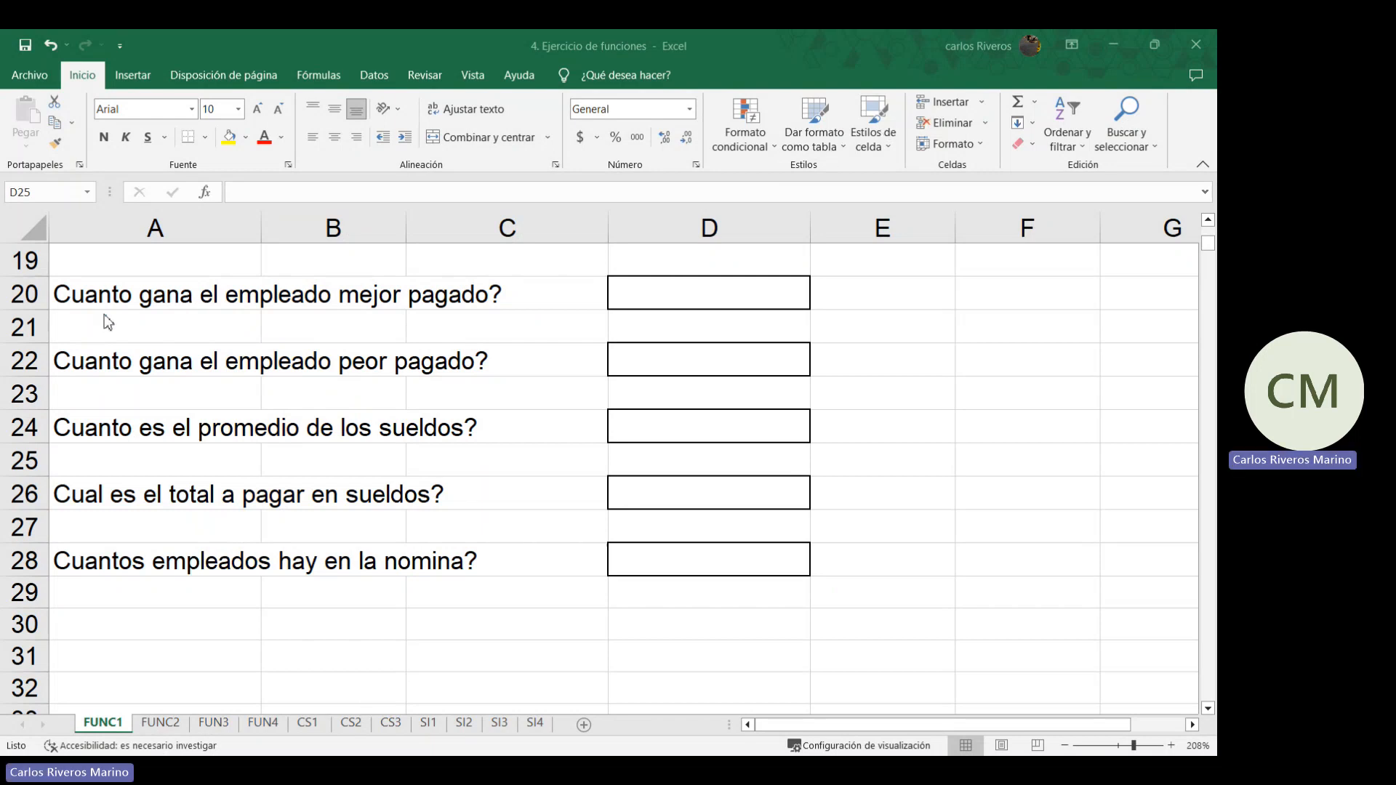
Examine the payroll table's Liquido a Pagar column and the salary questions below it, with answer cell D20 selected
left_click(647, 306)
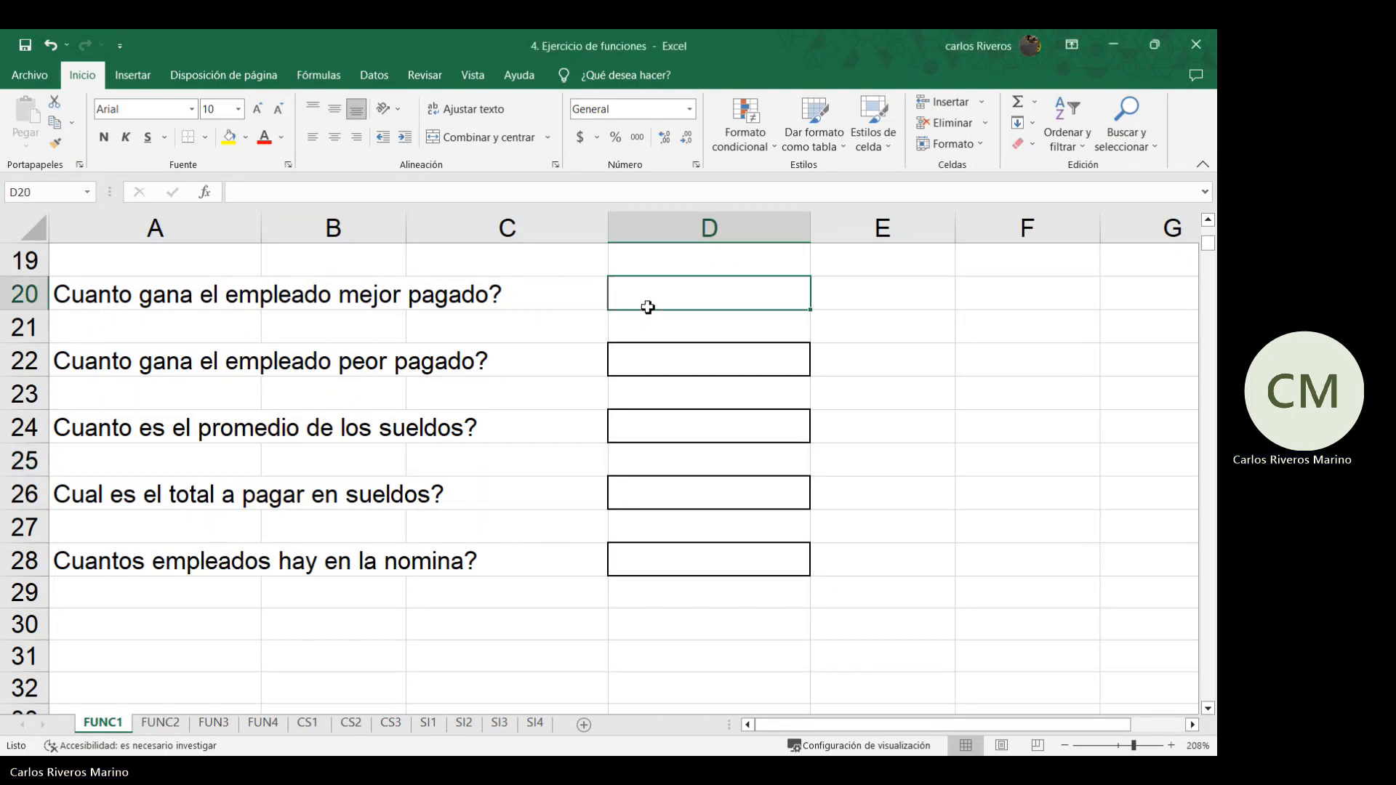
scroll(648, 306, "up", 5)
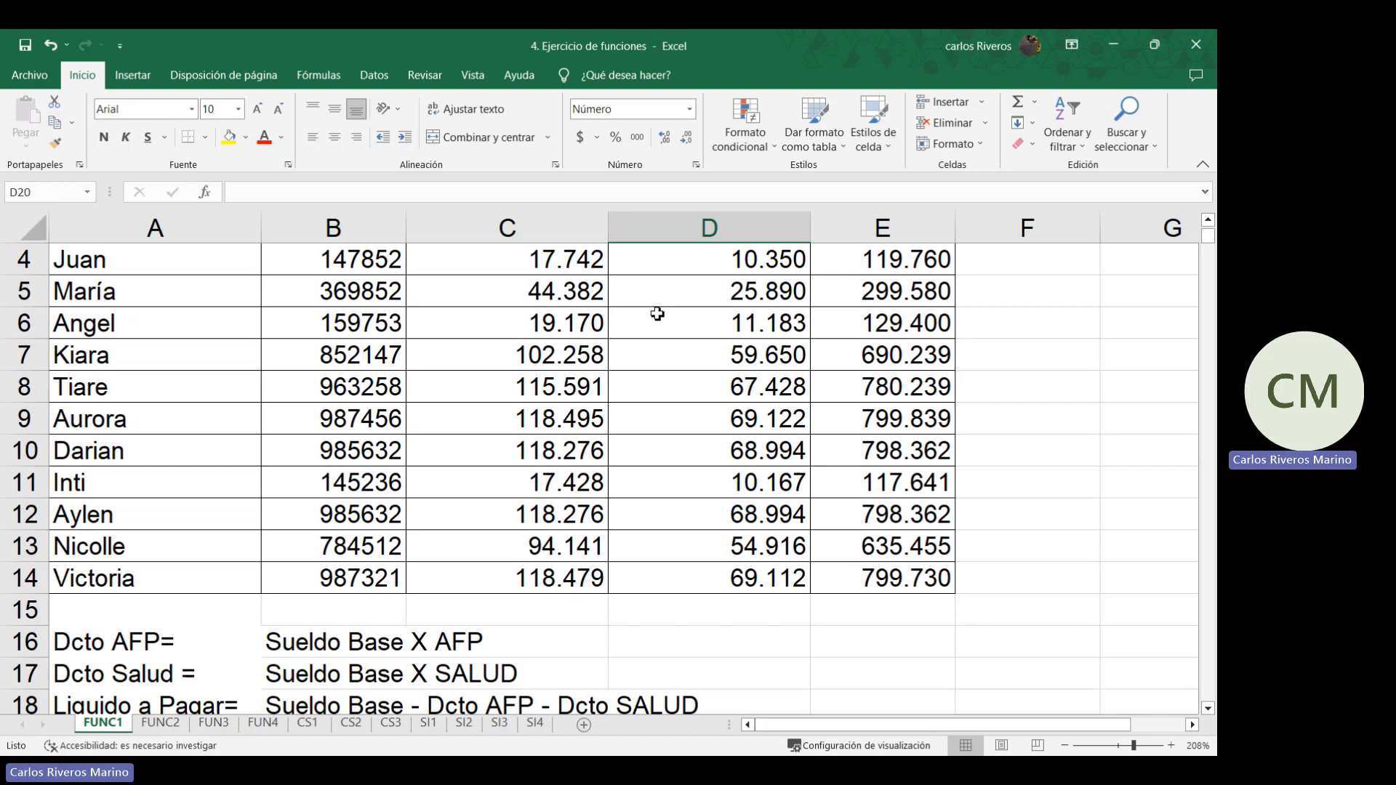
scroll(575, 528, "down", 5)
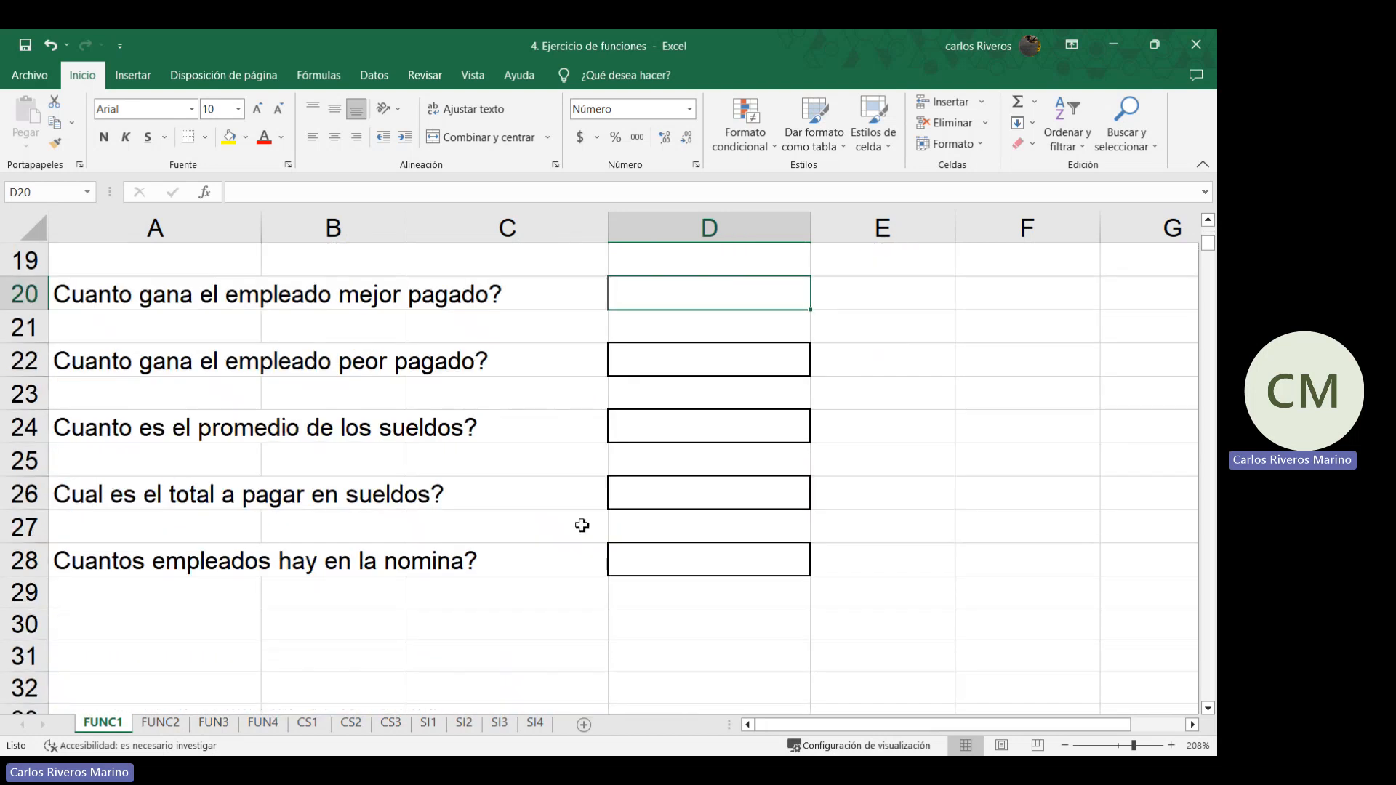
scroll(694, 460, "up", 6)
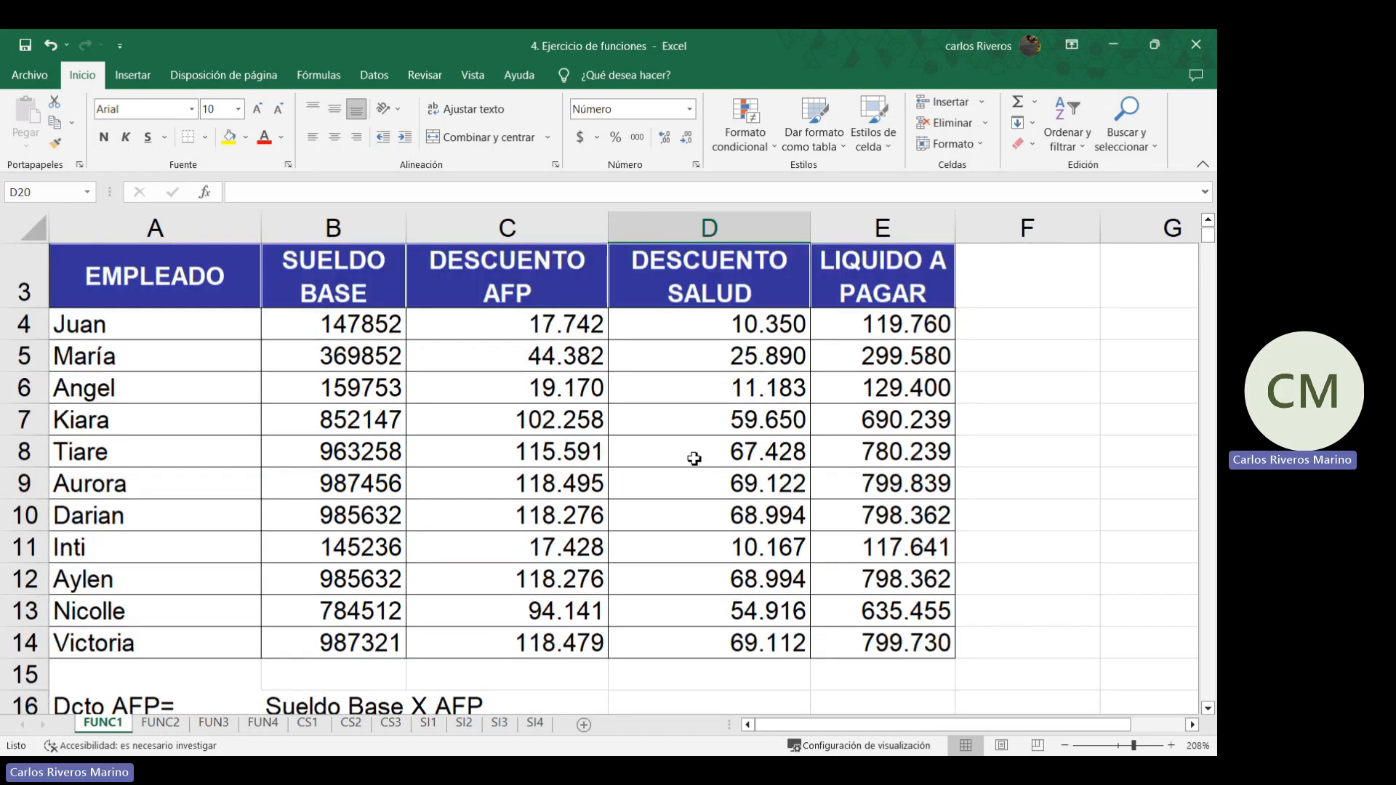
scroll(699, 455, "down", 2)
scroll(704, 451, "up", 2)
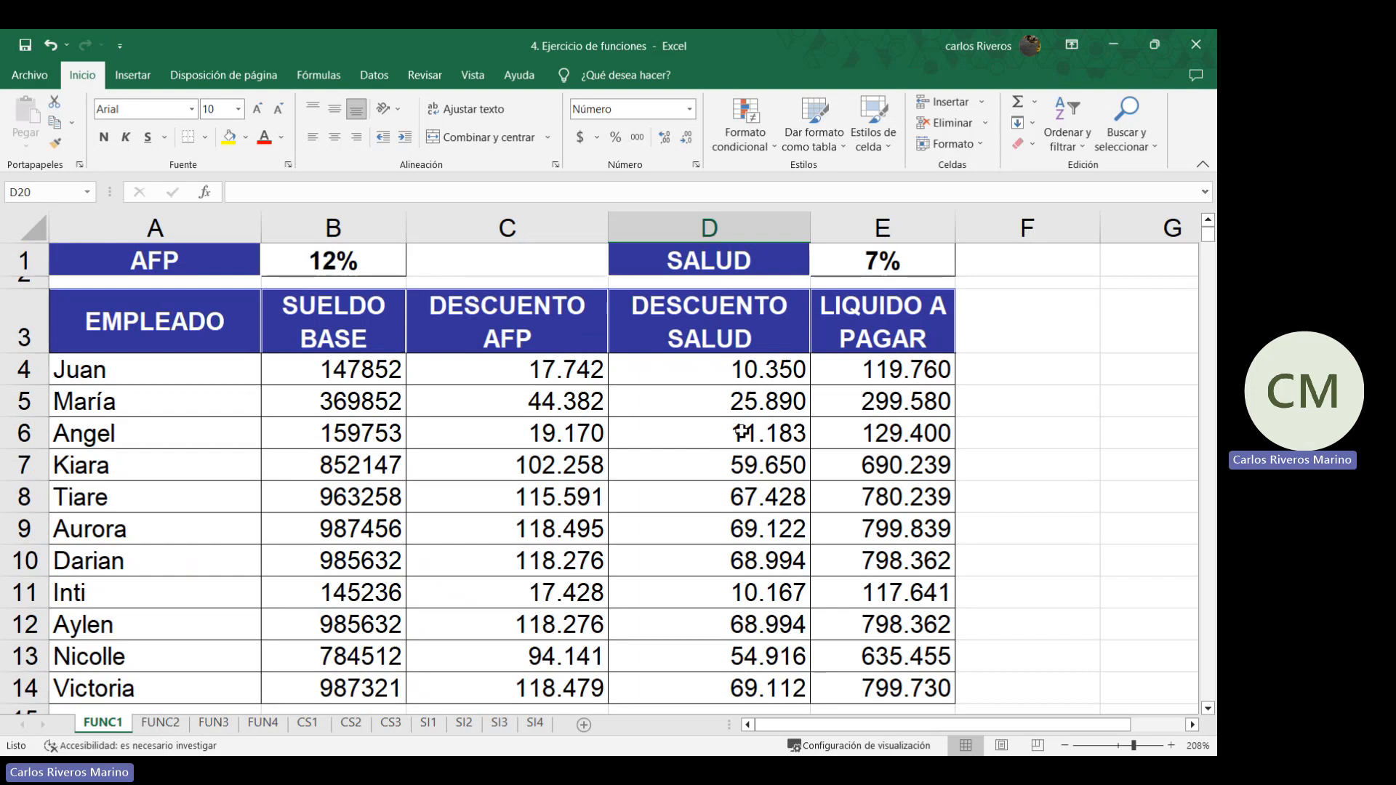
scroll(731, 436, "down", 3)
scroll(573, 446, "up", 3)
scroll(935, 409, "down", 3)
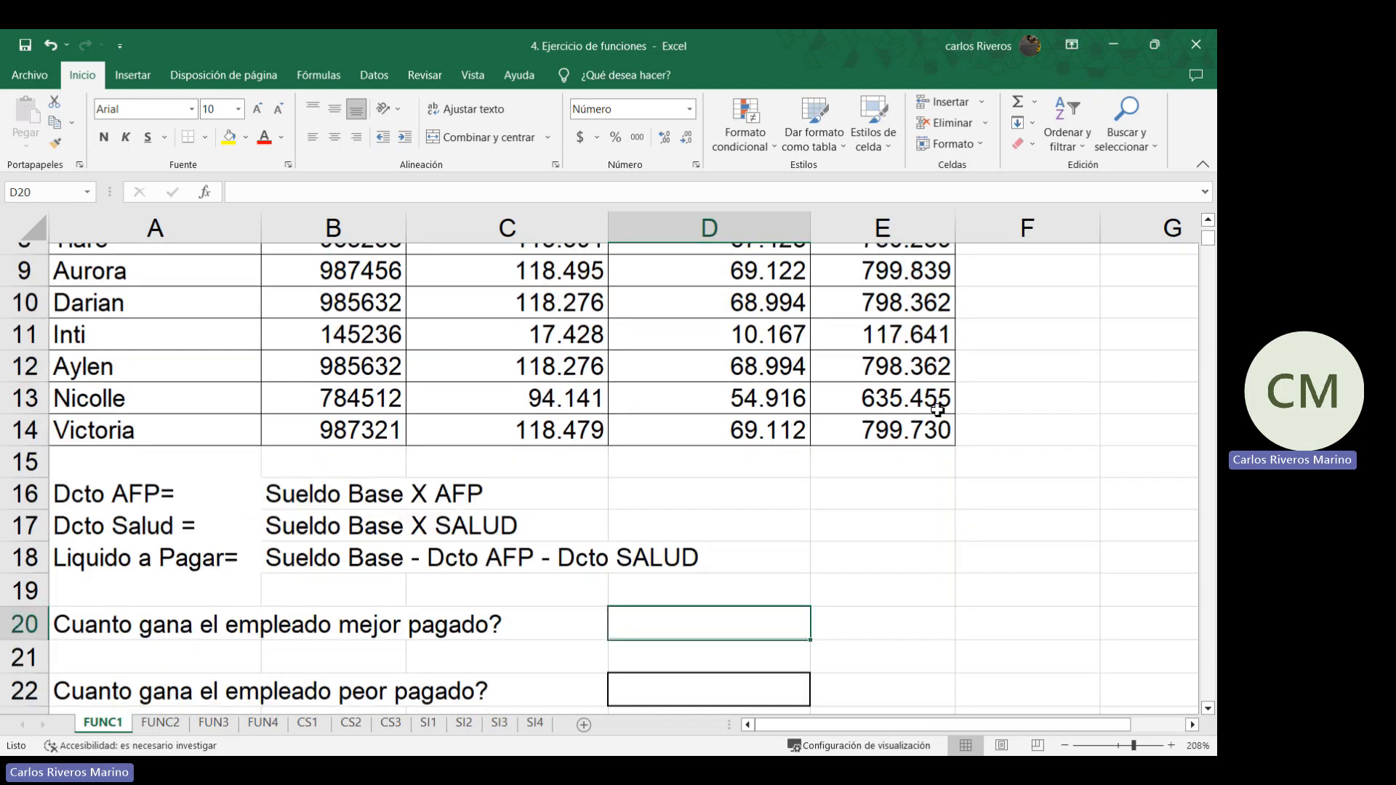
scroll(936, 408, "down", 2)
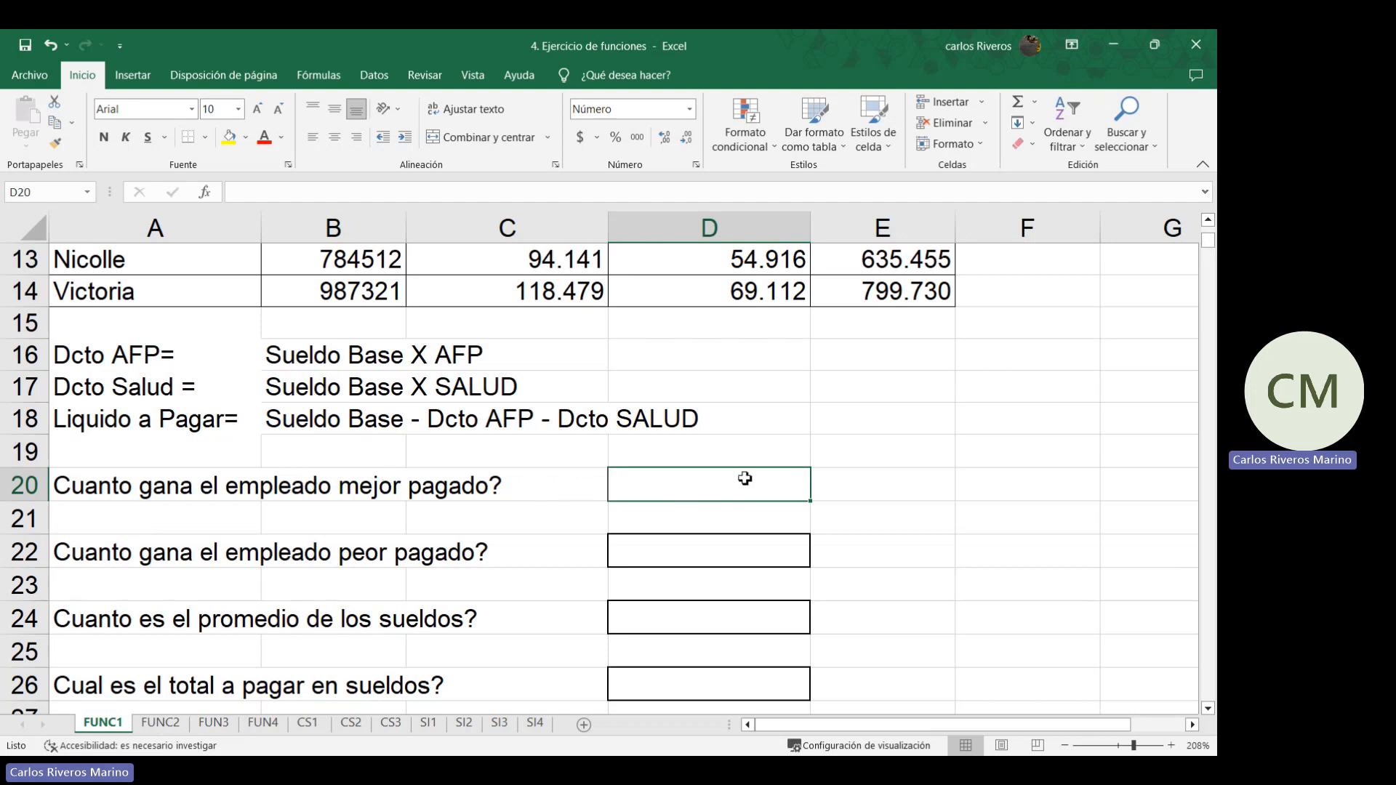
scroll(863, 483, "up", 4)
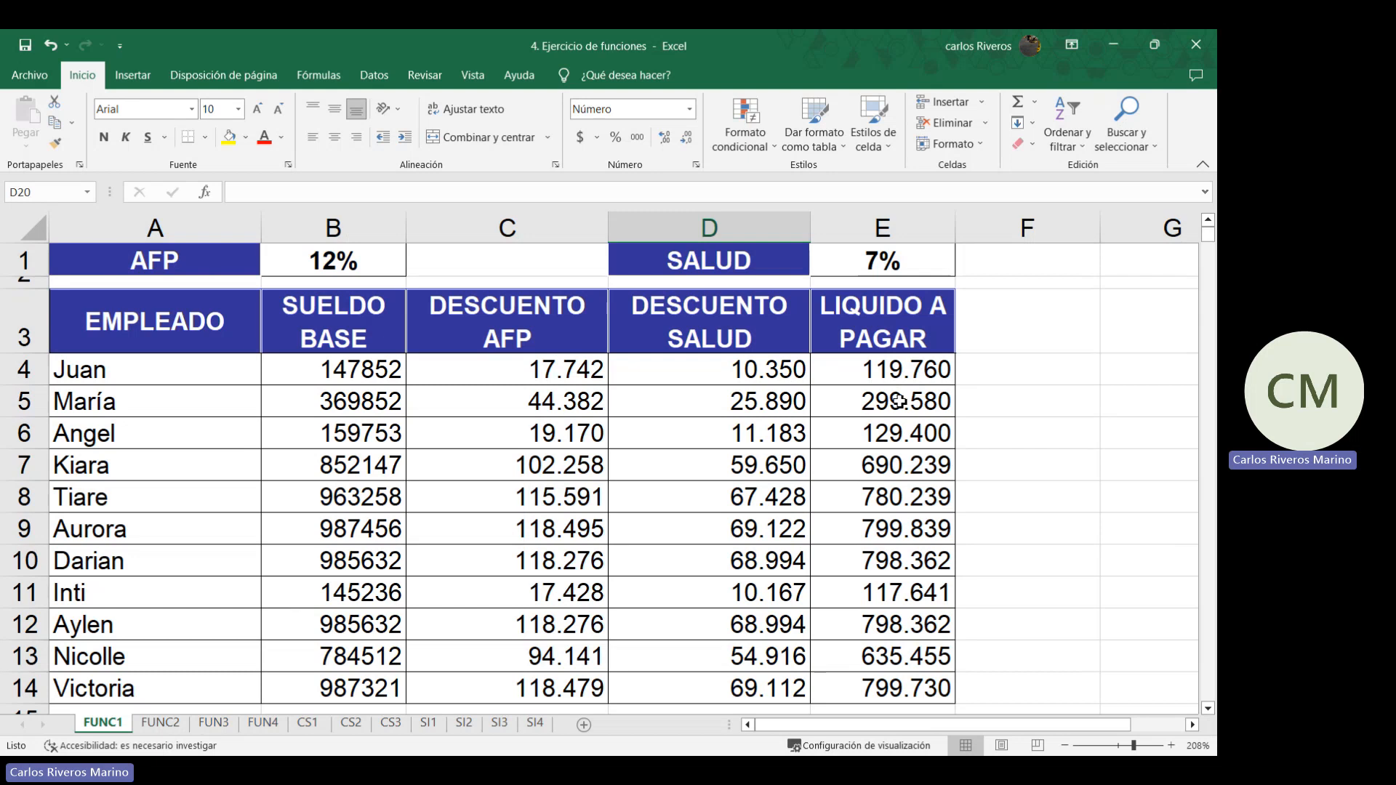
scroll(899, 401, "down", 4)
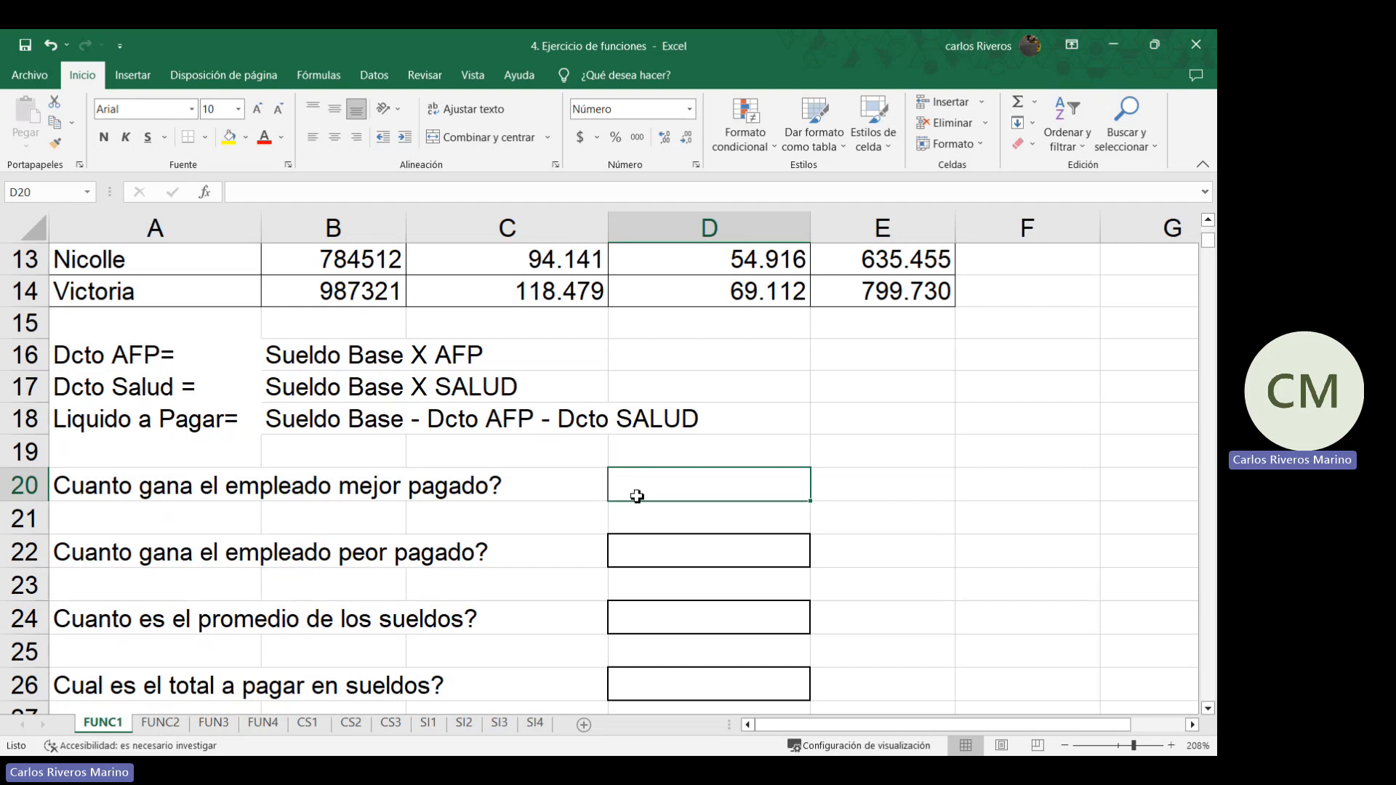
Answer how much the best-paid employee earns by entering =max(E4:E14) in cell D20
type("=?")
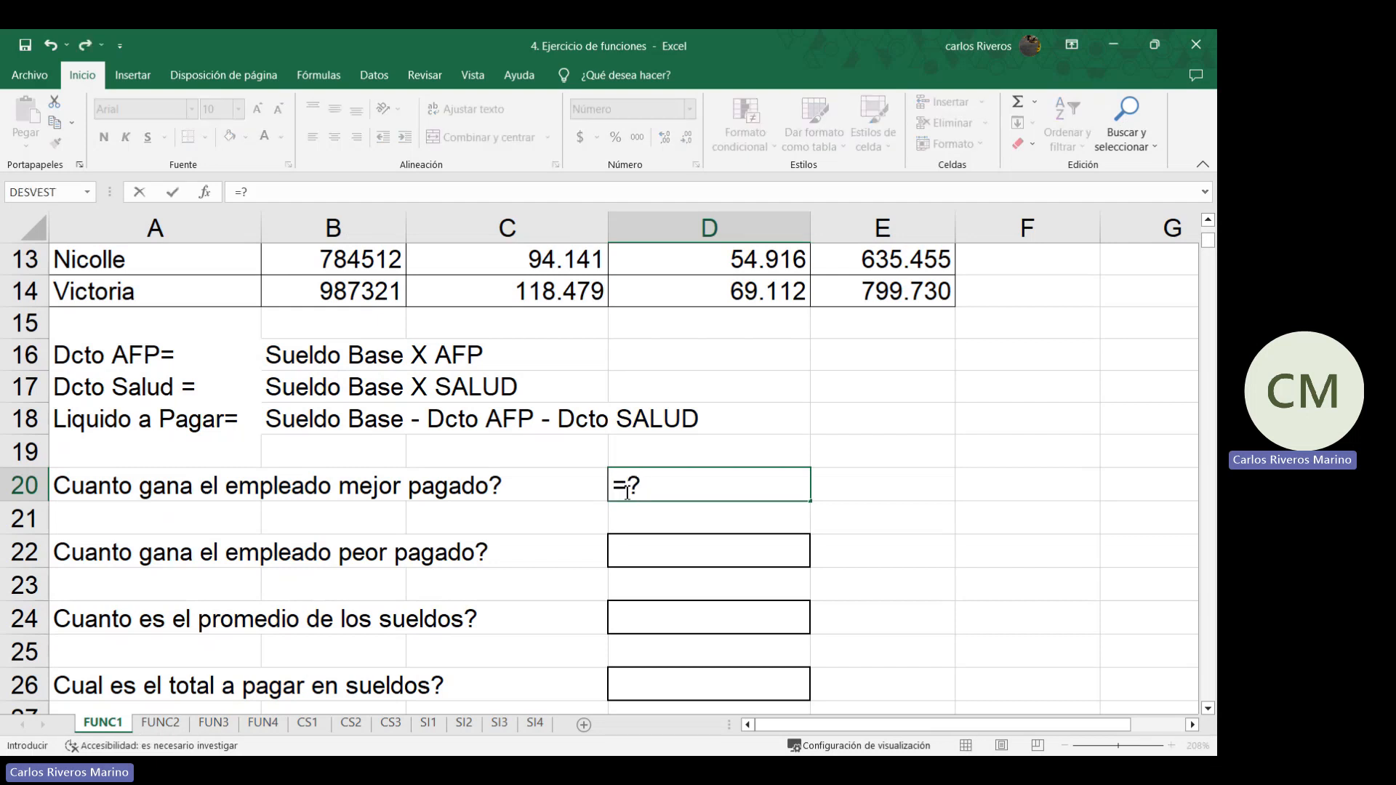
key("BackSpace")
type("max(")
scroll(639, 488, "up", 4)
left_click_drag(863, 372, 895, 688)
scroll(833, 625, "down", 4)
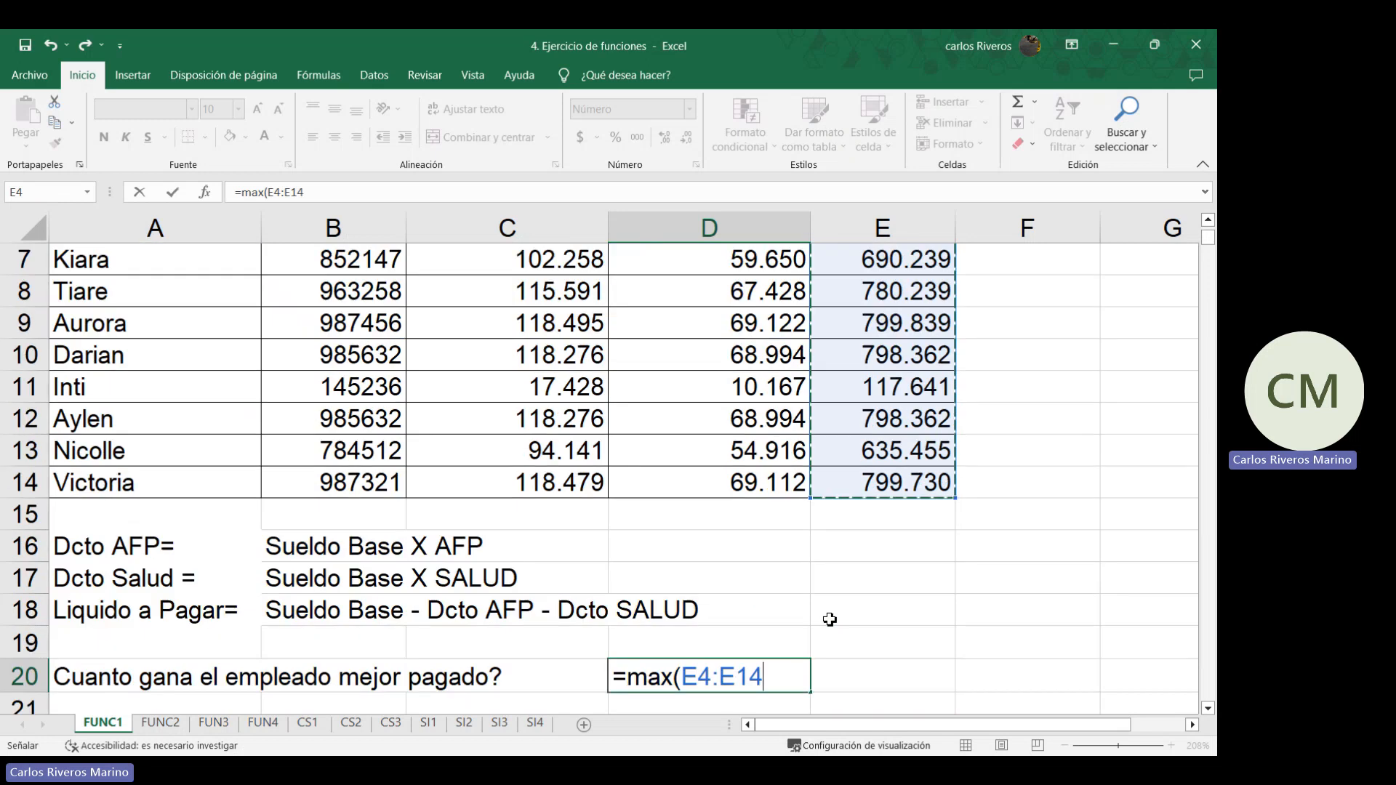
type(")")
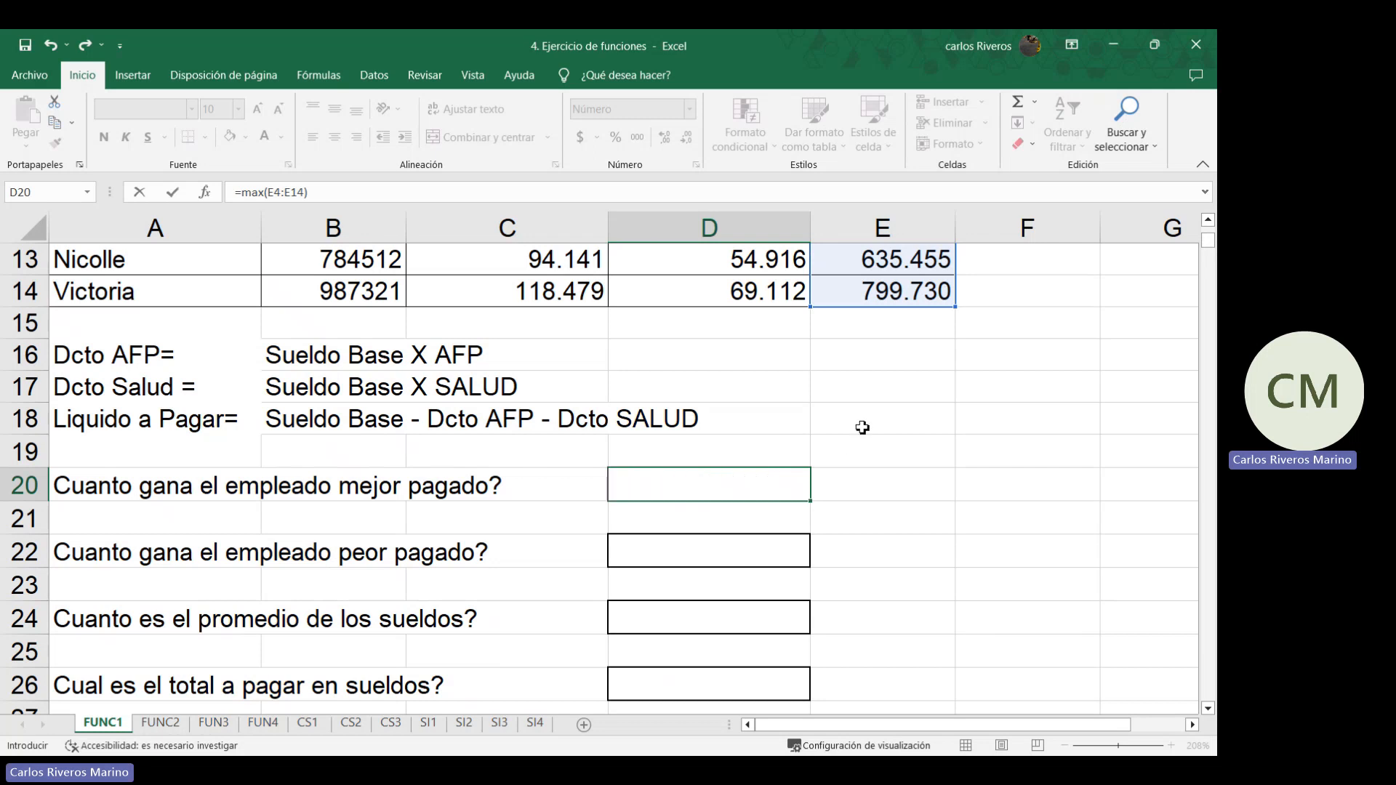
scroll(861, 436, "up", 3)
scroll(867, 409, "up", 1)
scroll(868, 436, "down", 3)
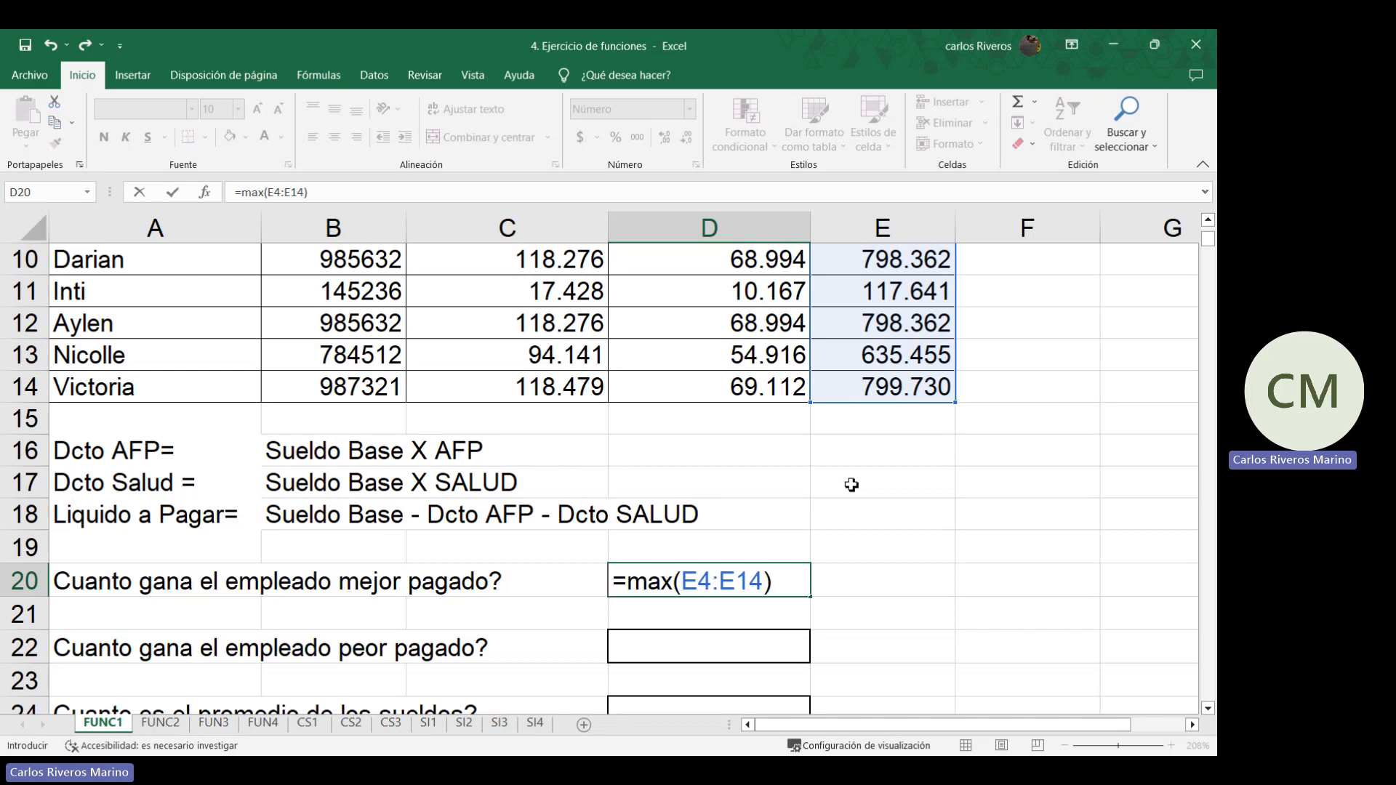
key("Return")
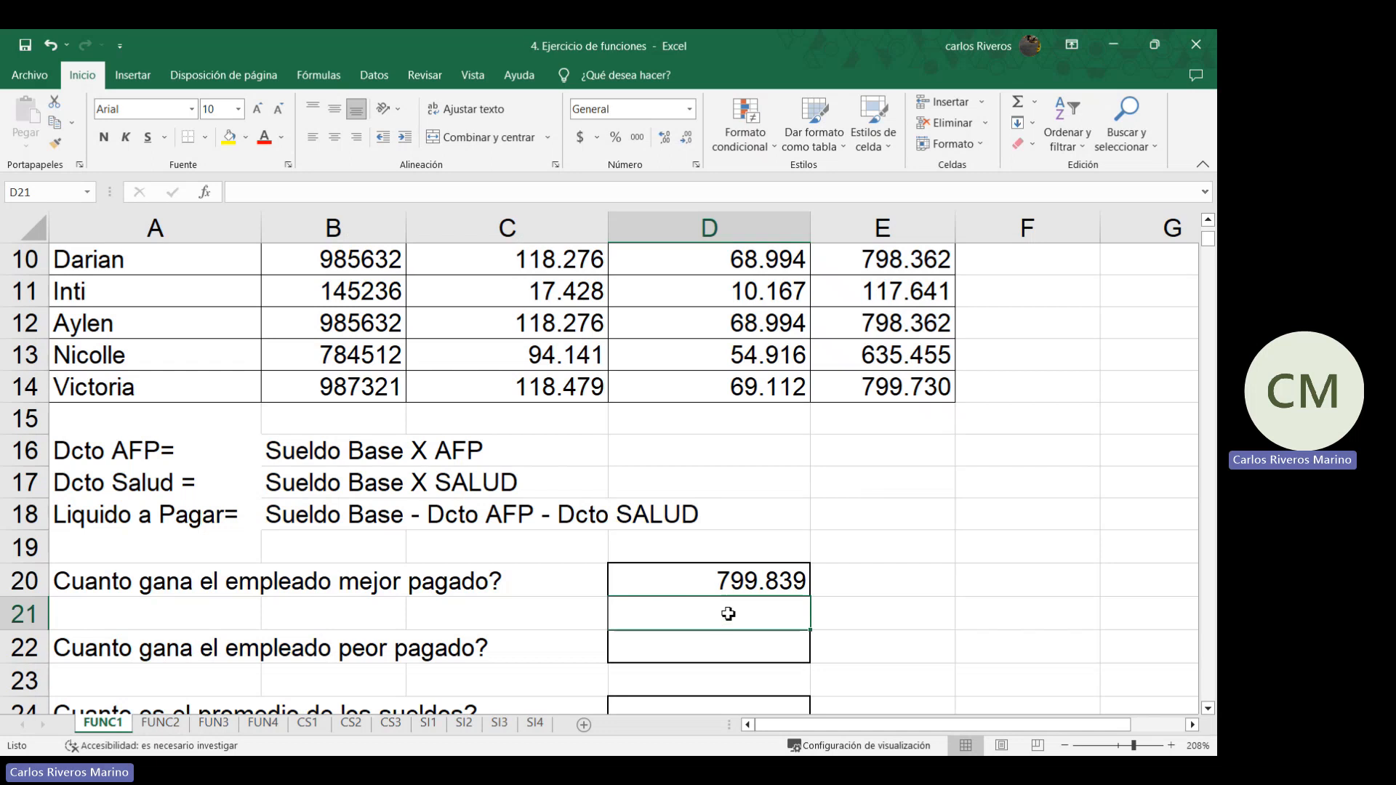
Answer how much the worst-paid employee earns by entering =min(E4:E14) in cell D22
double_click(748, 647)
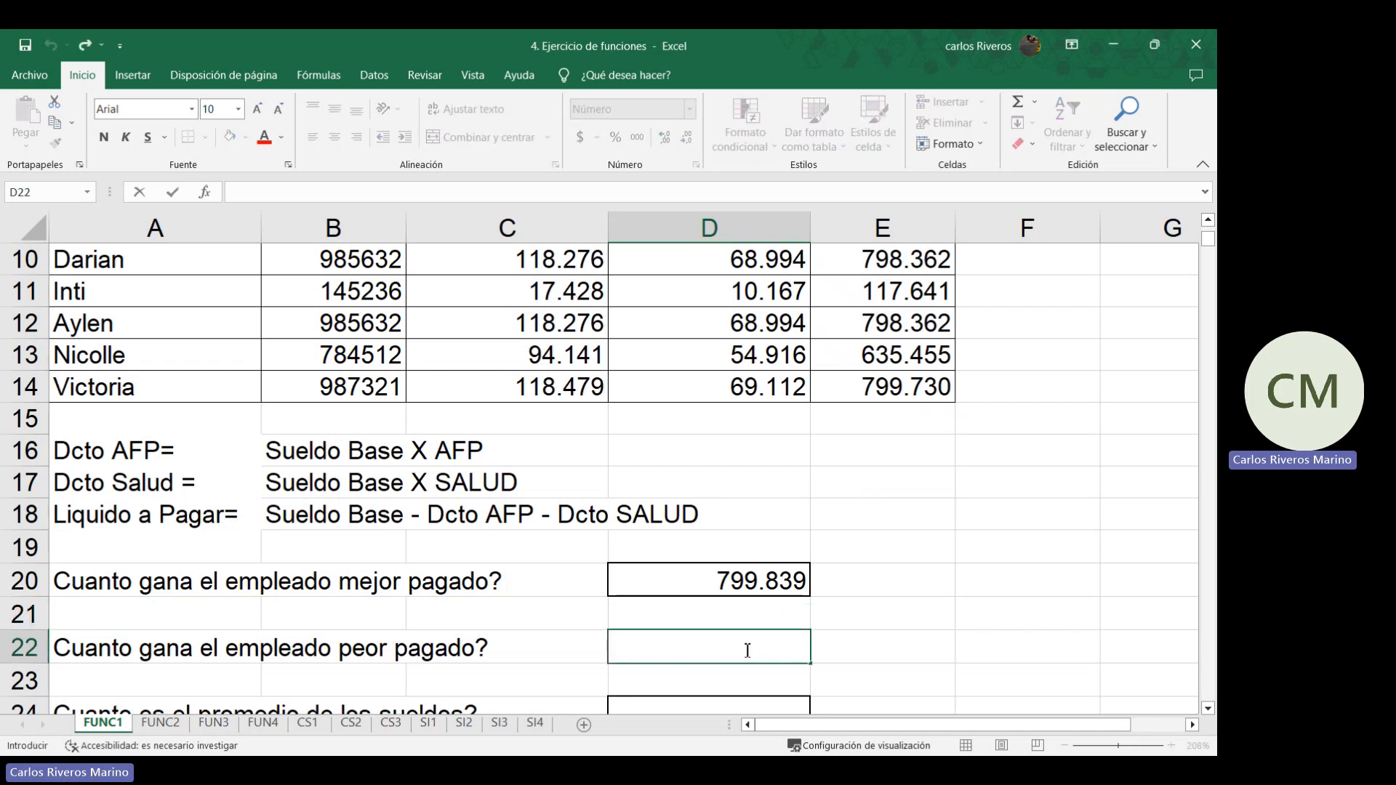
type("=")
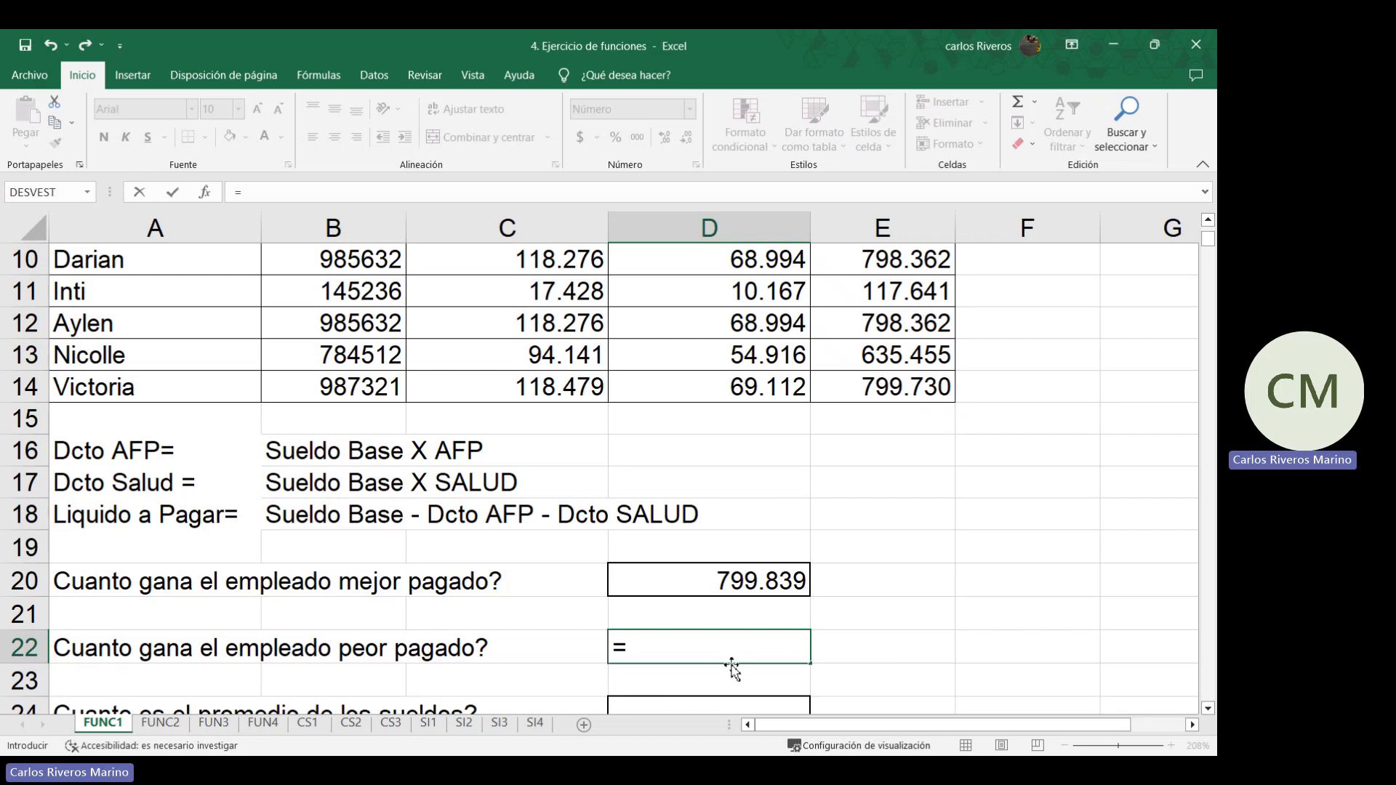
type("min(")
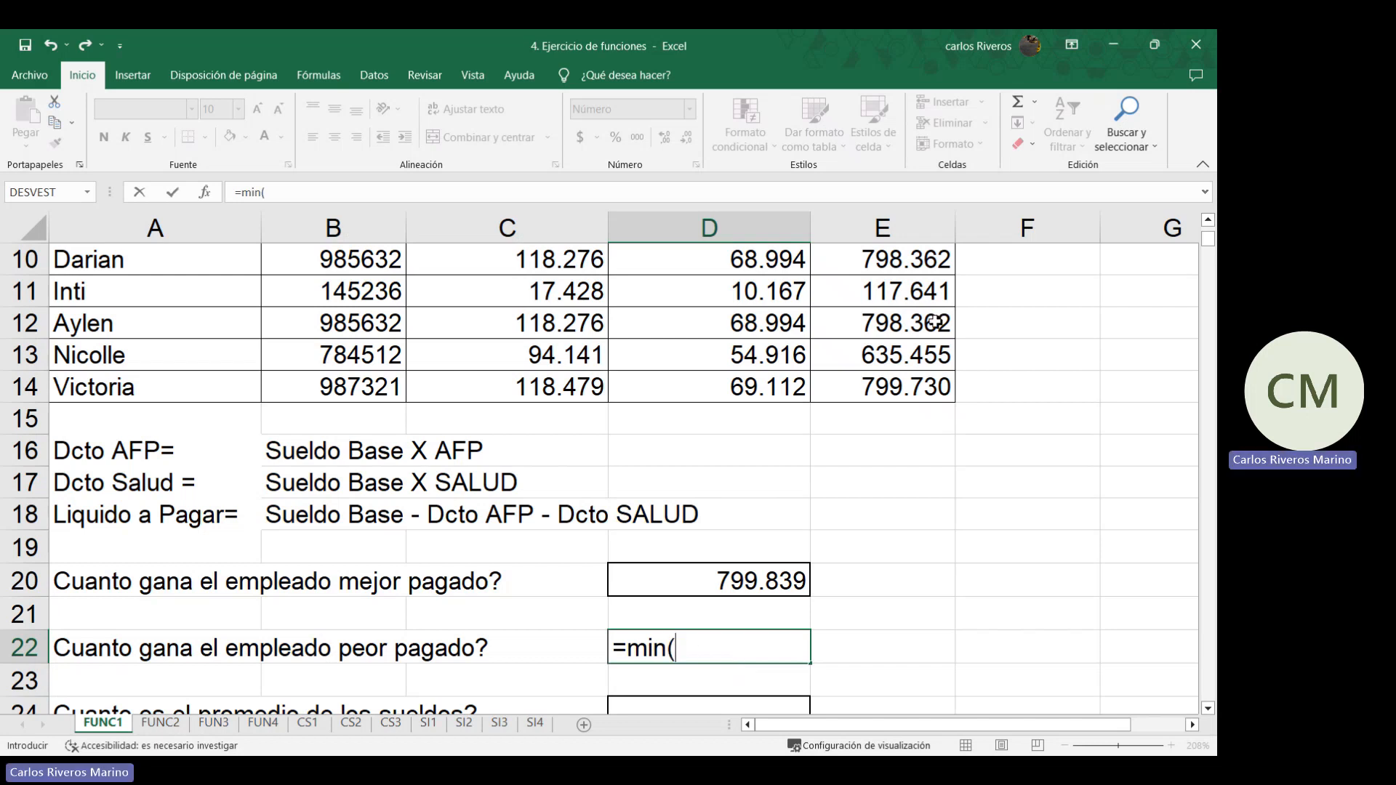
scroll(798, 367, "up", 2)
scroll(799, 368, "up", 1)
left_click_drag(860, 367, 860, 681)
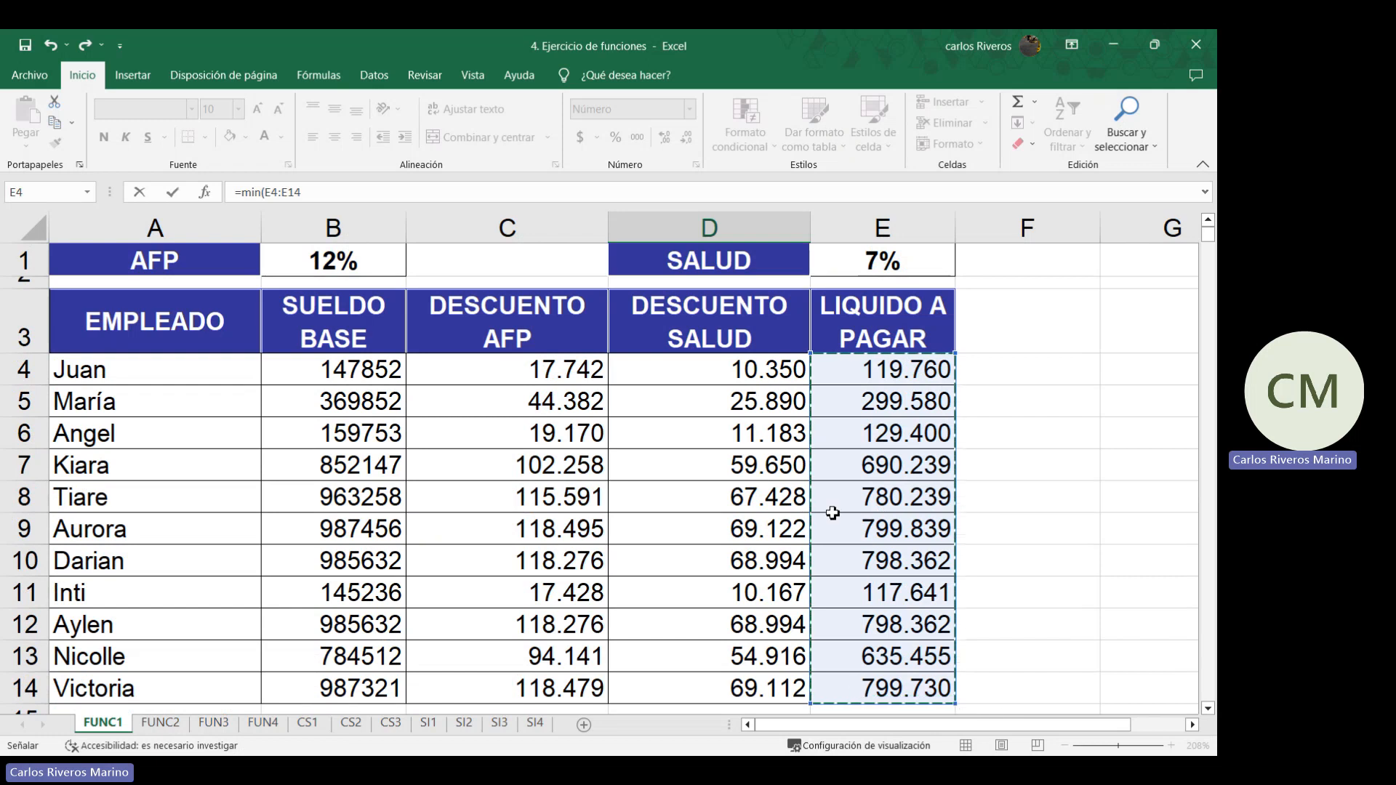
scroll(829, 513, "down", 4)
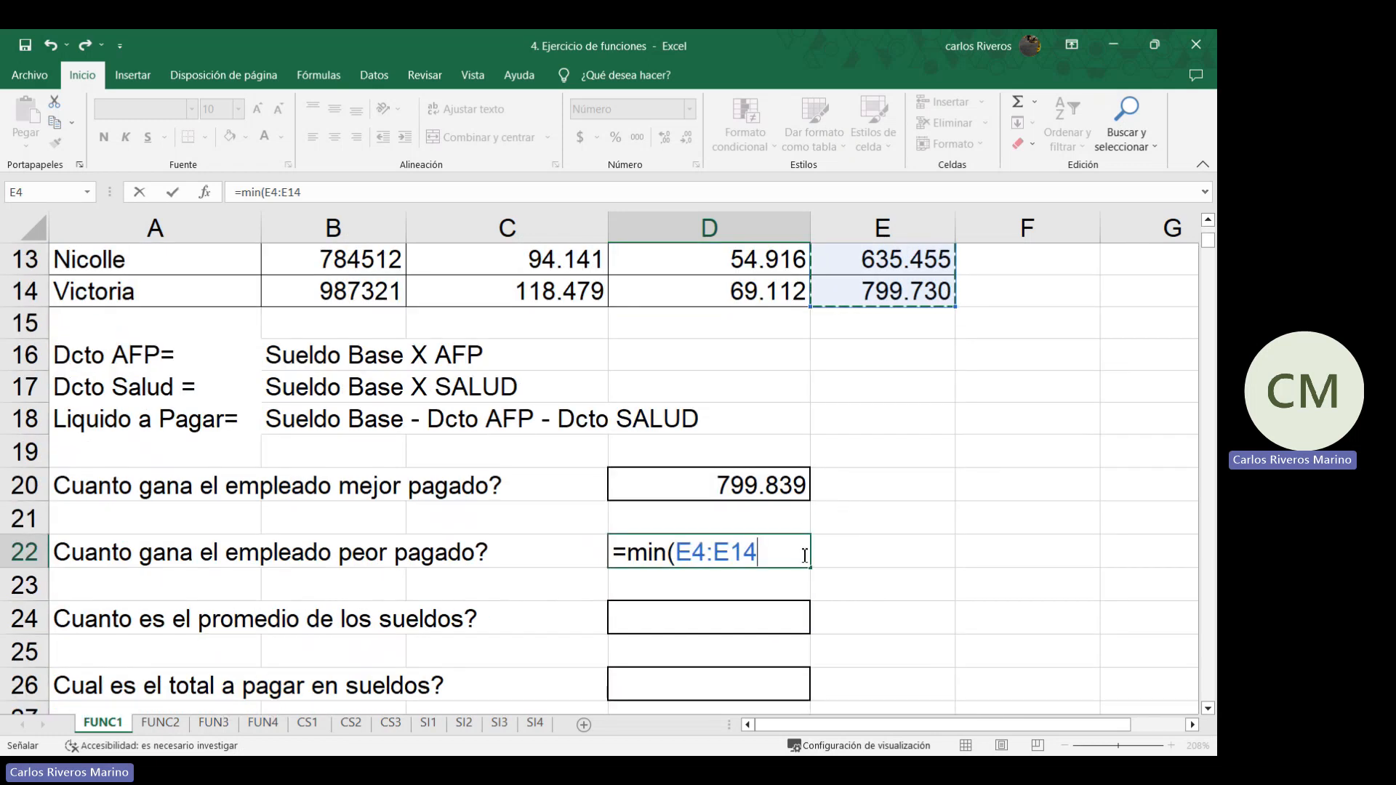
type(")")
key("Return")
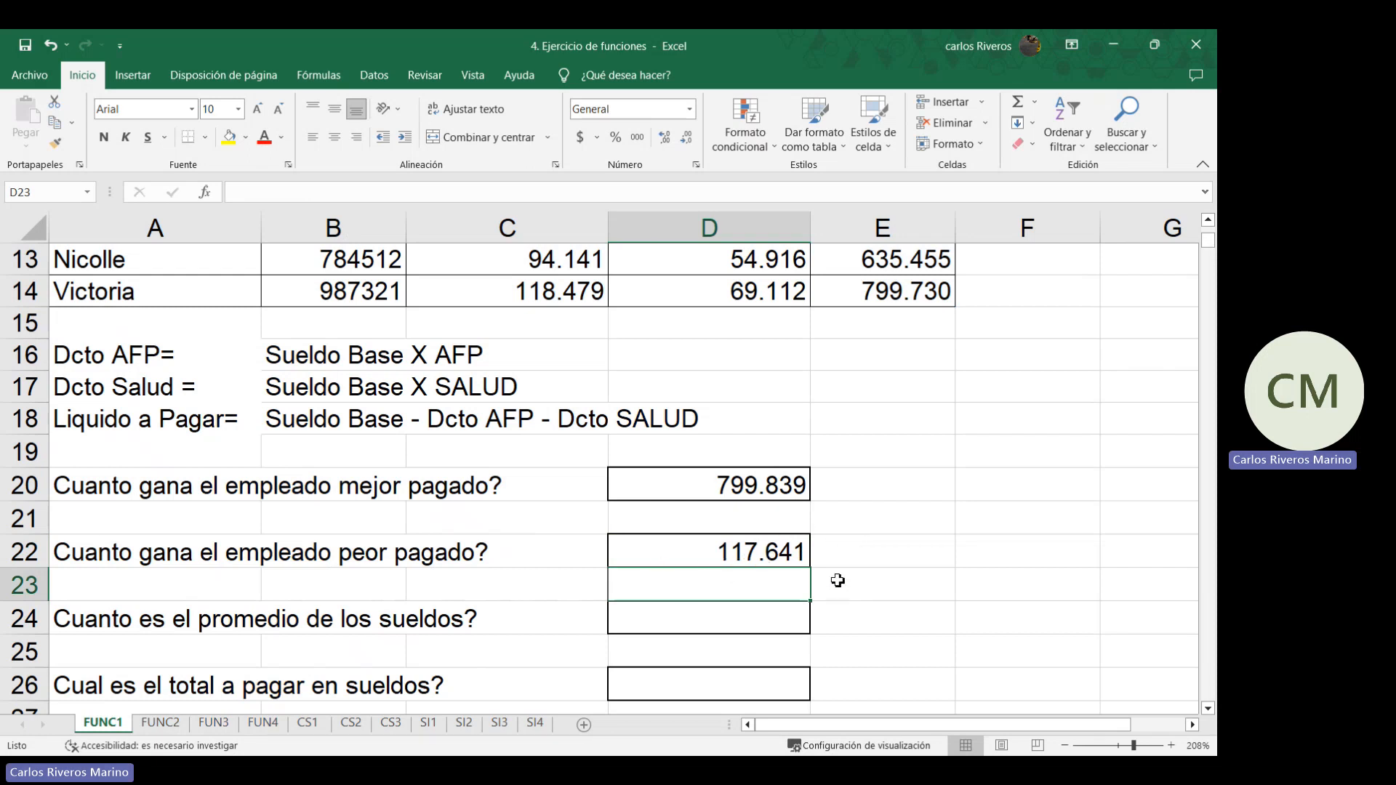
Calculate the average salary in cell D24 with the PROMEDIO function over the range E4:E14
left_click(697, 625)
double_click(699, 627)
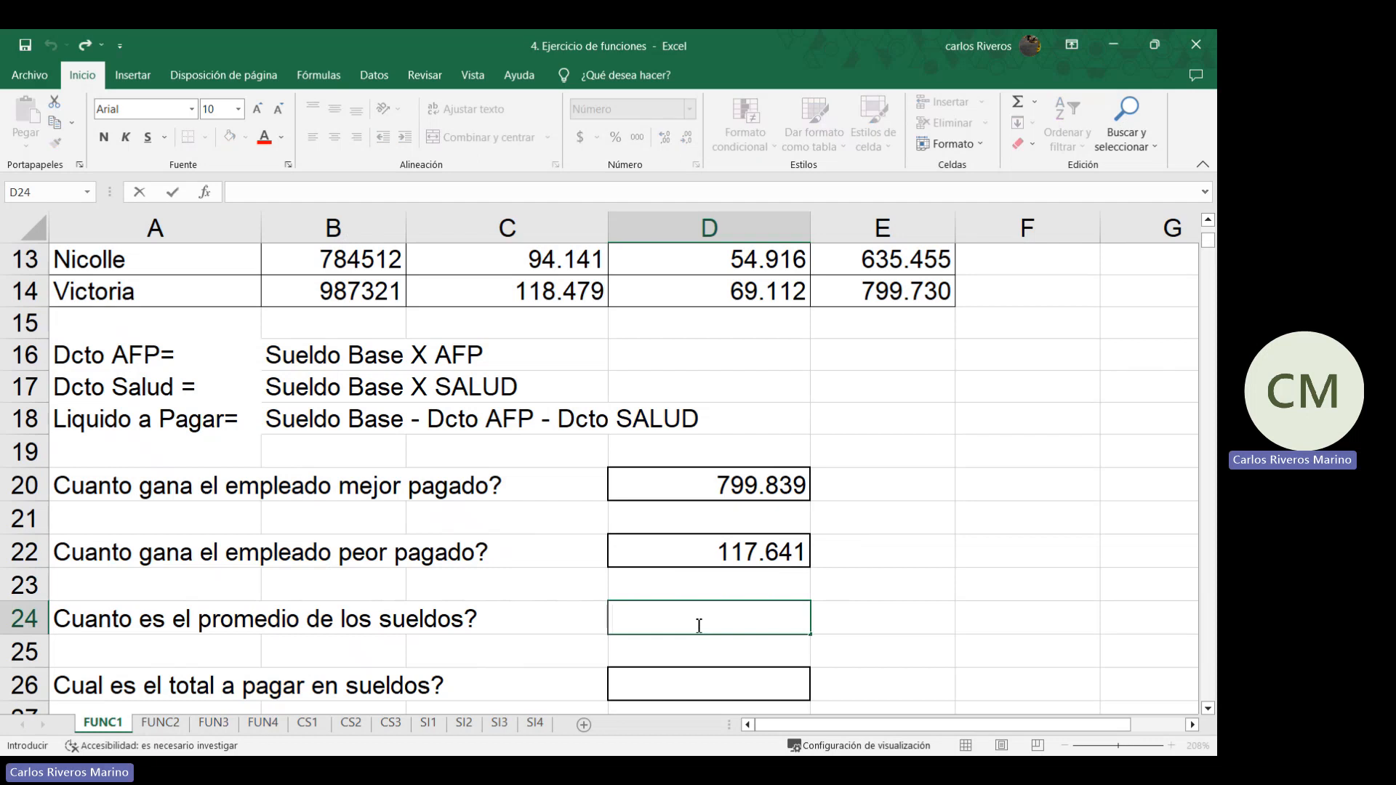
type("=")
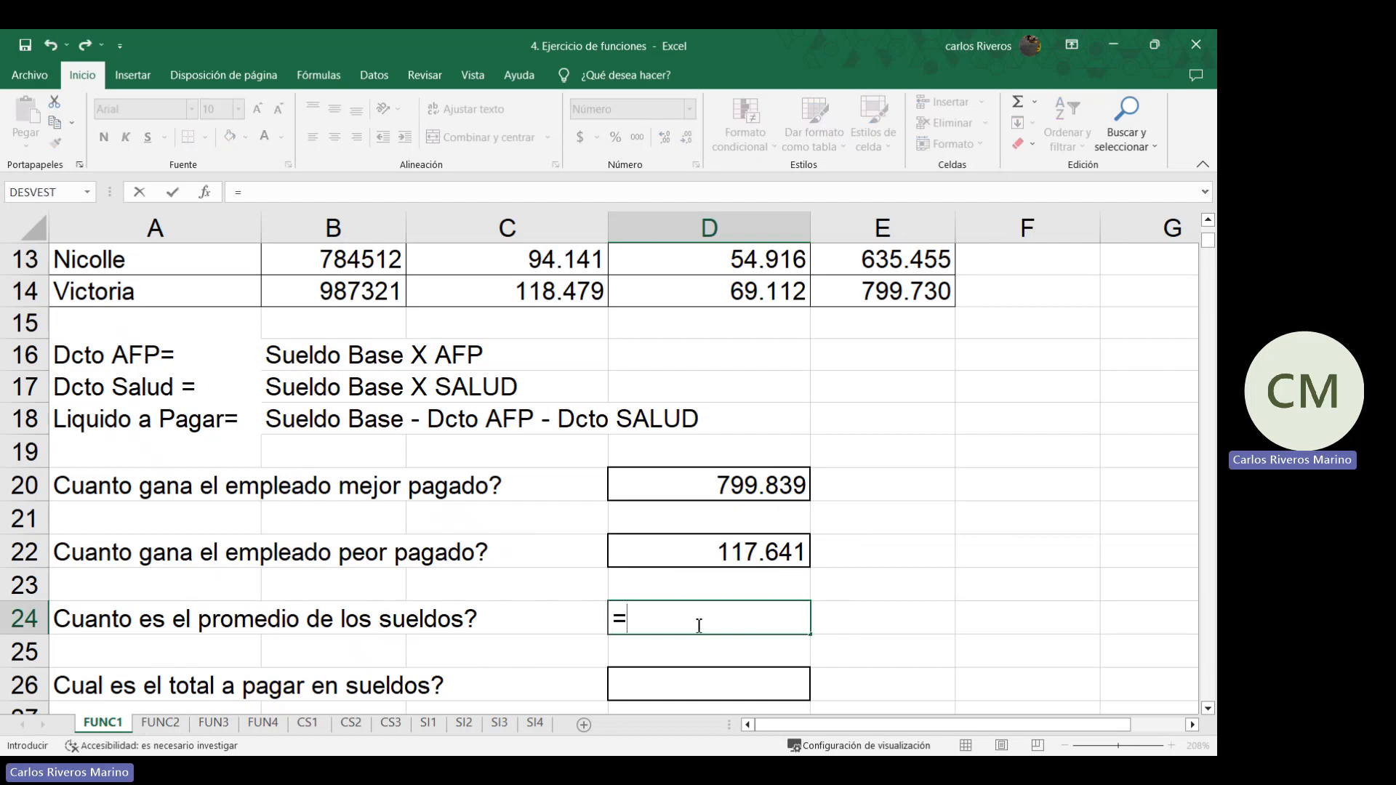
type("promedio(")
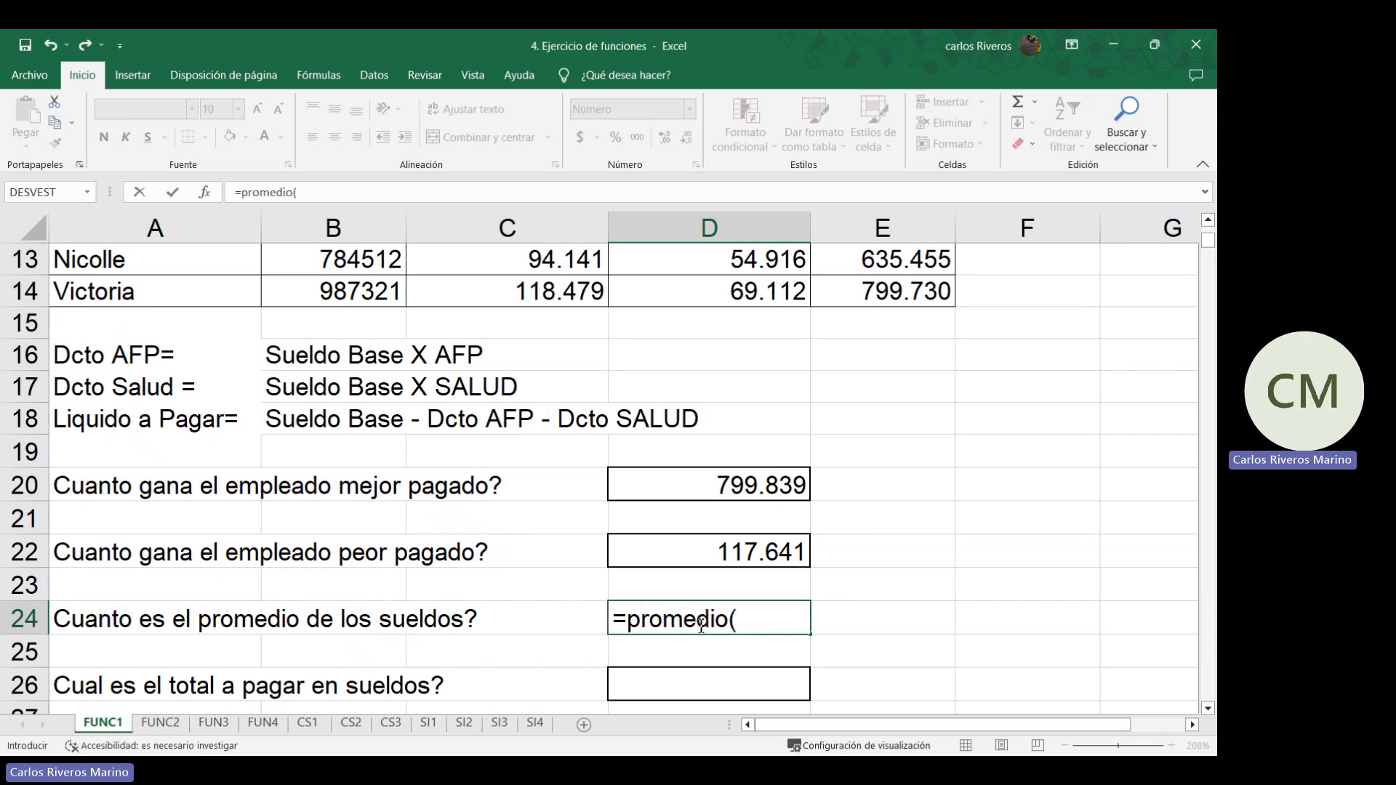
scroll(872, 412, "up", 4)
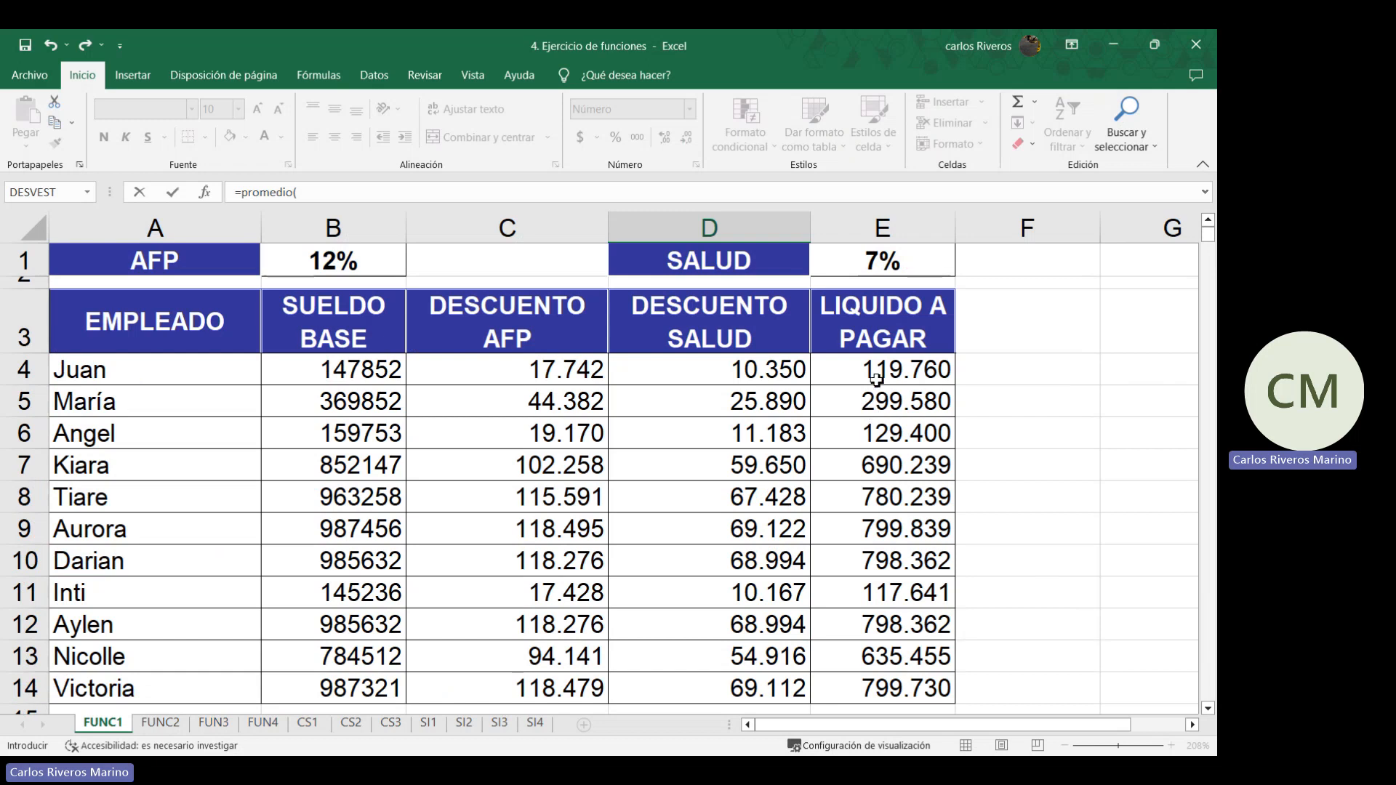
left_click_drag(875, 376, 941, 689)
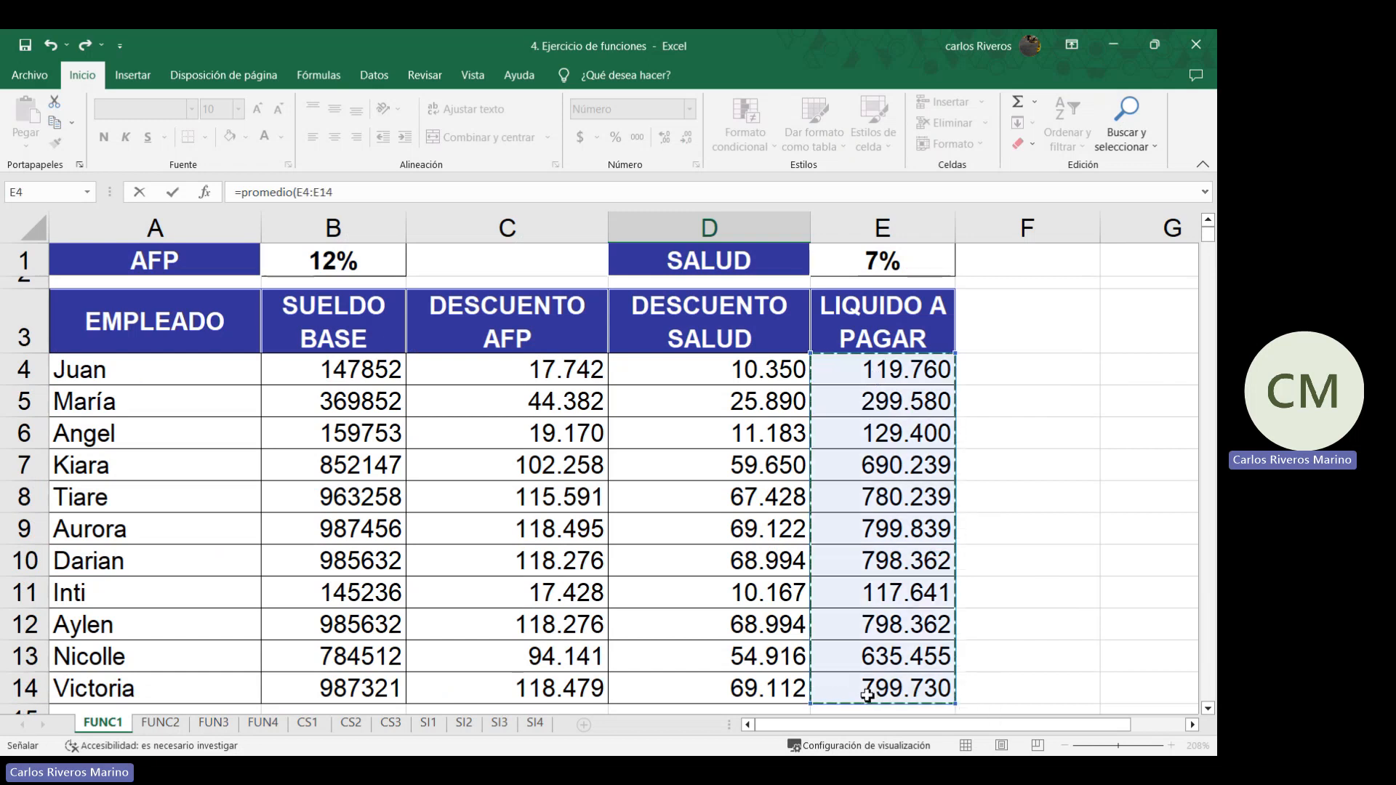
key("Return")
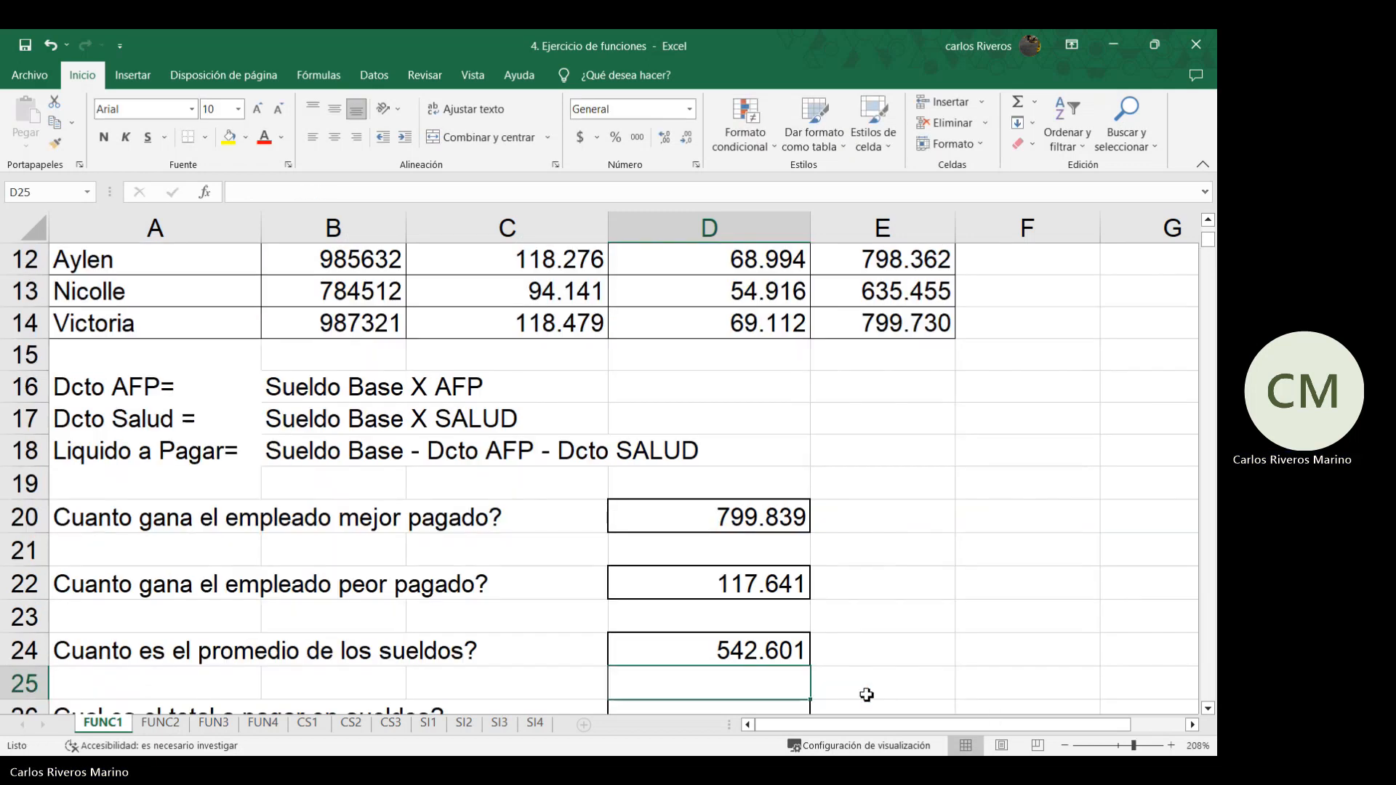
Check the PROMEDIO formula in cell D24 and close it without changes
left_click(779, 647)
double_click(779, 647)
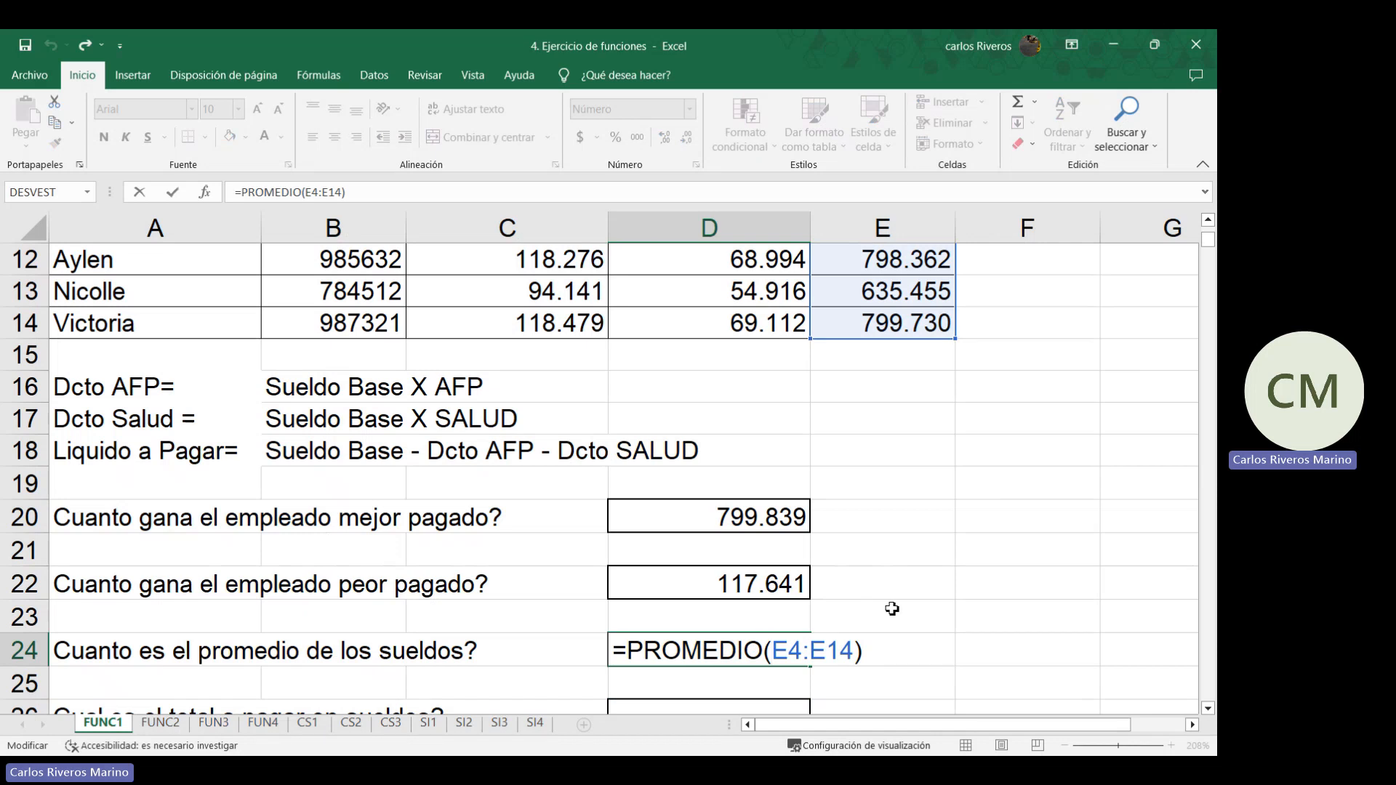
key("Return")
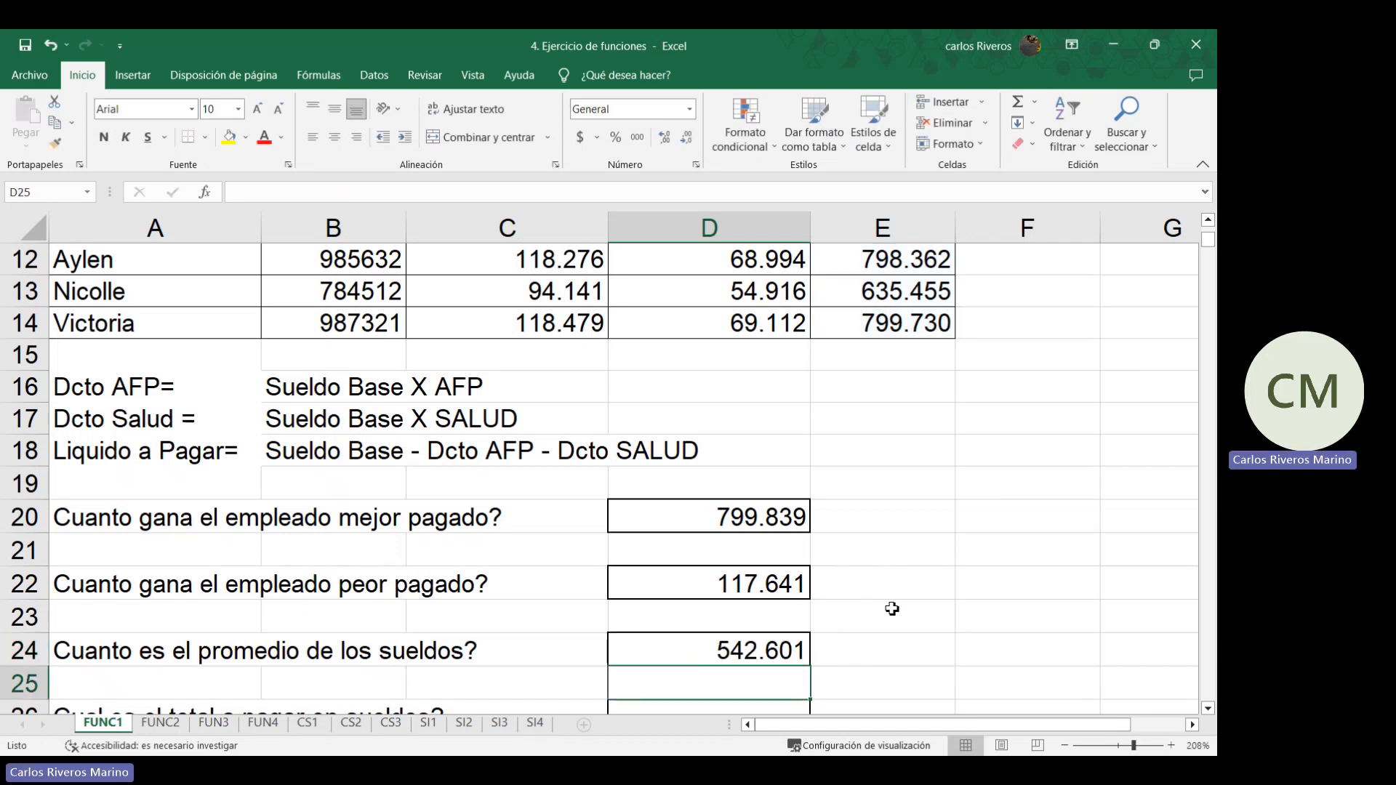
Calculate the total to pay in salaries by entering =suma(e4:e14) in cell D26
scroll(894, 608, "down", 1)
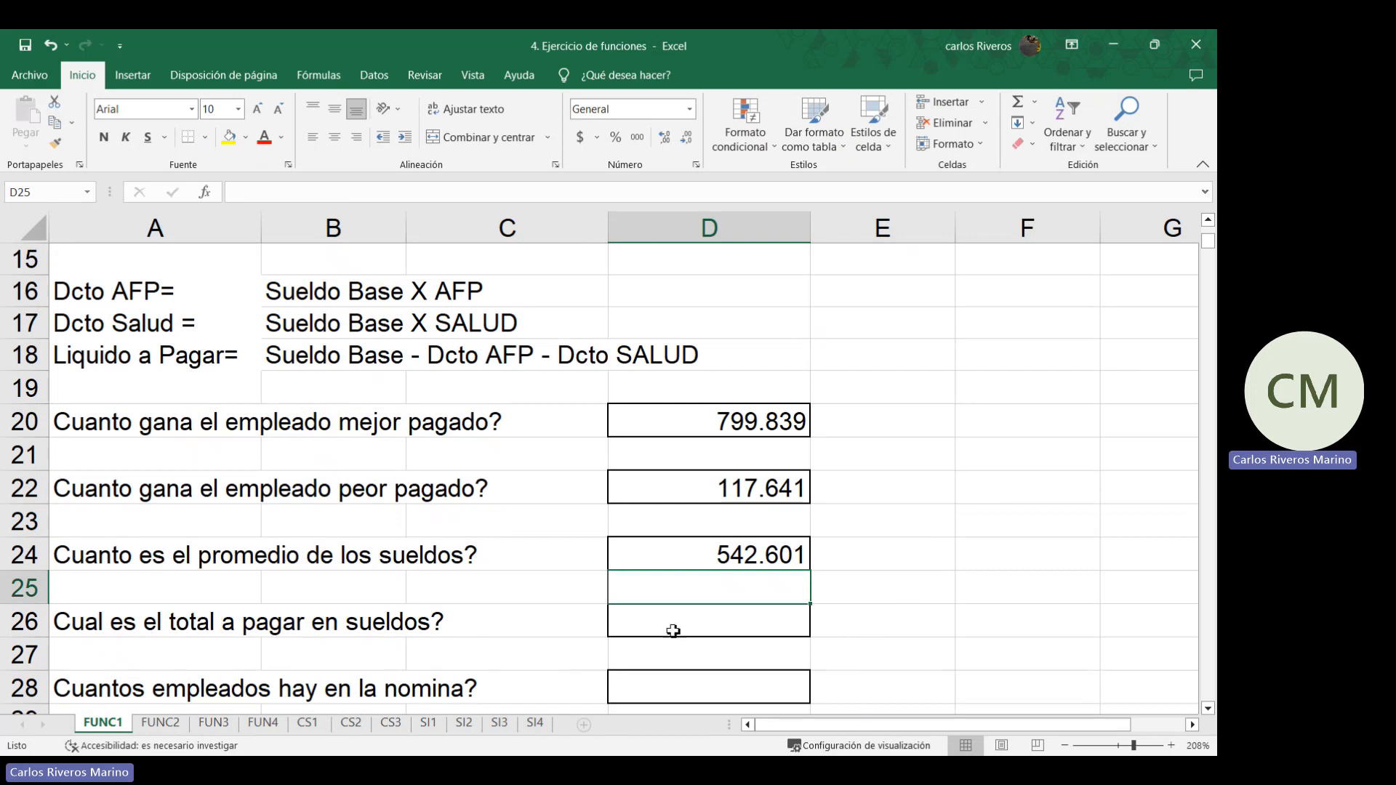
left_click(773, 628)
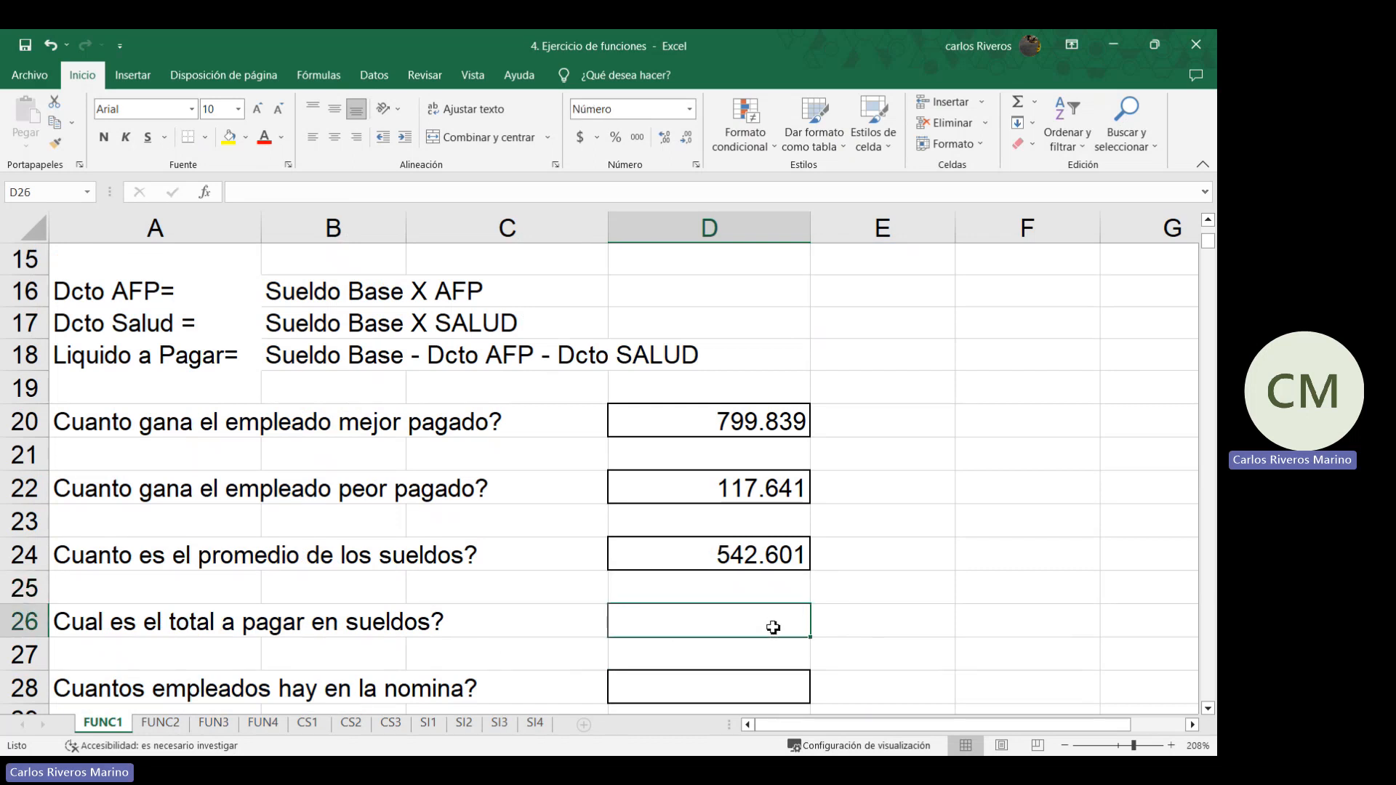
type("=")
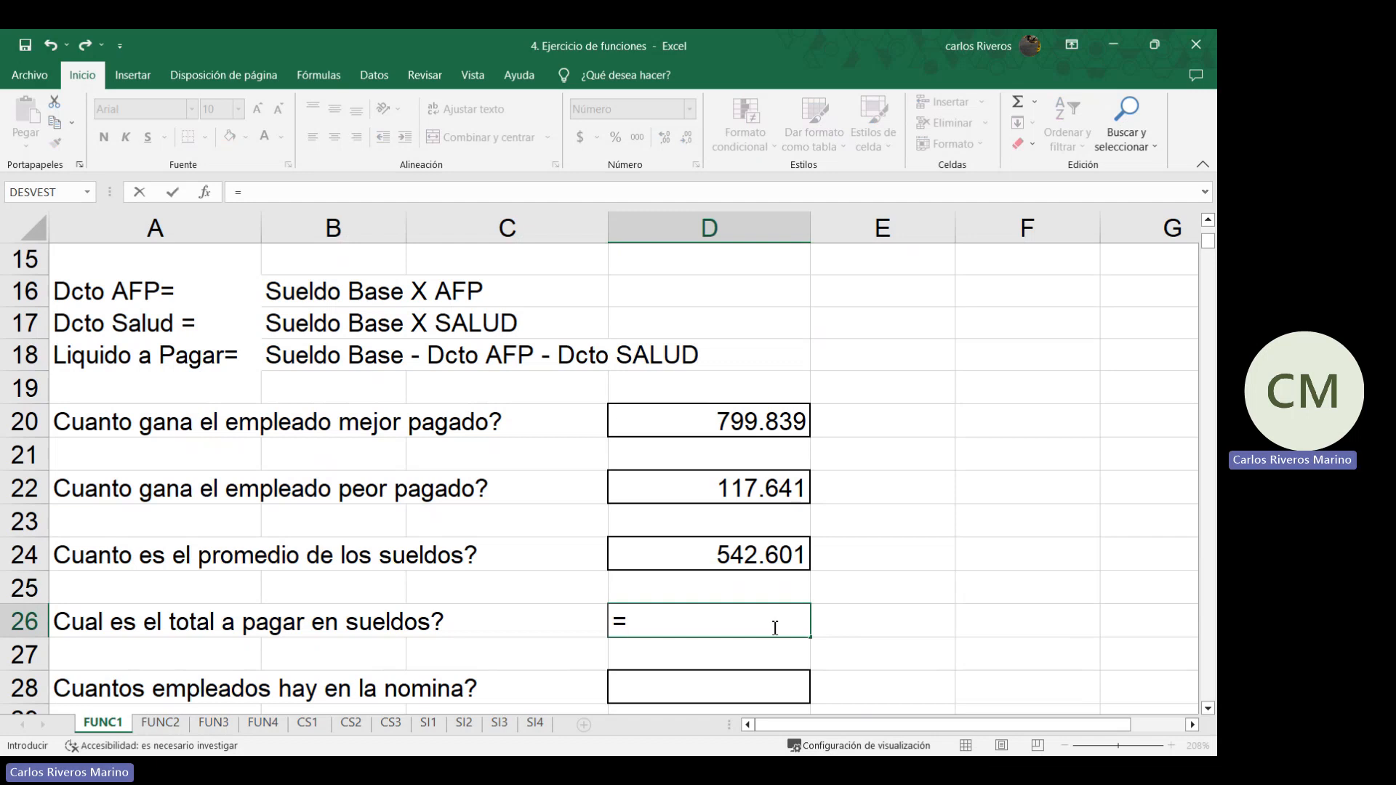
type("suma")
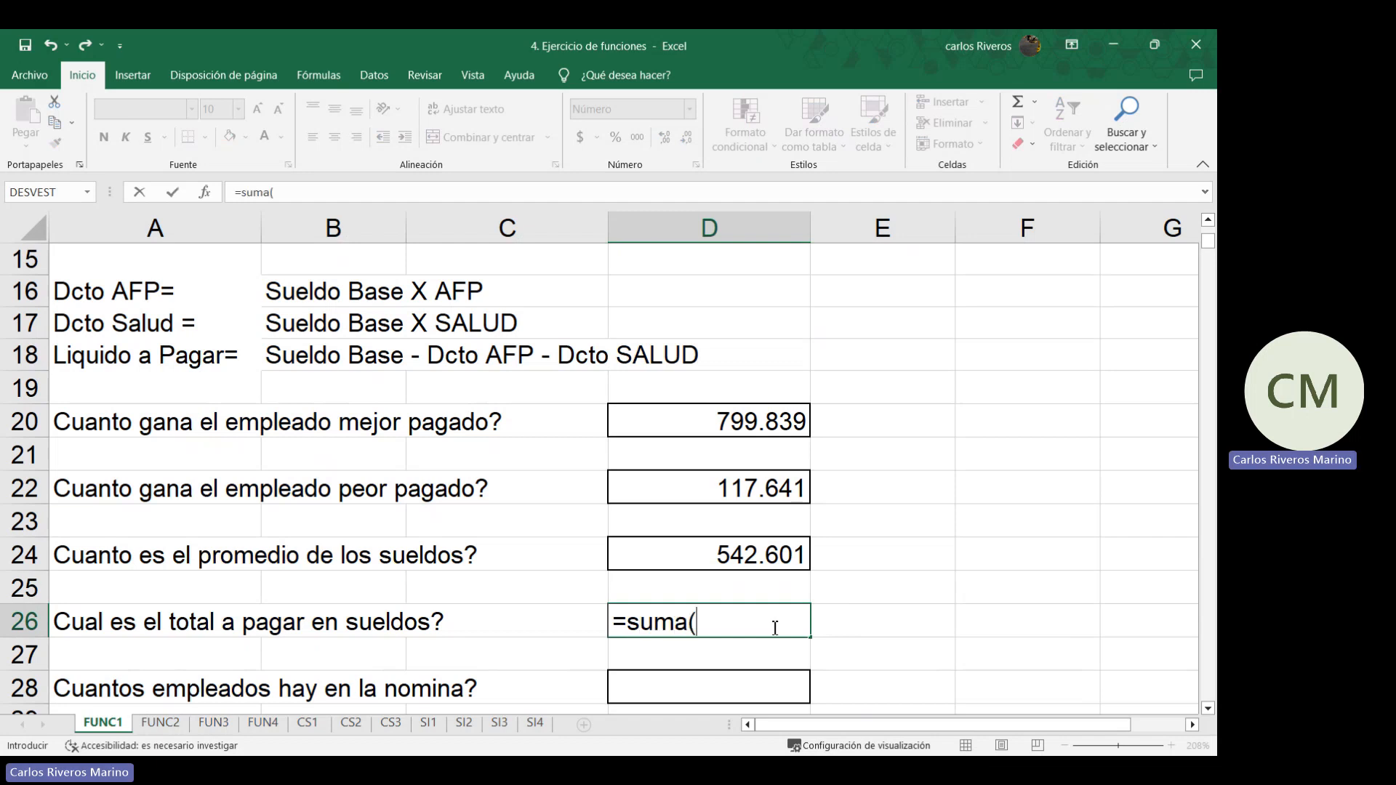
type("(e4:r14")
key("BackSpace")
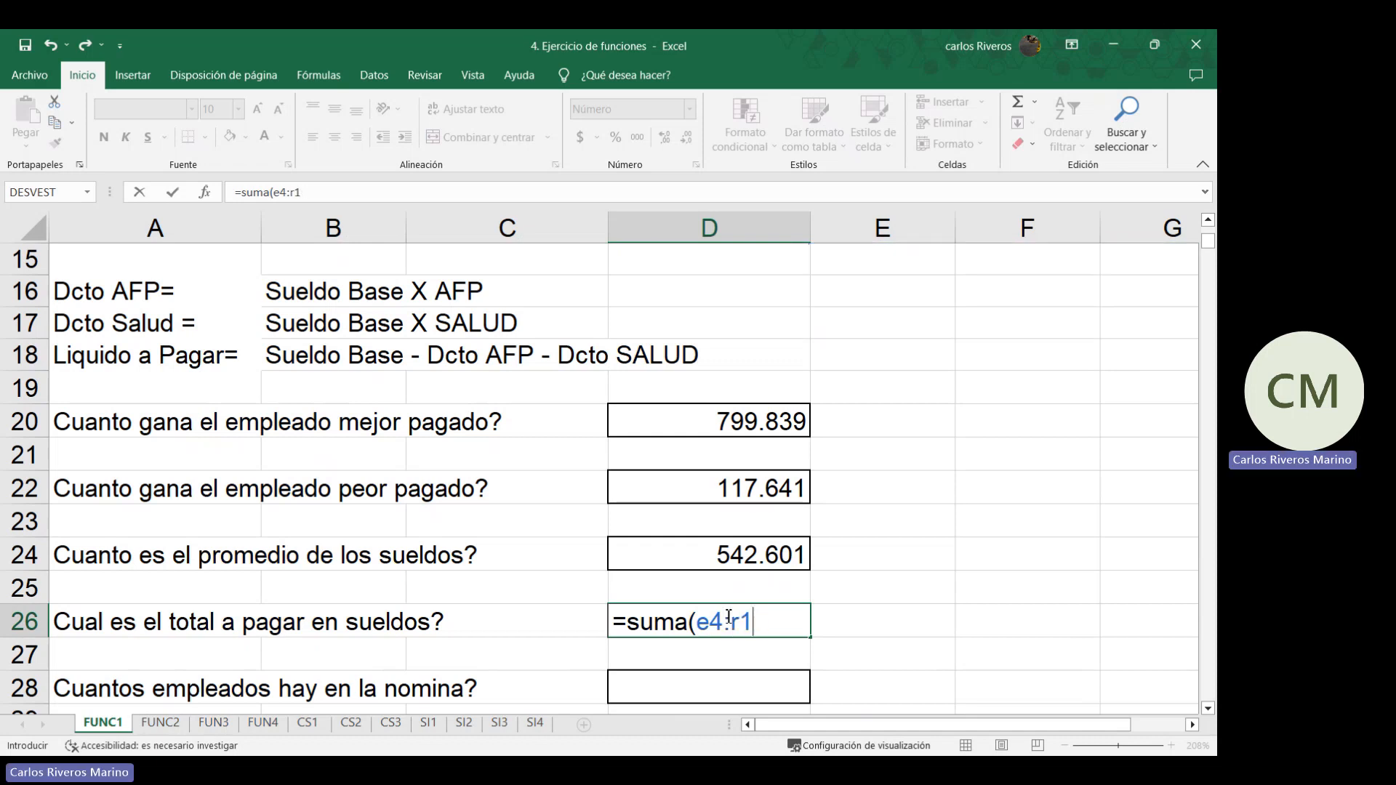
key("BackSpace")
key("BackSpace")
type("e1")
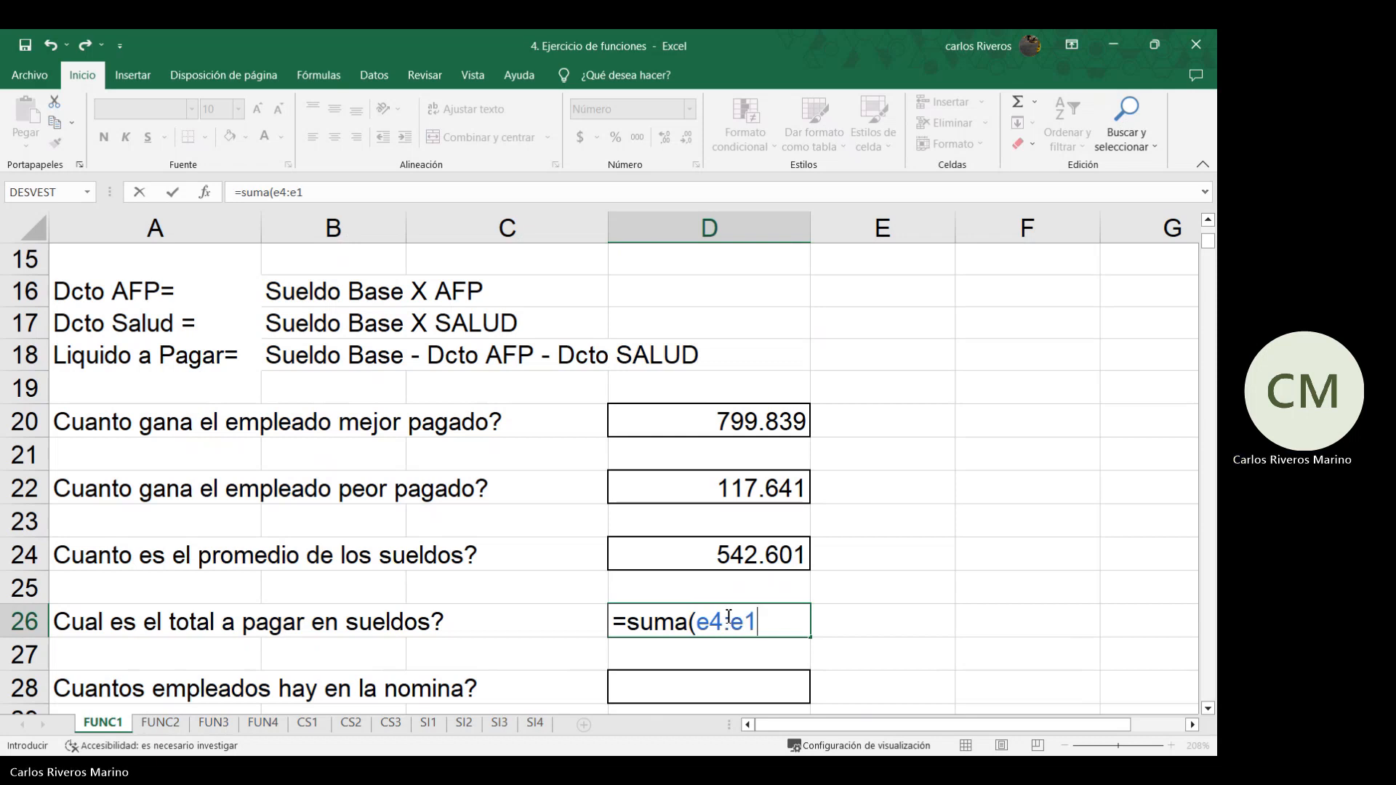
type("4)")
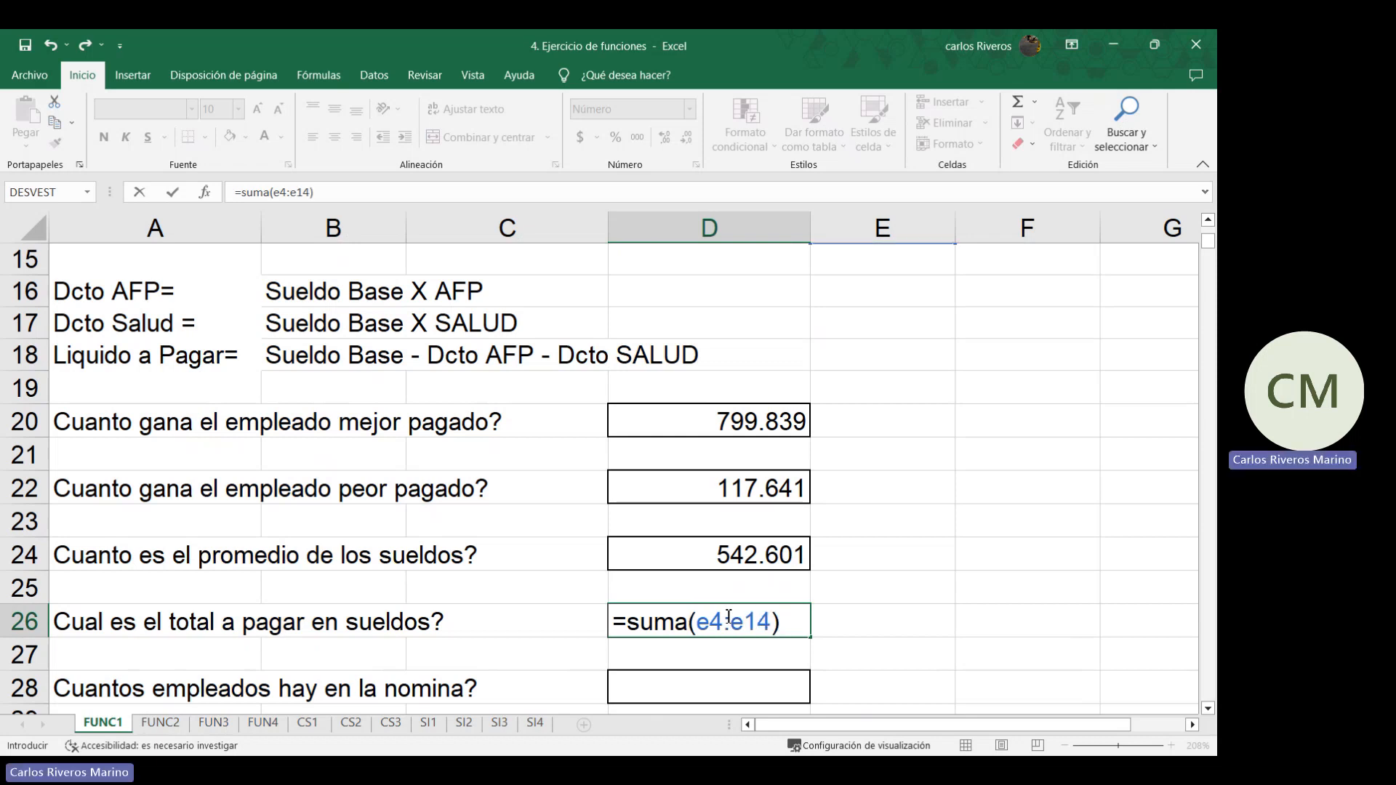
key("Return")
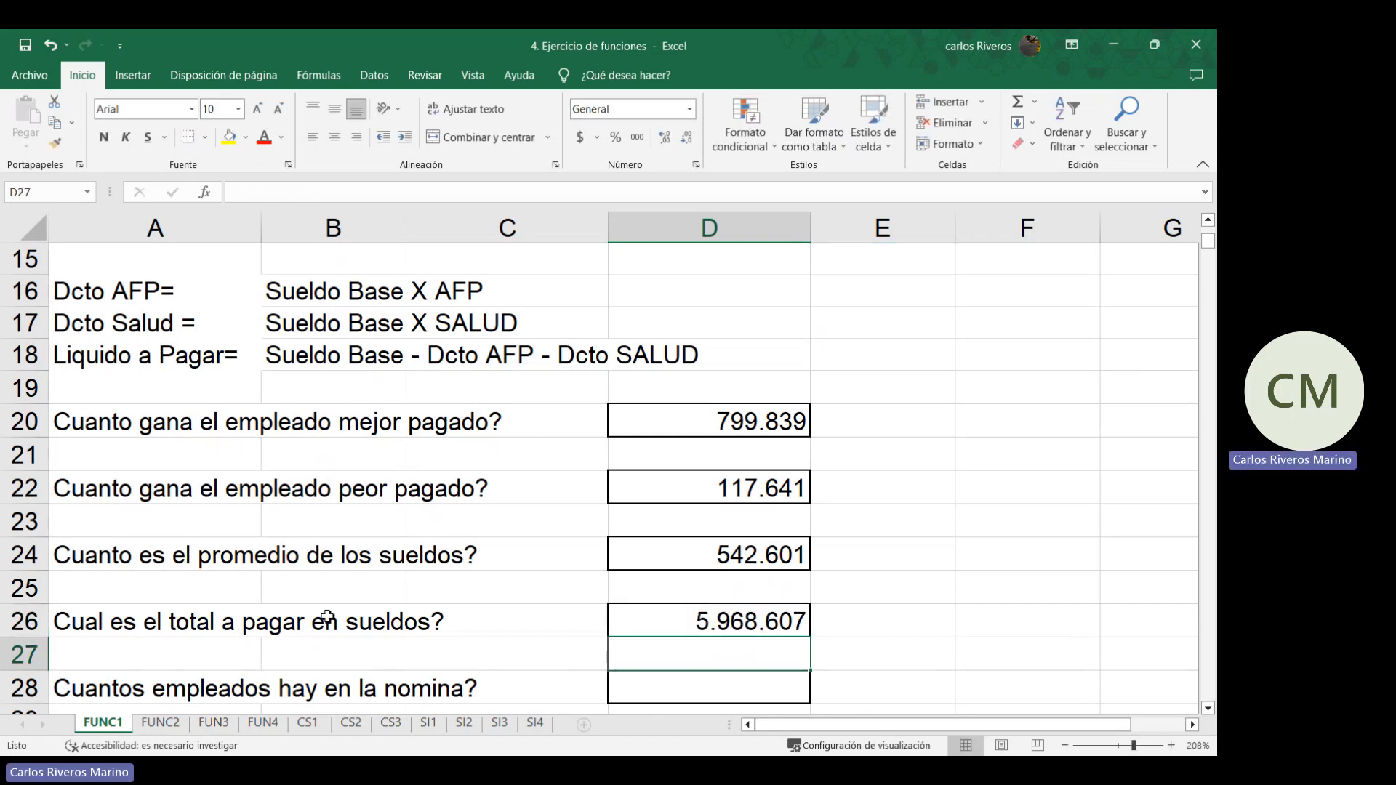
Count the employees on the payroll in cell D28 with the CONTAR function over the range E4:E14
scroll(564, 650, "down", 2)
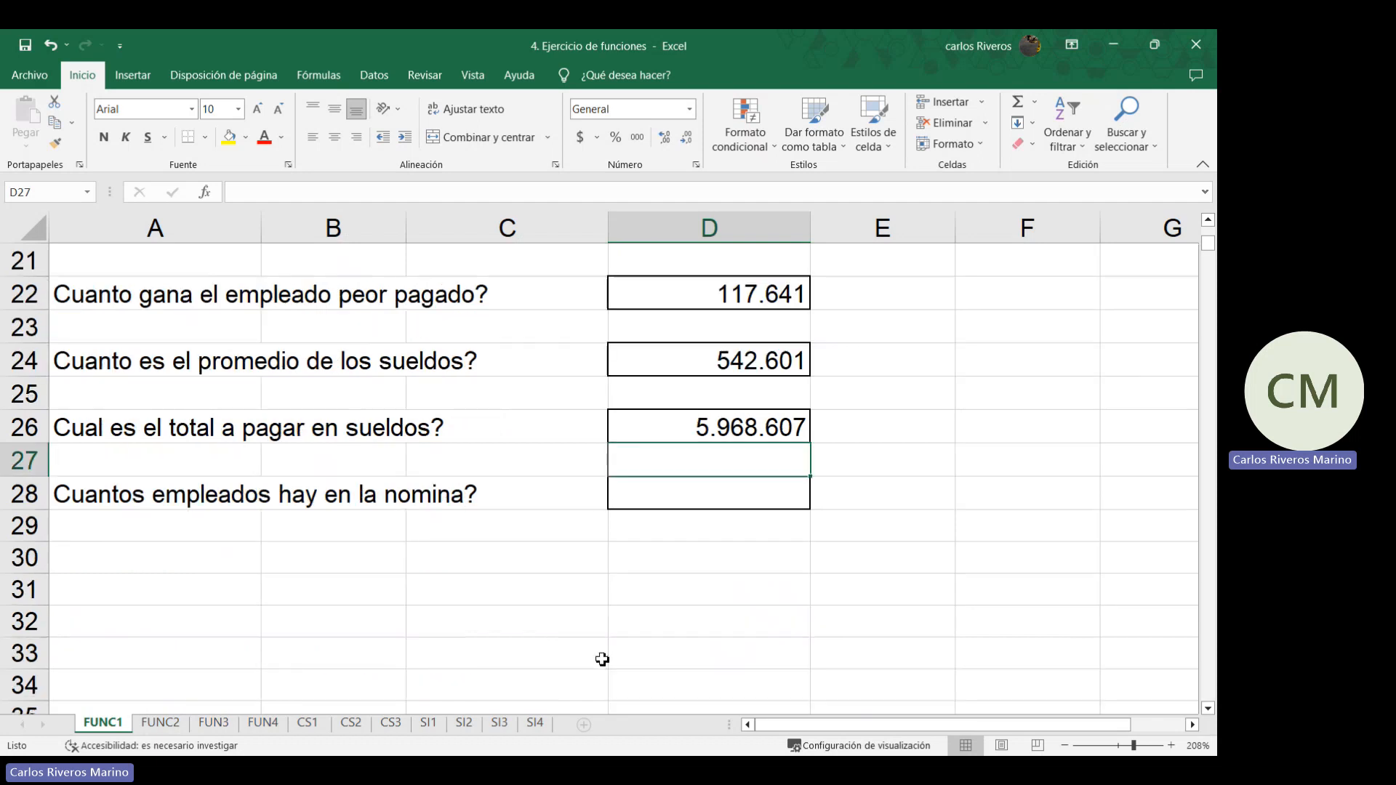
double_click(701, 498)
type(")")
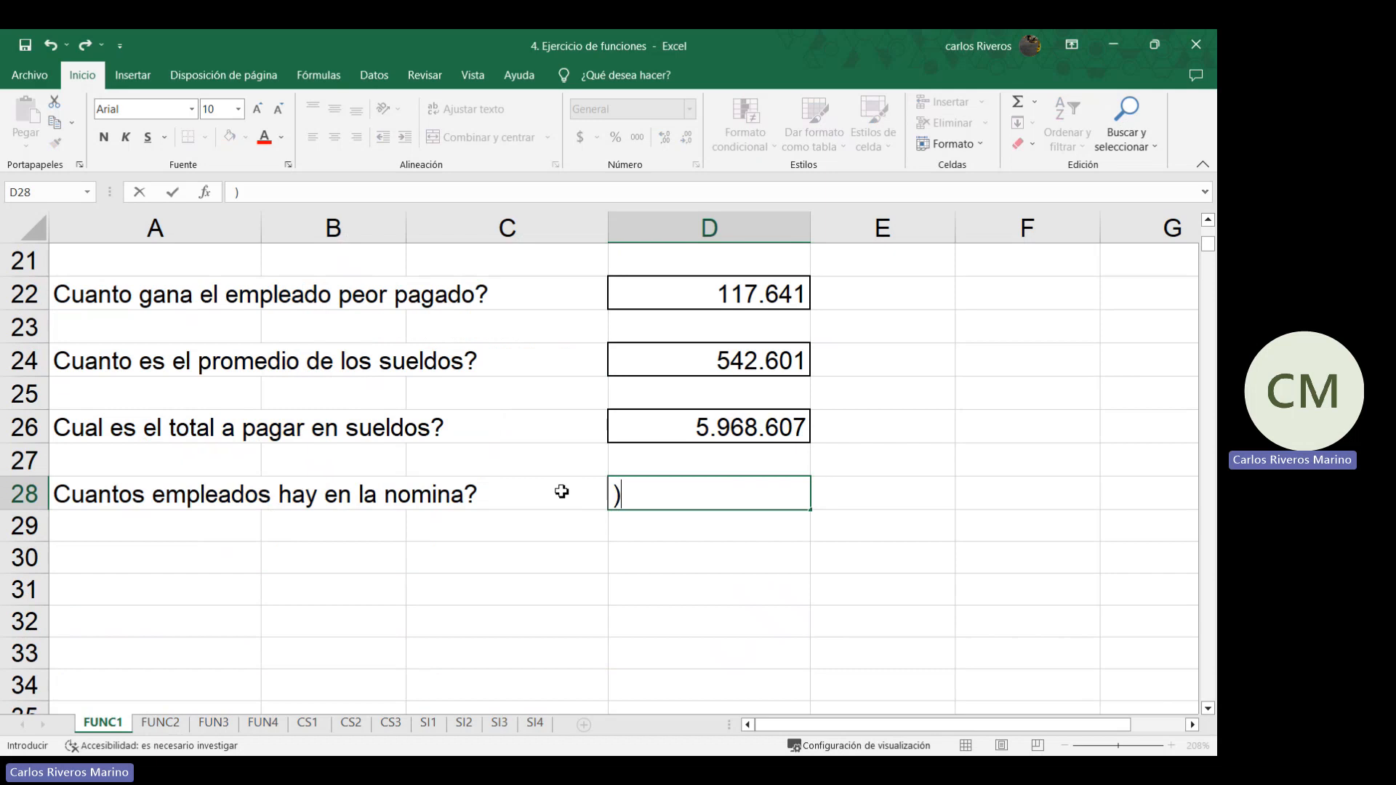
key("BackSpace")
type("=")
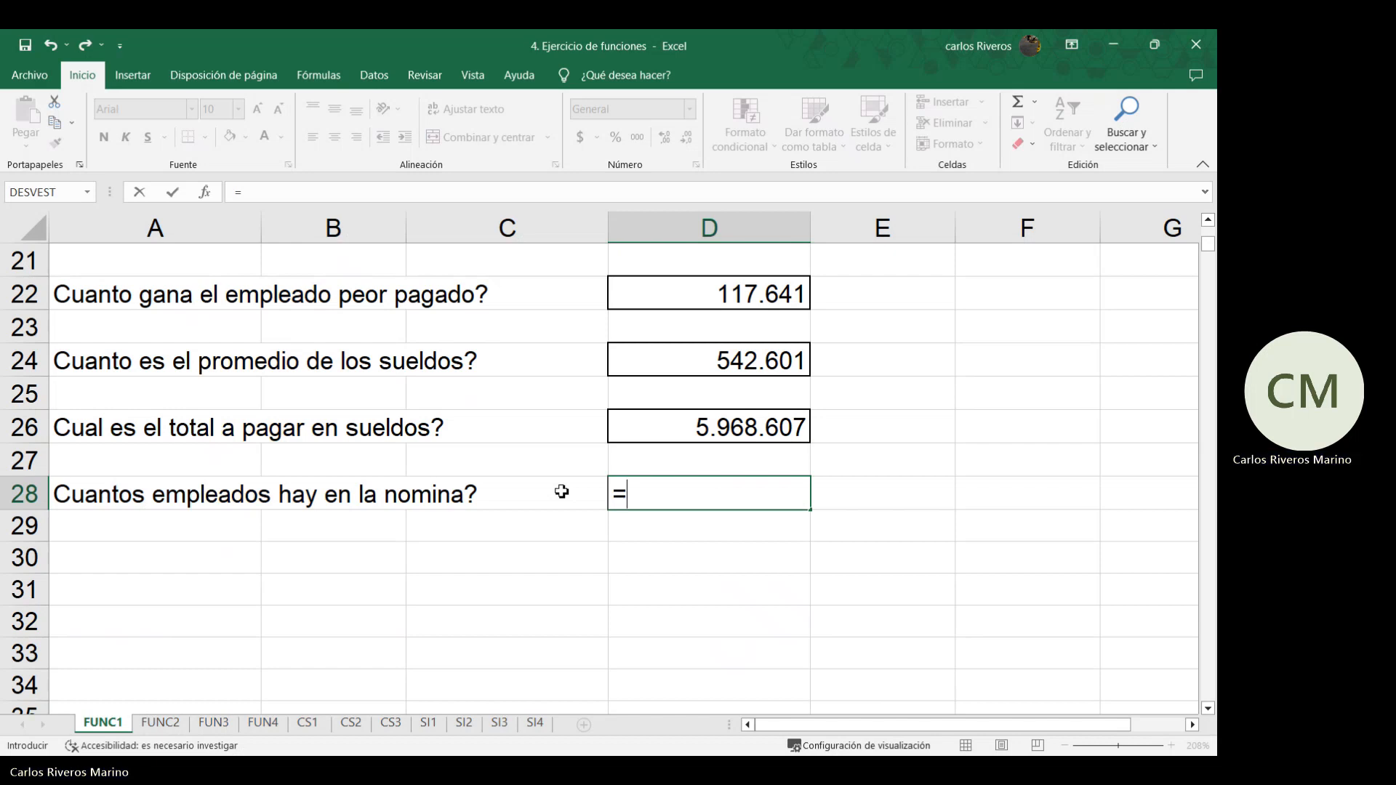
type("contar")
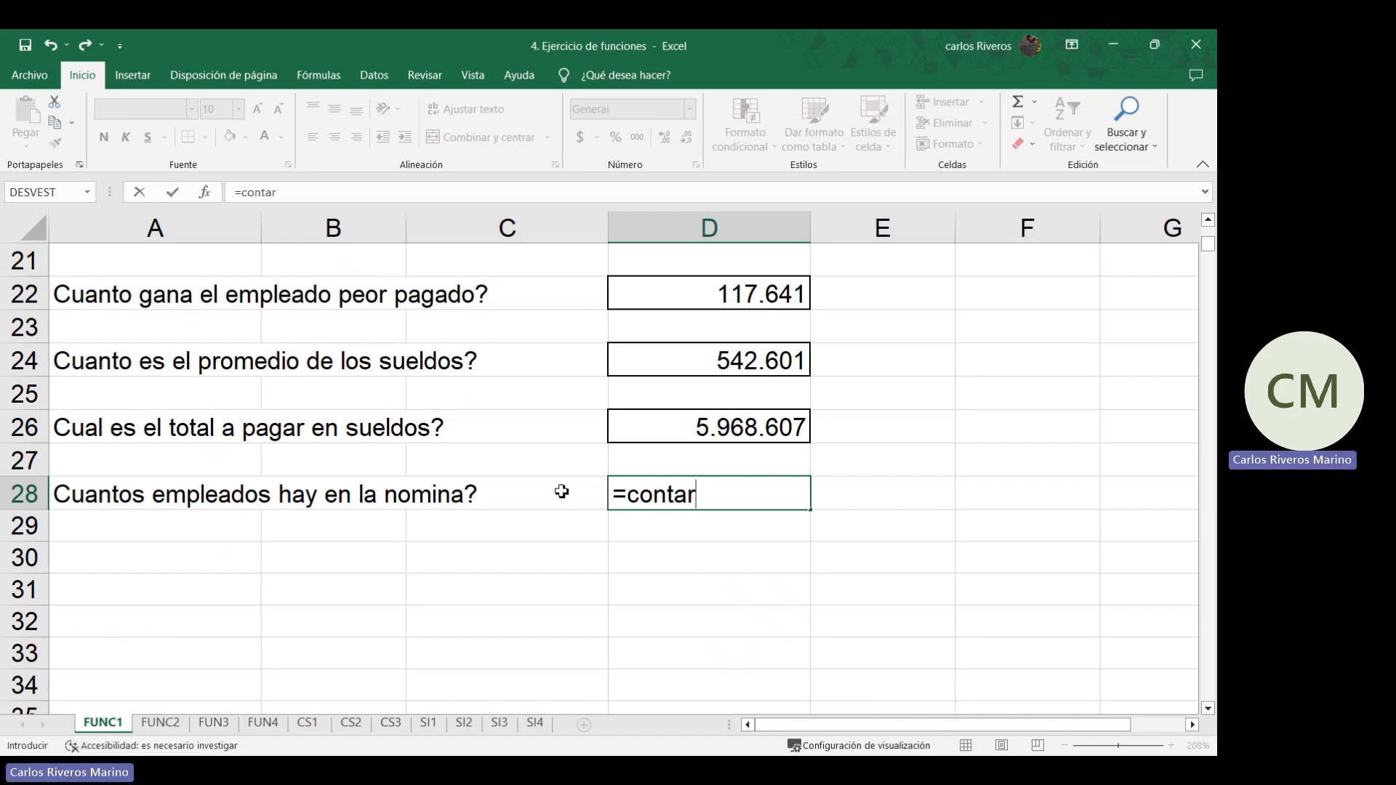
type("(")
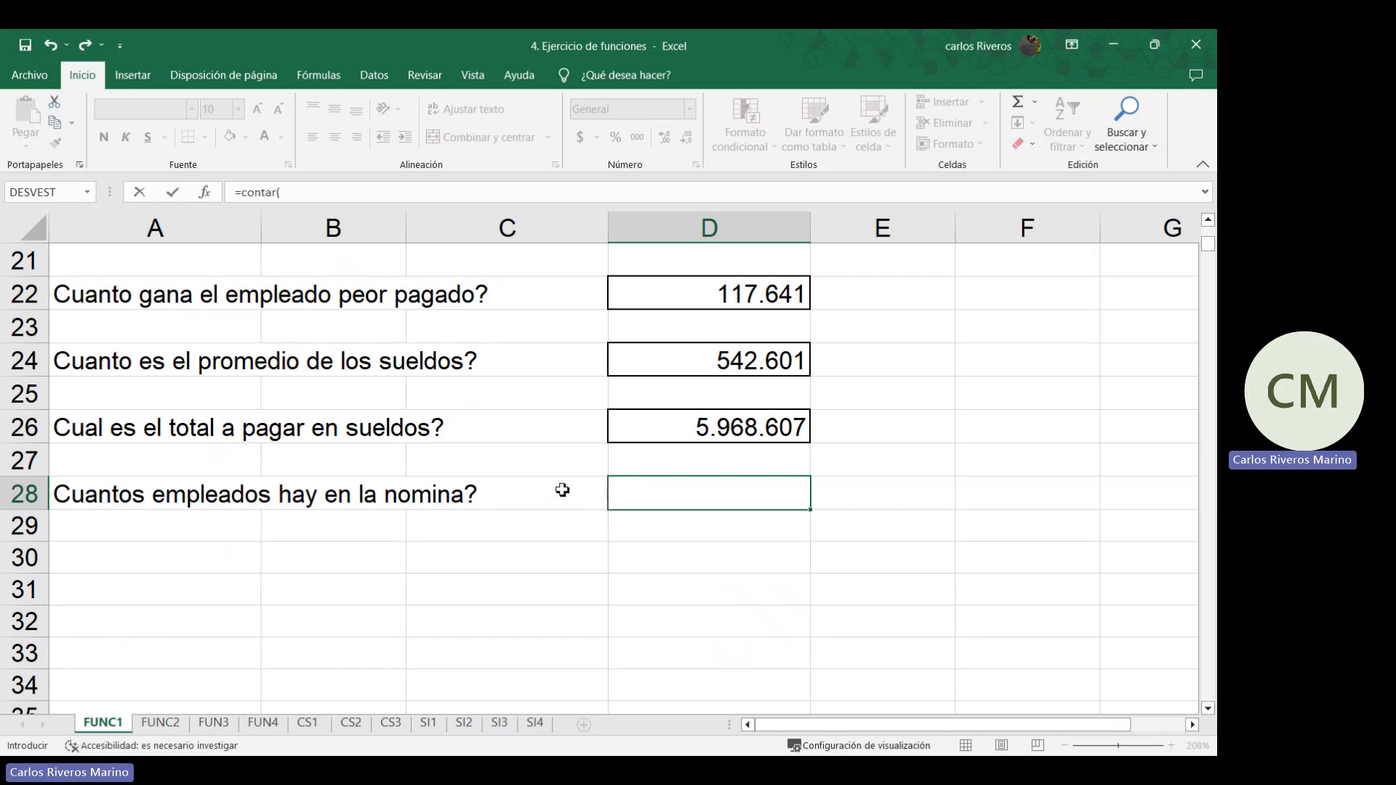
scroll(562, 490, "up", 7)
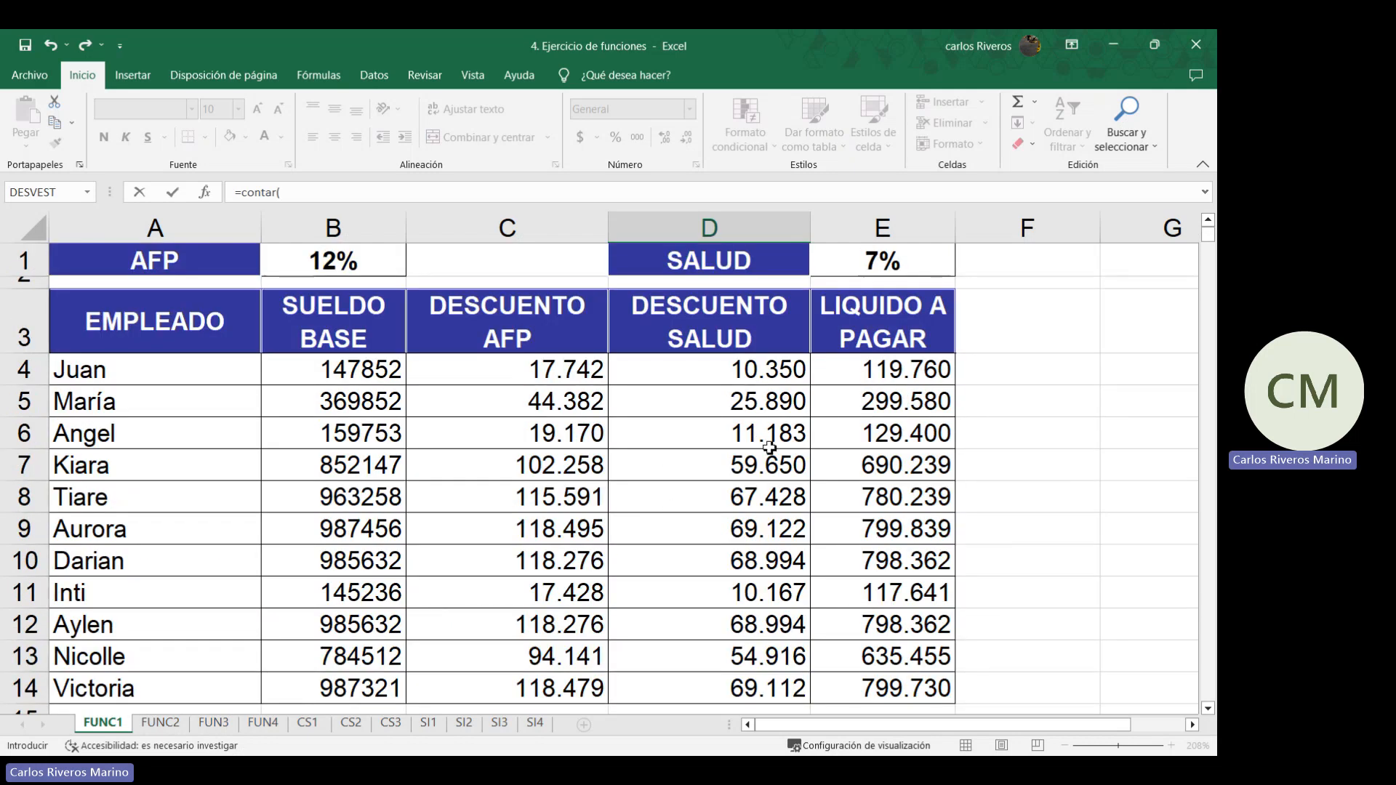
left_click_drag(922, 363, 844, 694)
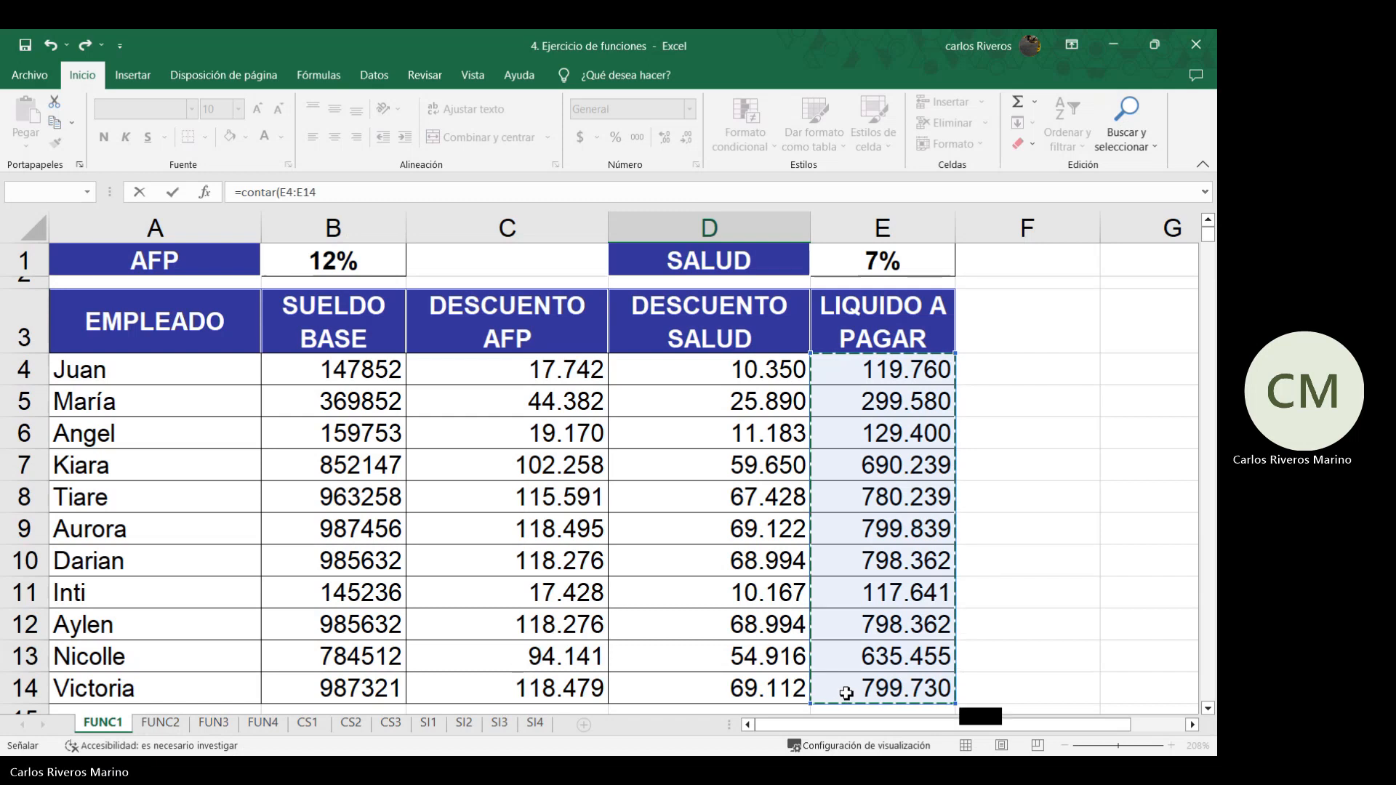
key("Return")
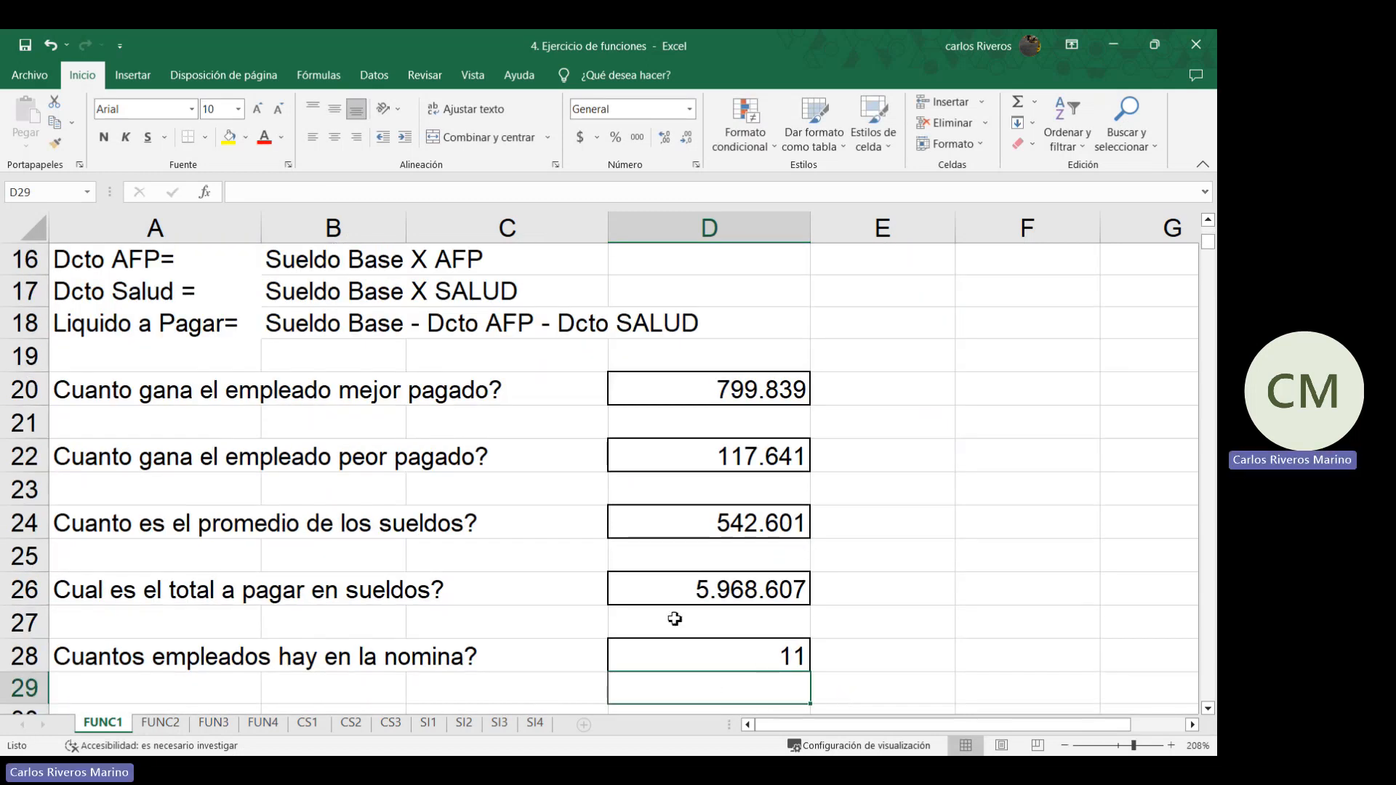
Review the employee table and check the CONTAR formula in cell D28, closing it without changes
scroll(482, 455, "up", 4)
scroll(182, 256, "up", 1)
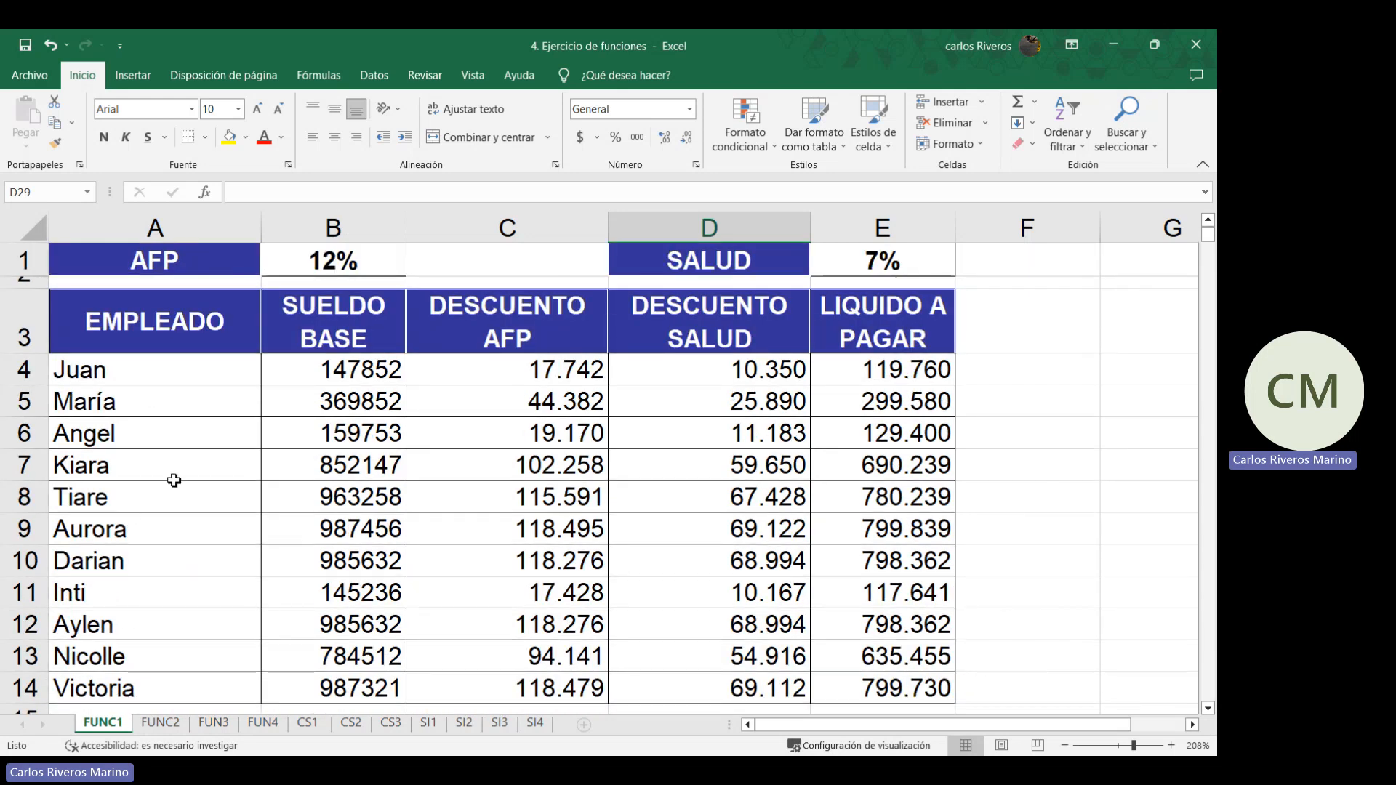
scroll(423, 519, "down", 5)
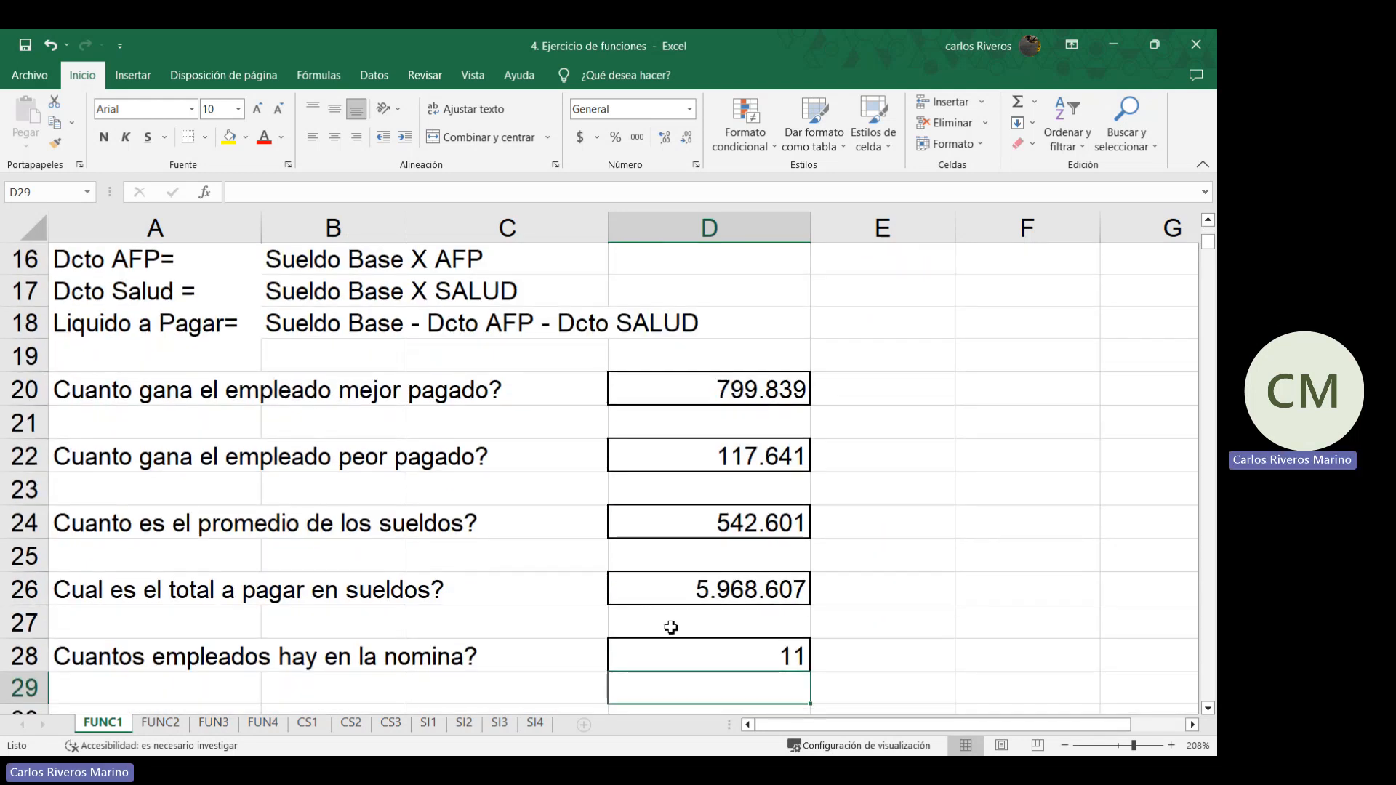
double_click(724, 658)
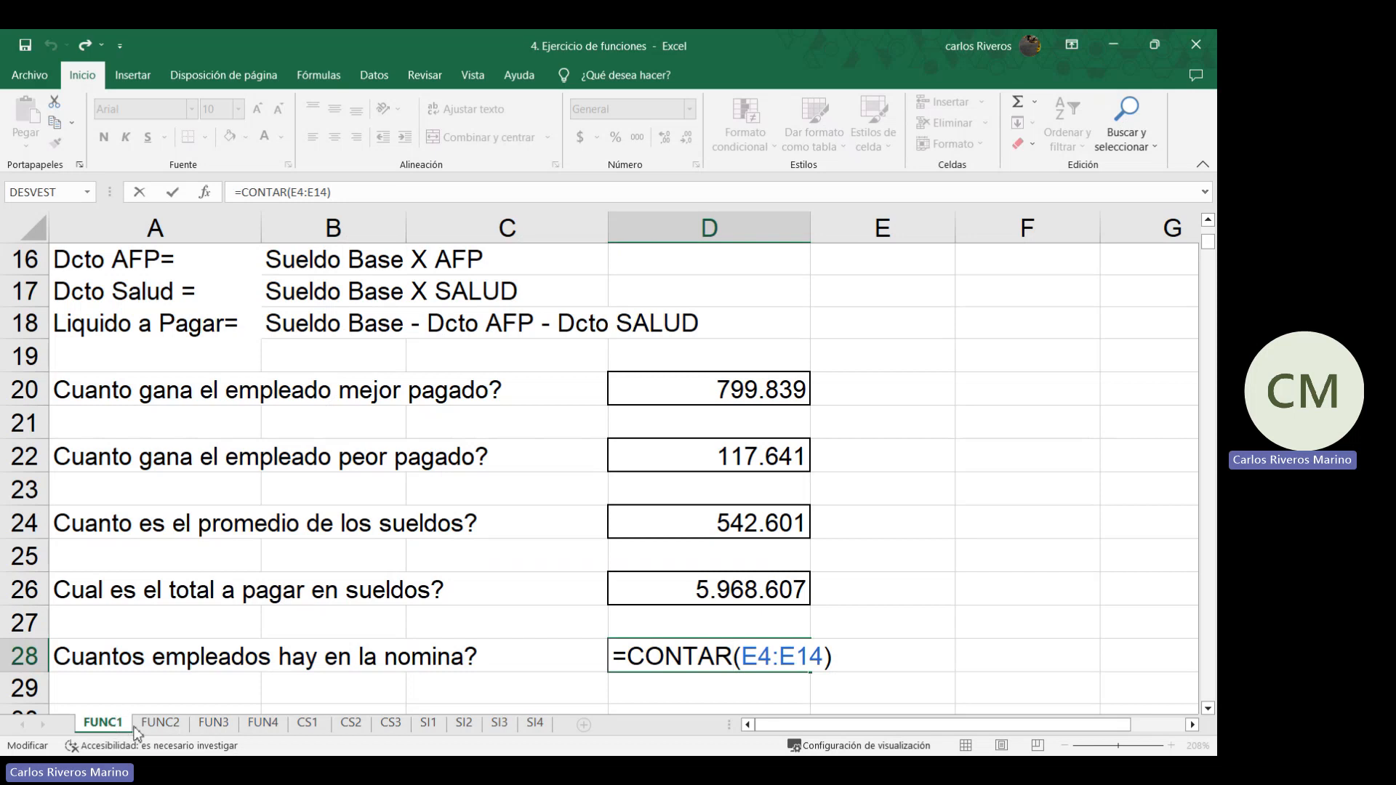
key("Return")
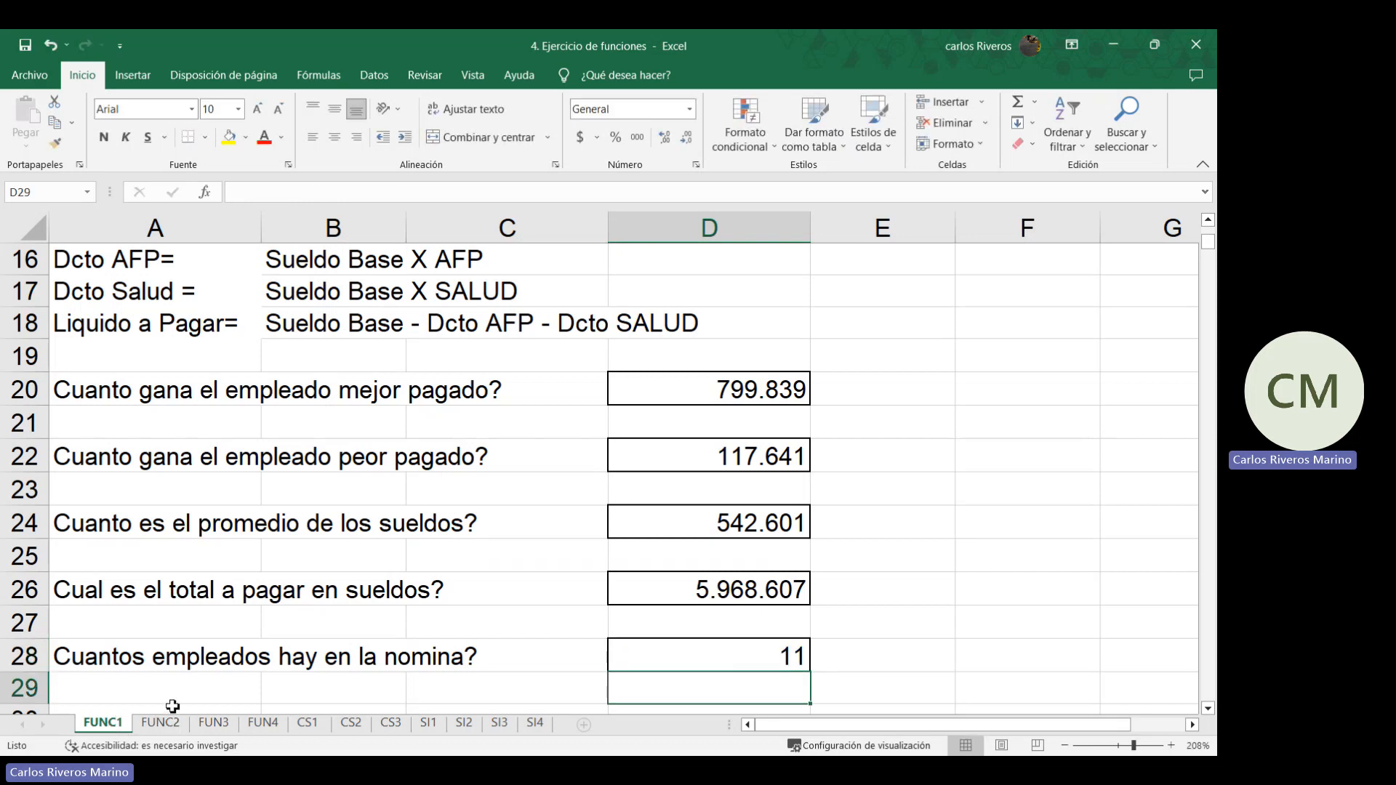
On the FUNC2 sheet, find the highest average in cell C13 with the MAX function over the range F6:F11
left_click(160, 722)
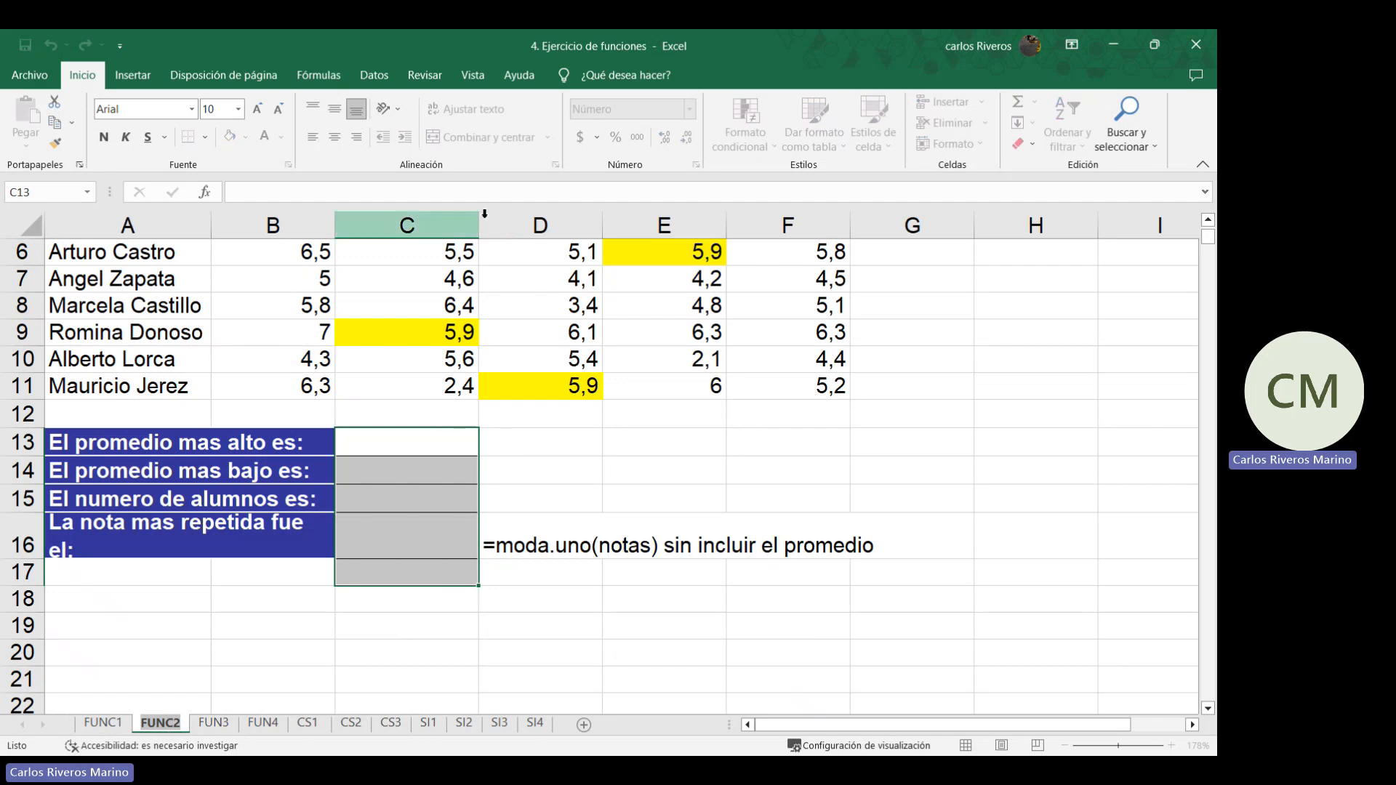
left_click(357, 448)
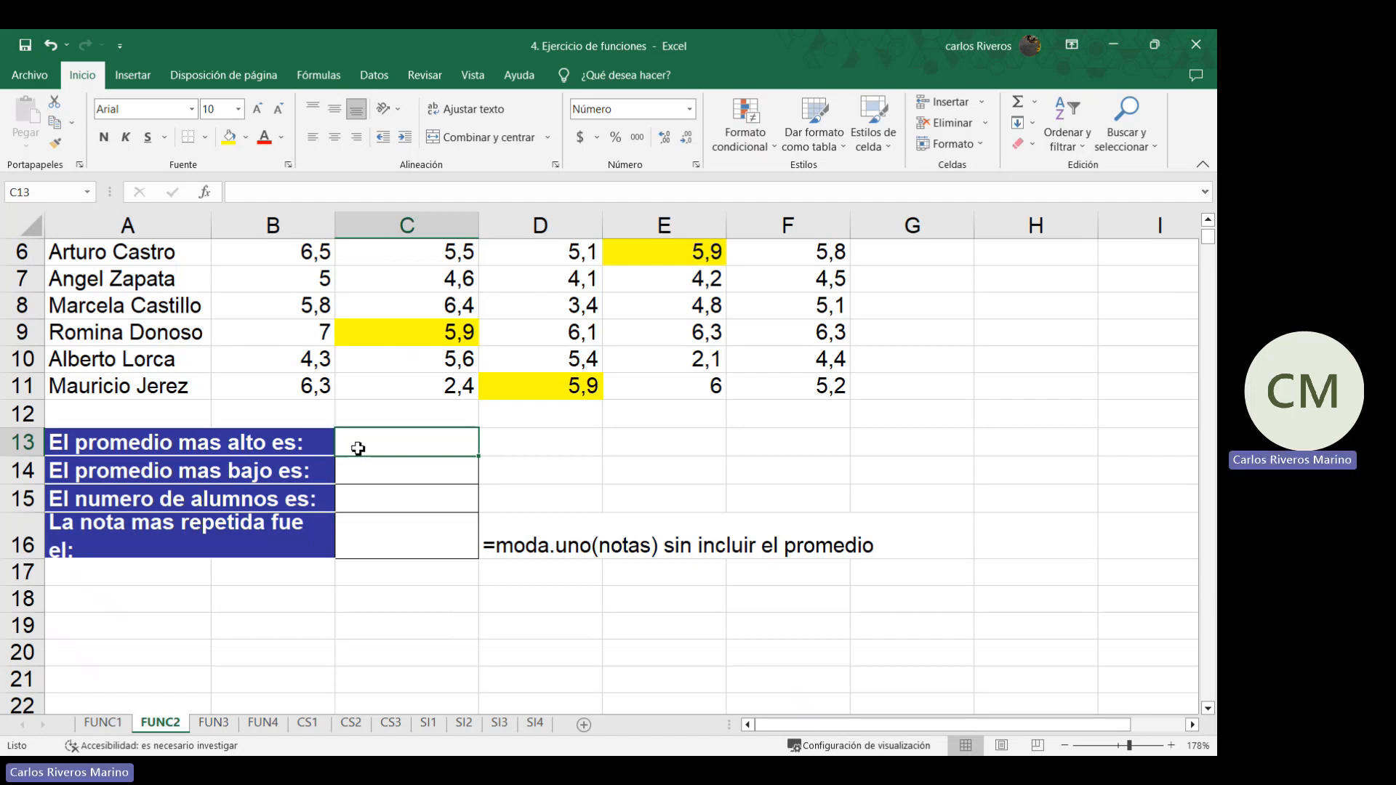
scroll(358, 449, "up", 2)
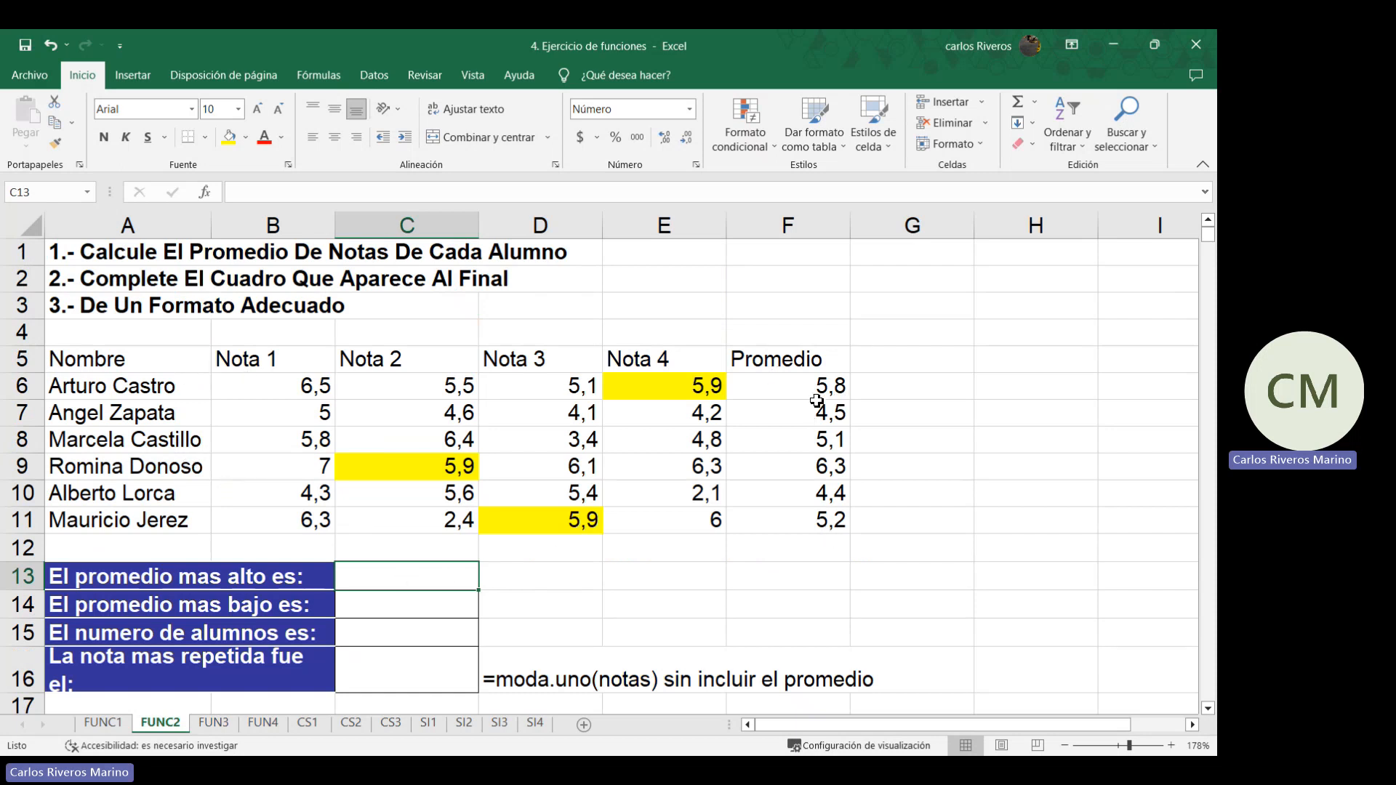
type("=")
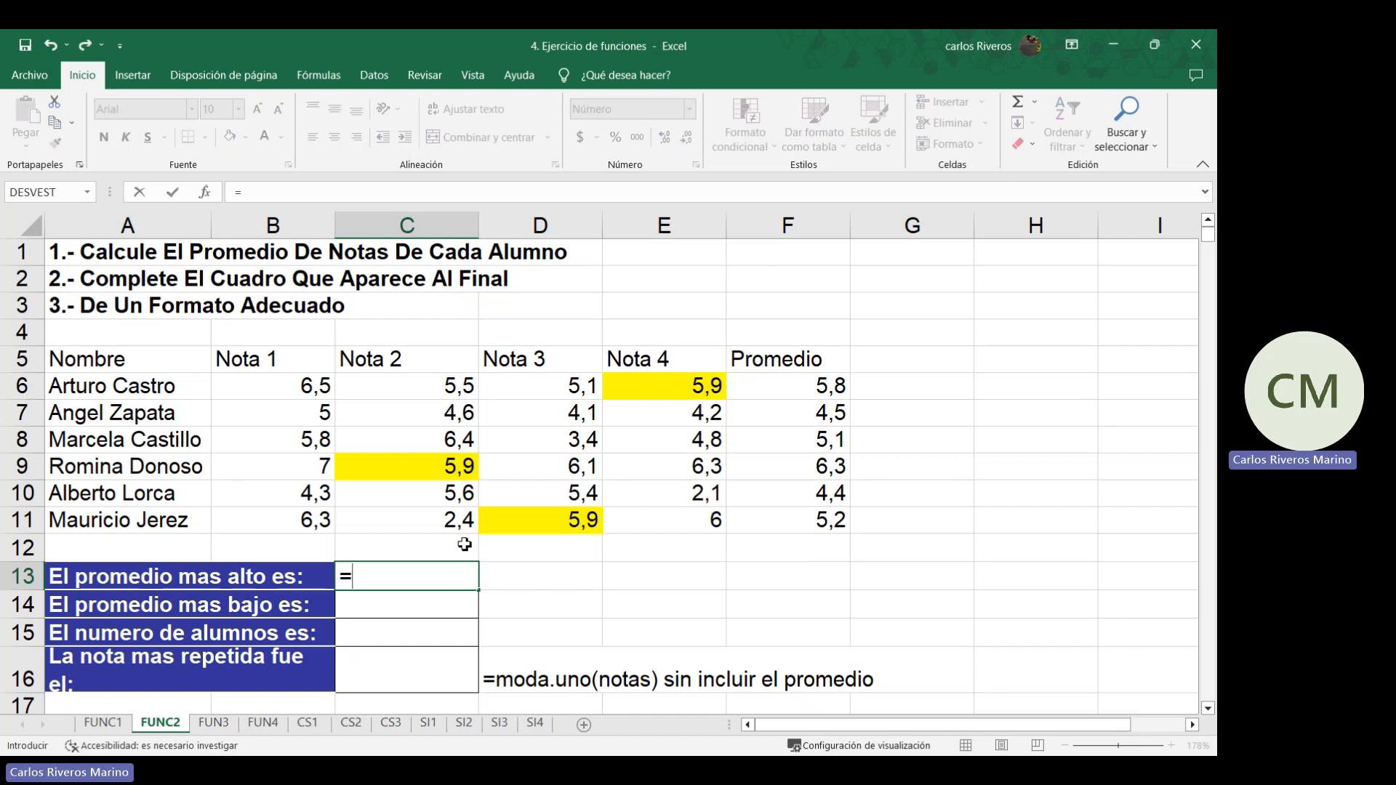
type("max(")
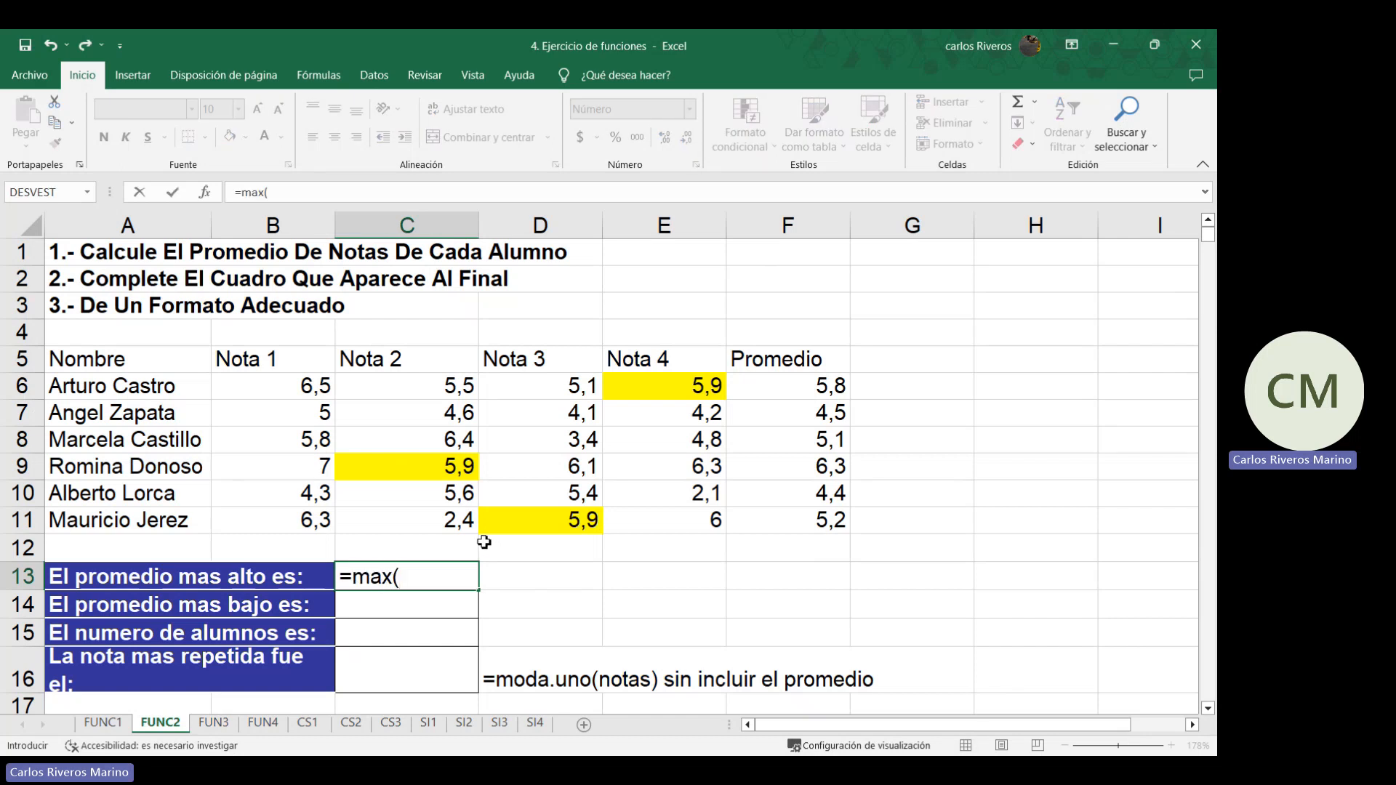
left_click_drag(835, 395, 829, 517)
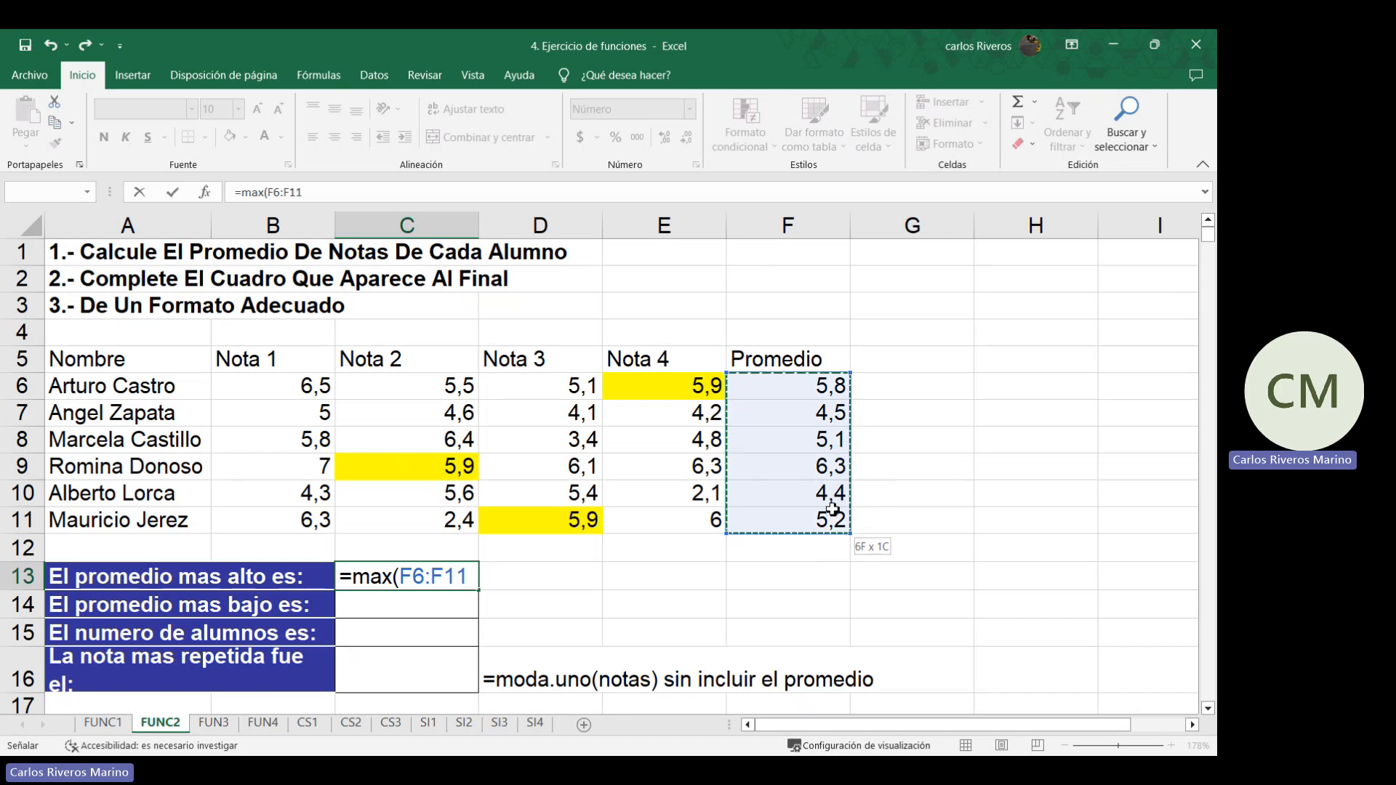
key("Return")
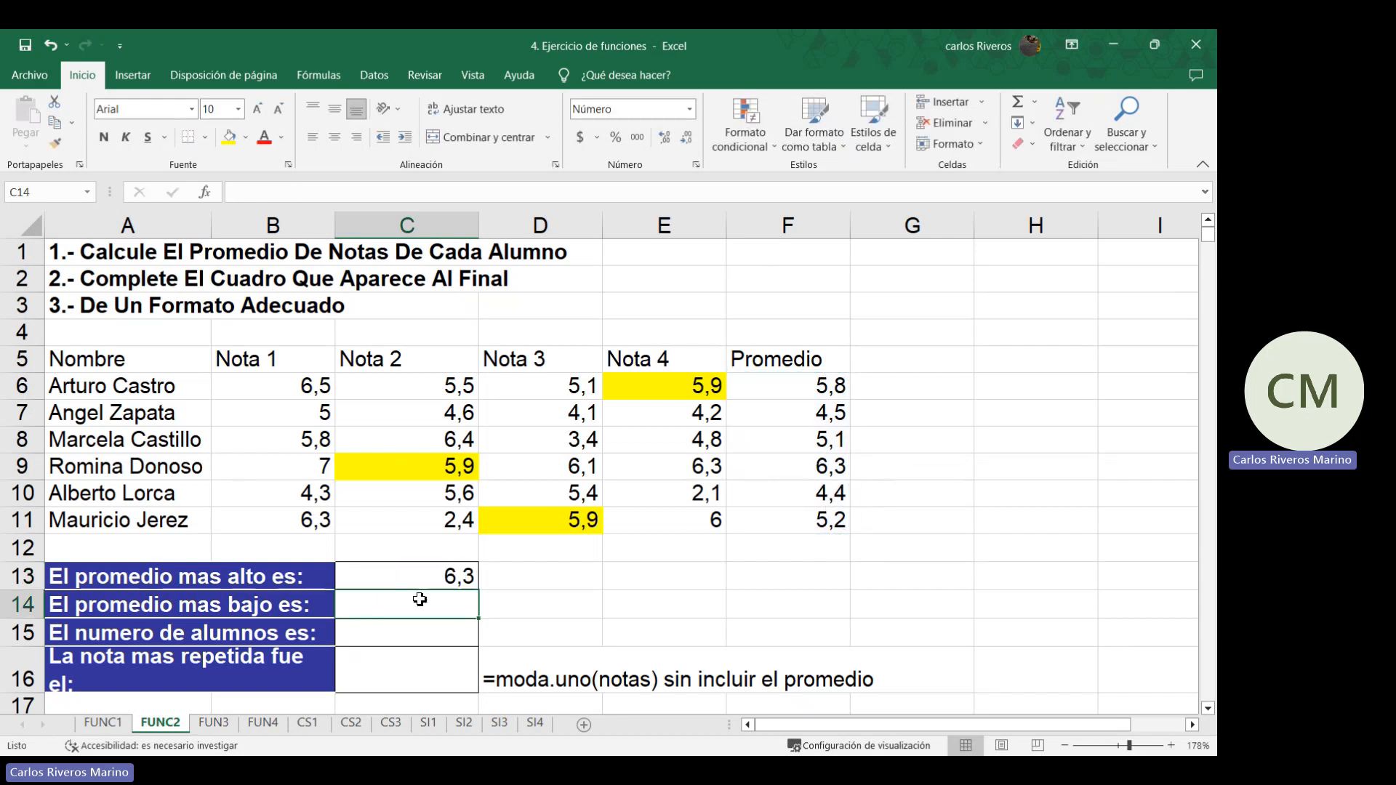
Find the lowest average in cell C14 with the MIN function over the range F6:F11
type(")")
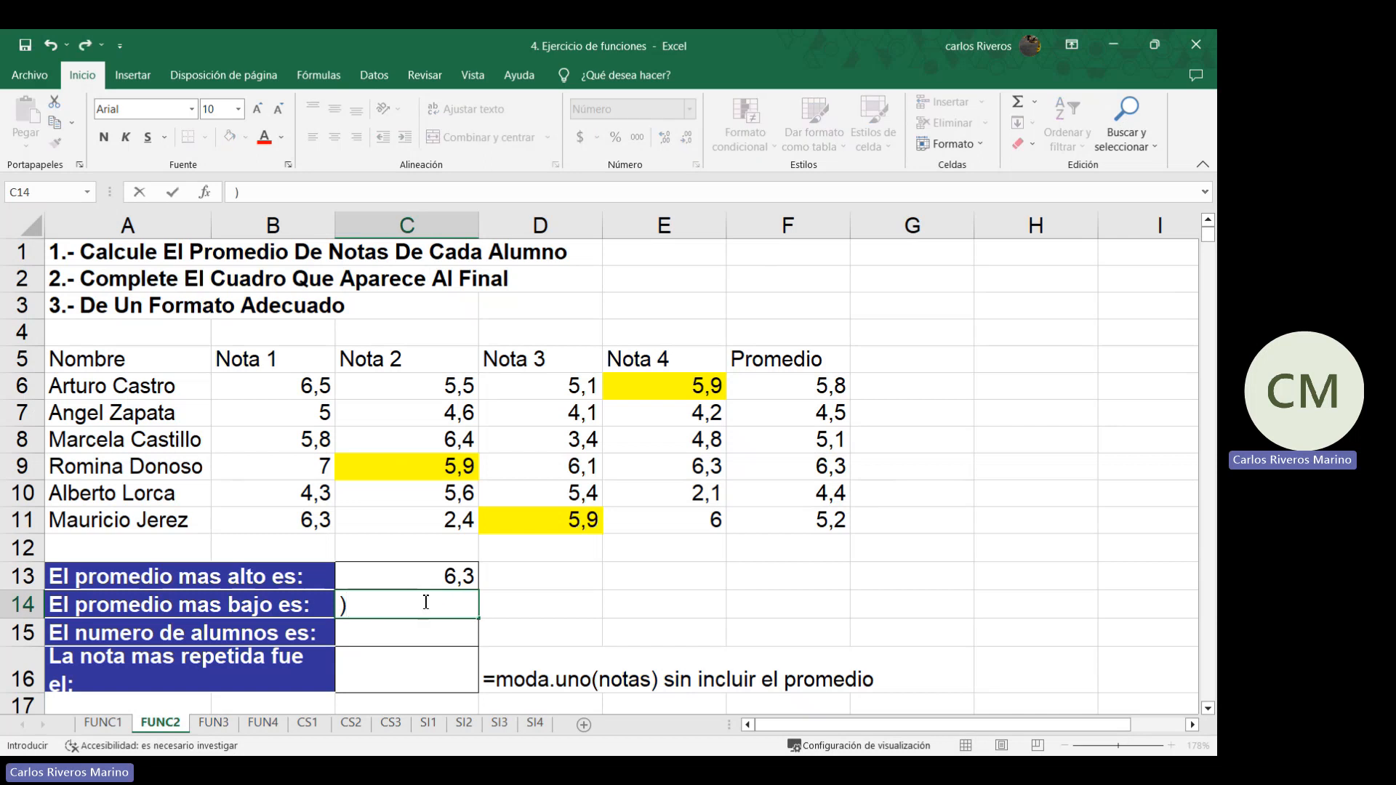
type("=min(")
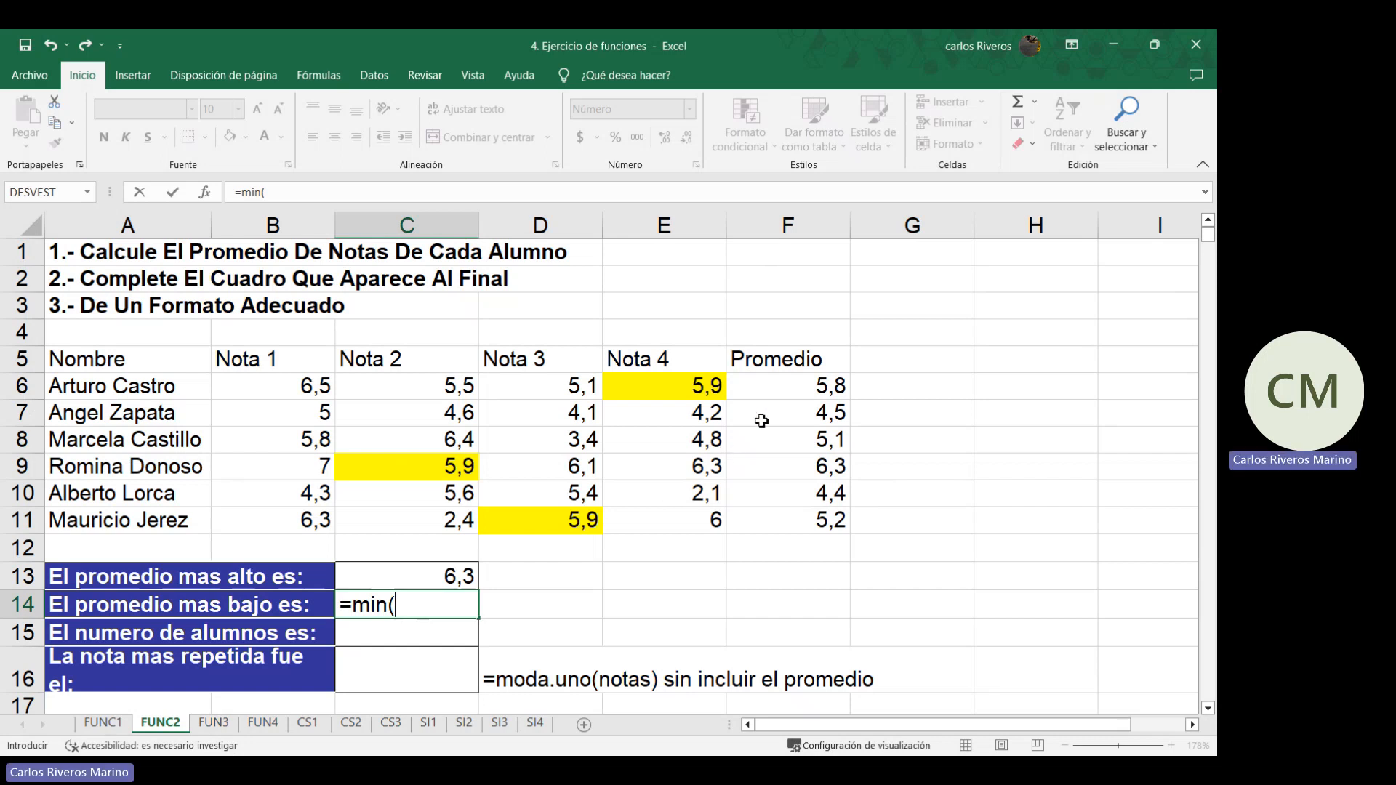
left_click_drag(768, 398, 775, 511)
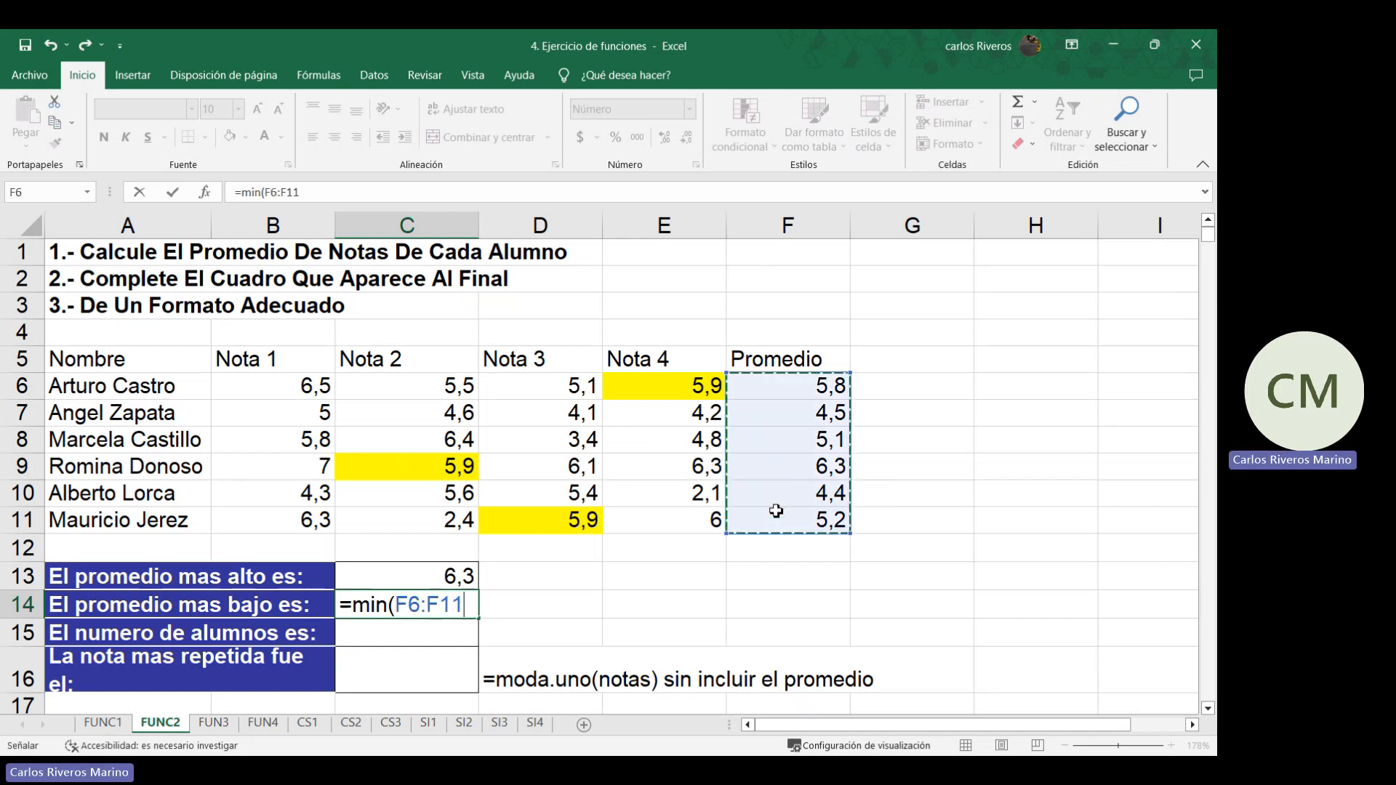
key("Return")
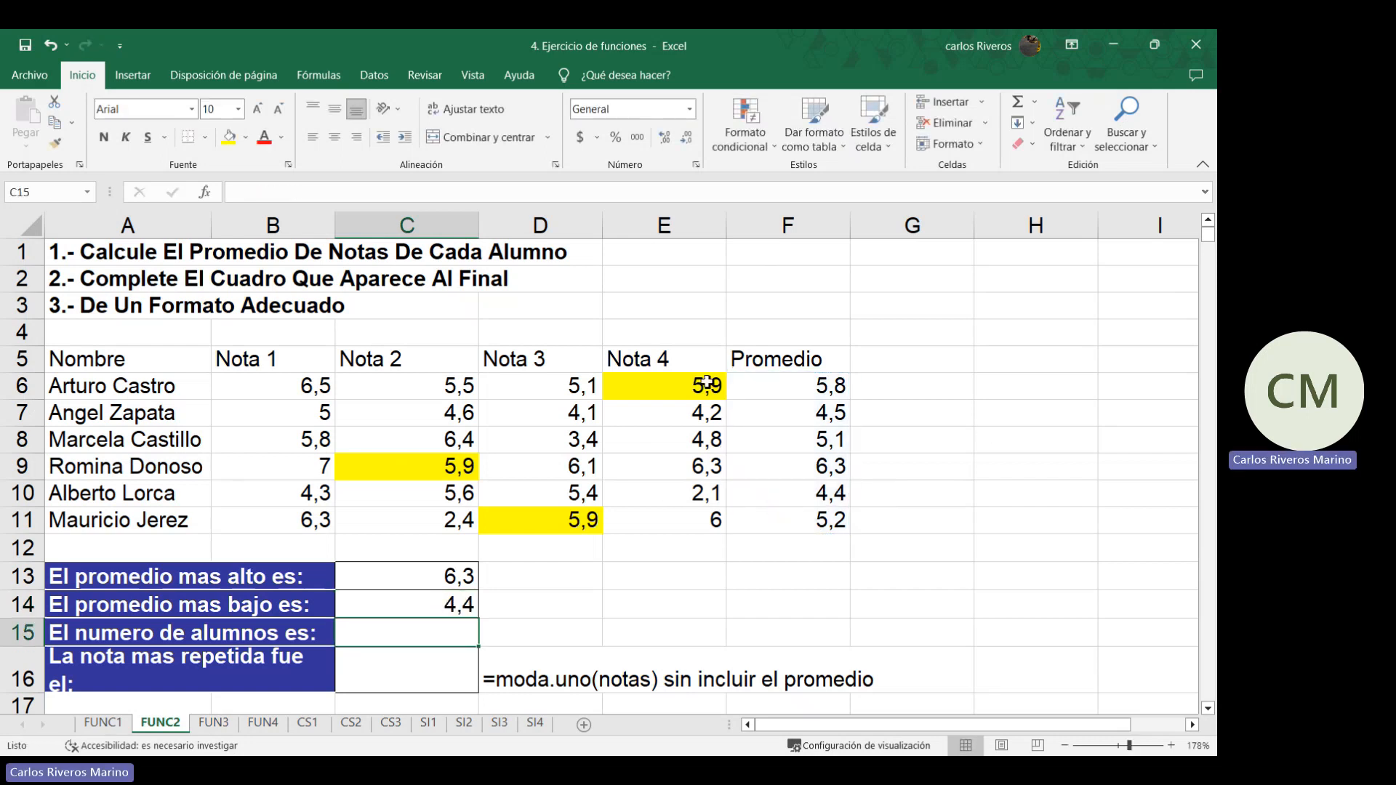
Count the students in cell C15 with the CONTARA function over the range A6:A11, and check the resulting formula
double_click(411, 636)
type("=")
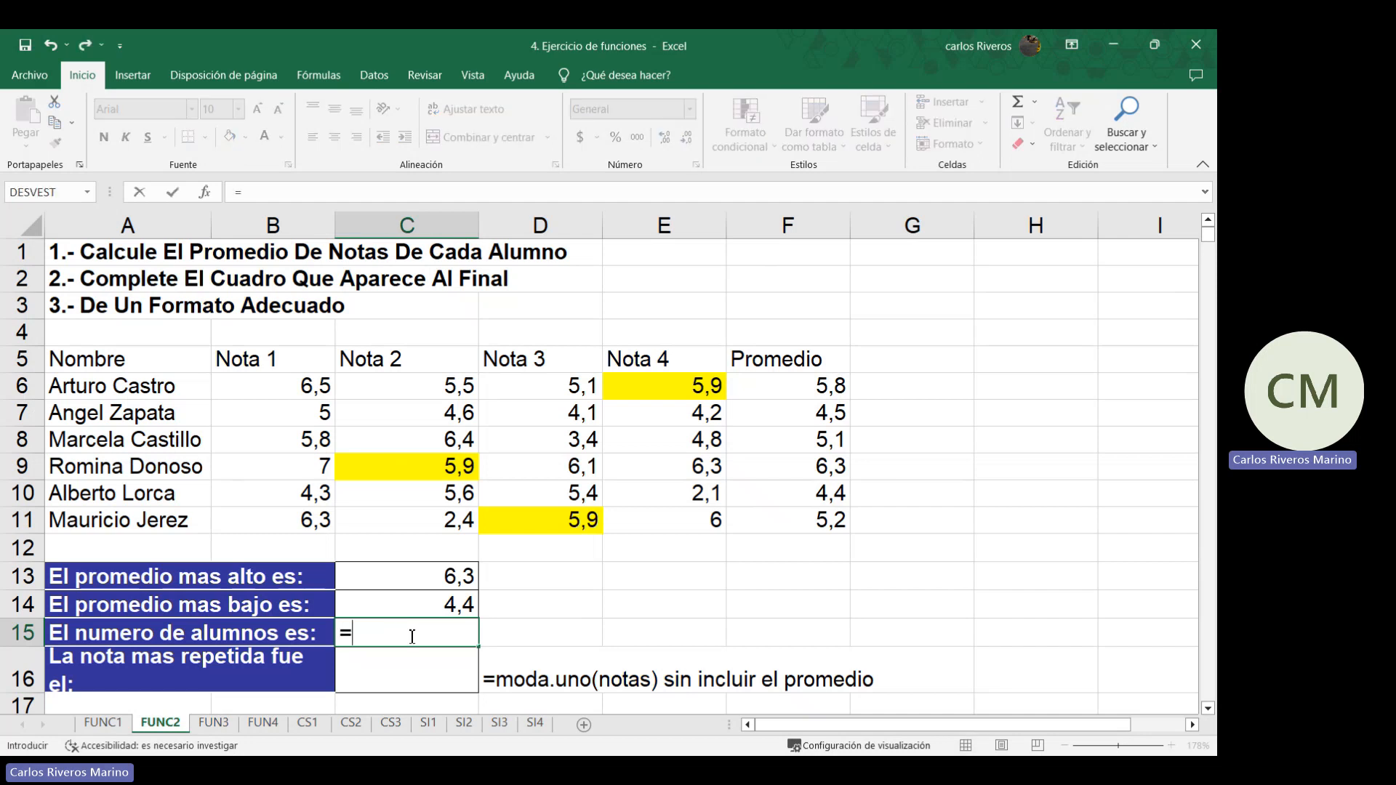
type("contara")
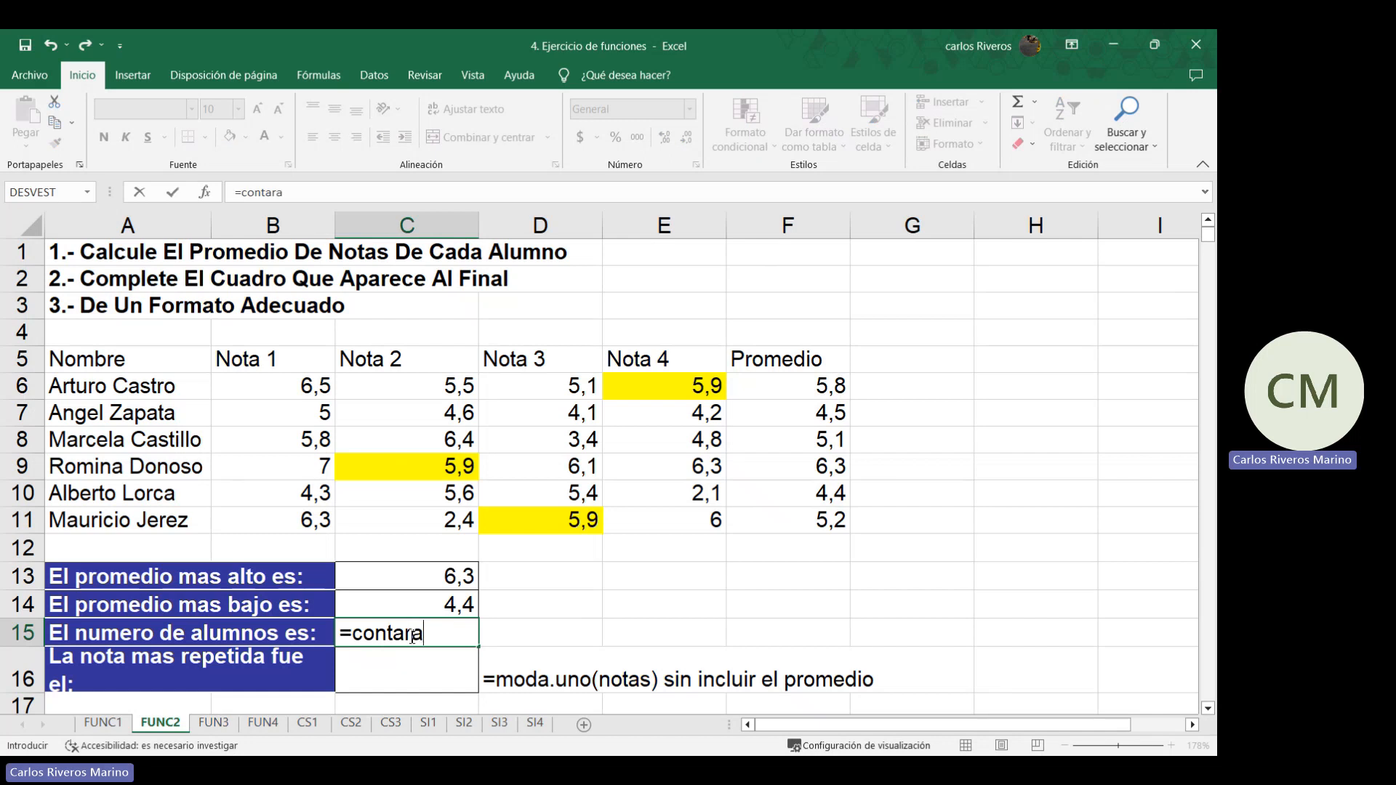
type("(")
left_click_drag(192, 382, 189, 529)
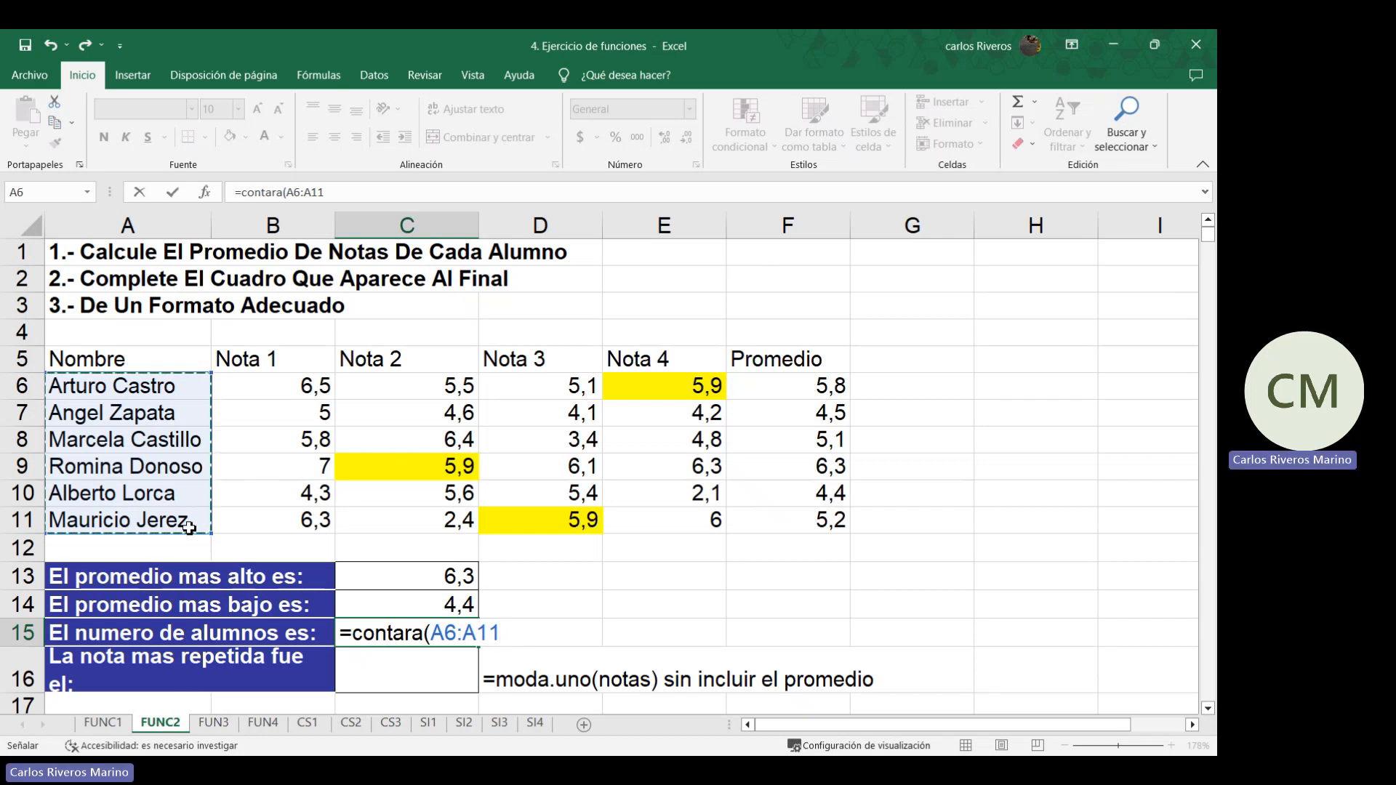
type(")")
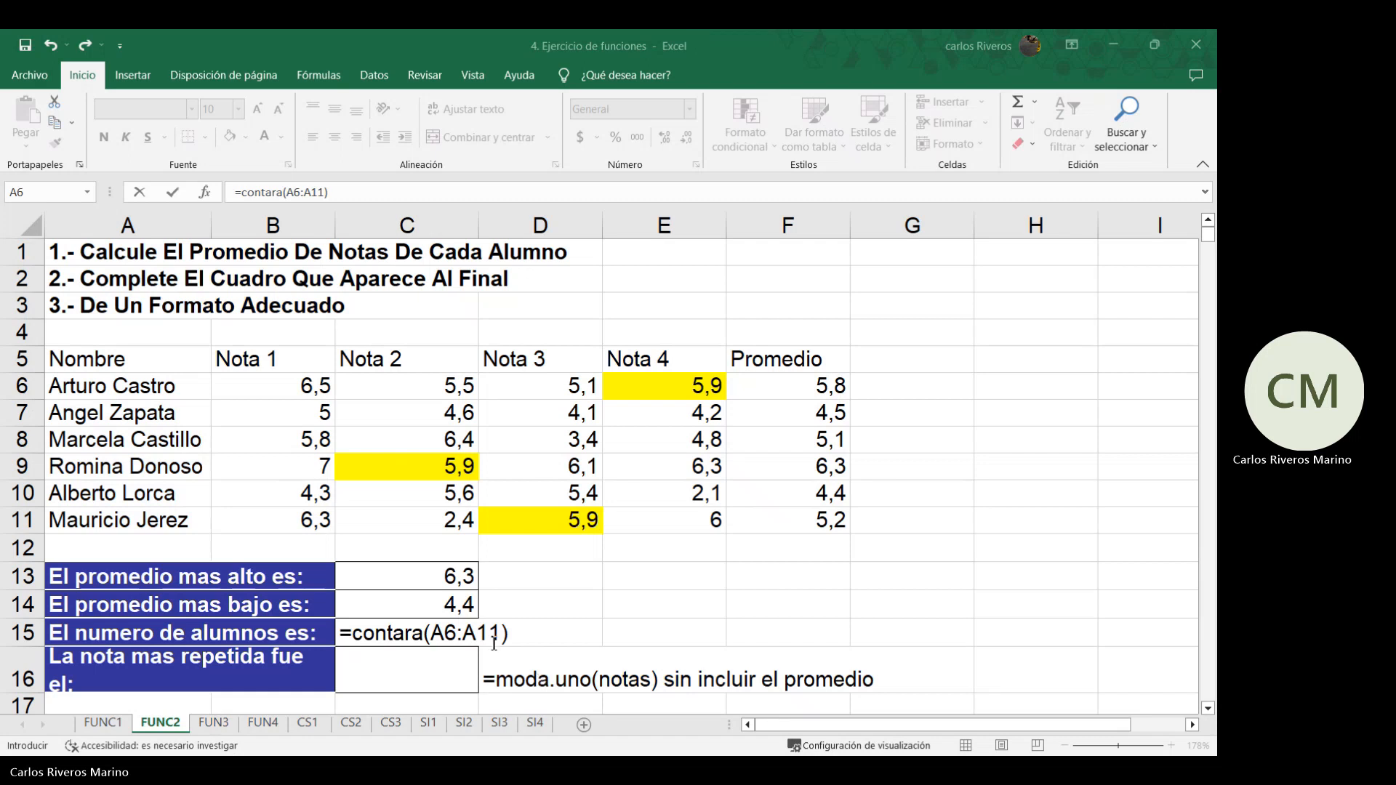
key("Return")
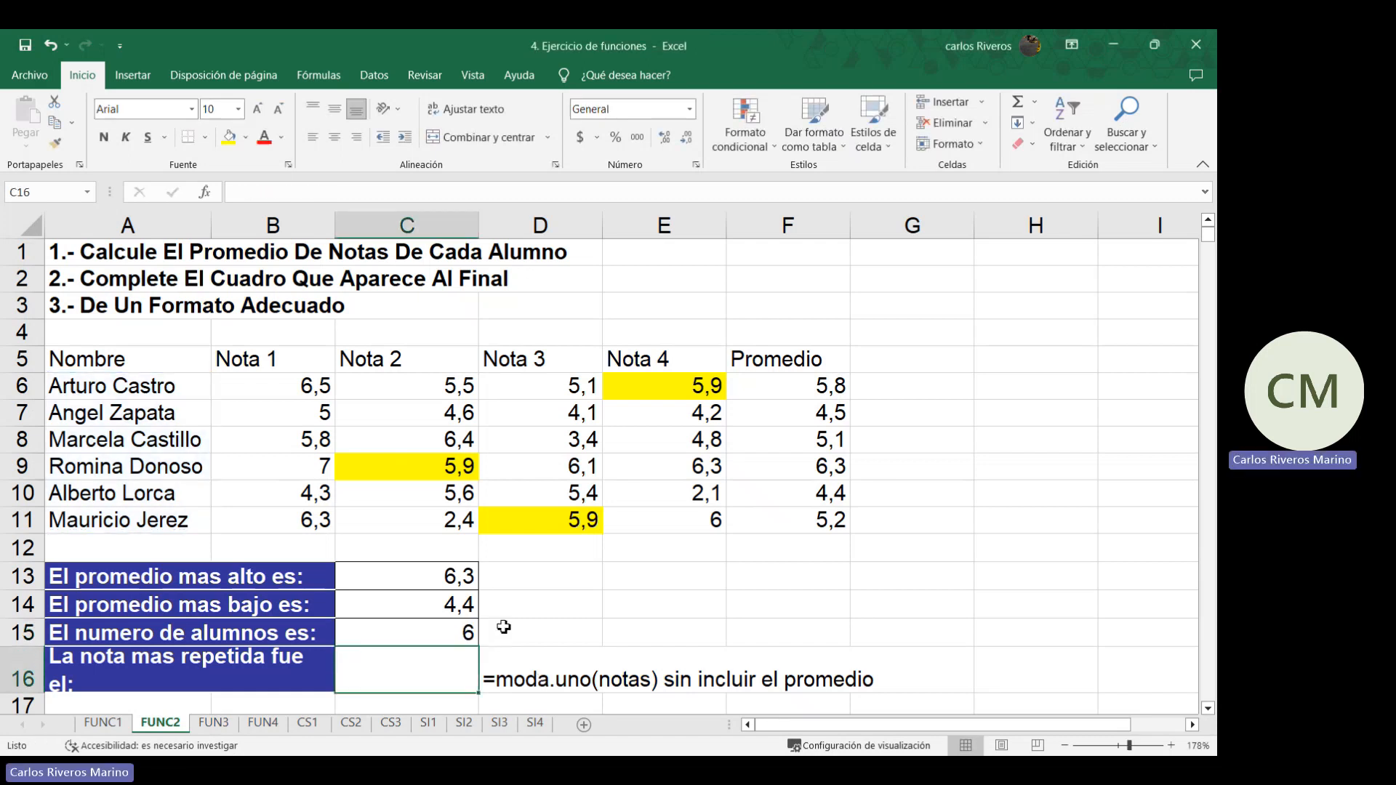
double_click(445, 632)
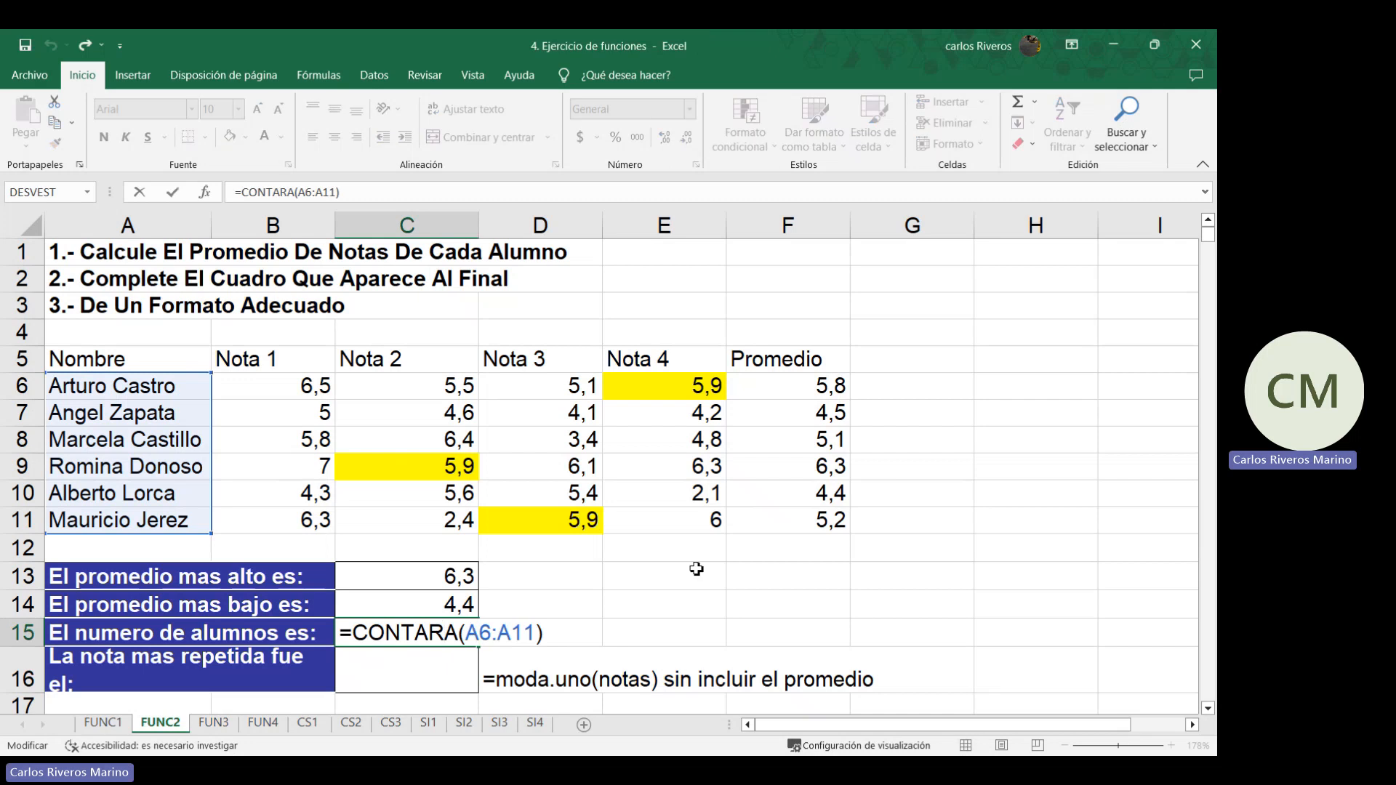
key("Return")
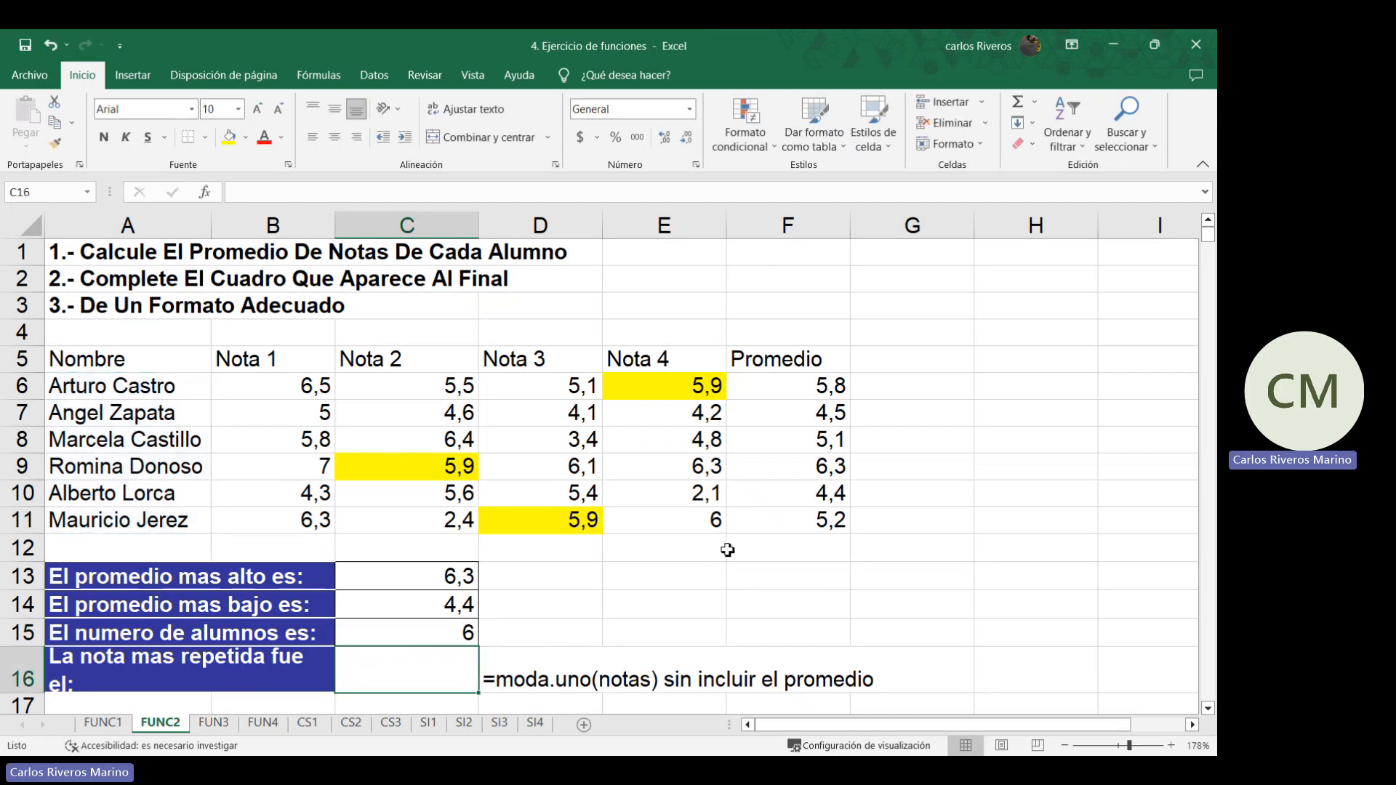
Find the most repeated grade in cell C16 with the MODA.UNO function over the range B6:E11
scroll(727, 550, "down", 1)
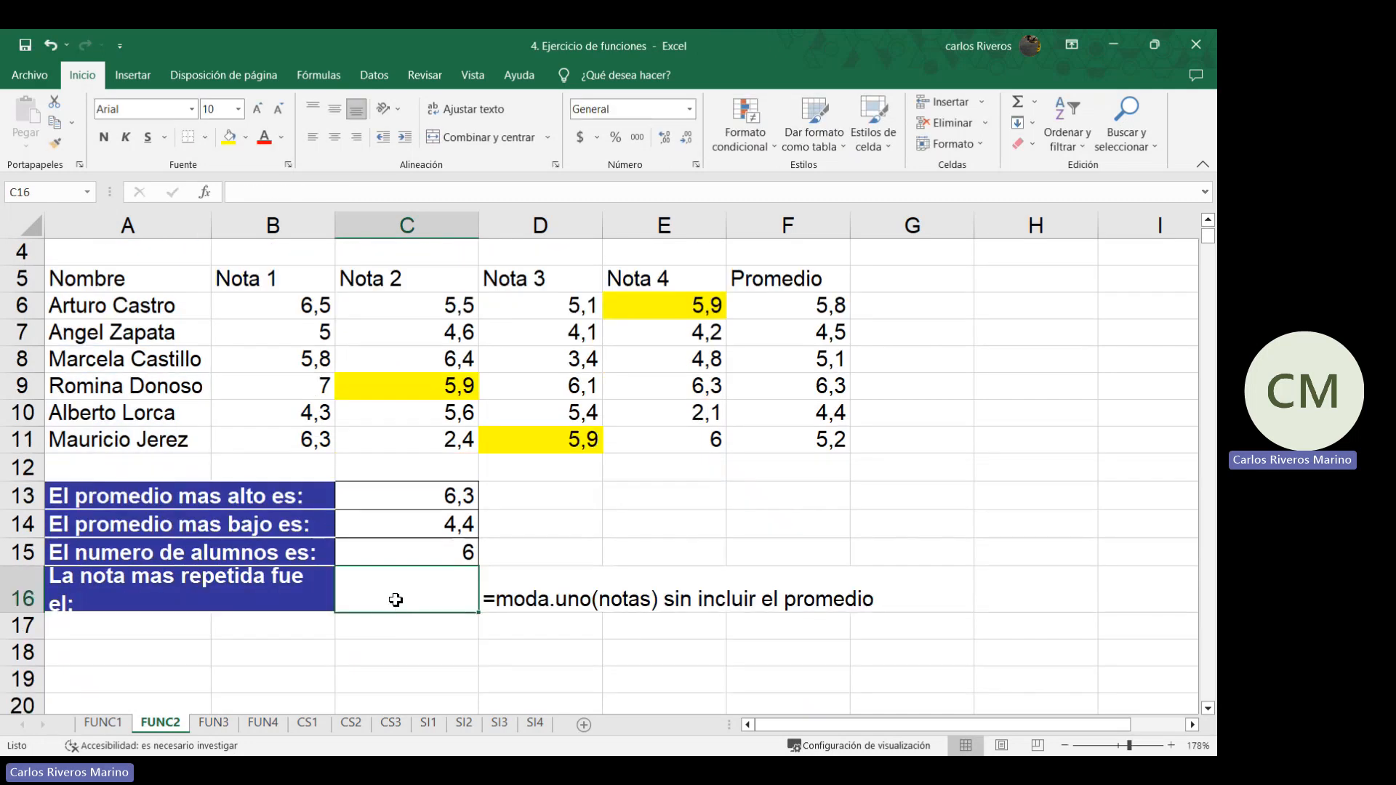
type("=")
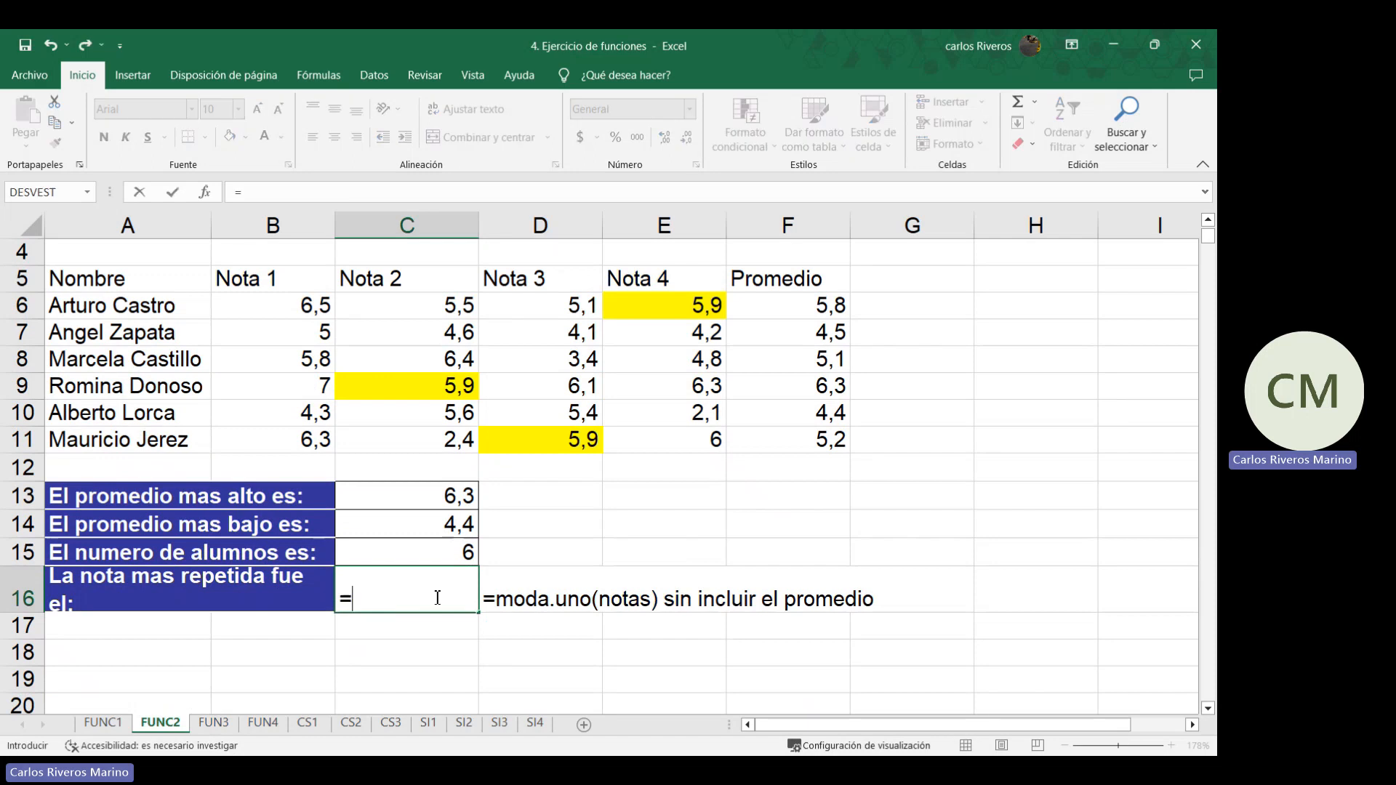
type("moda.uno(")
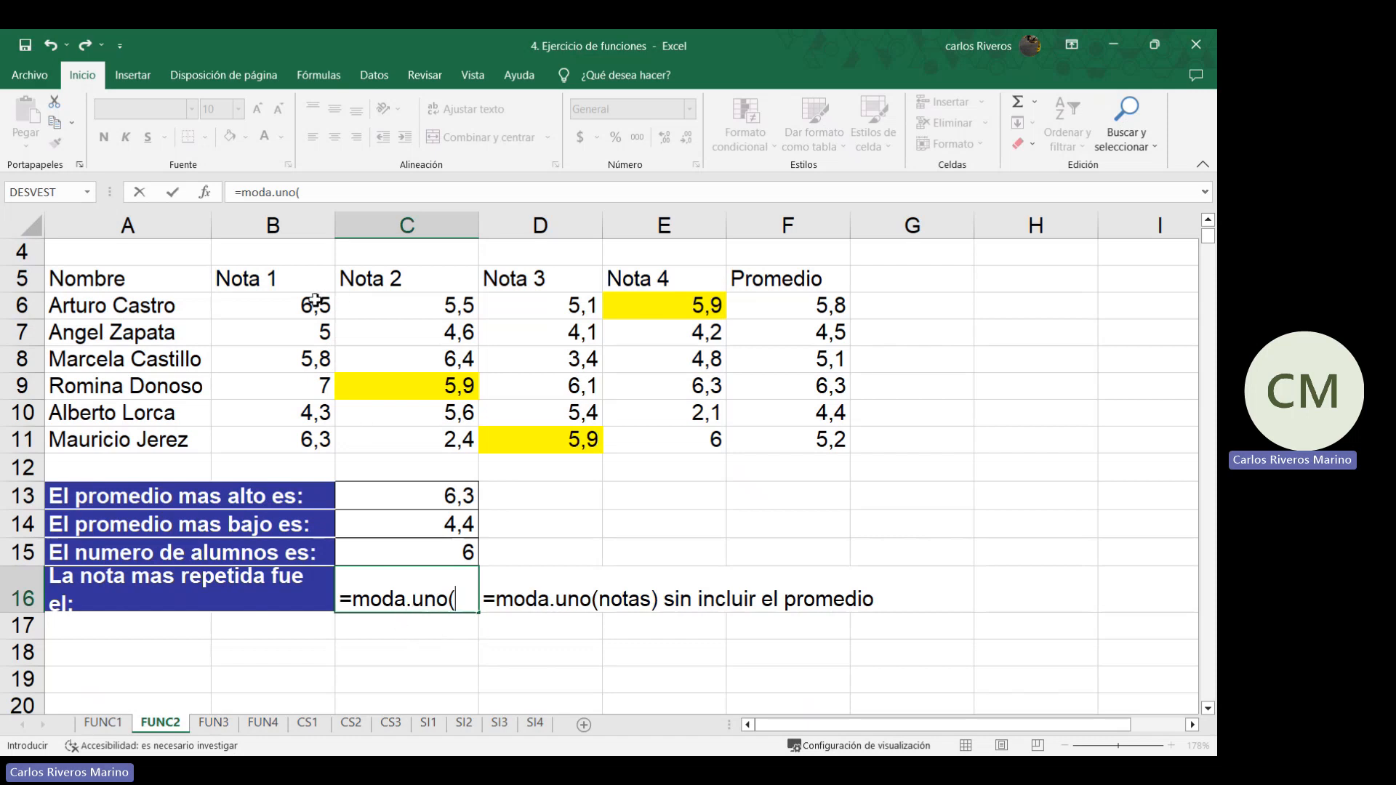
left_click(315, 300)
left_click_drag(315, 300, 655, 433)
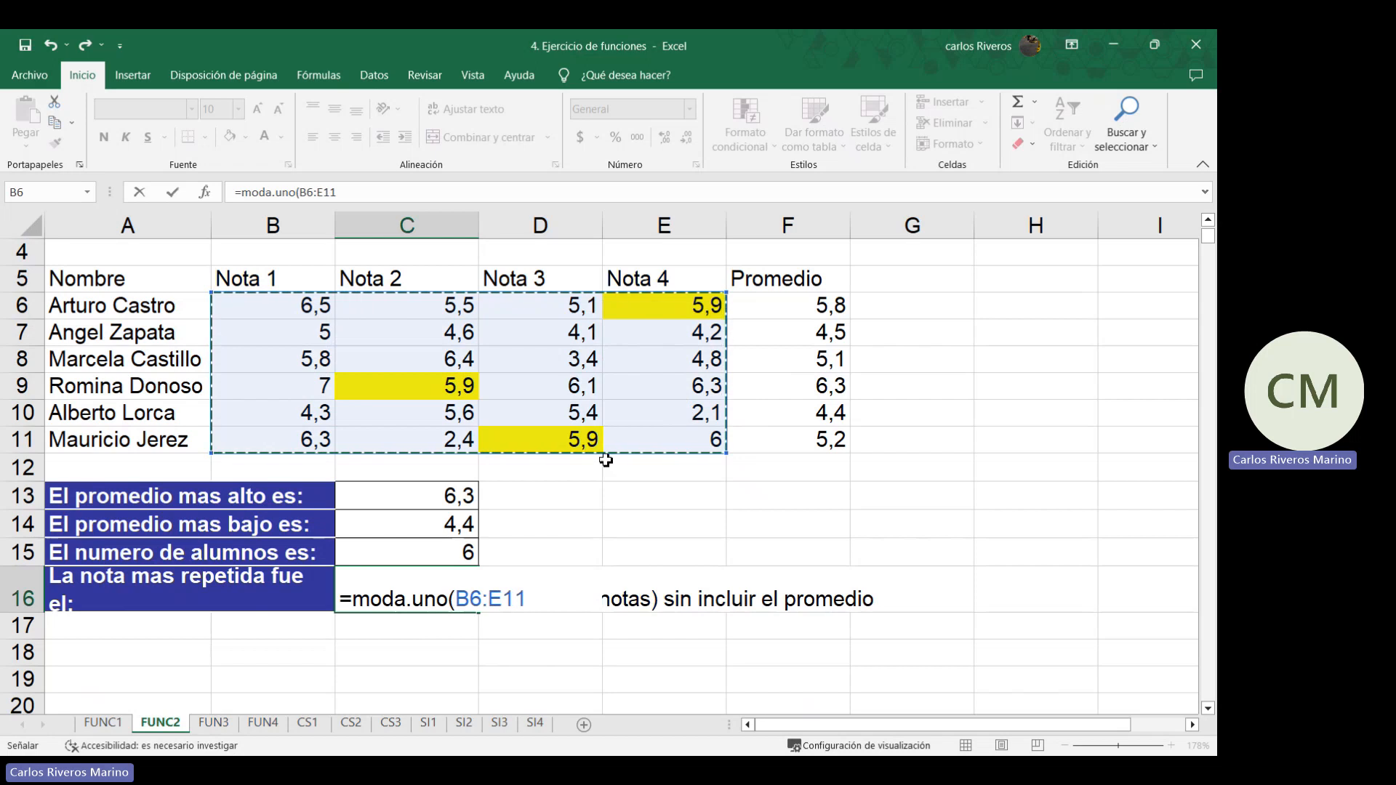
type(")")
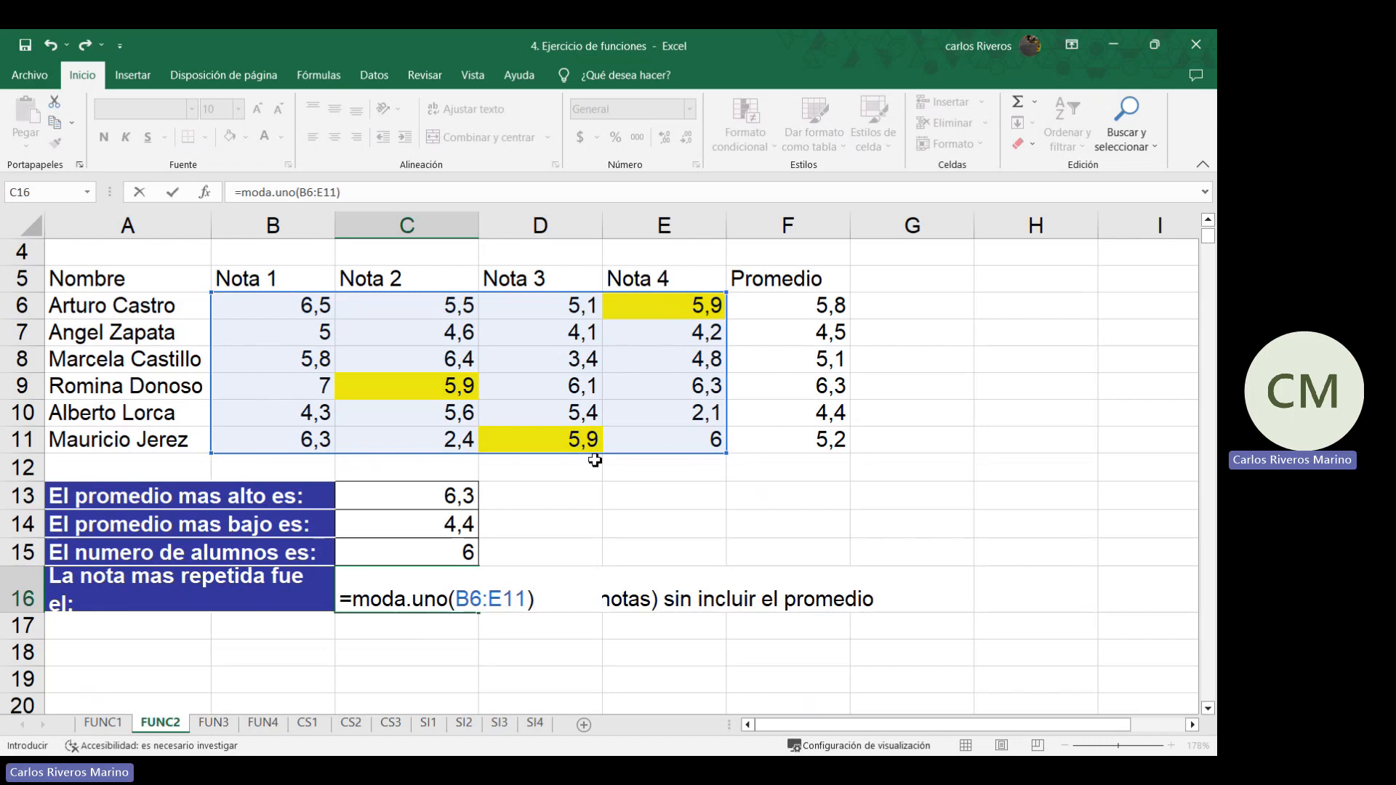
key("Return")
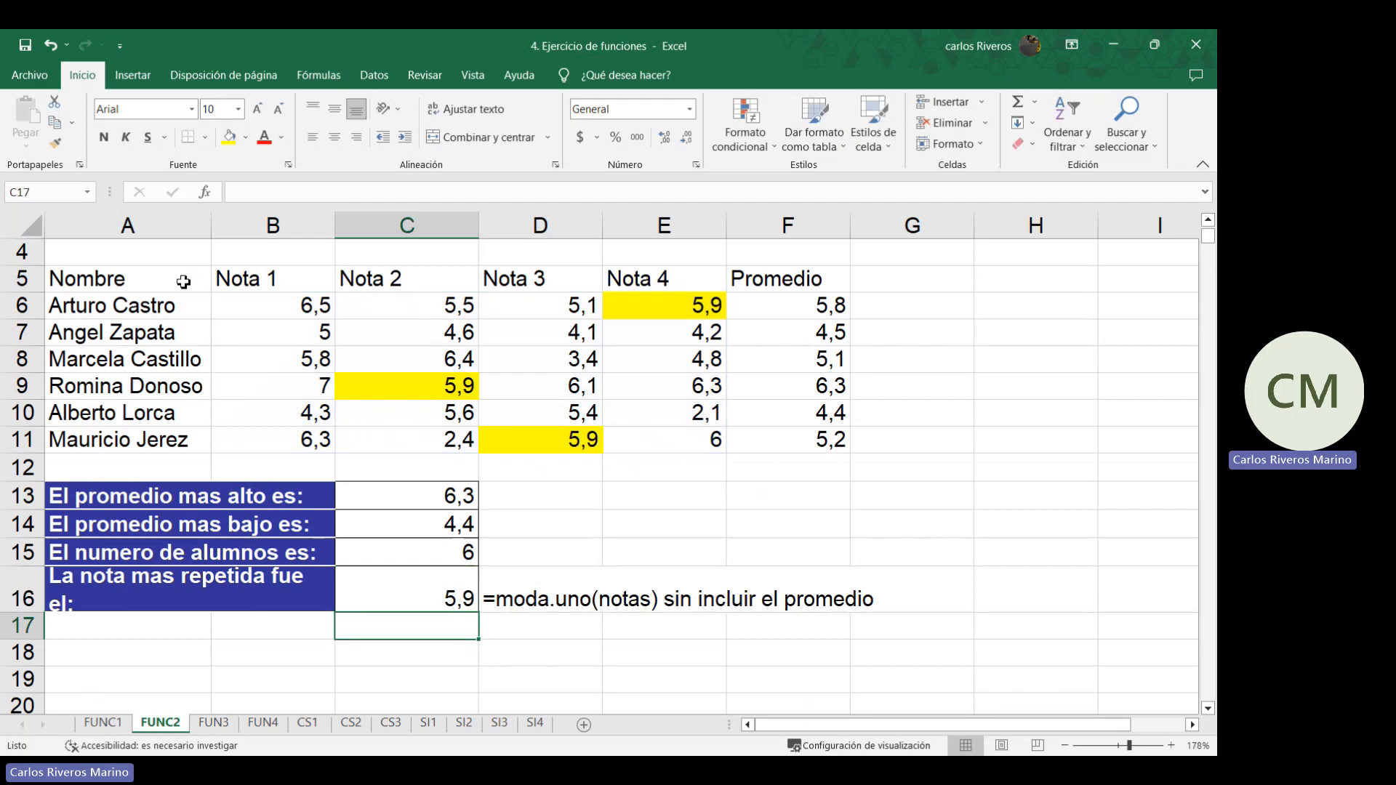
Review the grades range B6:E11 and check the MODA.UNO formula in cell C16
left_click(311, 296)
mouse_move(310, 296)
left_mouse_down()
mouse_move(633, 415)
mouse_move(642, 445)
left_mouse_up()
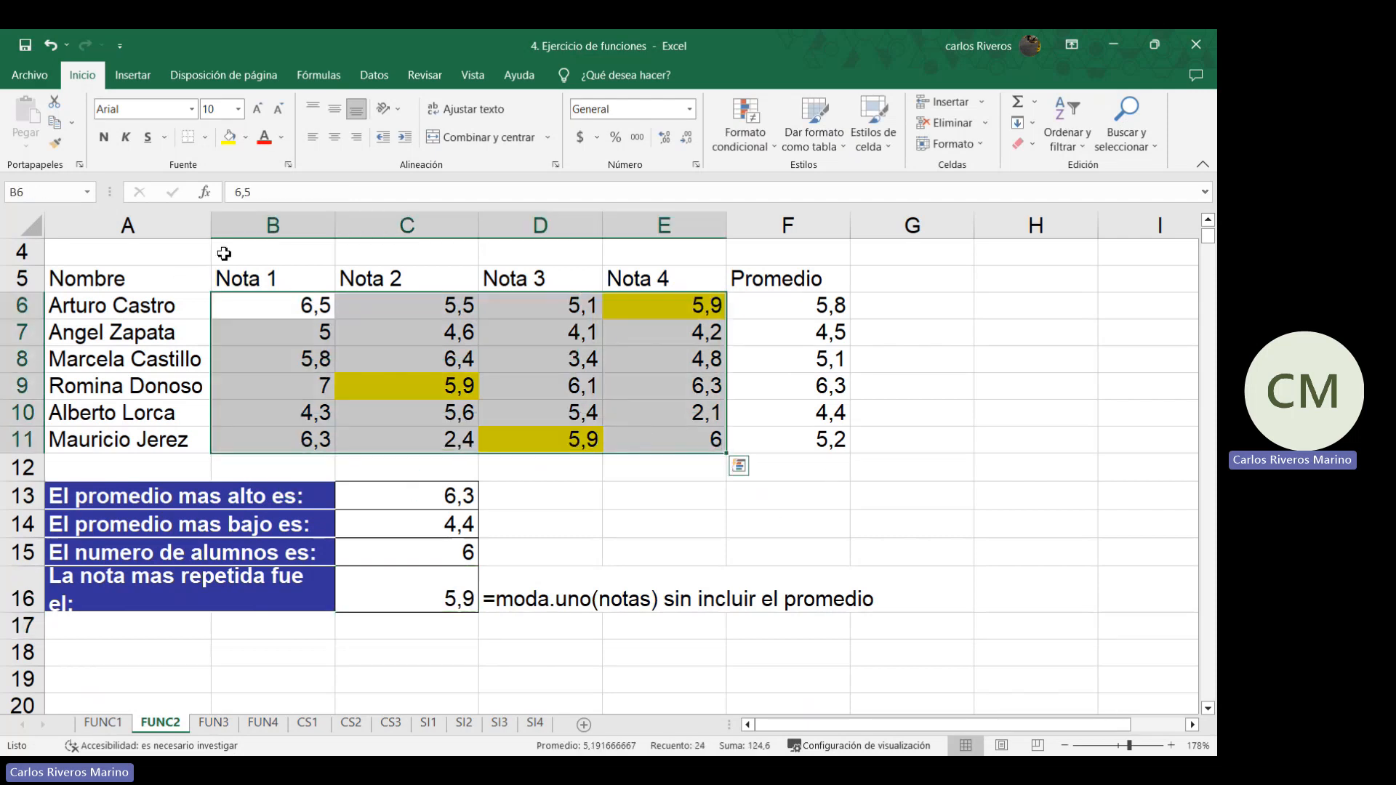
left_click(536, 553)
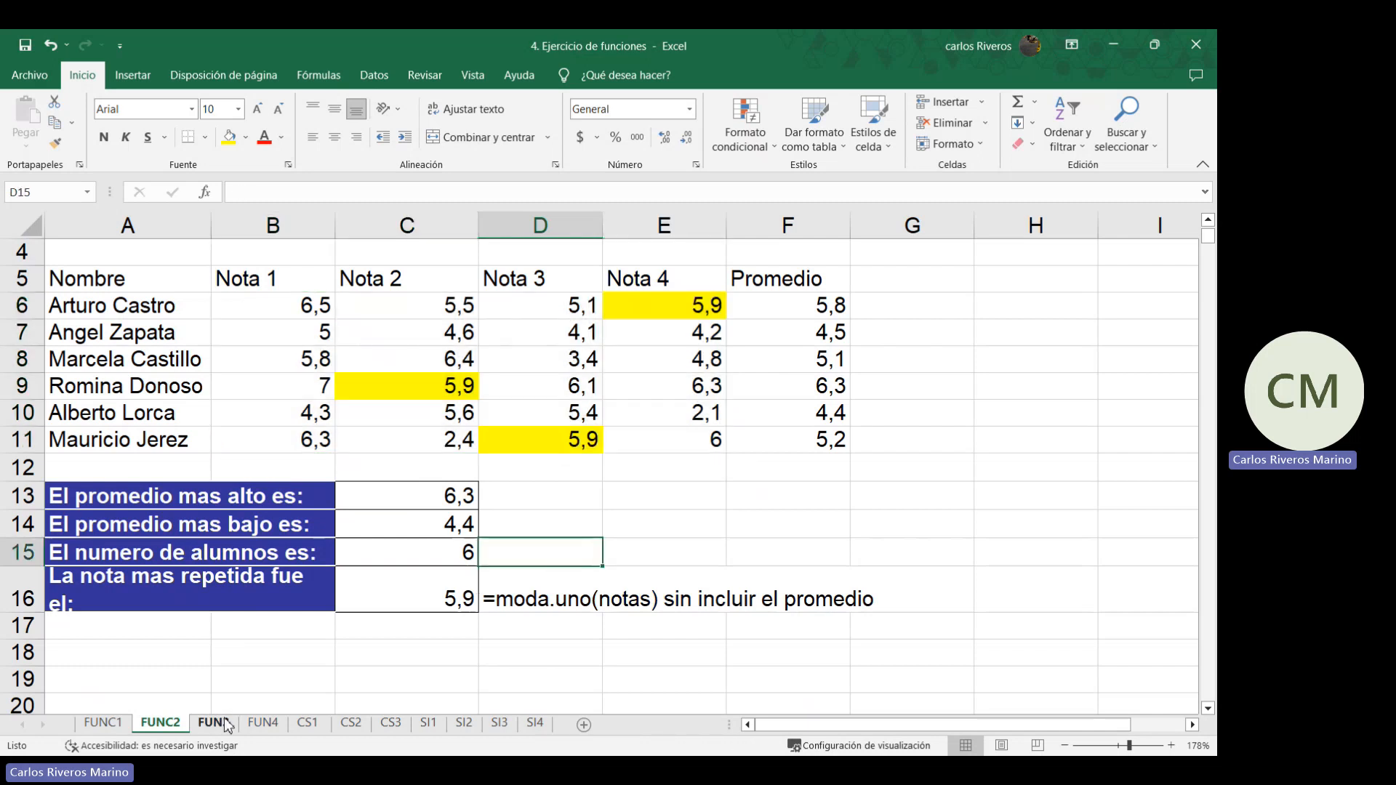
double_click(379, 604)
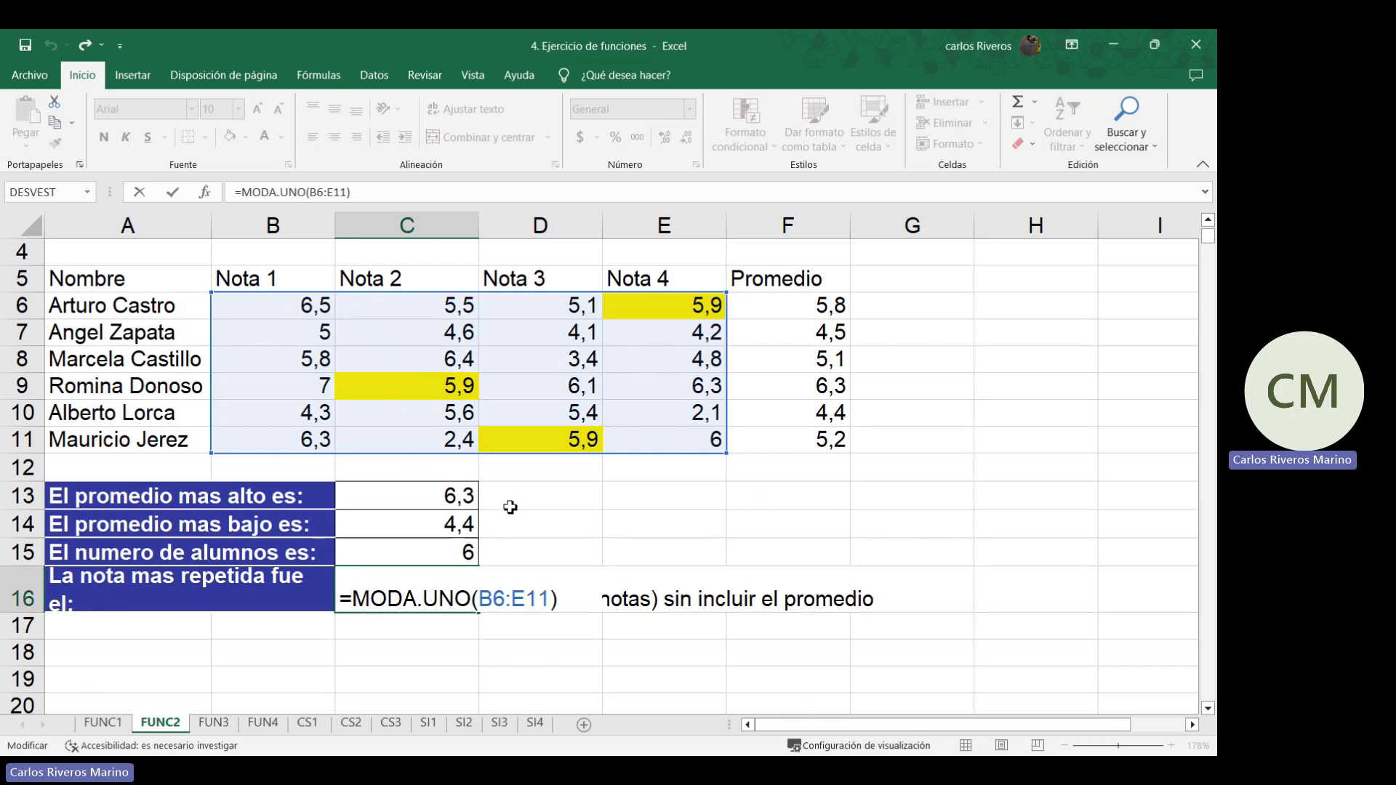
On the FUN3 sheet, count the clients in cell B21 with the CONTARA function over the range A2:A18
left_click(208, 725)
scroll(321, 646, "up", 3)
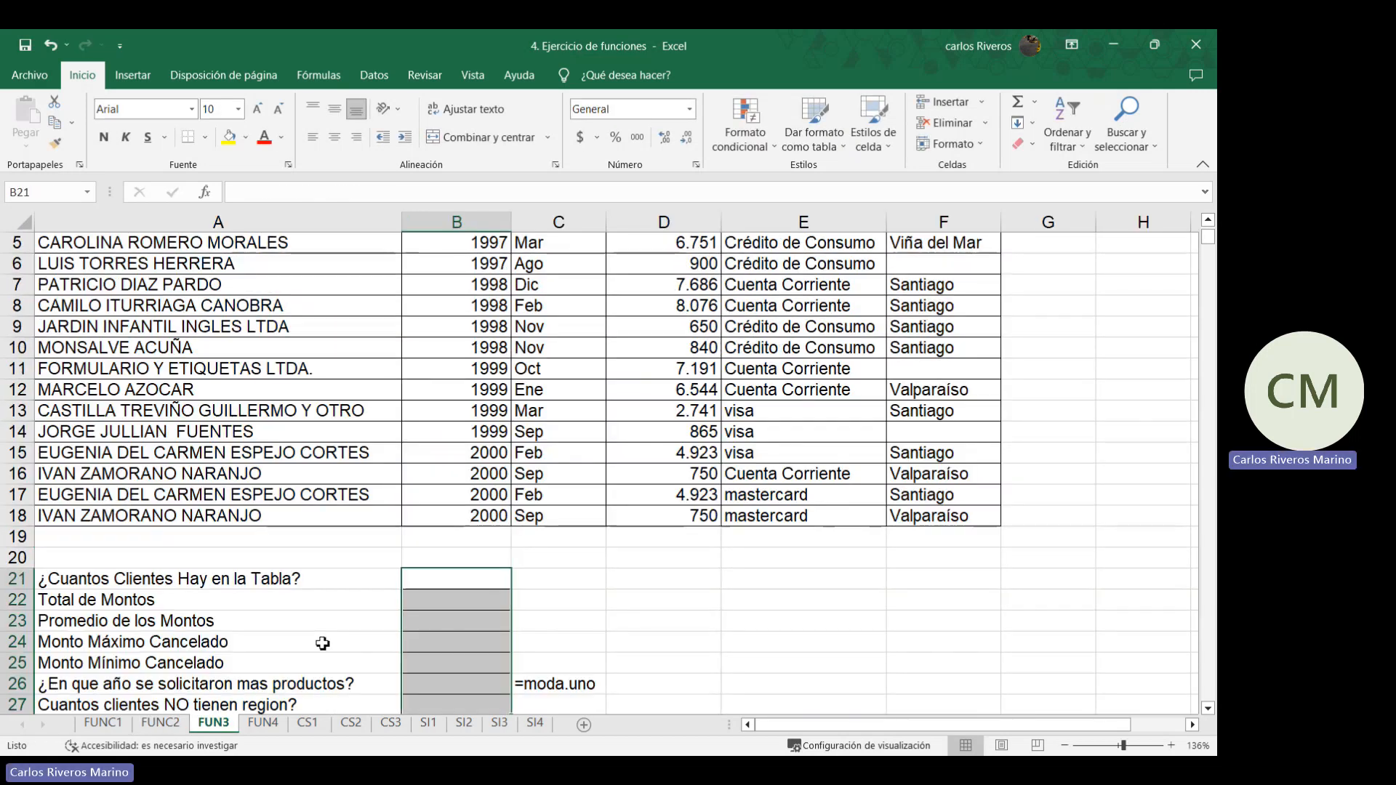
left_click(441, 578)
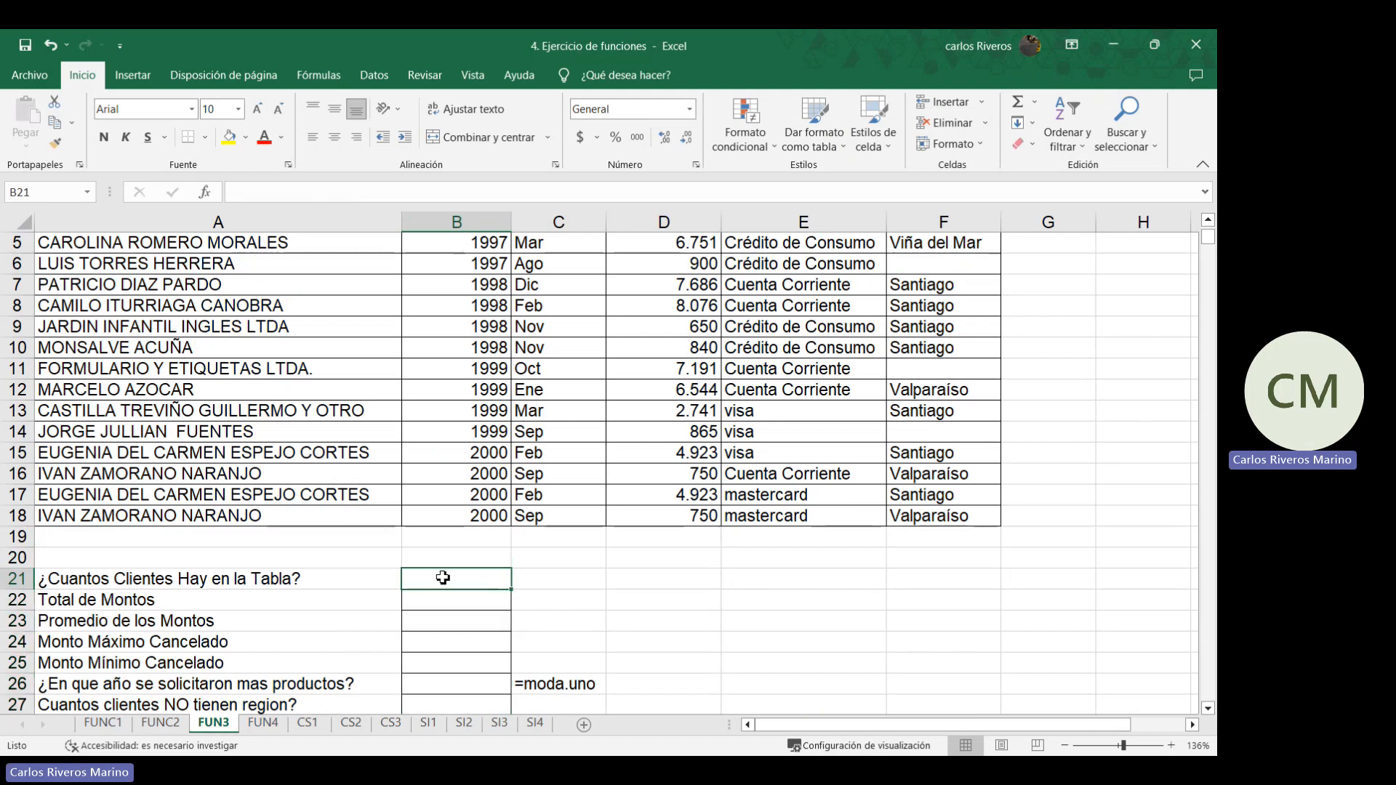
scroll(443, 577, "up", 2)
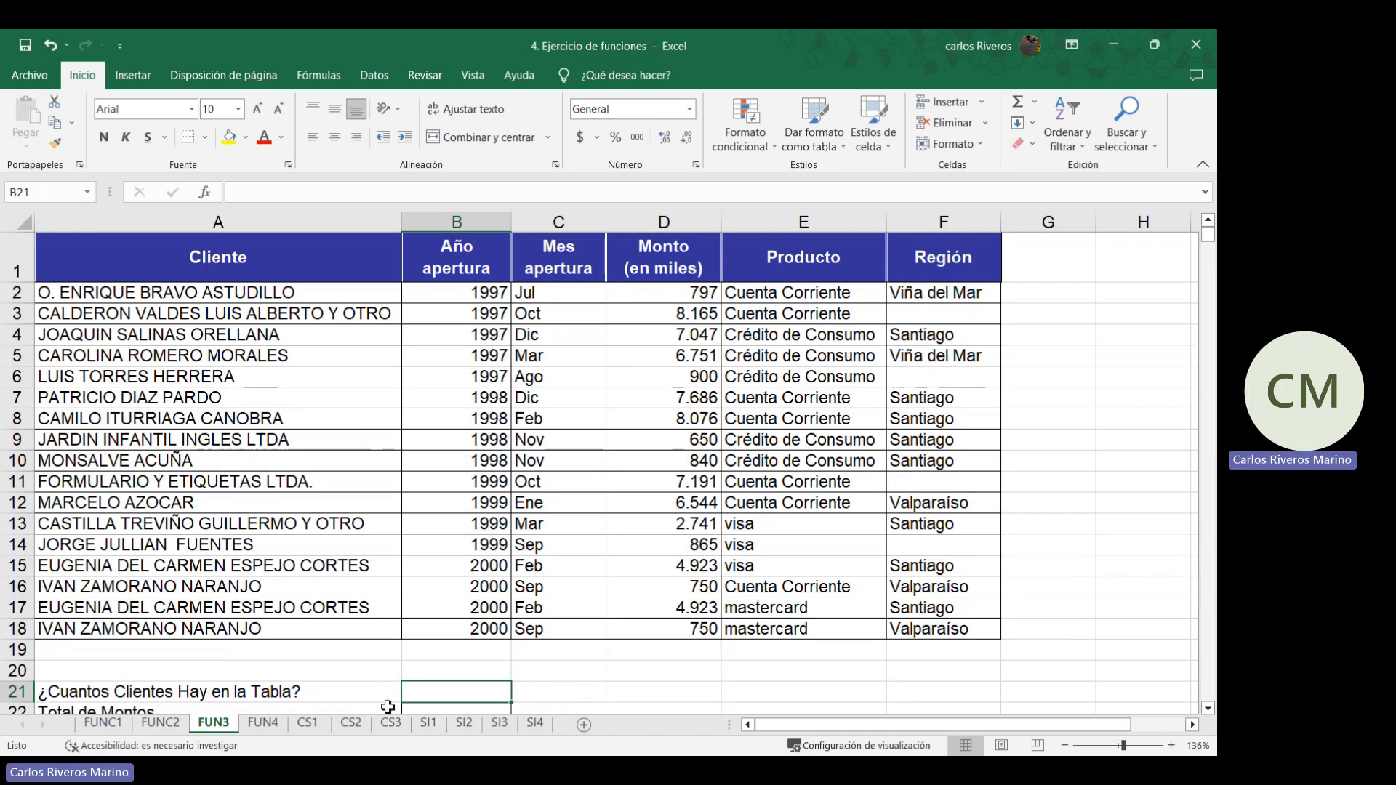
scroll(466, 679, "down", 1)
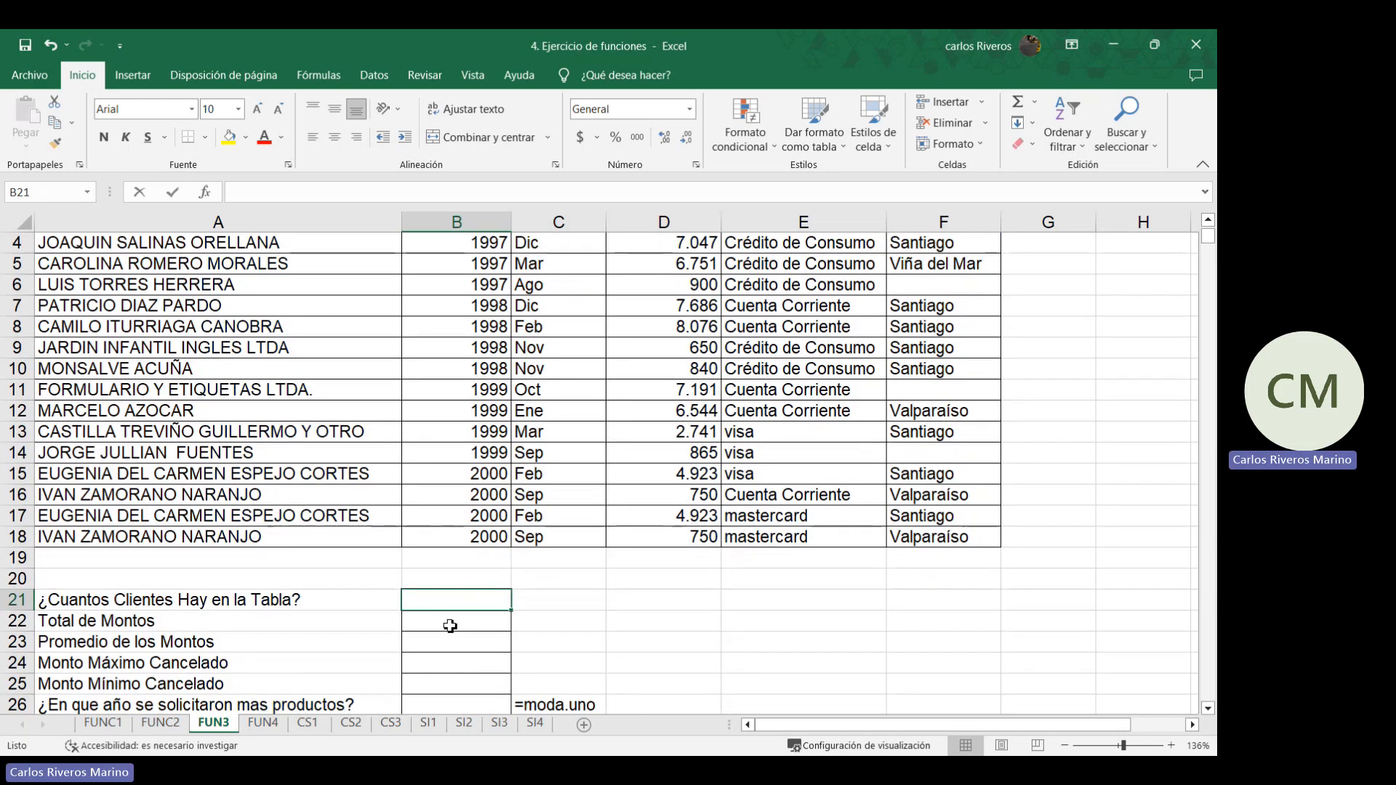
type("=contara(")
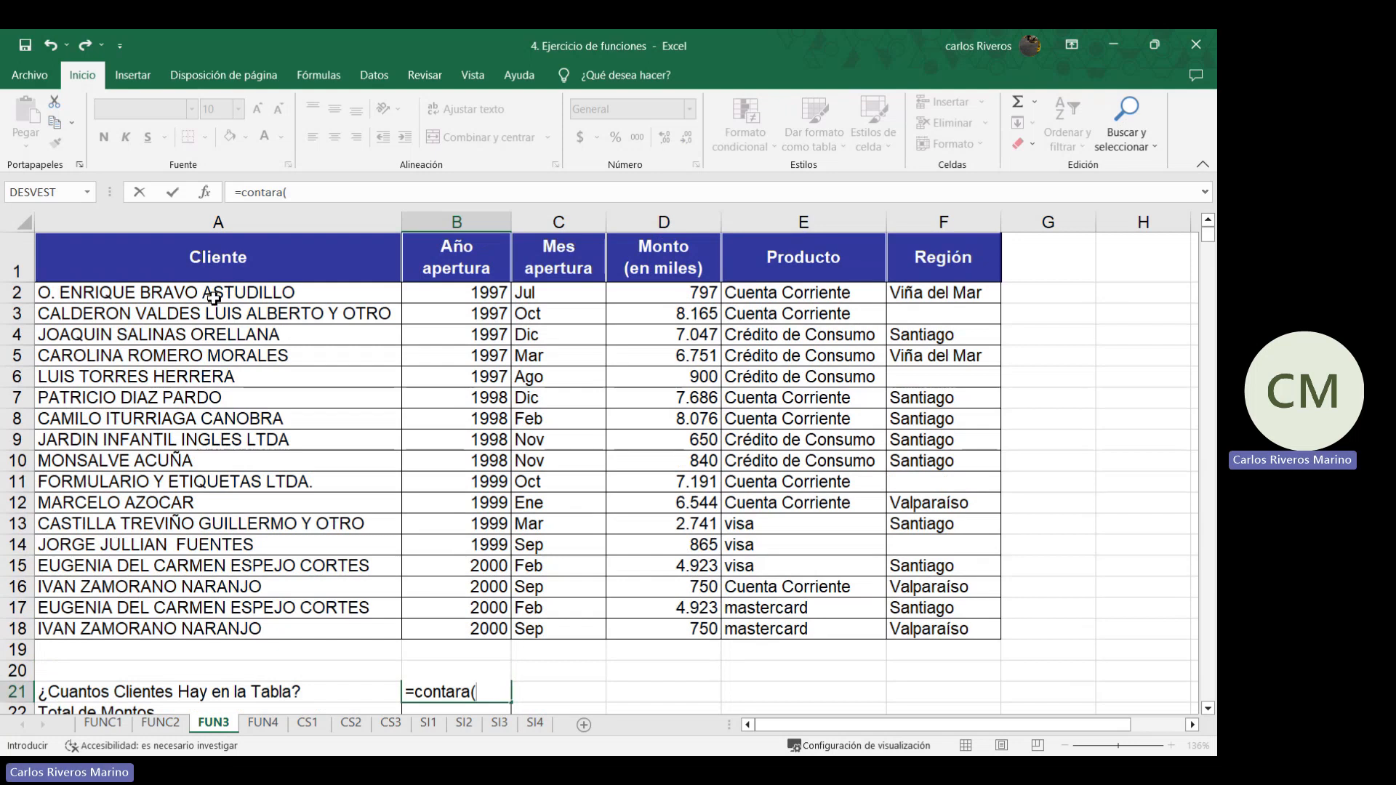
left_click_drag(216, 298, 177, 622)
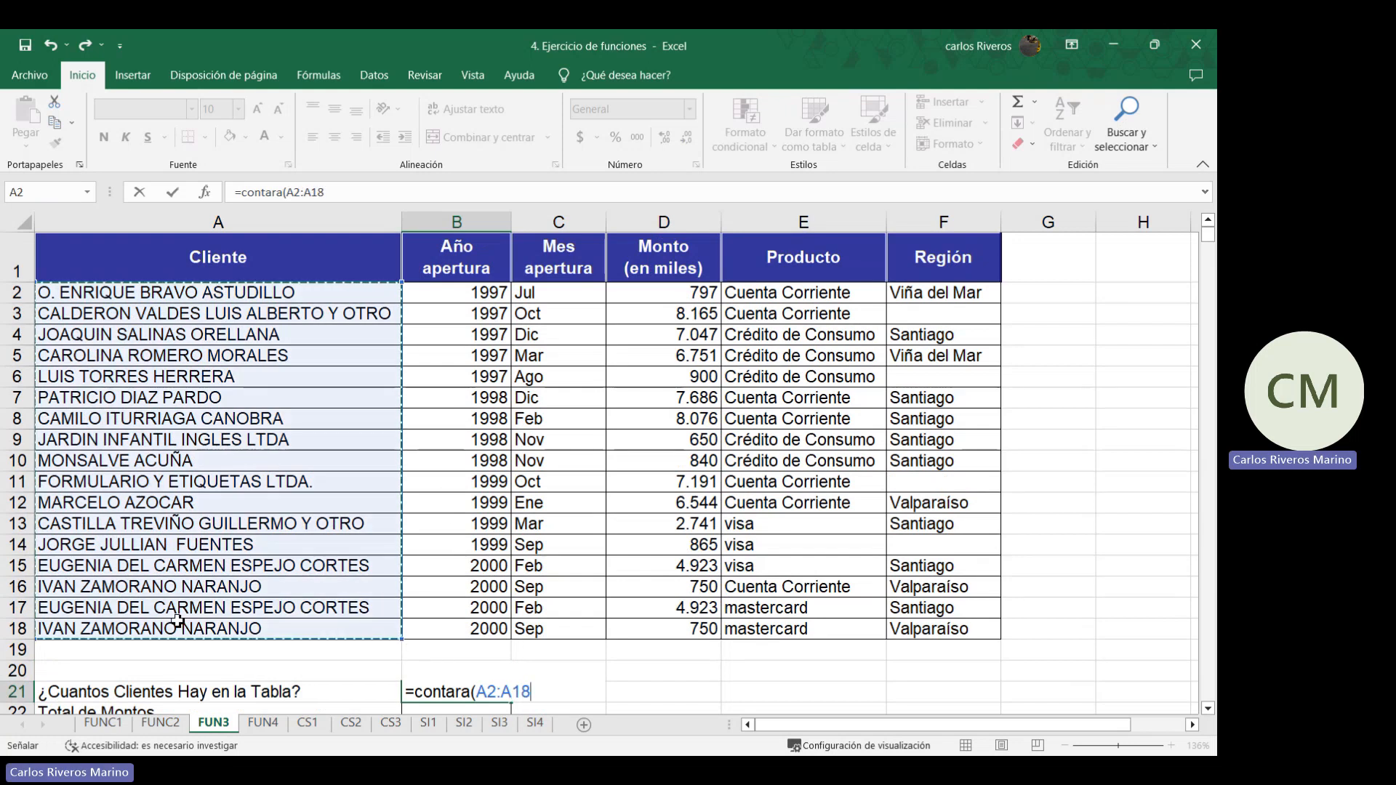
key("Return")
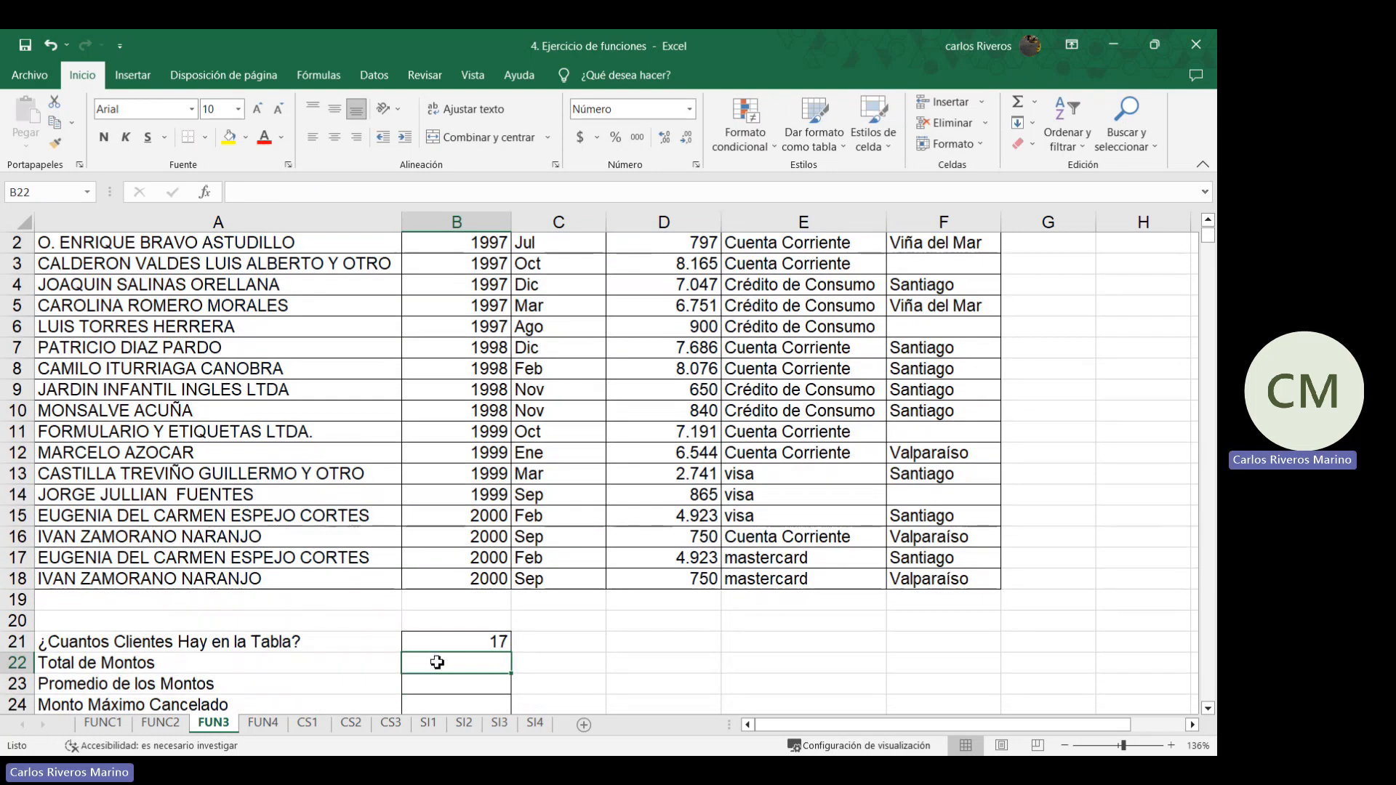
Total the amounts in cell B22 with the SUMA function over the range D2:D18, and check the formula's range
type("=suma(")
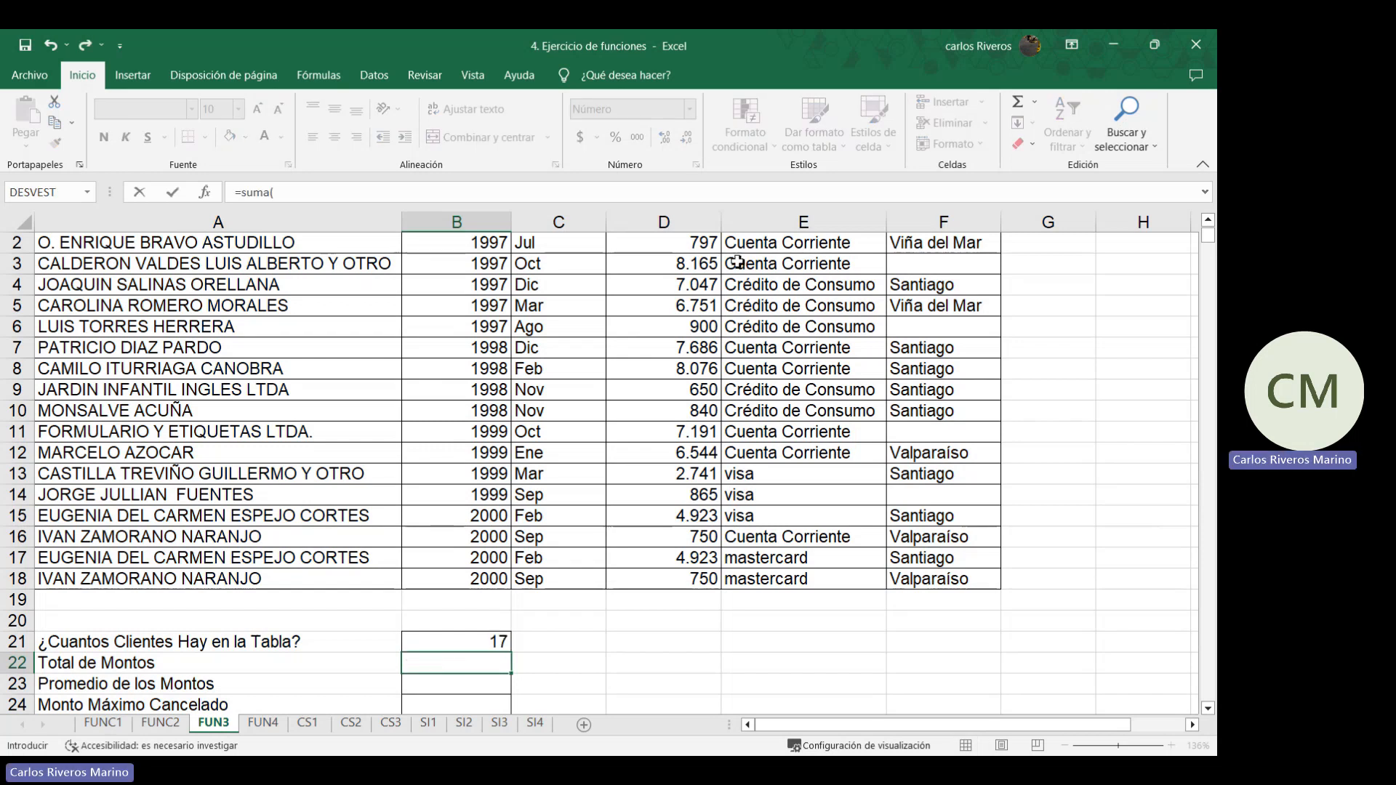
scroll(727, 283, "up", 1)
left_click_drag(680, 299, 646, 628)
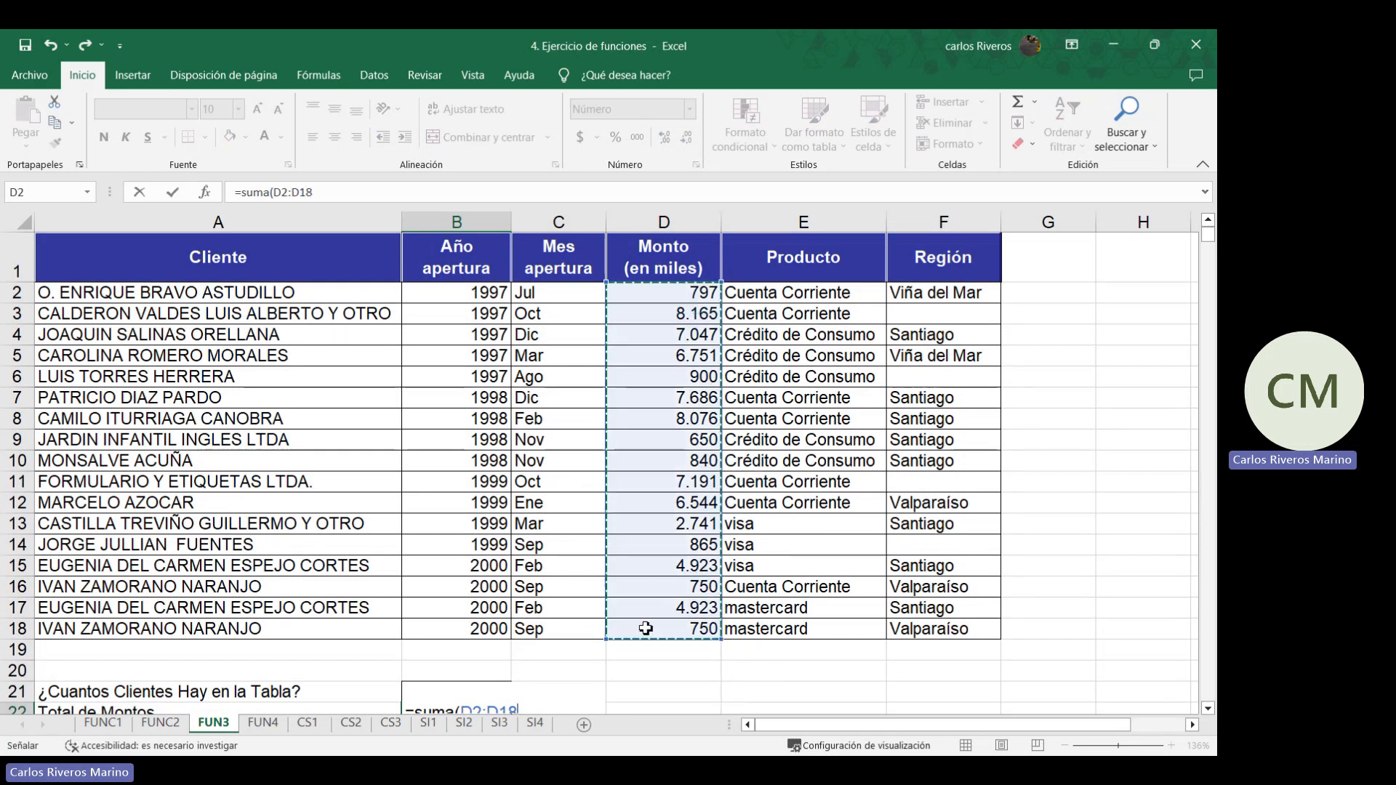
key("Return")
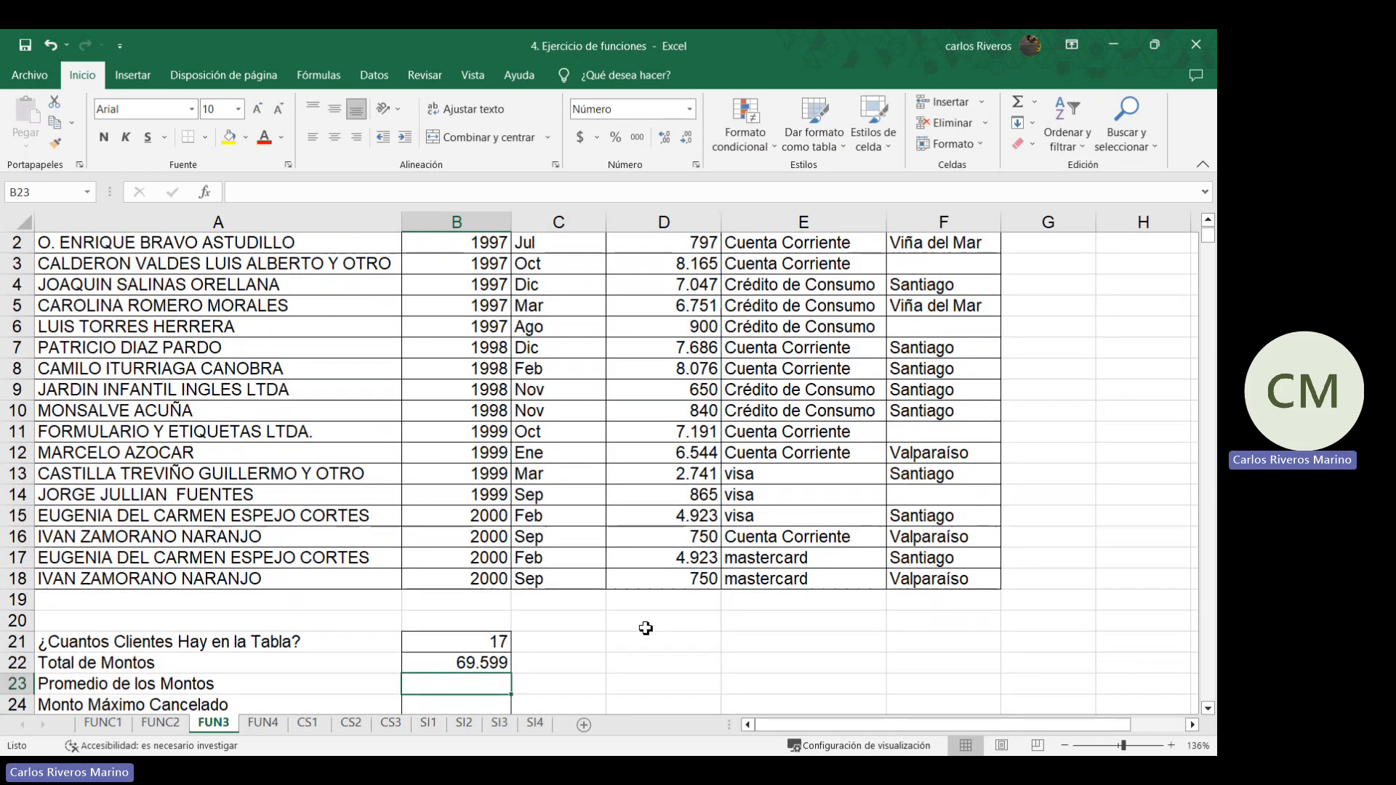
left_click(486, 669)
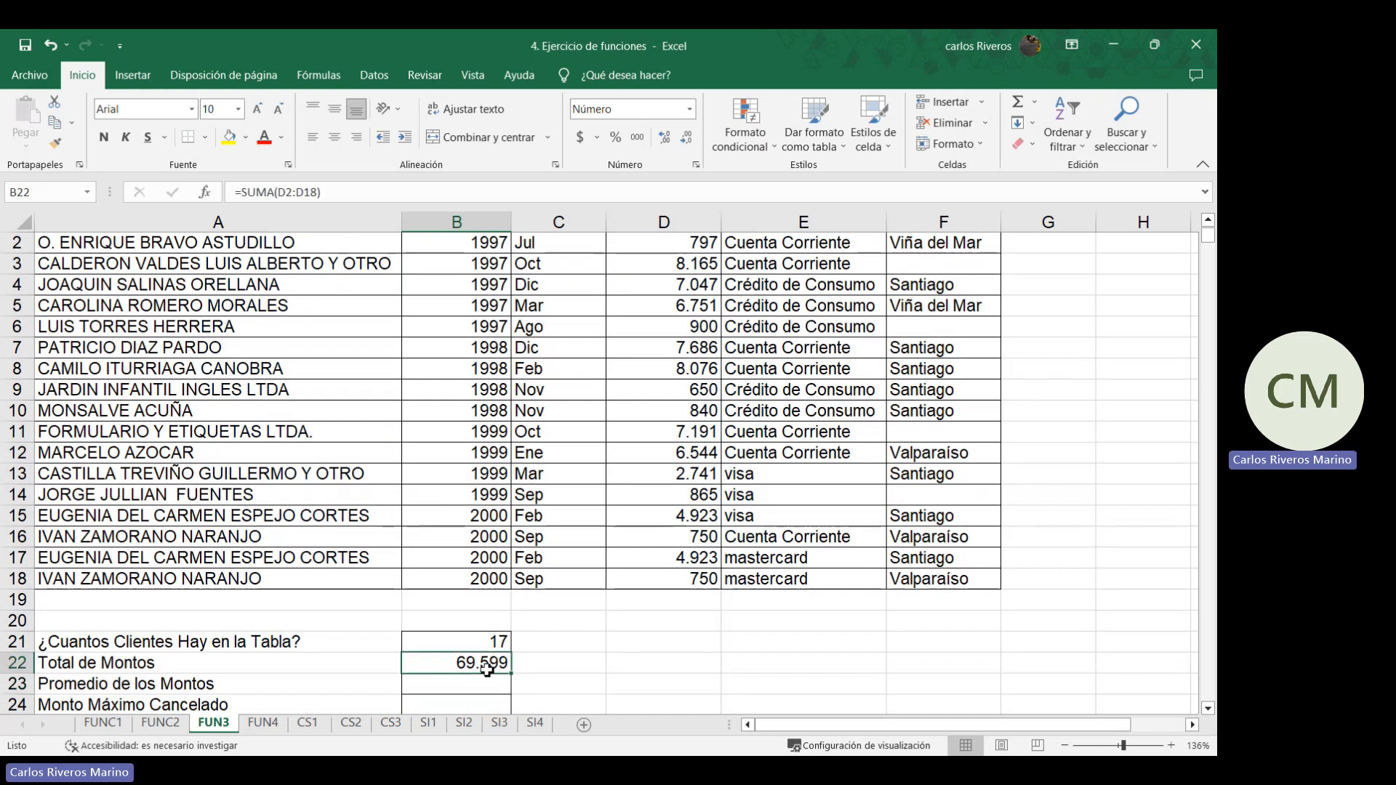
double_click(486, 669)
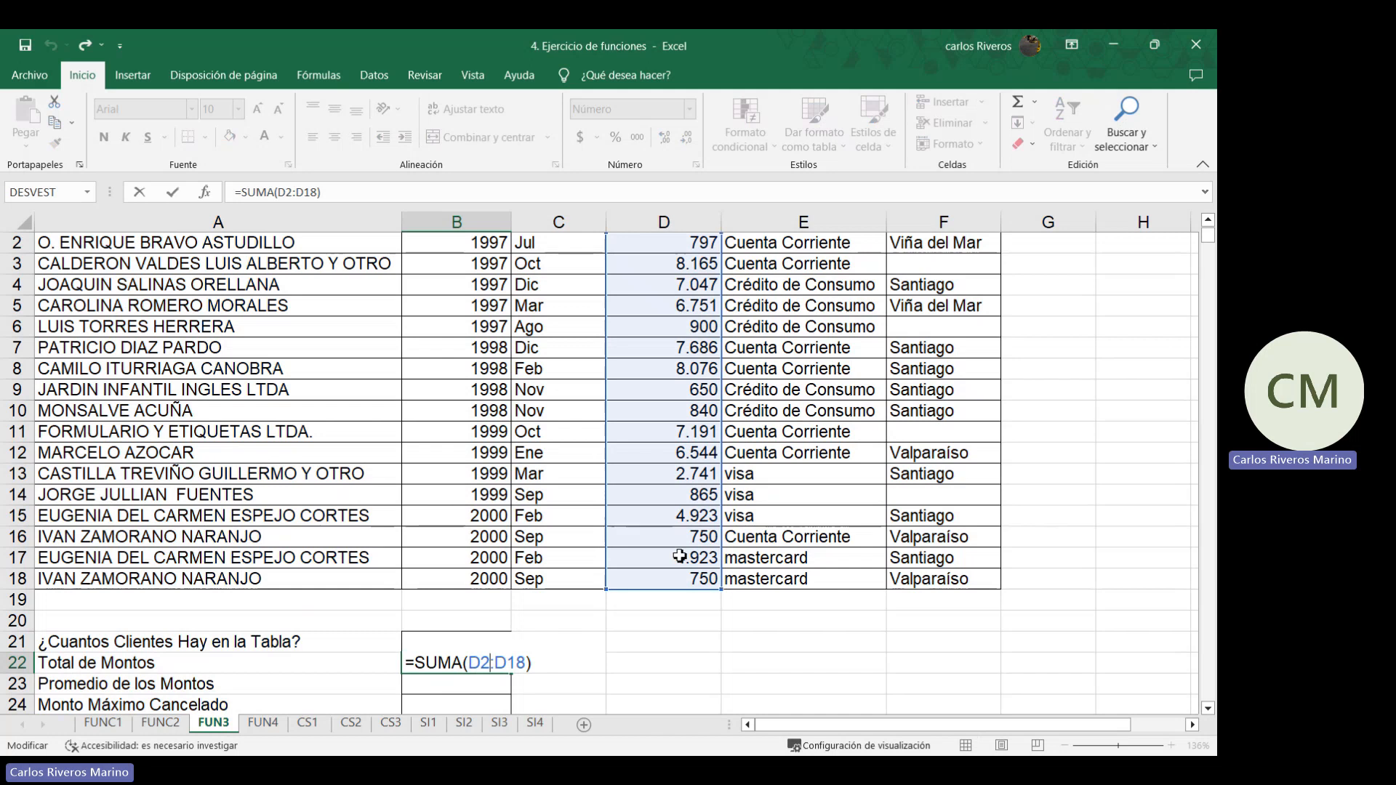
key("Return")
Calculate the average of the amounts in cell B23 with the PROMEDIO function over the range D2:D18
type("=")
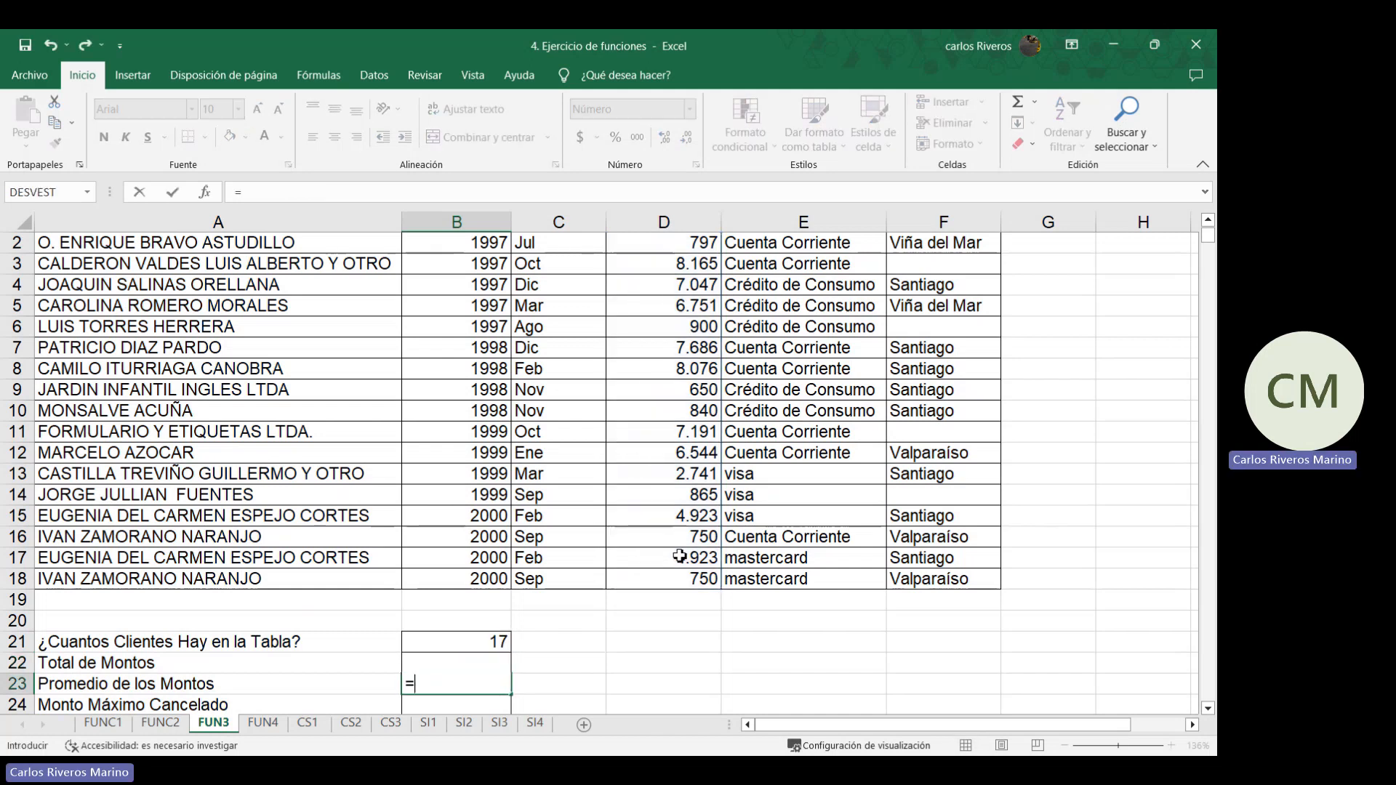
type("promedio(d2:")
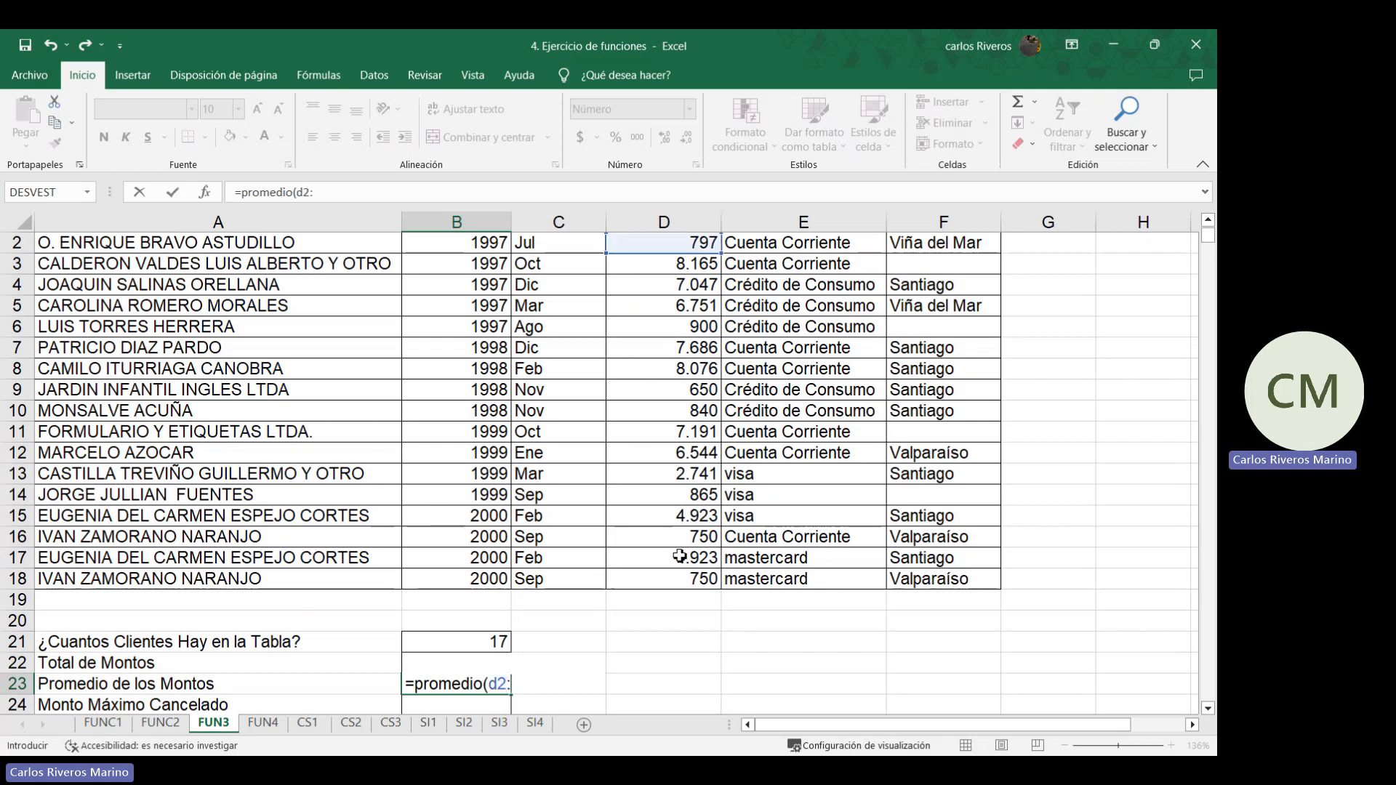
type("d18")
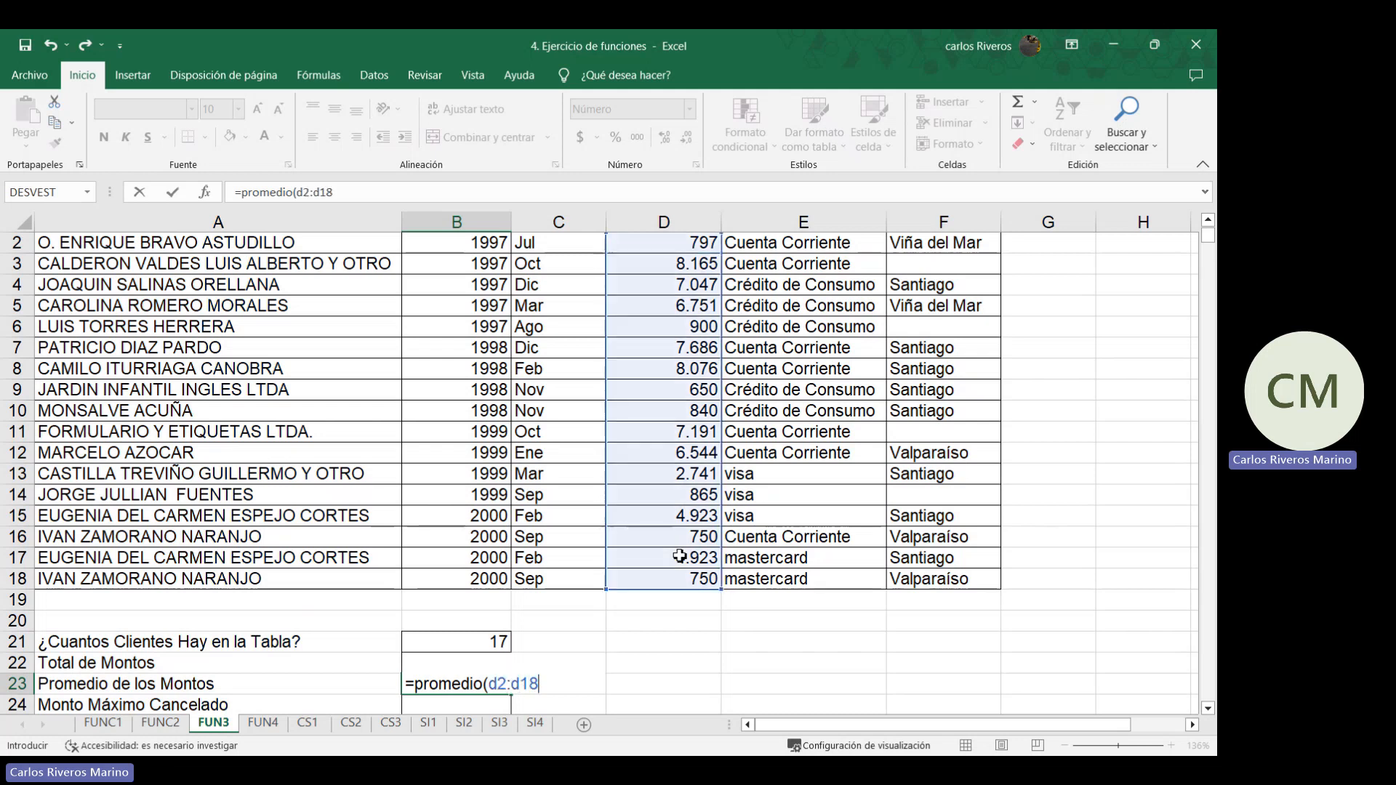
type(")")
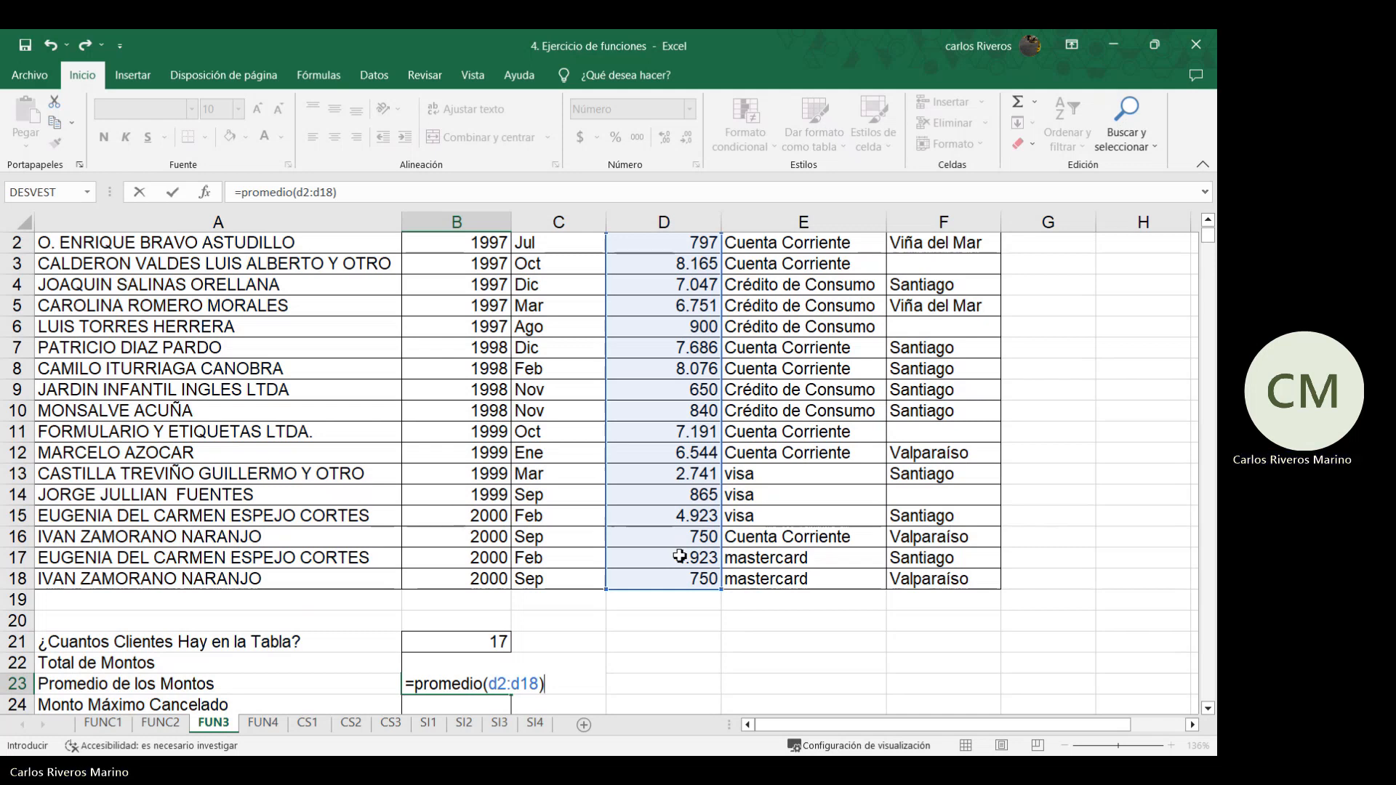
key("Return")
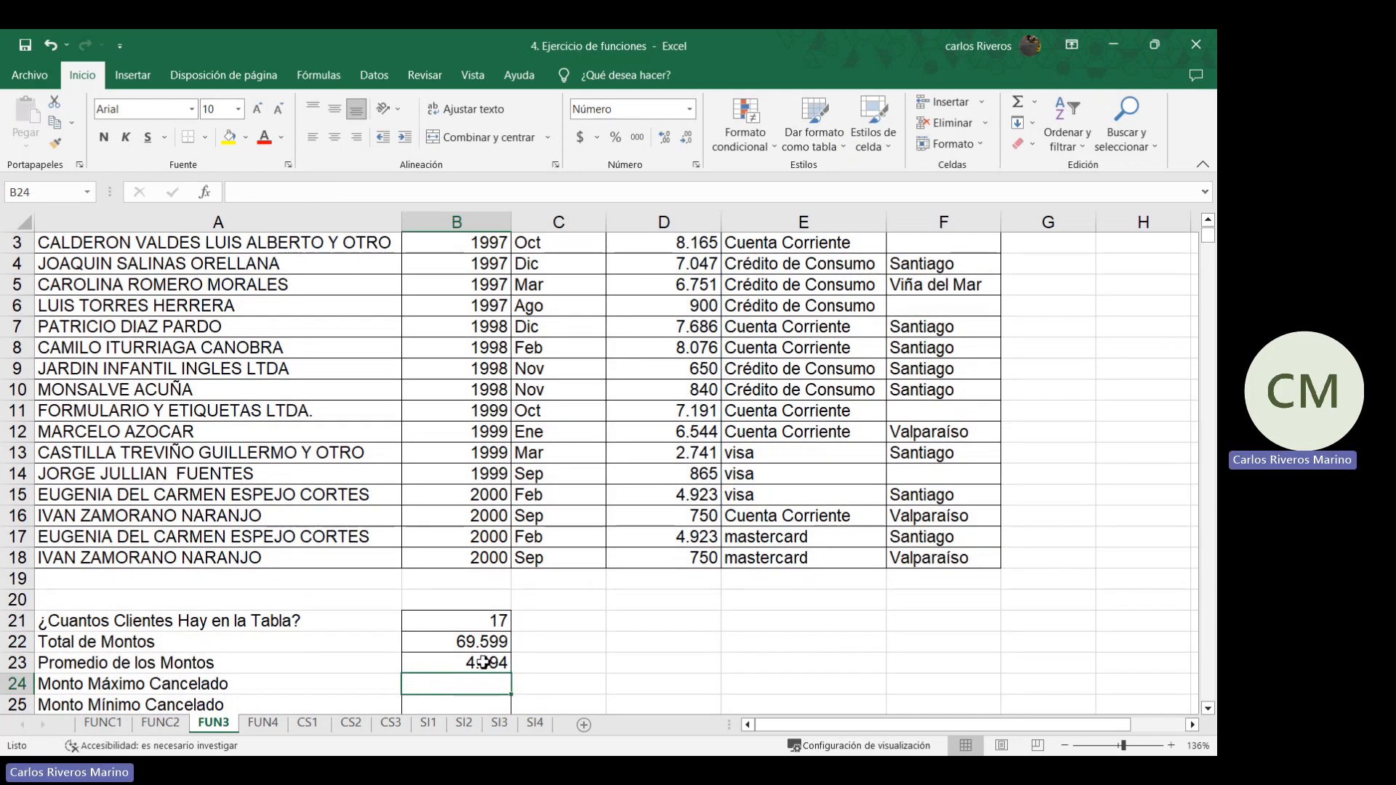
Find the maximum amount in cell B24 with the MAX function over the range D2:D18
type("=max")
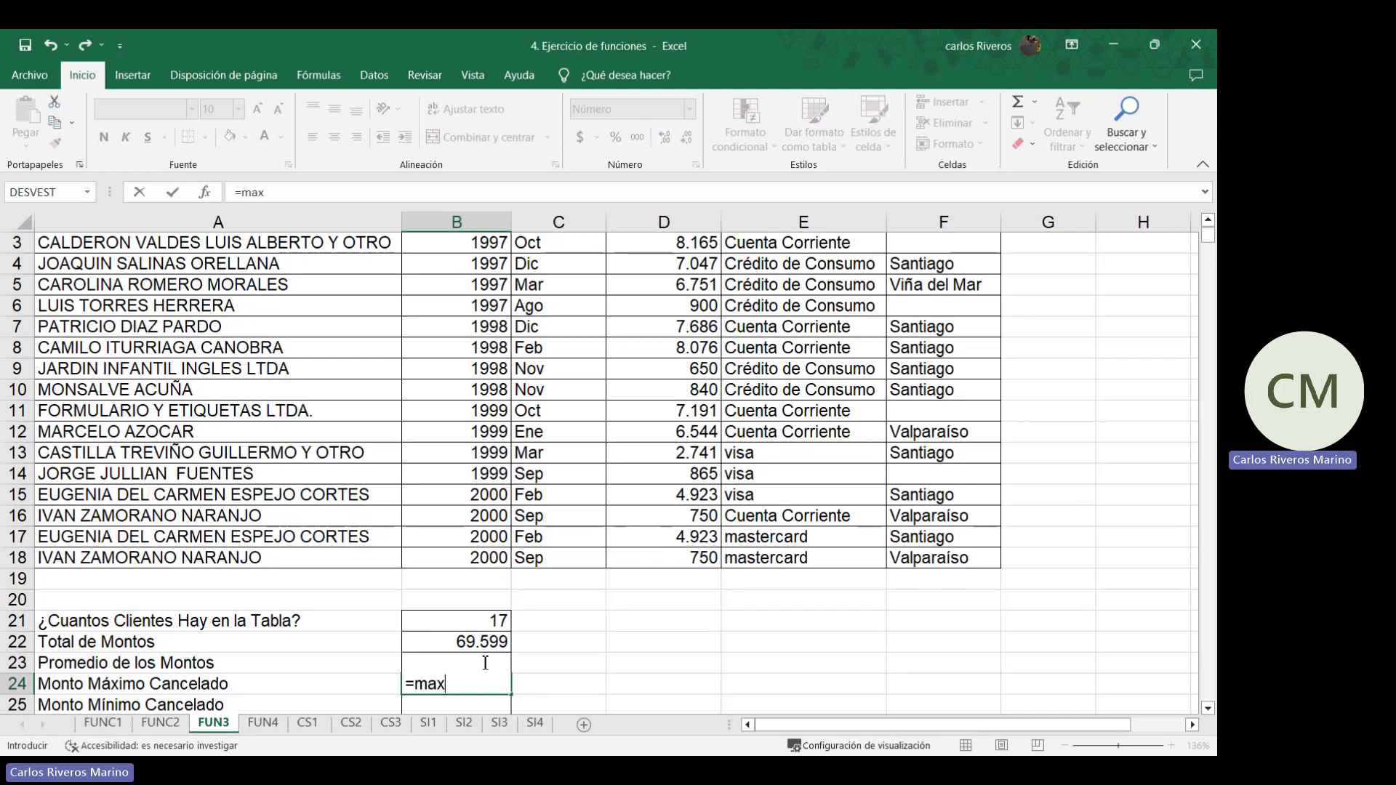
type("(d2:d18)")
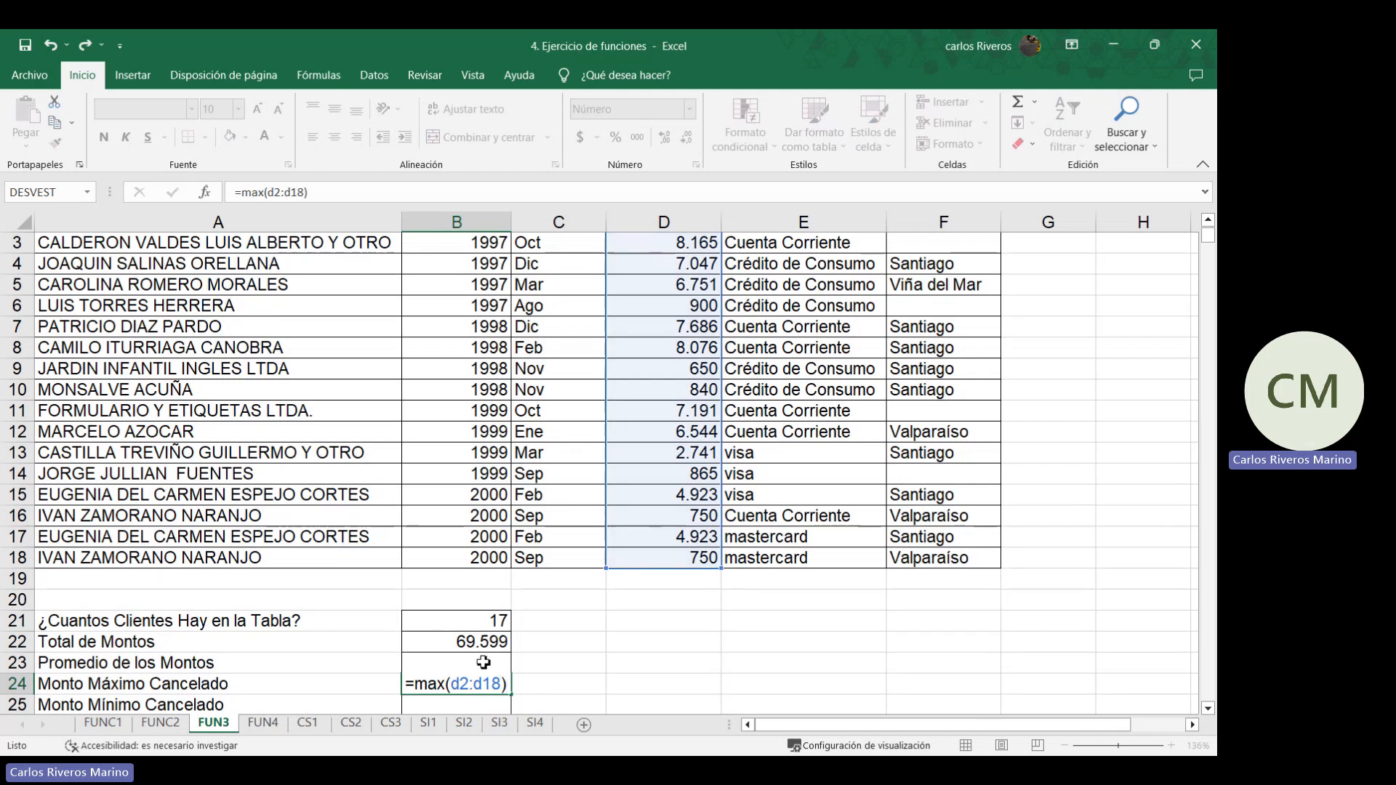
key("Return")
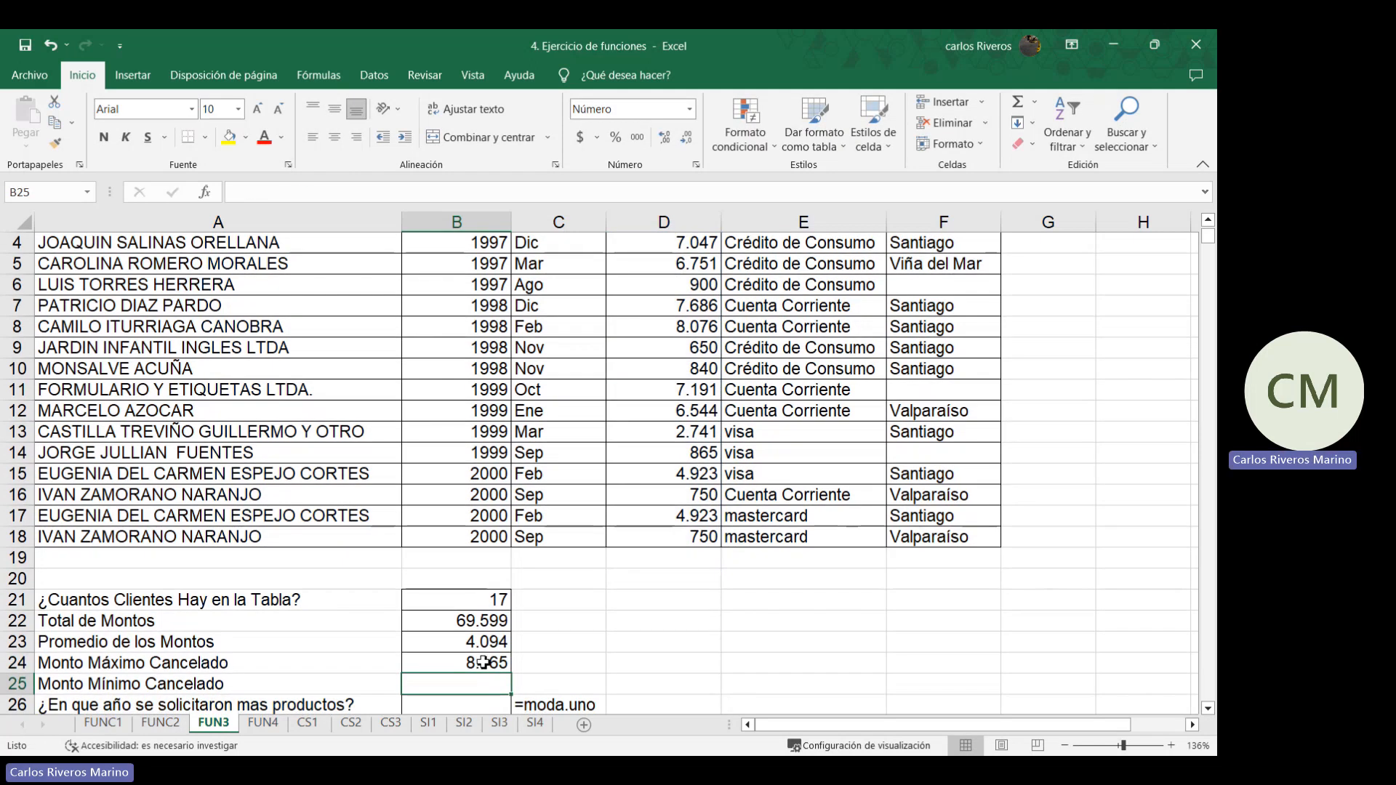
Find the minimum amount in cell B25 with the MIN function over the range D2:D18
key("BackSpace")
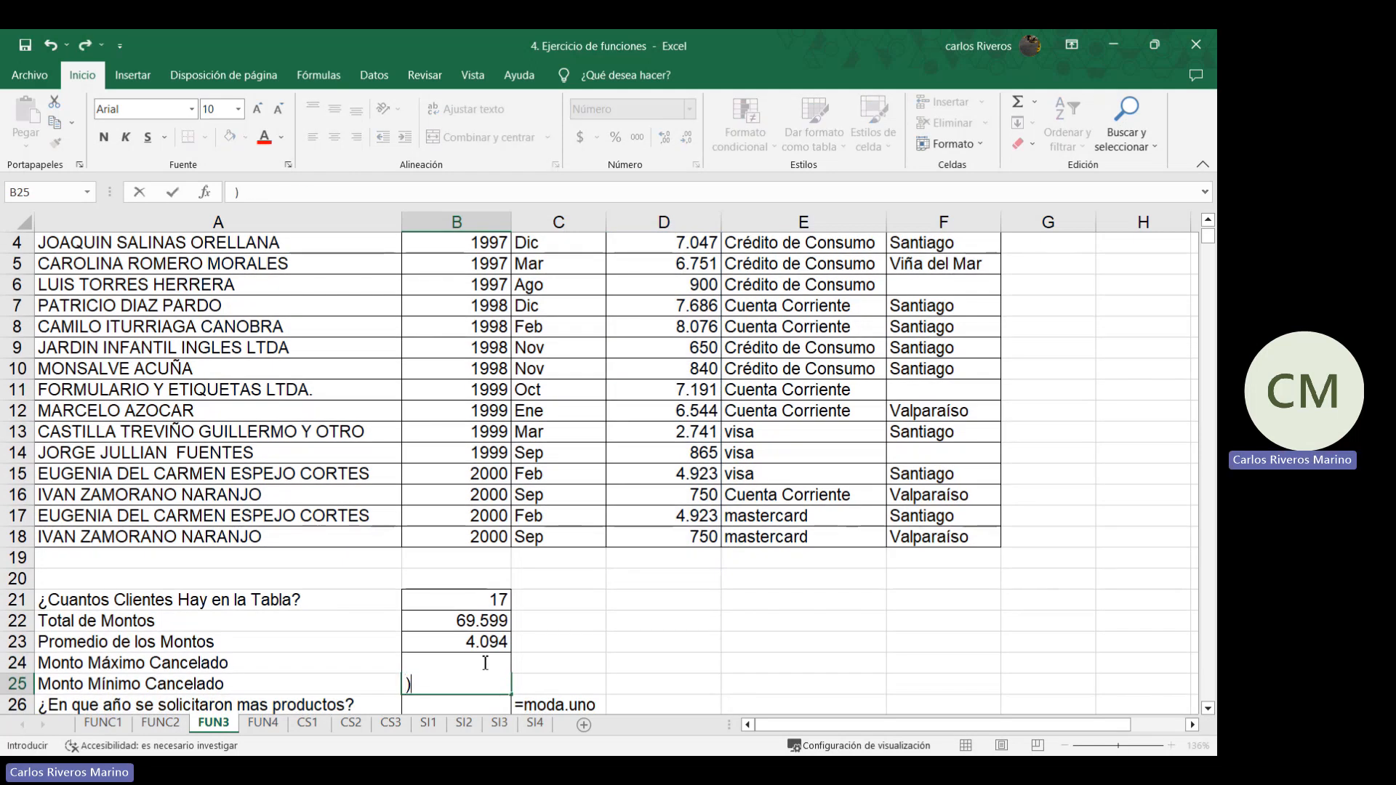
type("=min(d2")
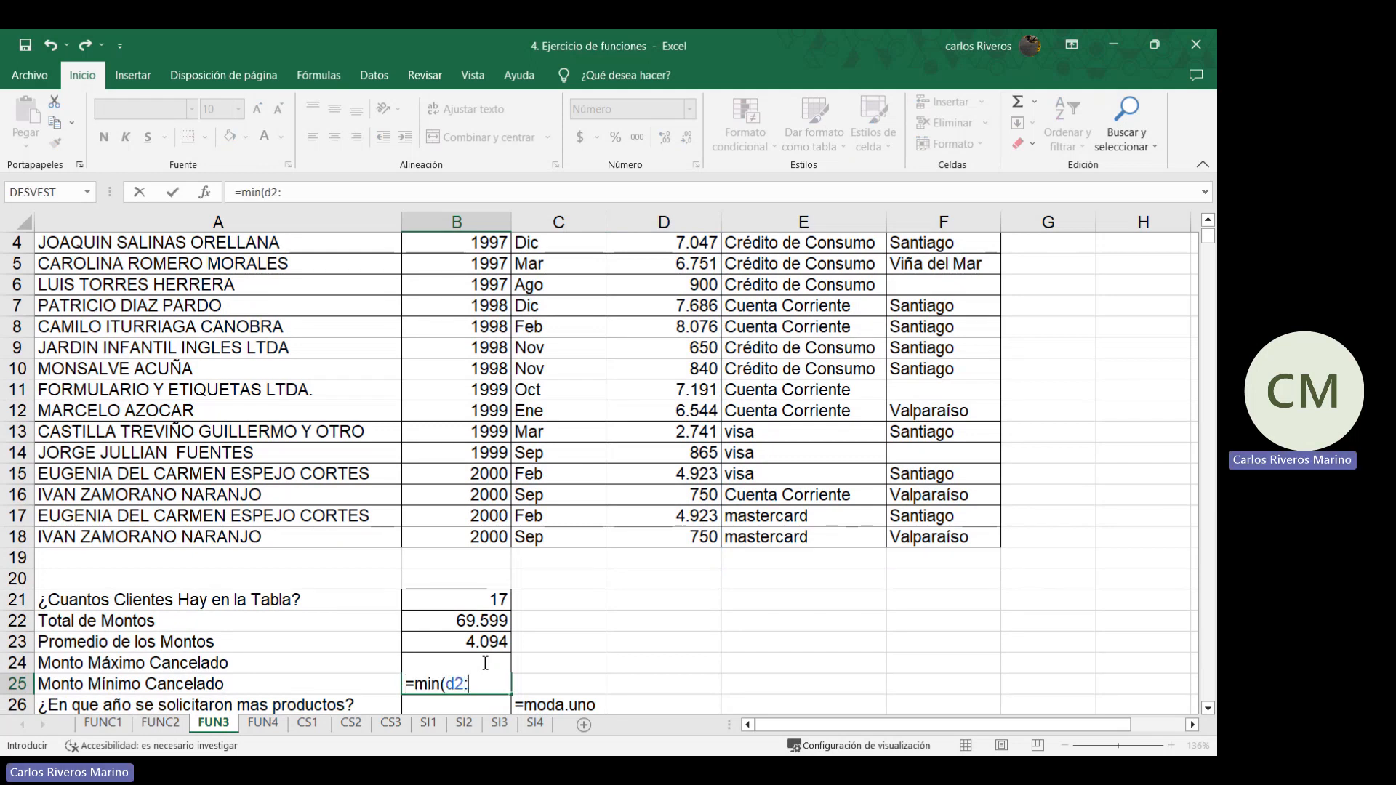
type(":d18)")
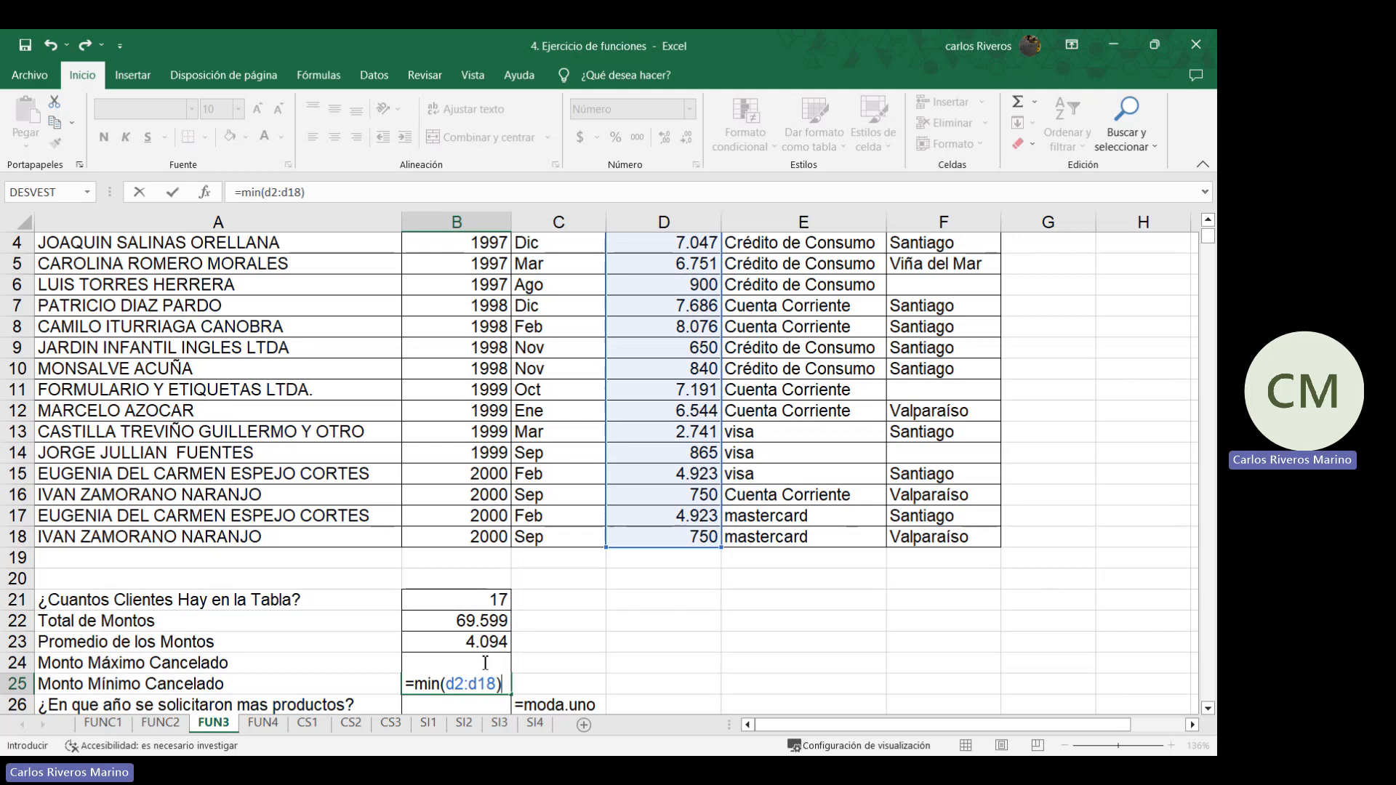
key("Return")
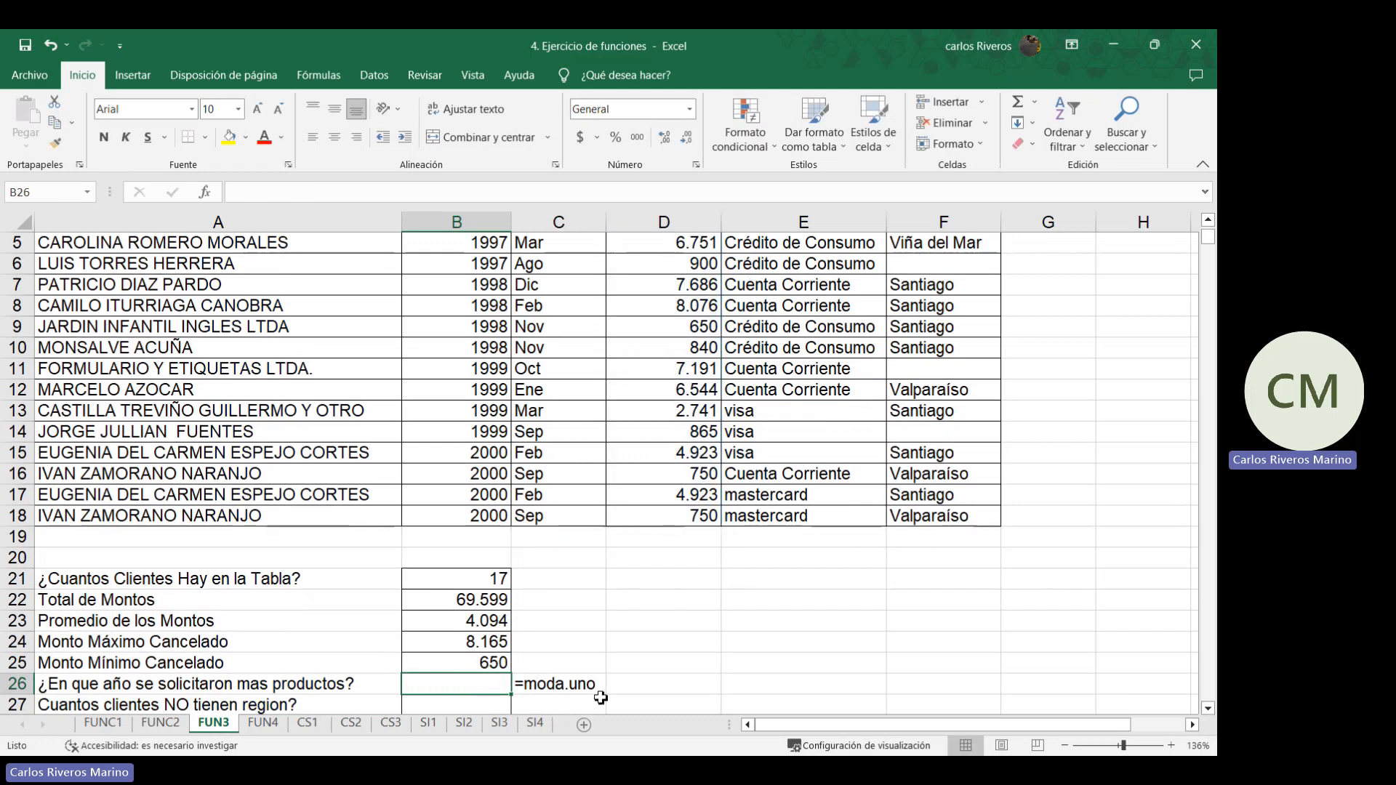
Find the year with the most requested products in cell B26 with the MODA.UNO function over the range B2:B18
scroll(514, 695, "up", 2)
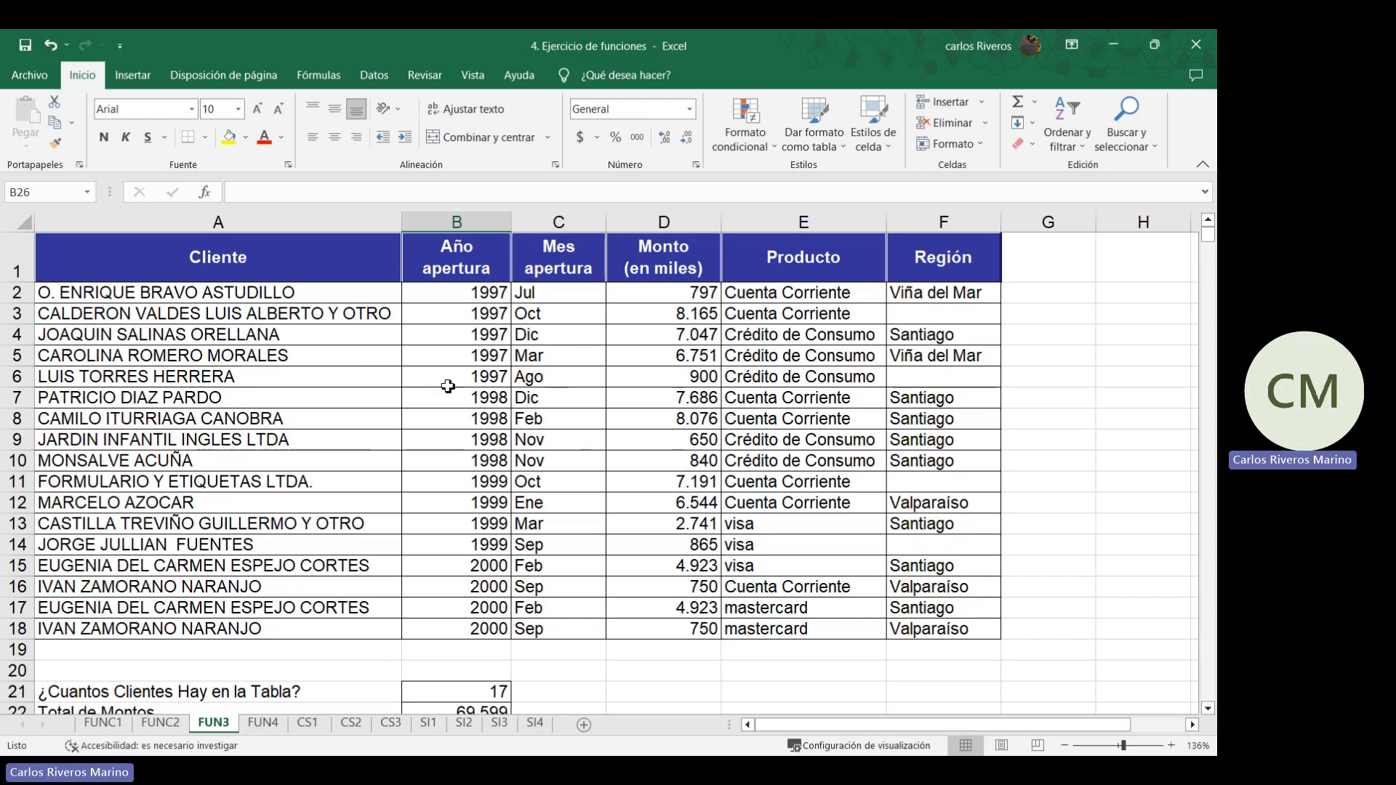
scroll(487, 655, "down", 2)
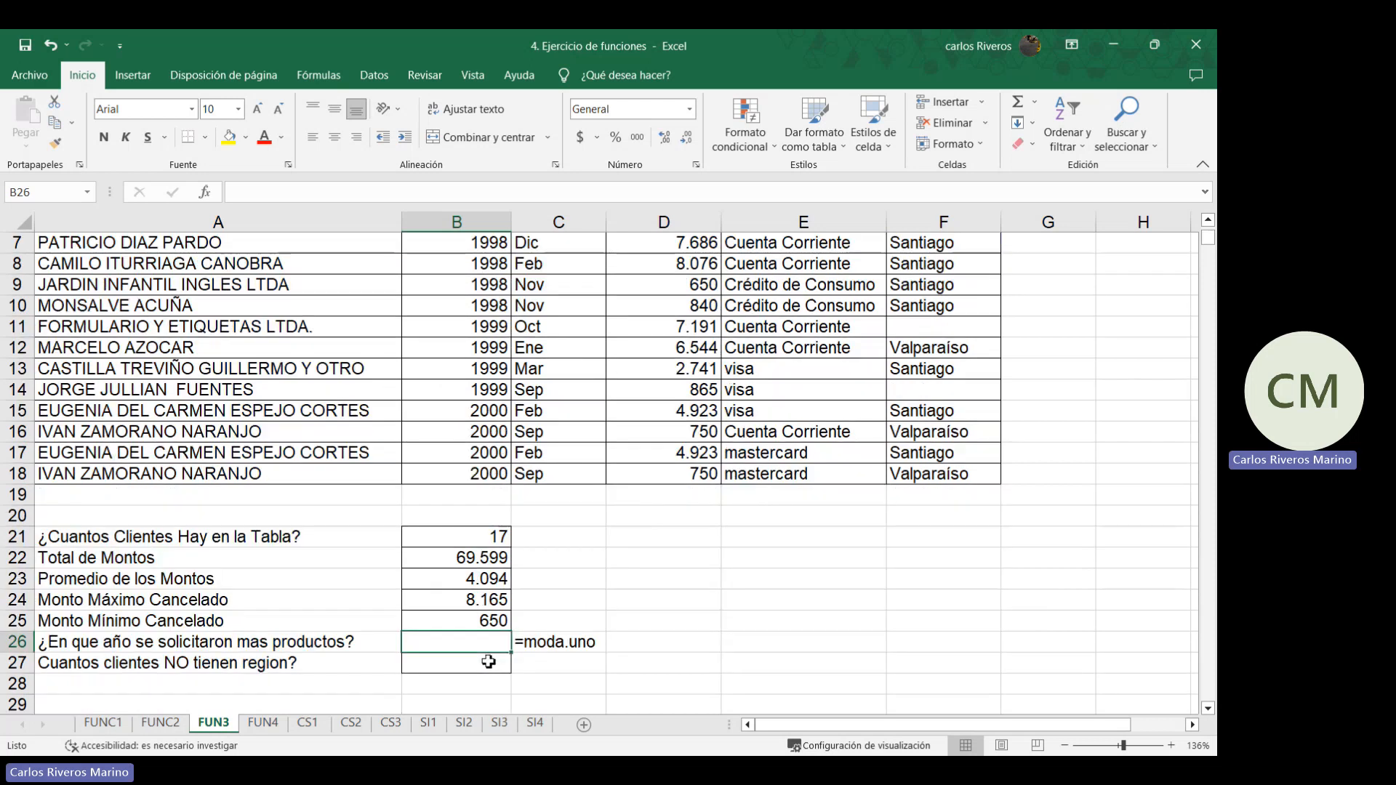
type("=")
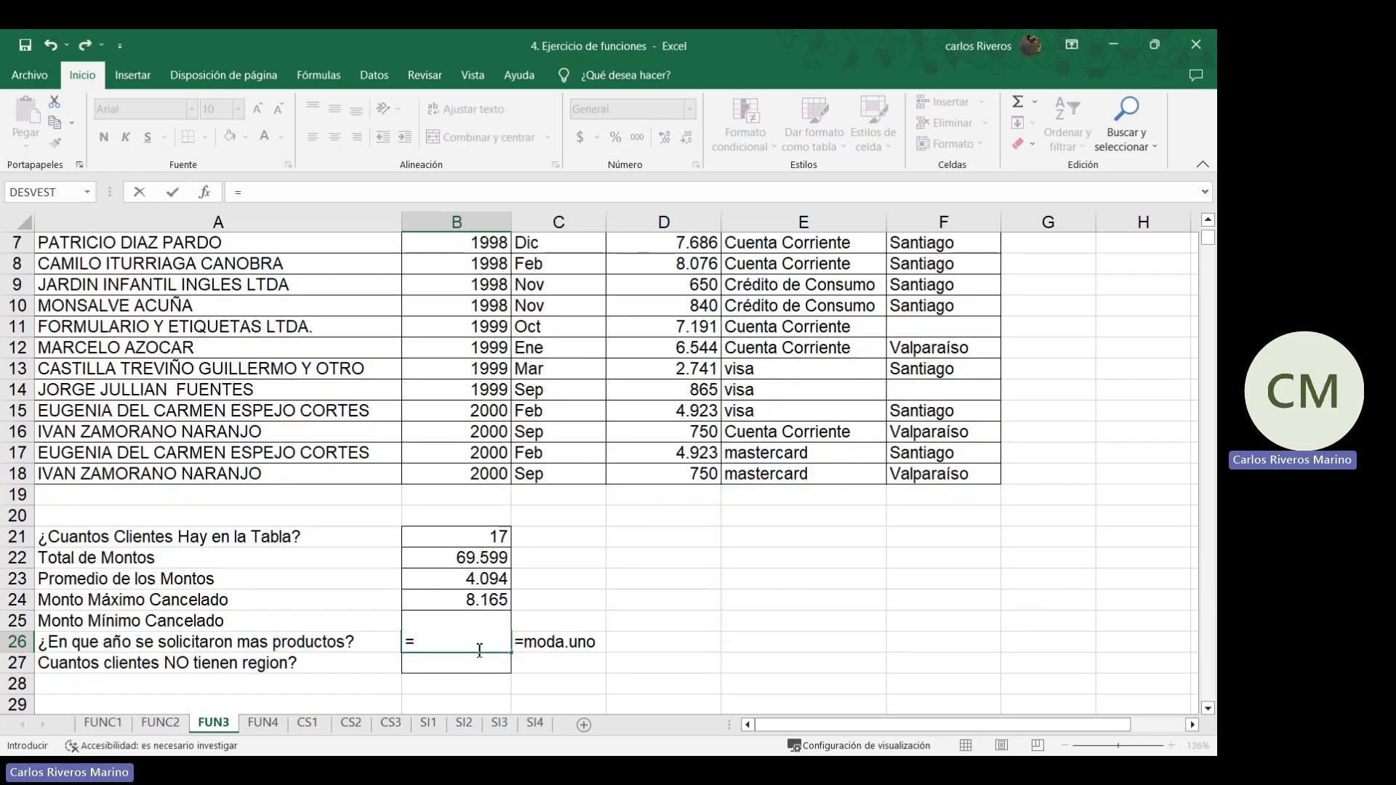
type("moda.uno")
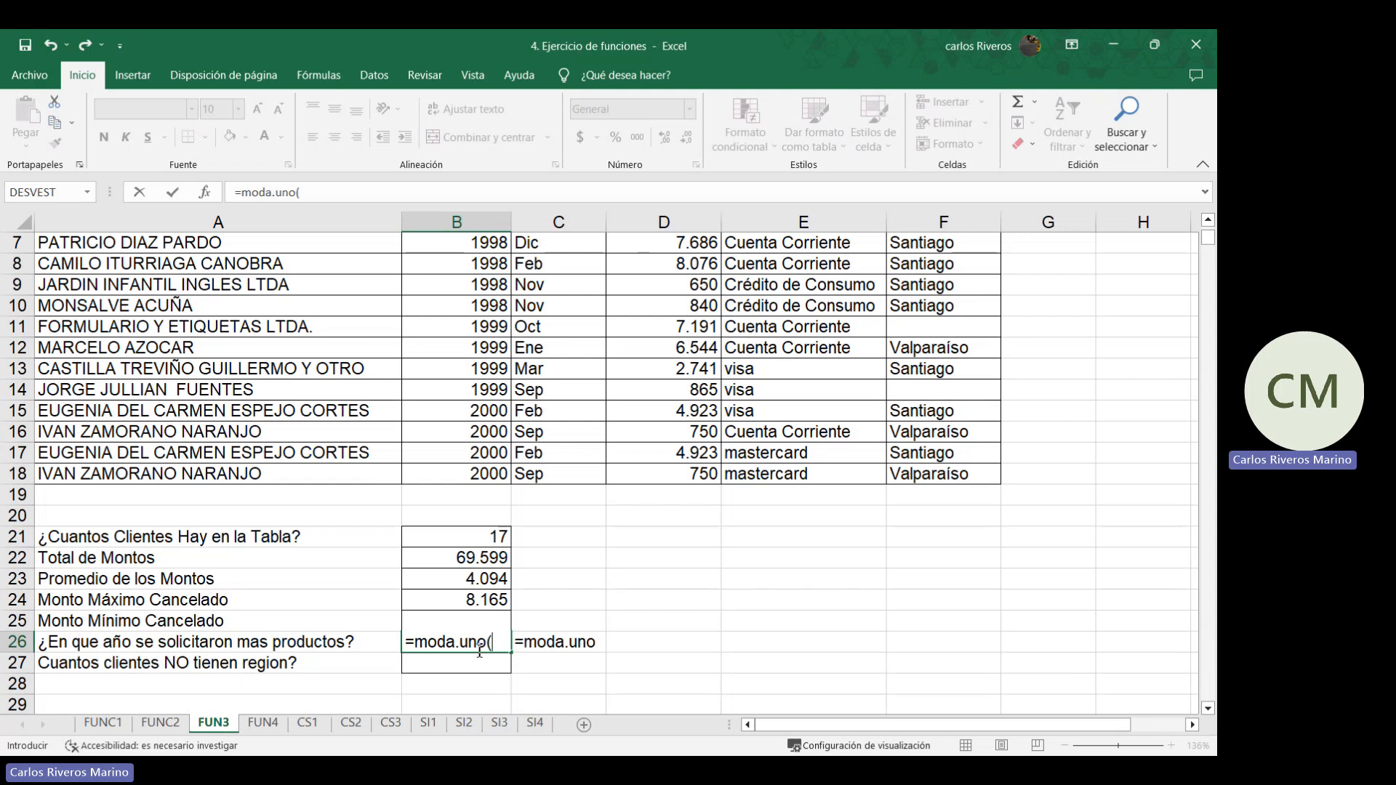
type("(b2:b12")
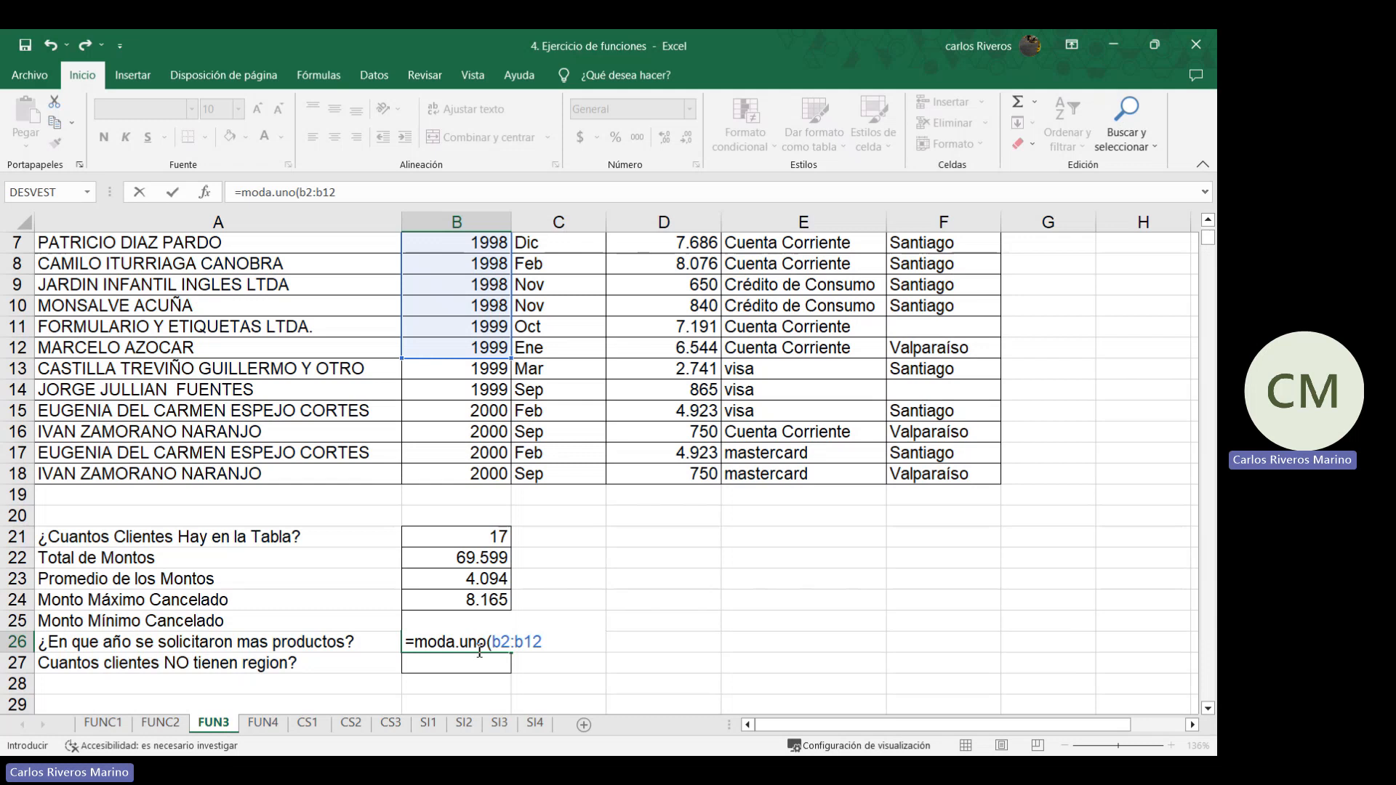
key("BackSpace")
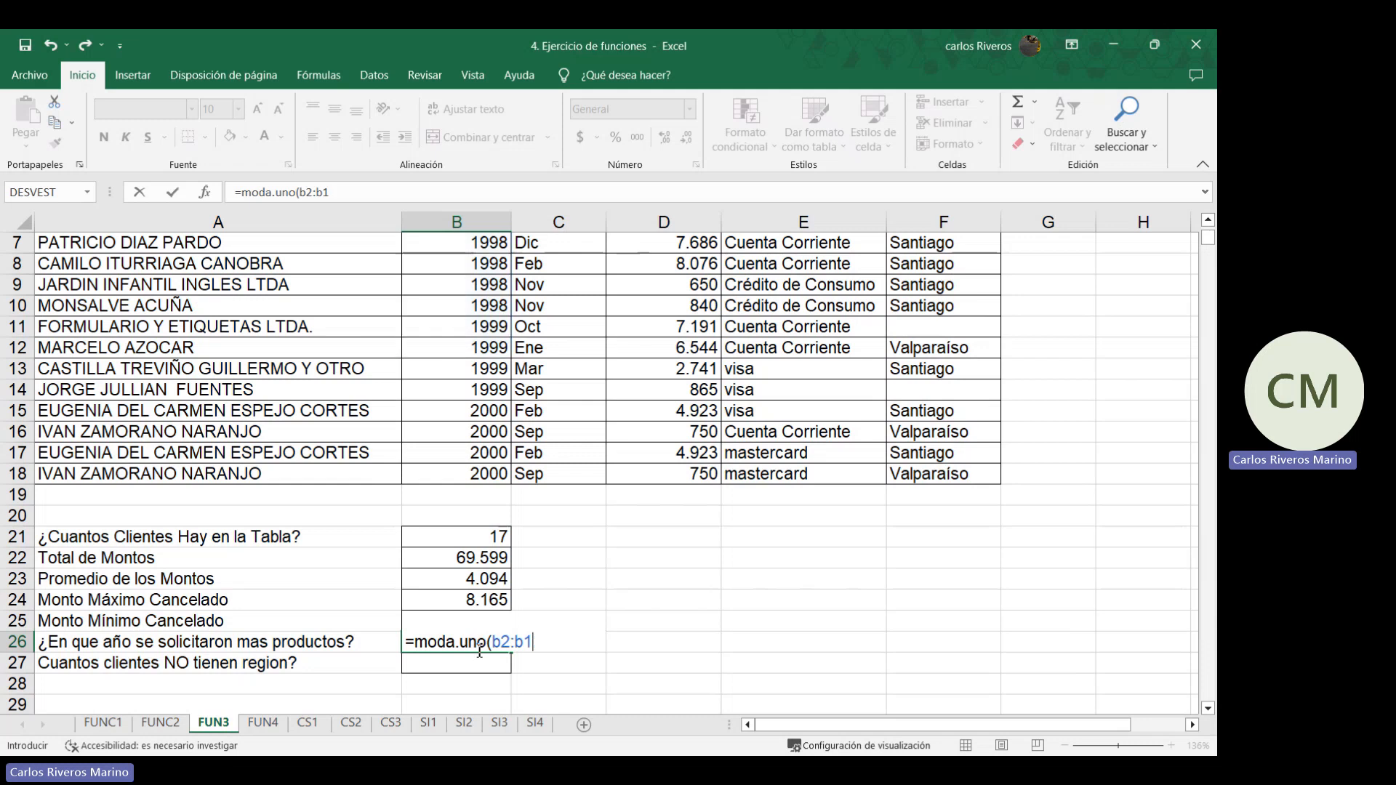
type("8)")
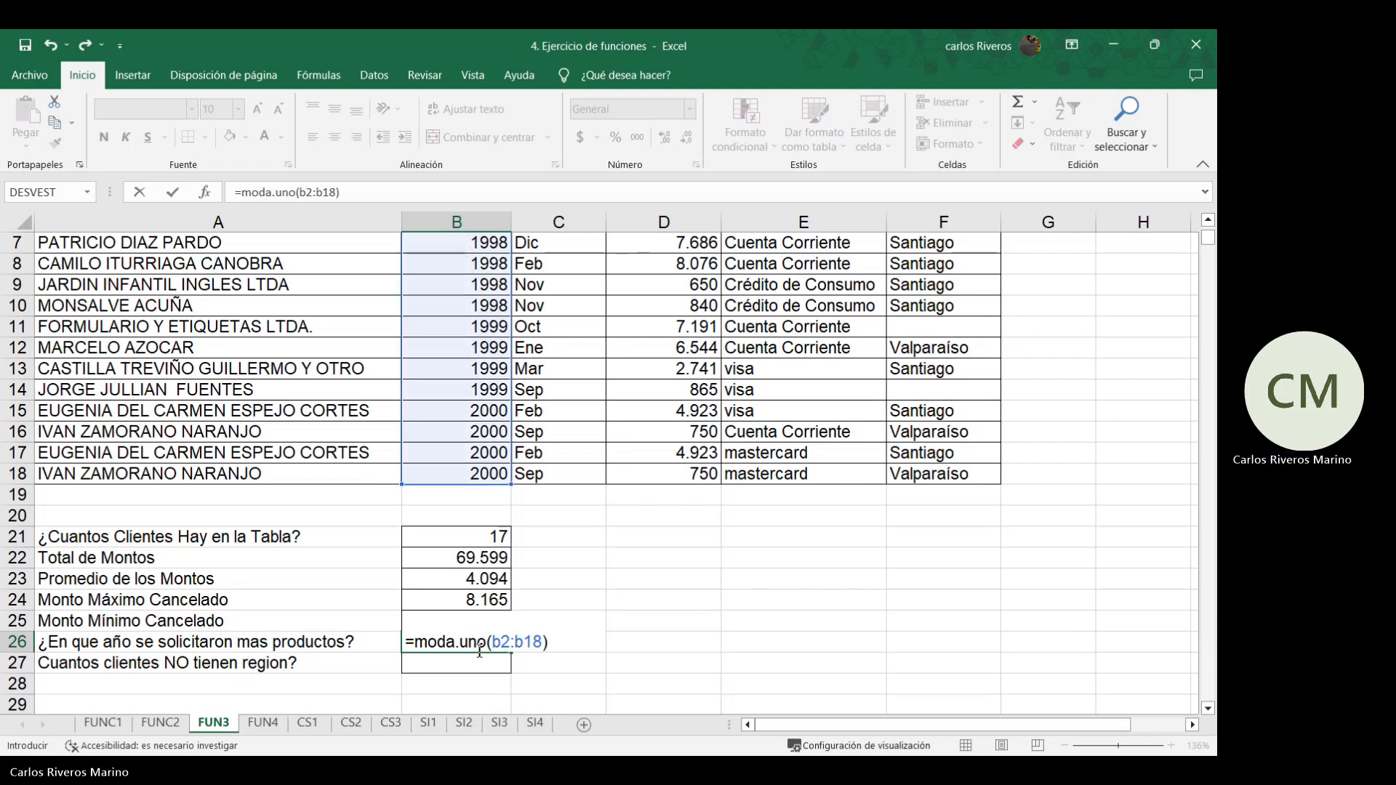
key("Return")
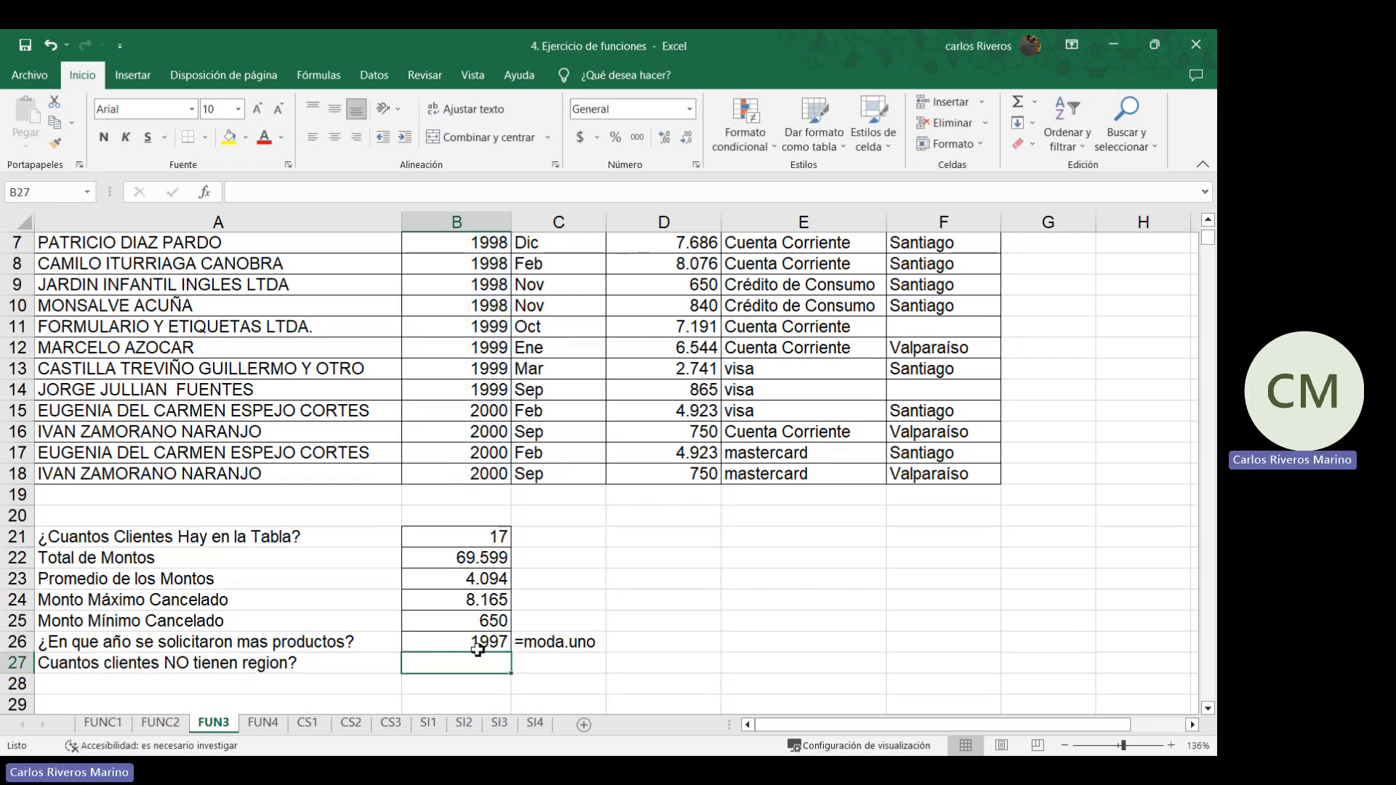
Count the clients without a region in cell B27 with the CONTAR.BLANCO function over F2:F18, and check the formula's range
scroll(491, 651, "up", 2)
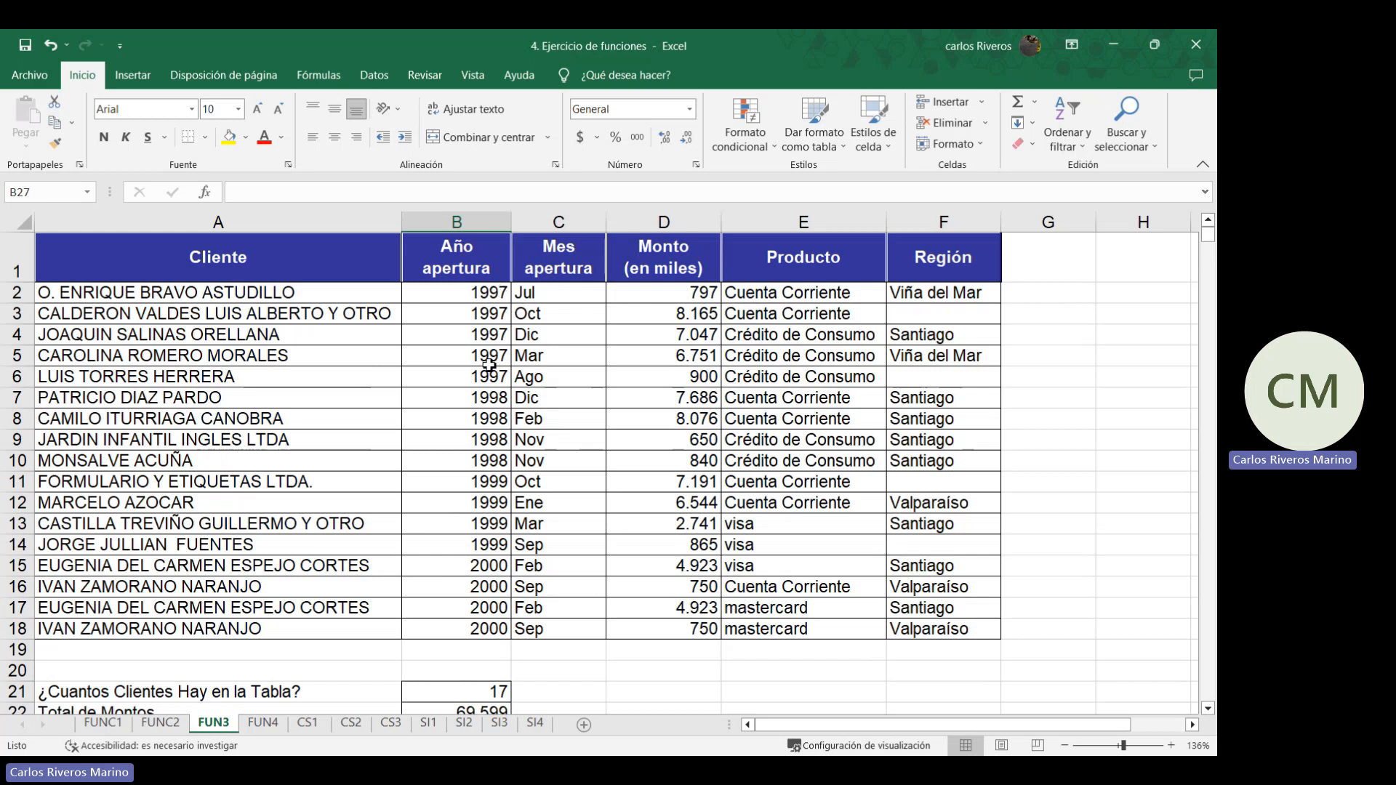
scroll(509, 398, "down", 3)
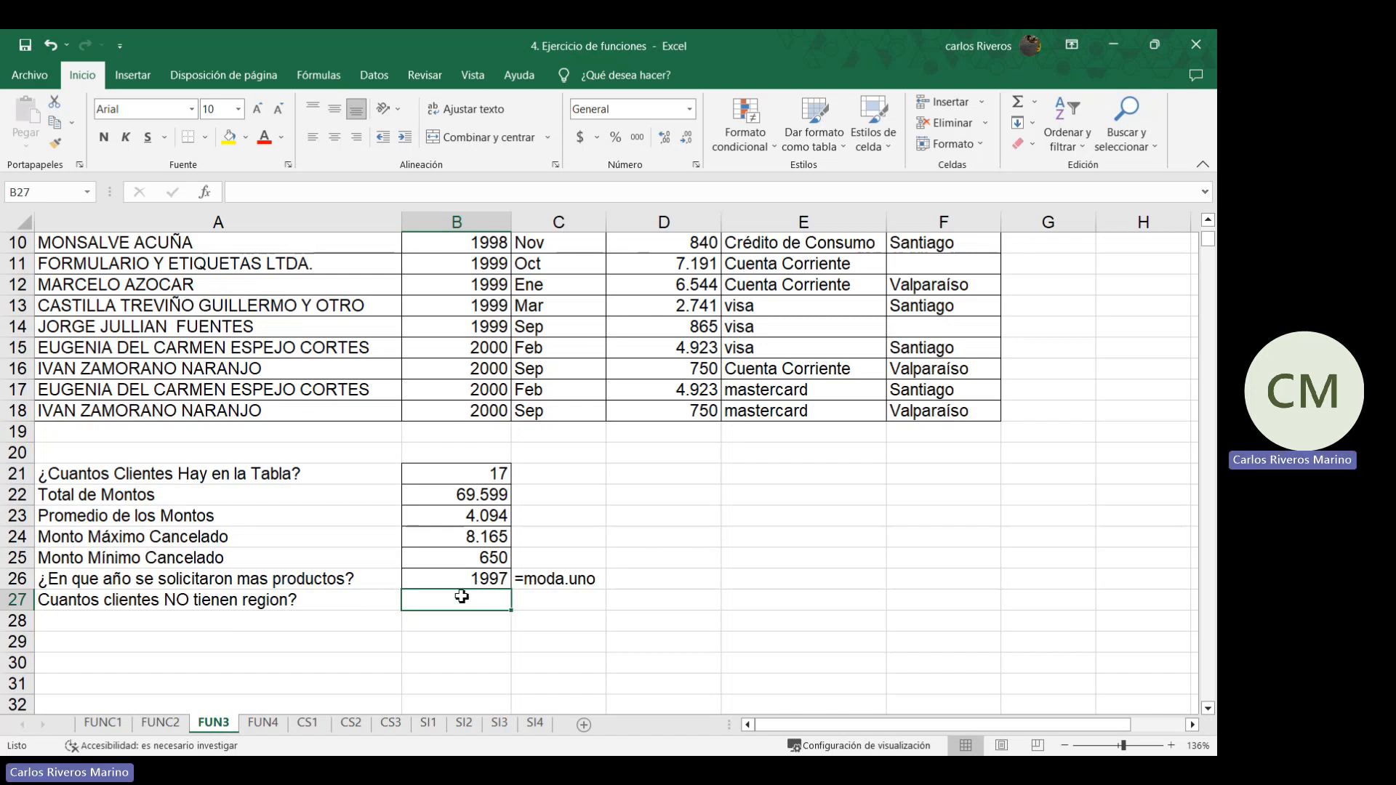
type("=")
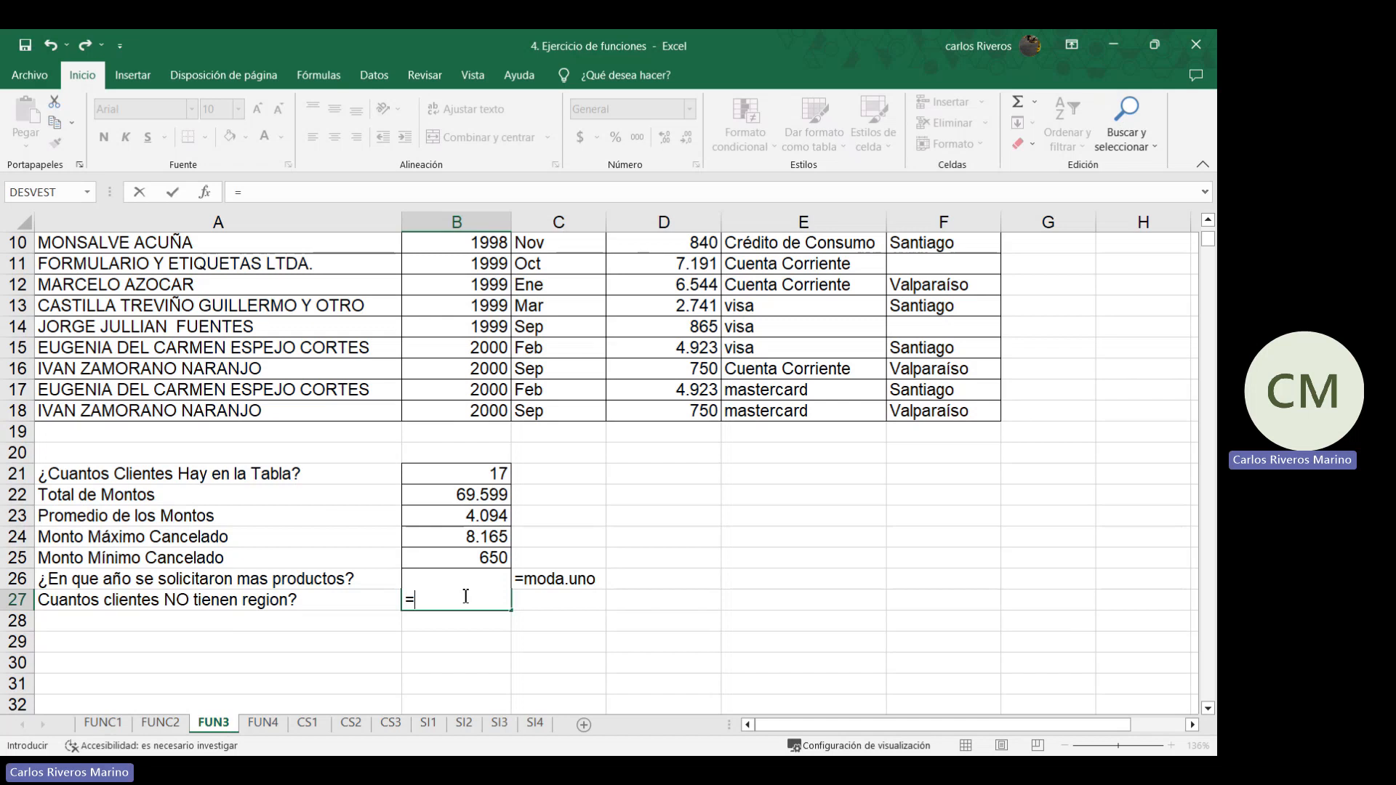
type("contar.blanco(")
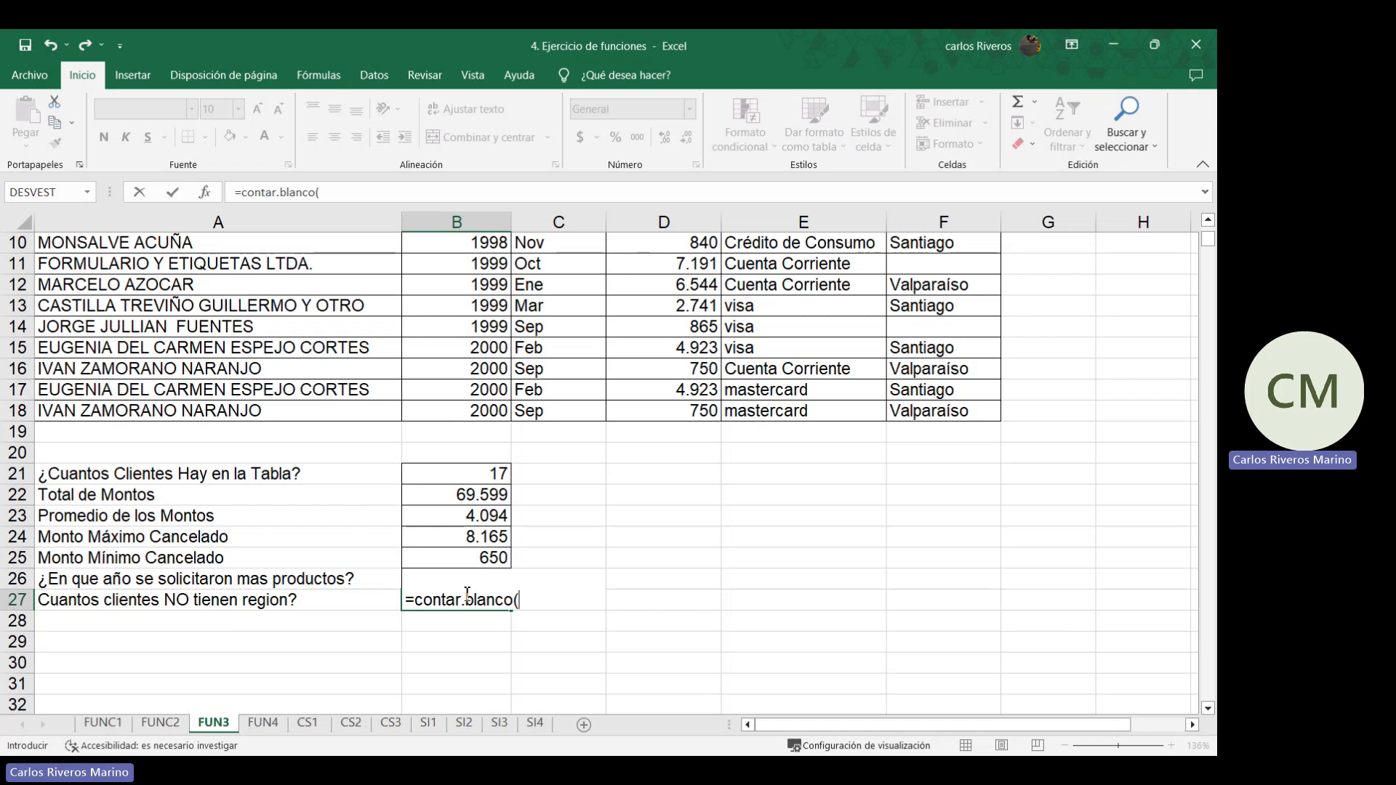
type("f2:f12")
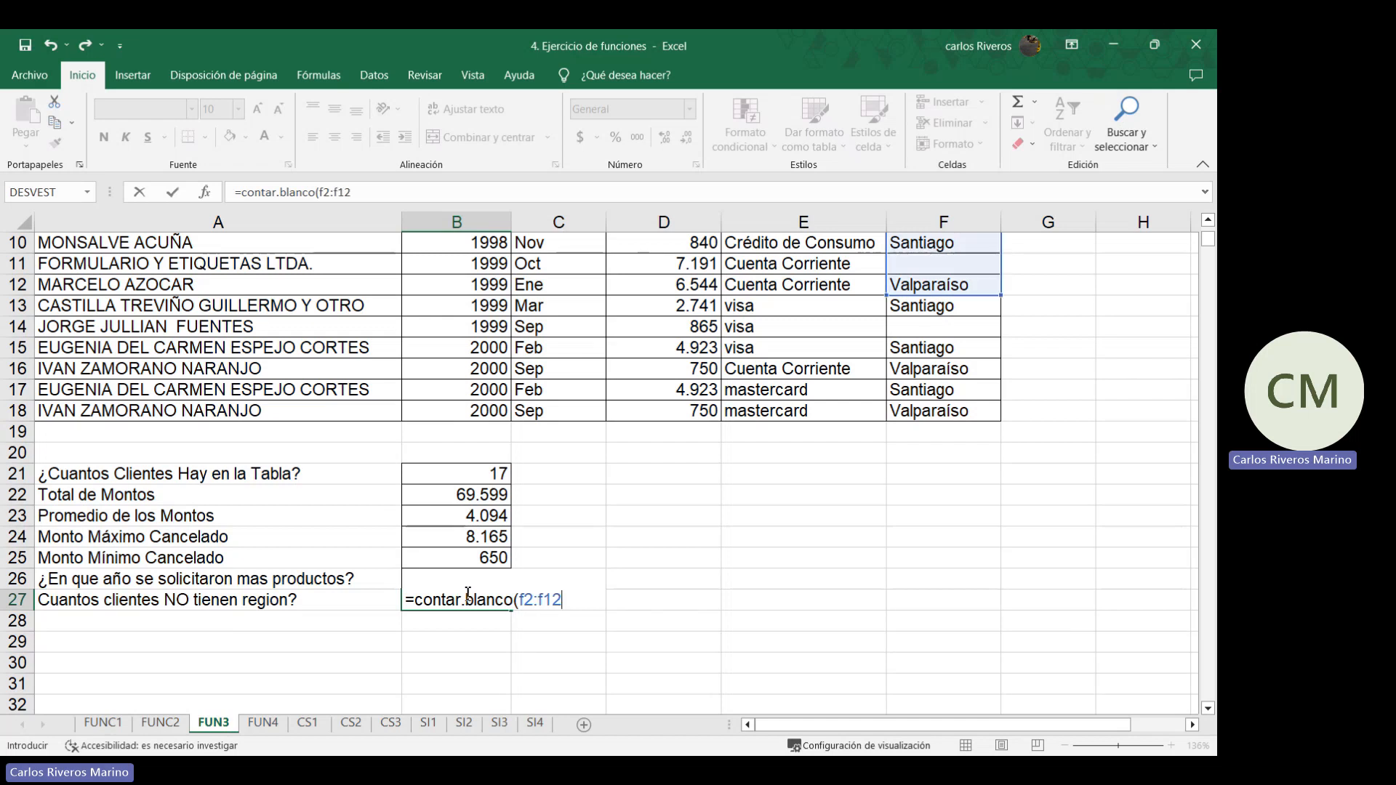
key("BackSpace")
type("8)")
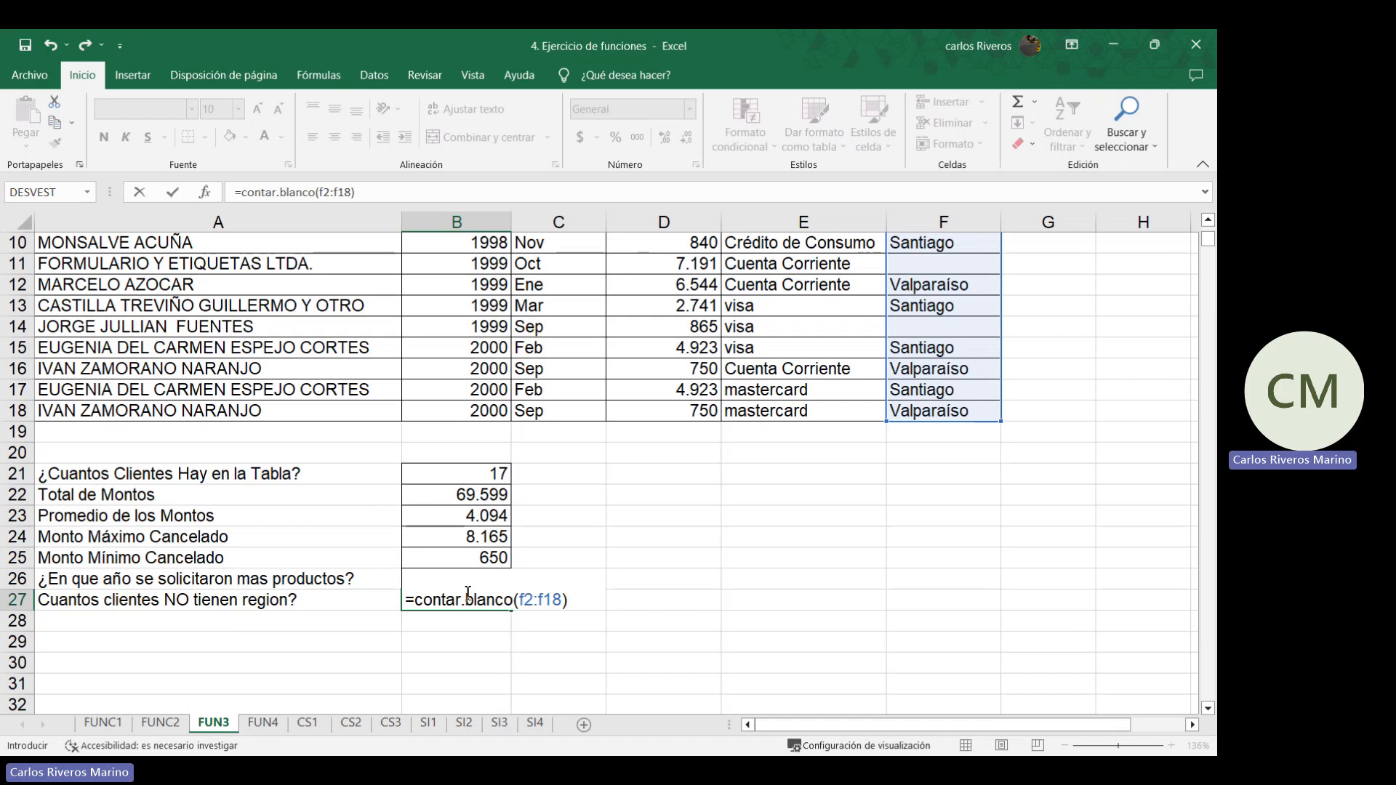
key("Return")
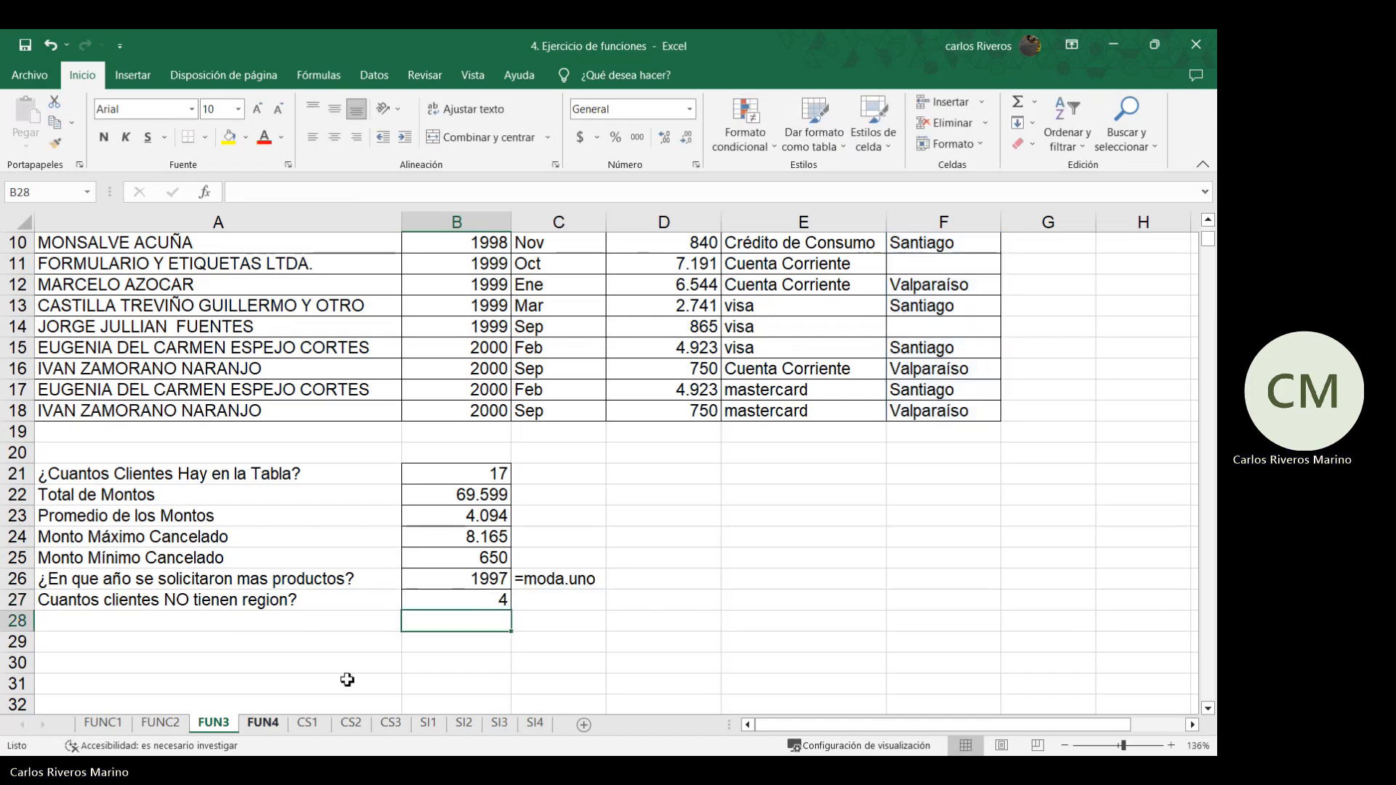
double_click(452, 606)
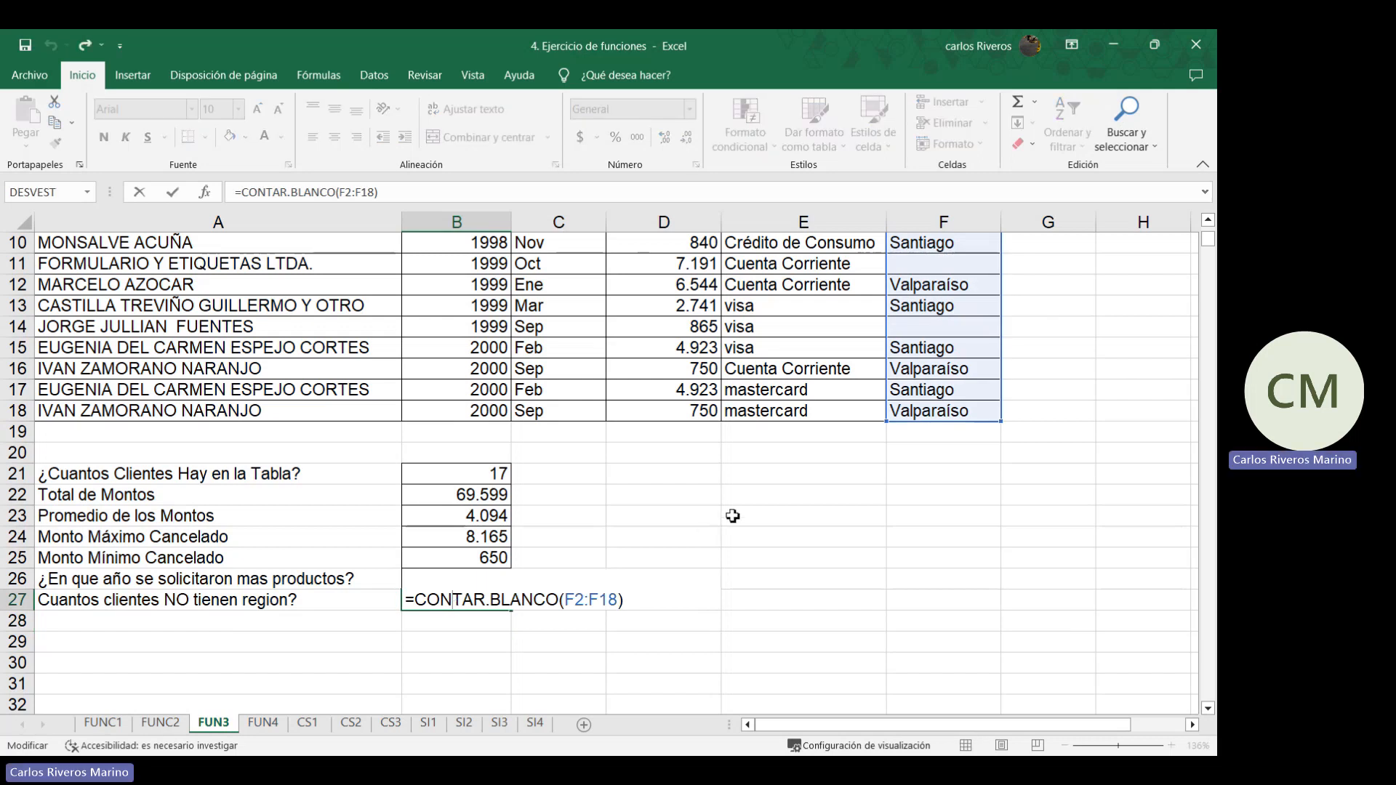
key("Return")
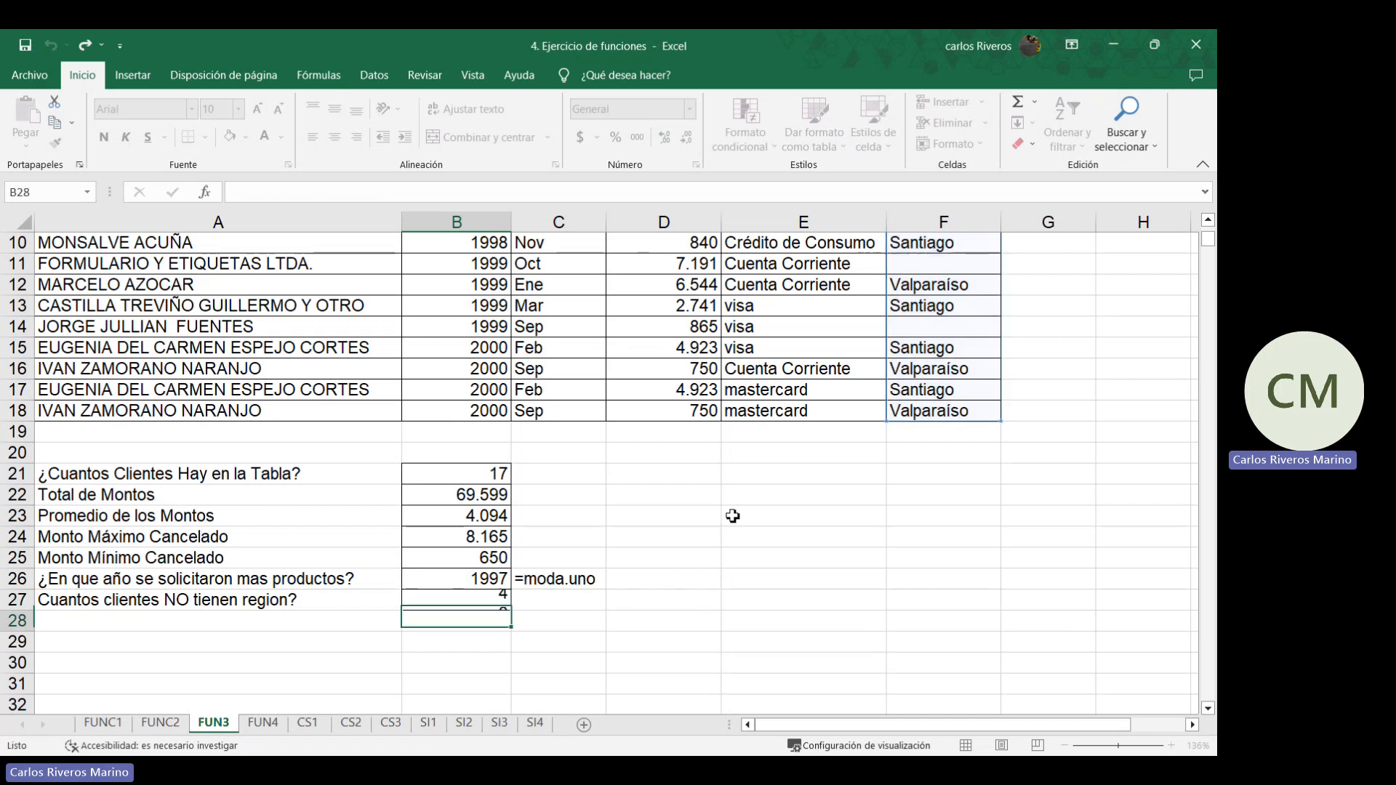
On the FUN4 sheet, total the final debts in cell D56 with the SUMA function over the range I5:I54
left_click(263, 722)
scroll(470, 486, "up", 7)
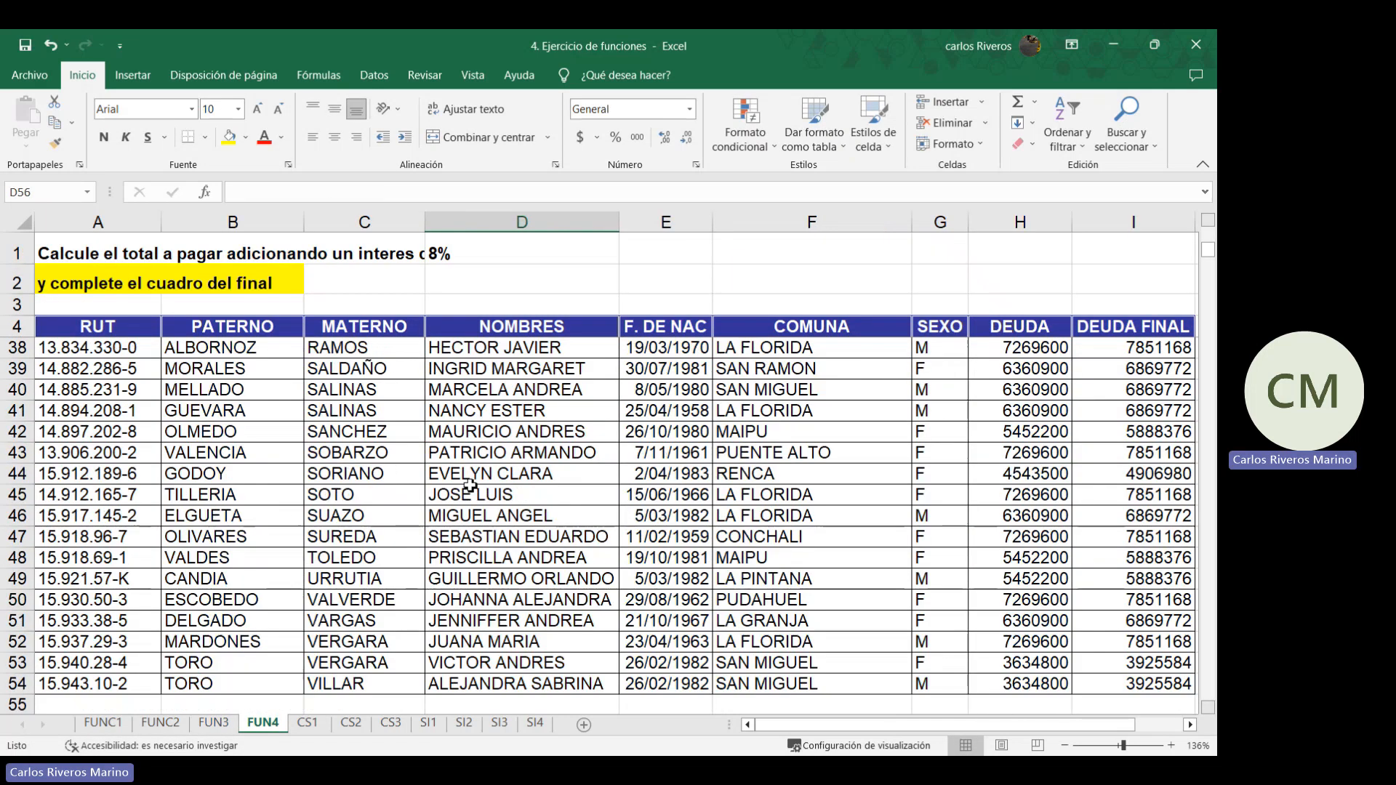
scroll(467, 468, "down", 6)
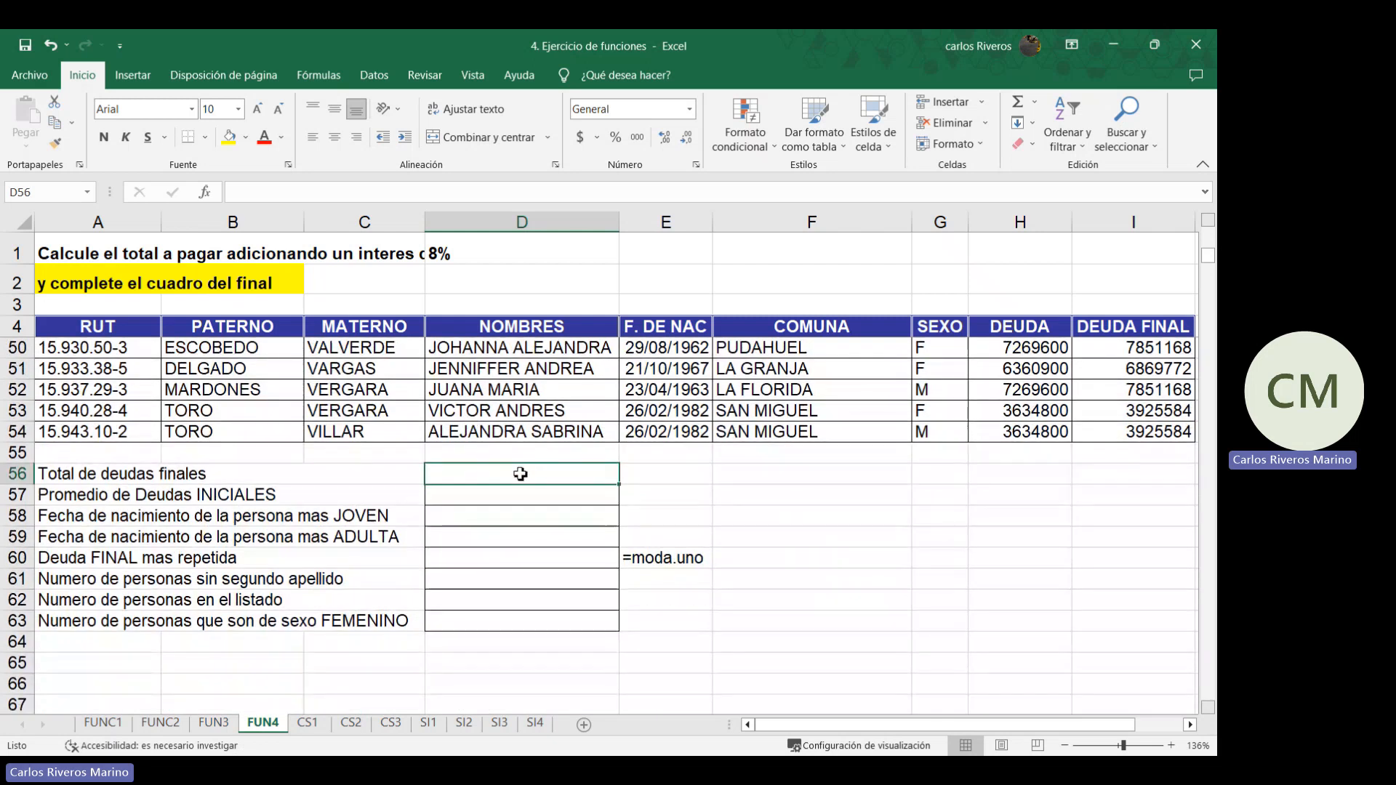
left_click_drag(1037, 729, 1106, 732)
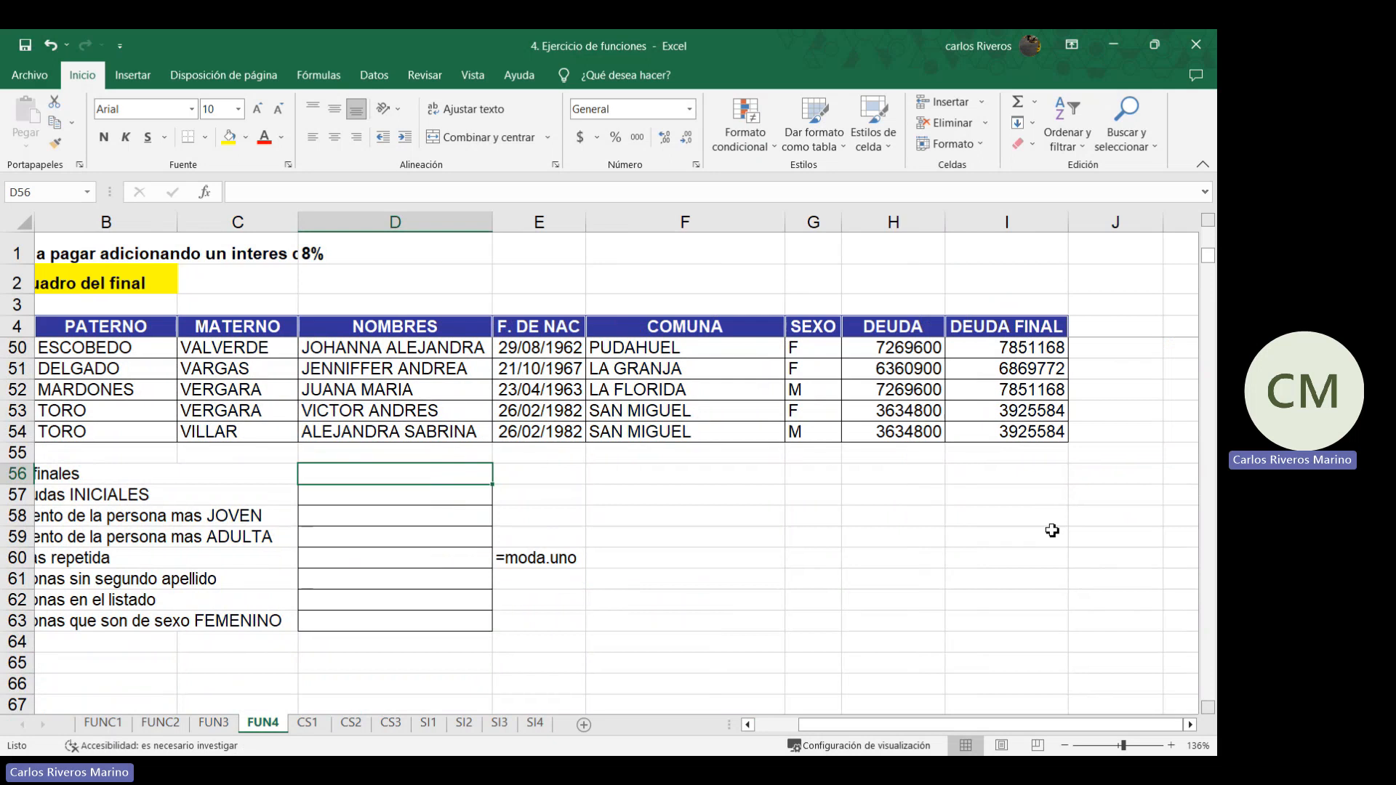
scroll(1052, 531, "up", 15)
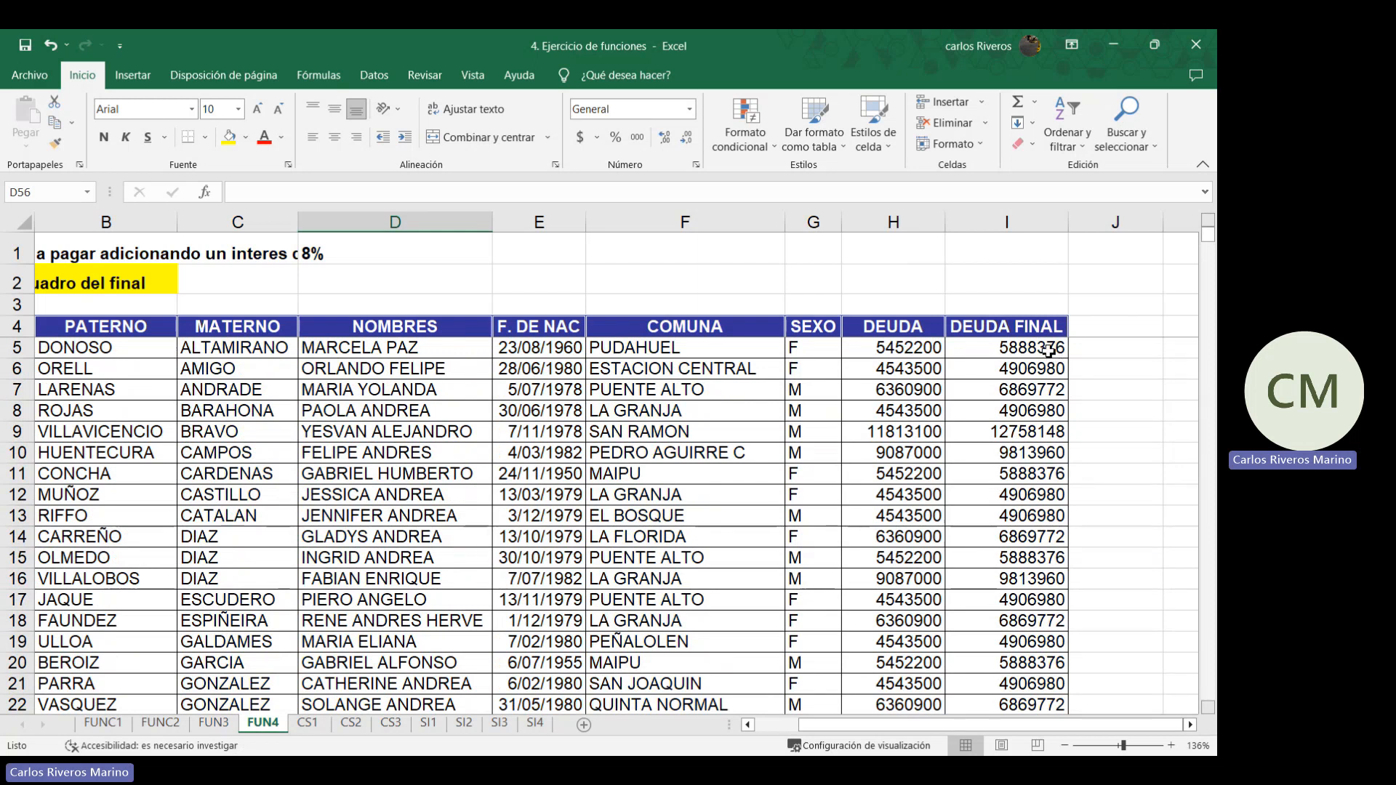
scroll(1047, 350, "down", 12)
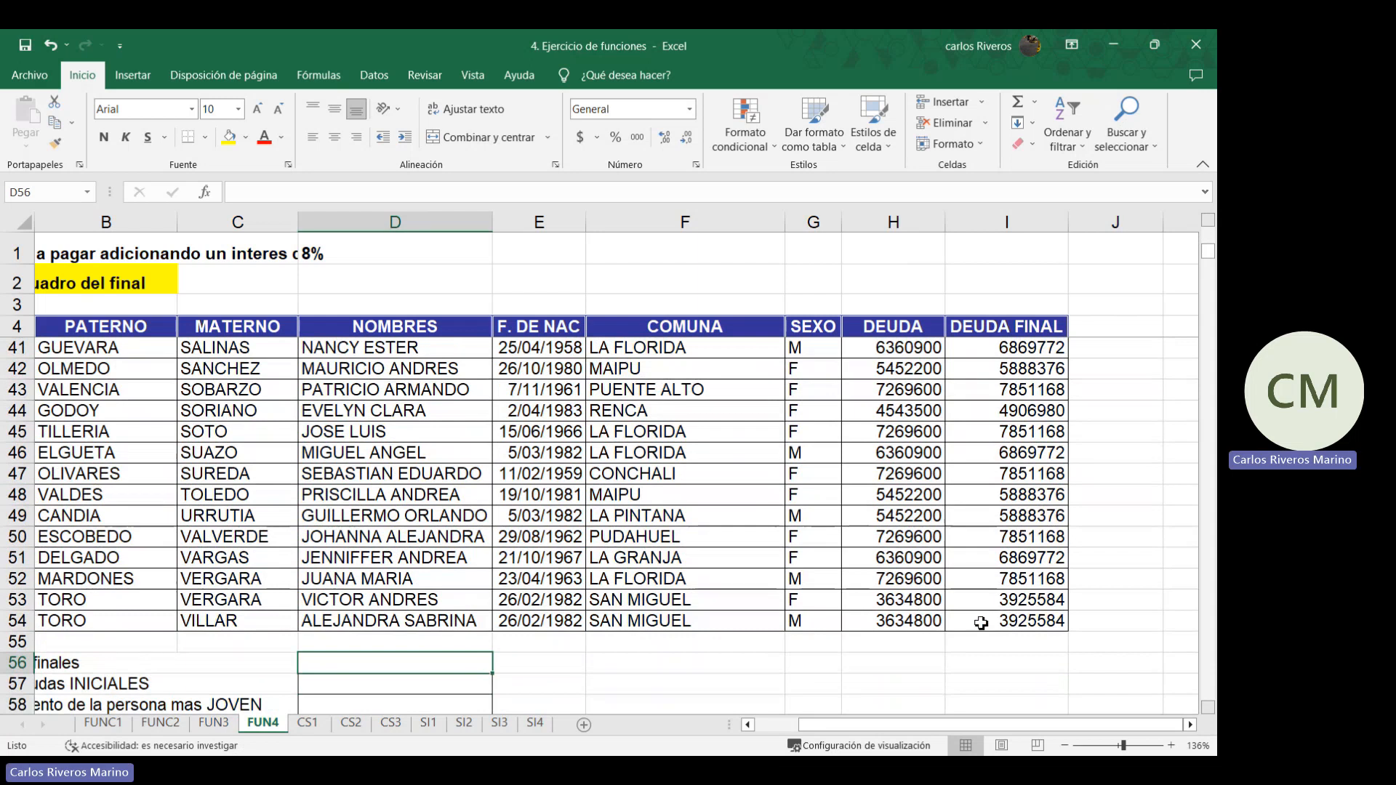
left_click(747, 724)
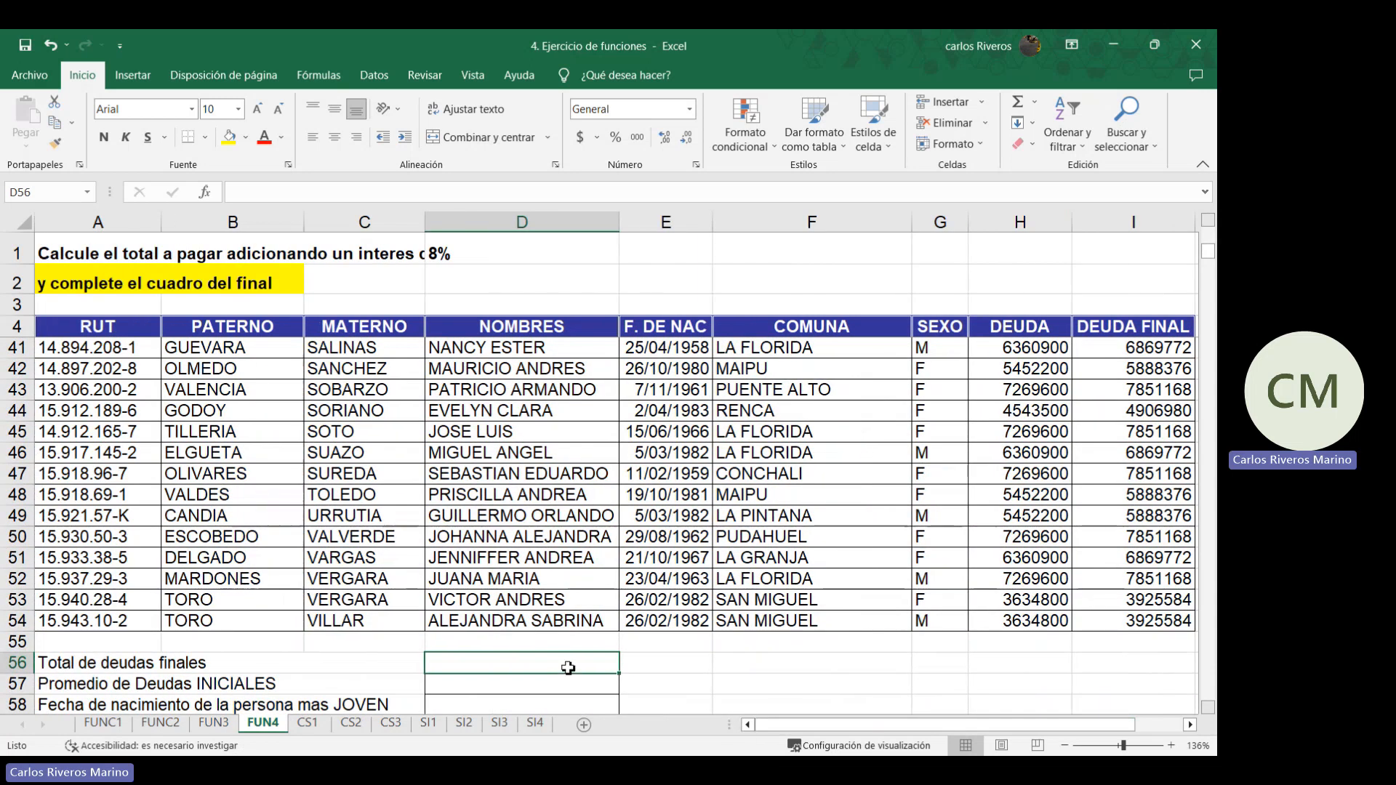
double_click(568, 664)
type("=")
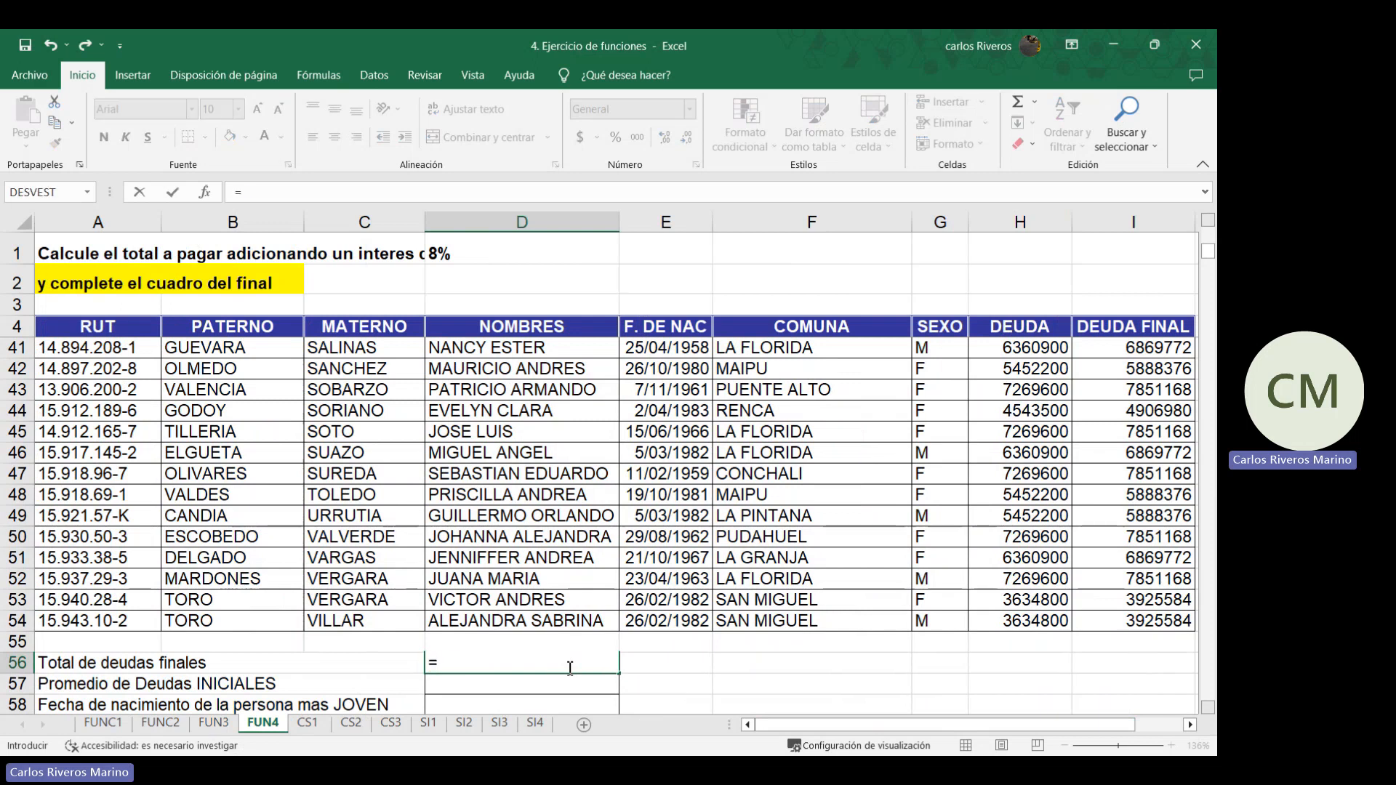
type("suma(i5:i")
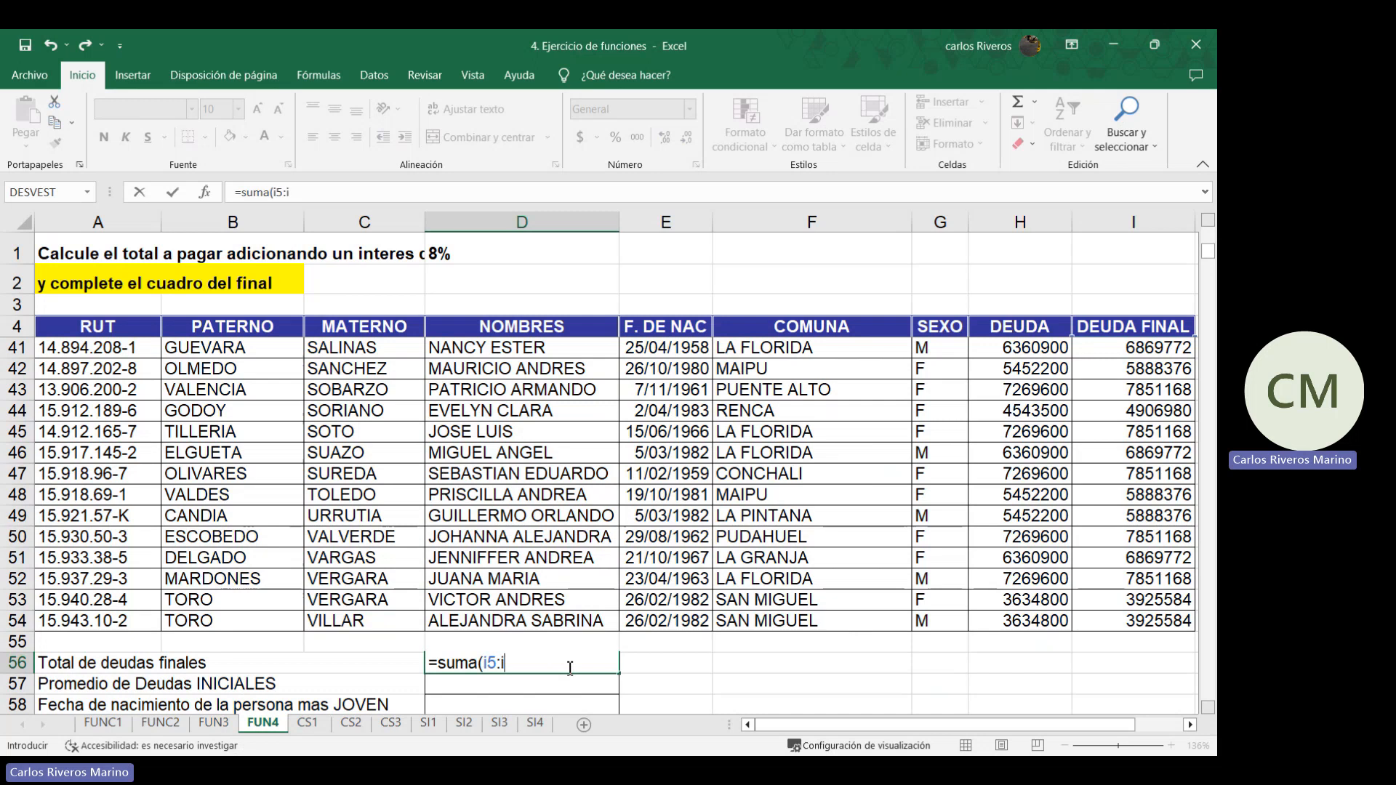
type("54)")
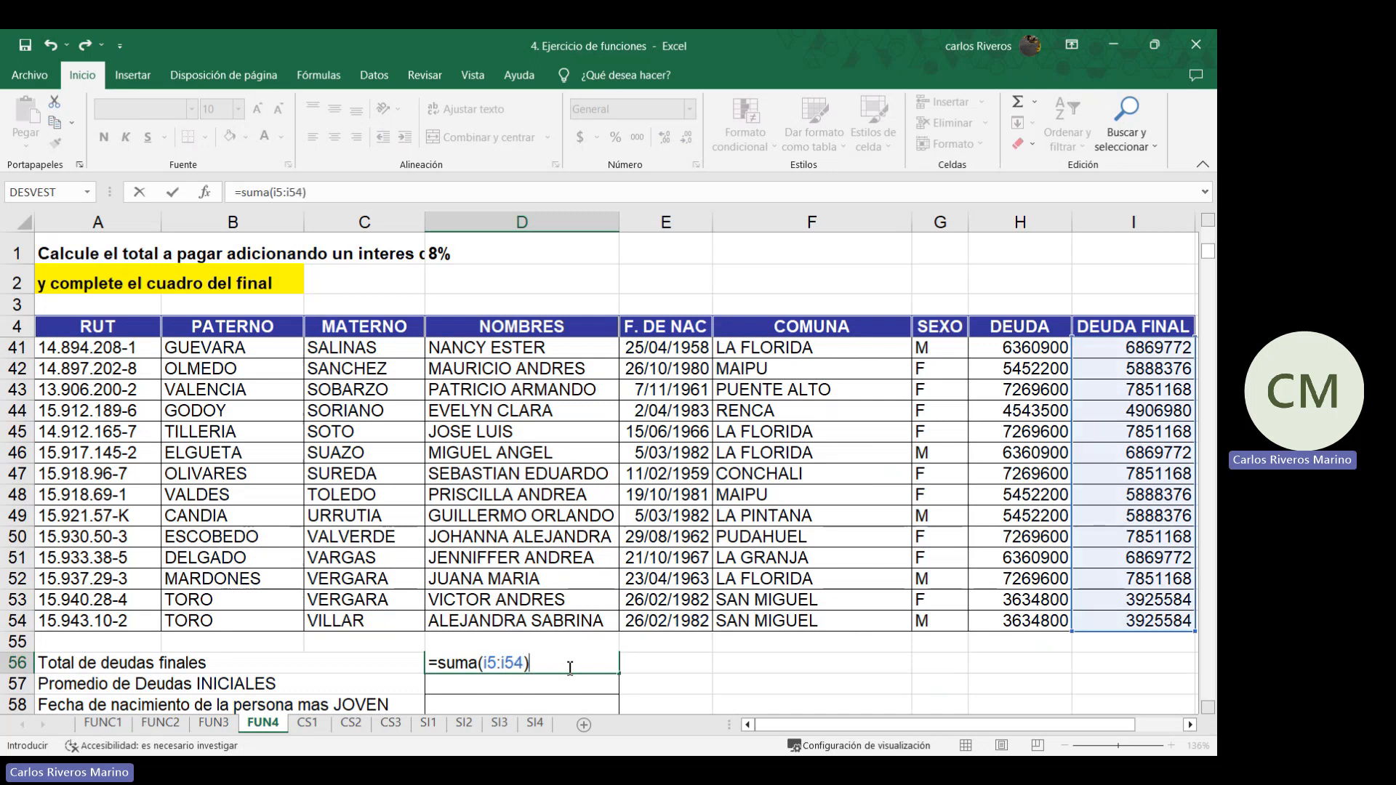
key("Return")
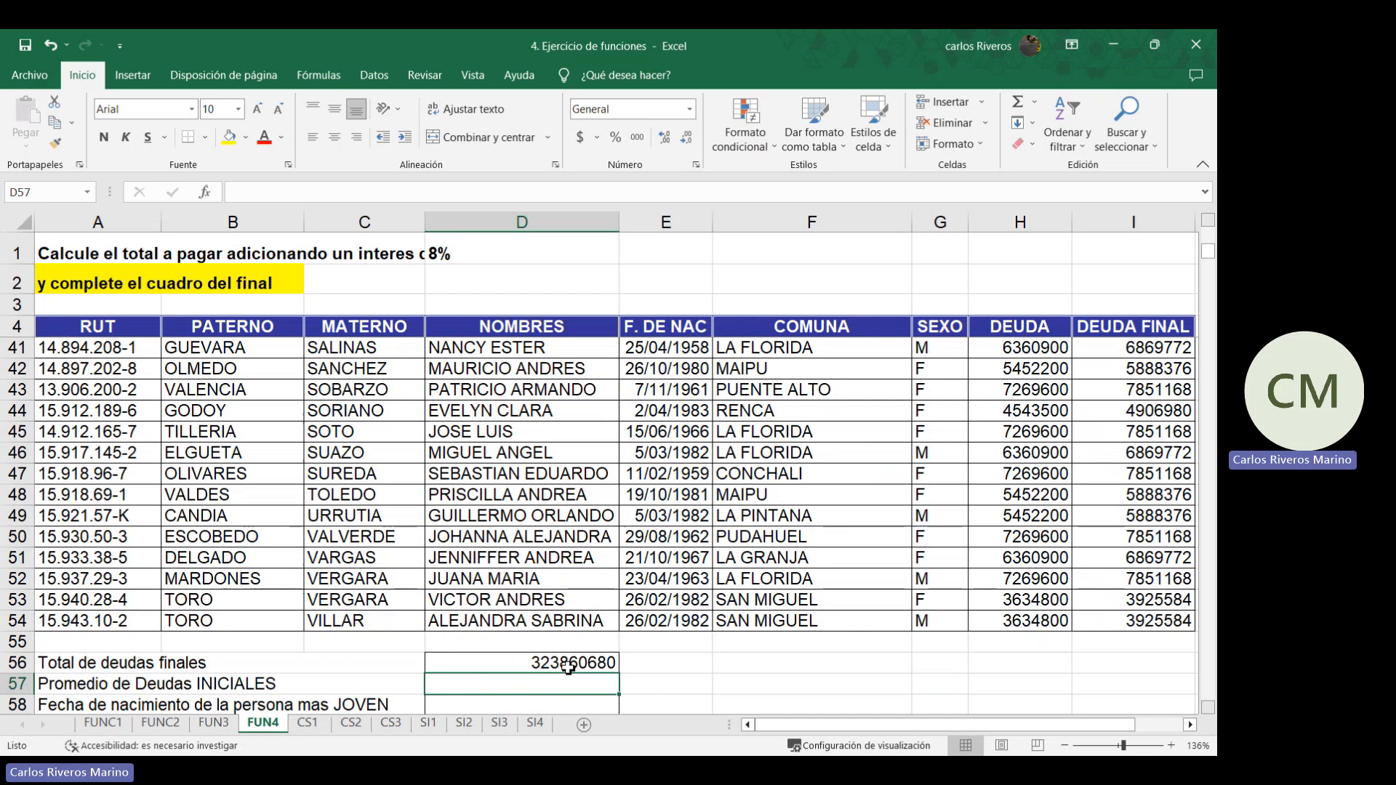
Average the initial debts in cell D57 with the PROMEDIO function over the range H5:H54
type("=")
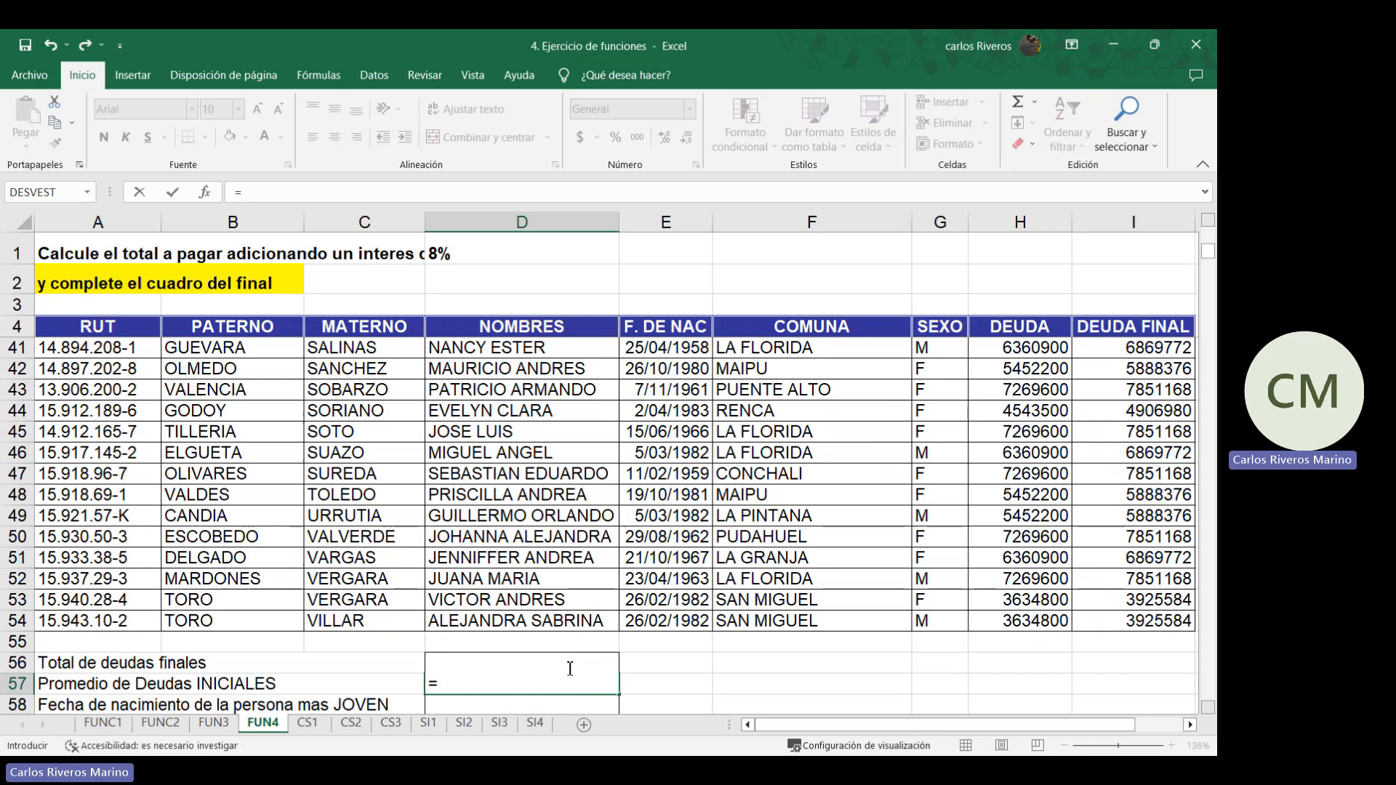
type("promedio(")
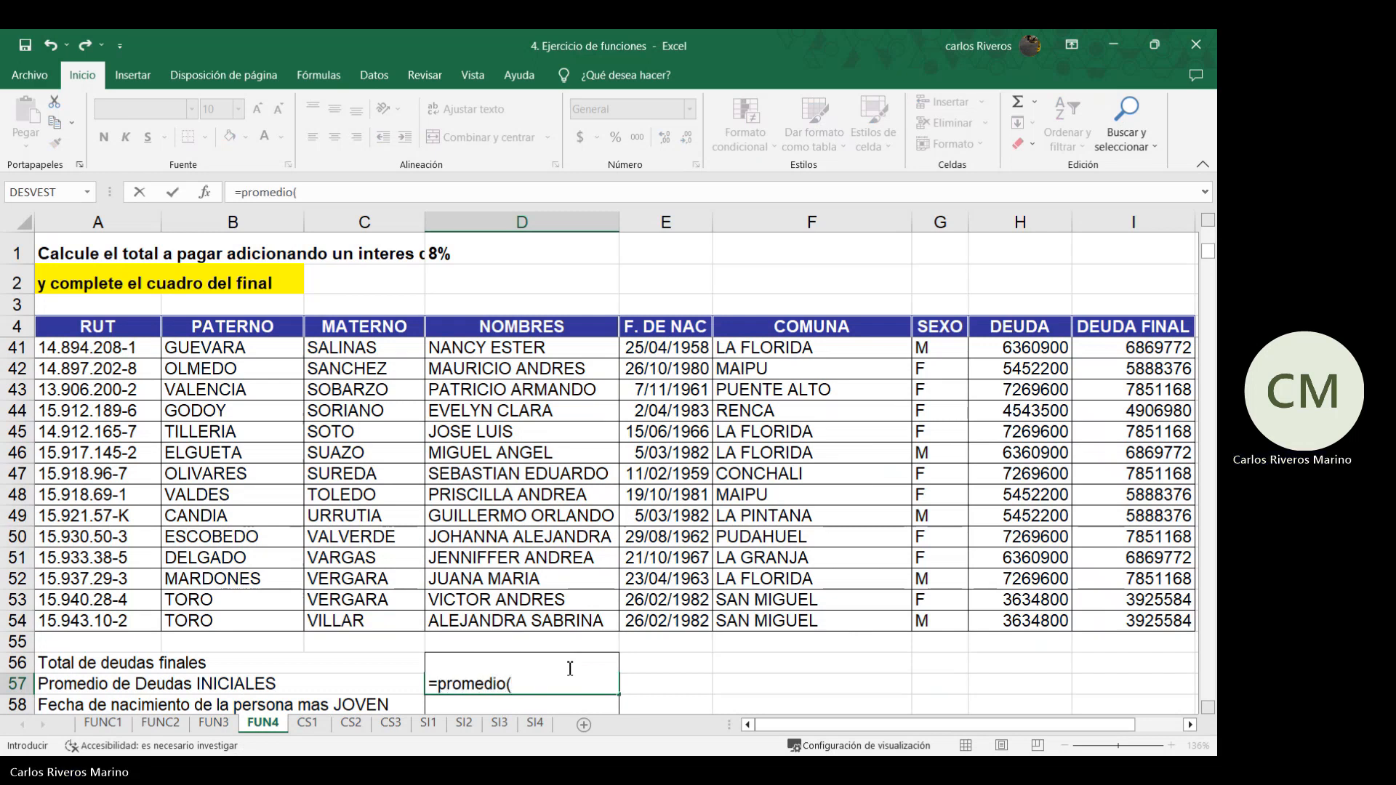
type("h5:")
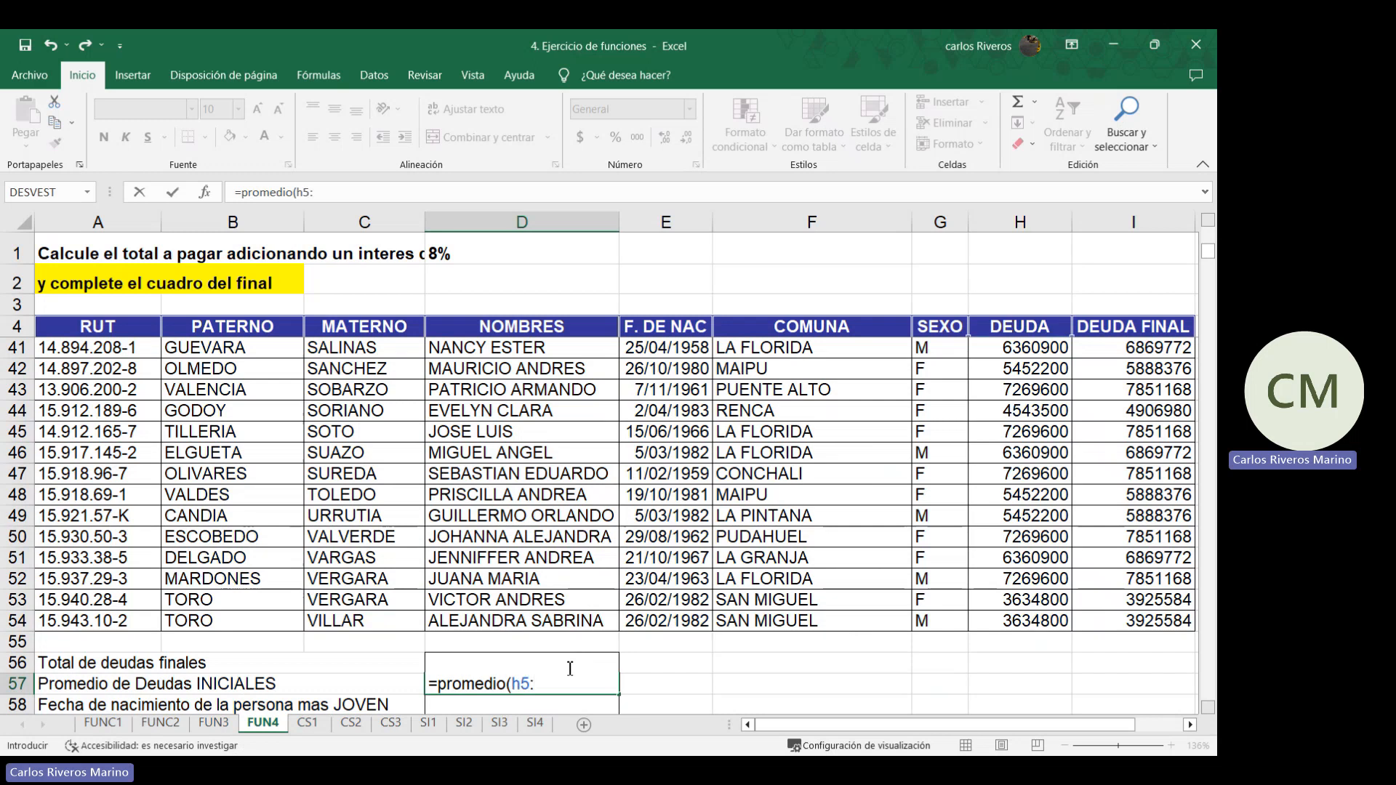
type("h54")
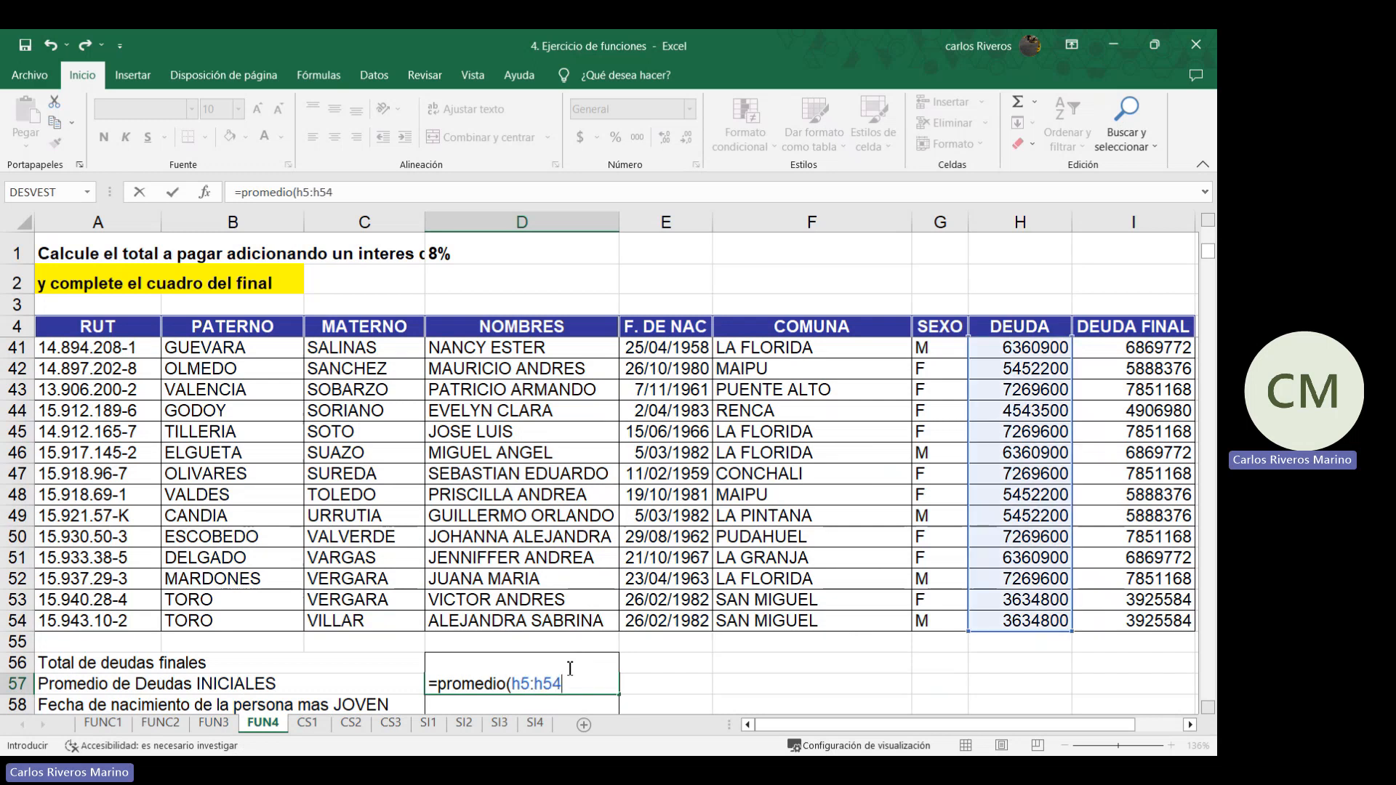
key("Return")
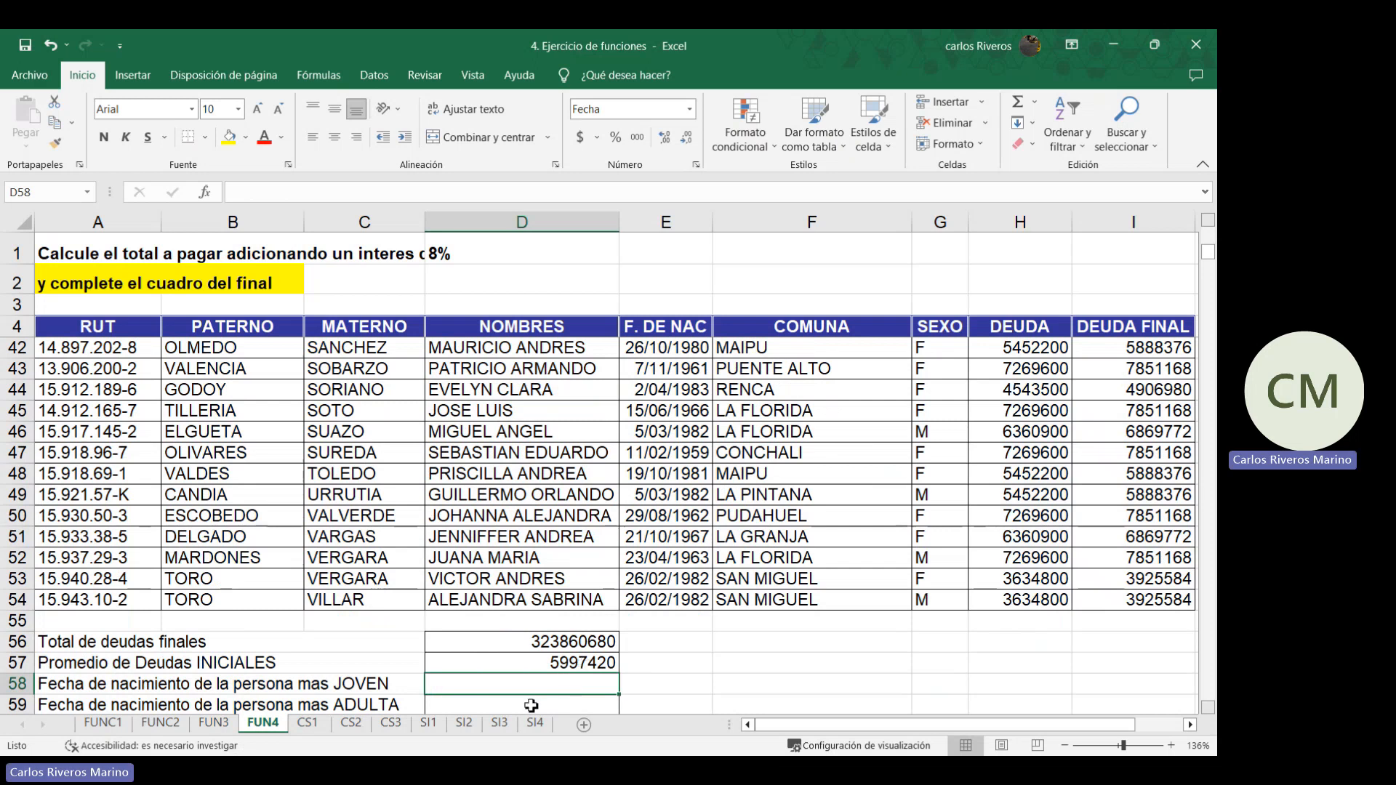
Find the youngest person's birth date in cell D58 with the MAX function over E5:E54, and check the formula against the date column
type("=")
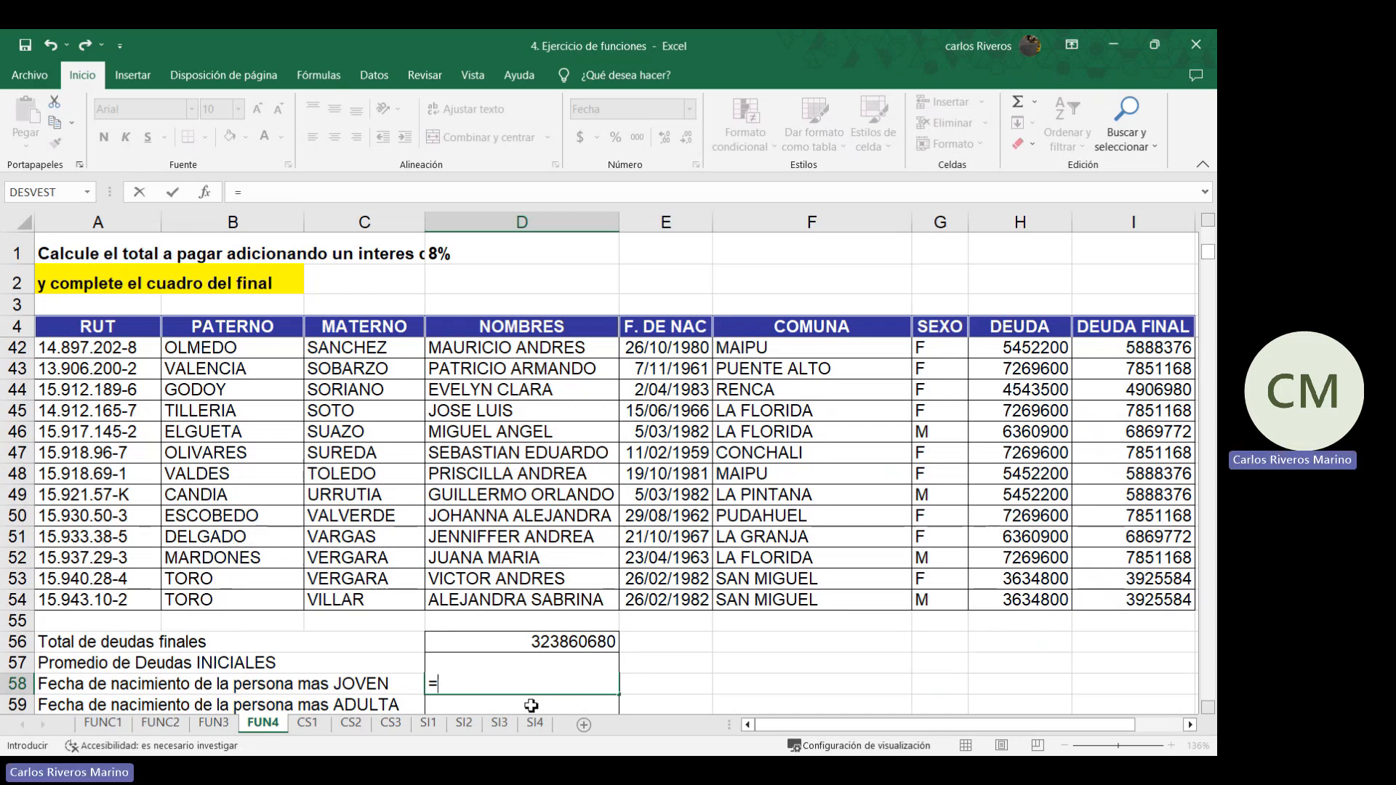
type("max(e5")
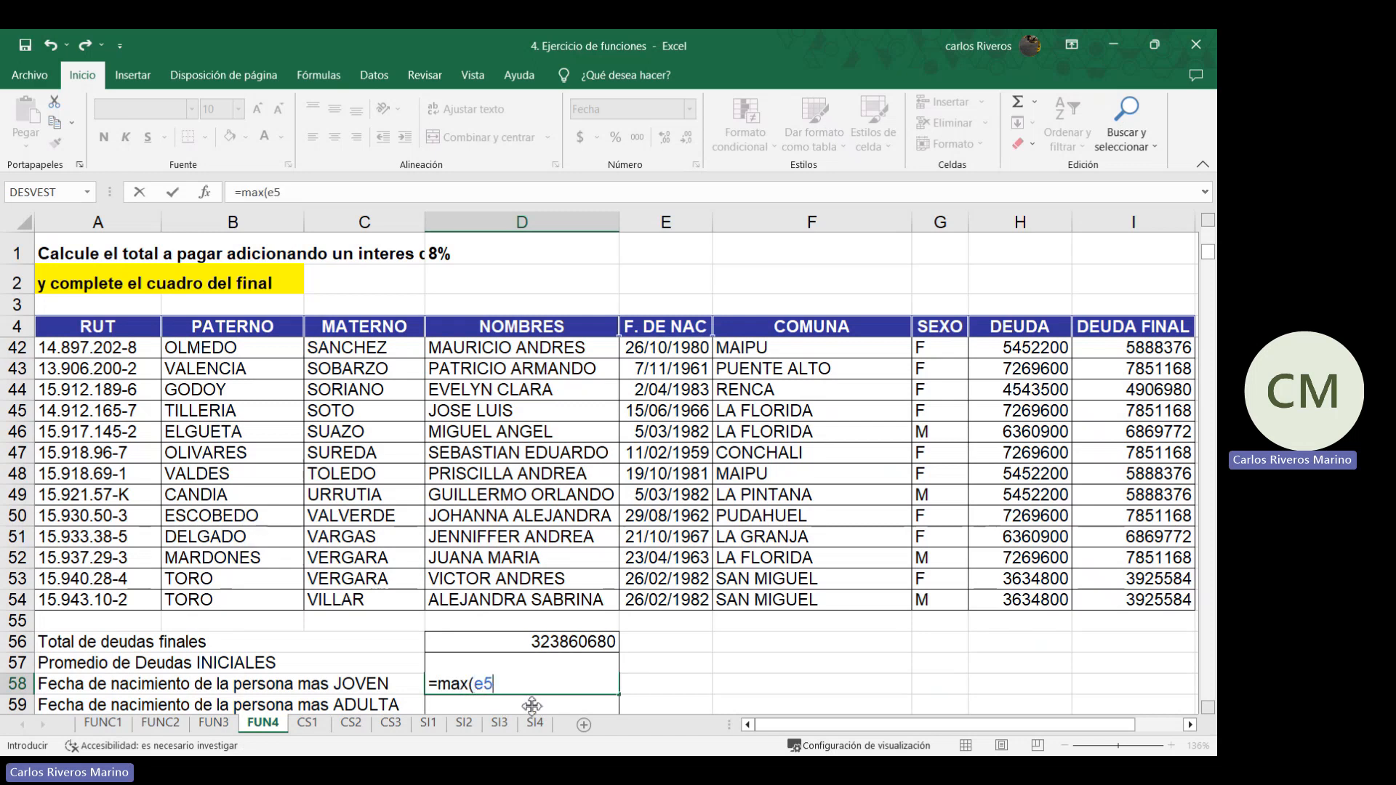
type(":e54")
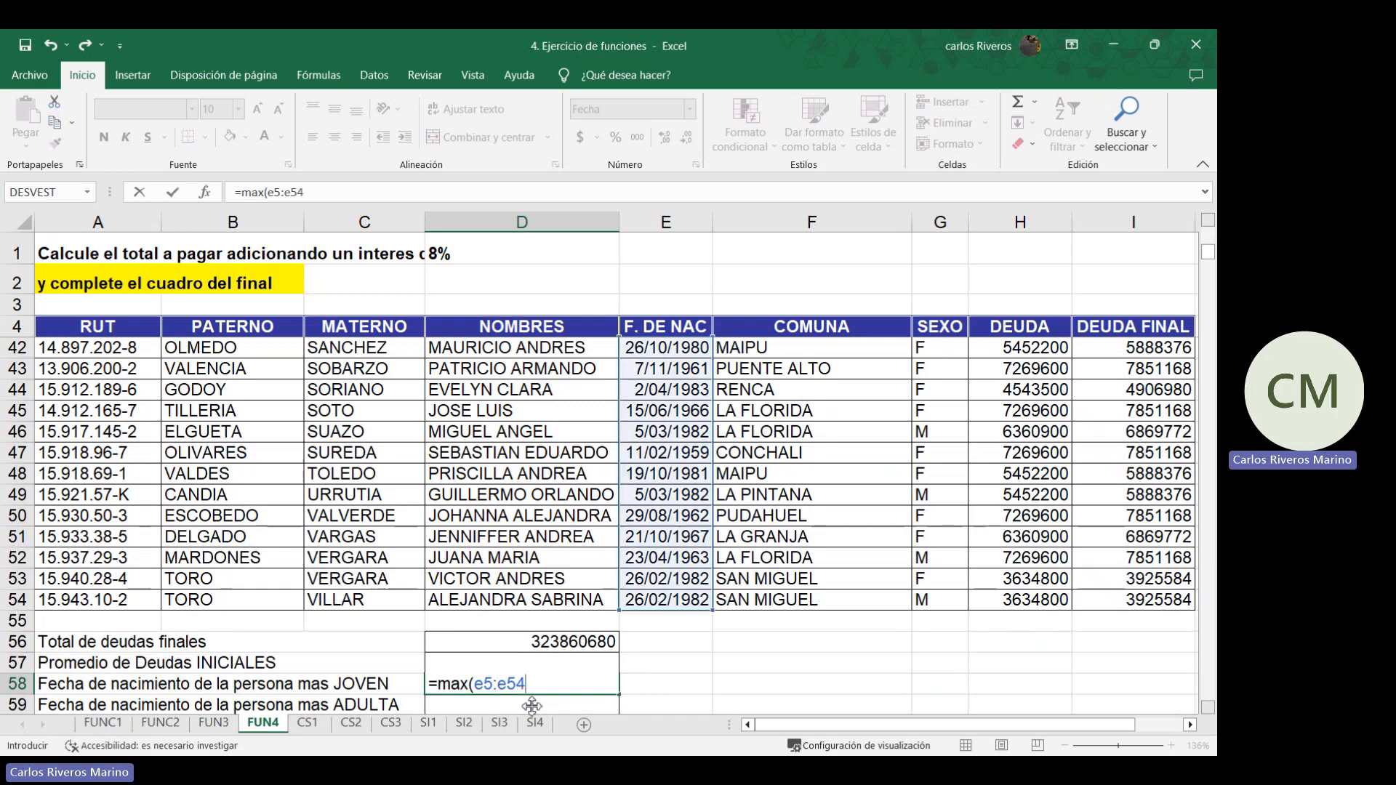
type(")")
key("Return")
key("Up")
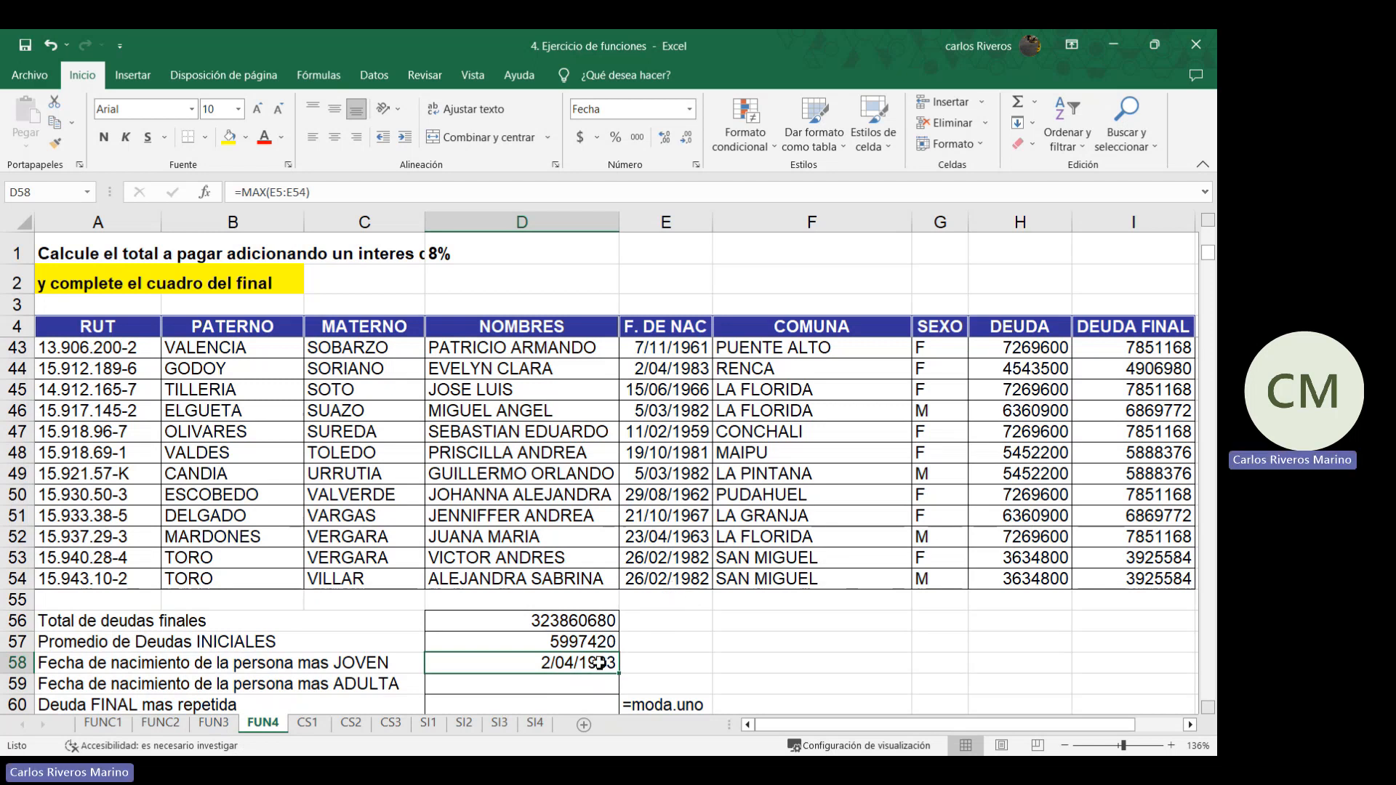
scroll(692, 616, "up", 3)
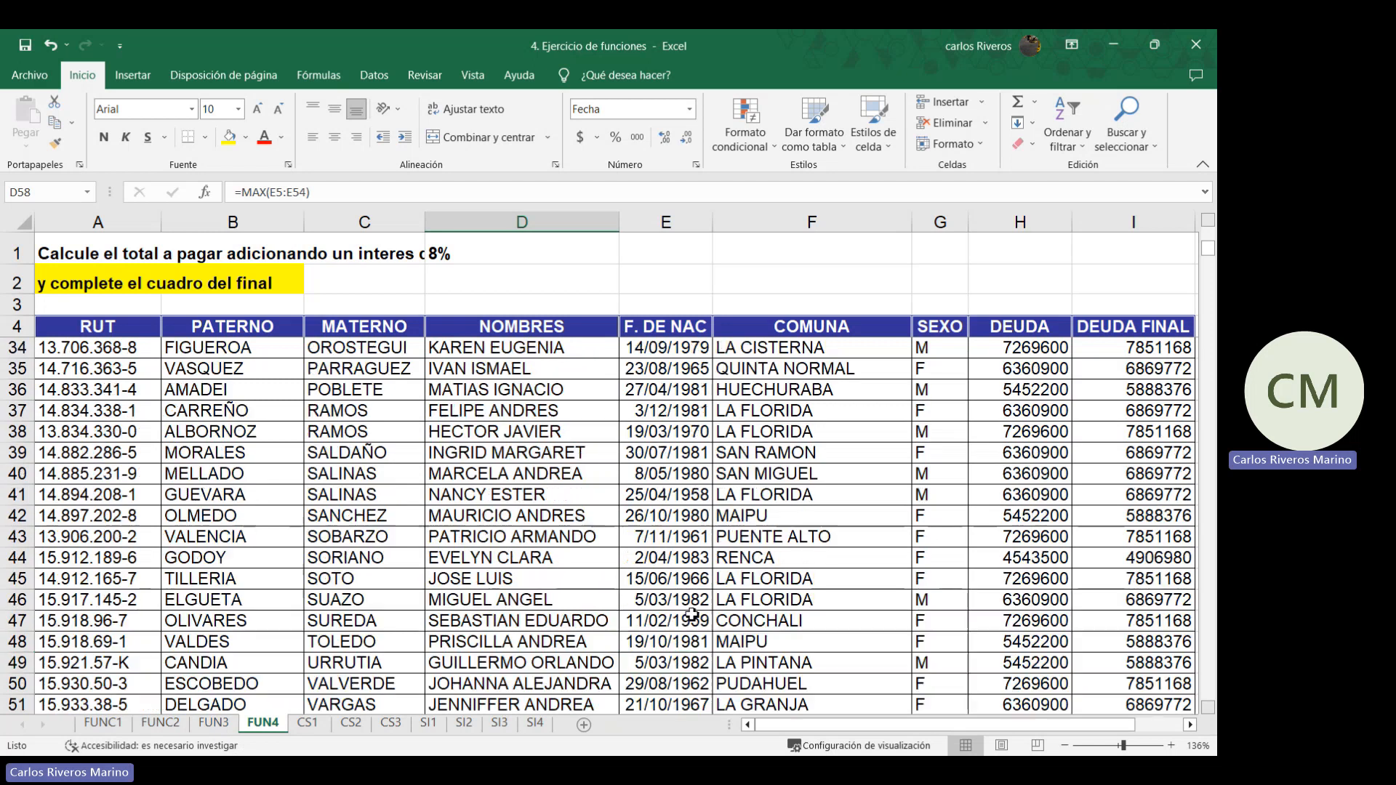
scroll(692, 616, "up", 3)
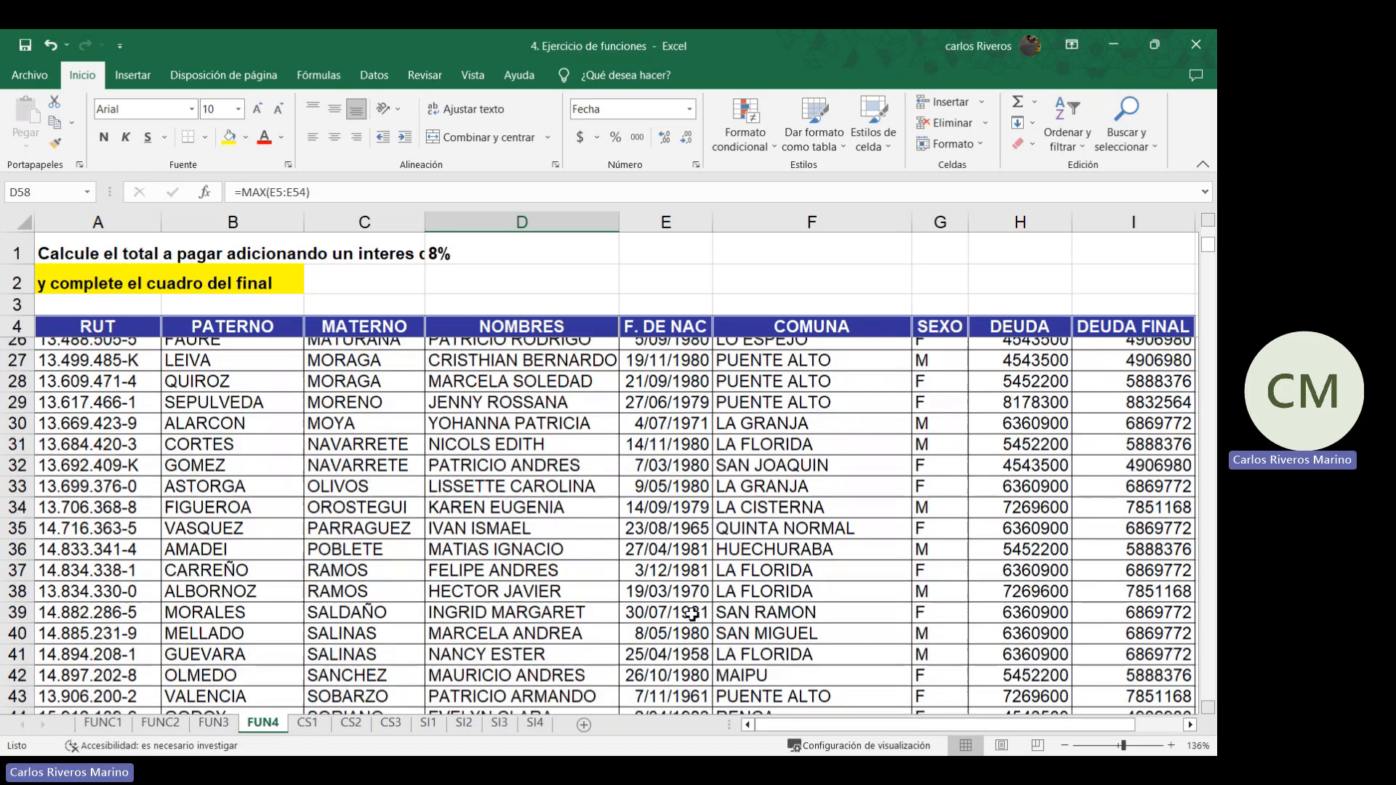
scroll(692, 616, "down", 6)
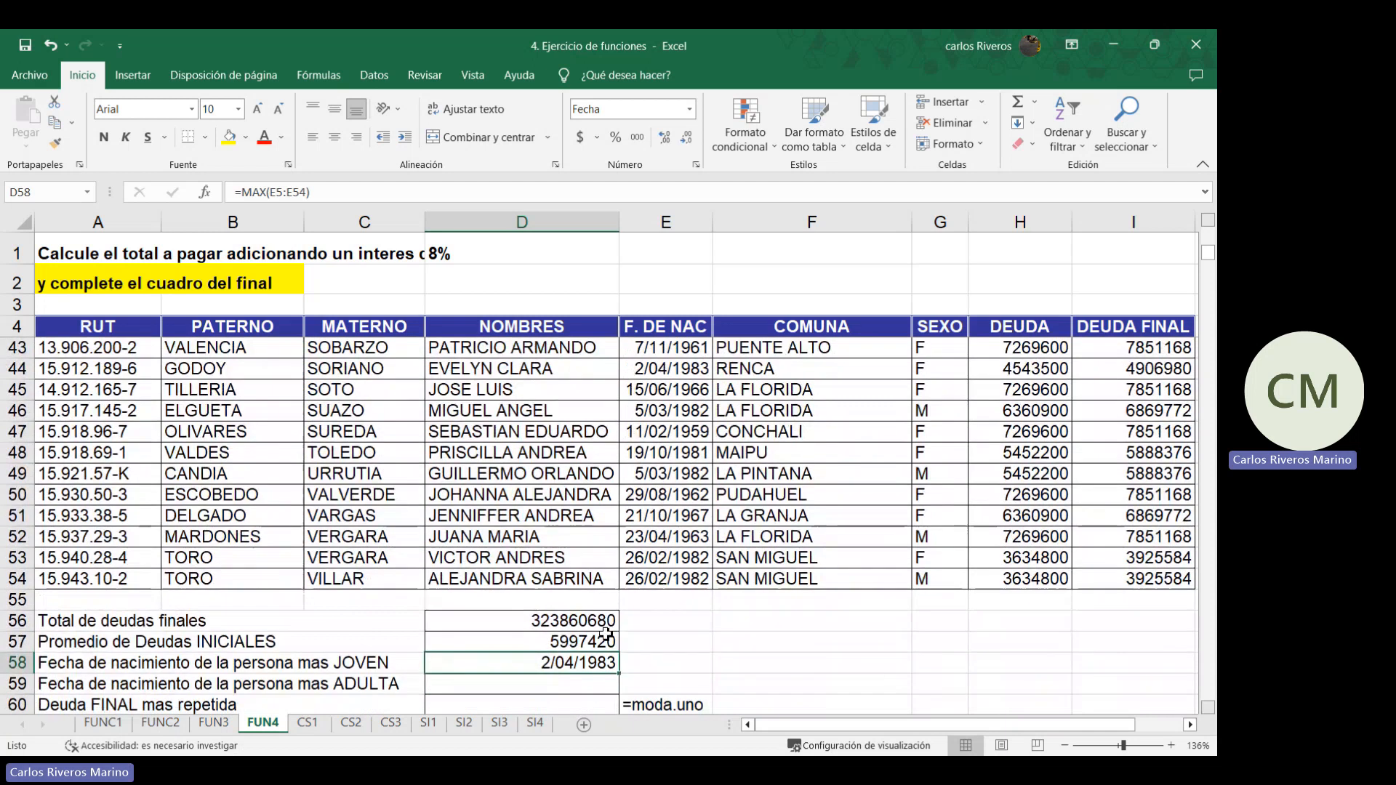
double_click(505, 665)
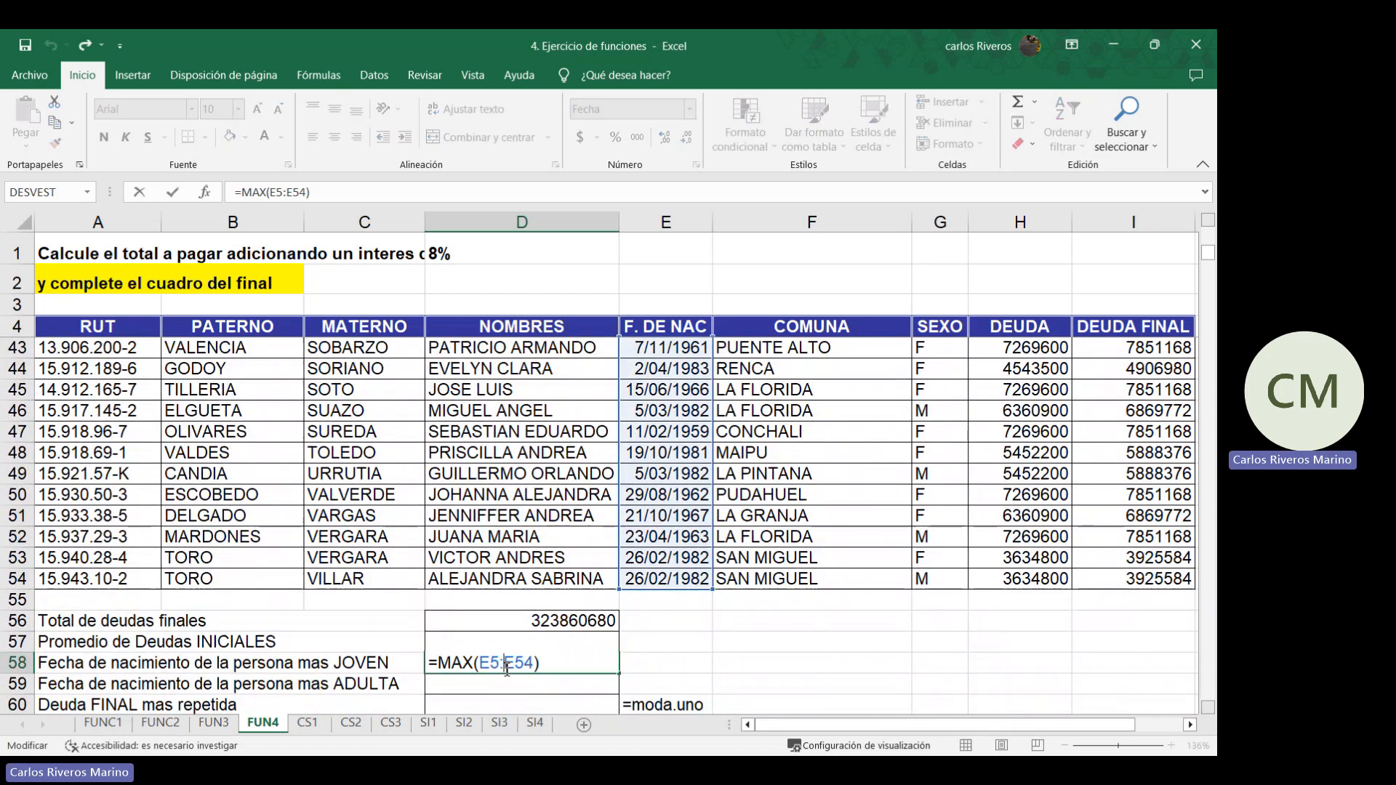
key("Return")
Find the oldest person's birth date in cell D59 with the MIN function over the range E5:E54
double_click(576, 687)
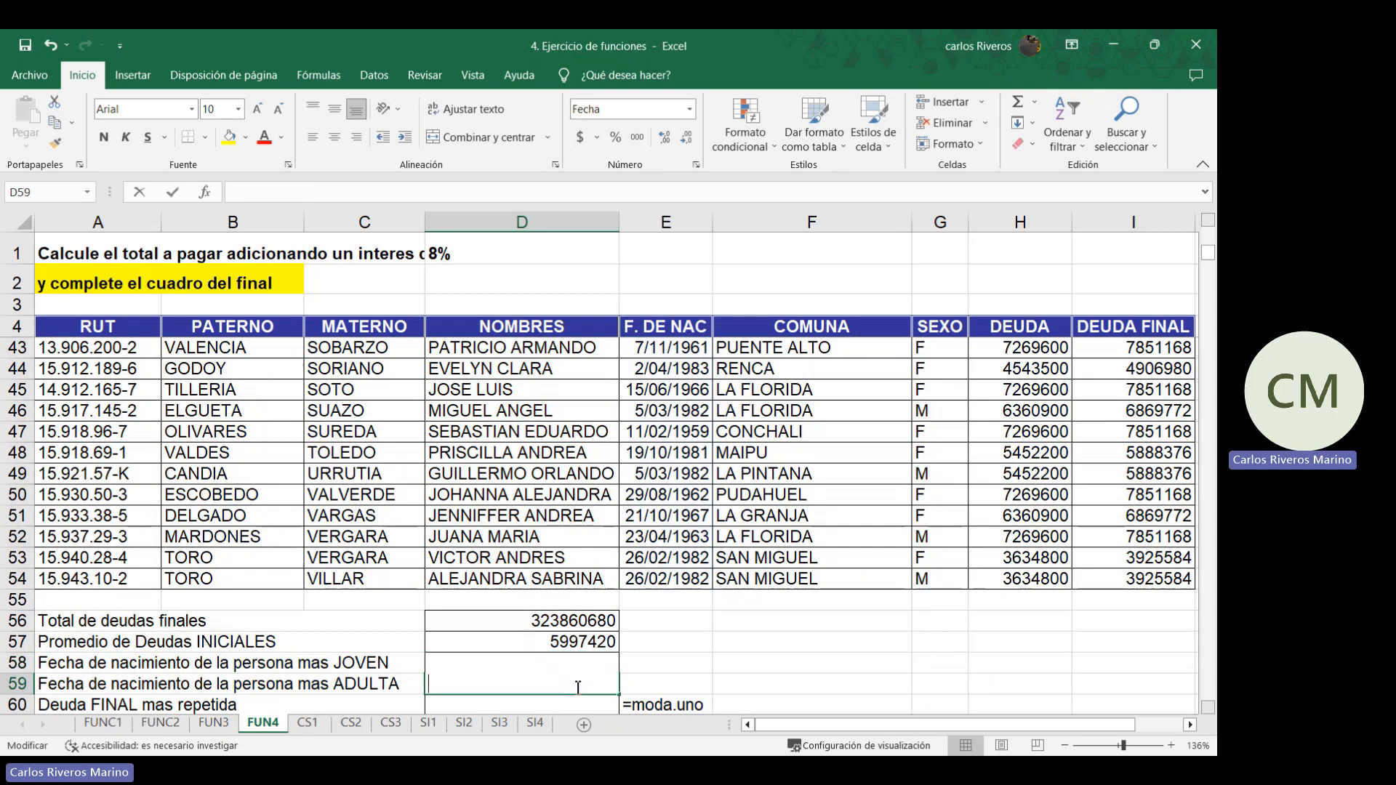
type("=")
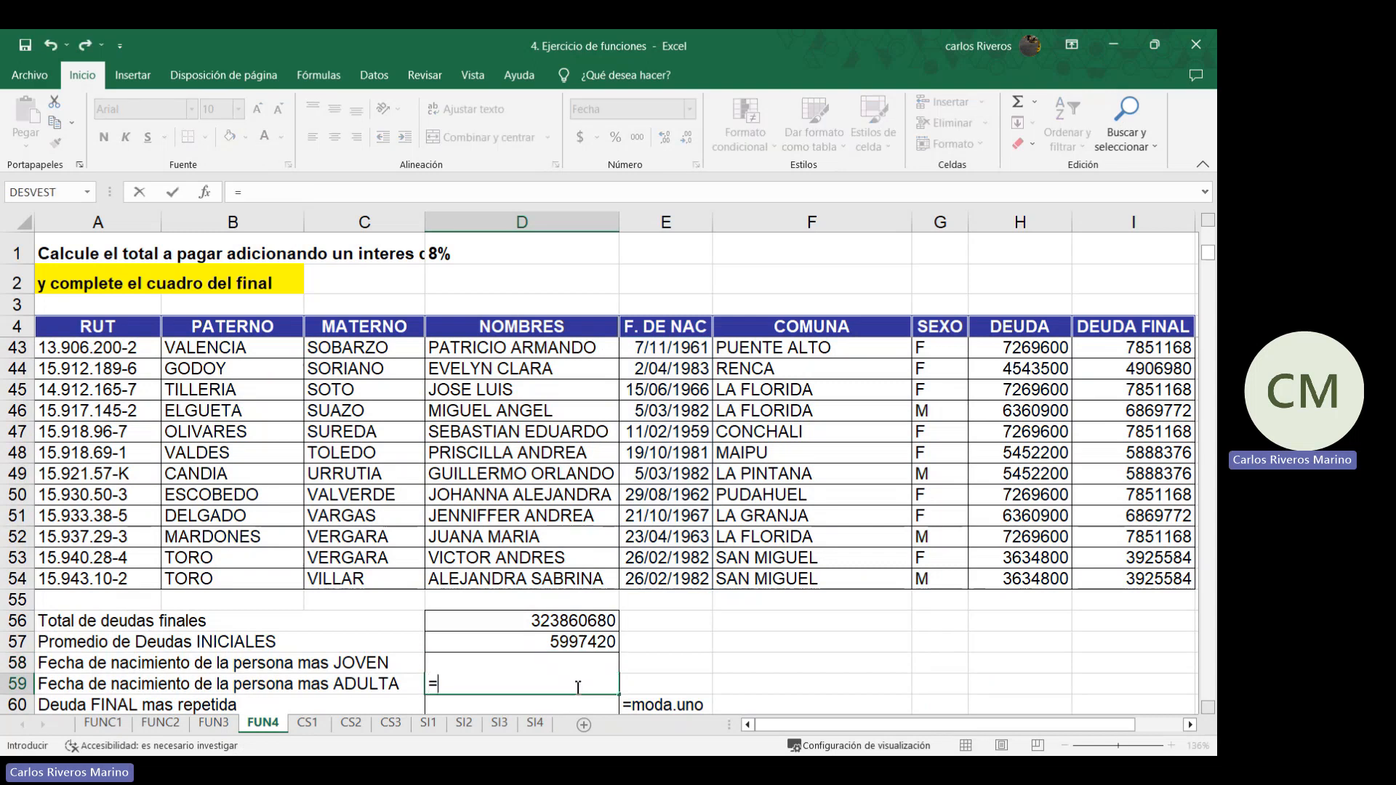
type("min(")
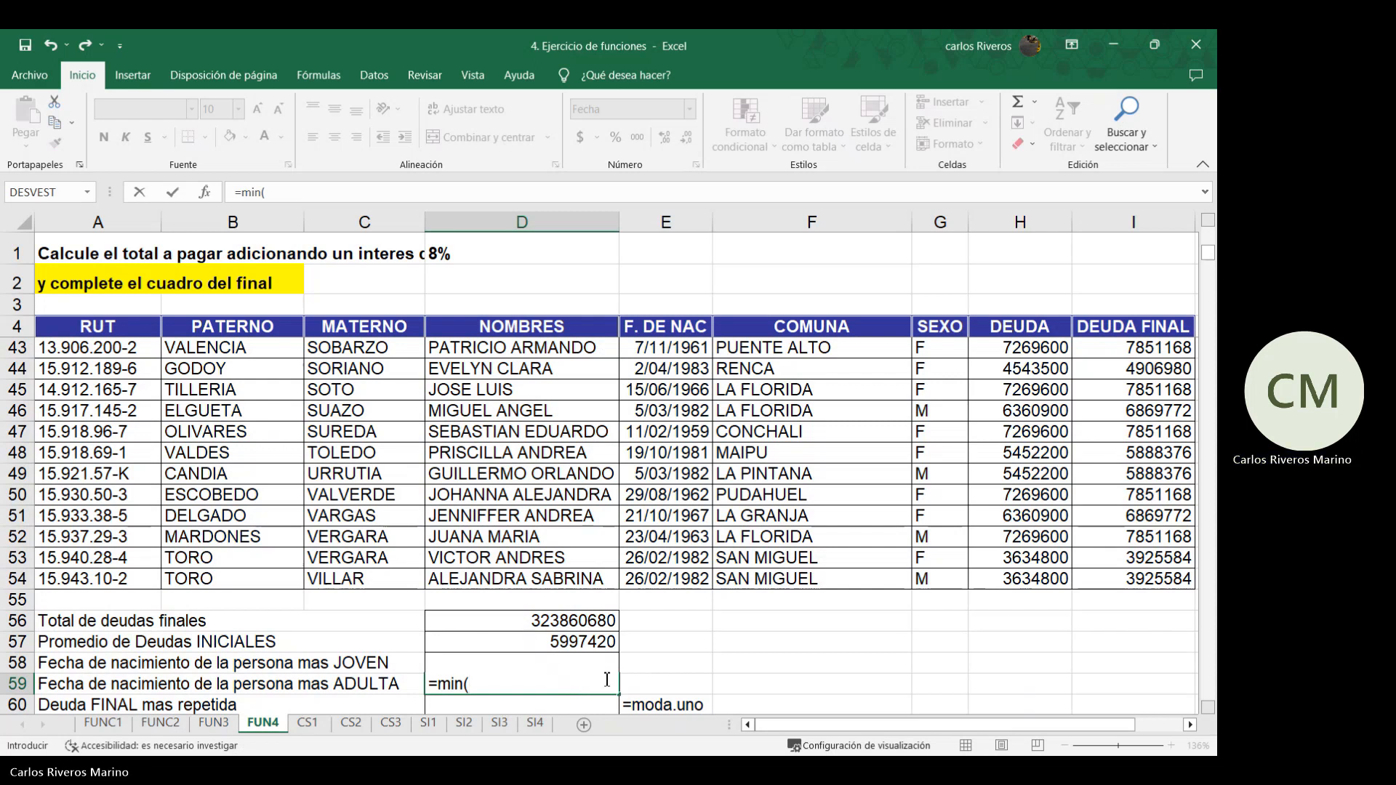
type("e5:")
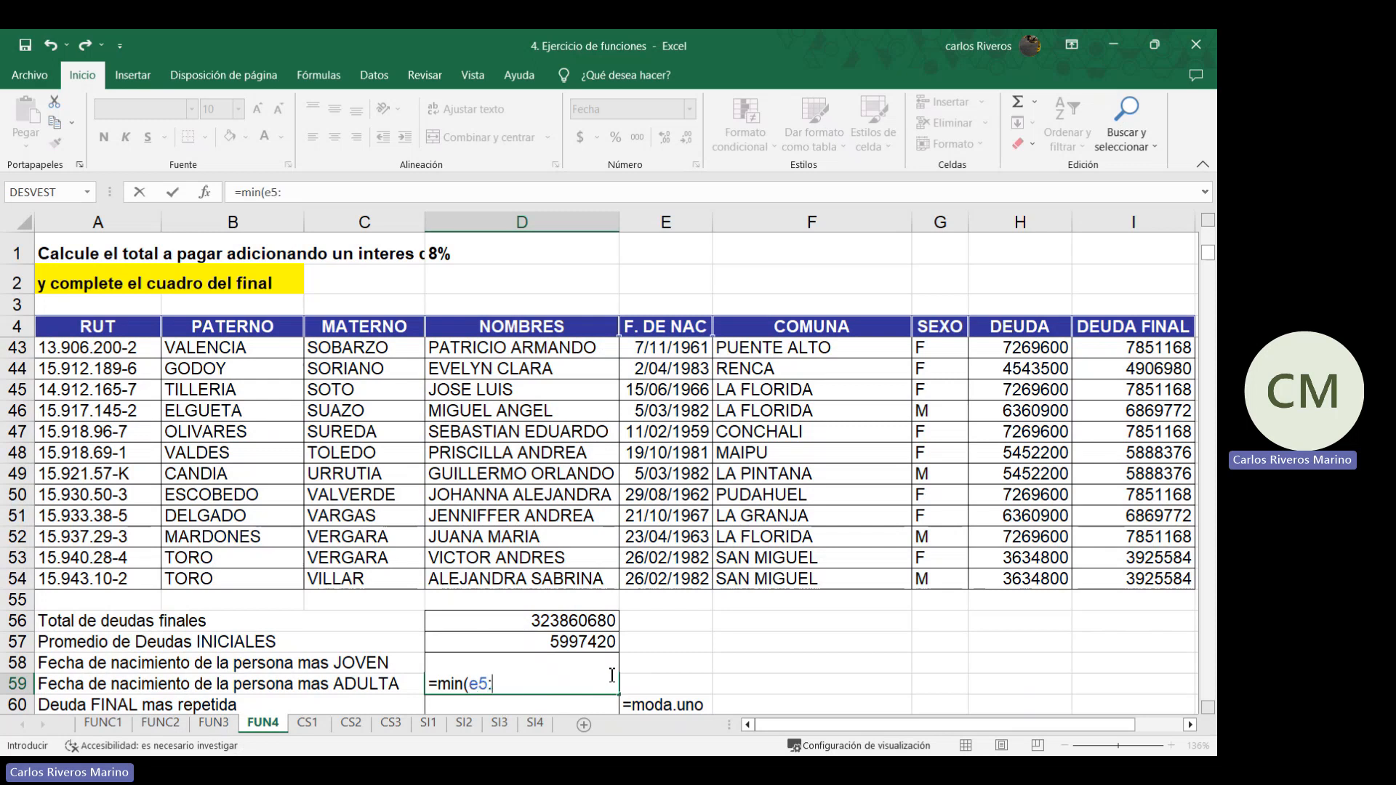
type("e54)")
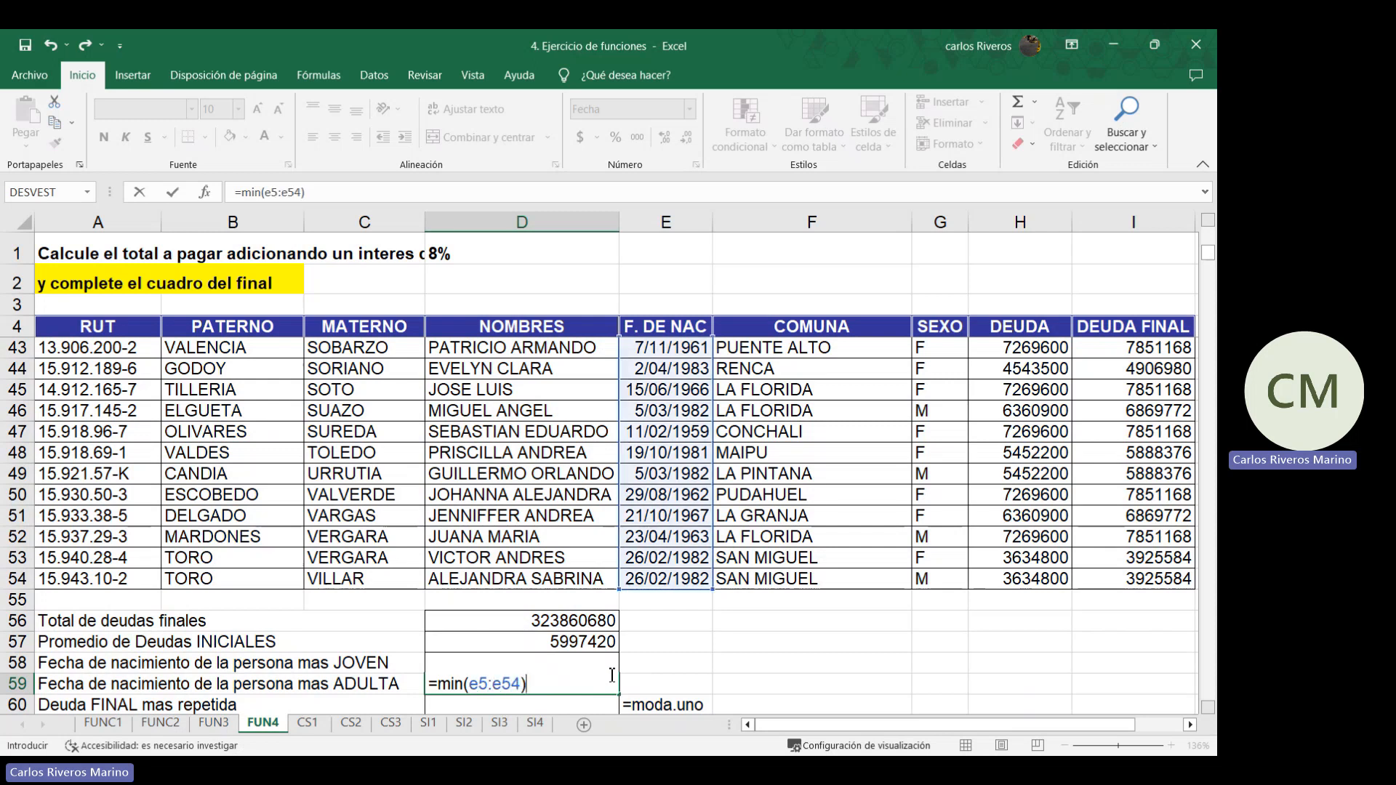
key("Return")
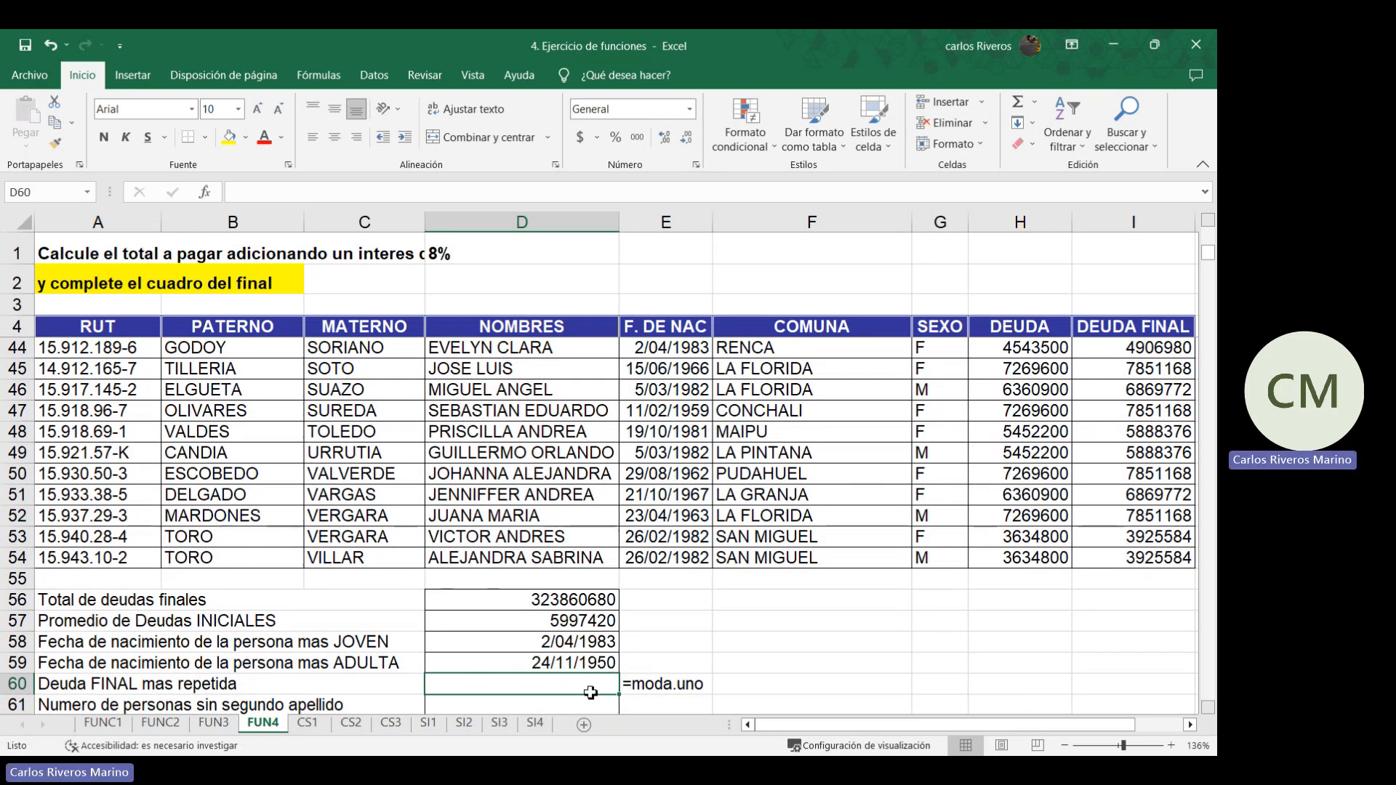
Find the most repeated final debt in cell D60 with the MODA.UNO function over the range I5:I54
type("=")
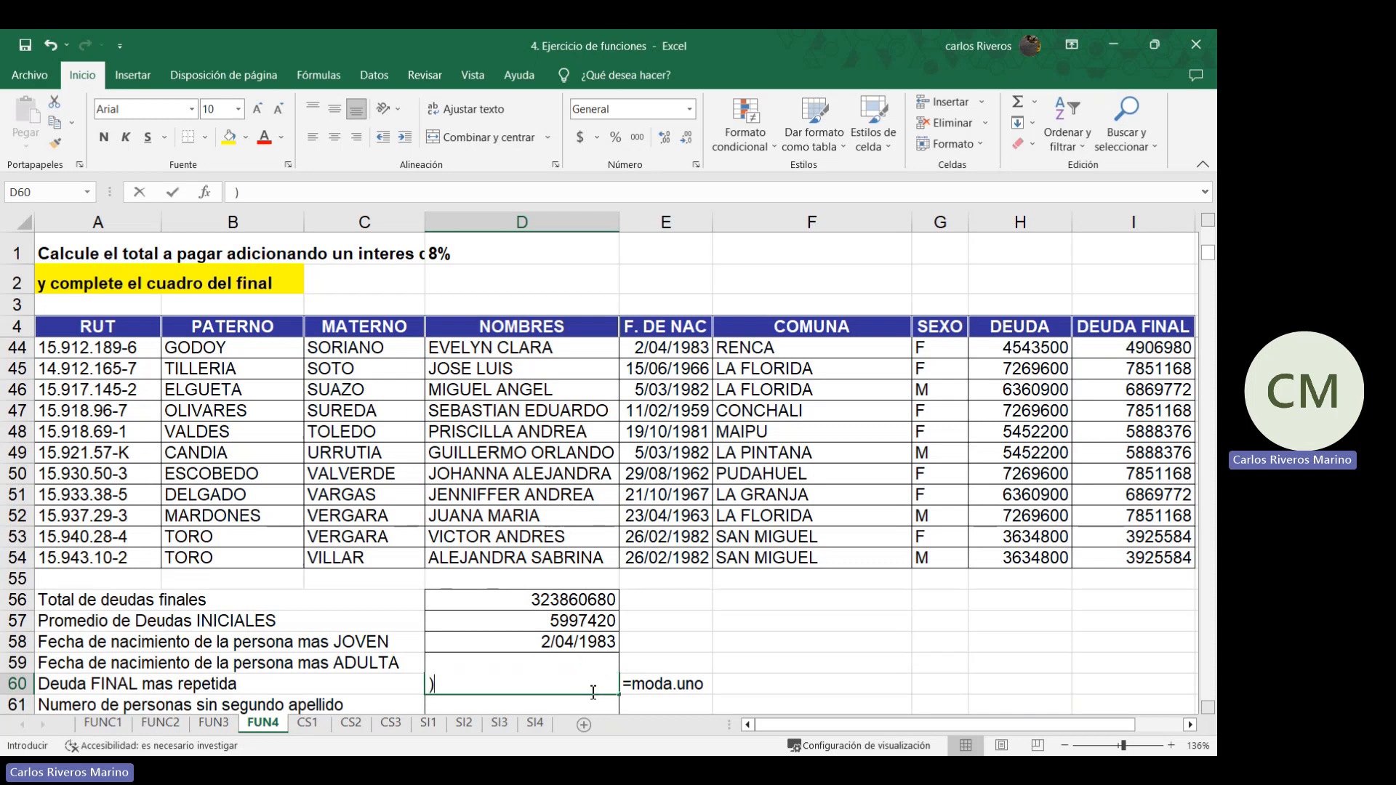
type("moda.uno(")
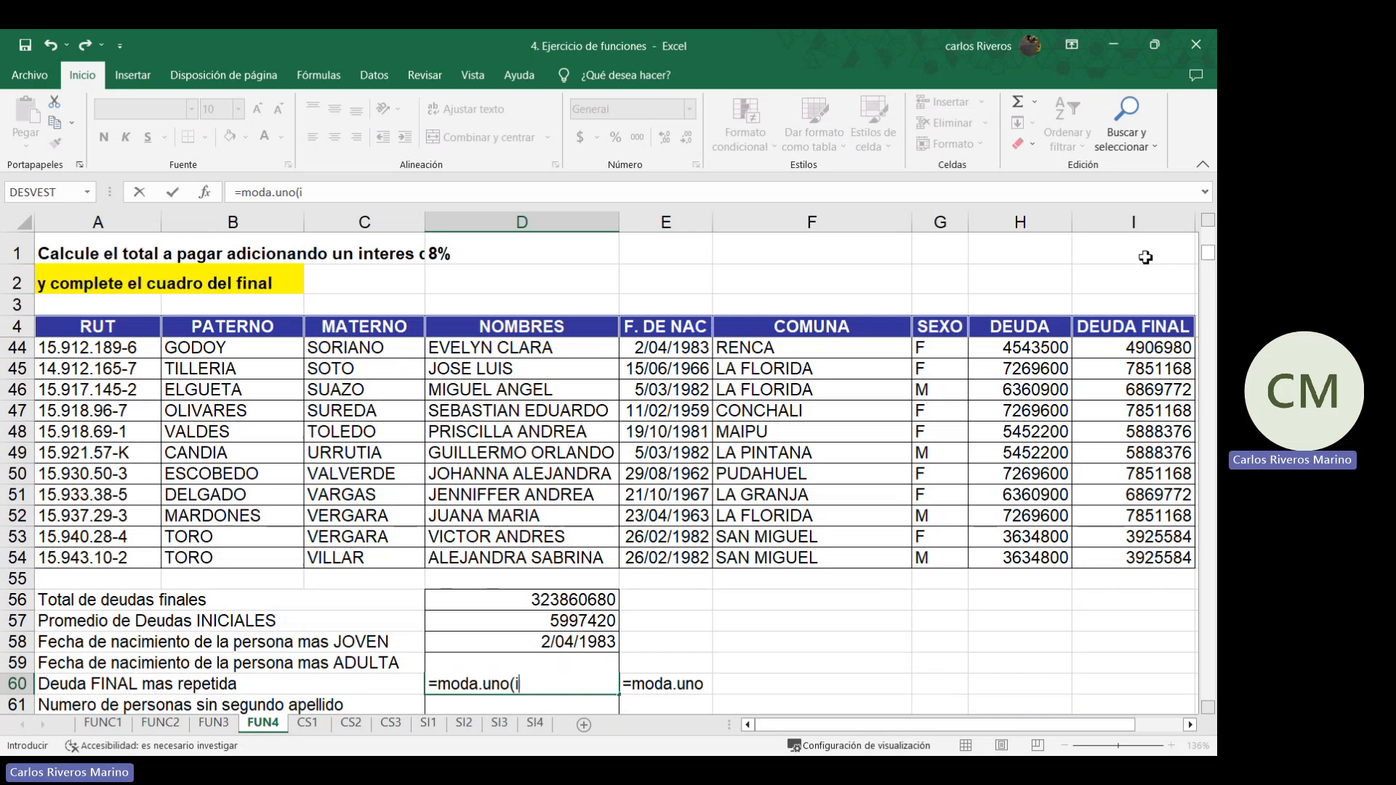
type("i5:i54)")
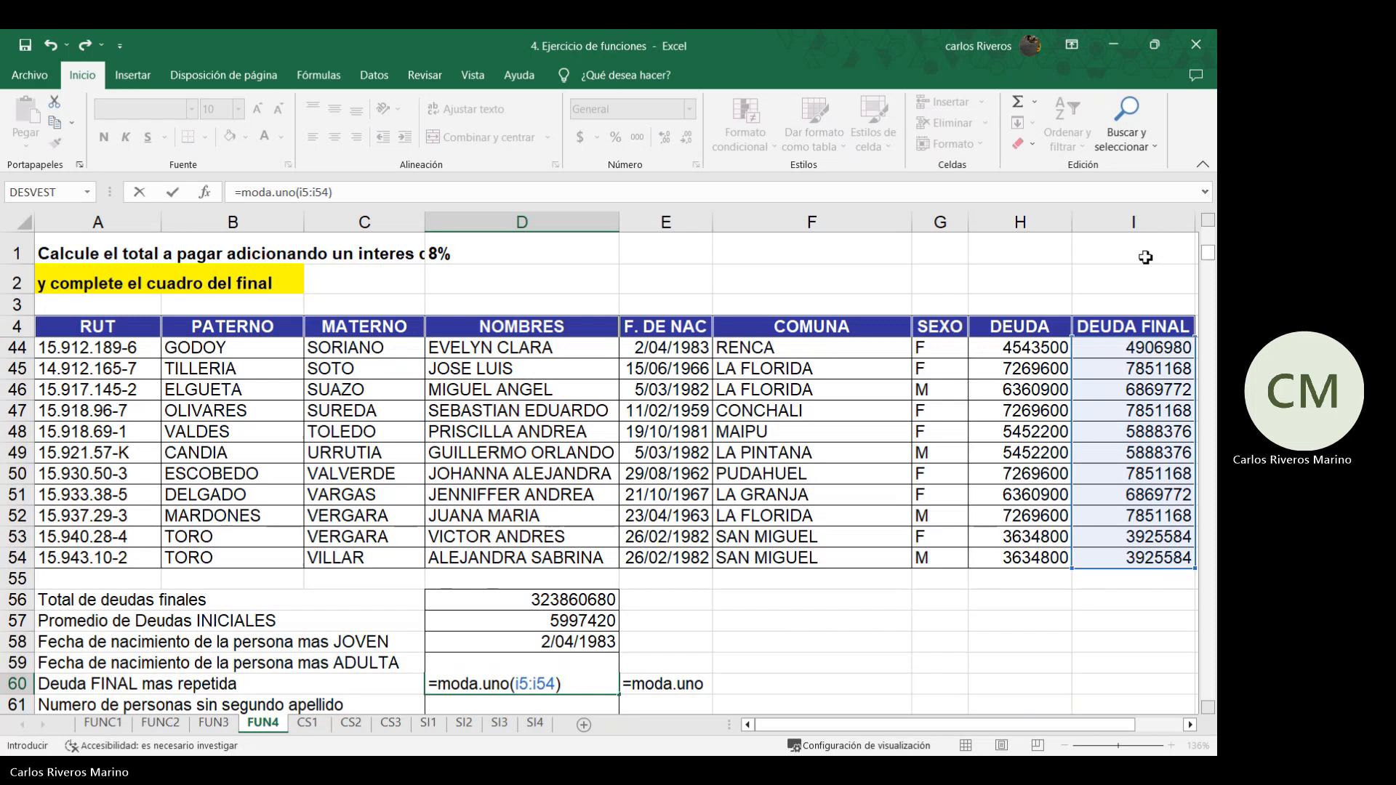
key("Return")
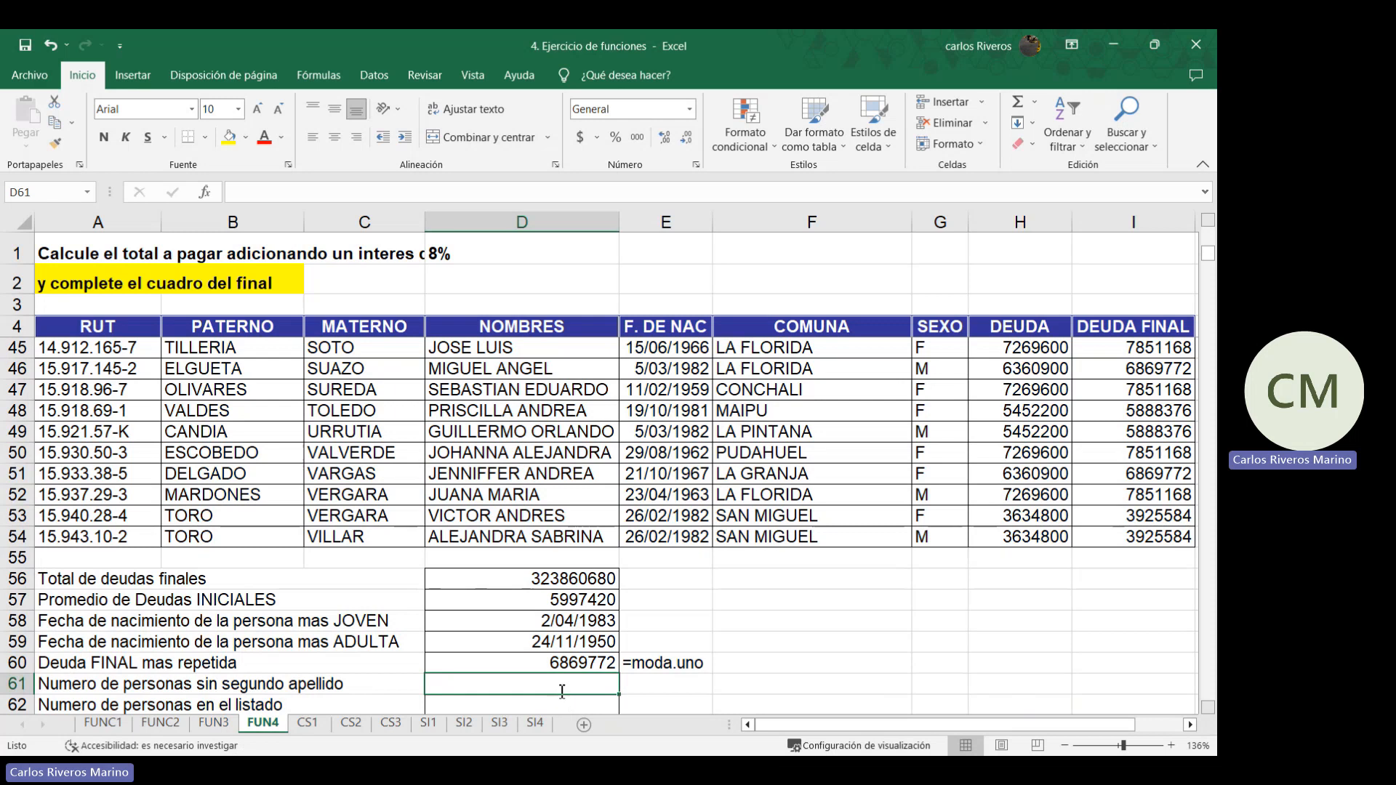
Count the people without a second surname in cell D61 with the CONTAR.BLANCO function over C4:C54, and check the formula's range
type("=")
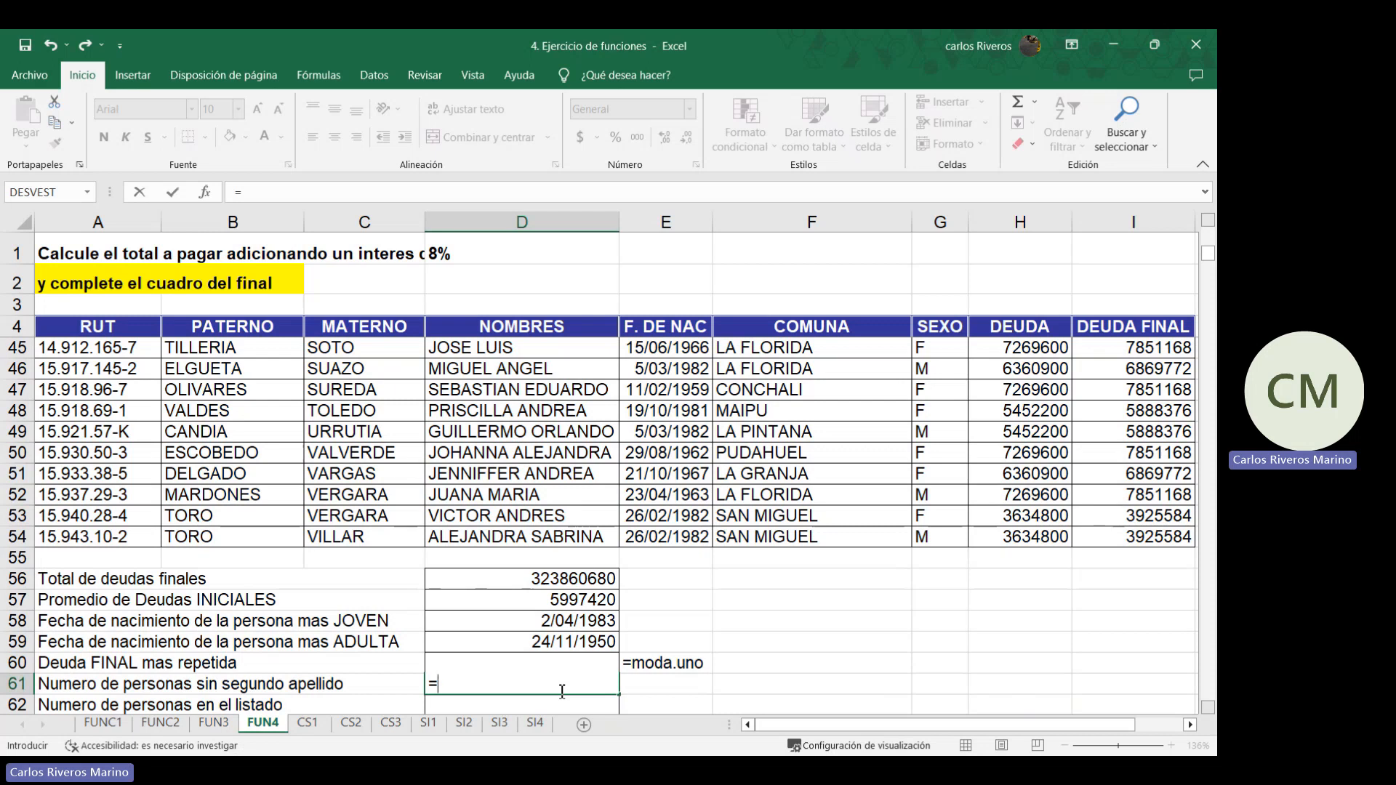
type("contar.blanc")
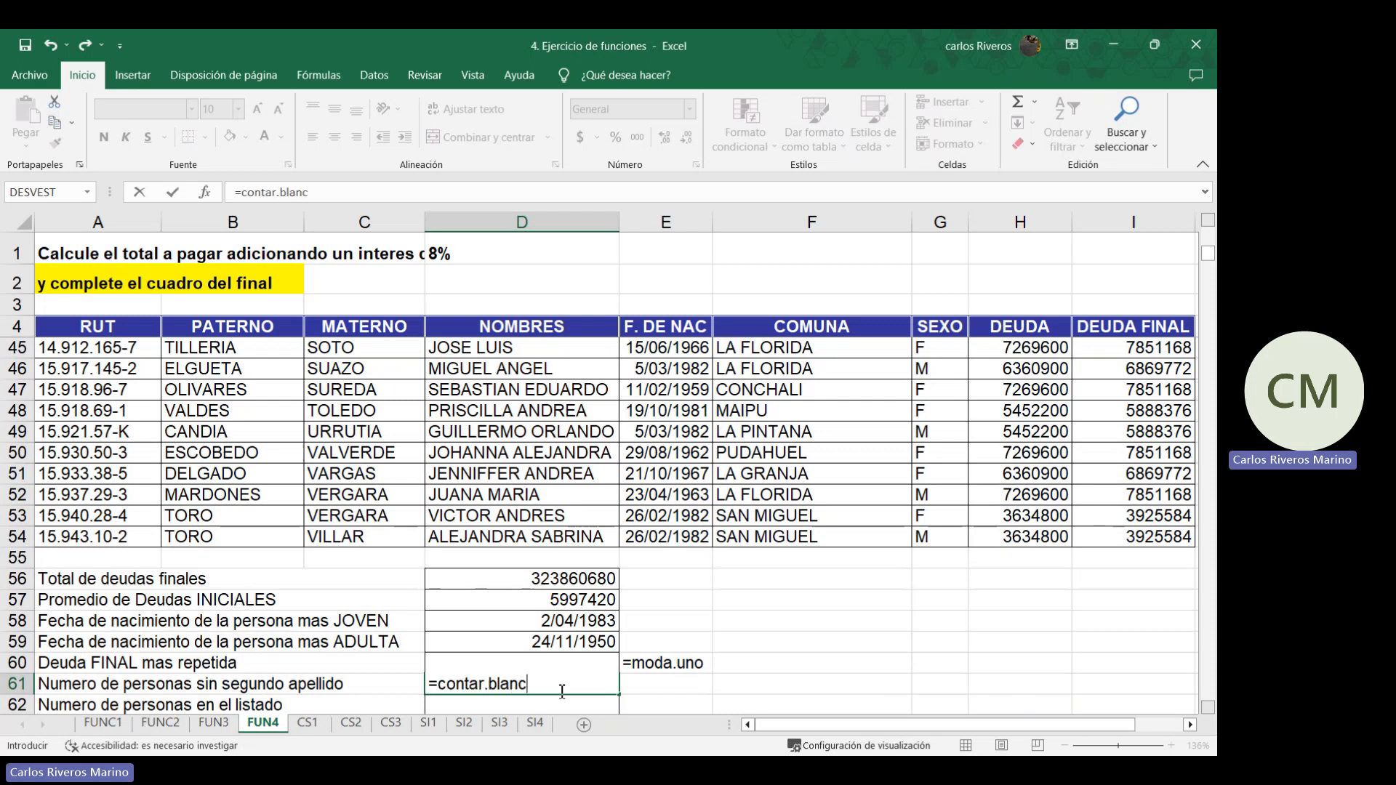
type("o(c4:c")
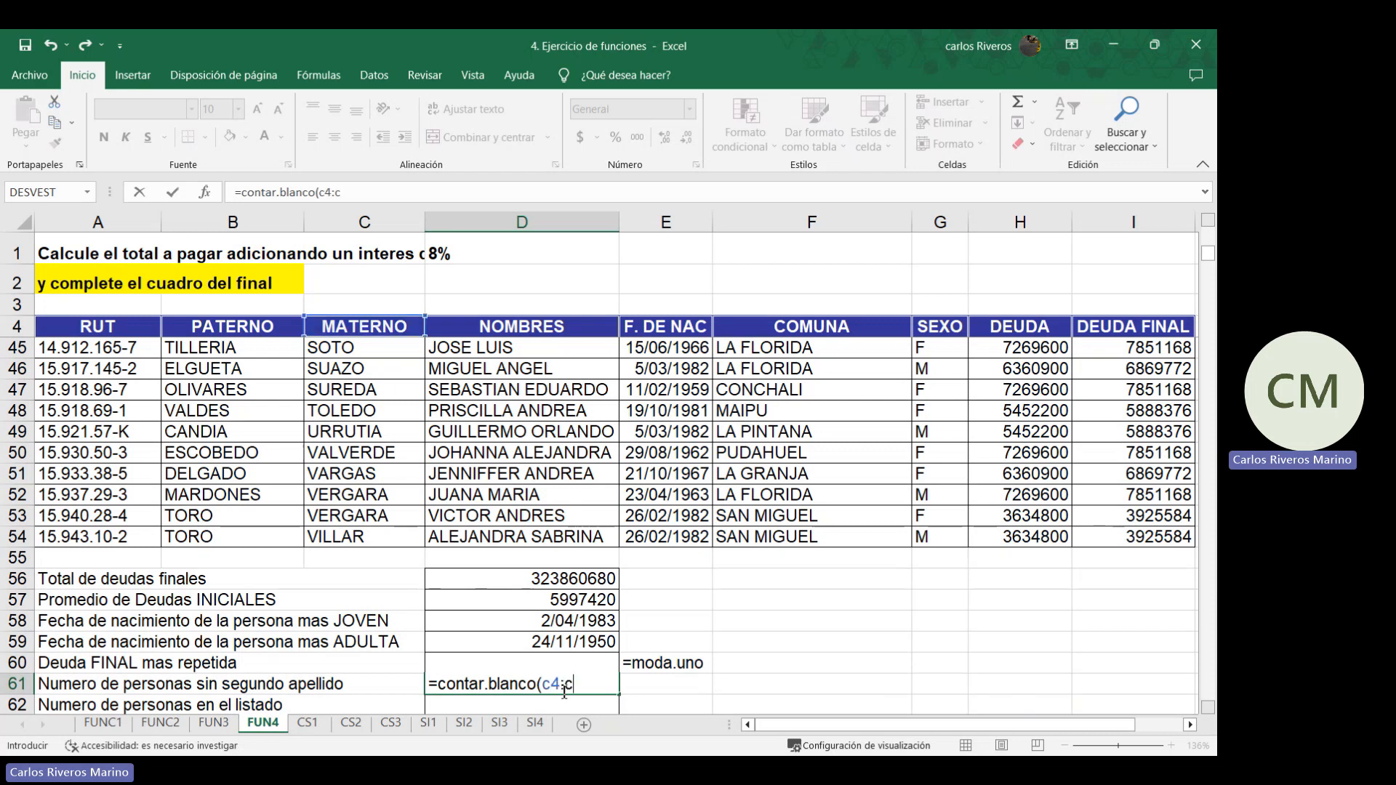
type("54)")
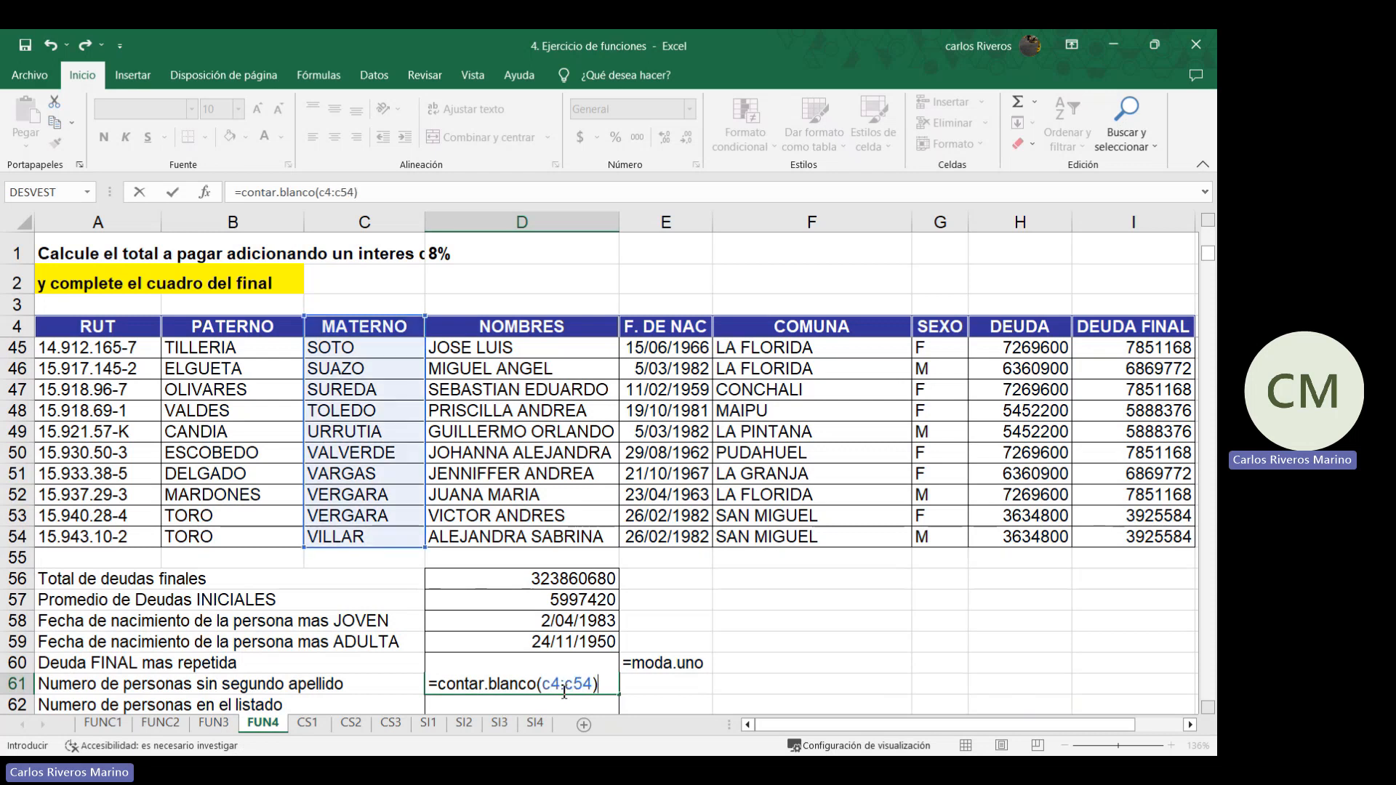
key("Return")
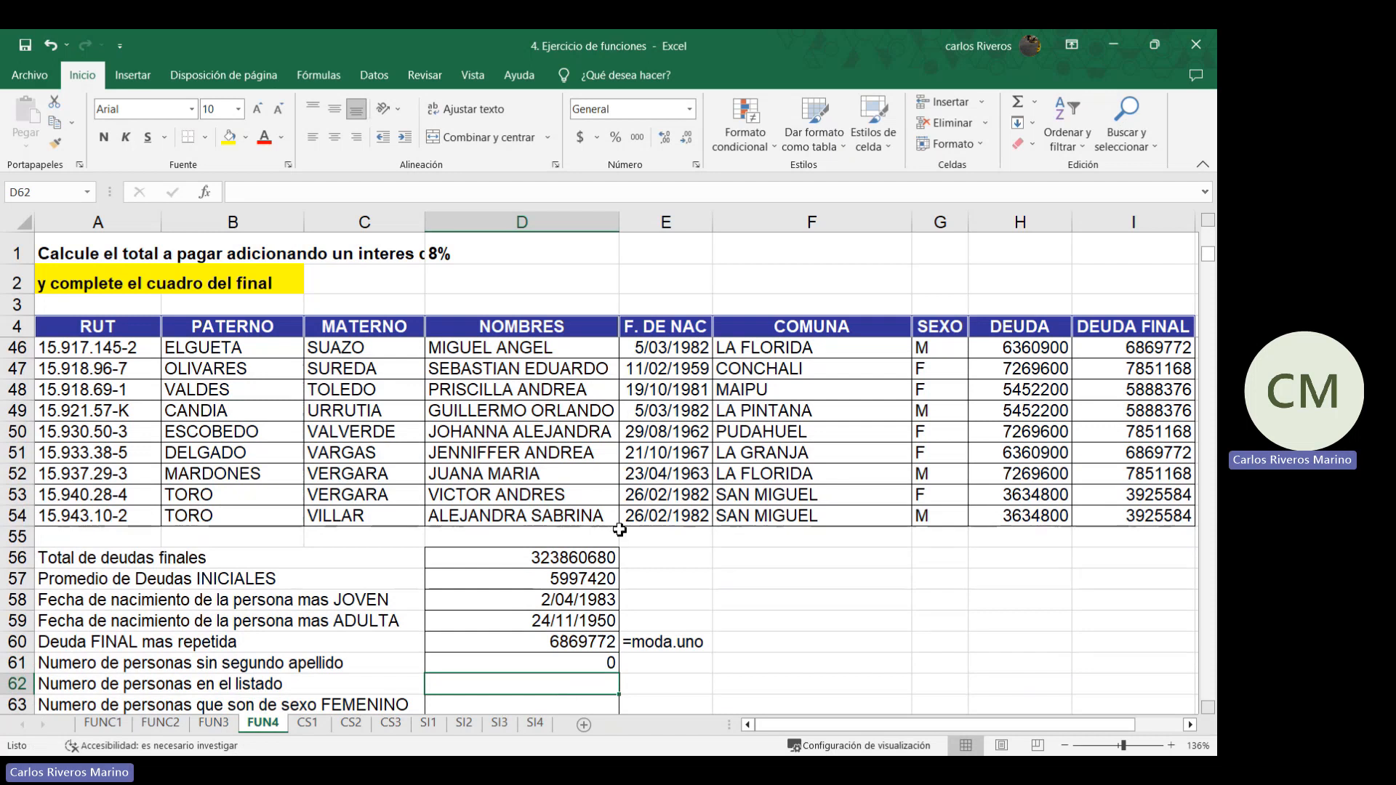
double_click(567, 670)
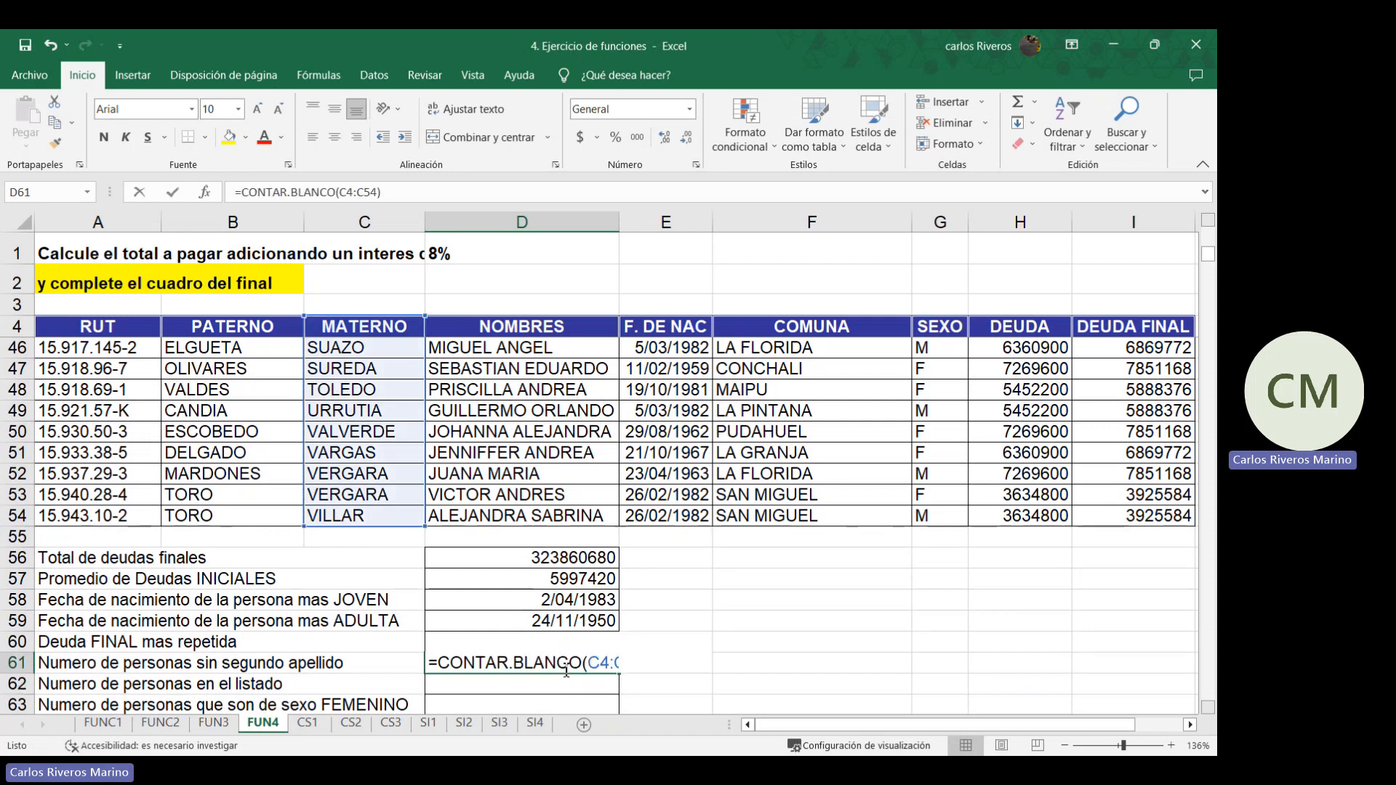
left_click(336, 446)
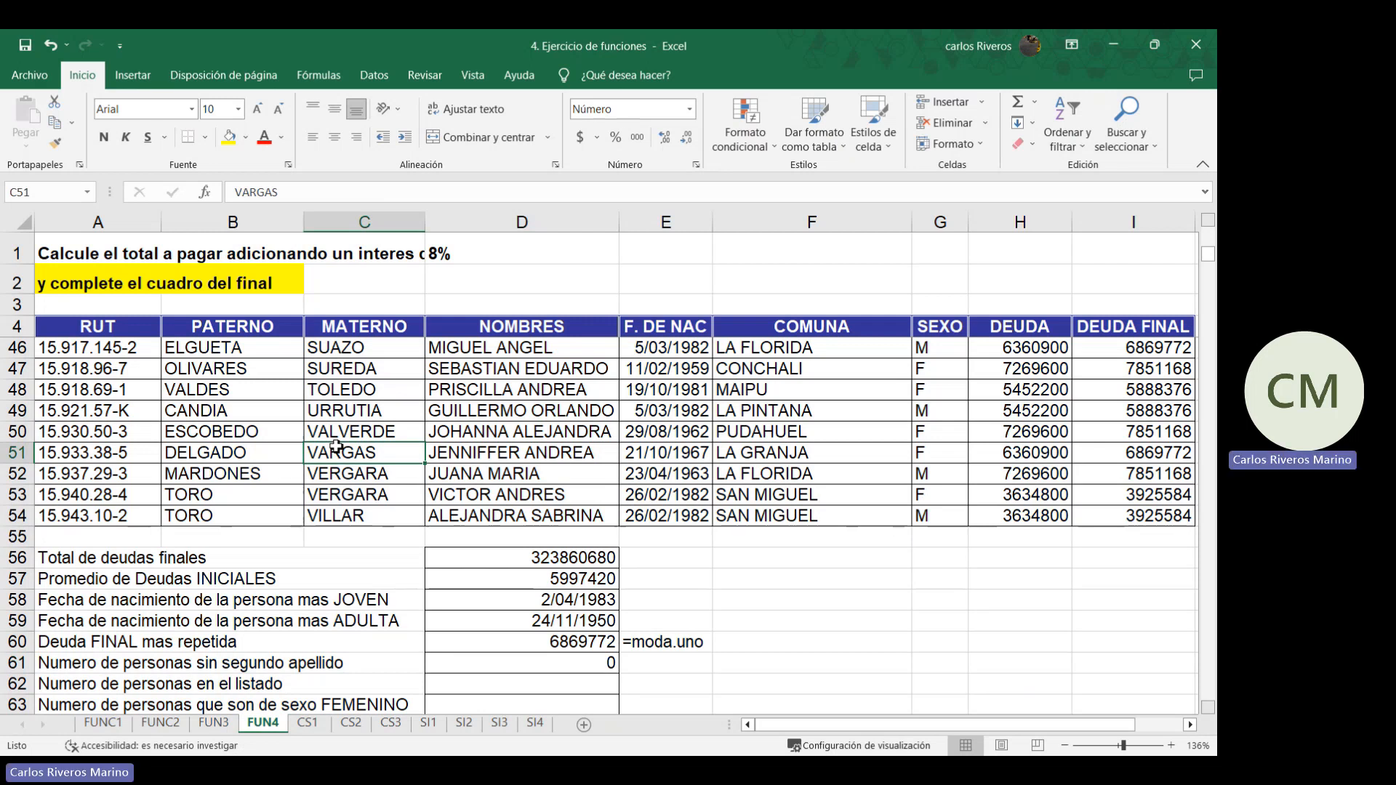
key("Down")
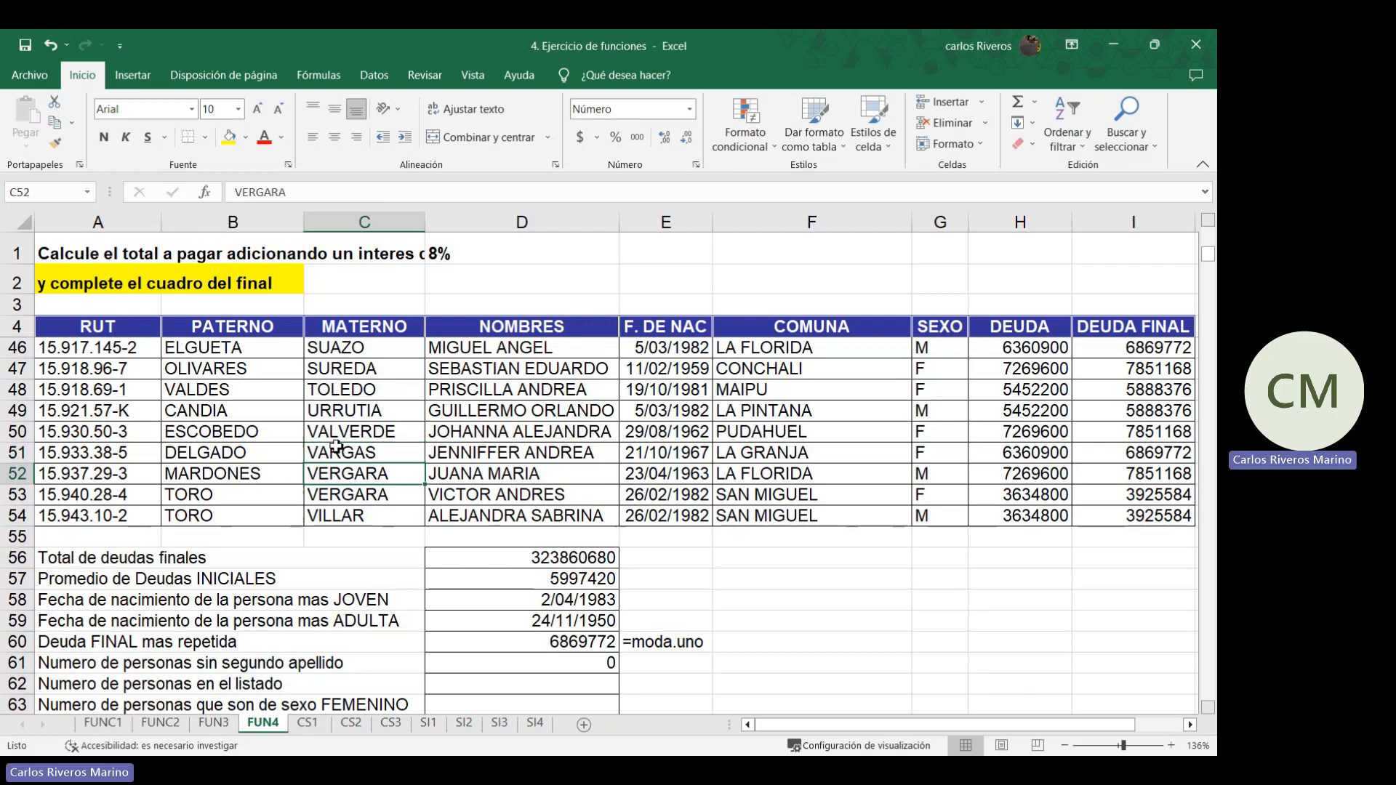
Count the people in the list in cell D62 with the CONTARA function over the range B5:B54
left_click(556, 687)
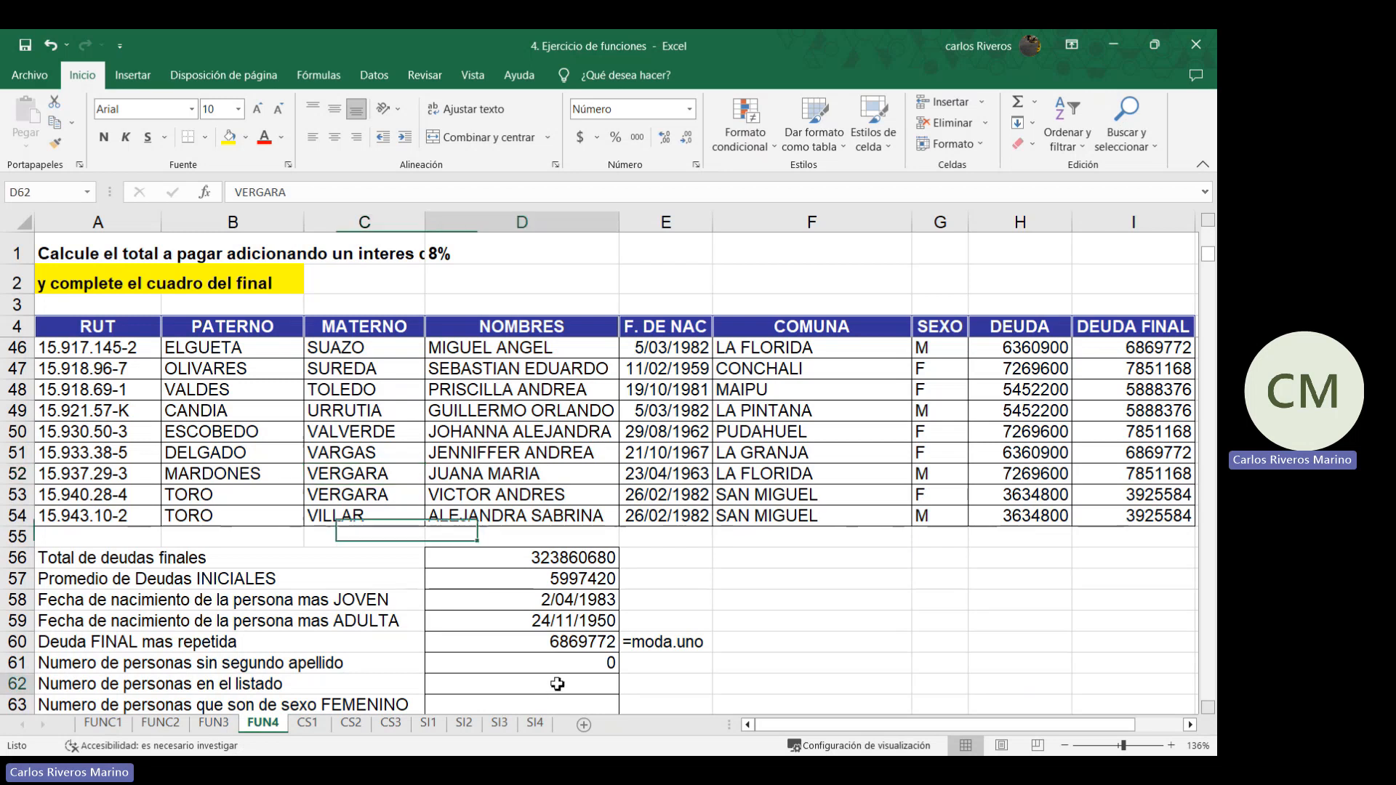
type("=")
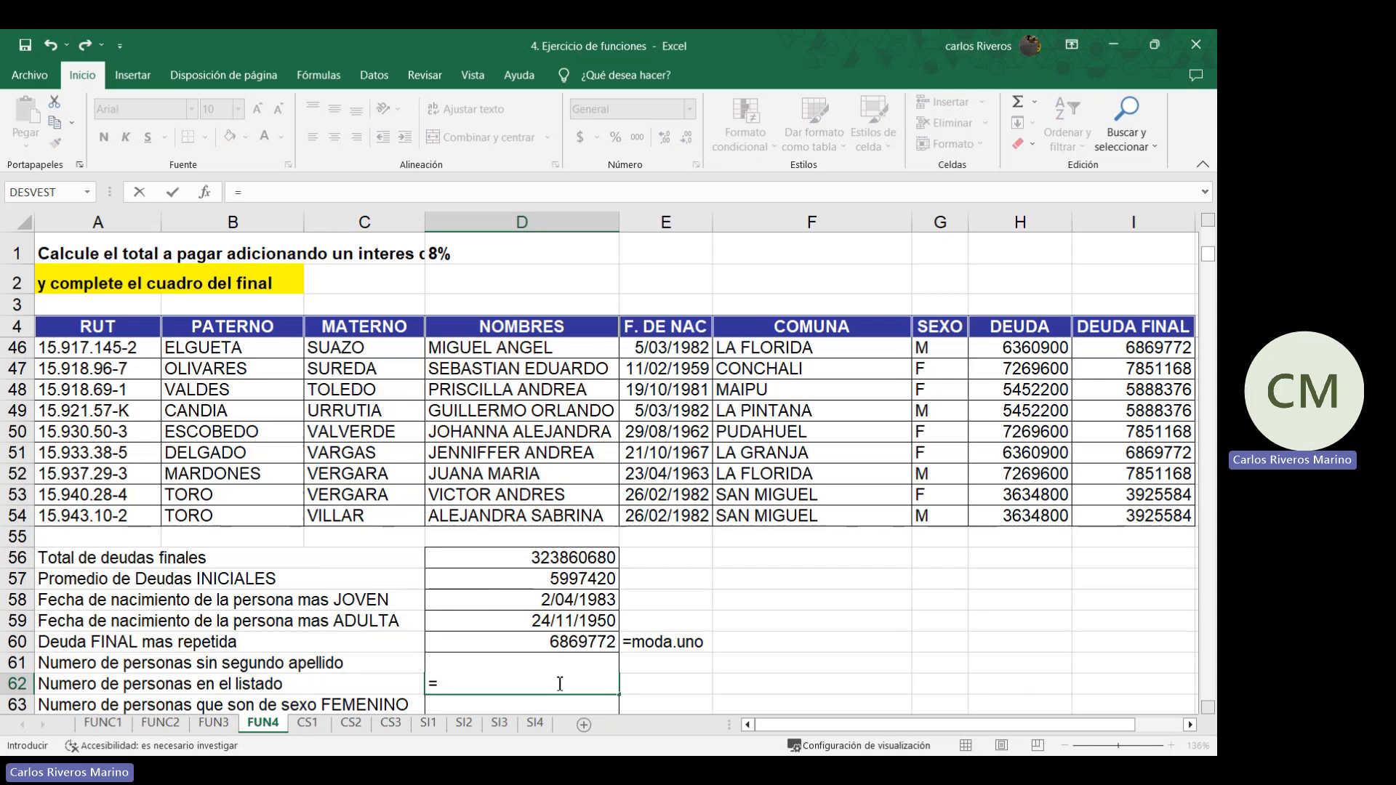
type("contara")
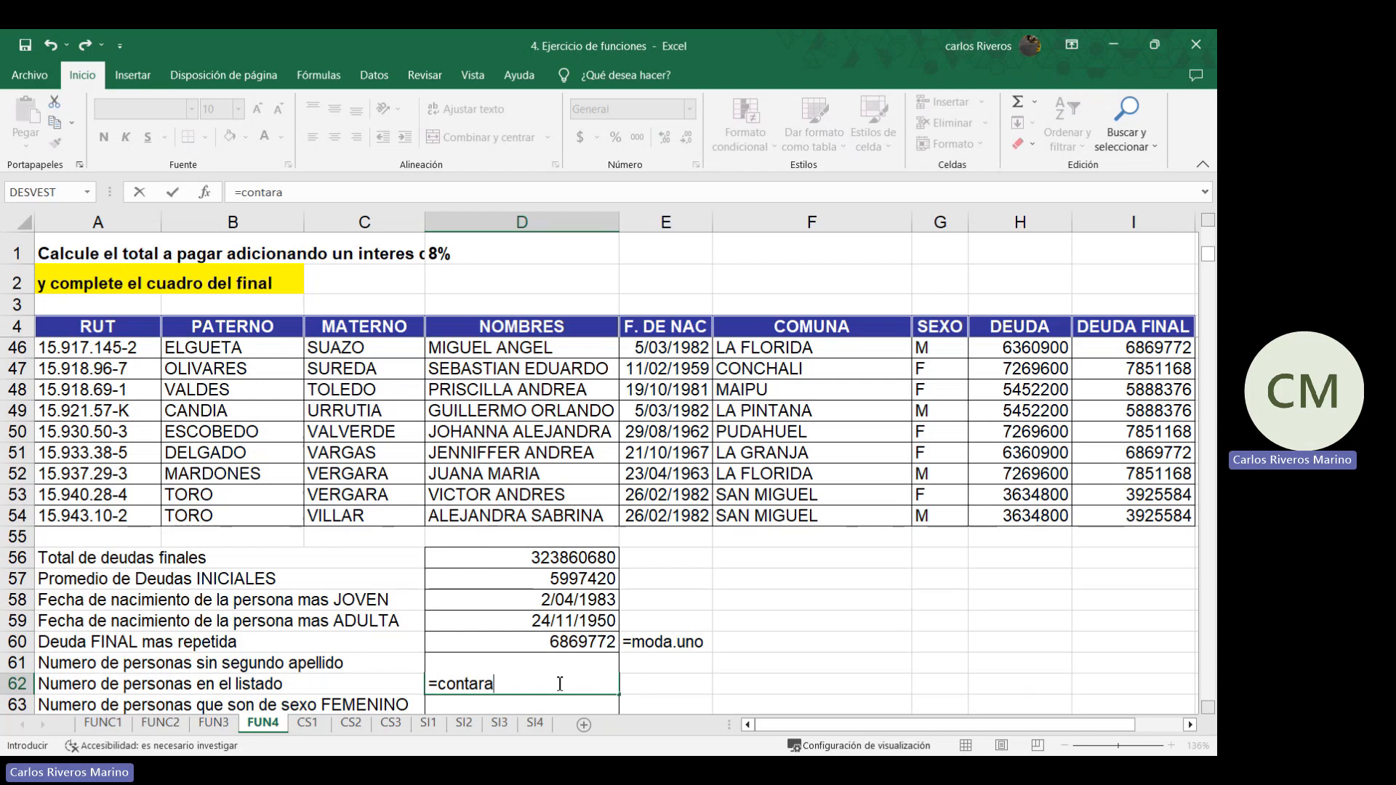
type("(b5:")
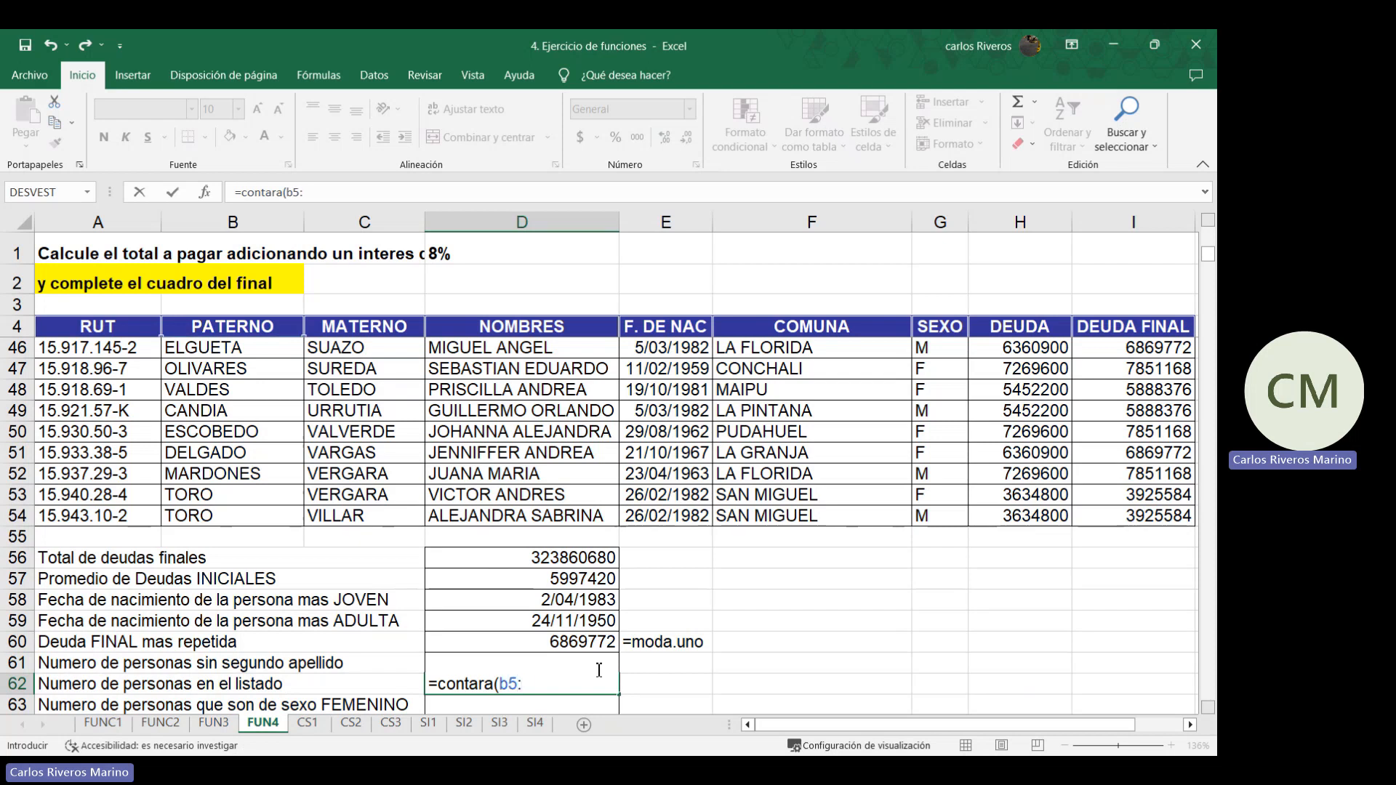
type("b54)")
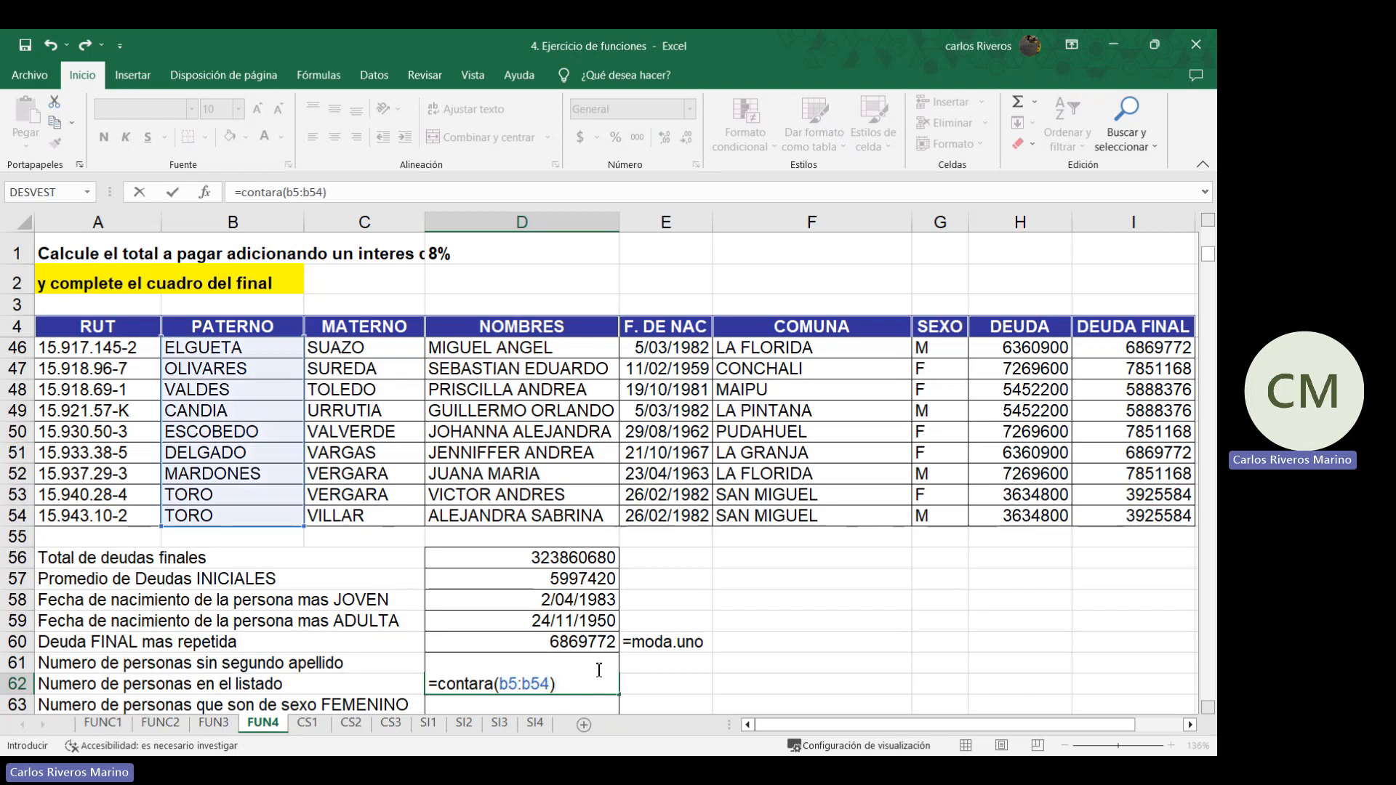
key("Return")
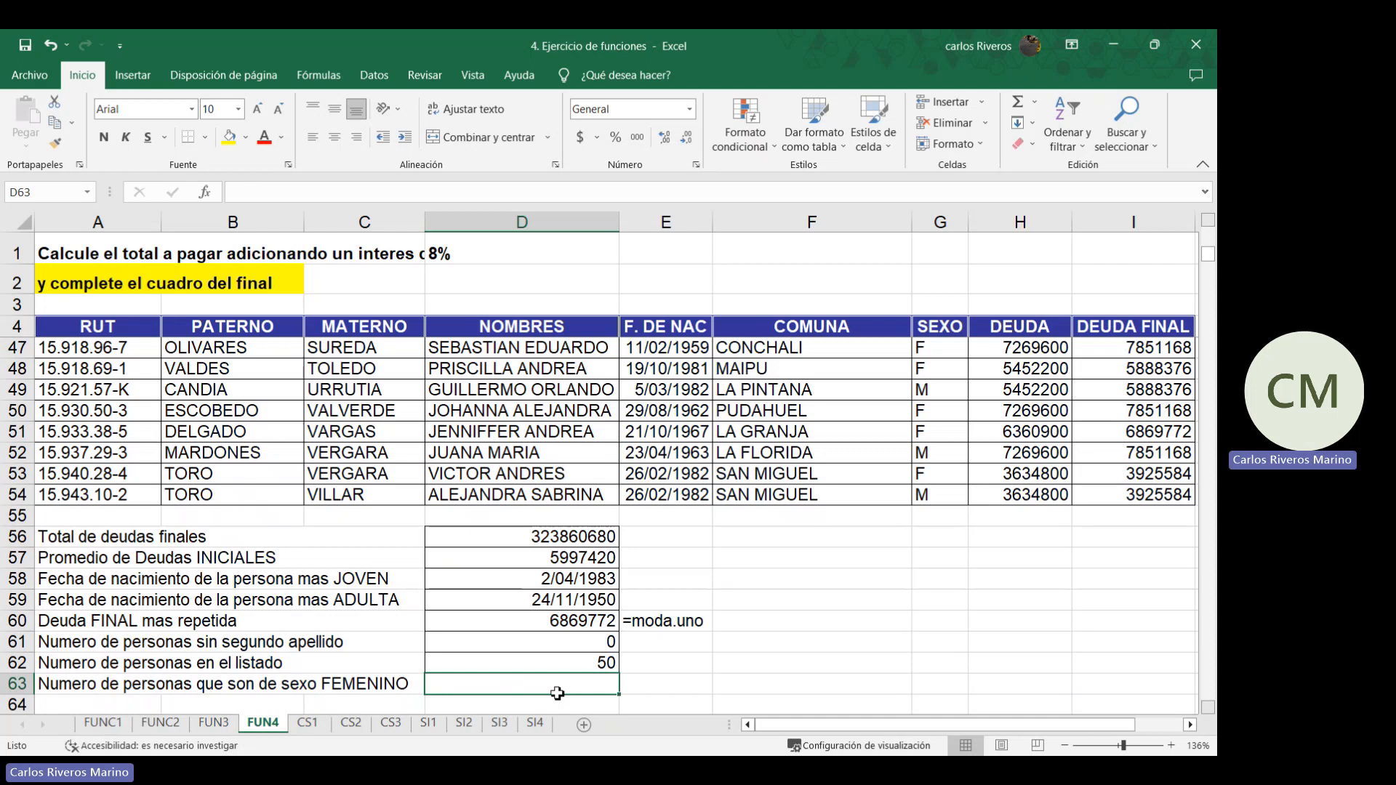
Count the female persons in cell D63 with CONTAR.SI over G5:G54 and the criterion "F", and check the formula's range
type("=cont")
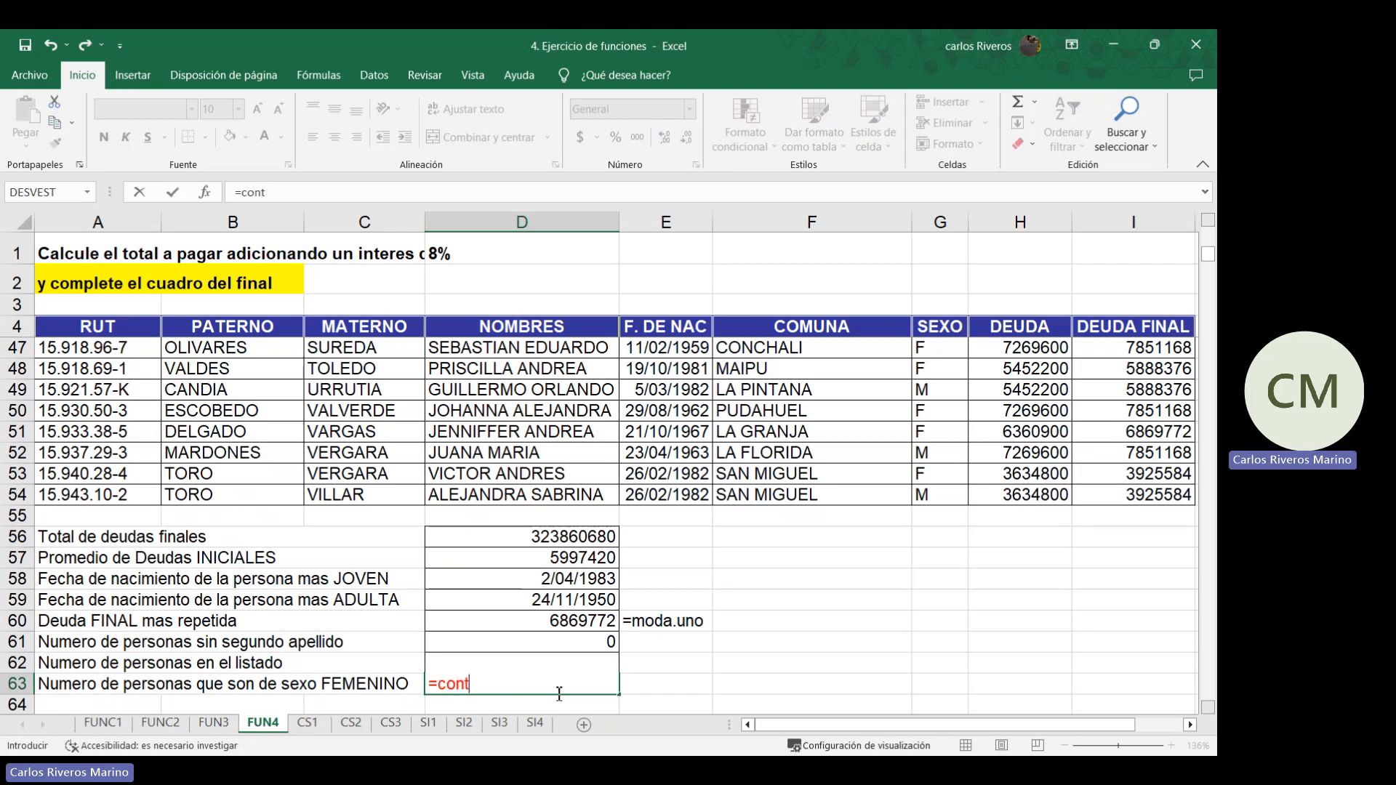
type("ar.si(")
type("g5:")
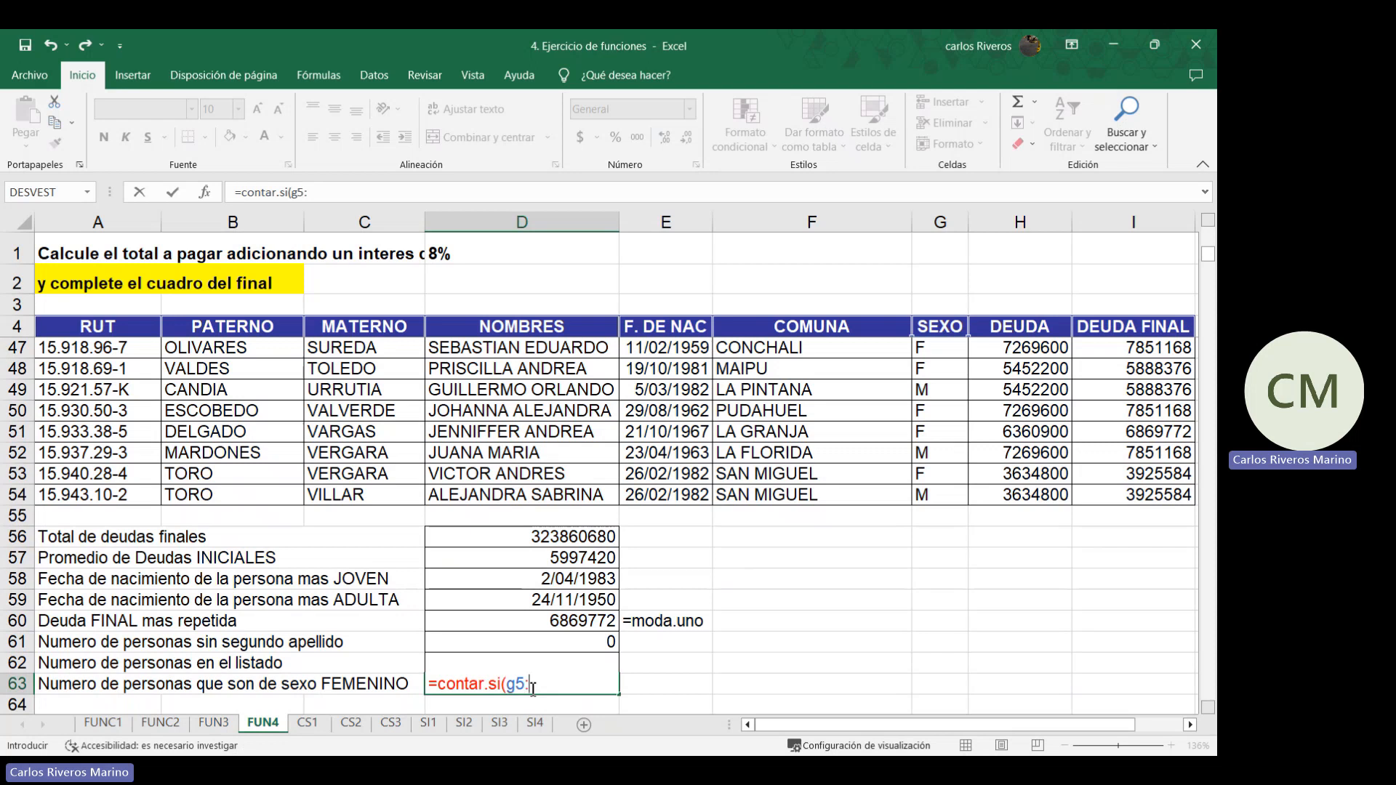
type("g54")
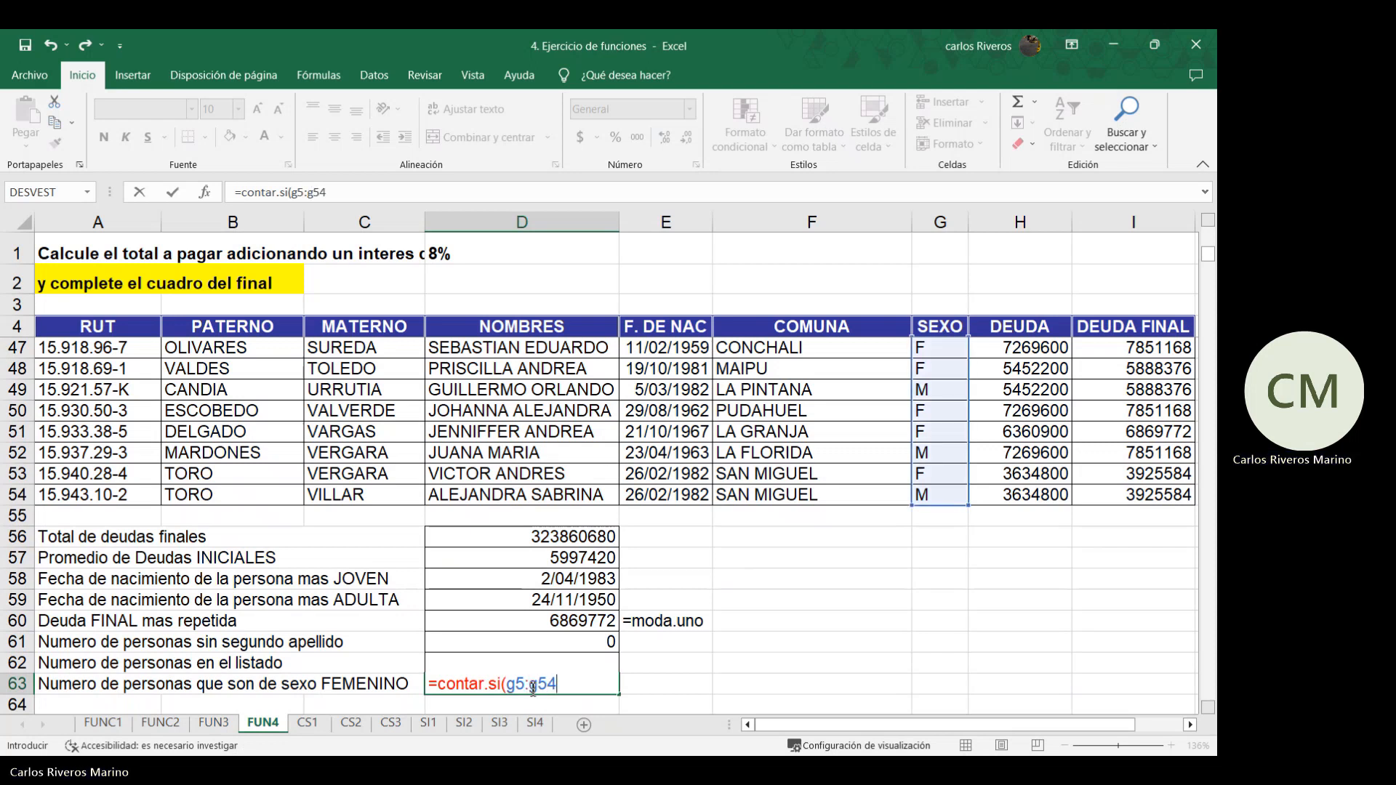
type(";")
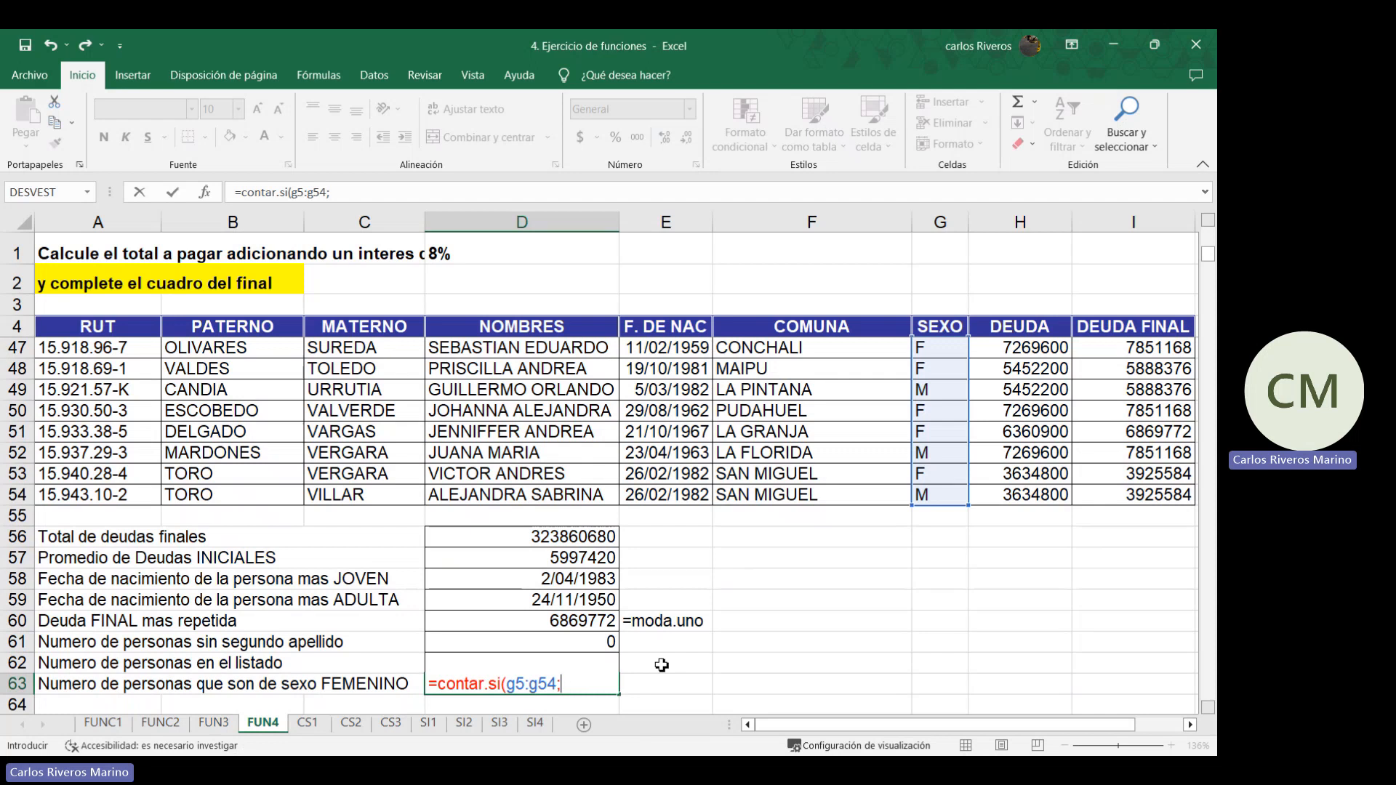
type("\"F\")")
key("Return")
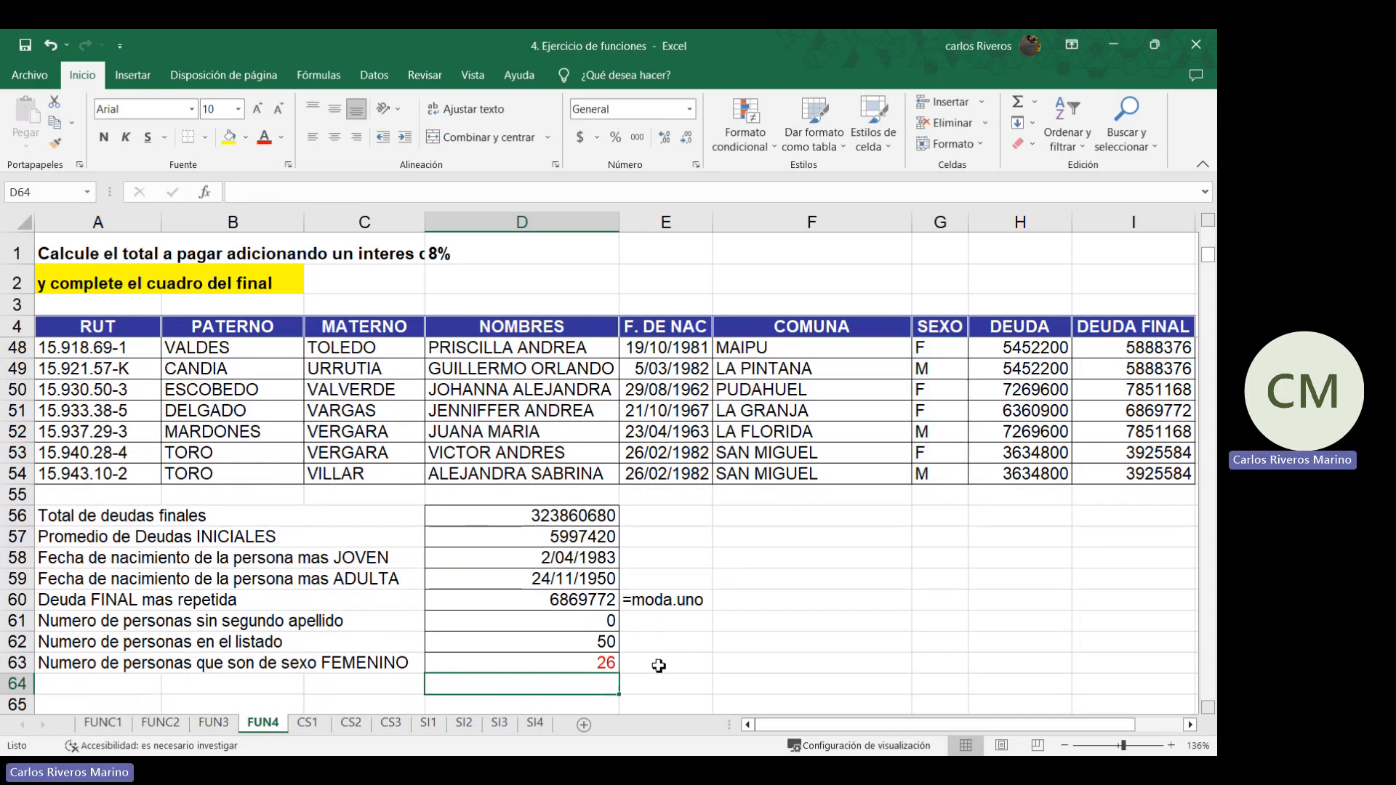
double_click(587, 658)
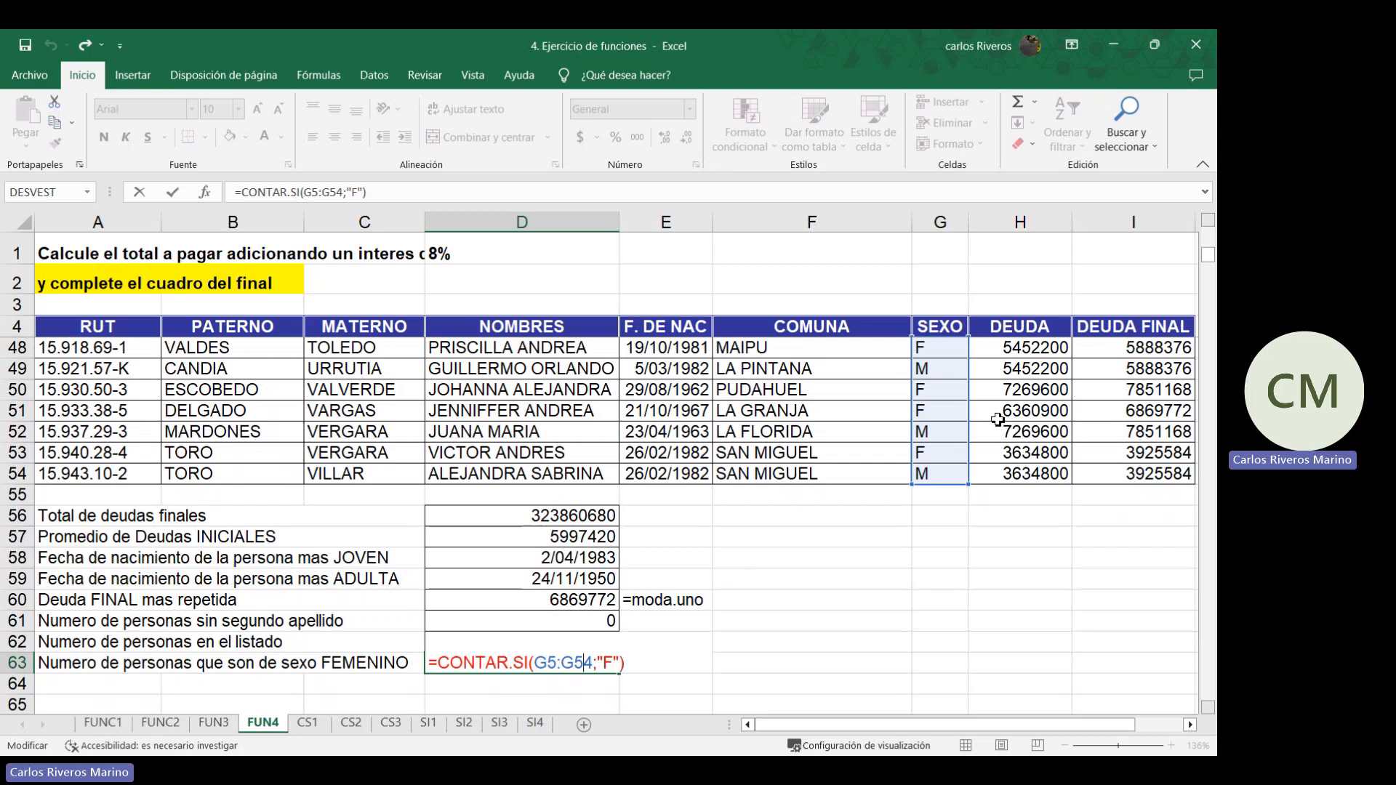
key("Return")
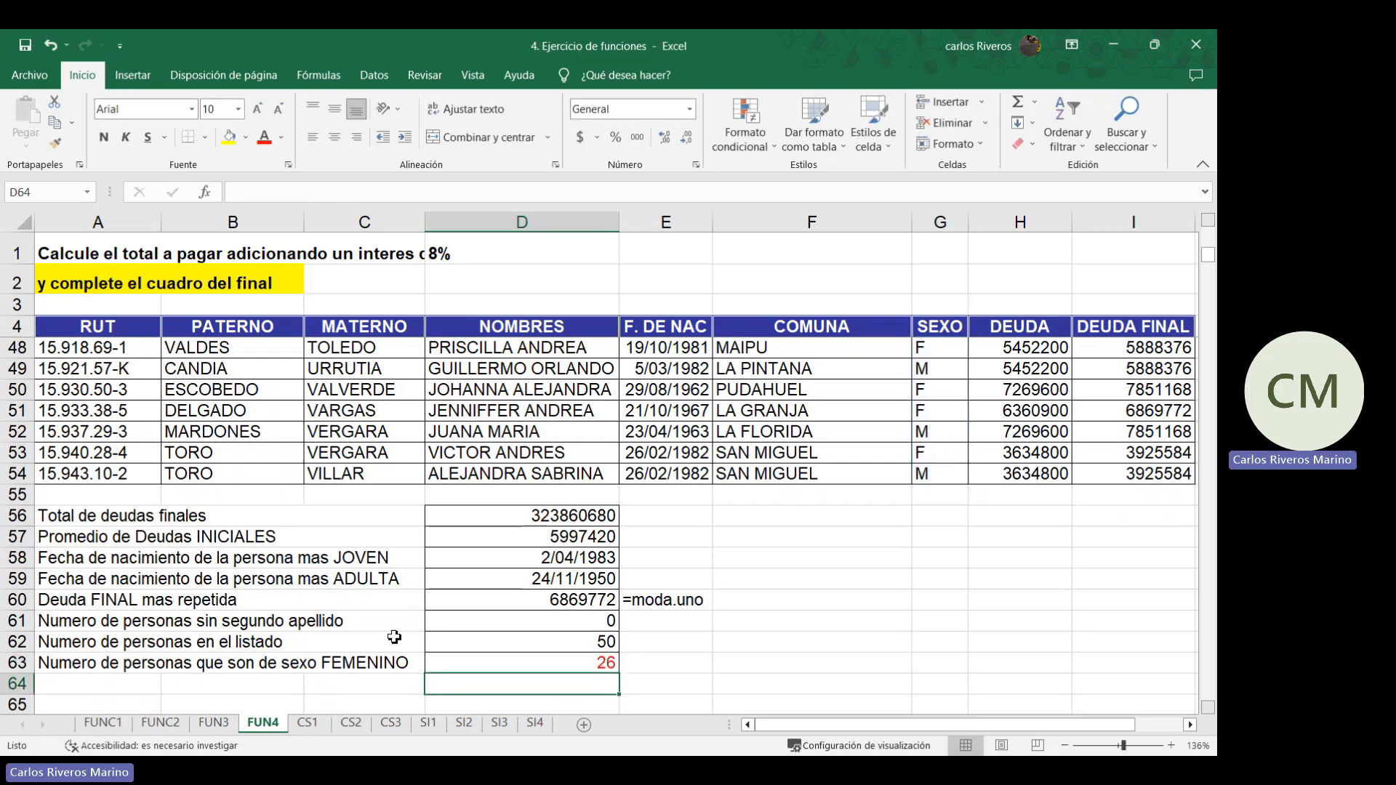
On sheet CS1, count in B18 the people with the first name in A18, using CONTAR.SI over A2:A15 with that name as quoted text
left_click(308, 722)
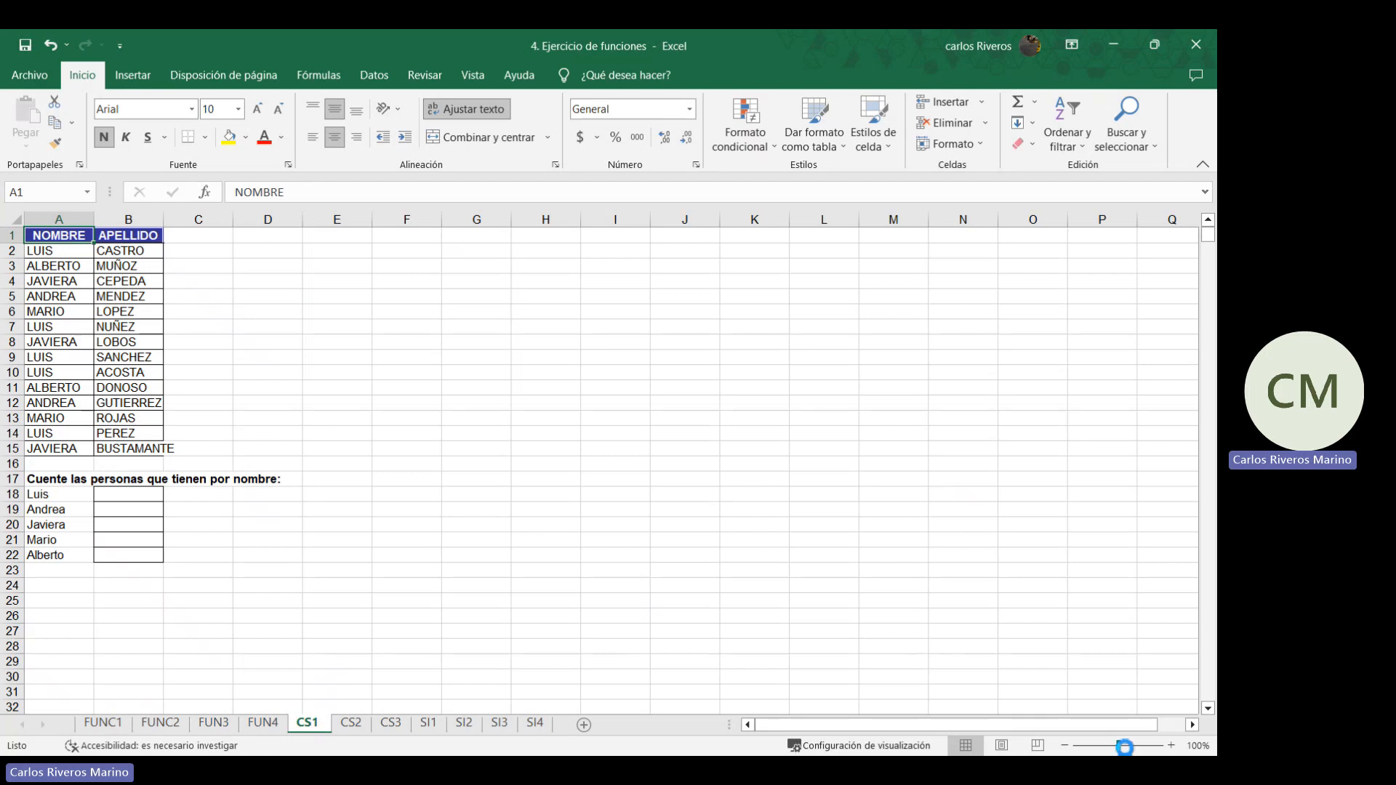
left_click_drag(1119, 745, 1124, 747)
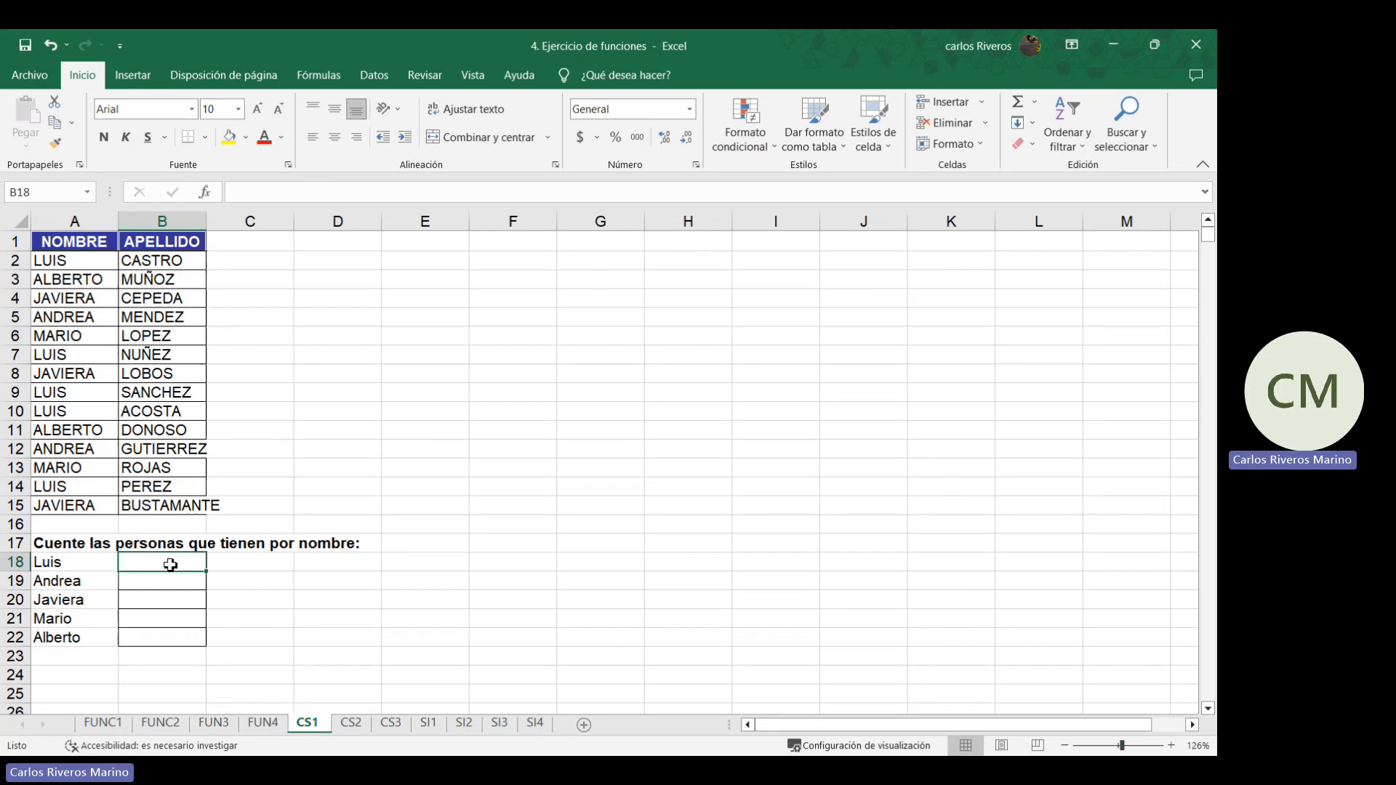
type("=")
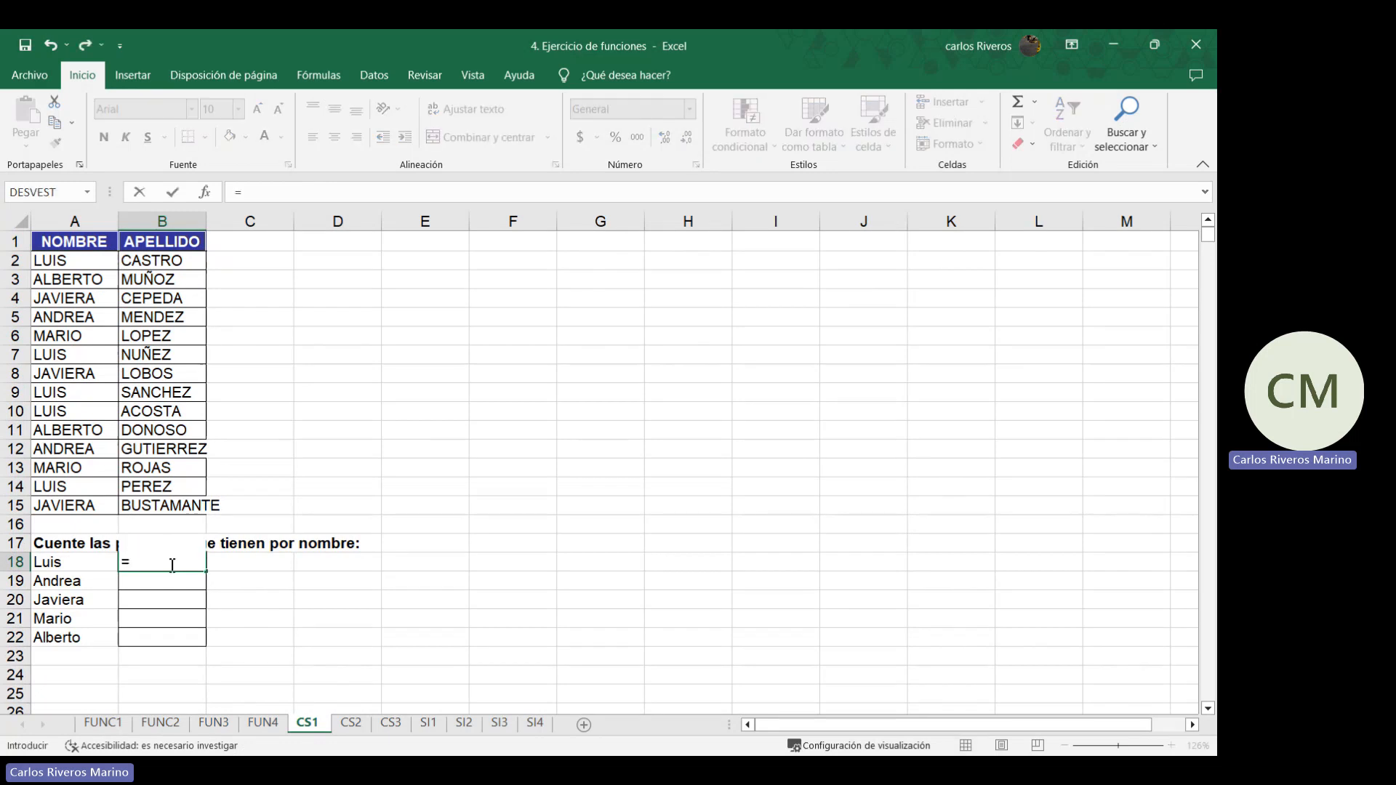
type("contar.si(")
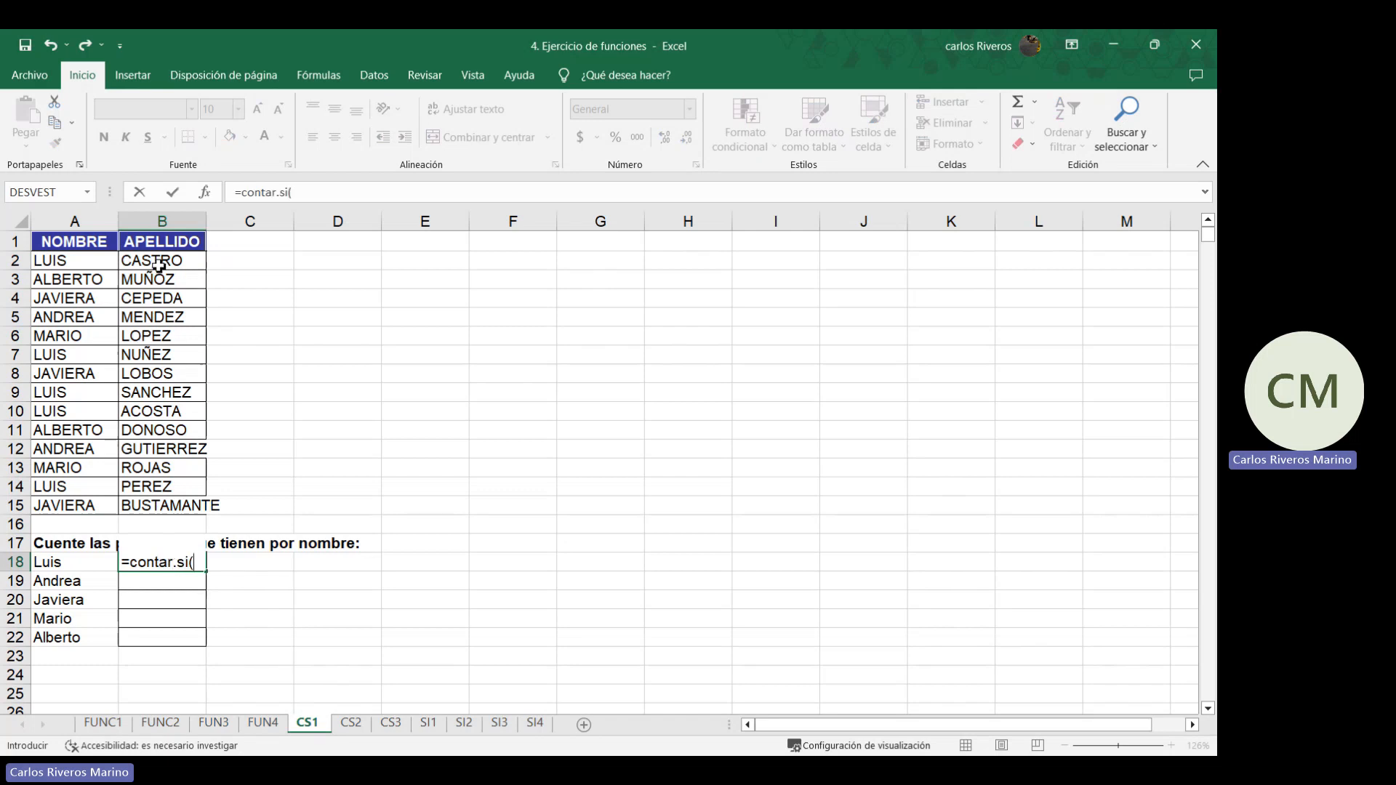
left_click_drag(61, 259, 45, 505)
type(";")
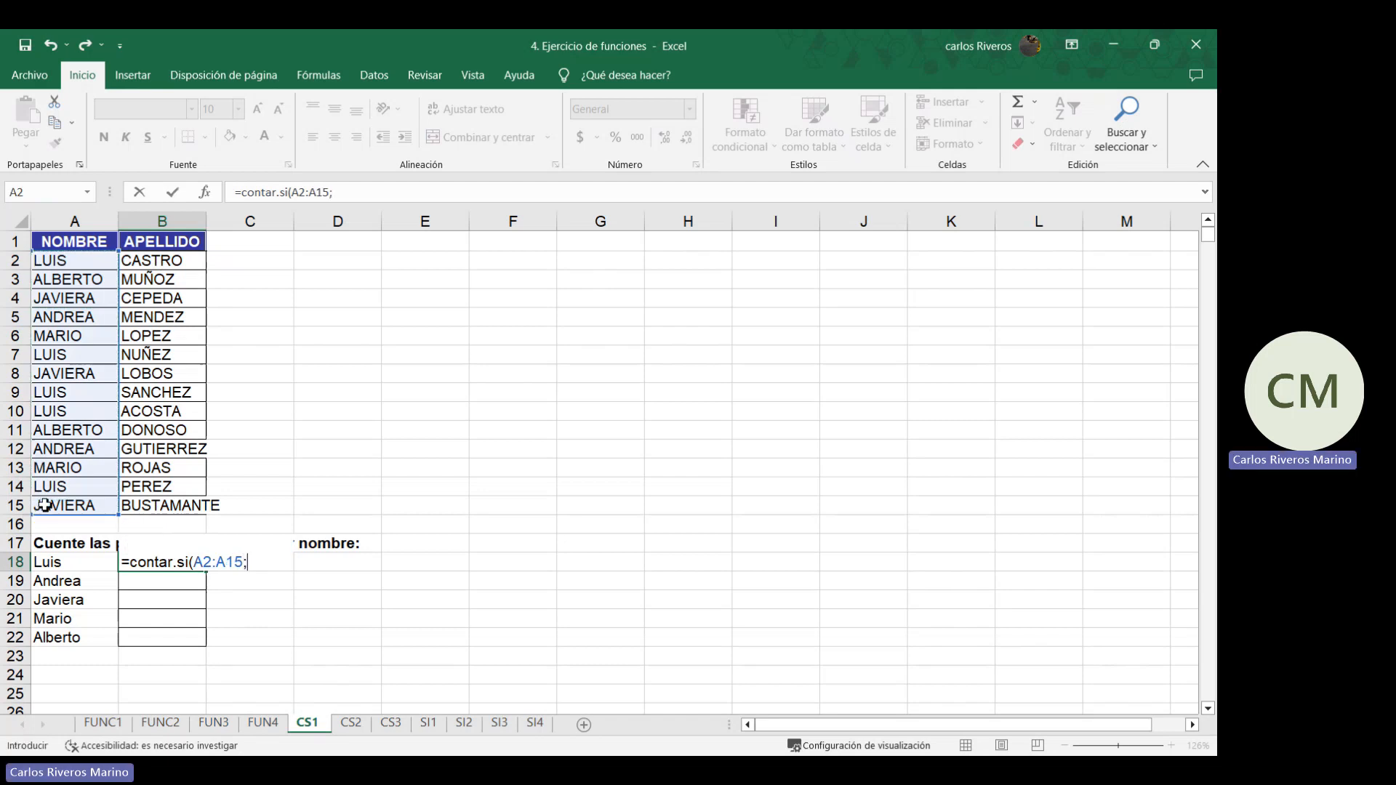
type("\"Luis\"")
key("ctrl+Return")
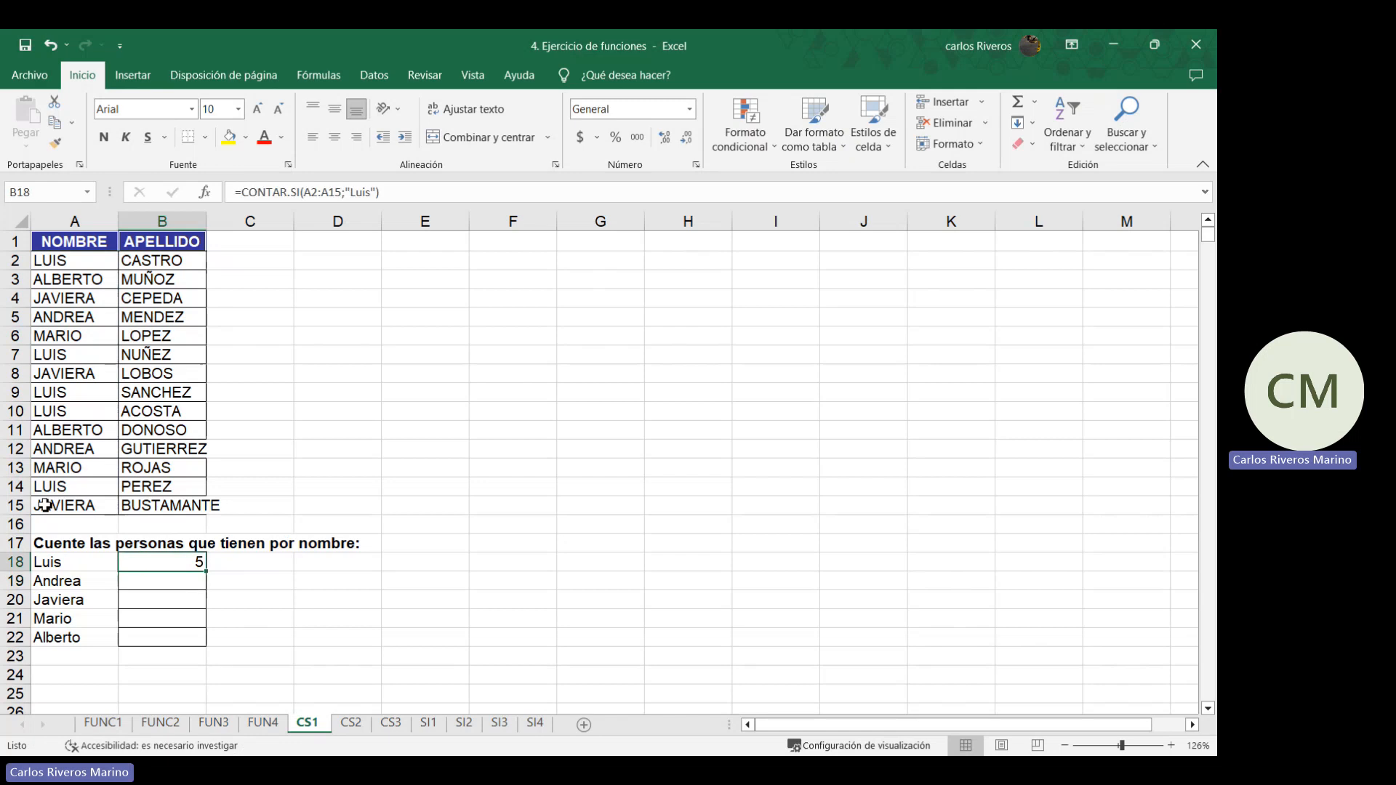
Copy the CONTAR.SI formula text from B18 into cells B19 to B22, keeping the range A2:A15
left_click_drag(386, 192, 213, 197)
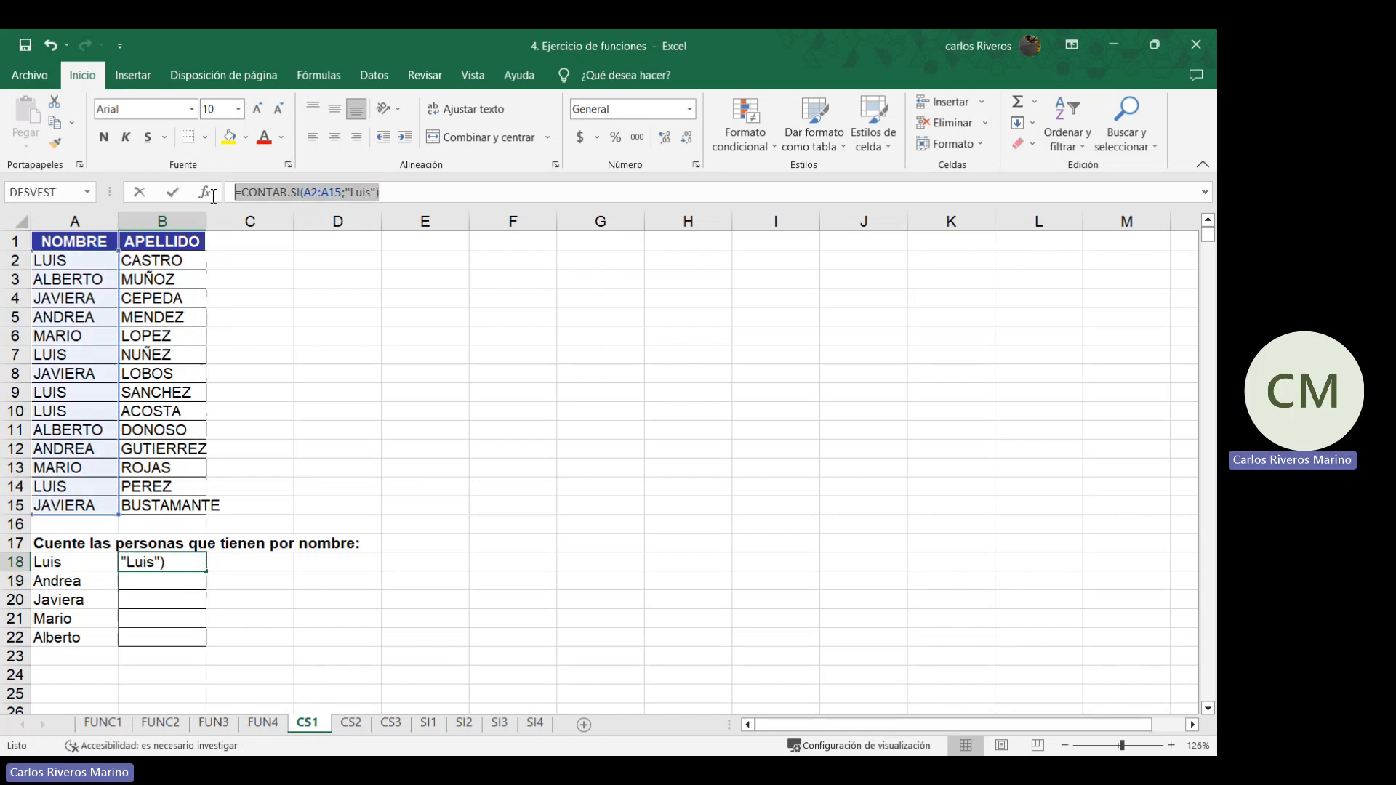
key("Return")
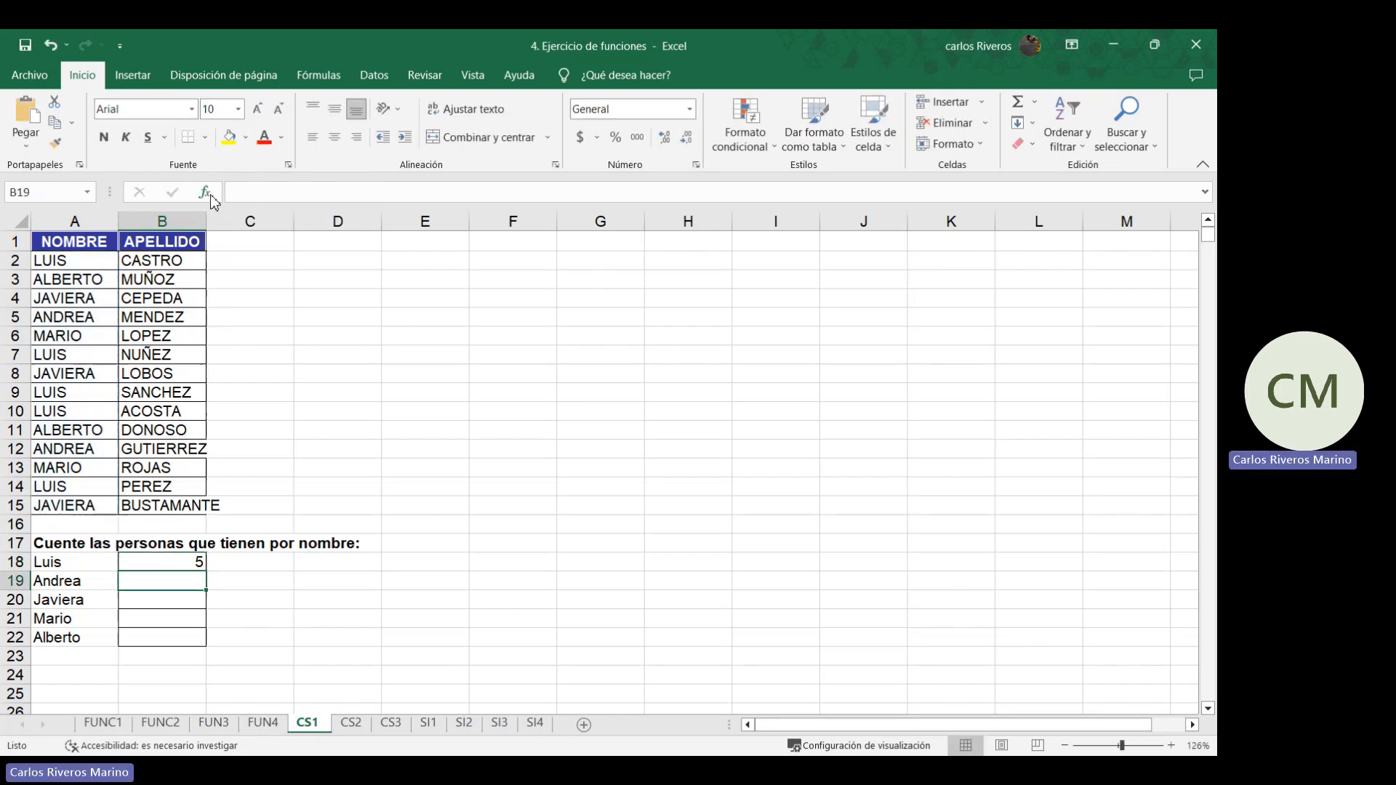
key("shift+Down")
key("shift+Down")
key("shift+Down")
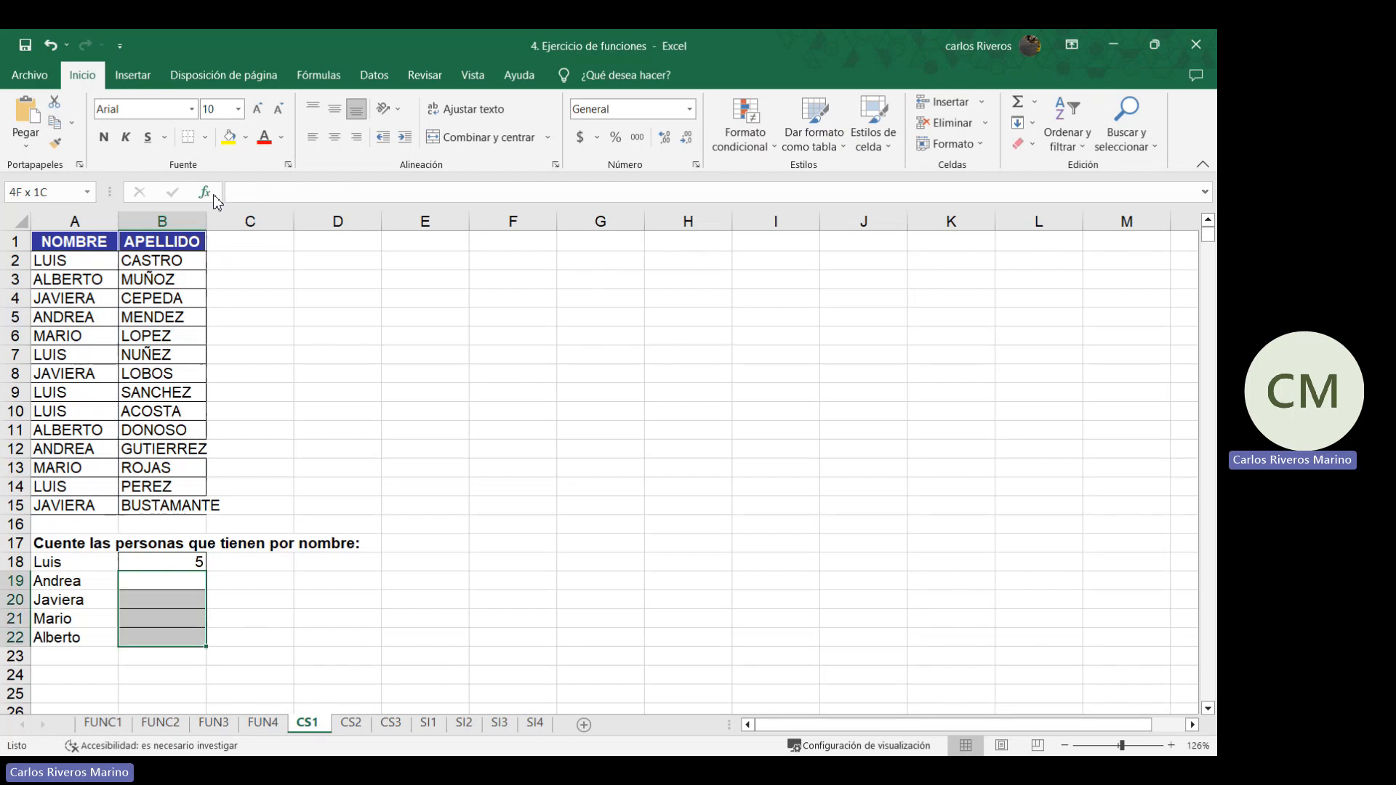
key("ctrl+v")
key("Return")
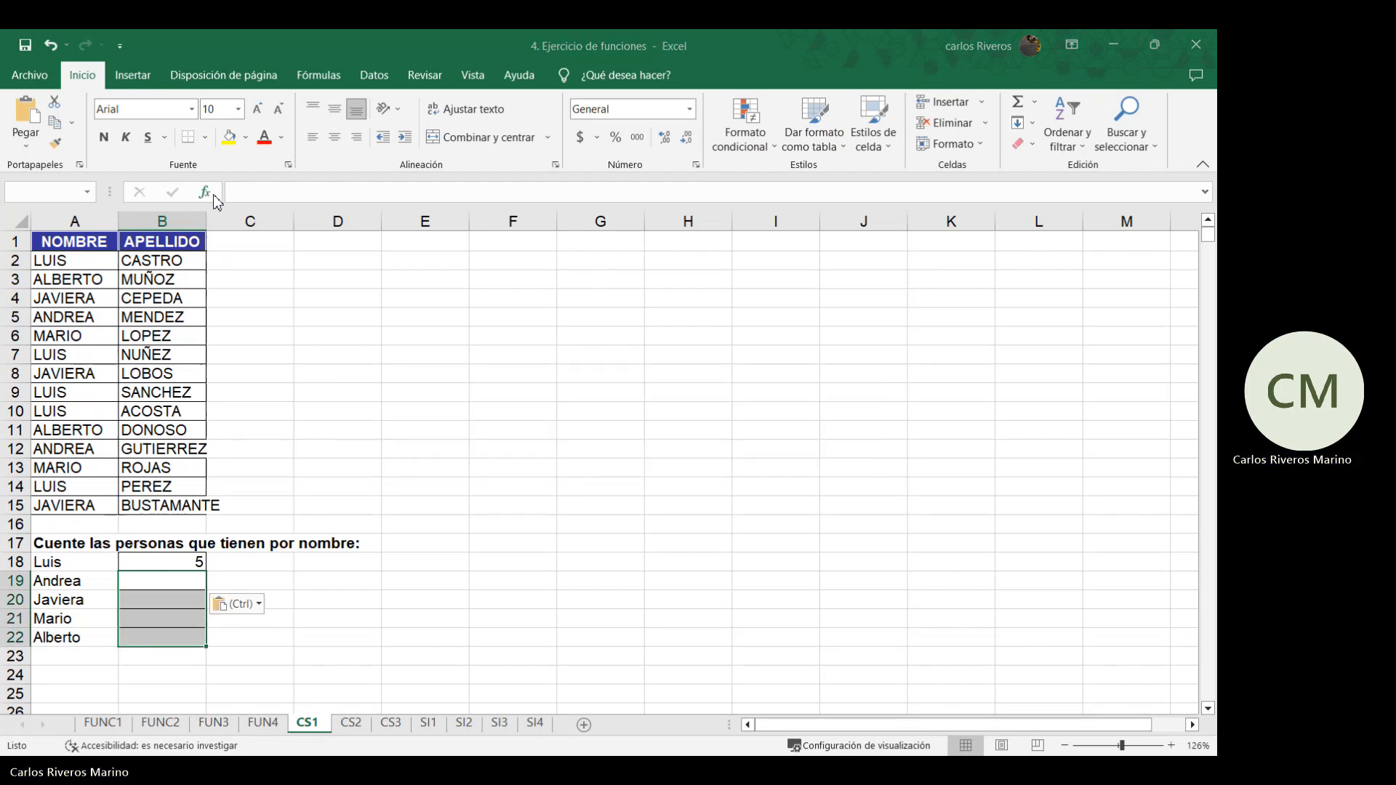
key("ctrl+v")
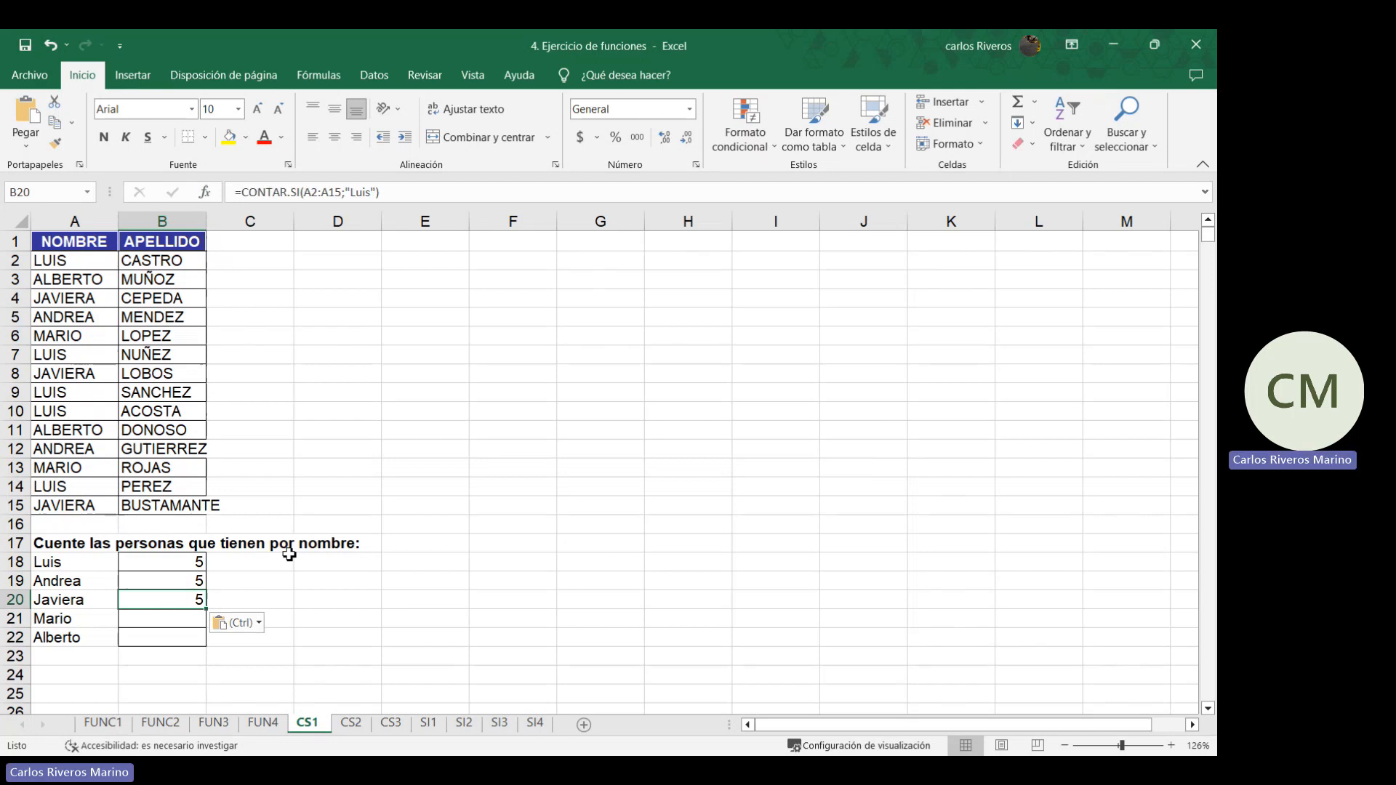
key("Return")
key("ctrl+v")
key("Return")
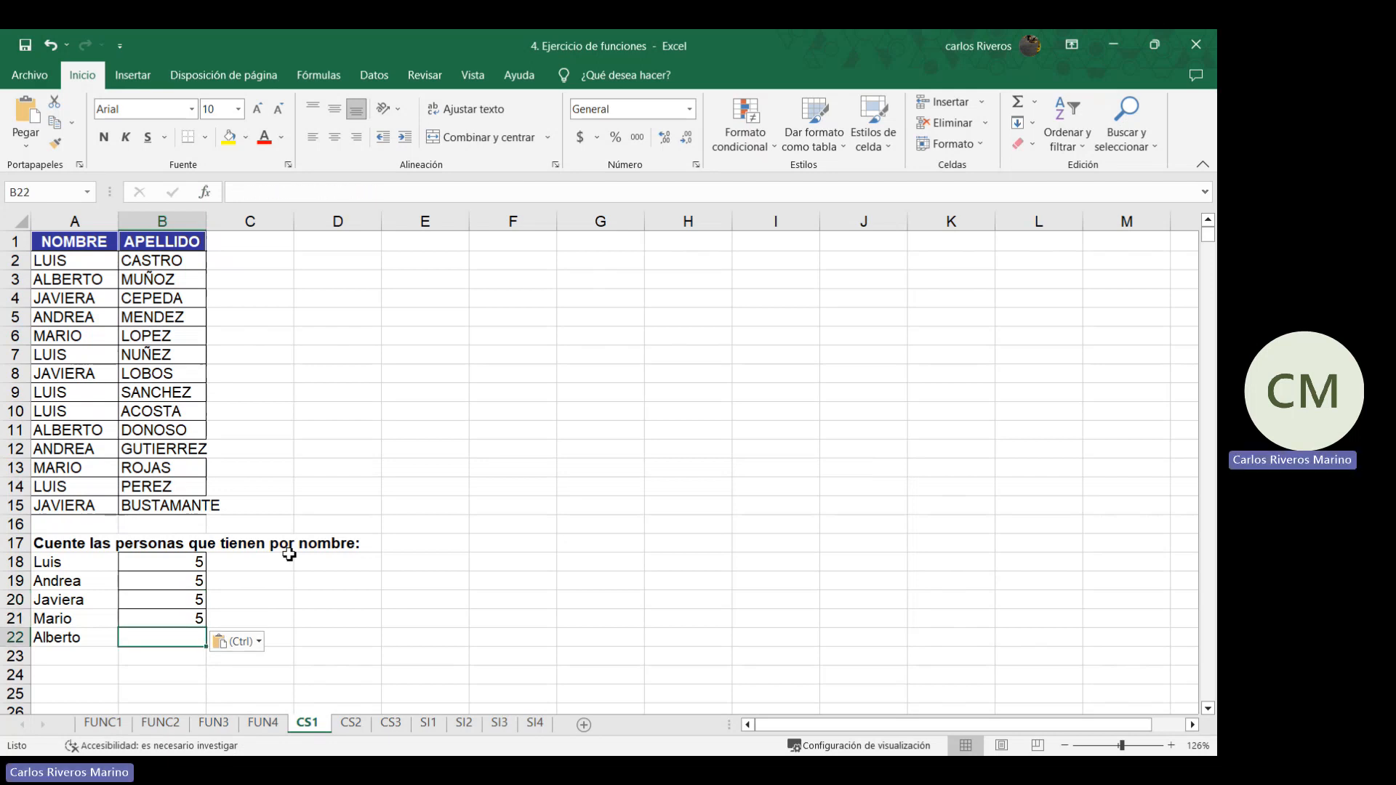
key("ctrl+v")
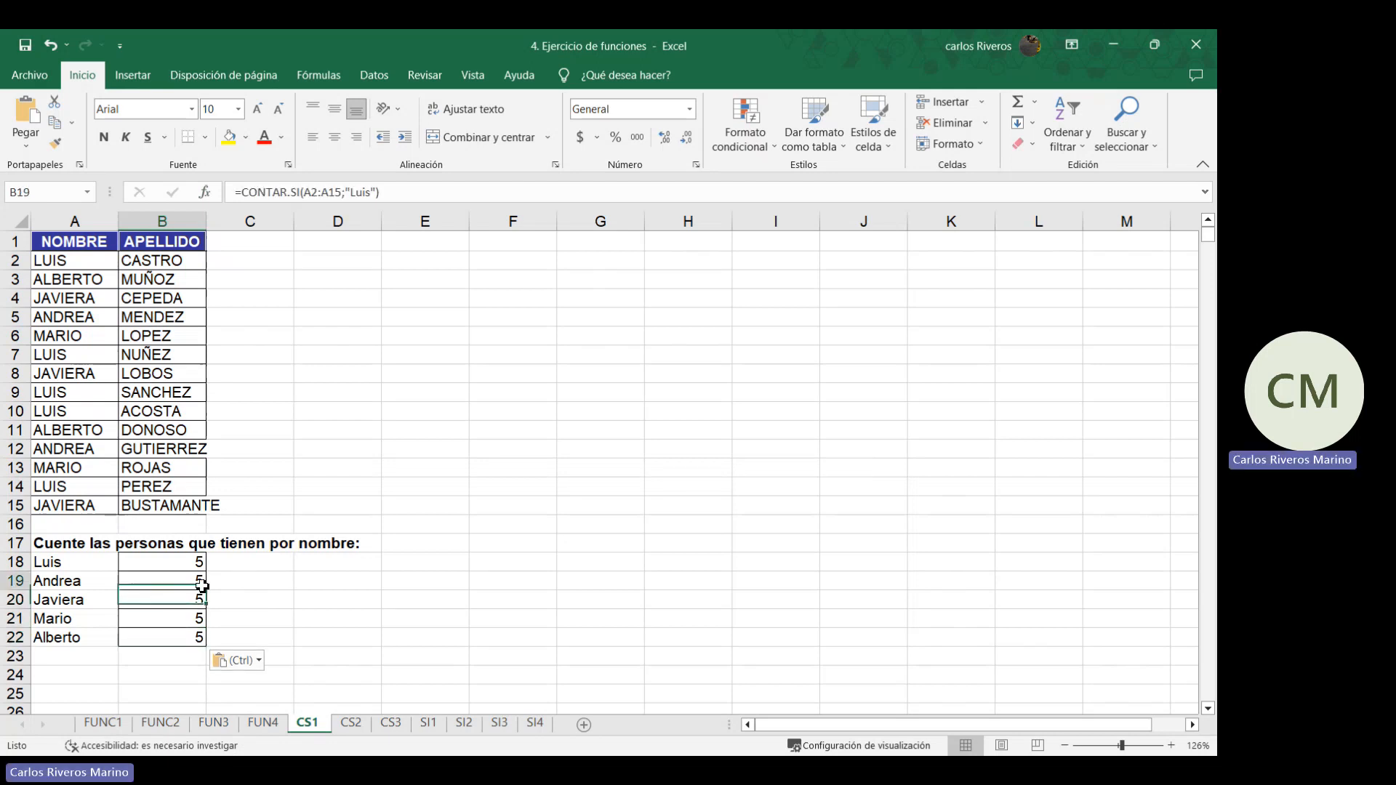
Change the CONTAR.SI criterion in B19 to the first name listed in A19
double_click(202, 586)
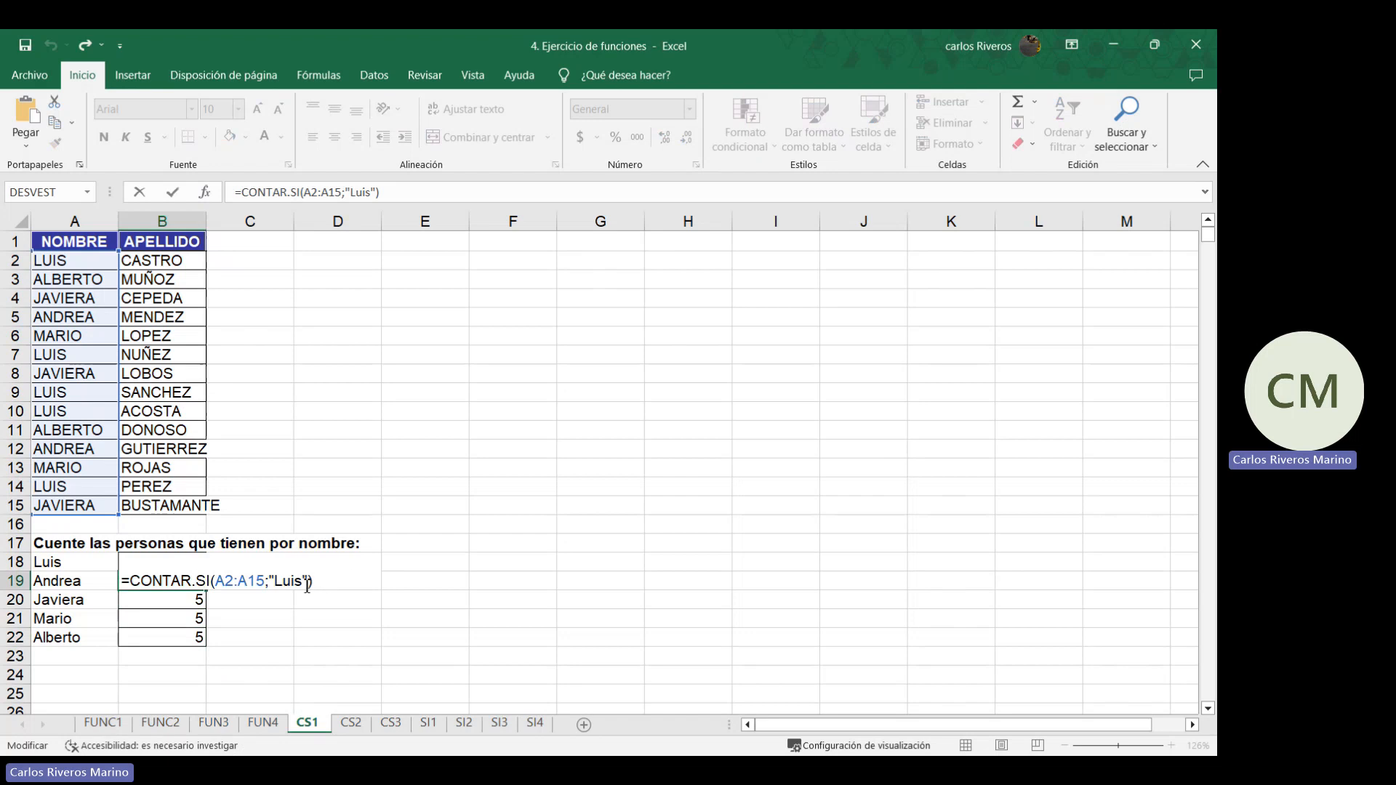
key("BackSpace")
key("BackSpace")
key("BackSpace")
key("BackSpace")
type("Andrea")
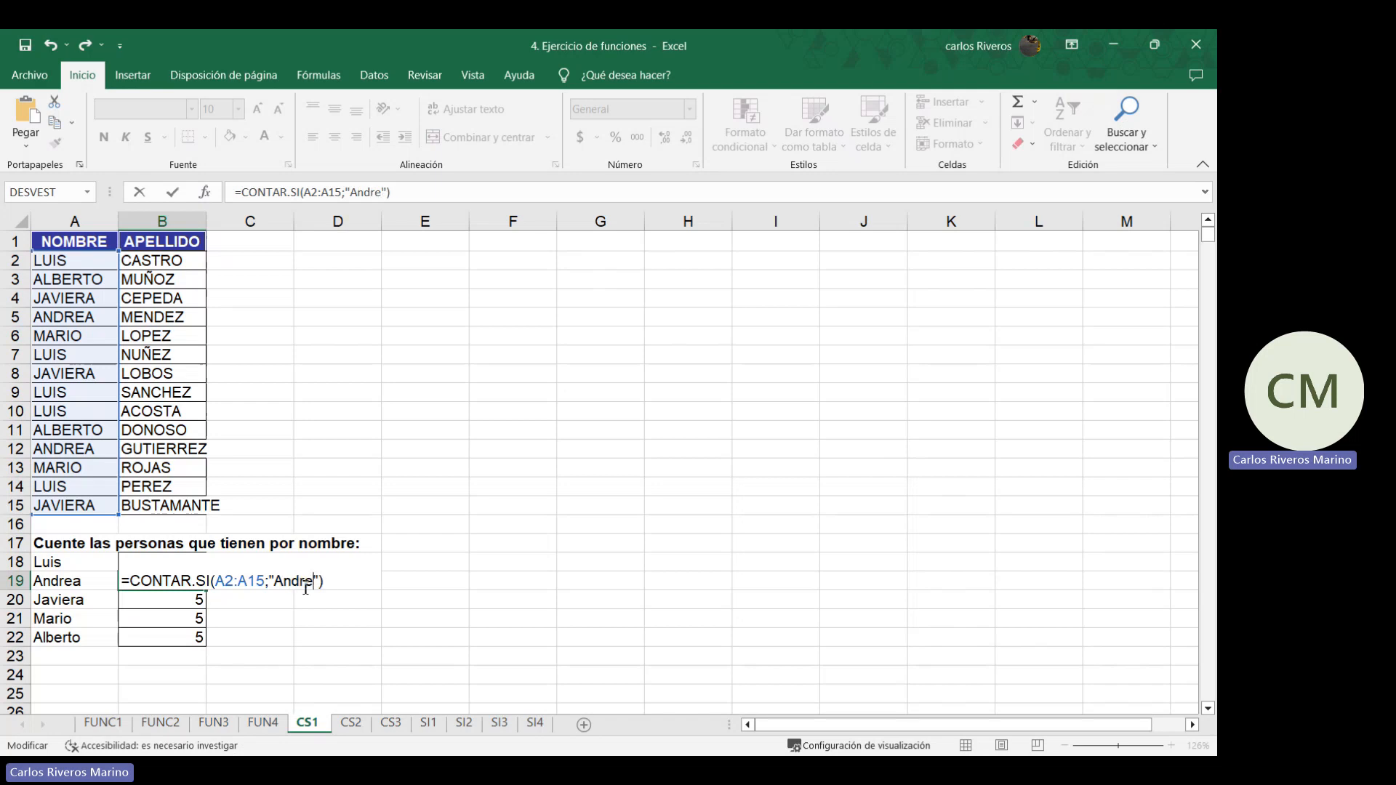
key("Return")
Change the CONTAR.SI criterion in B20 to the first name listed in A20
key("F2")
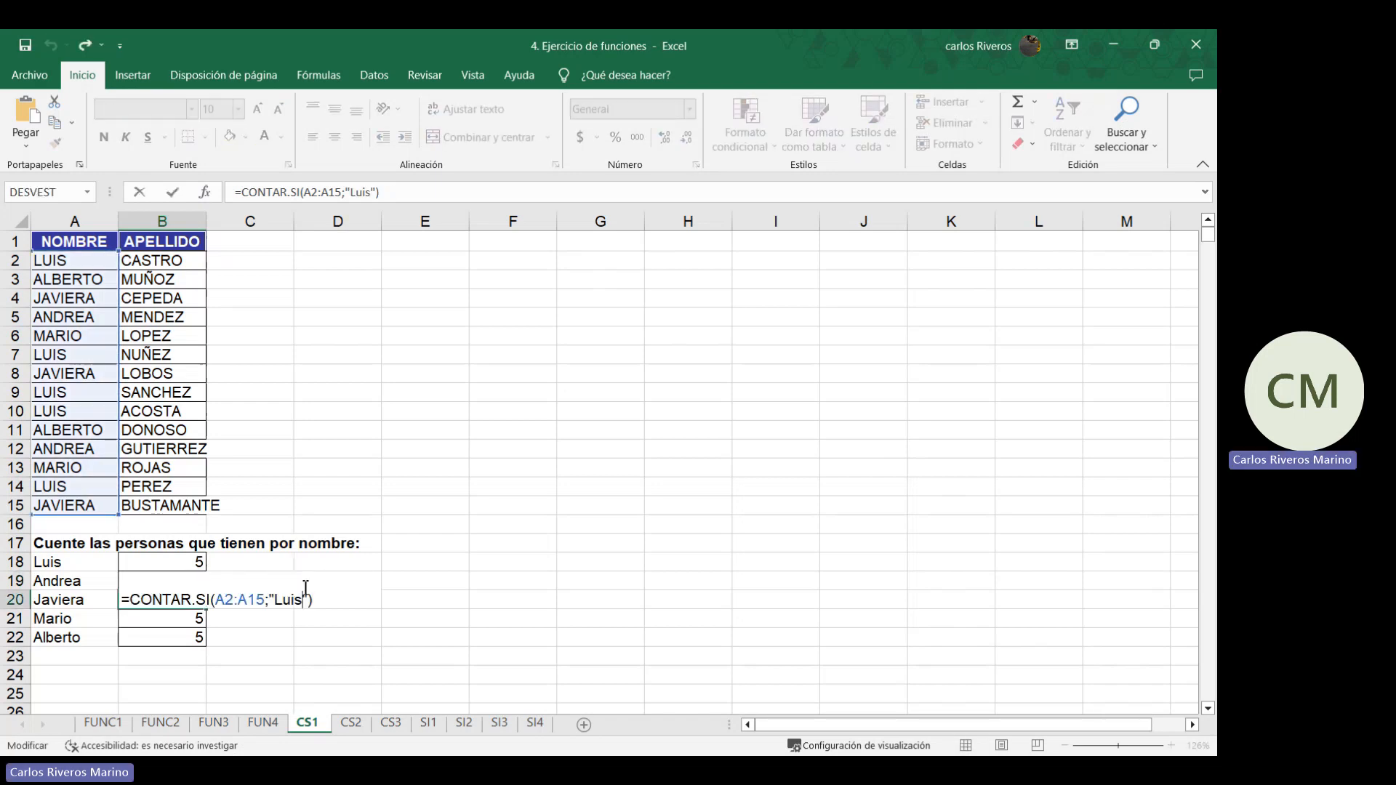
key("BackSpace")
key("BackSpace")
key("BackSpace")
key("BackSpace")
type("Javcier")
key("BackSpace")
key("BackSpace")
key("BackSpace")
key("BackSpace")
type("iera")
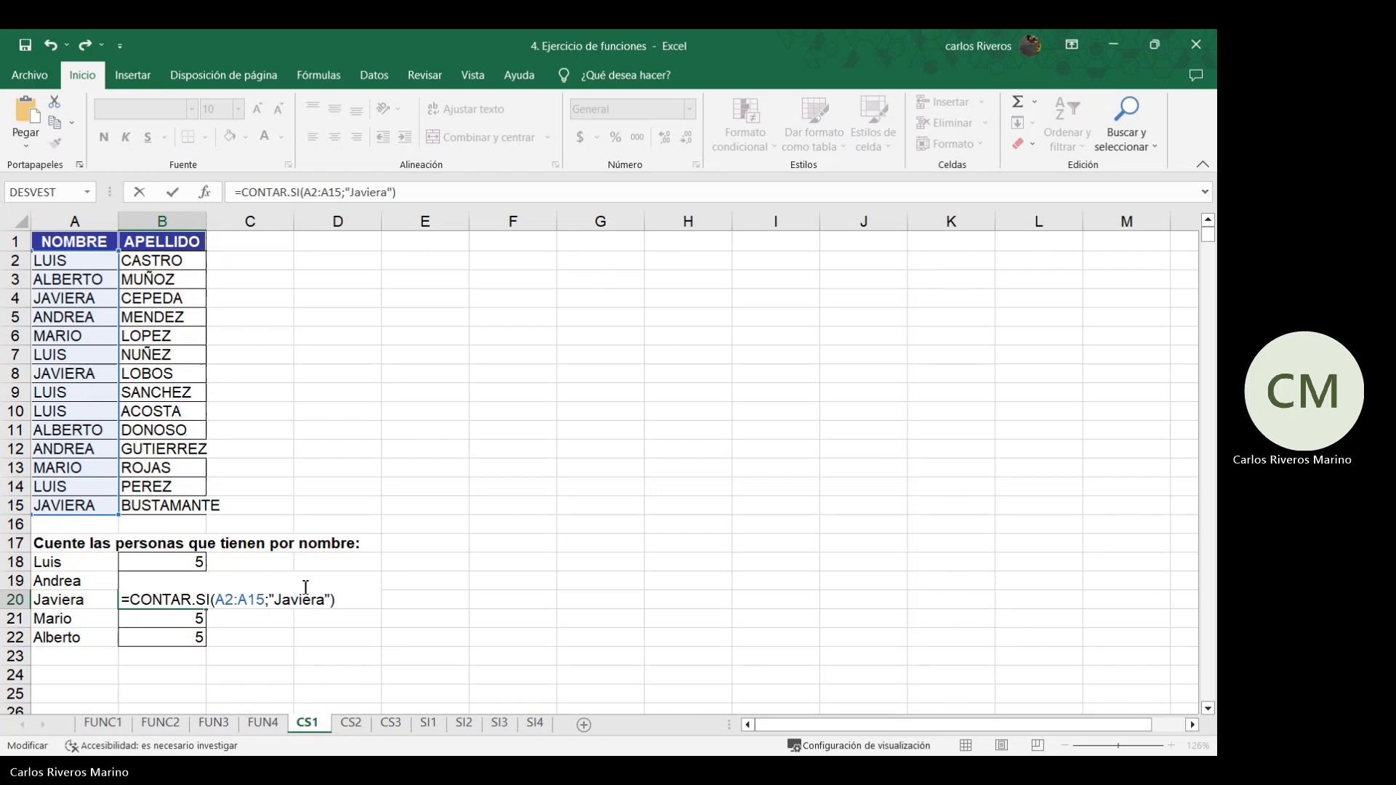
key("Return")
Change the CONTAR.SI criterion in B21 to the first name listed in A21
key("F2")
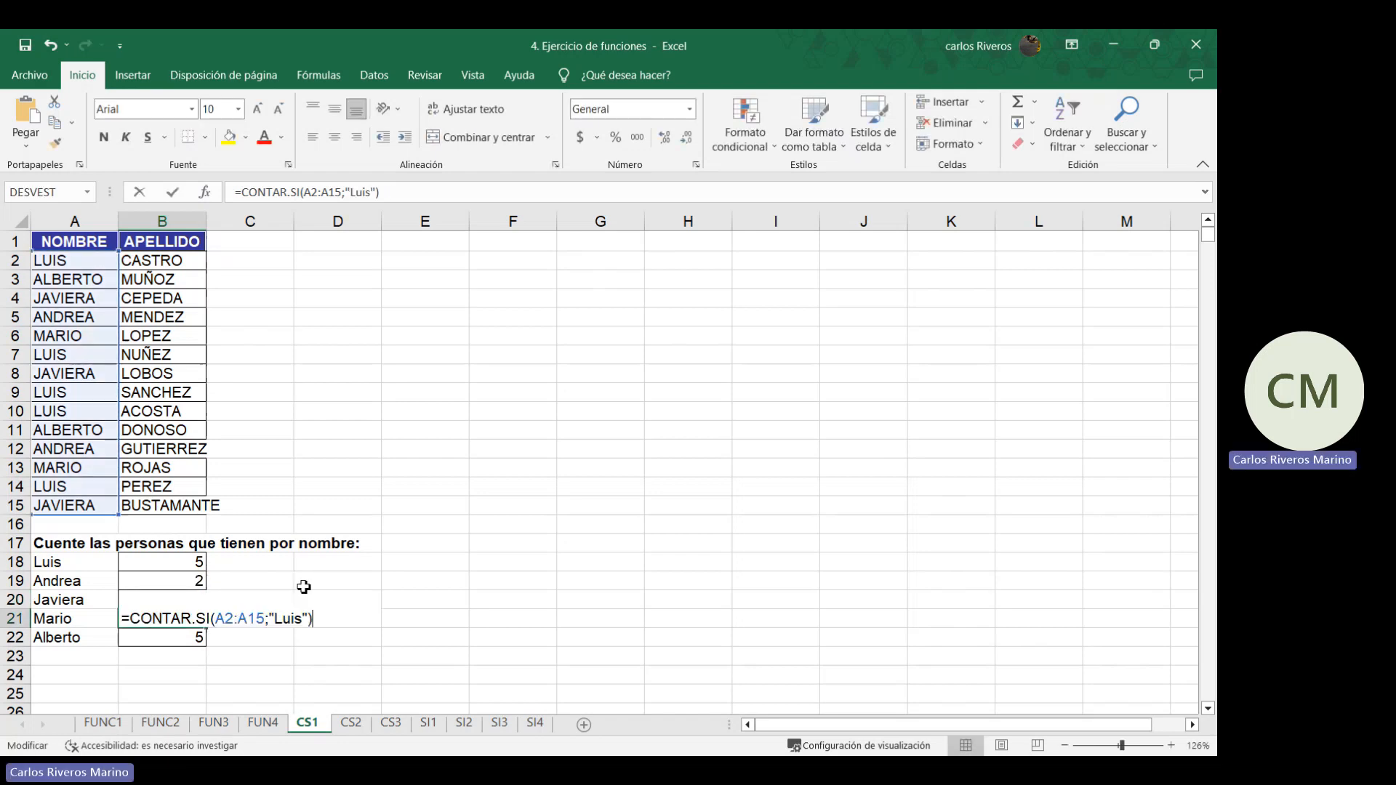
key("Left")
key("Left")
key("BackSpace")
key("BackSpace")
key("BackSpace")
key("BackSpace")
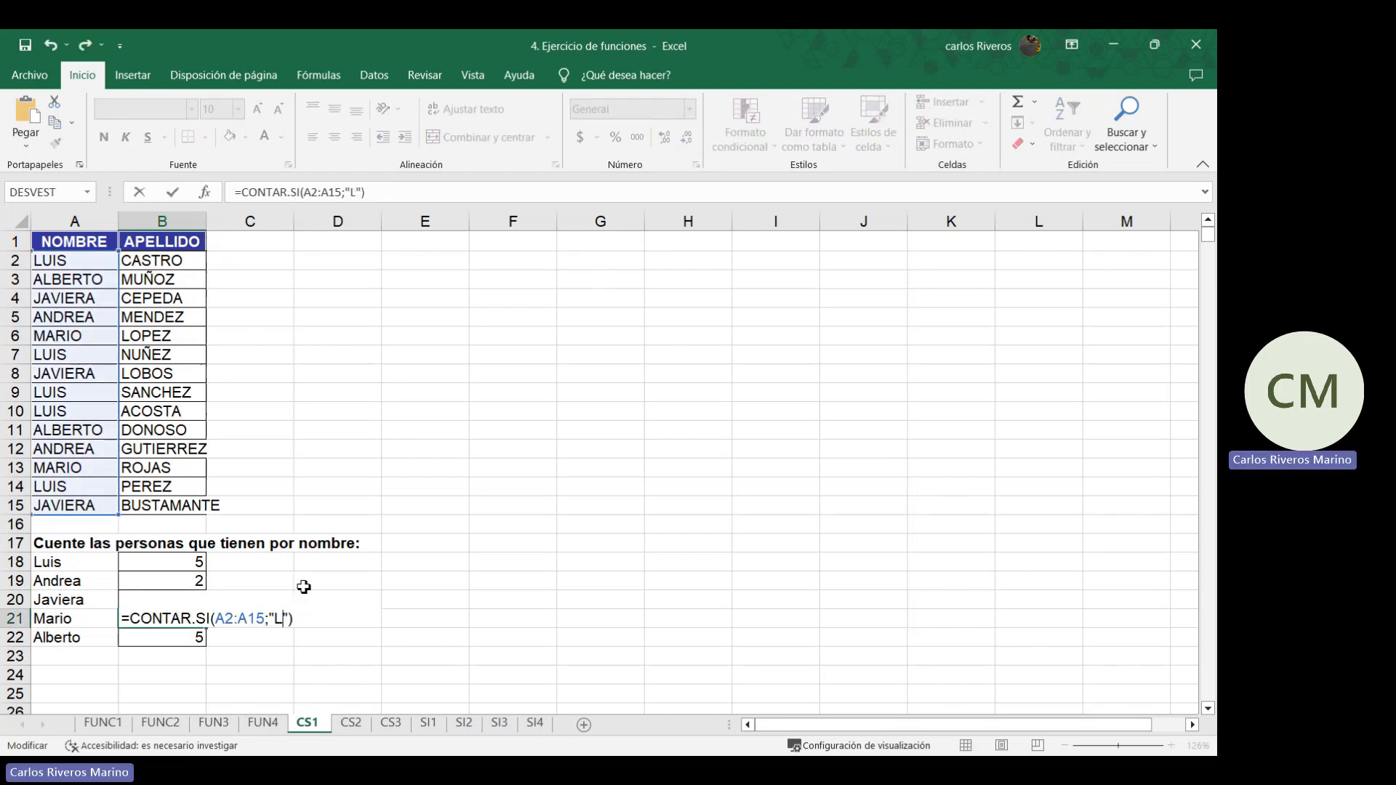
type("Mario")
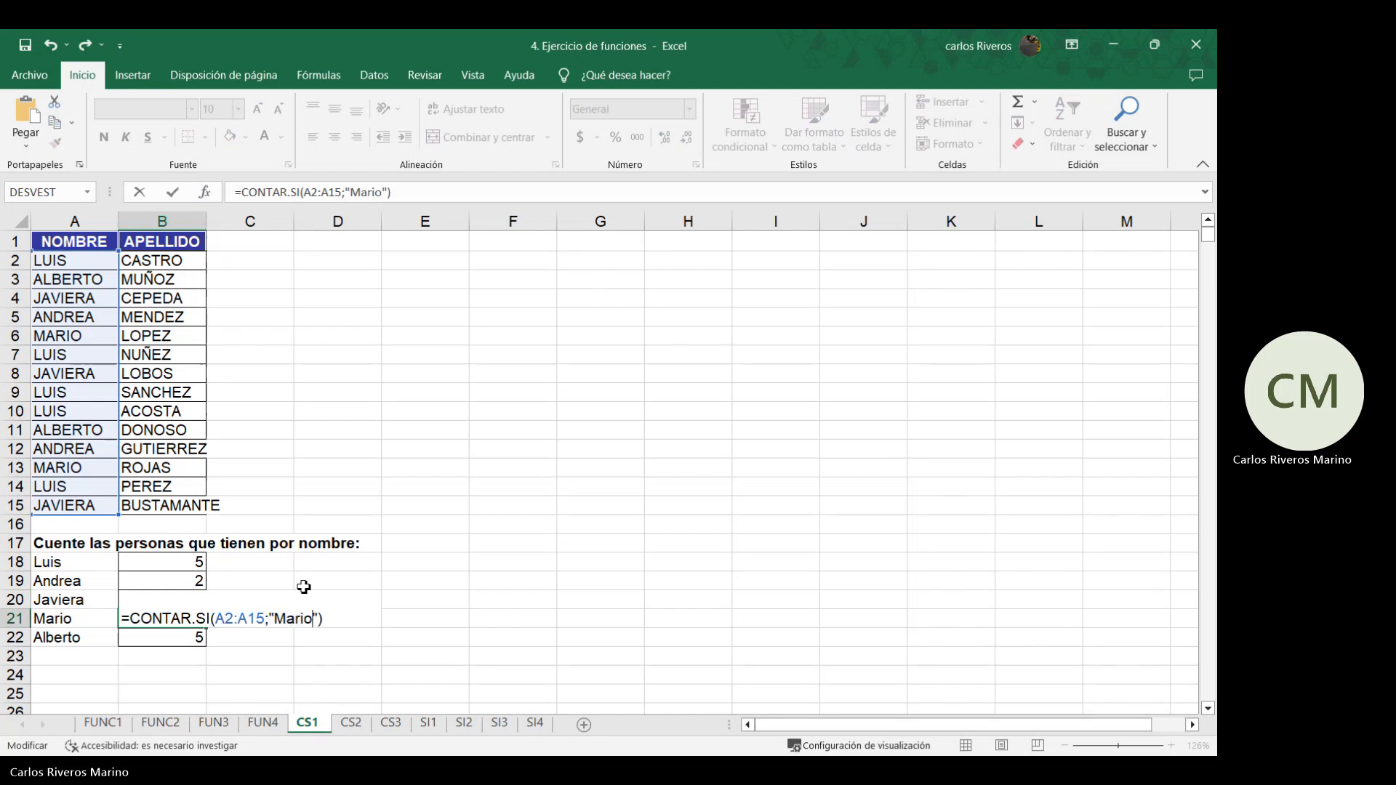
key("Return")
Change the CONTAR.SI criterion in B22 to the first name listed in A22
key("F2")
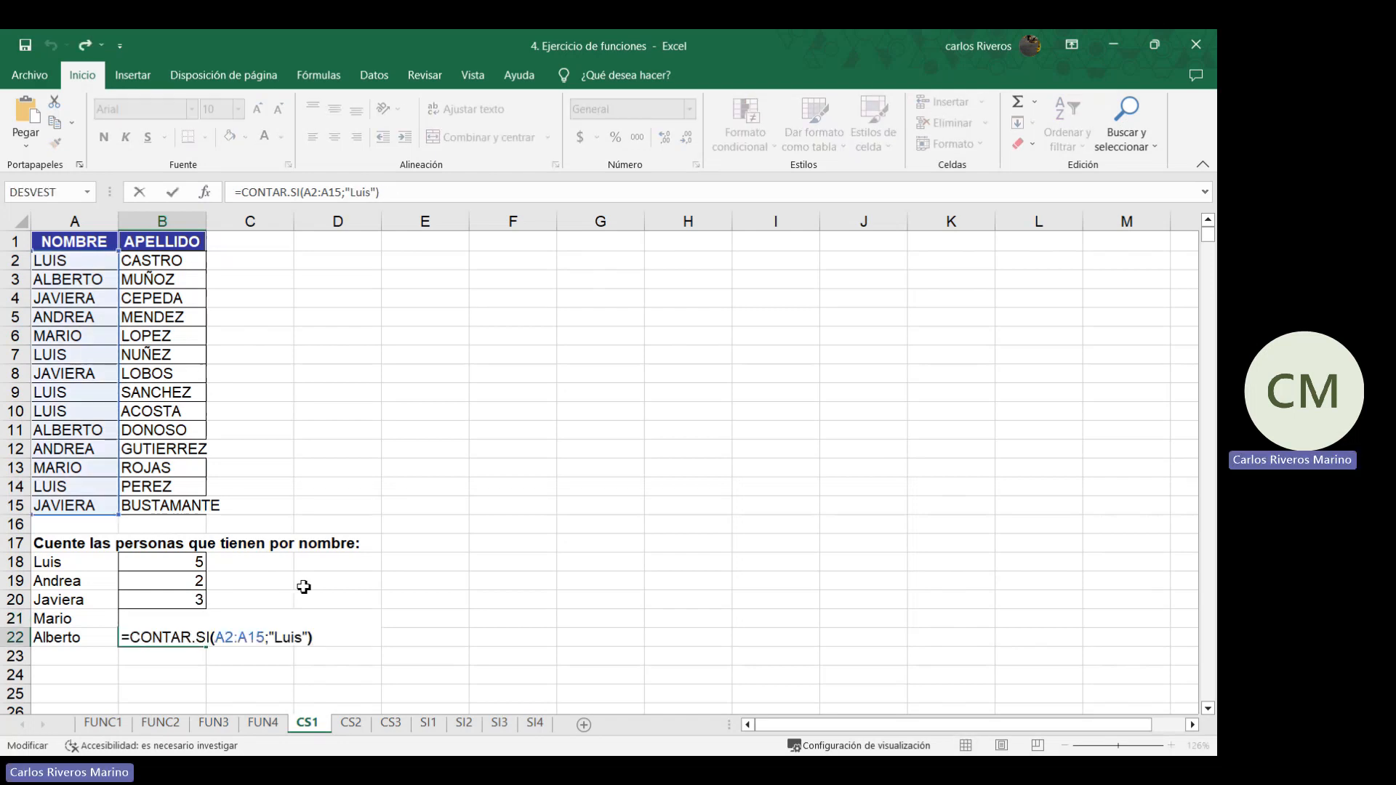
key("Left")
key("Left")
key("BackSpace")
key("BackSpace")
key("BackSpace")
key("BackSpace")
type("Al")
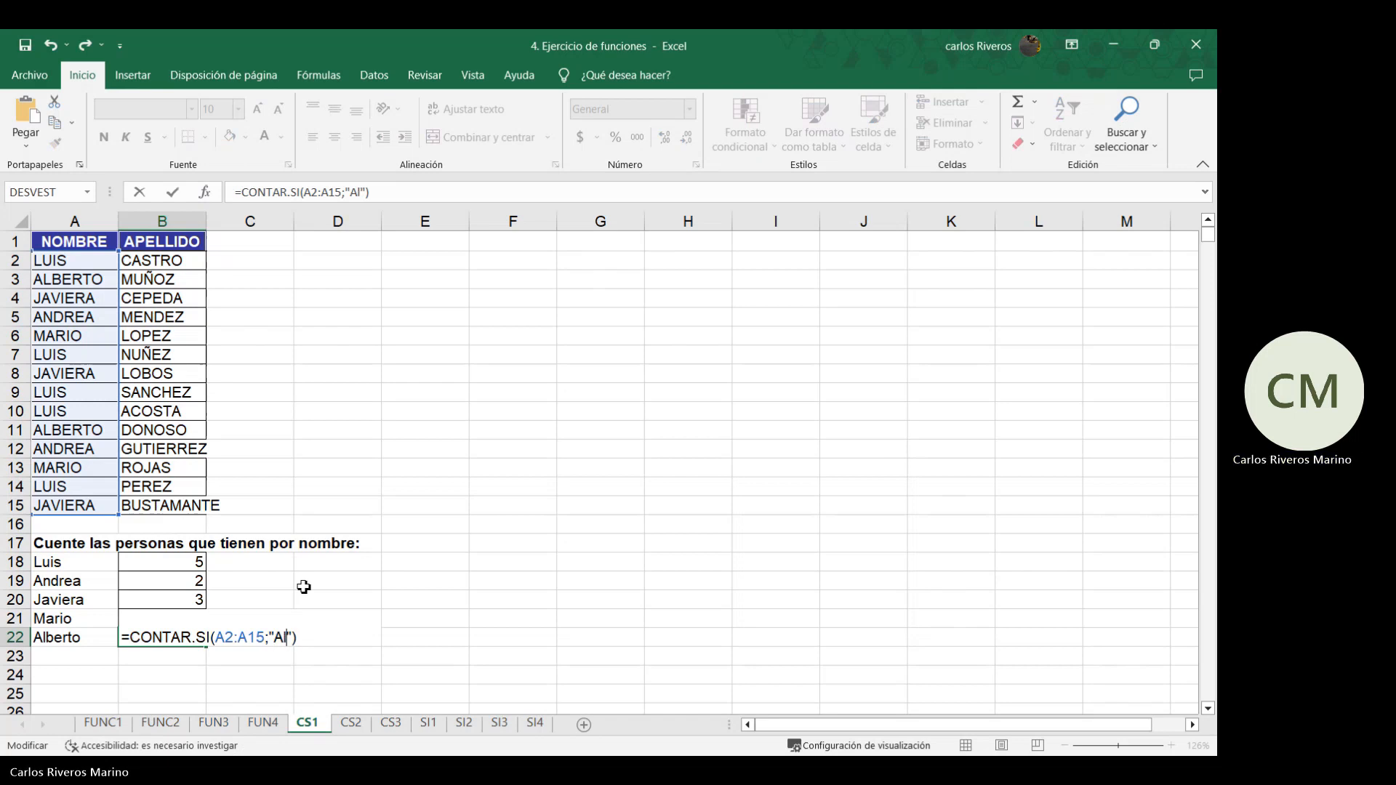
type("berto")
key("Return")
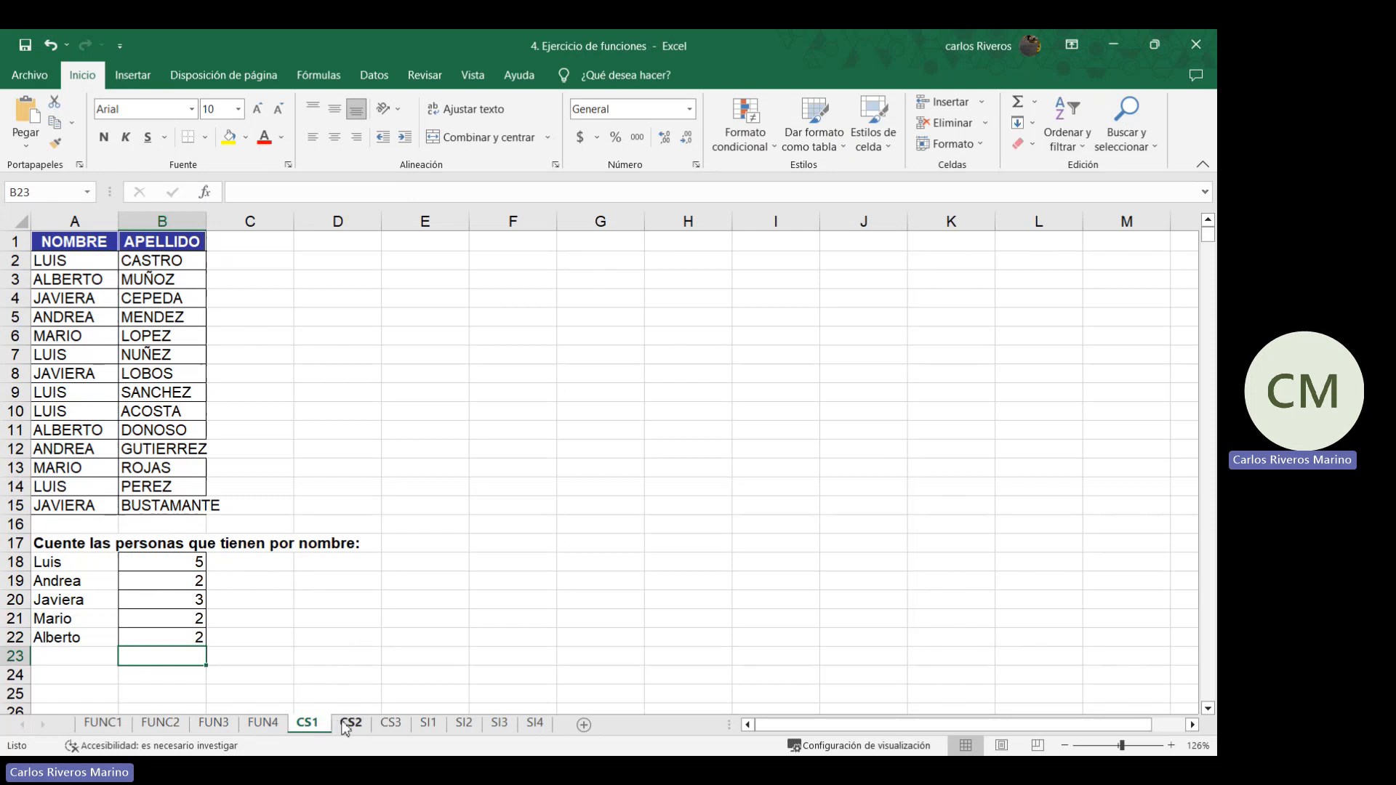
double_click(145, 634)
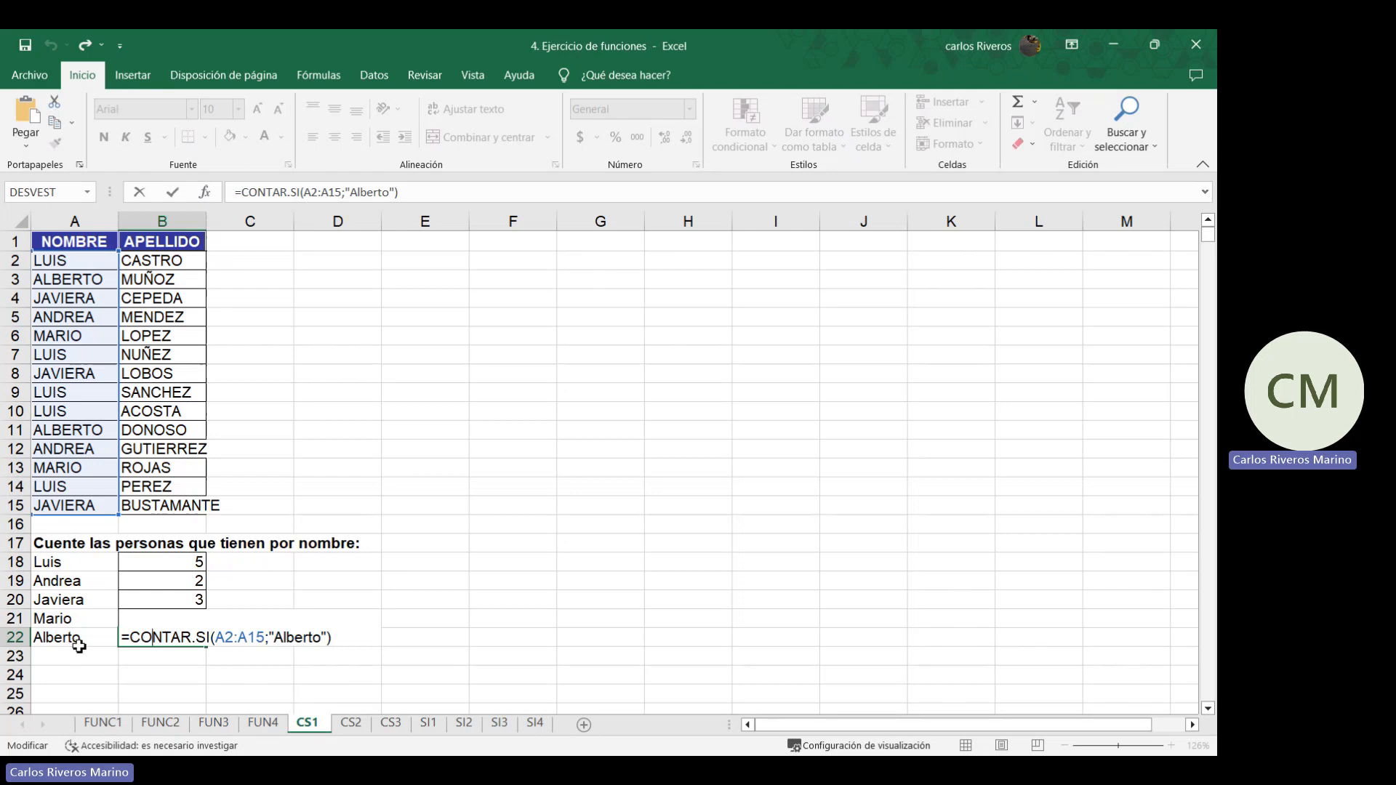
key("Return")
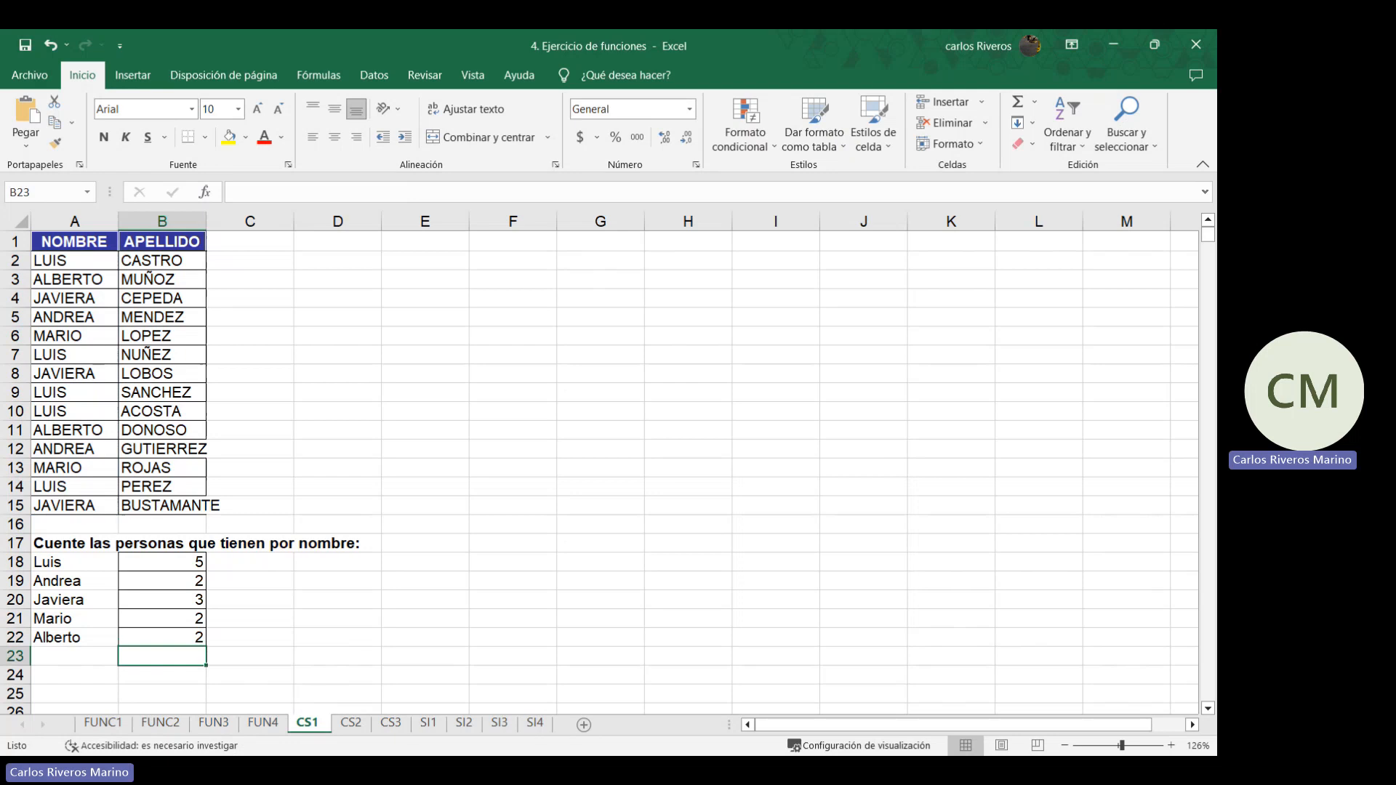
Open sheet CS2, enlarge its view to 150% and look over the client table
left_click(351, 723)
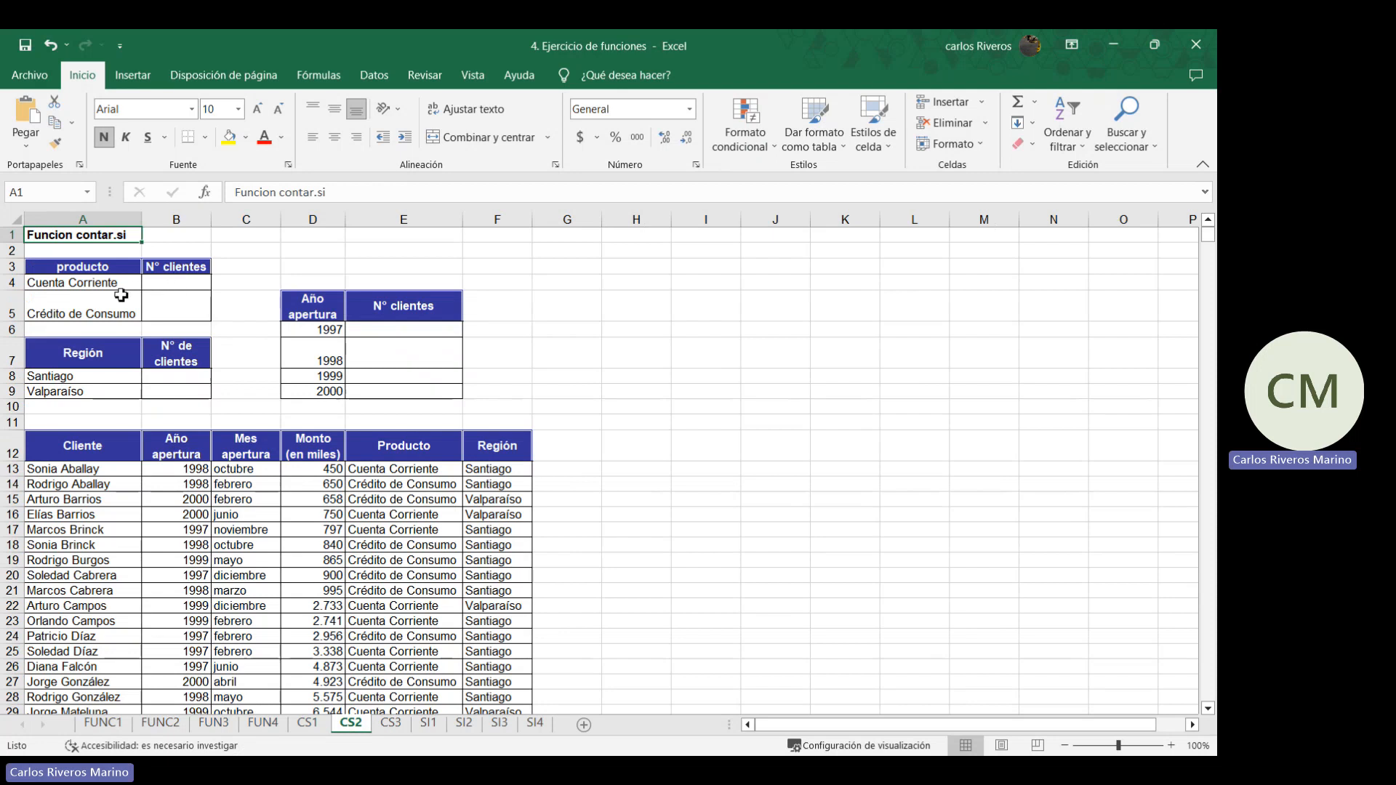
left_click(173, 283)
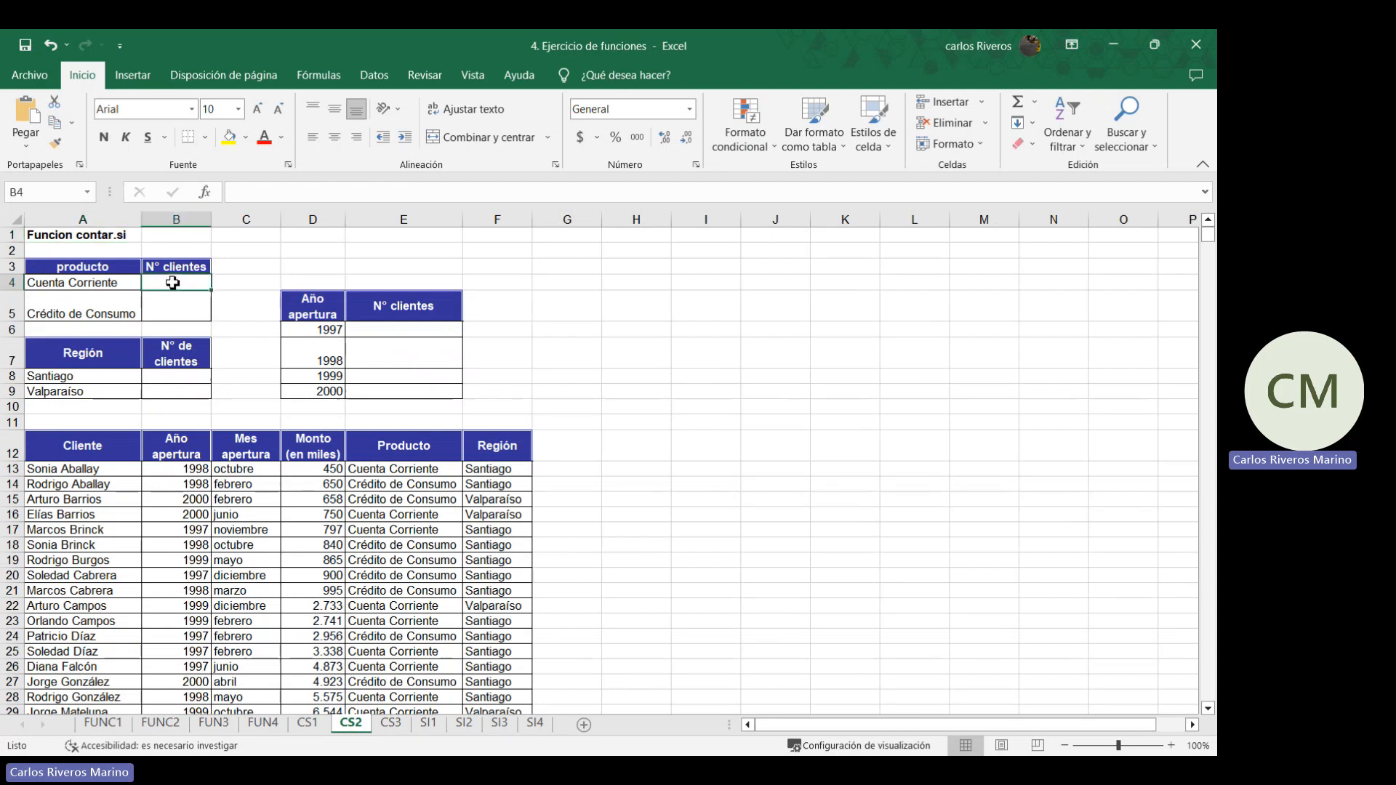
type(")")
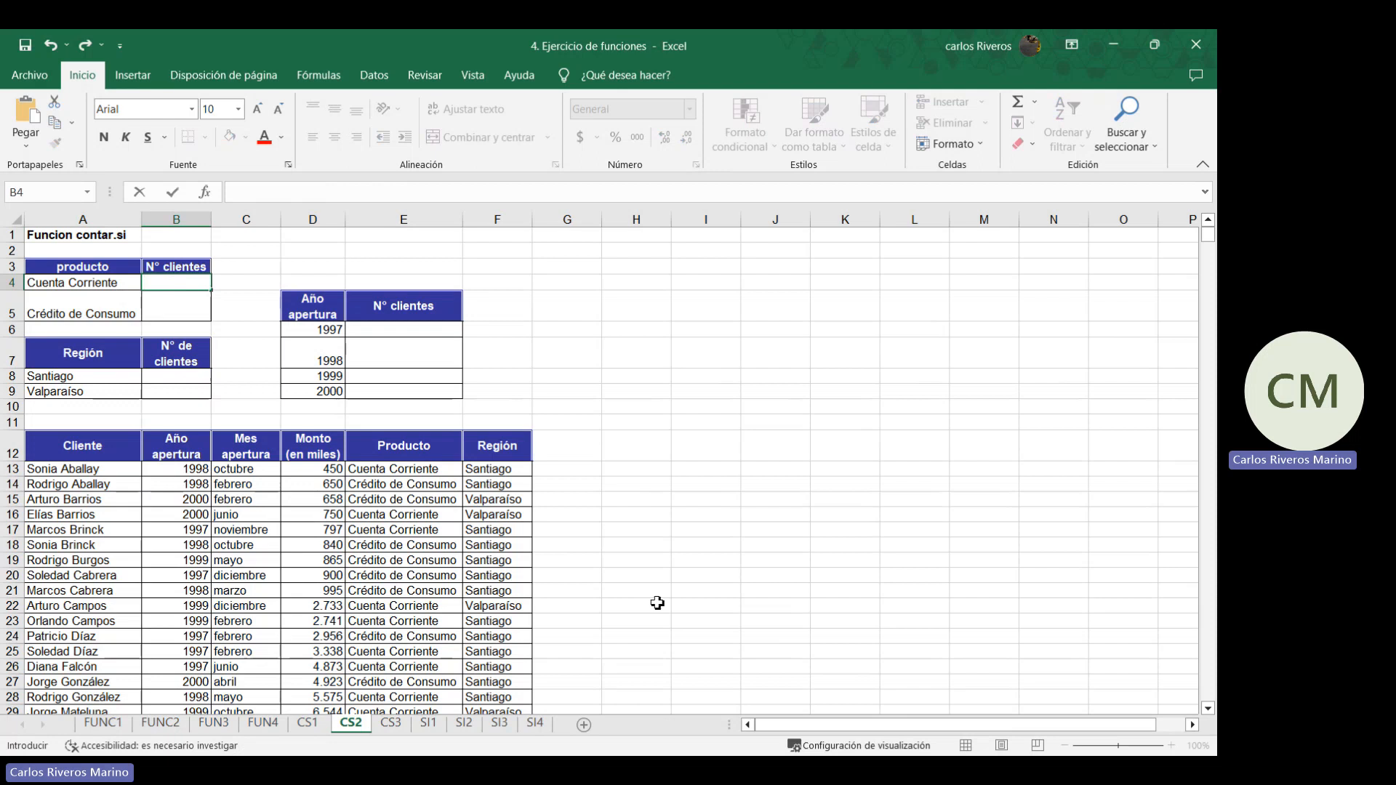
left_click(1011, 666)
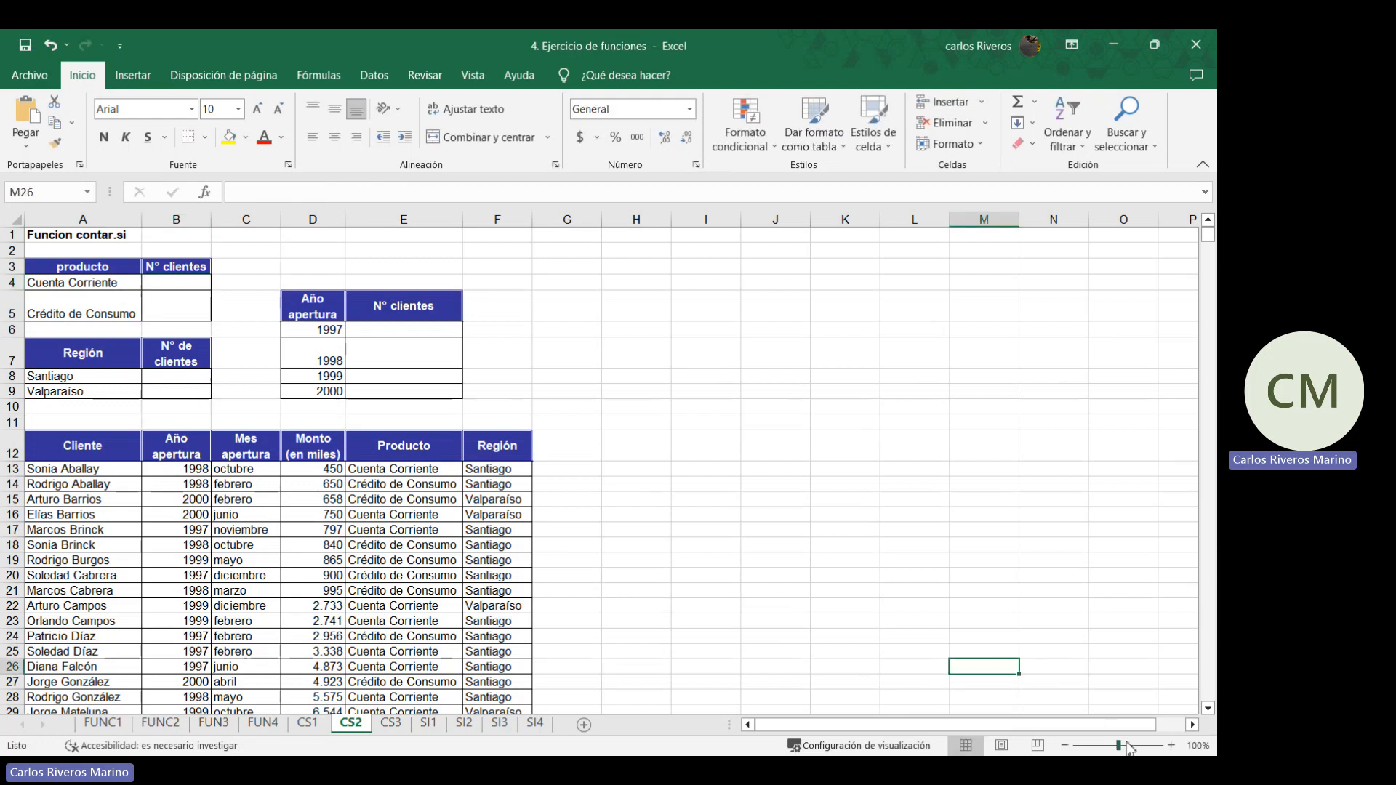
left_click(1125, 743)
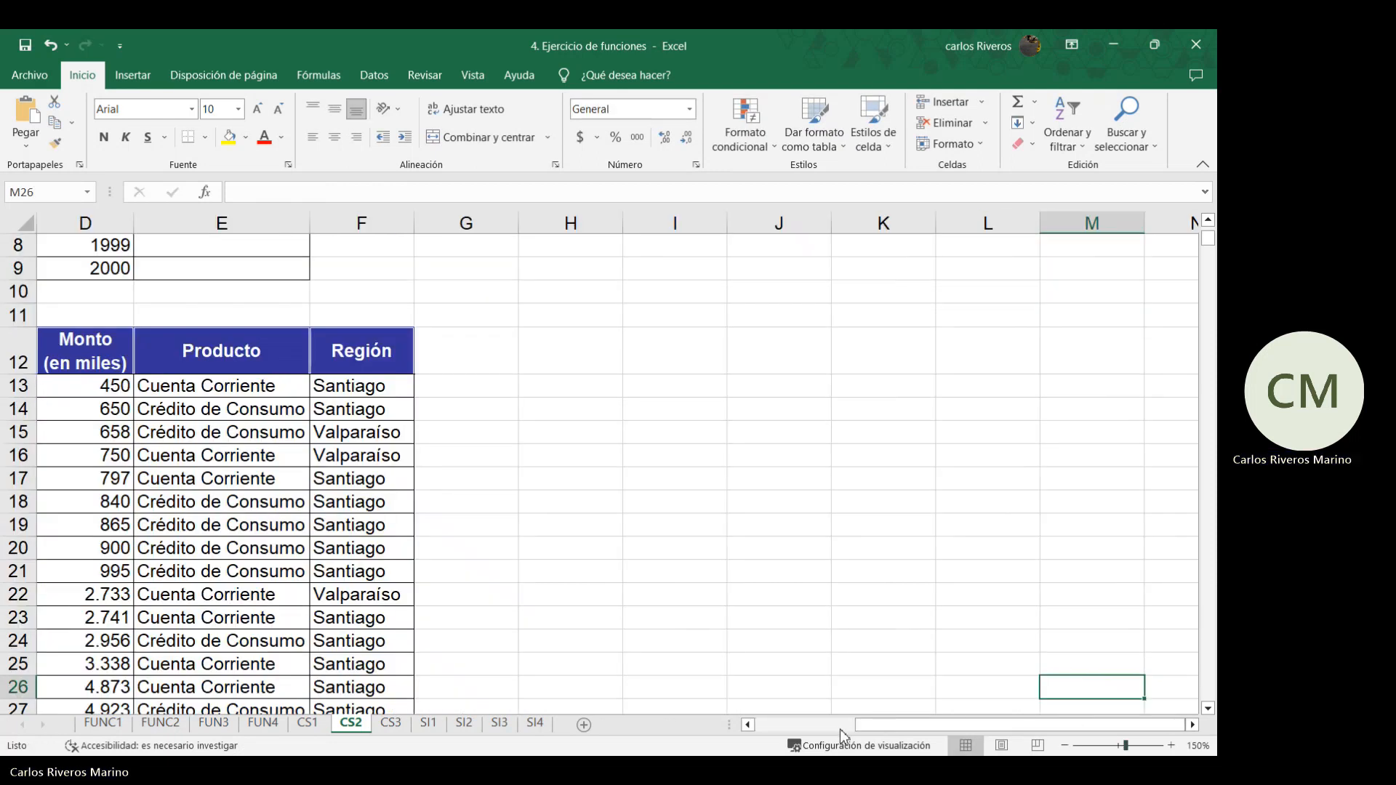
scroll(188, 459, "left", 3)
scroll(188, 459, "up", 1)
scroll(188, 459, "up", 2)
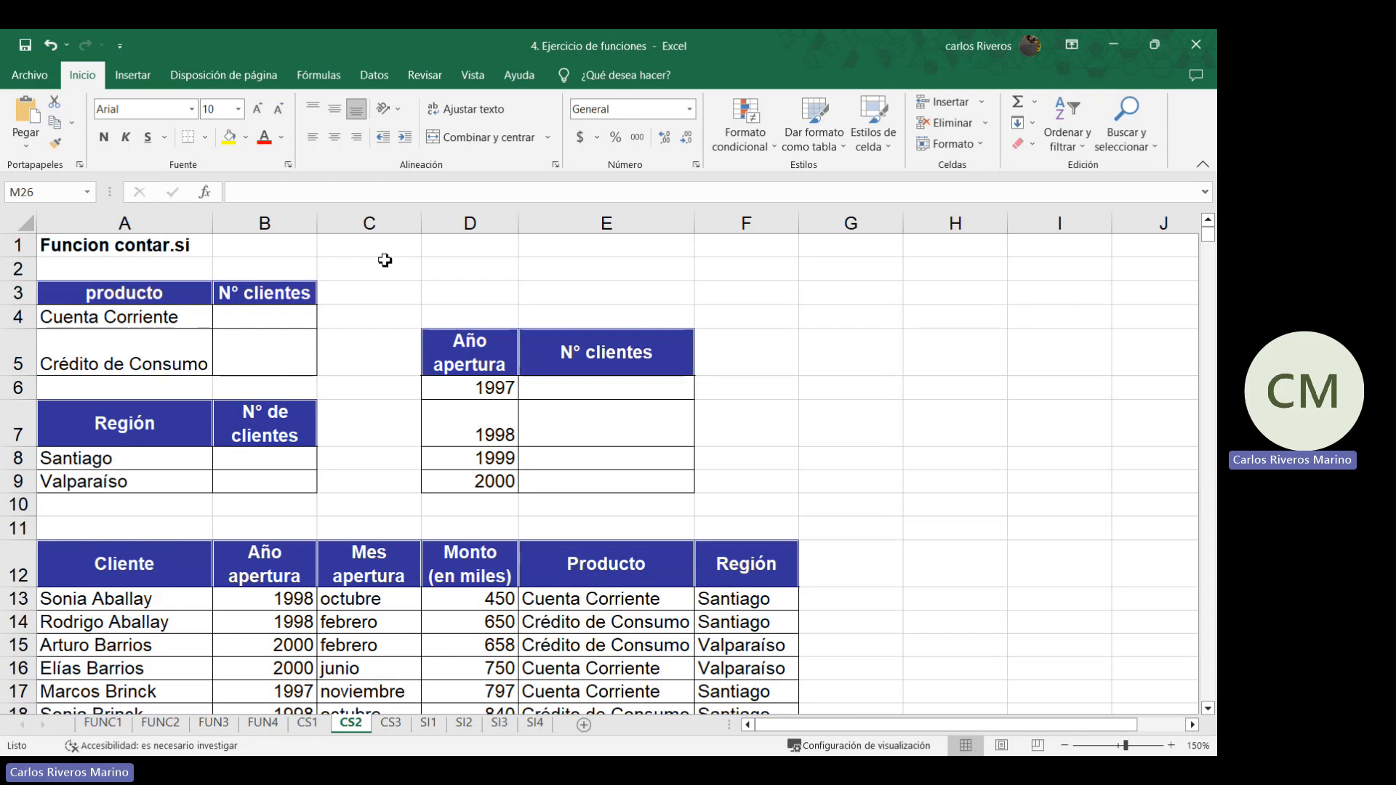
scroll(543, 595, "down", 8)
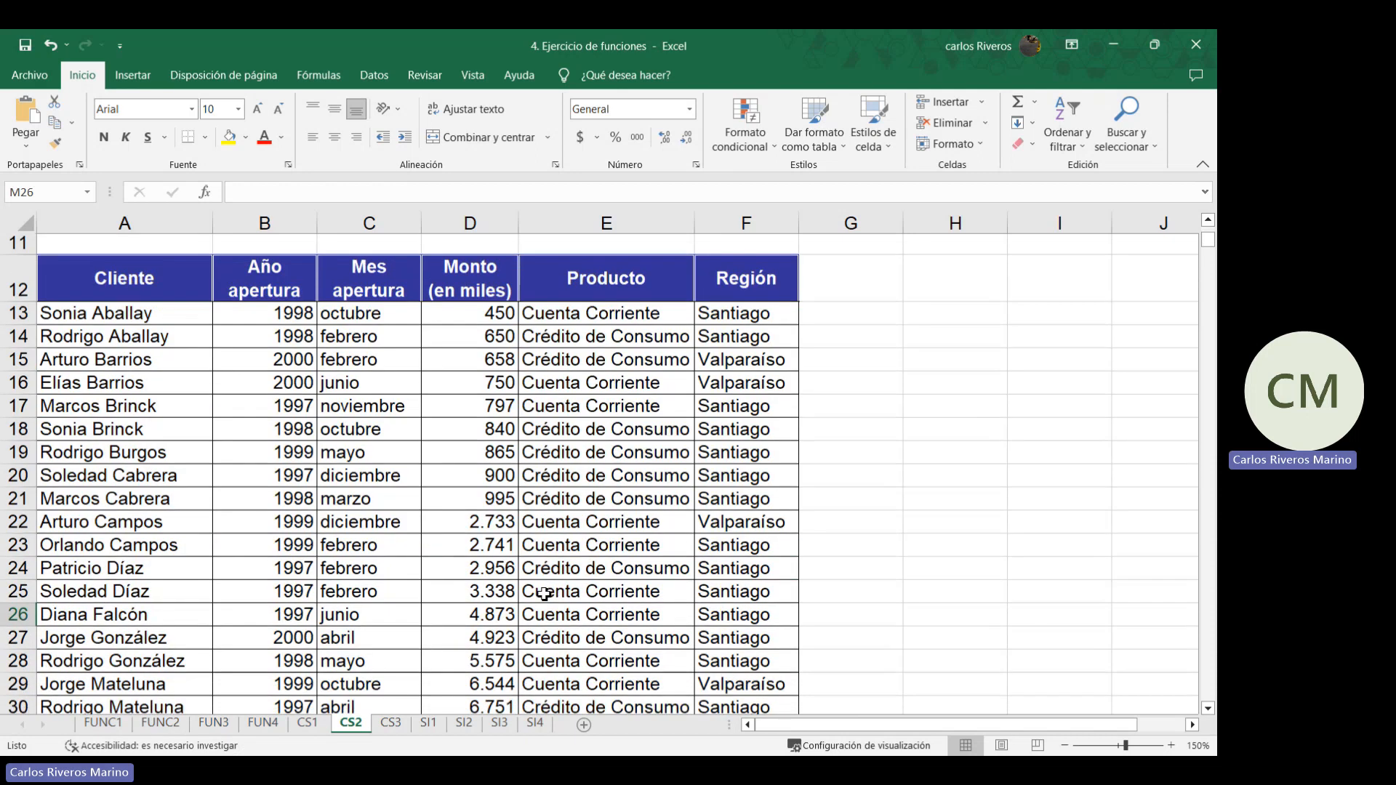
scroll(544, 595, "up", 8)
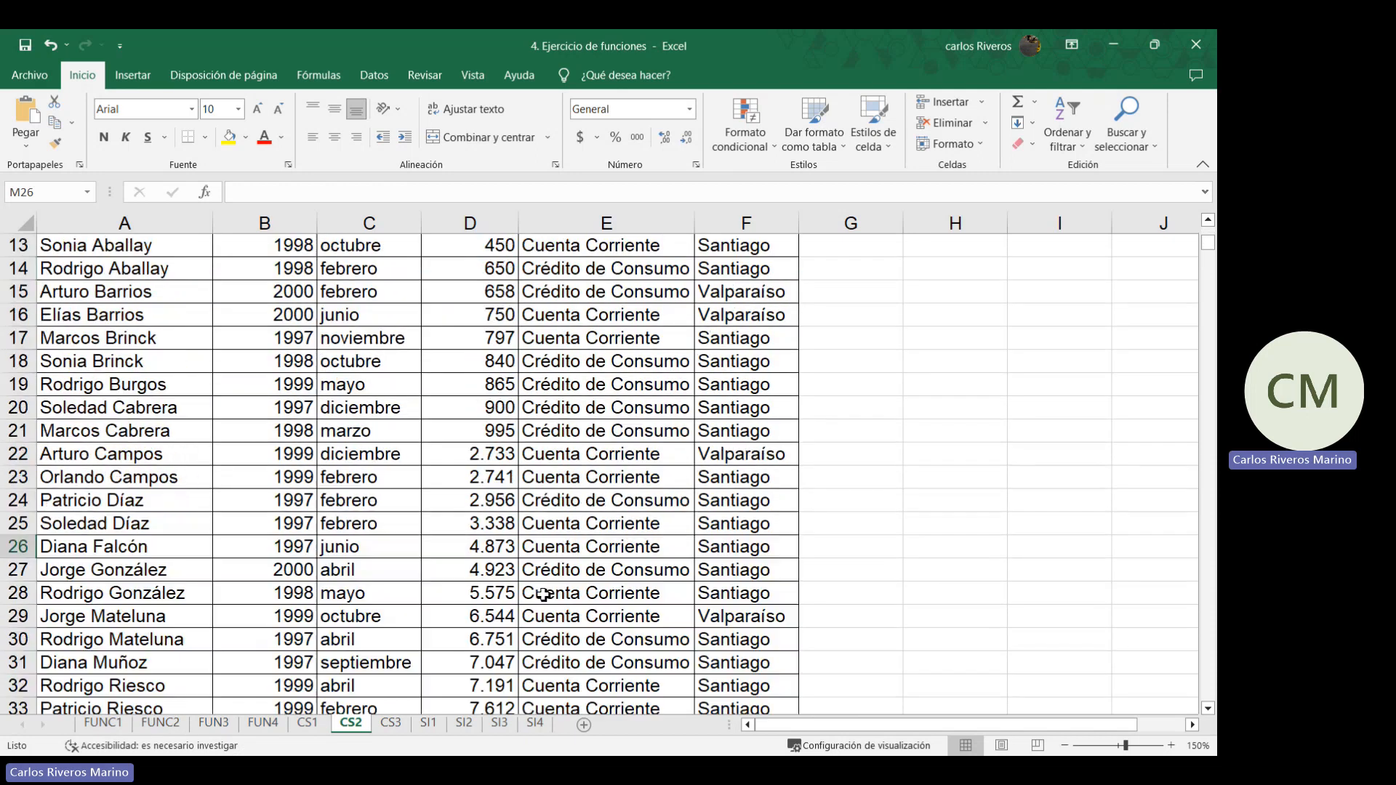
left_click(236, 316)
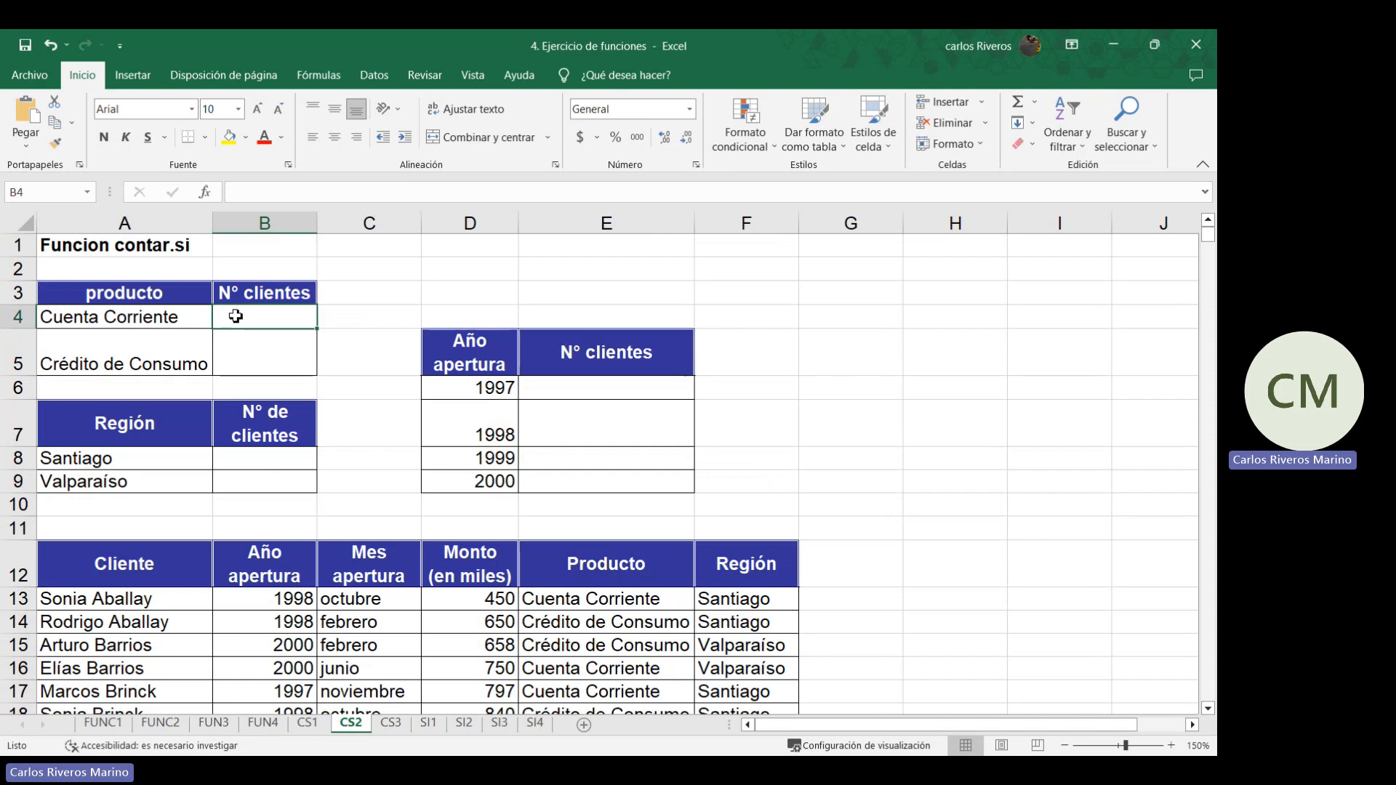
type(")")
type("=contar.si")
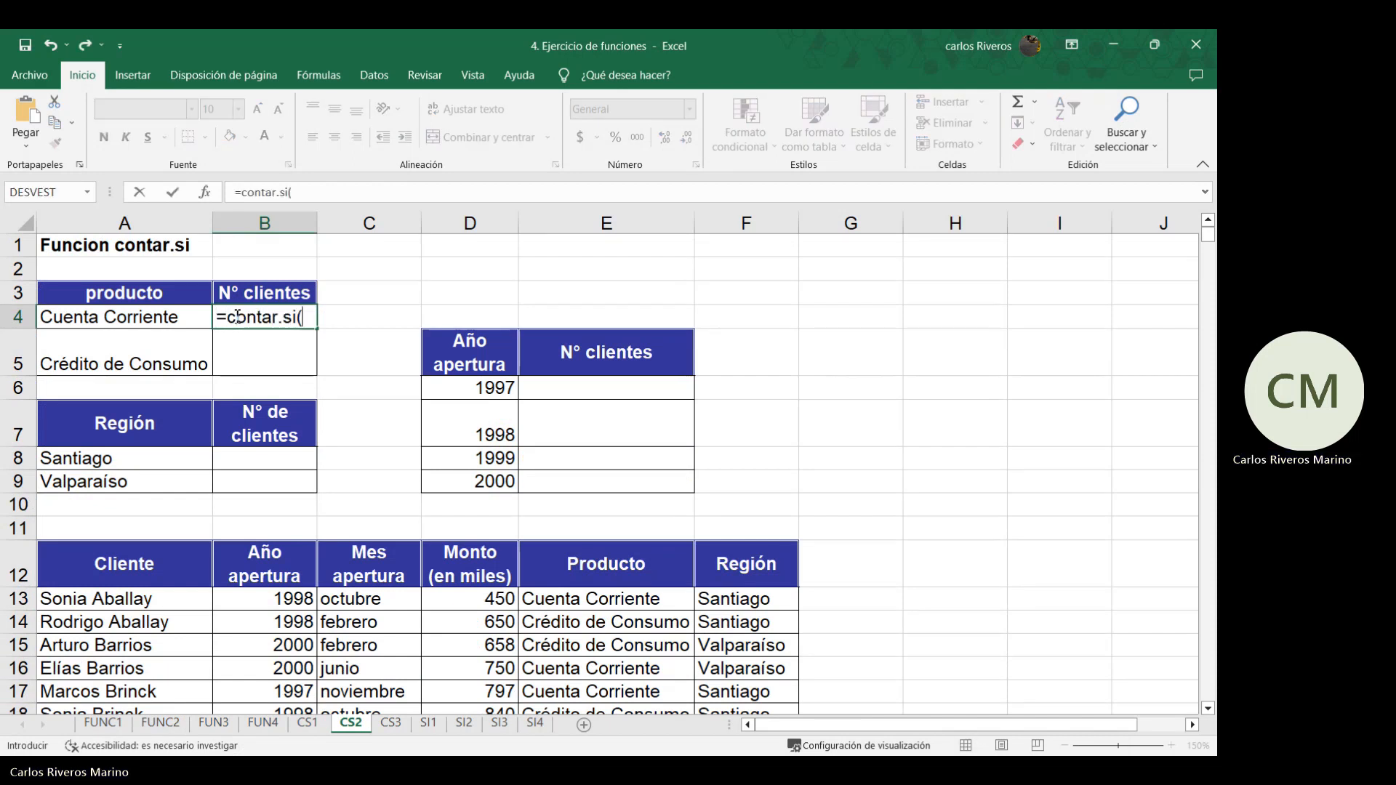
type("(e")
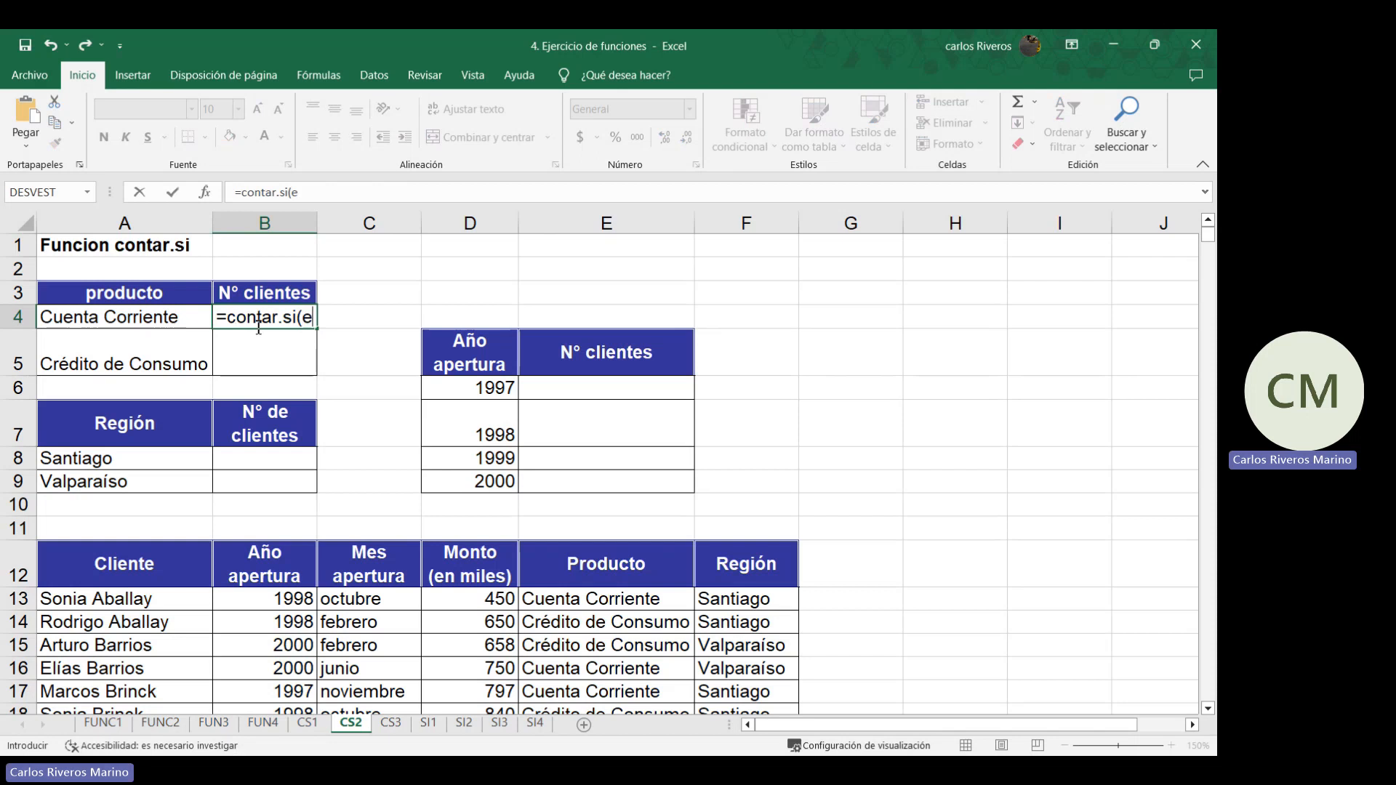
type("º1")
type("13:")
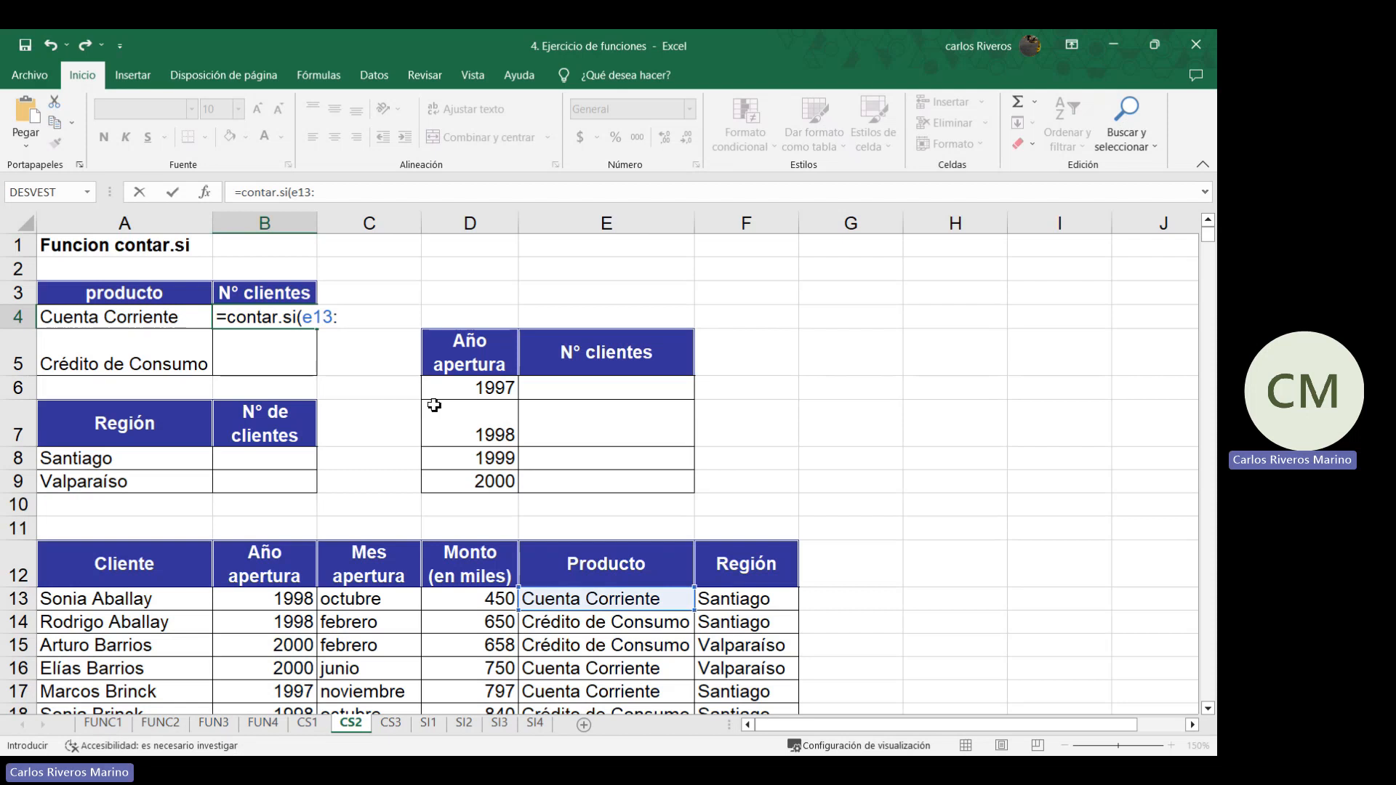
scroll(465, 414, "down", 2)
left_click_drag(544, 440, 541, 686)
scroll(437, 436, "up", 3)
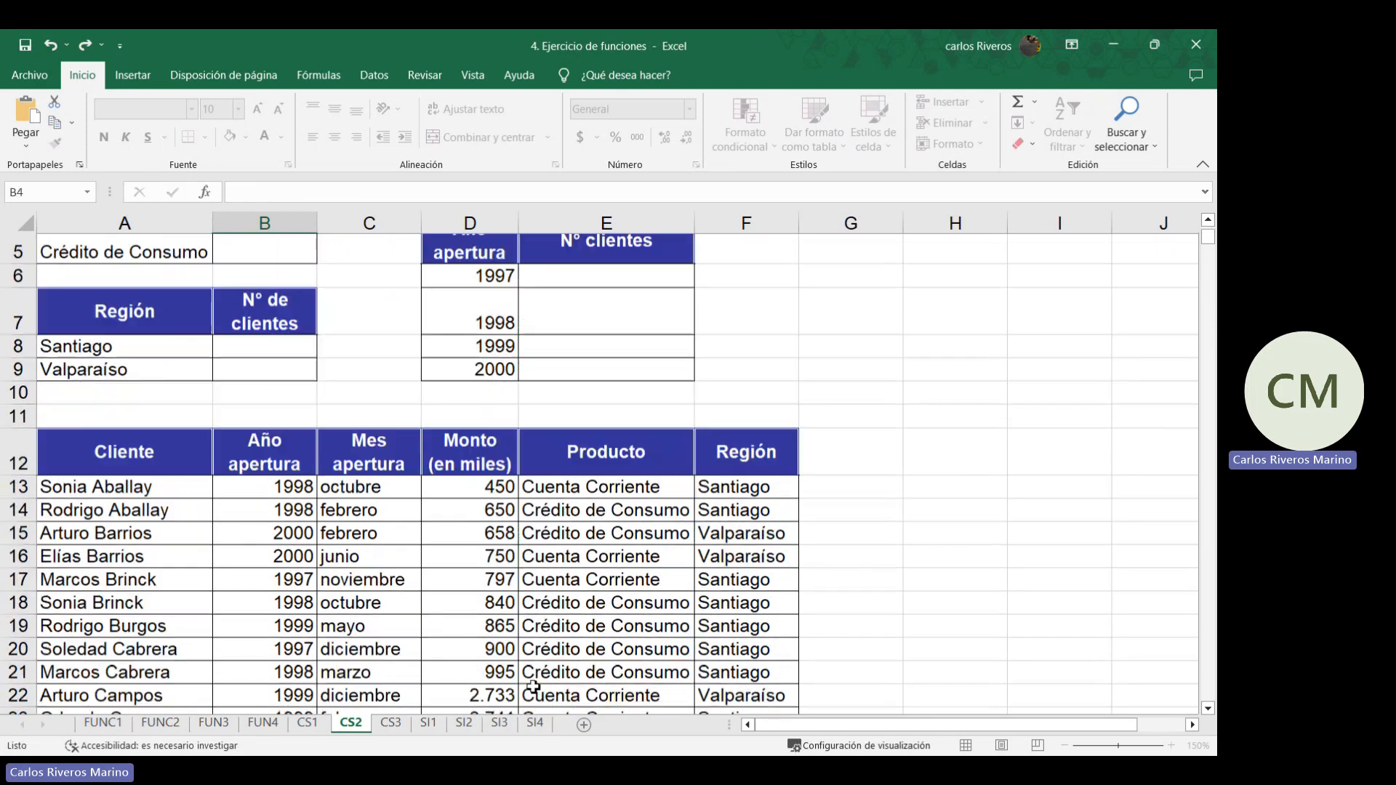
key("Escape")
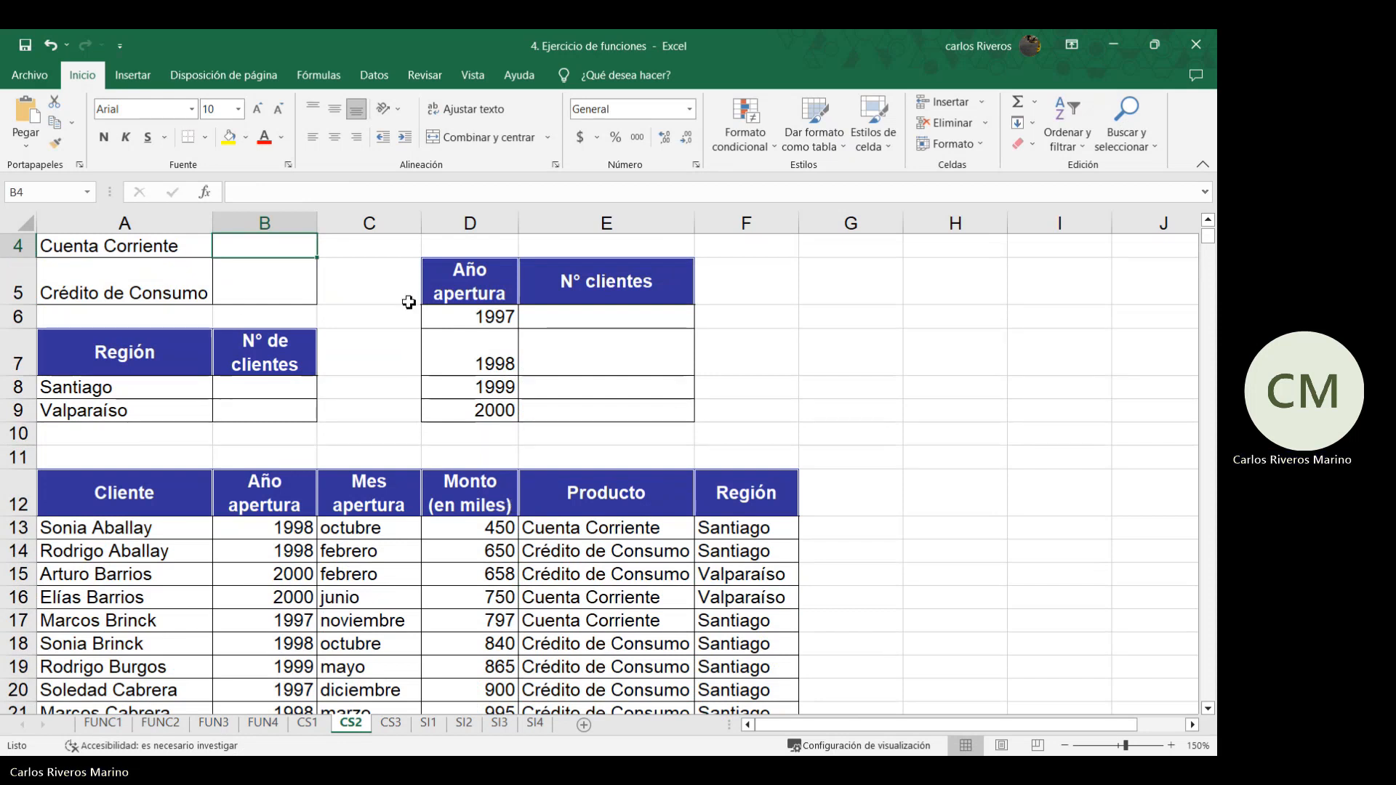
Count the Cuenta Corriente clients in B4 with =CONTAR.SI(E13:E36;"Cuenta Corriente")
scroll(244, 312, "up", 1)
double_click(244, 313)
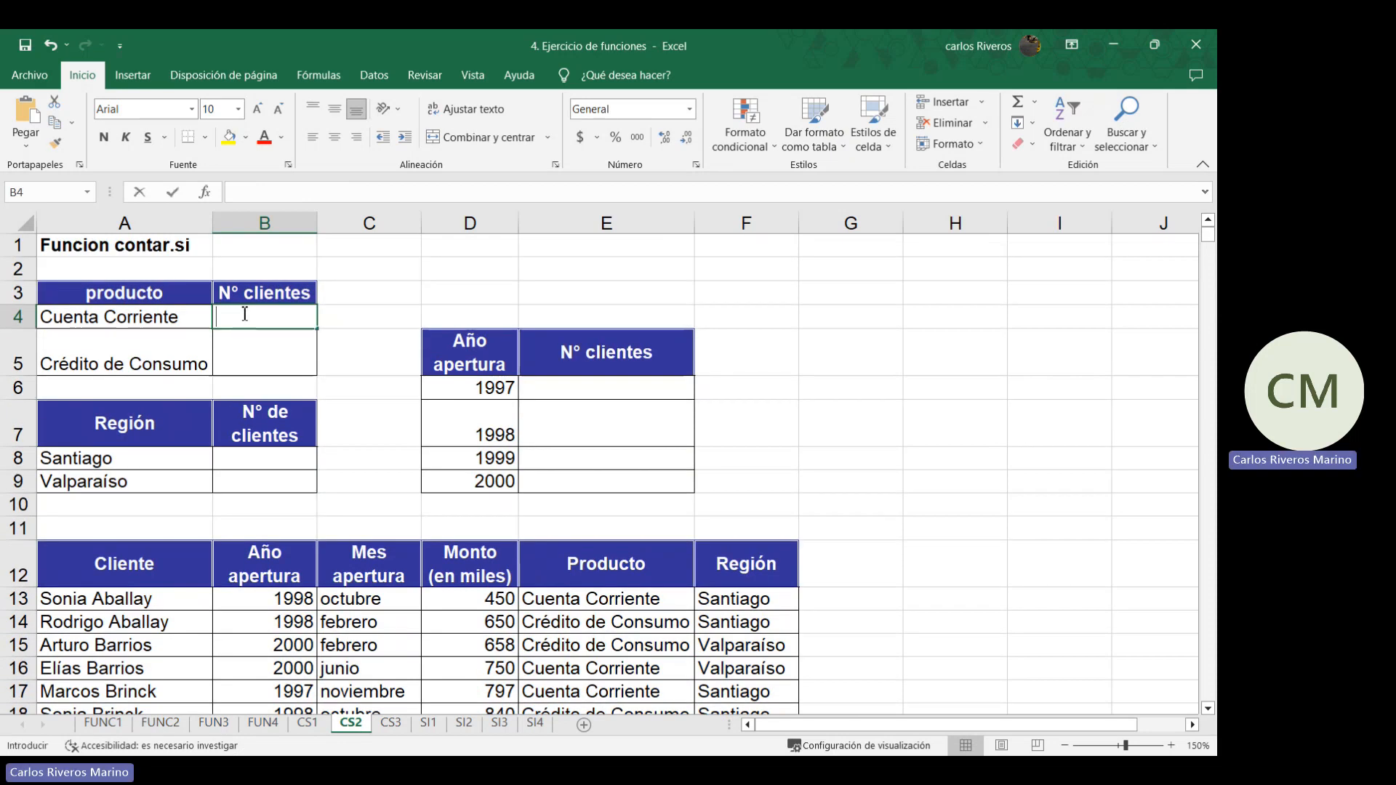
type("=contar.si")
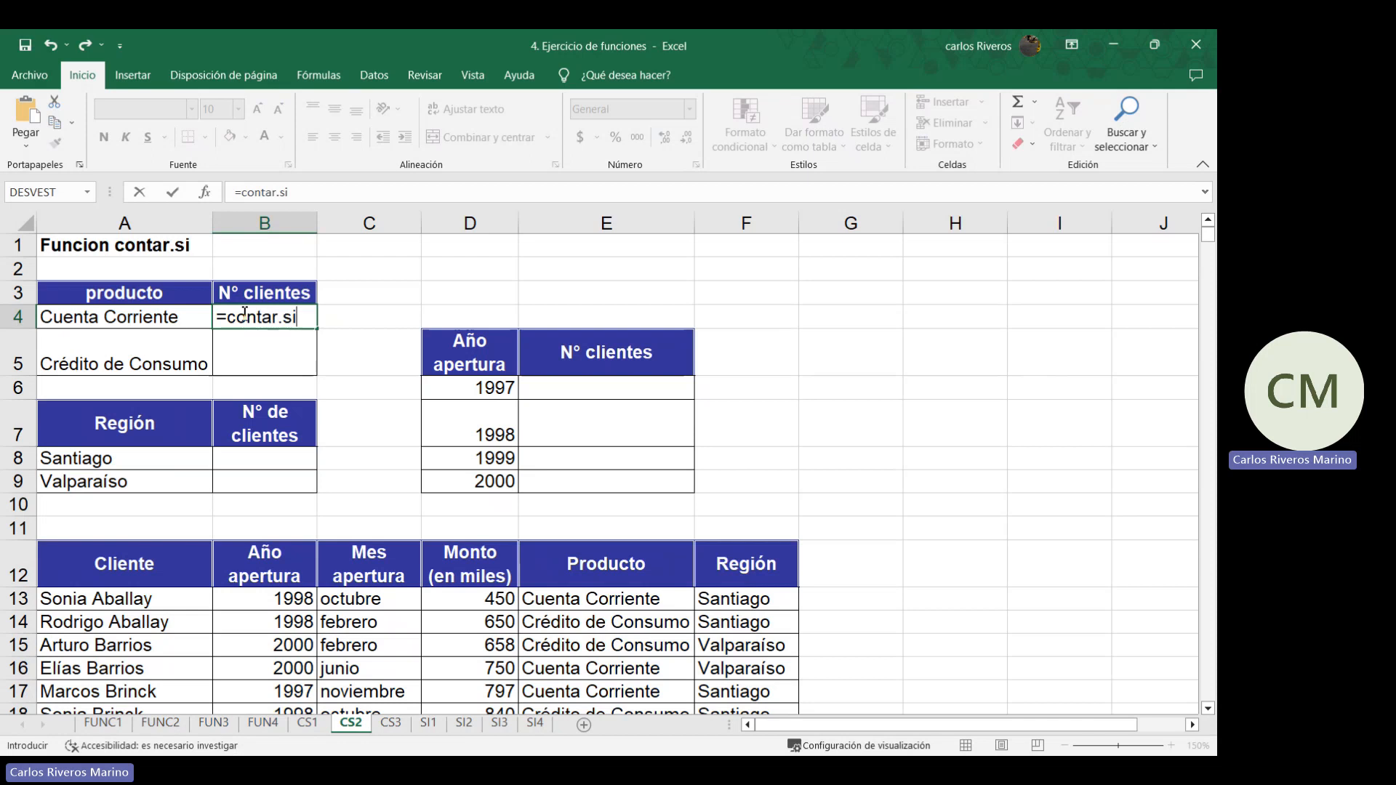
type("(")
left_click(586, 601)
left_click_drag(586, 601, 574, 566)
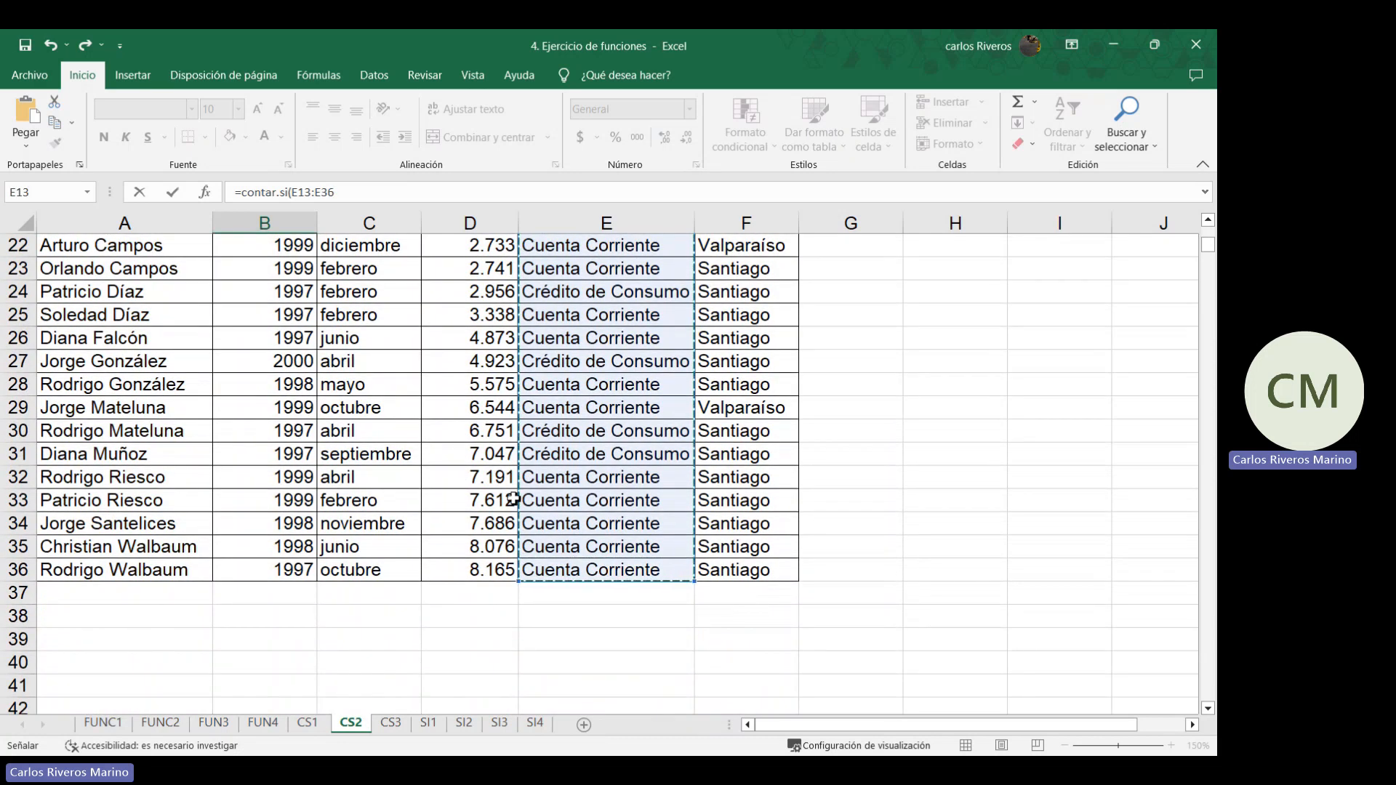
scroll(514, 498, "up", 7)
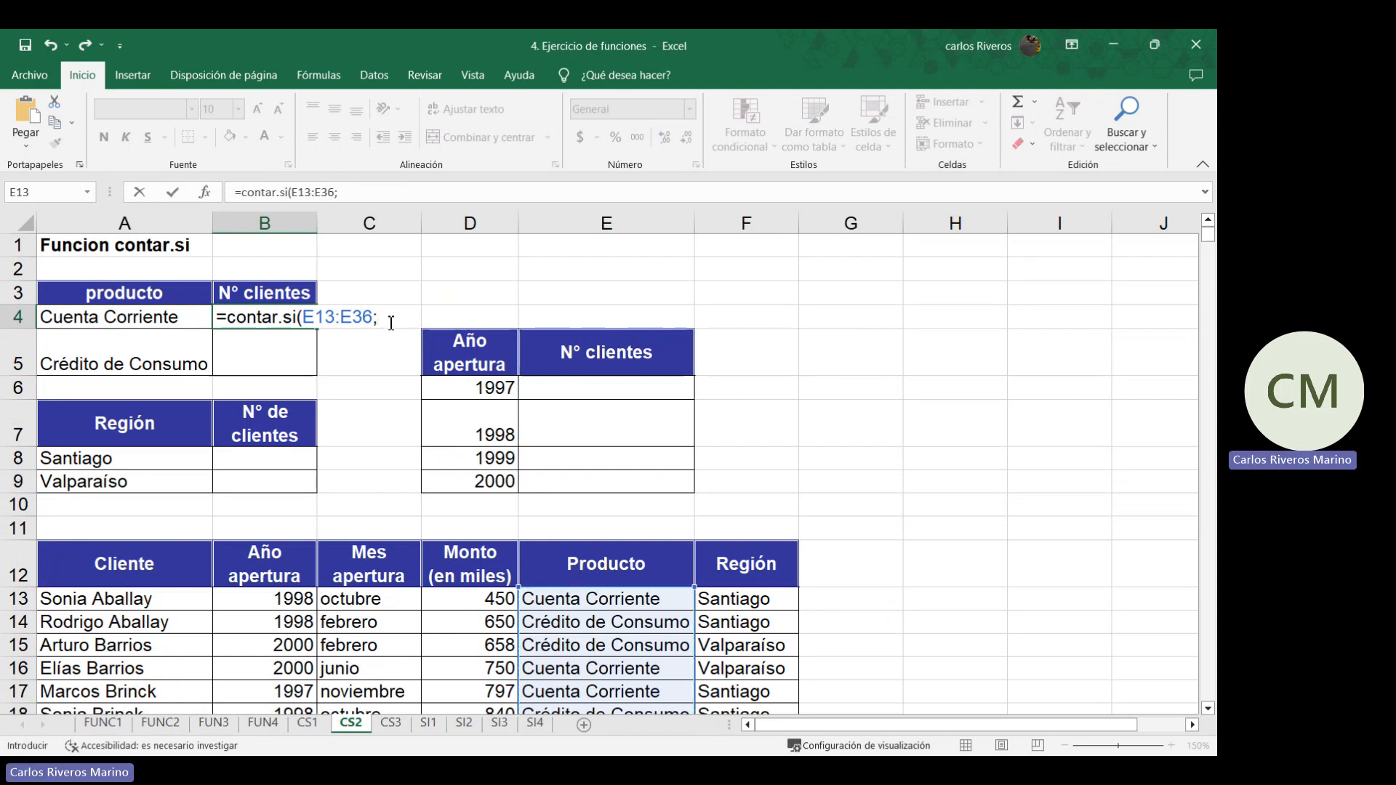
type("\"Cuenta C")
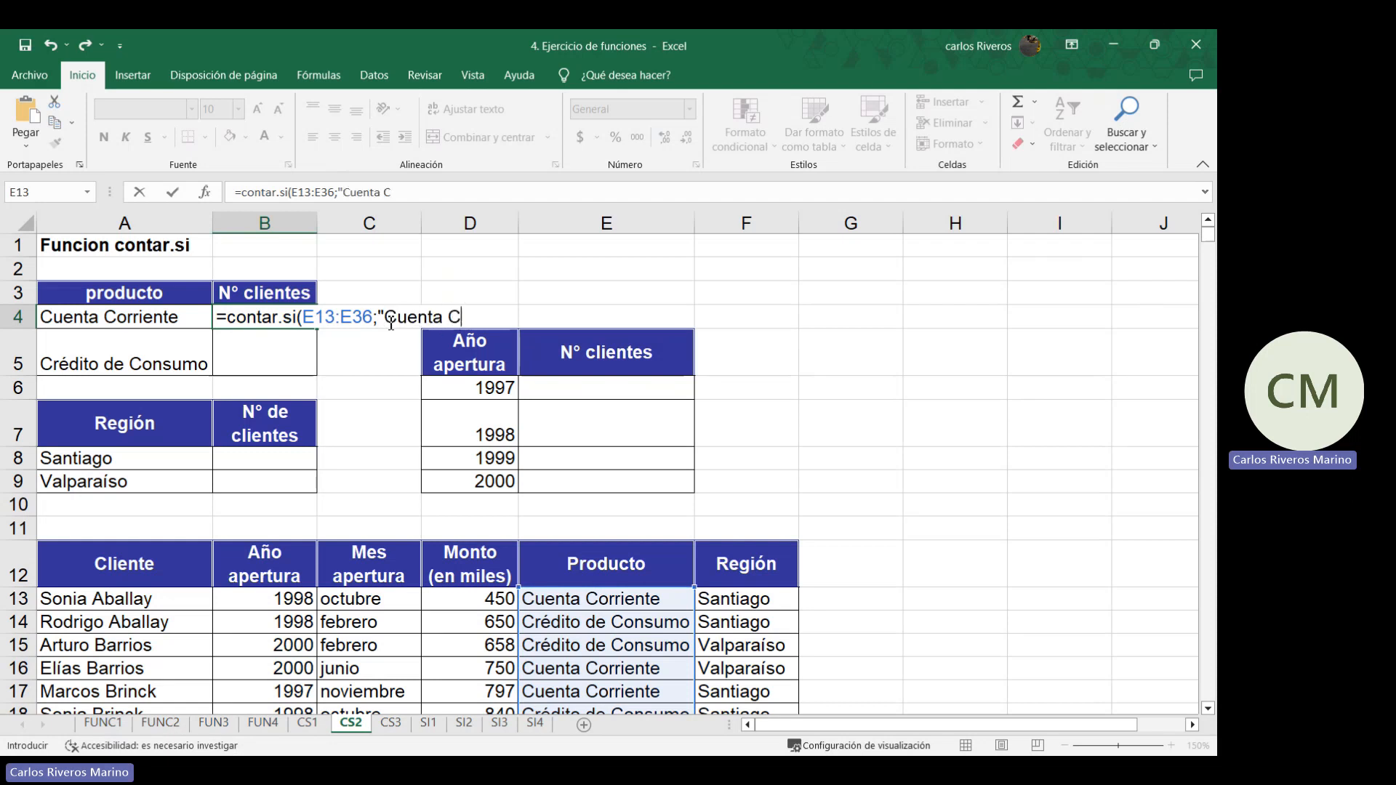
type("orriente\"")
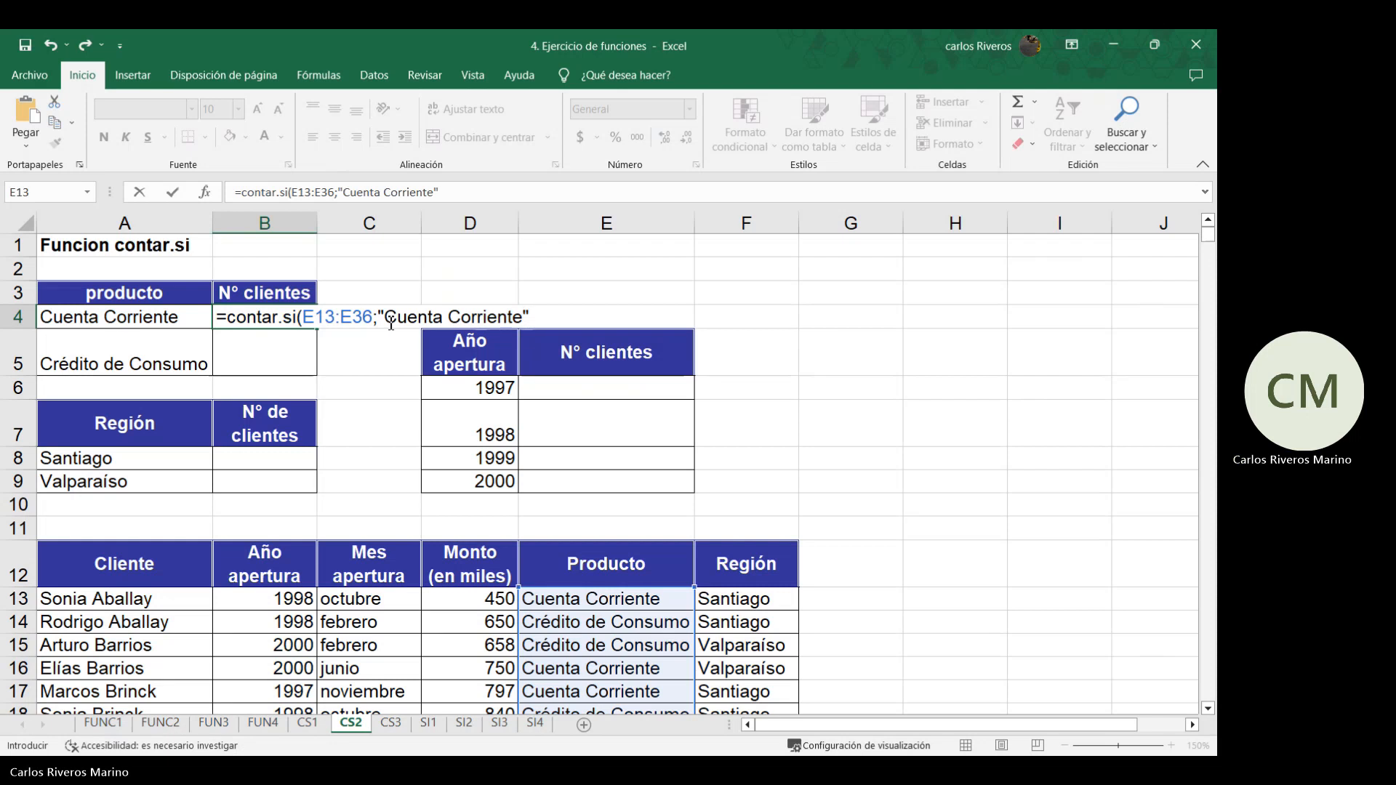
type(")")
key("Return")
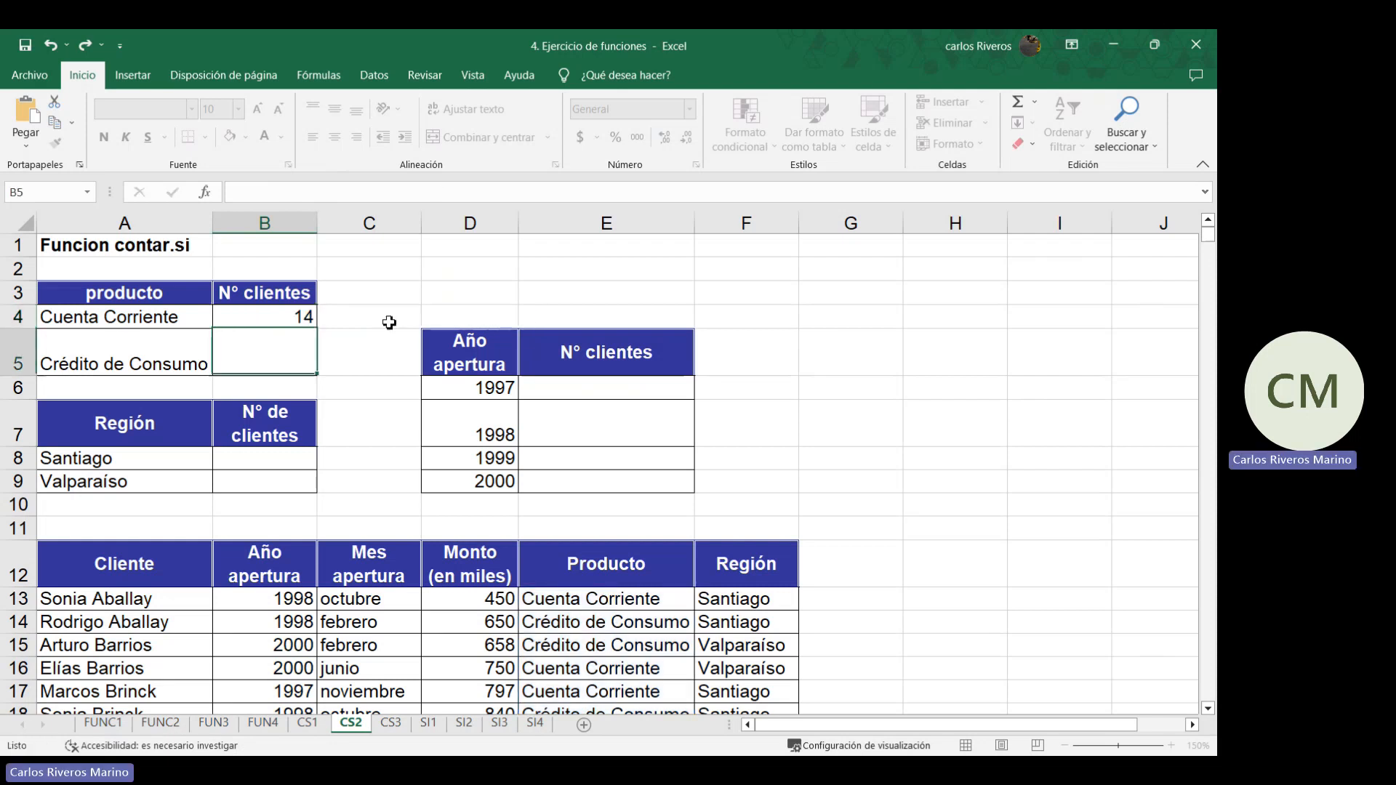
Copy the CONTAR.SI formula from cell B4 into B5, the client count for Crédito de Consumo
left_click(260, 323)
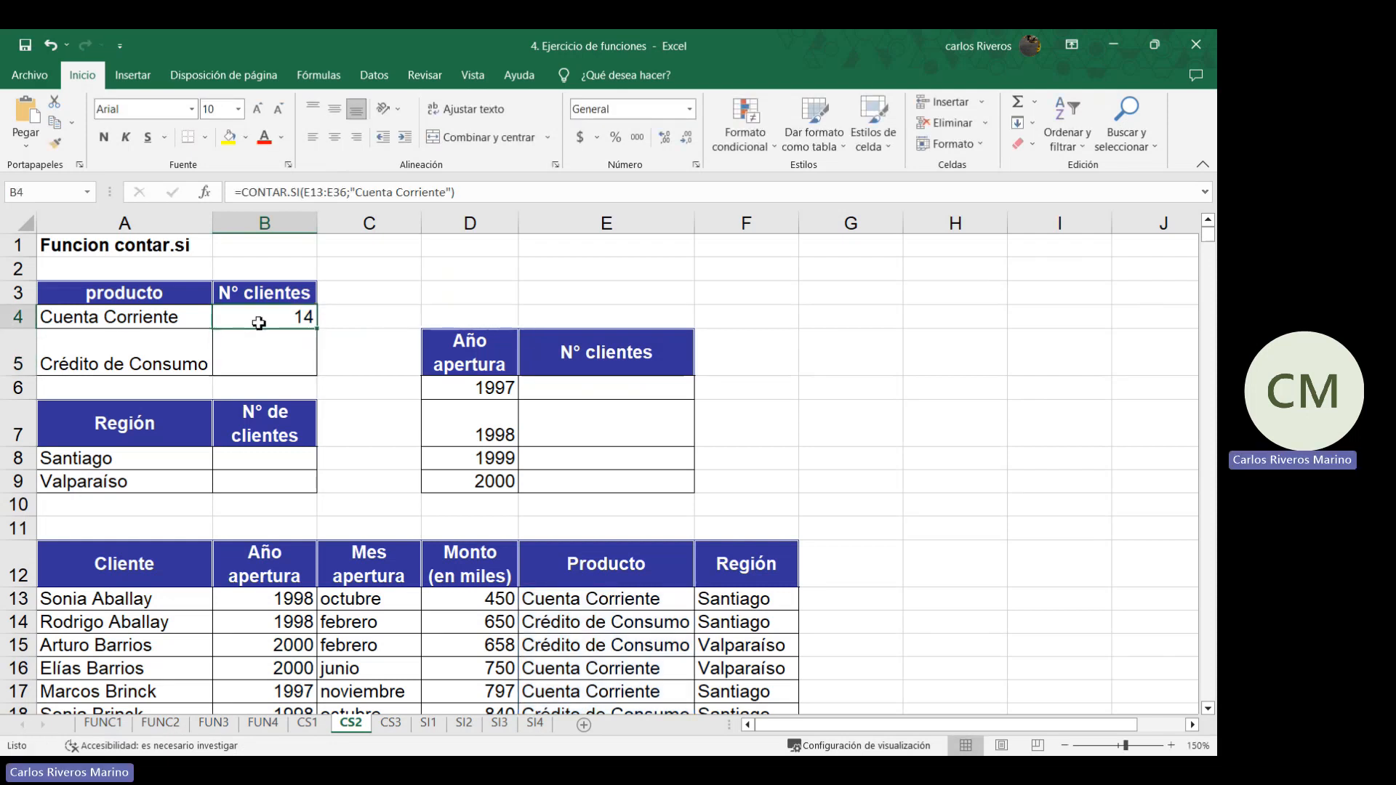
double_click(260, 323)
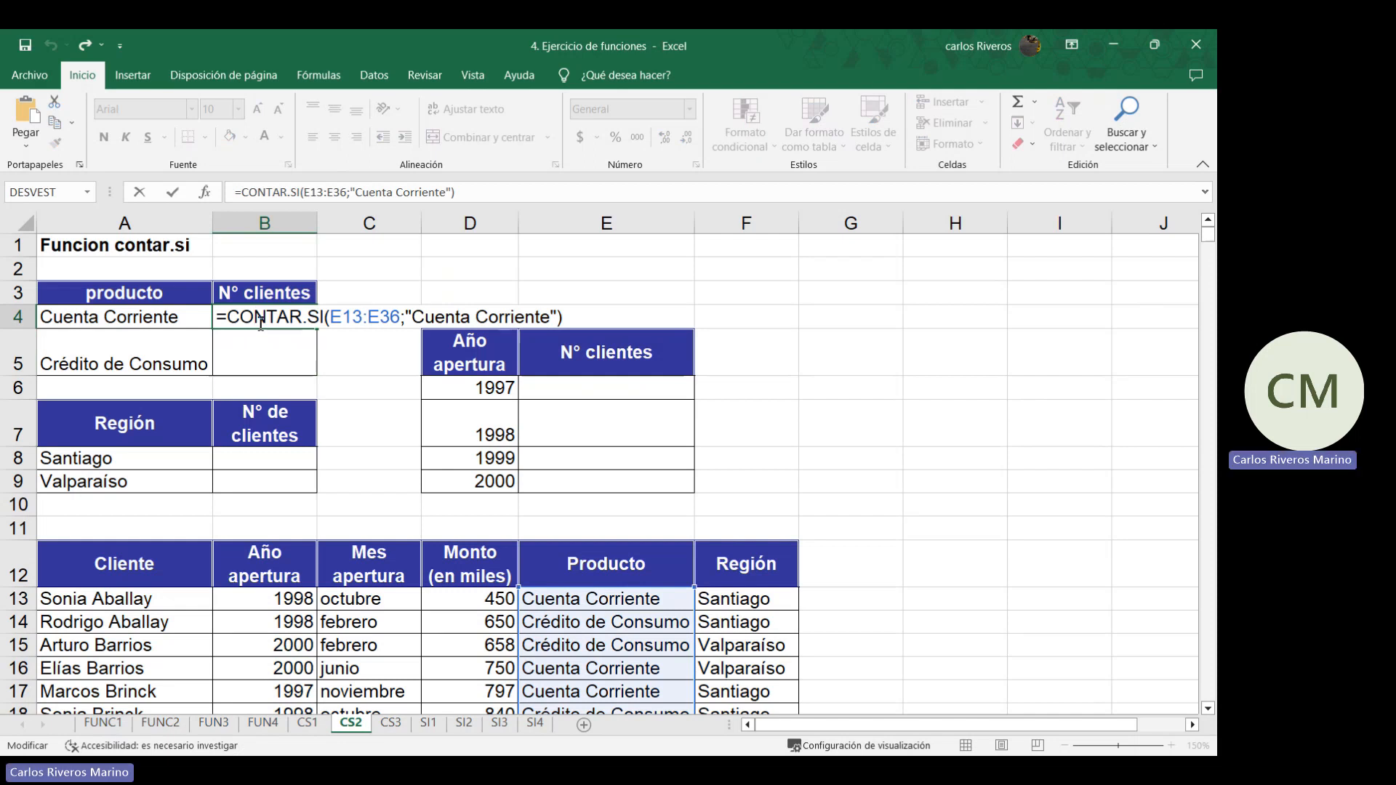
key("Escape")
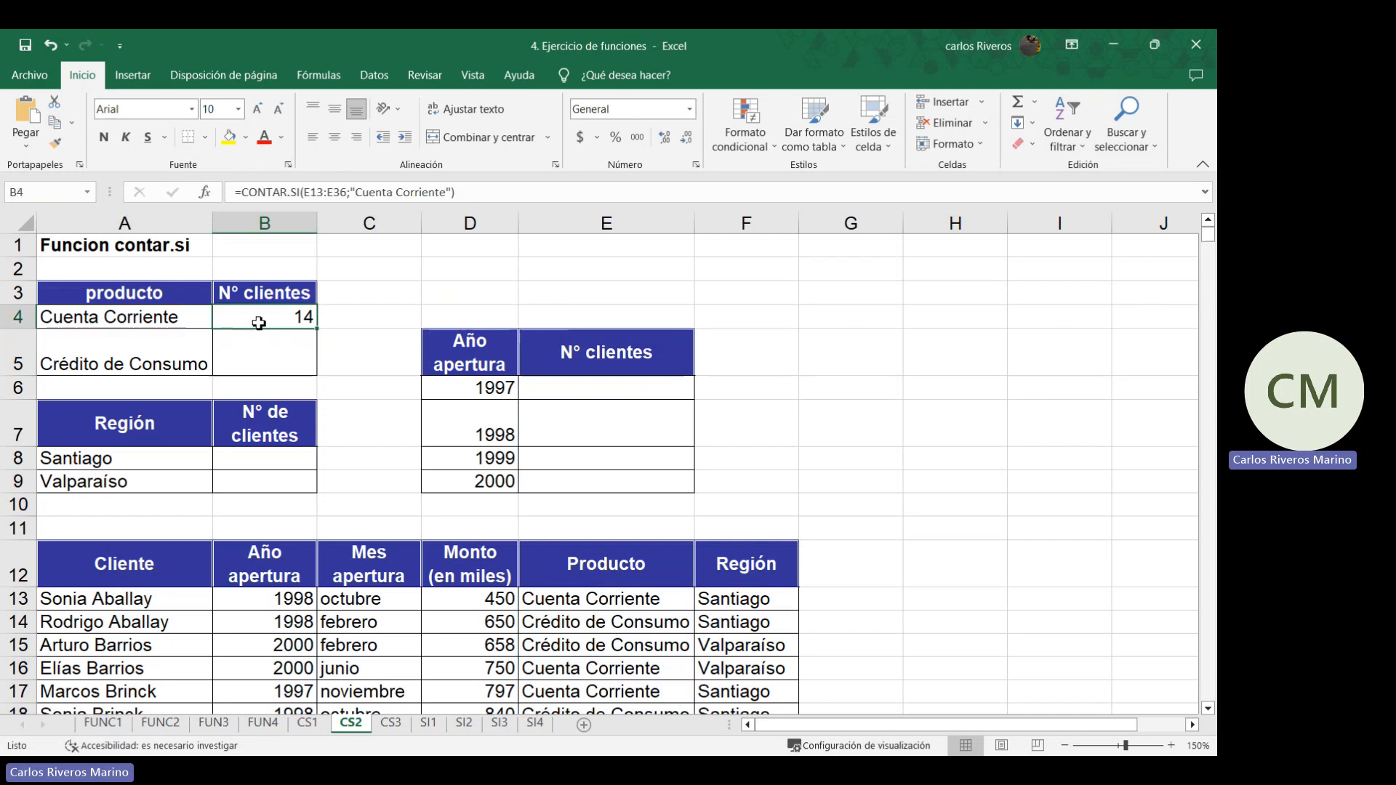
key("ctrl+c")
left_click(265, 352)
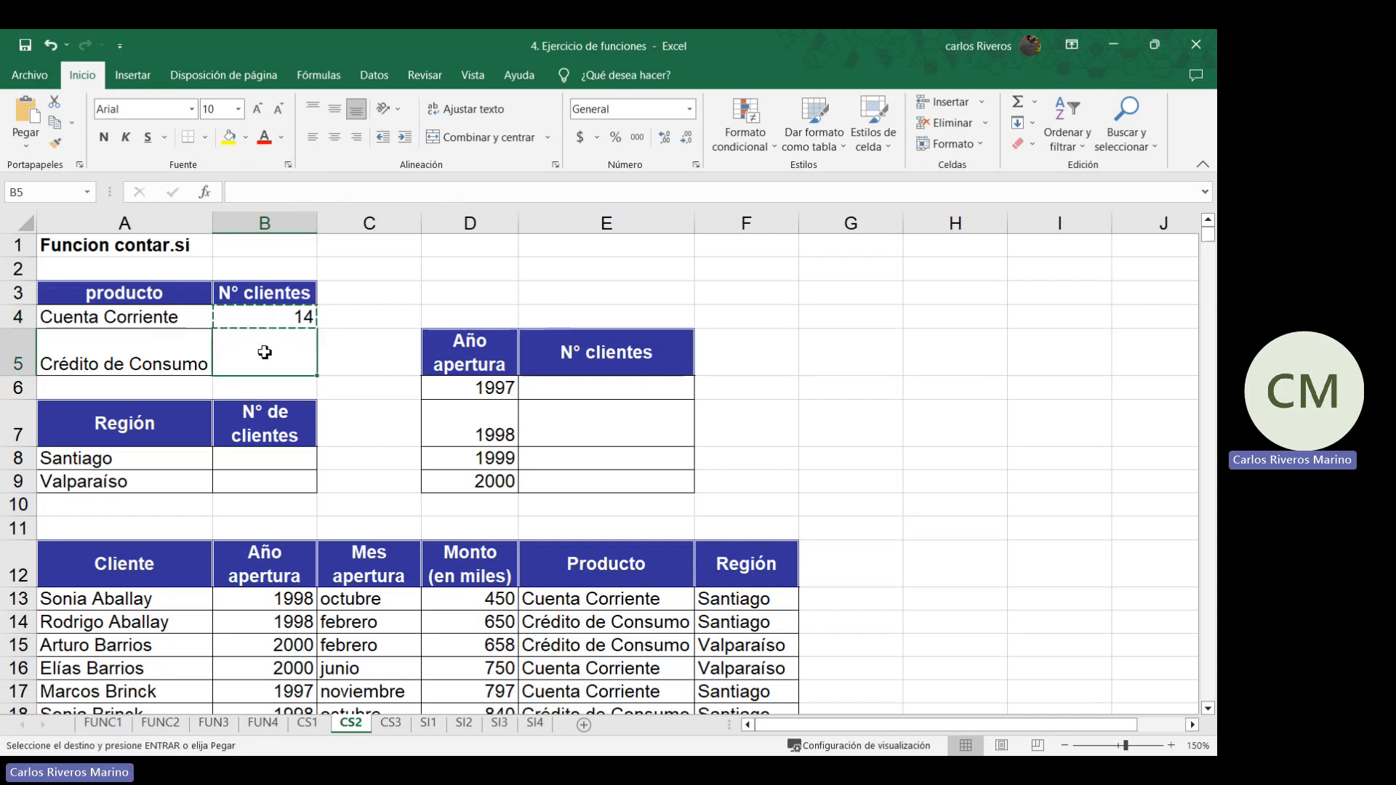
key("ctrl+v")
Change the CONTAR.SI criterion in B5 to "Crédito de Consumo"
double_click(337, 363)
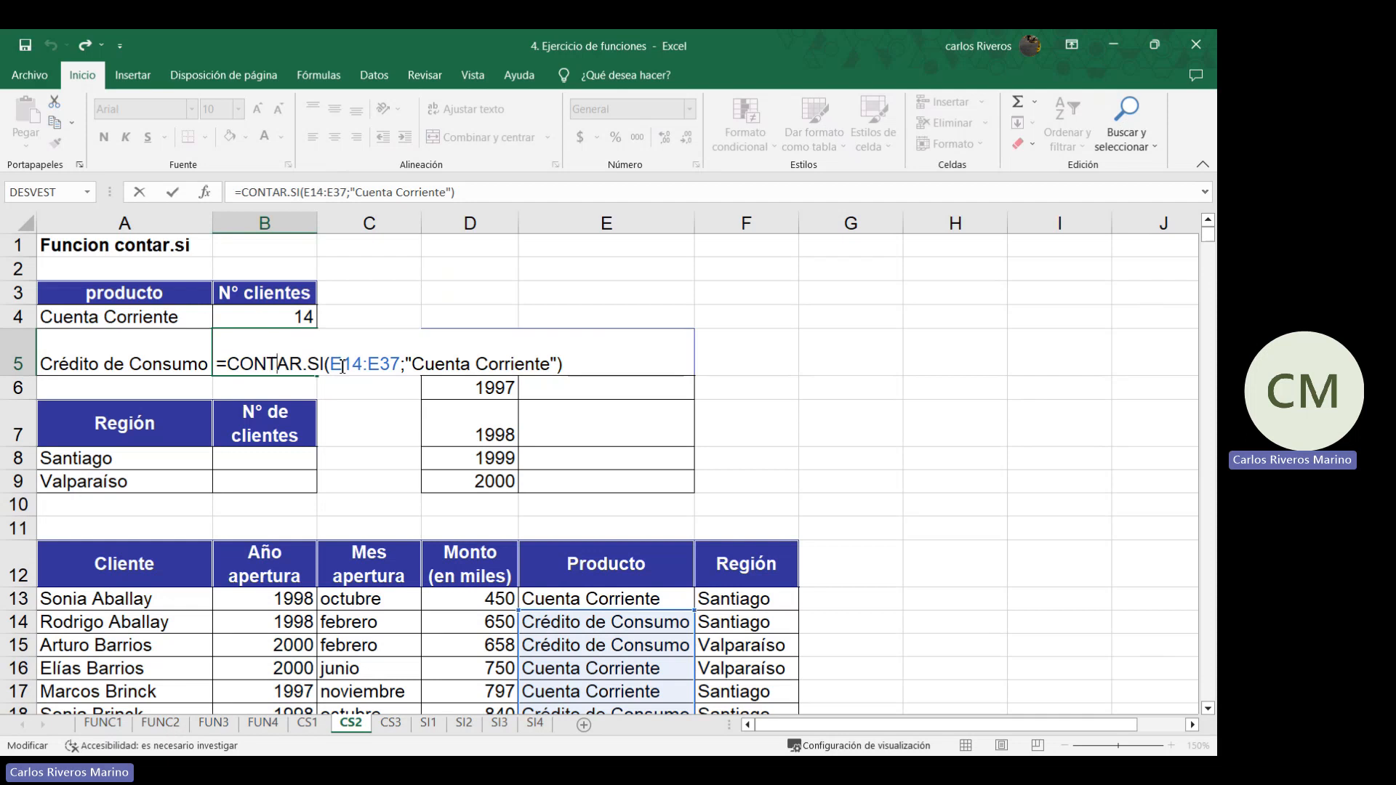
left_click(554, 362)
key("BackSpace")
key("BackSpace")
key("BackSpace")
key("BackSpace")
key("BackSpace")
key("BackSpace")
key("BackSpace")
key("BackSpace")
key("BackSpace")
key("BackSpace")
key("BackSpace")
key("BackSpace")
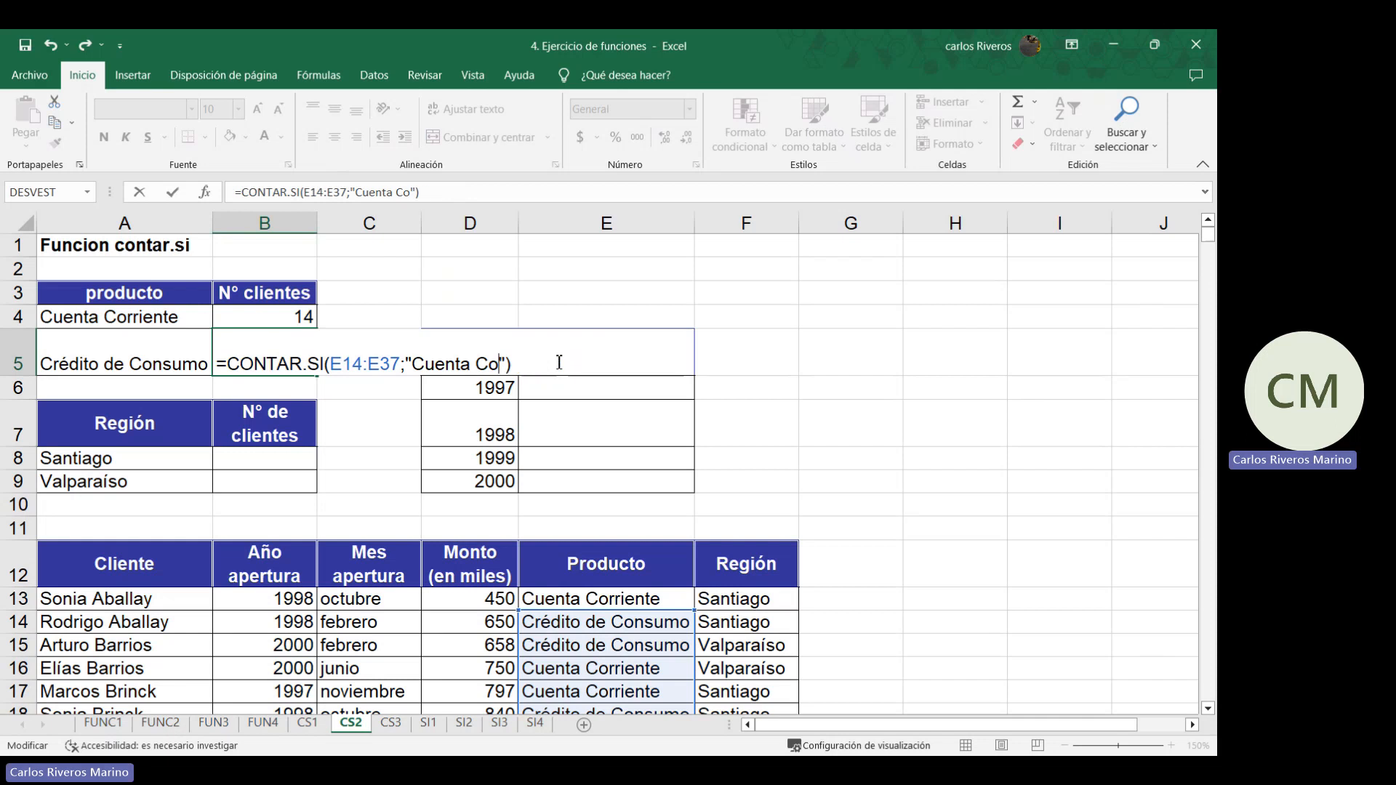
key("BackSpace")
key("BackSpace")
key("BackSpace")
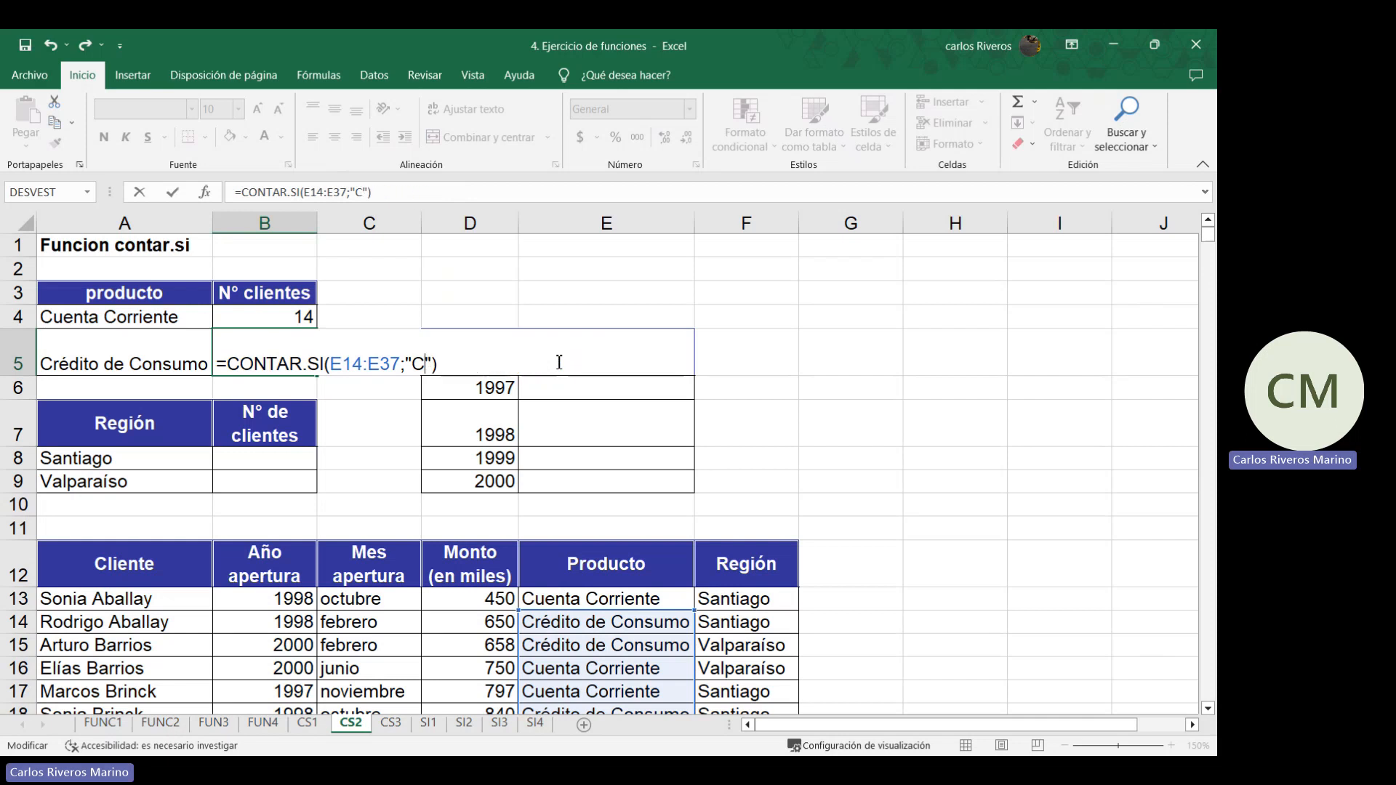
type("r")
type("édito de")
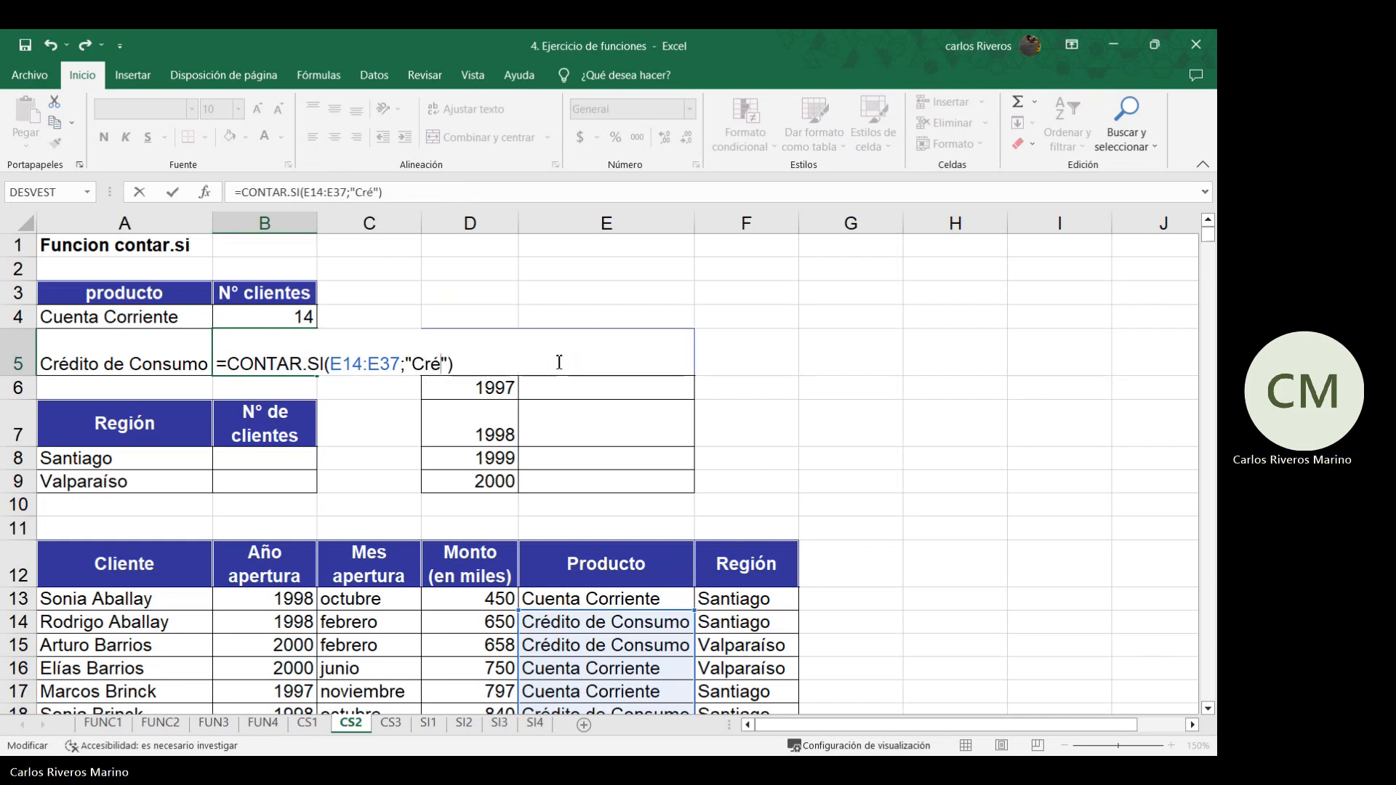
type(" Consumo")
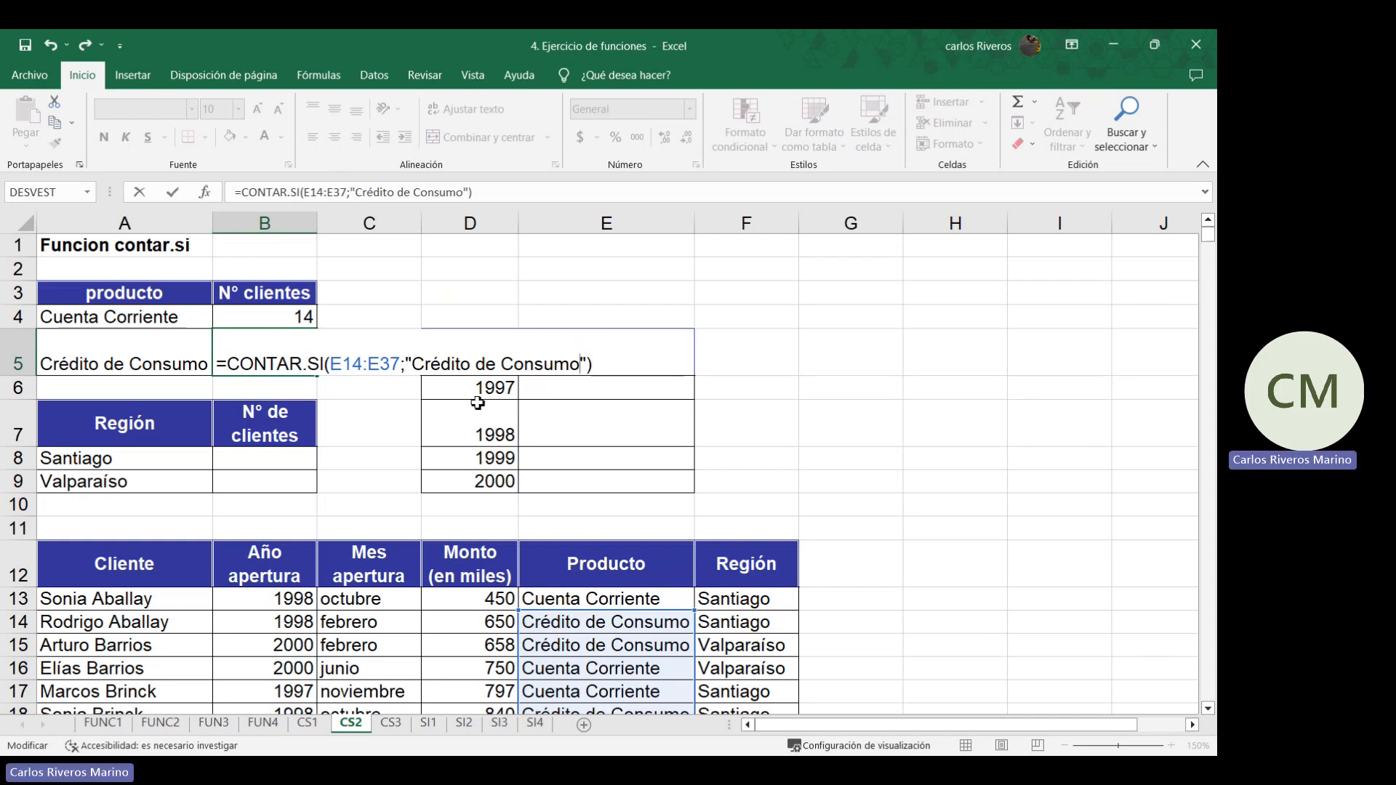
Set the counted range of the CONTAR.SI formula in B5 to E13:E38
left_click(361, 374)
key("BackSpace")
type("3")
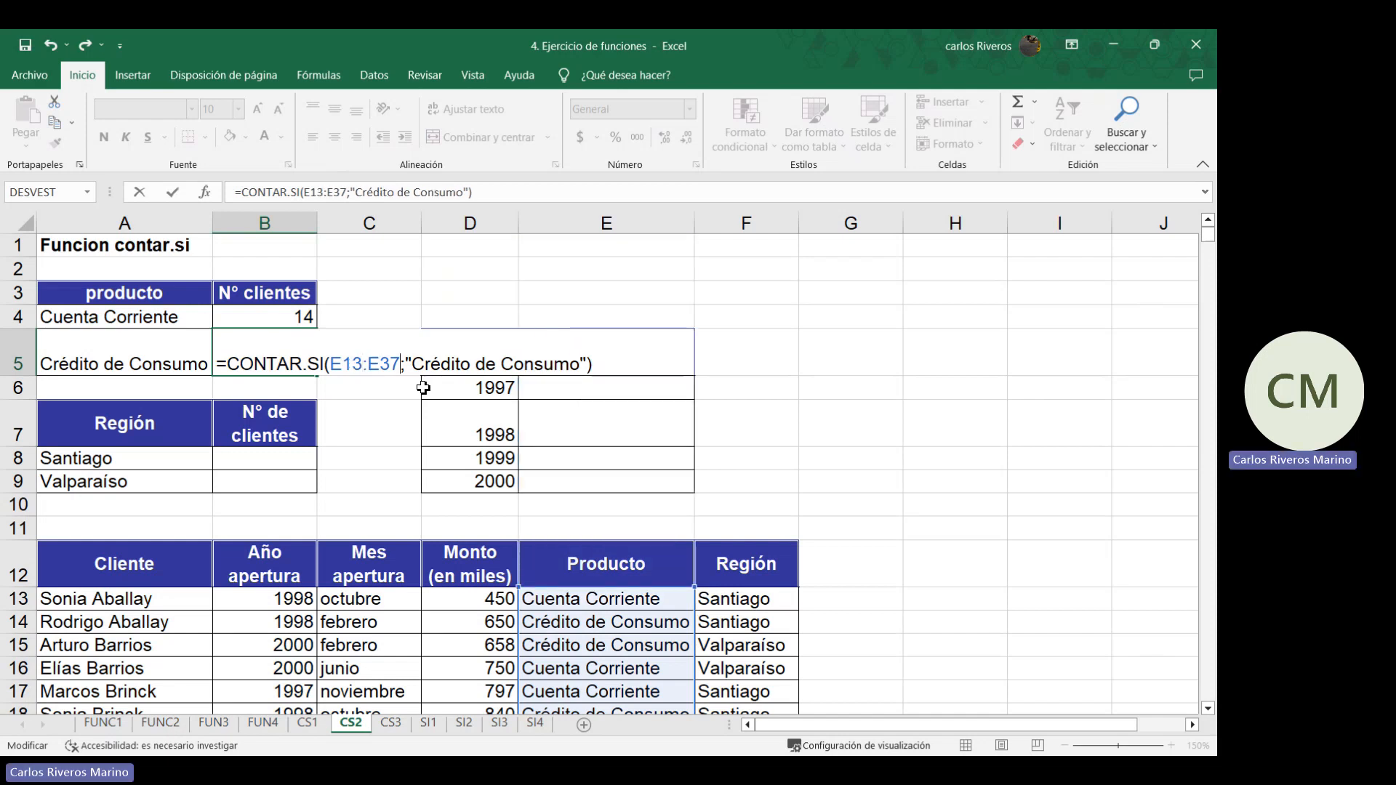
key("BackSpace")
type("8")
key("Return")
Check where the client table ends, correct the range in B5 to E13:E36 and compare it with the formula in B4
left_click(623, 596)
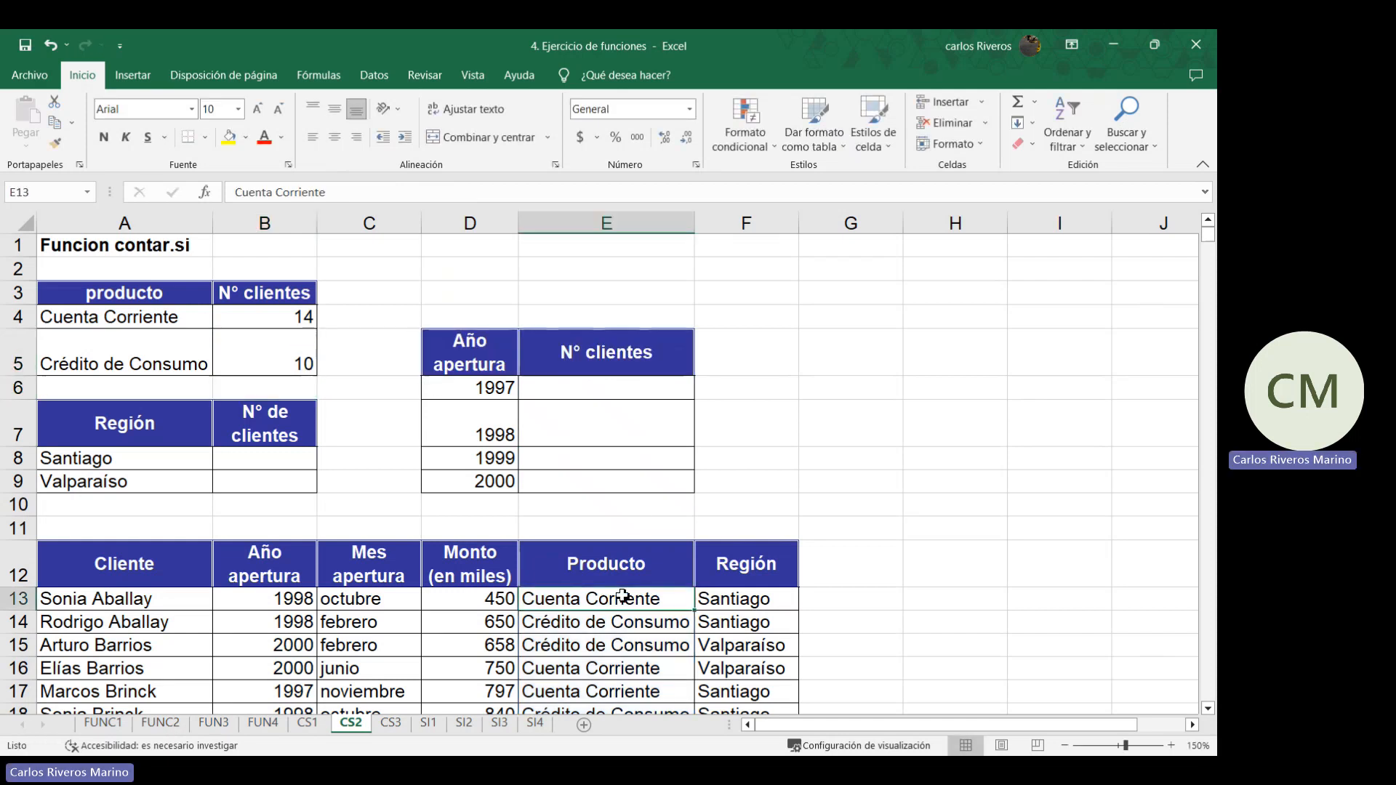
scroll(623, 596, "down", 9)
scroll(623, 595, "up", 3)
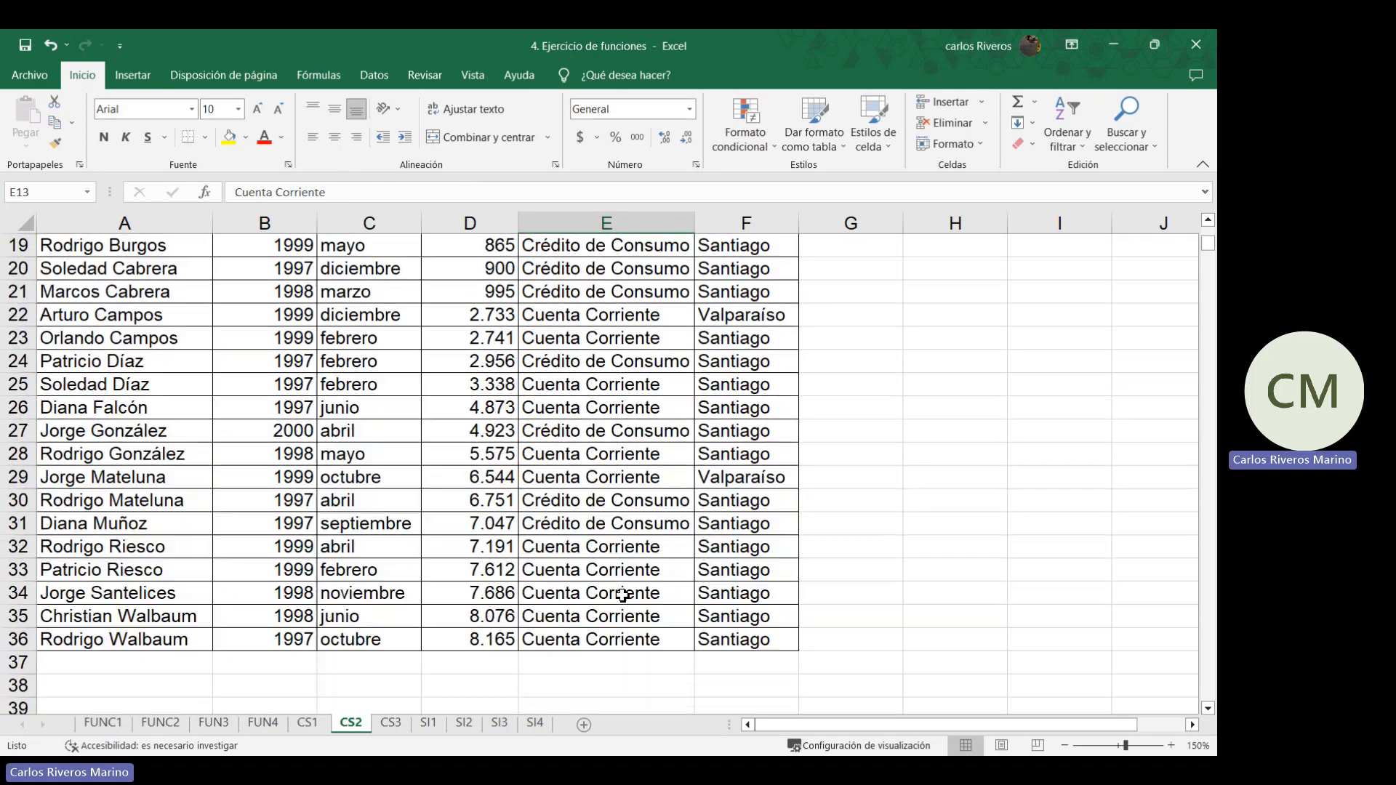
scroll(623, 594, "down", 2)
scroll(570, 527, "up", 8)
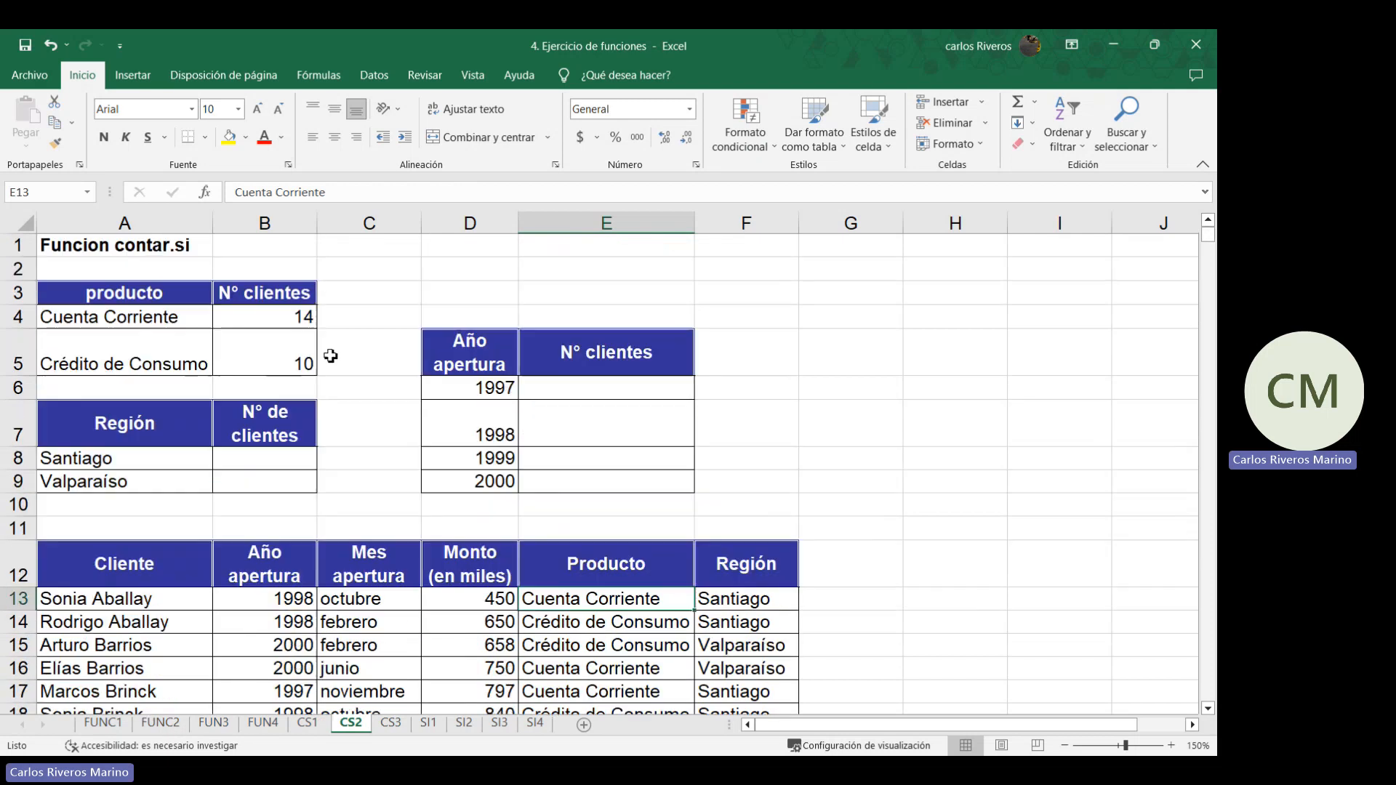
double_click(301, 360)
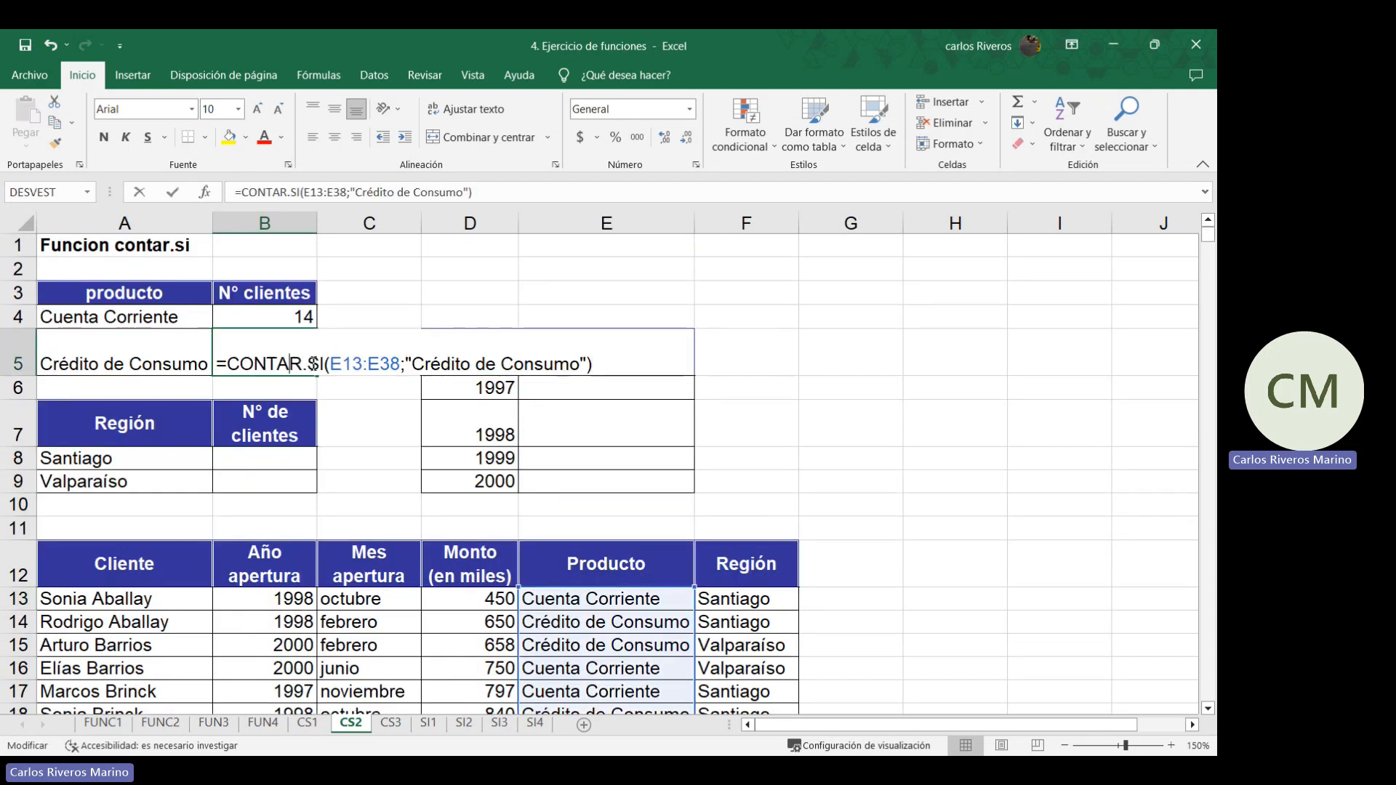
left_click(405, 364)
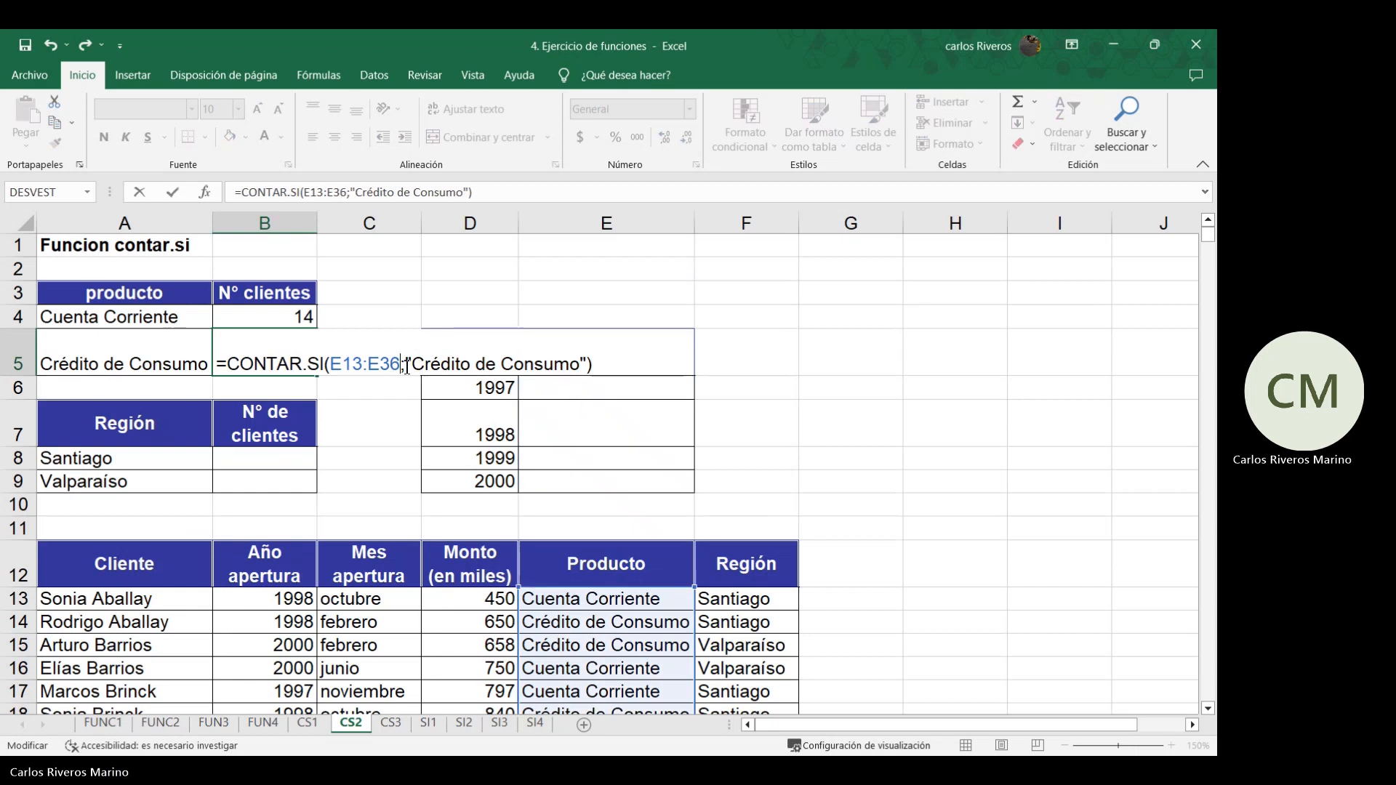
key("Return")
double_click(308, 319)
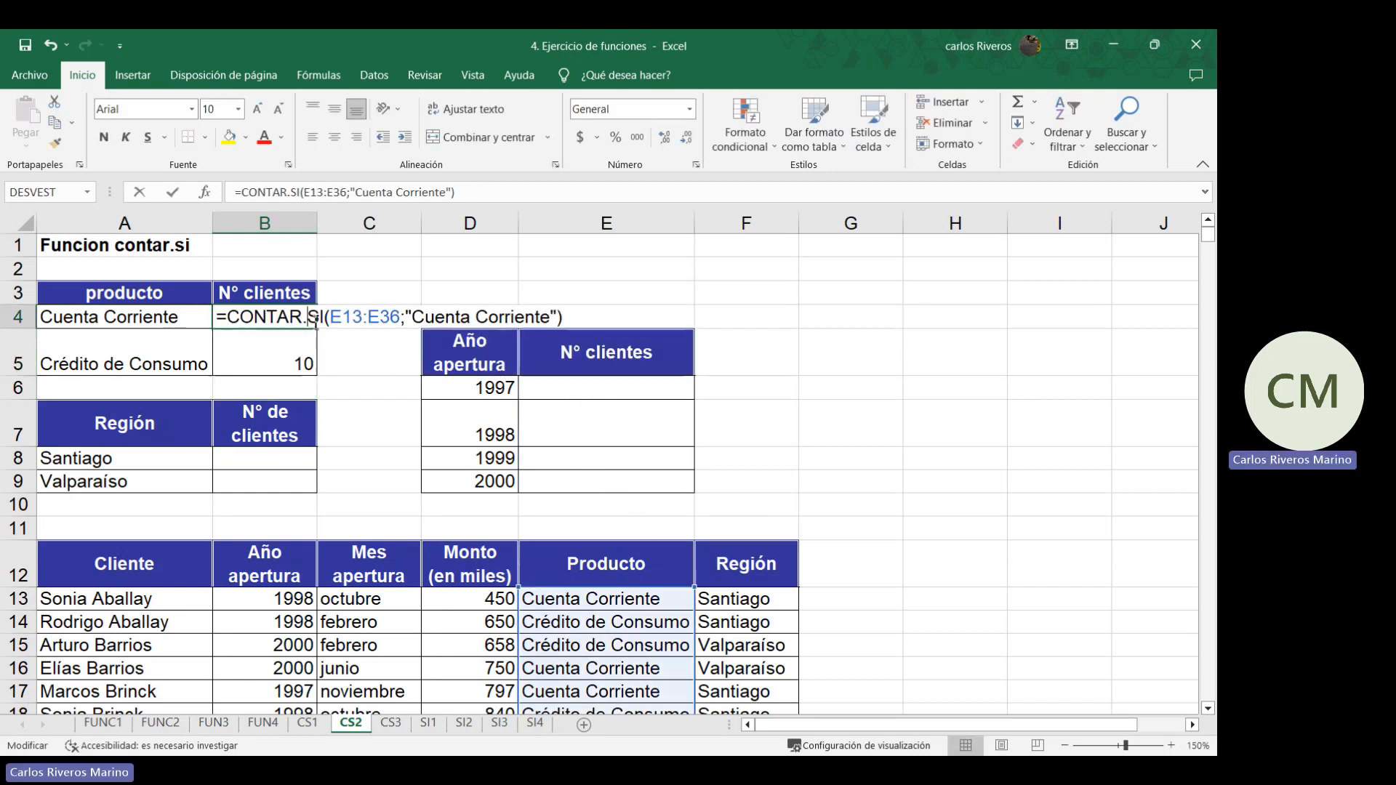
key("Return")
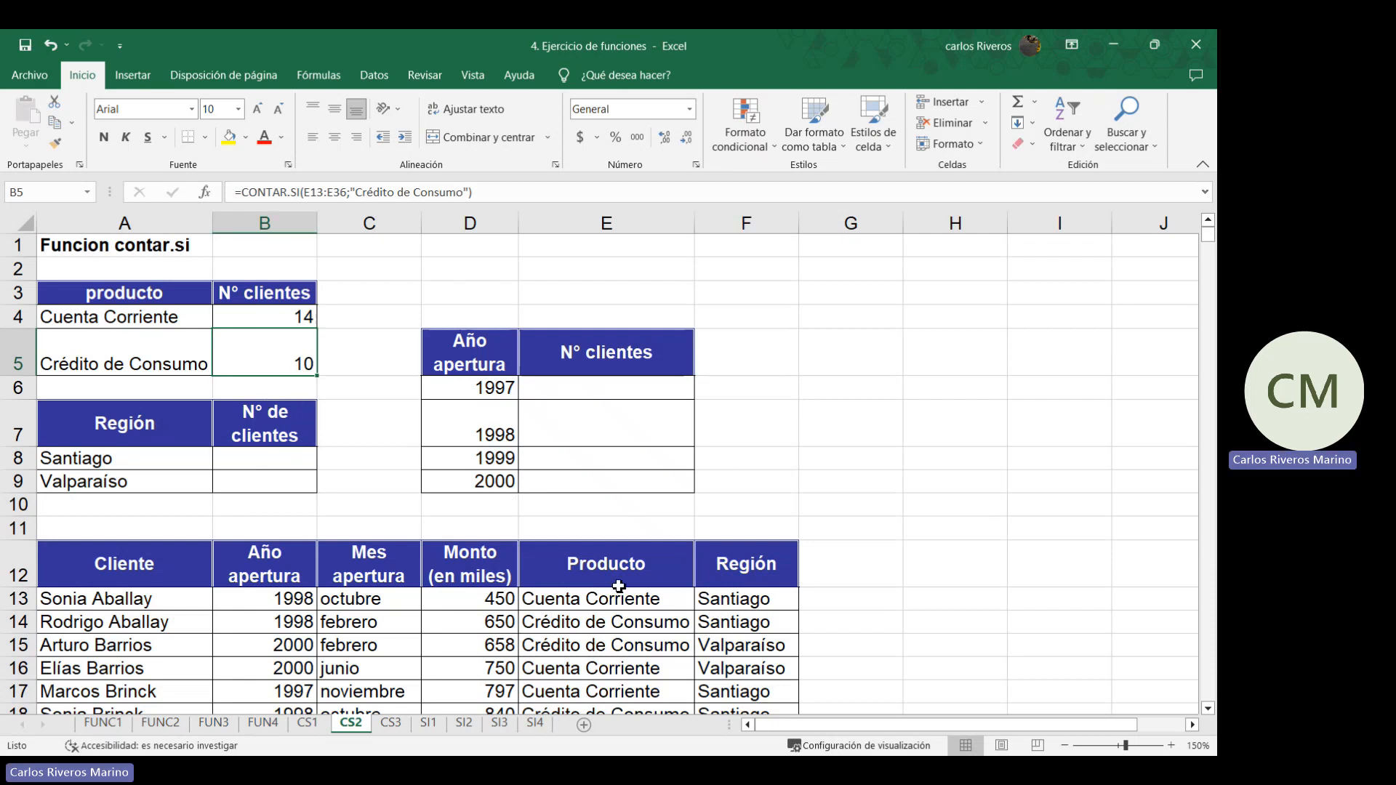
Count the Santiago clients in B8 with =contar.si(f13:f36;"Santiago")
left_click(260, 458)
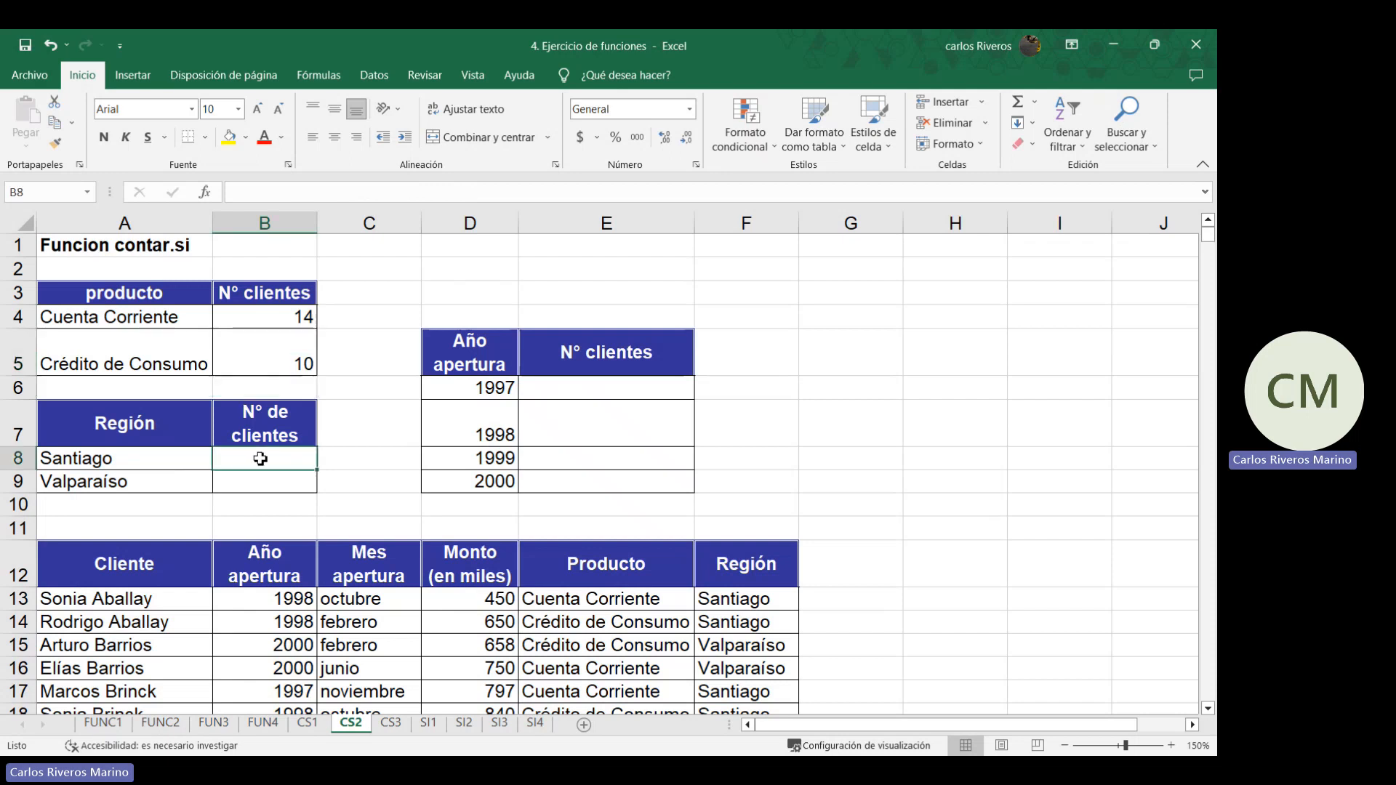
type("=co")
key("BackSpace")
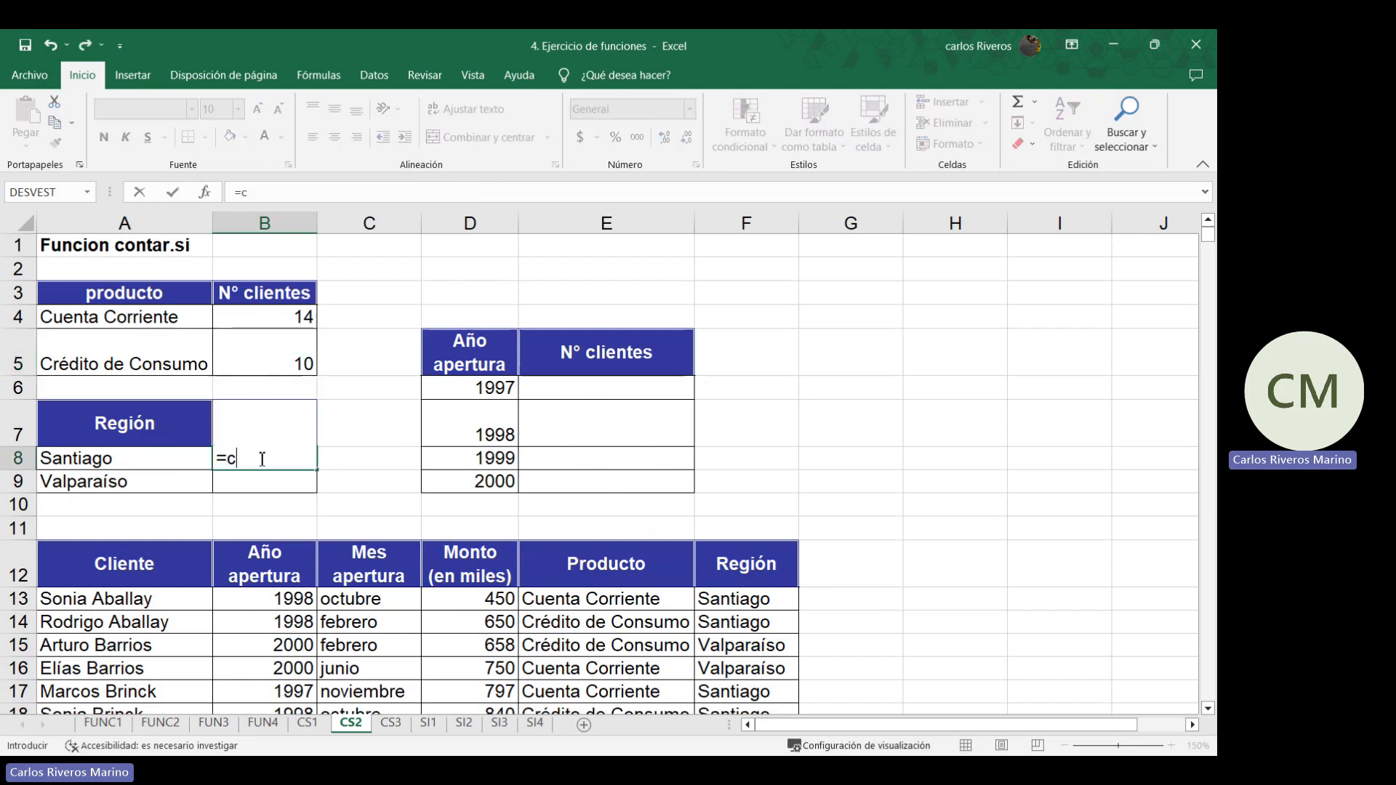
type("ontar.si")
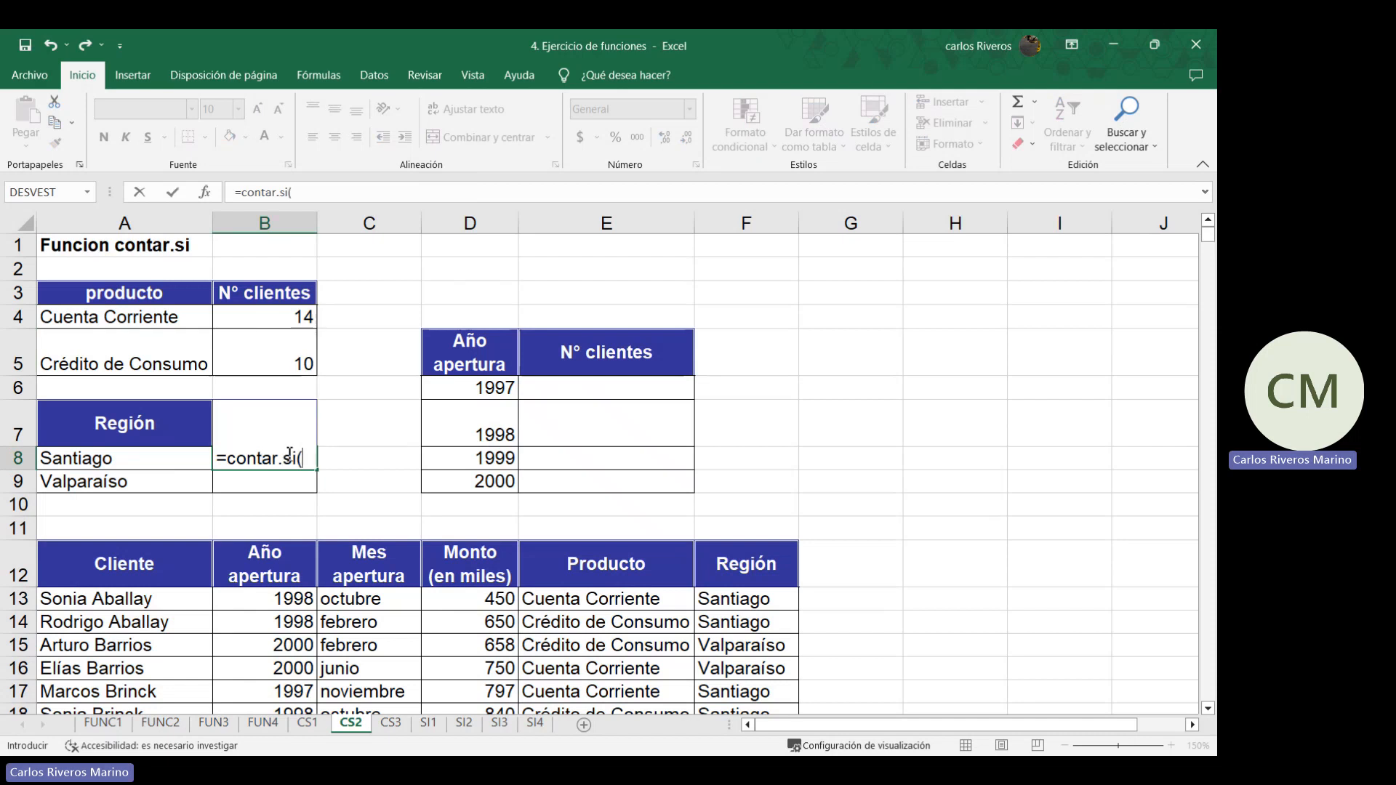
type("(f1")
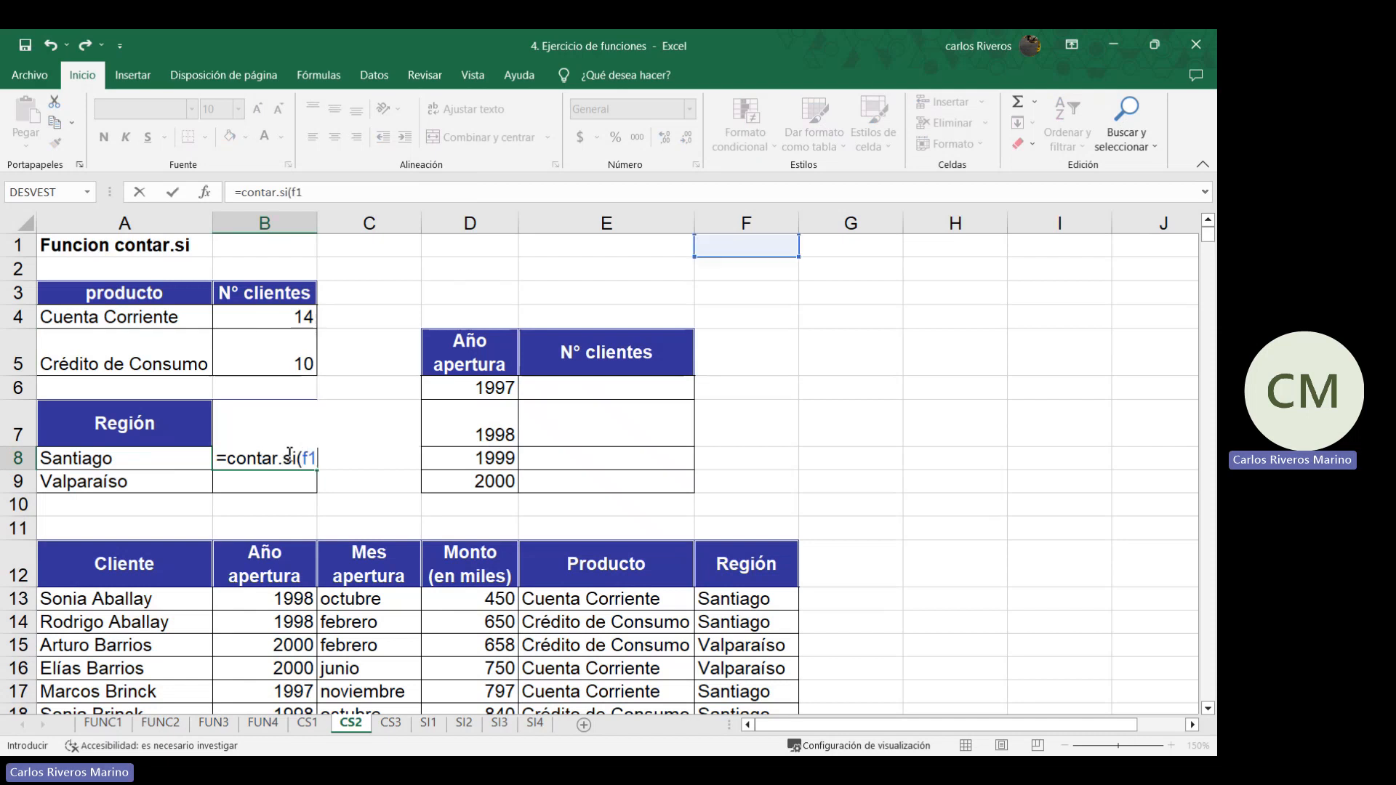
type("3:f36;")
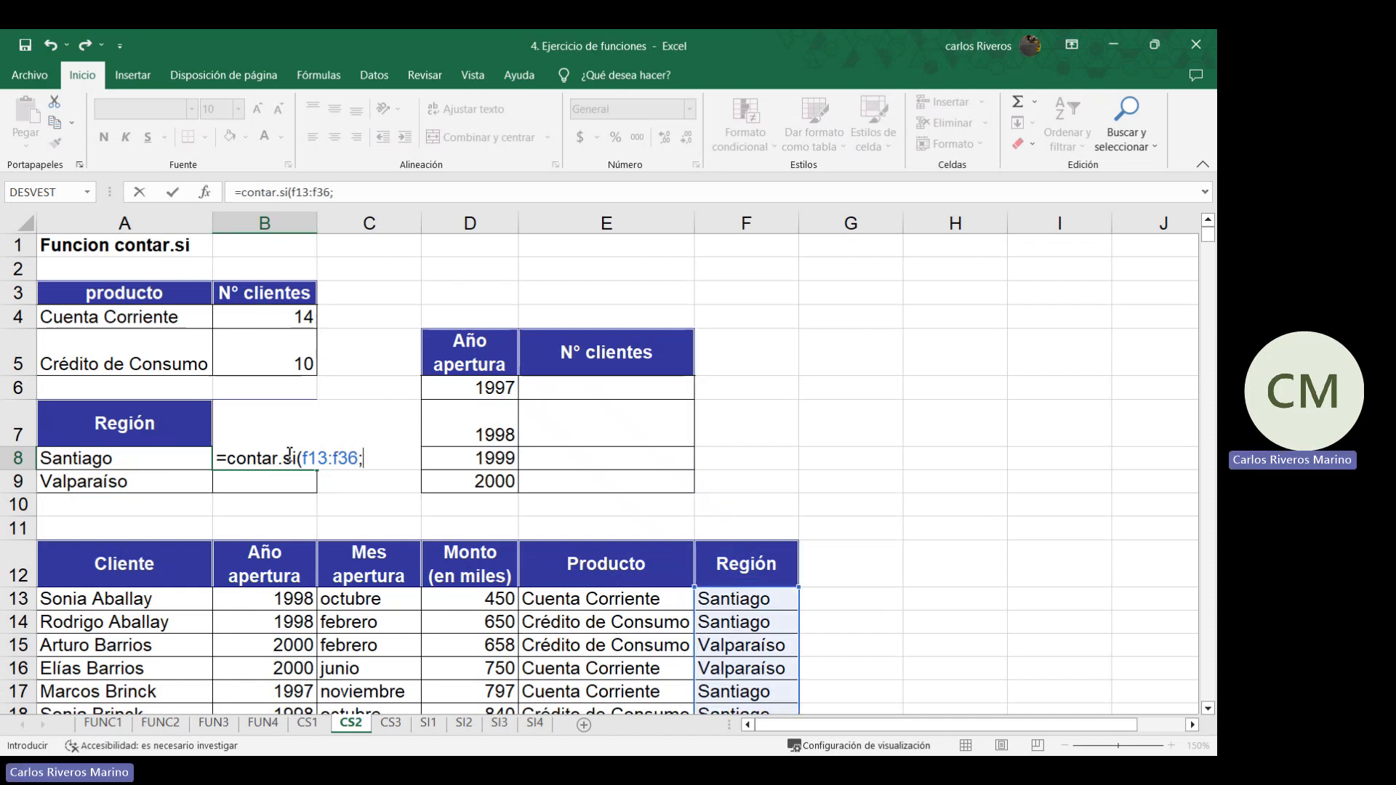
type("\"Santi")
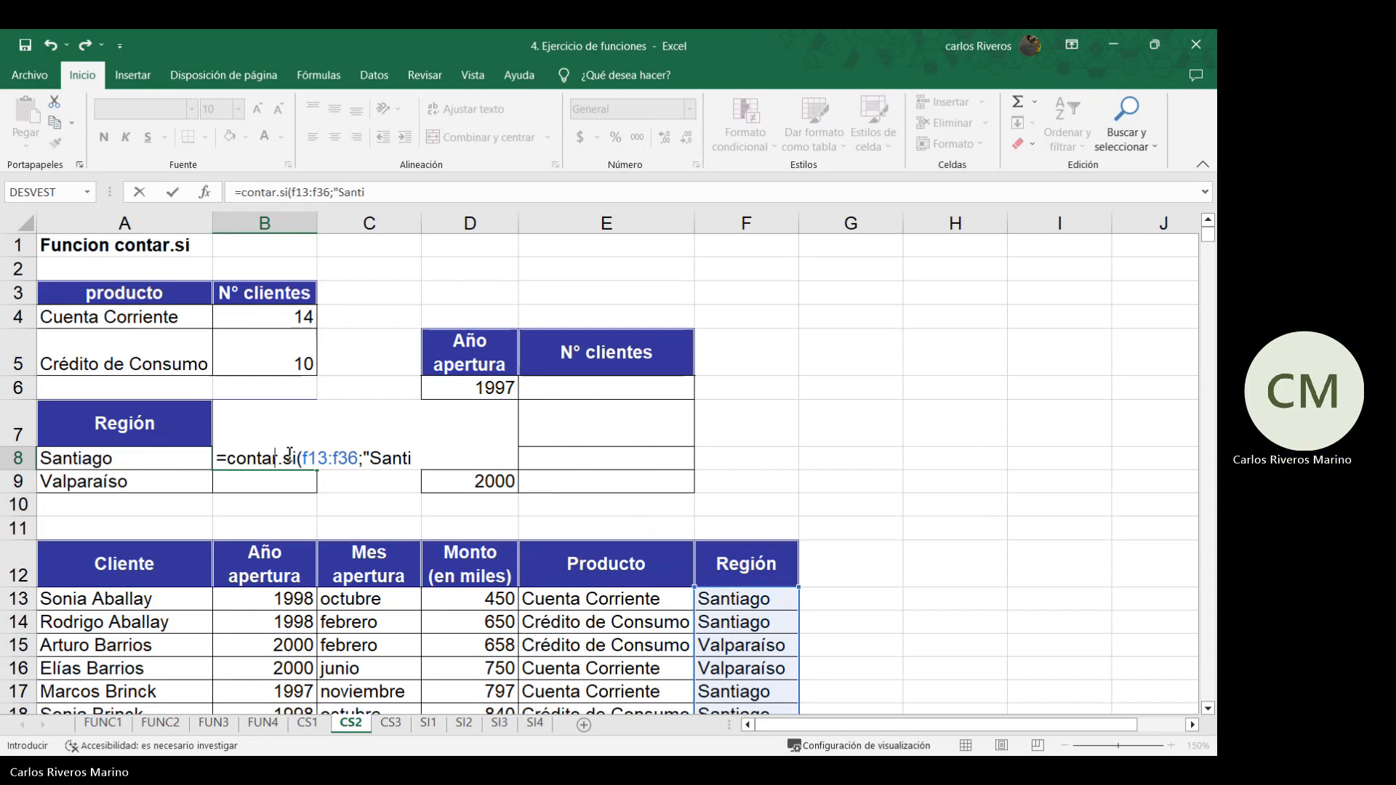
type("ago )")
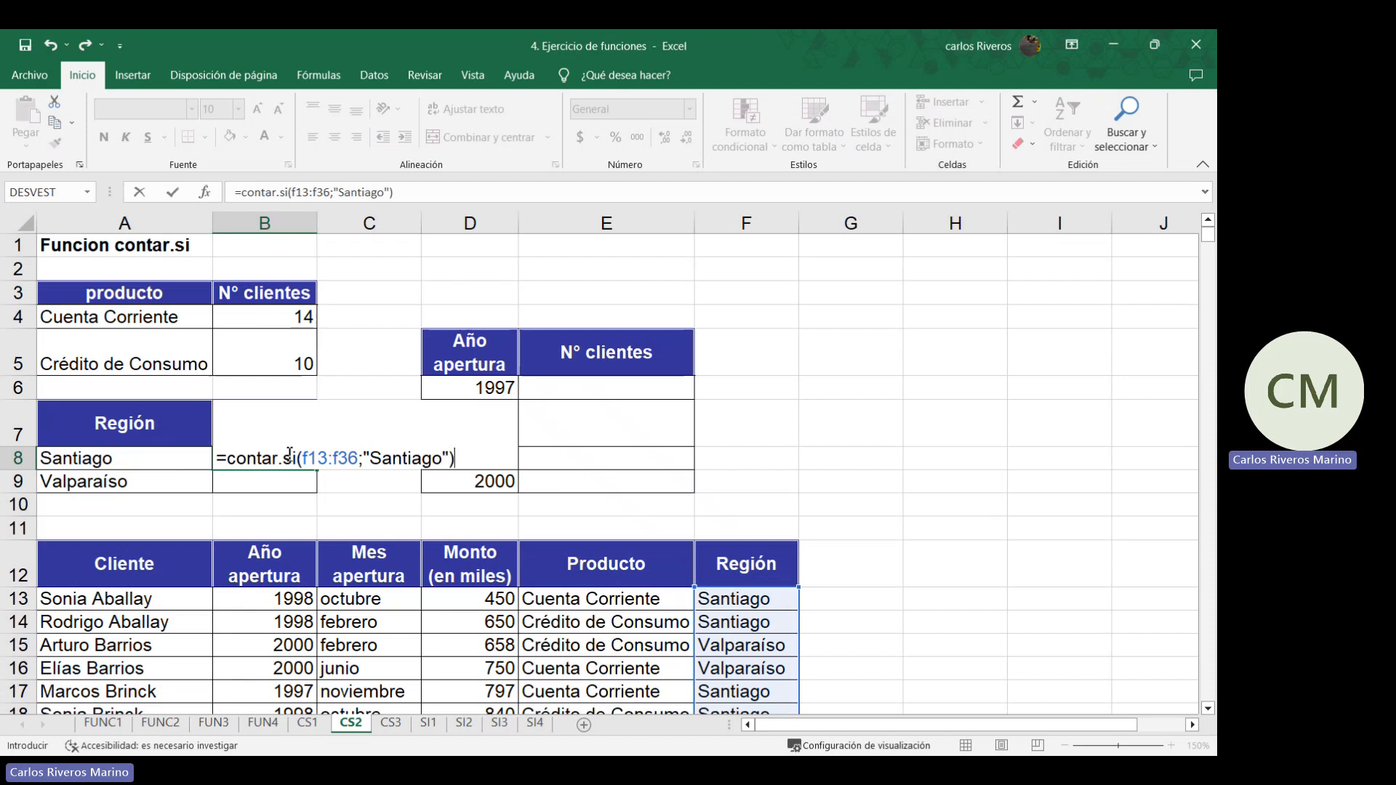
key("Return")
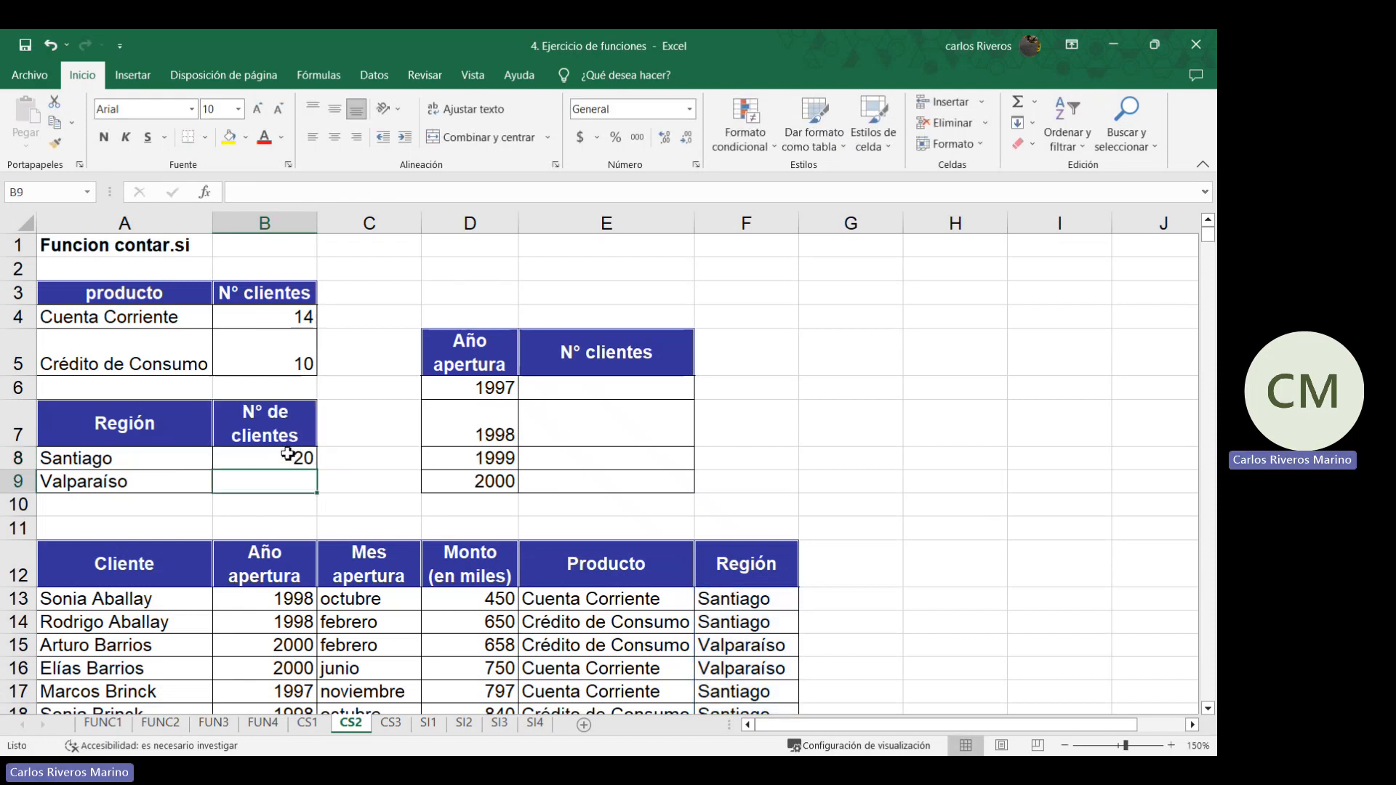
Count the Valparaíso clients in B9 with =contar.si(f13:f36;"Valparaíso")
key("ctrl+z")
type(")=")
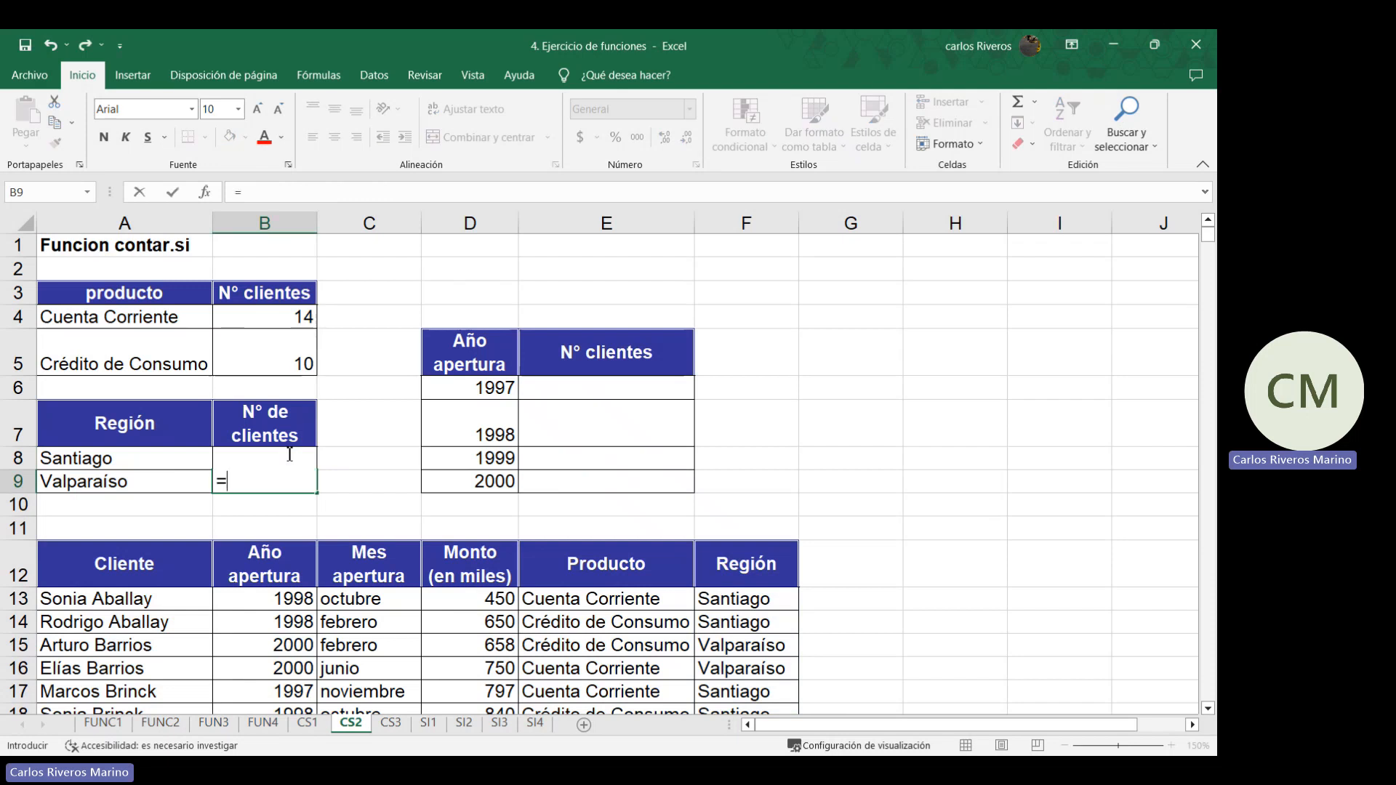
type("contar.si(")
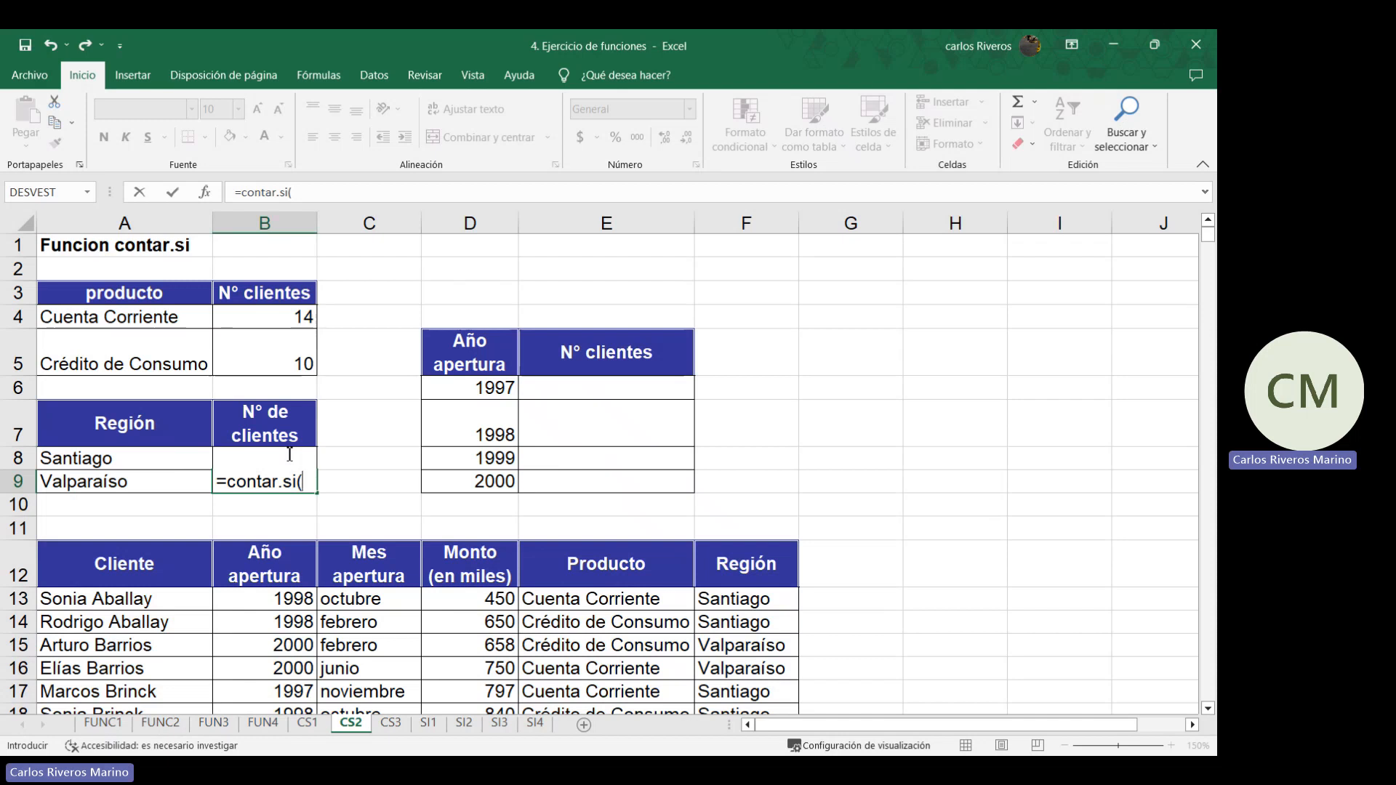
type("f13:")
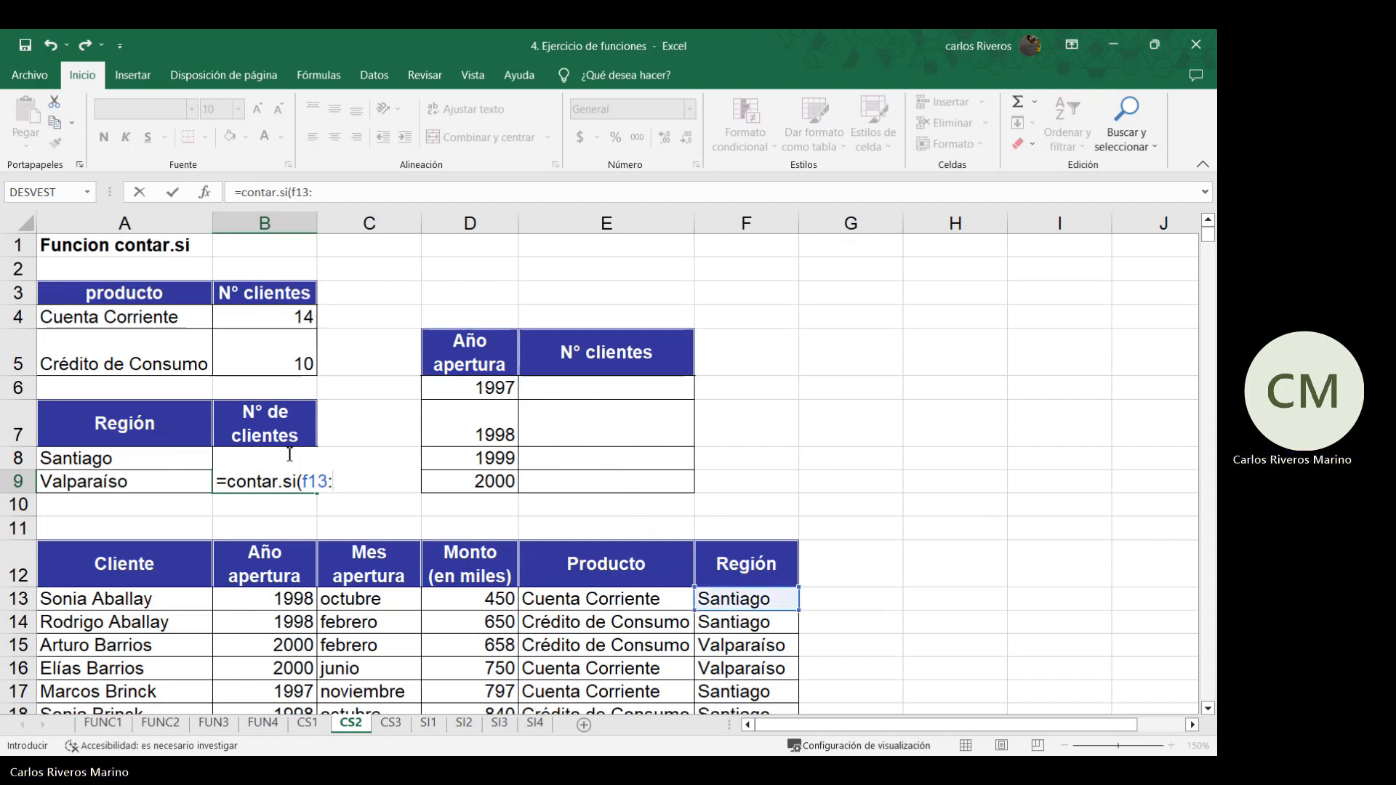
type("f36")
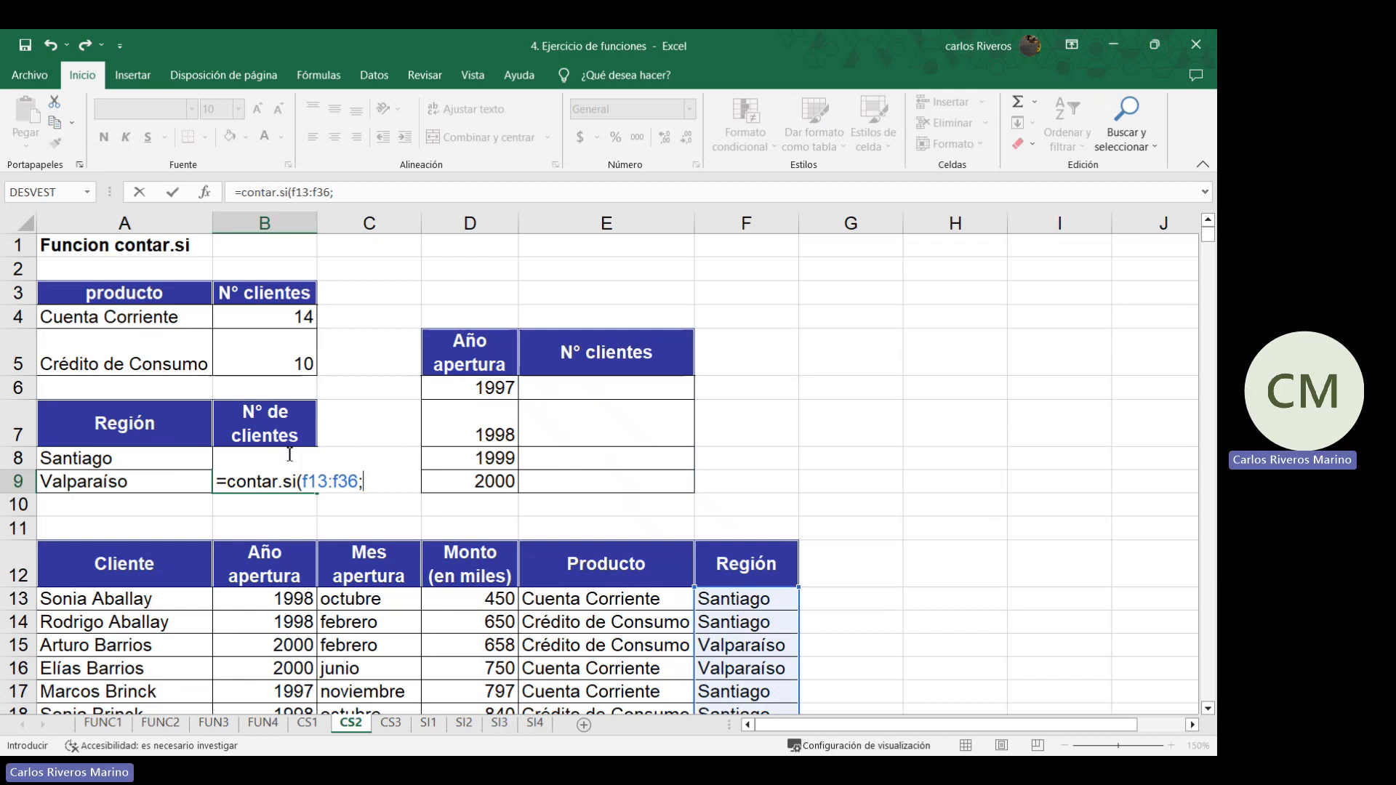
type(";\"Valpar")
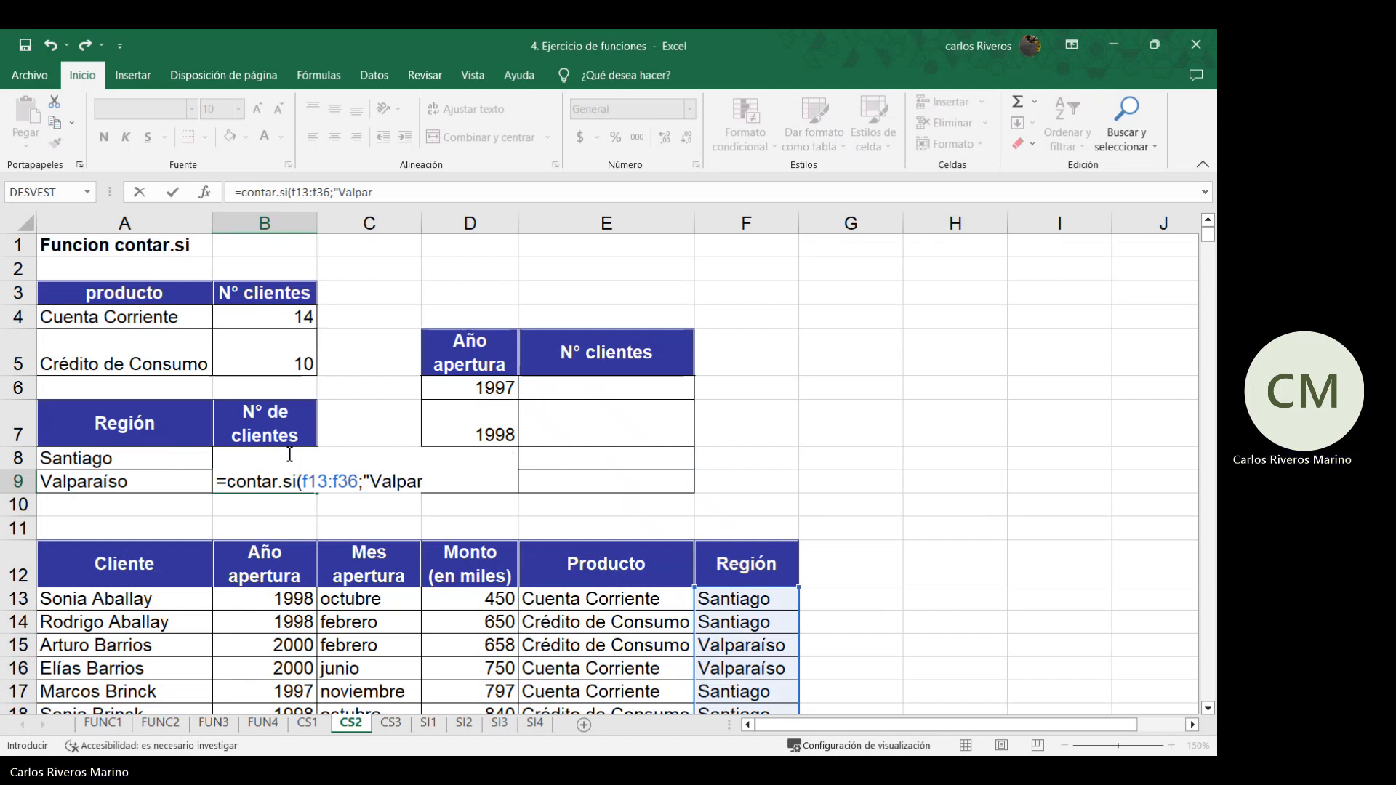
type("aí")
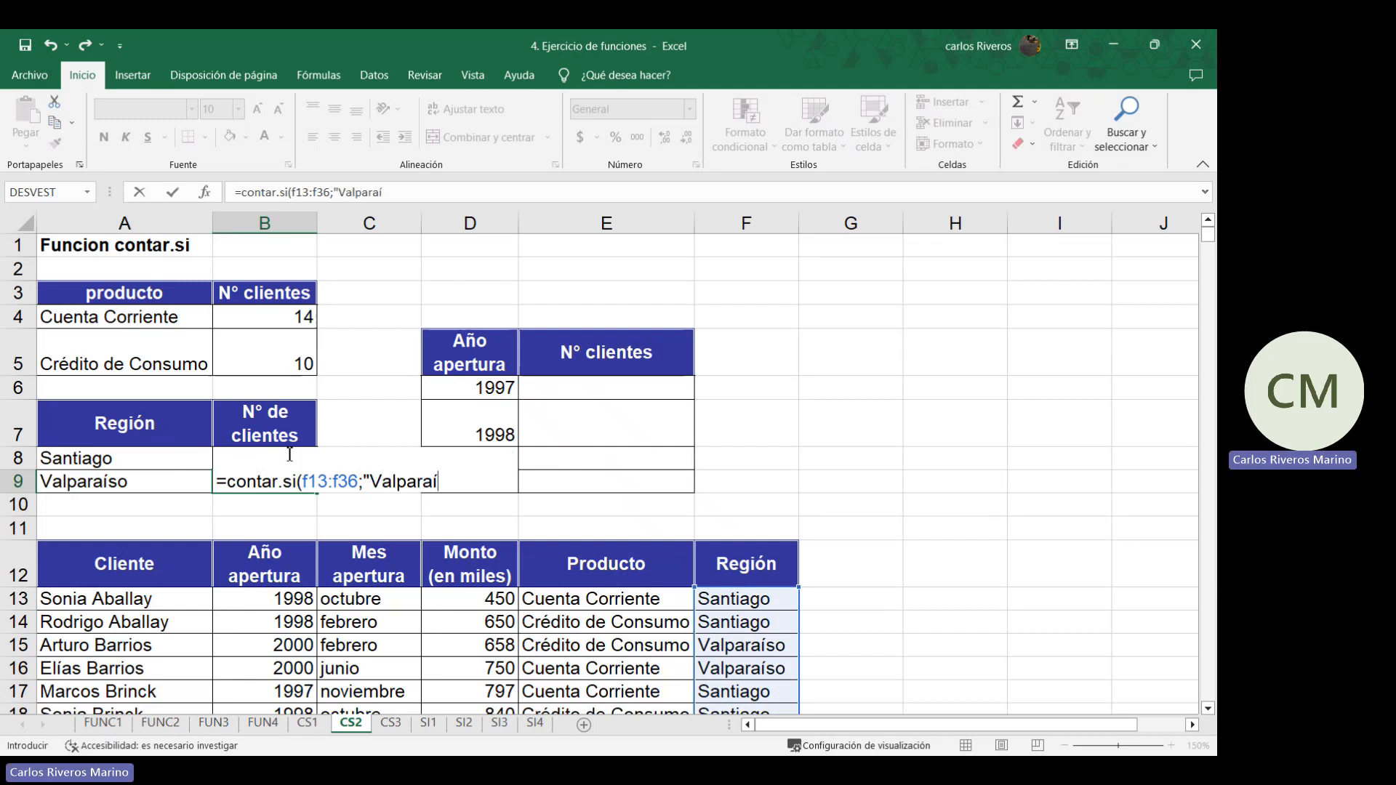
type("so\")")
key("Return")
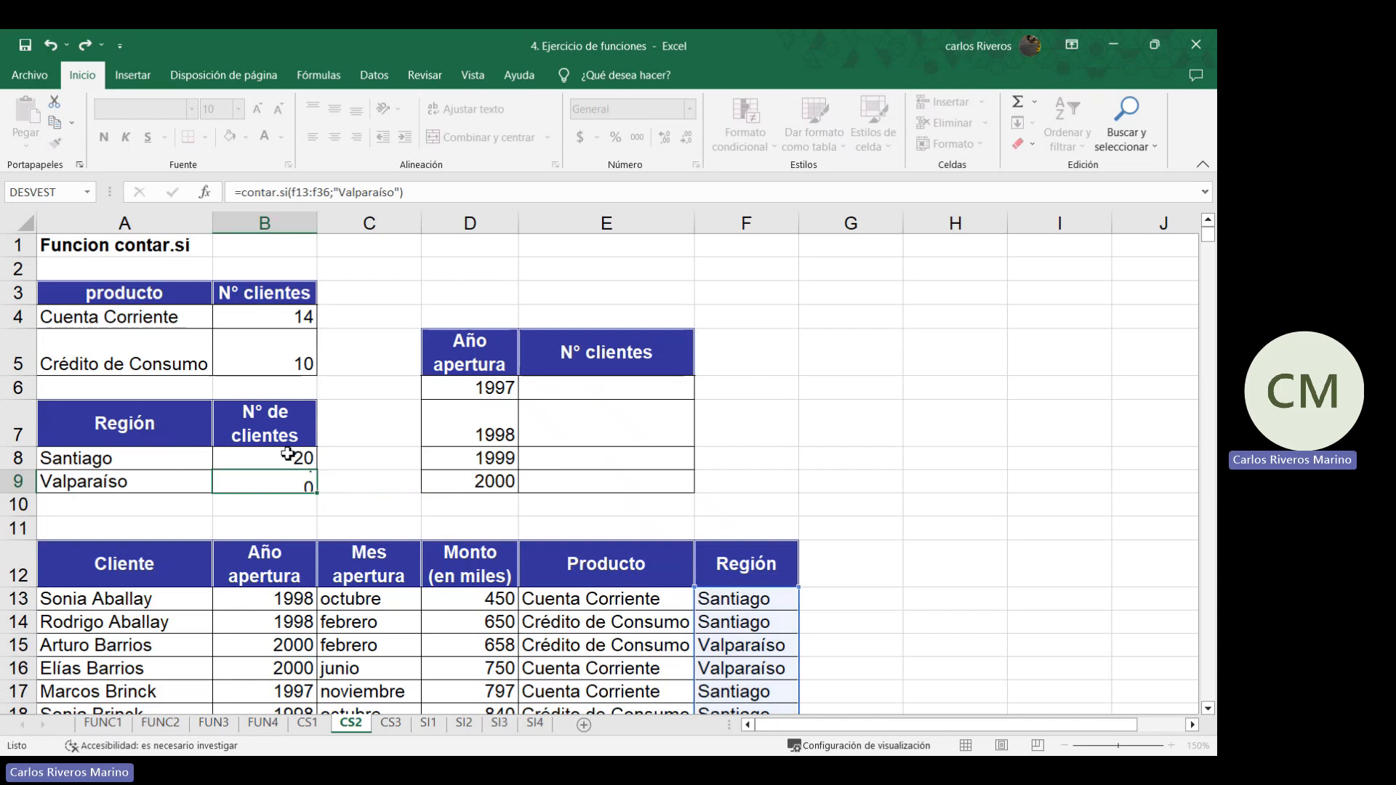
Count the clients with opening year 1997 in E6 with =contar.si(b13:b36;1997)
left_click(556, 383)
double_click(555, 384)
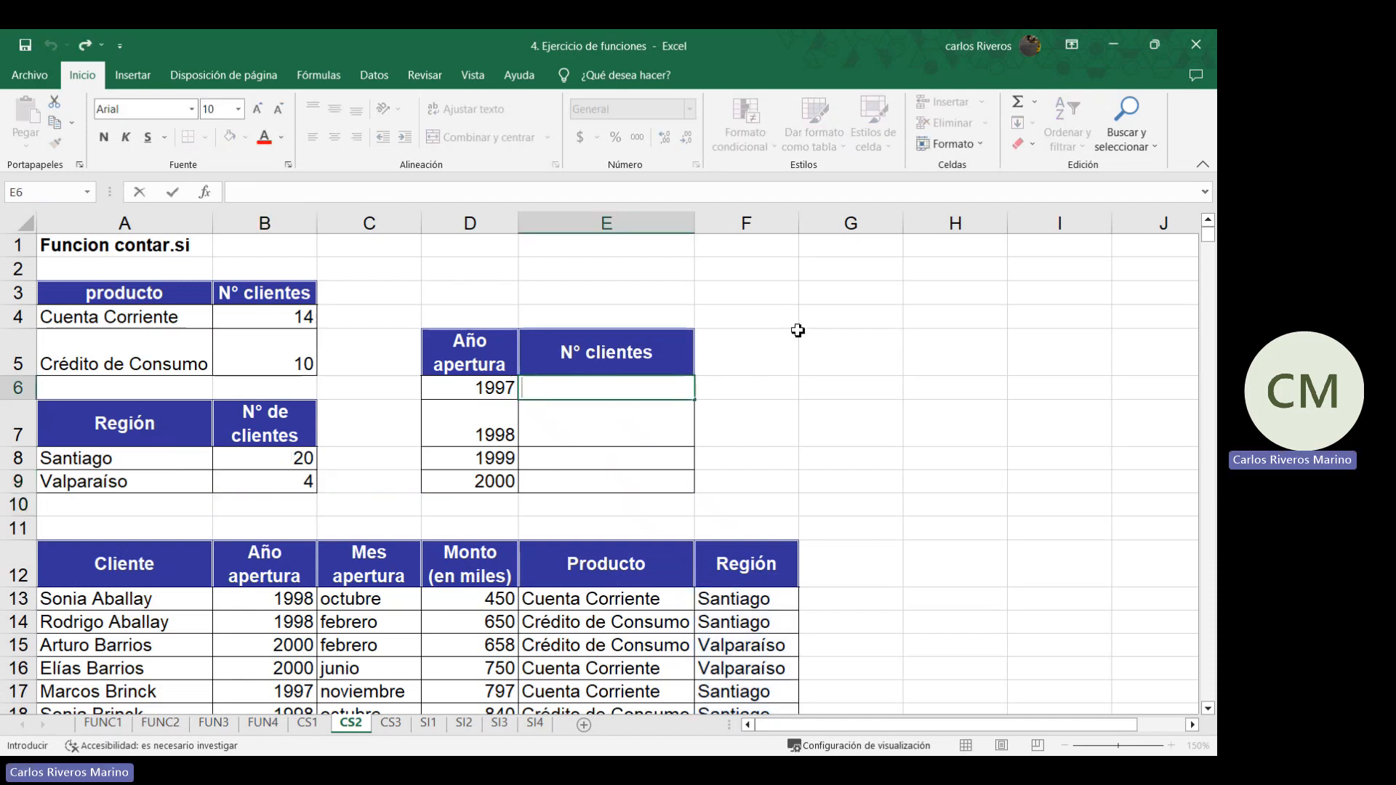
type("=")
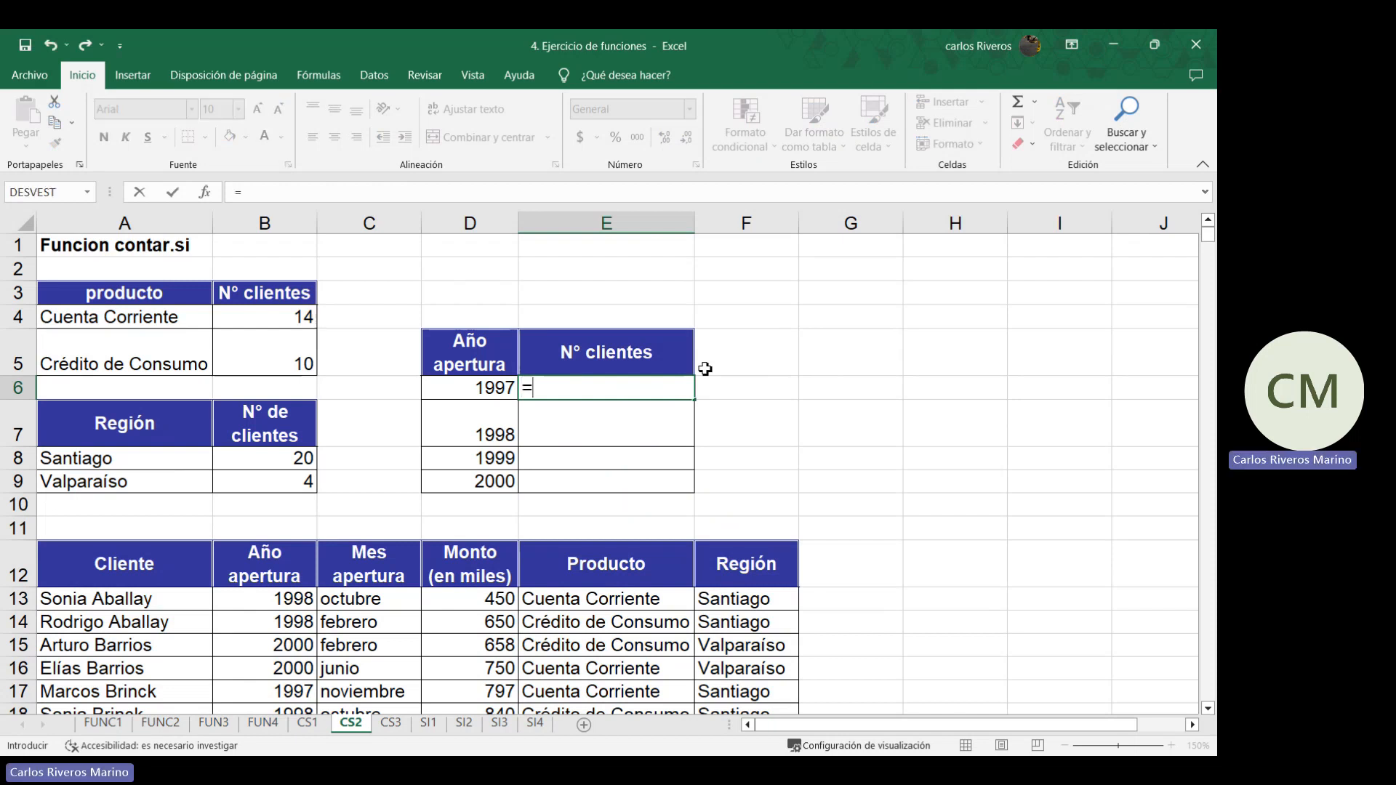
type("contar.si)")
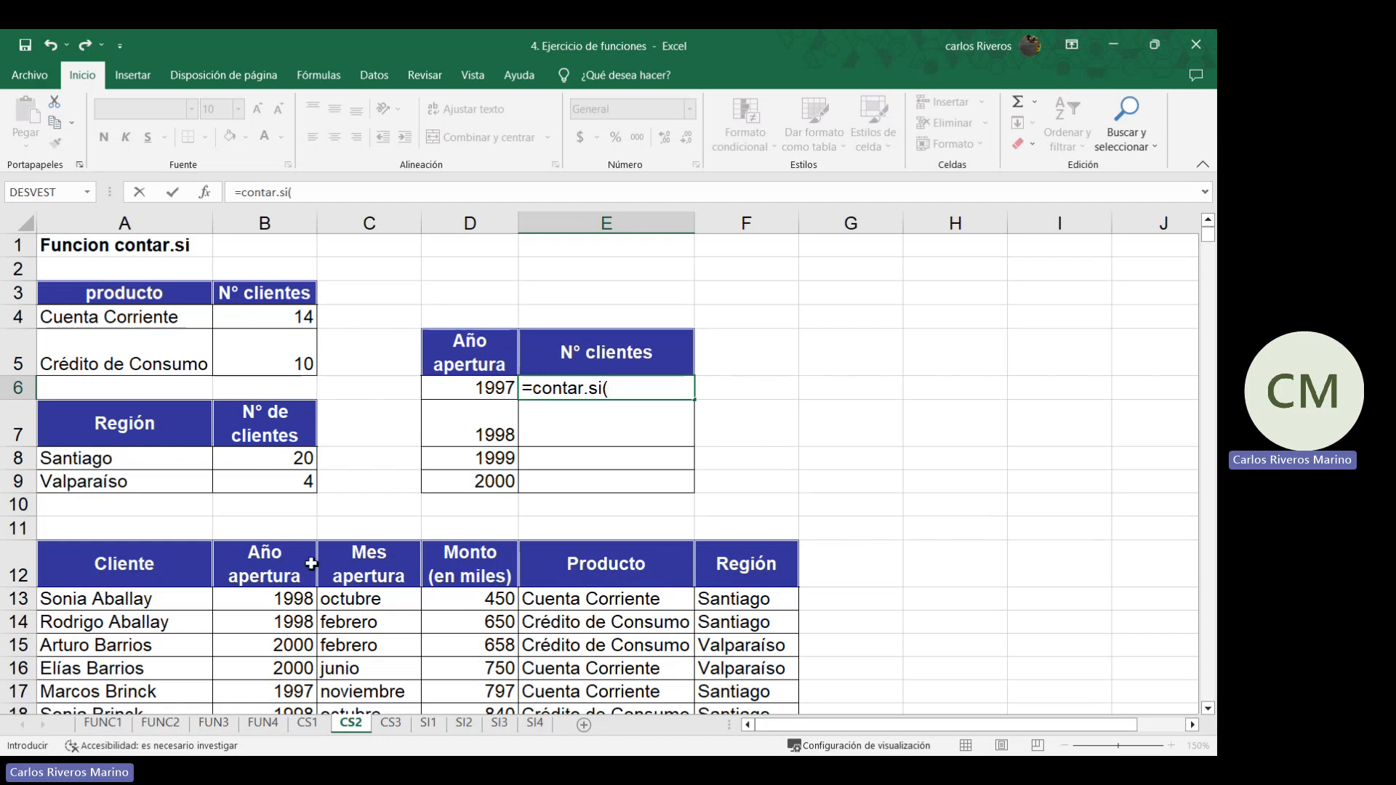
type("b13")
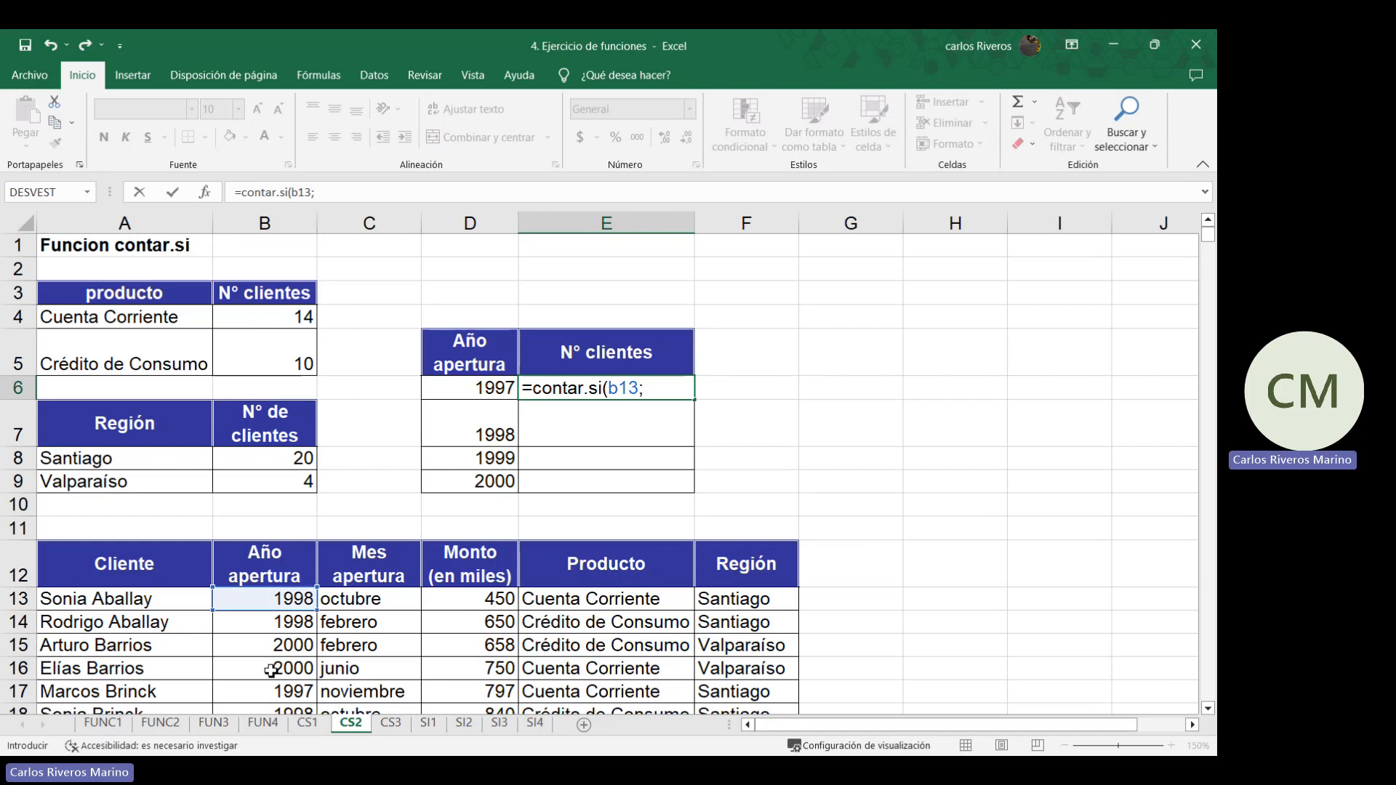
type(":b3")
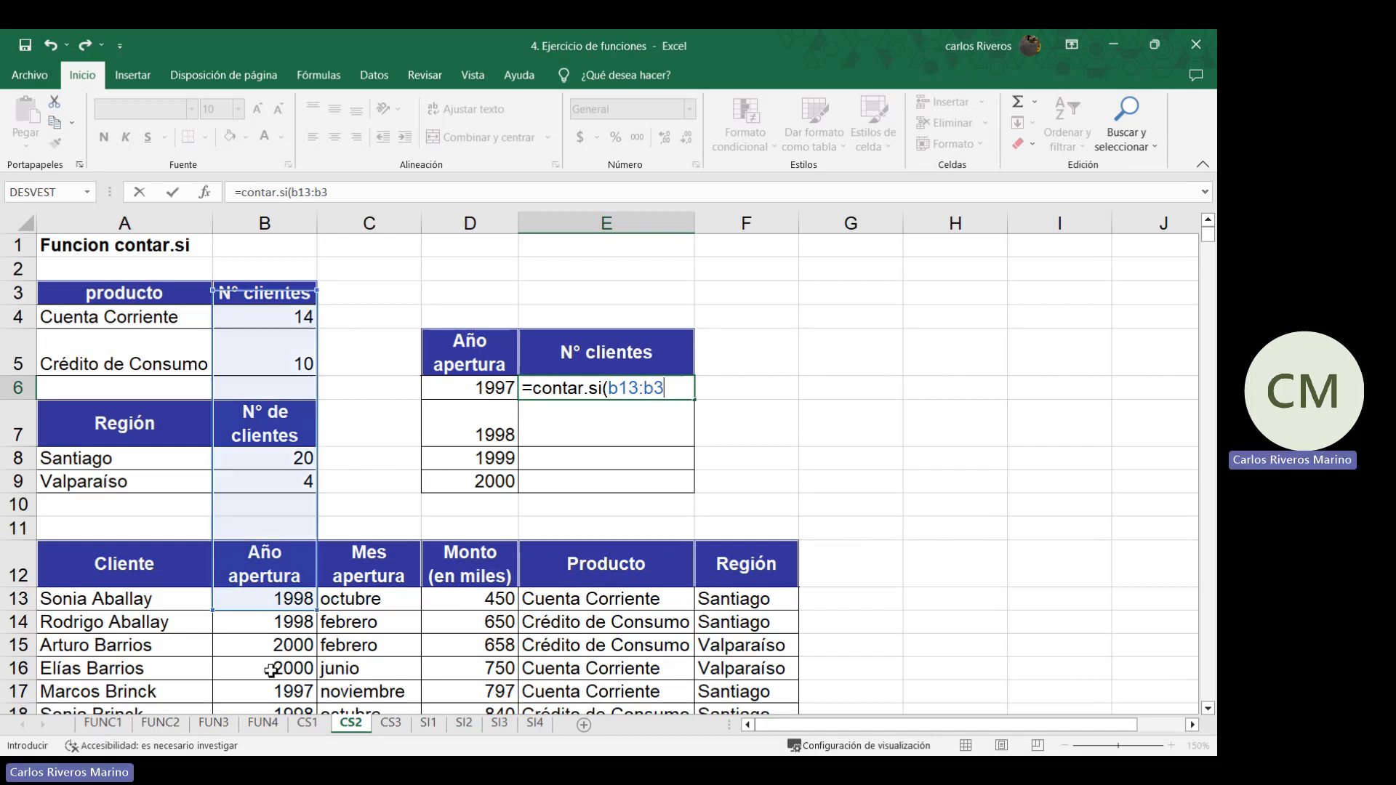
type("6;")
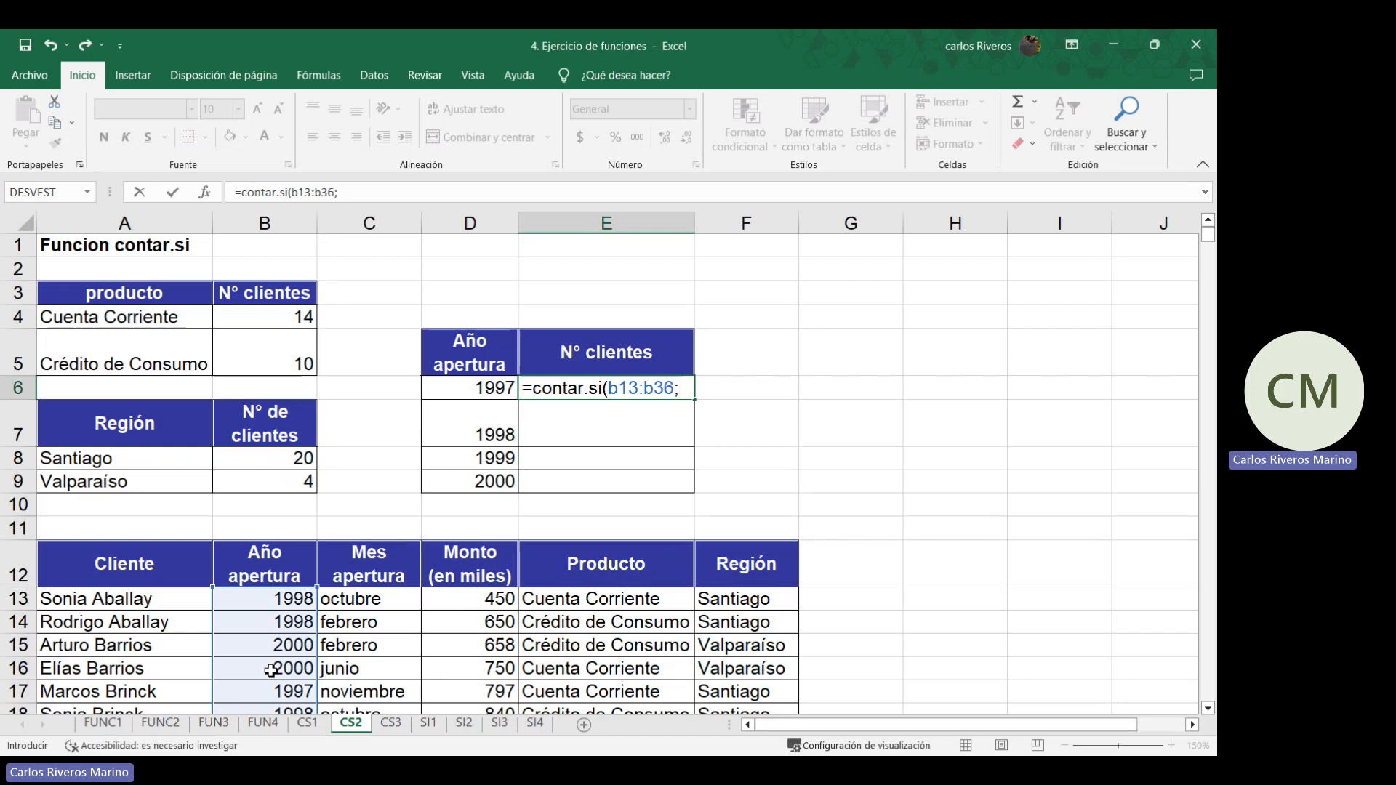
type("1997)")
key("Return")
key("Up")
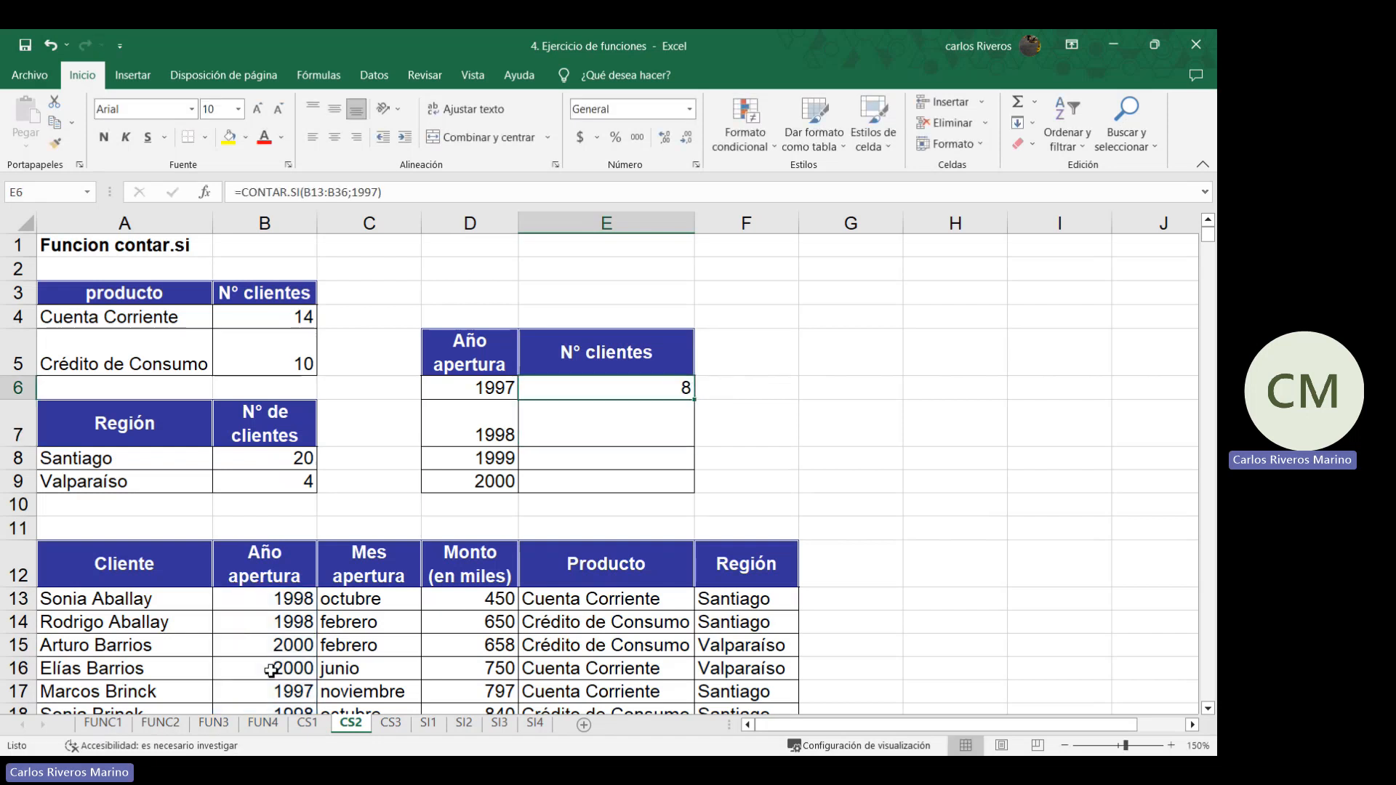
Copy the CONTAR.SI formula text from E6 unchanged into E7, E8 and E9
double_click(661, 395)
left_click_drag(783, 386, 528, 393)
key("ctrl+c")
key("Return")
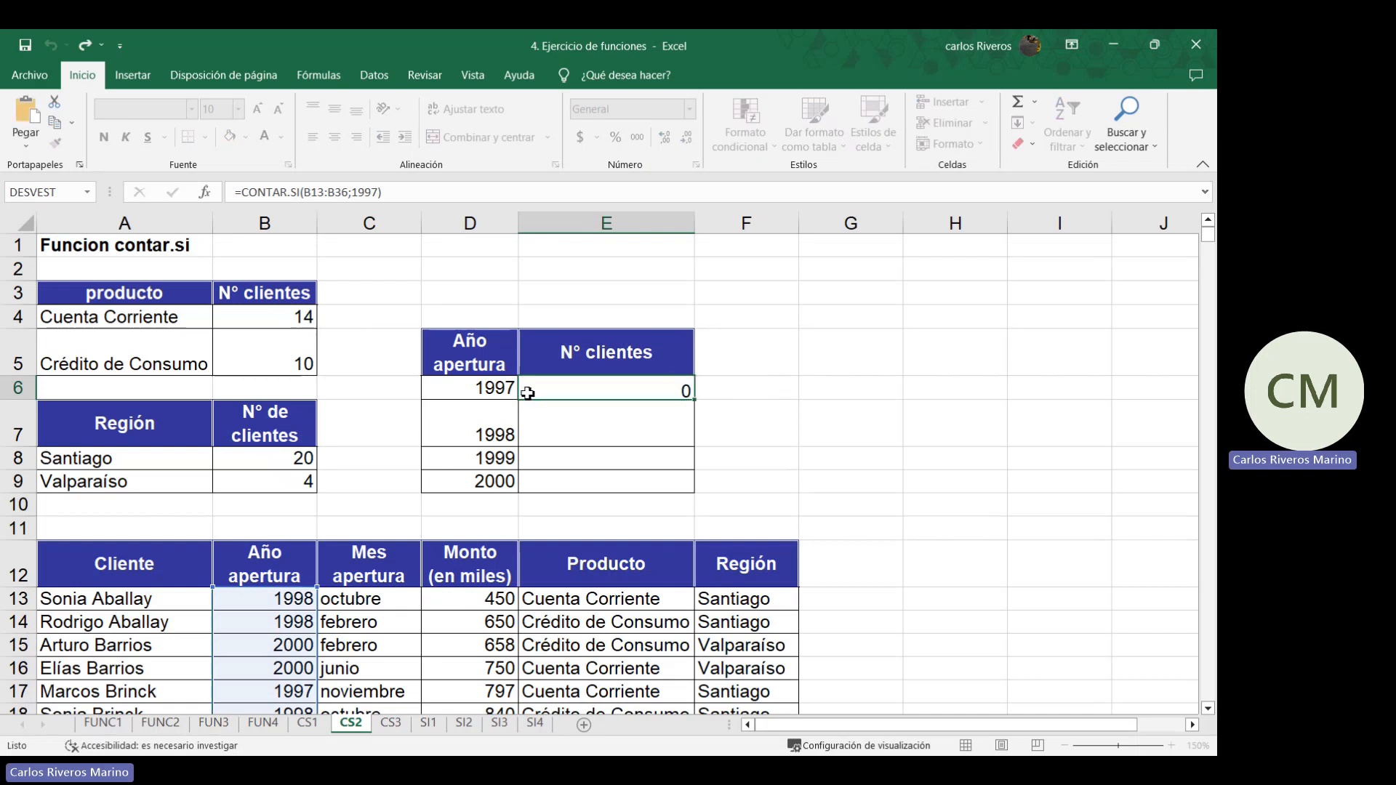
key("ctrl+v")
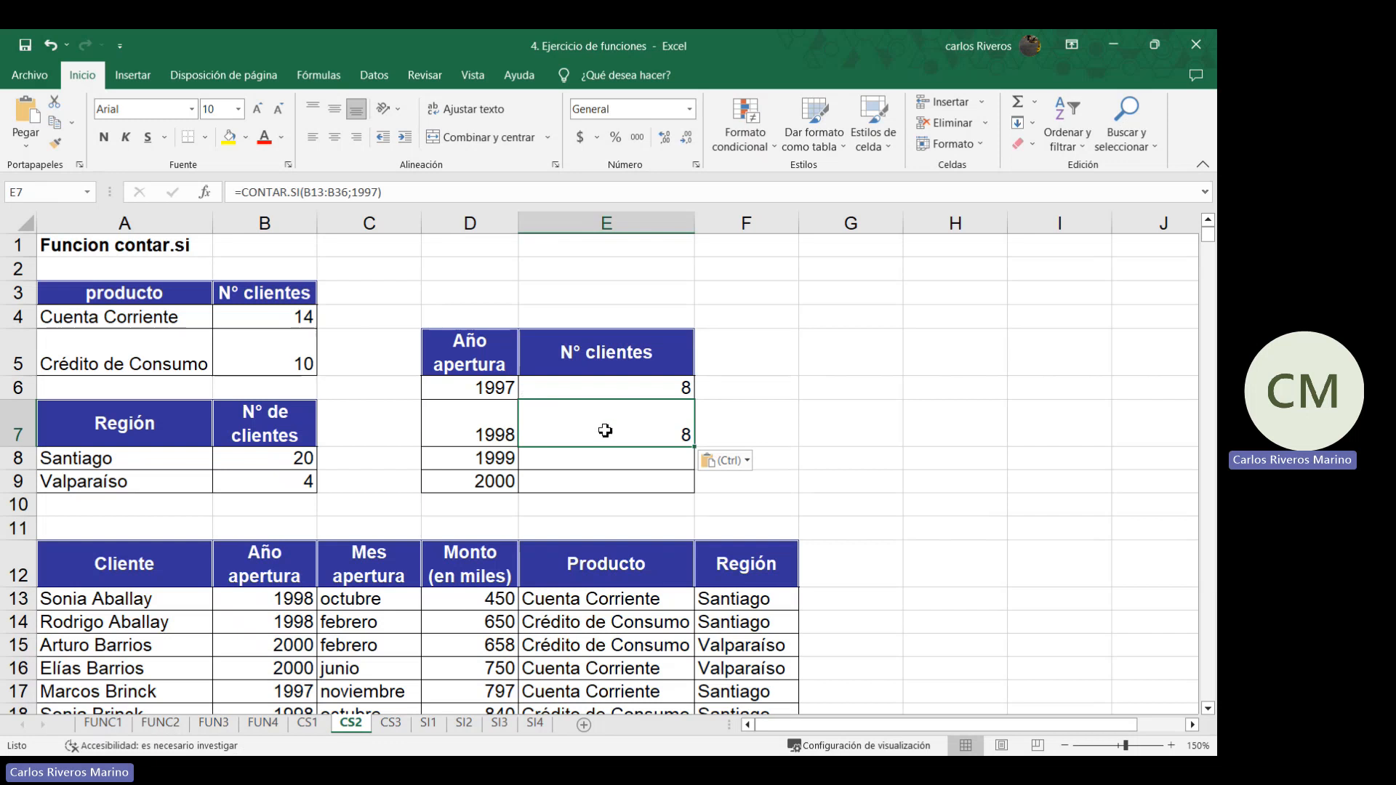
left_click(617, 464)
key("shift+Down")
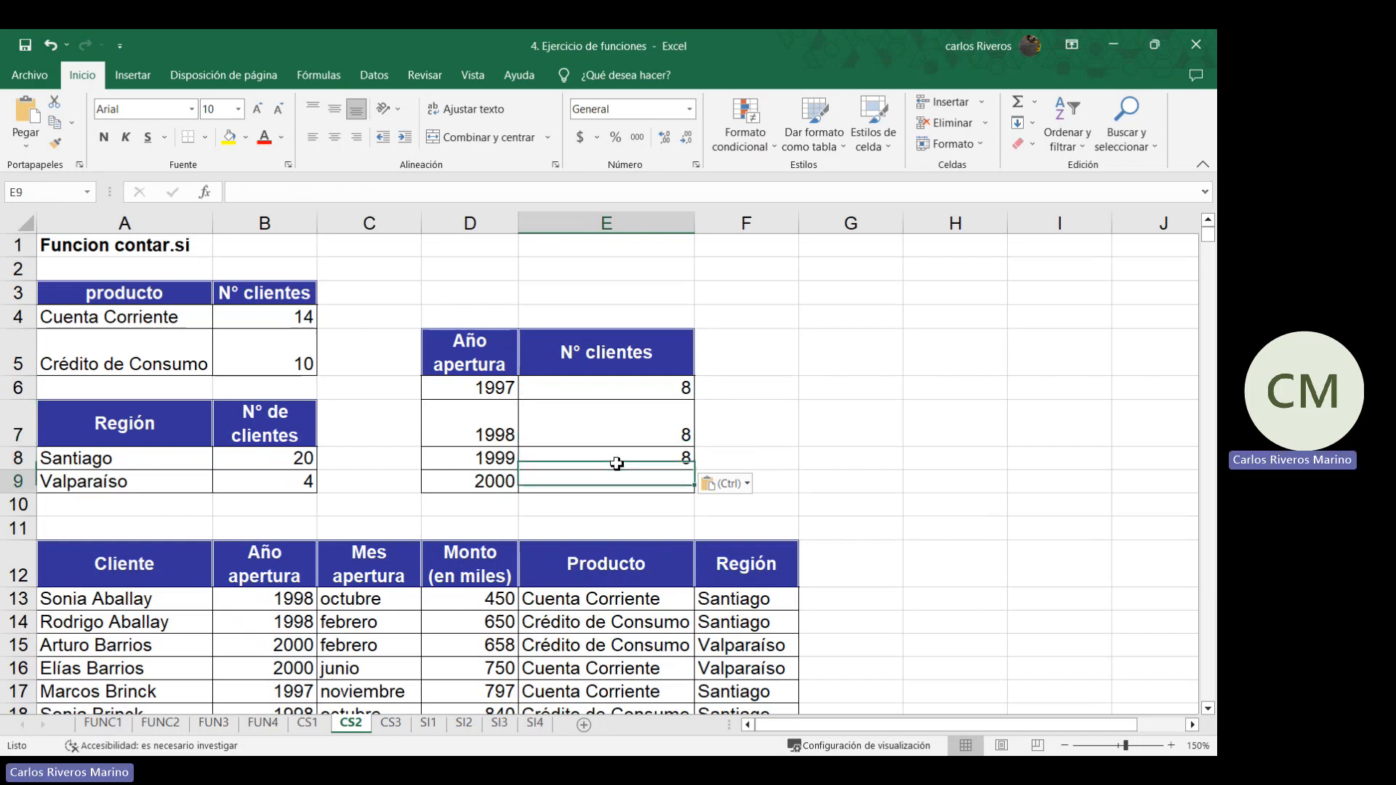
key("ctrl+v")
key("Up")
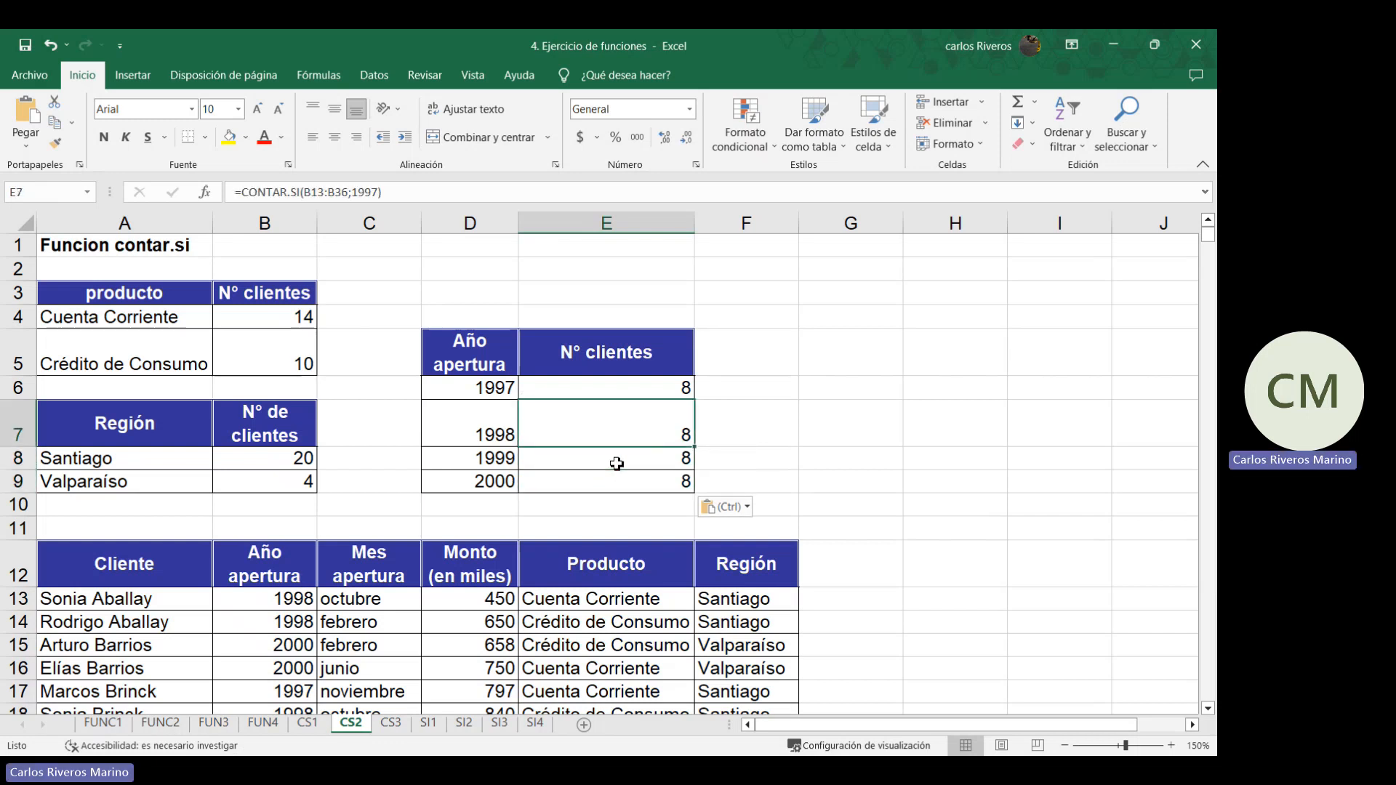
Change the criterion of the E7 formula to 1998
double_click(624, 436)
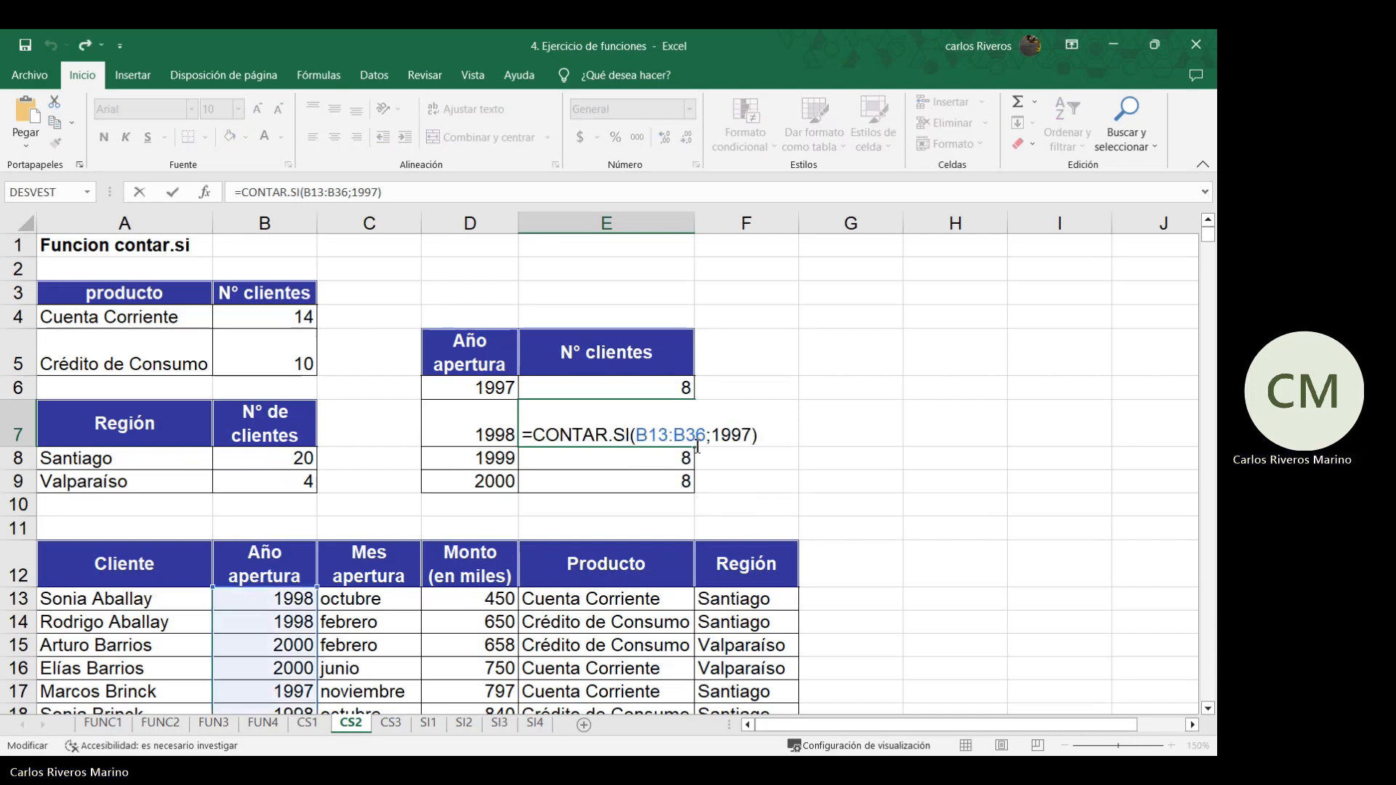
left_click(743, 445)
key("BackSpace")
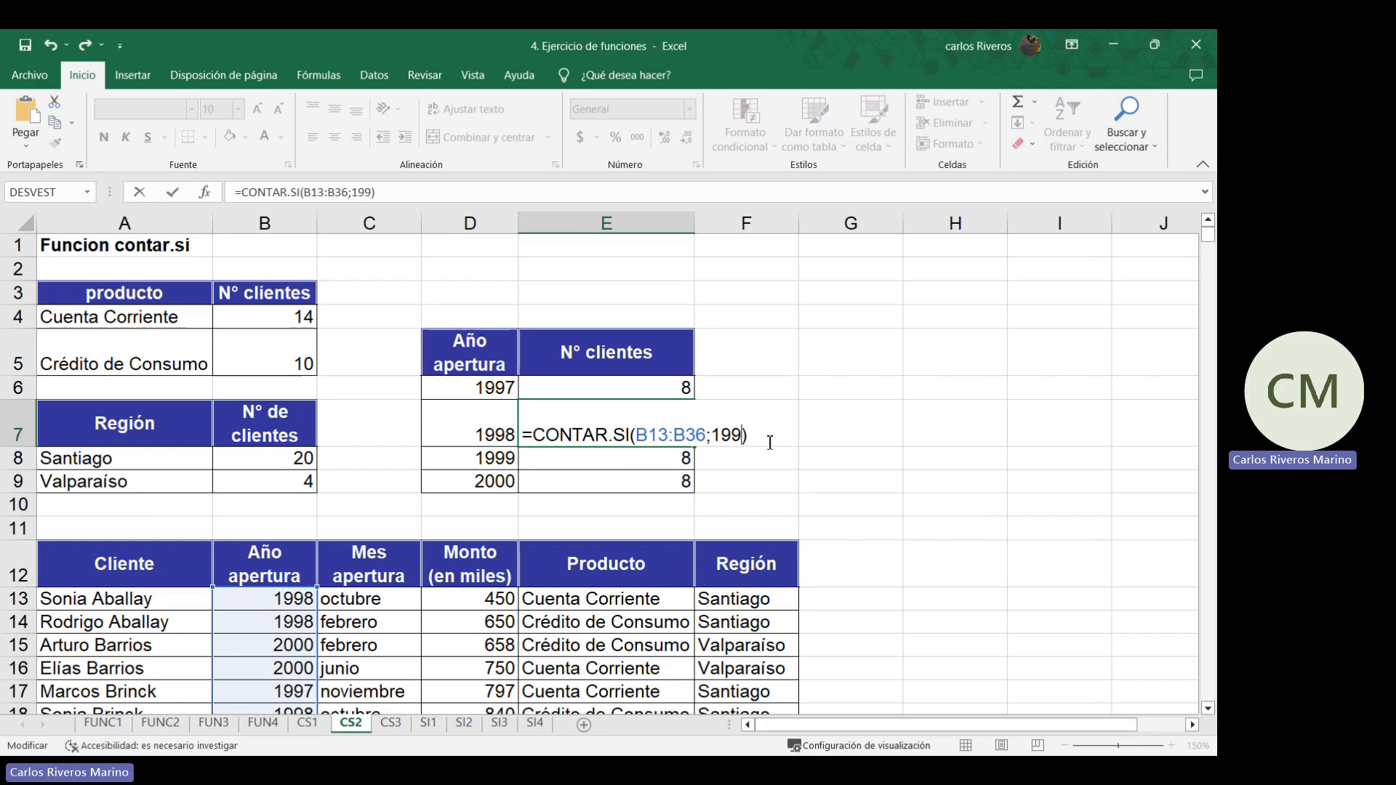
type("8")
key("Return")
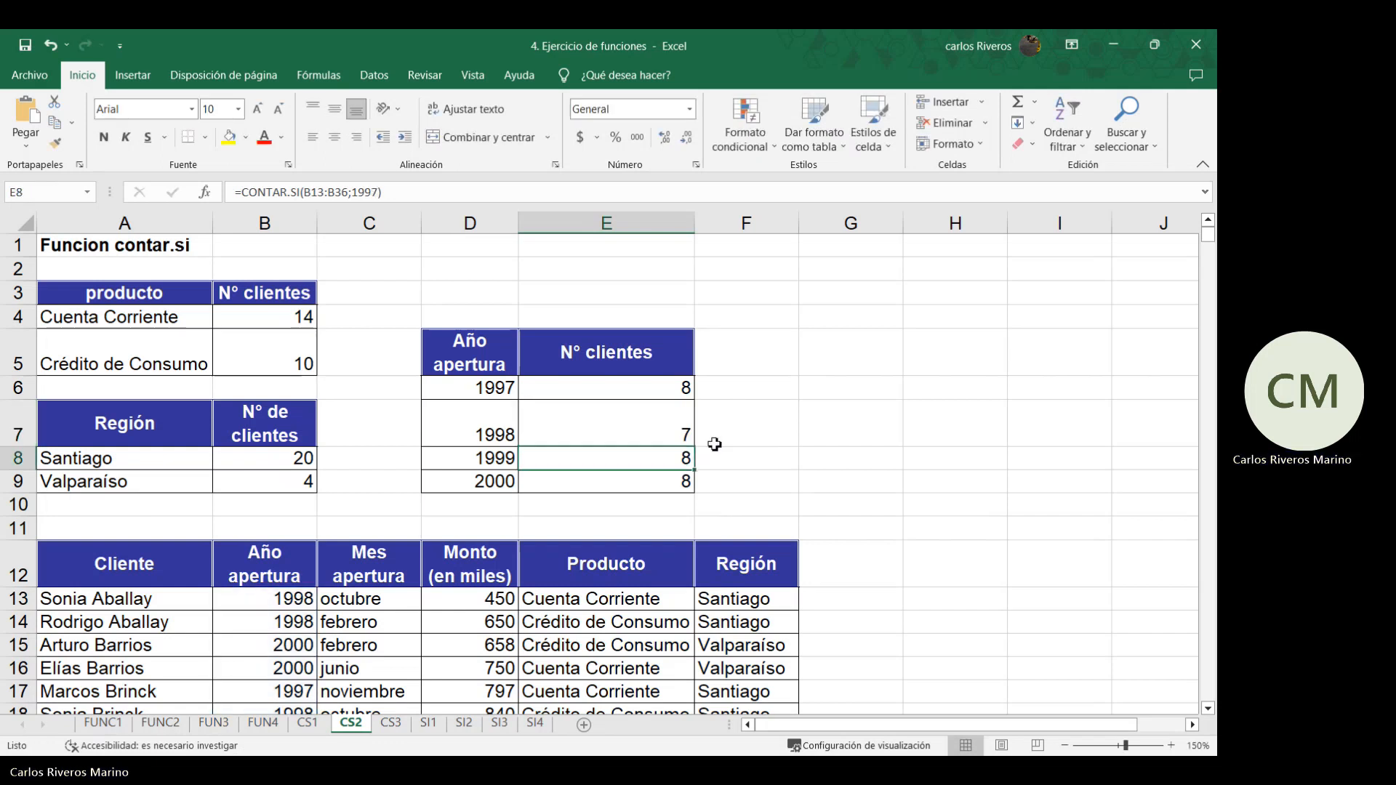
Change the criterion of the E8 formula to 1999
double_click(687, 462)
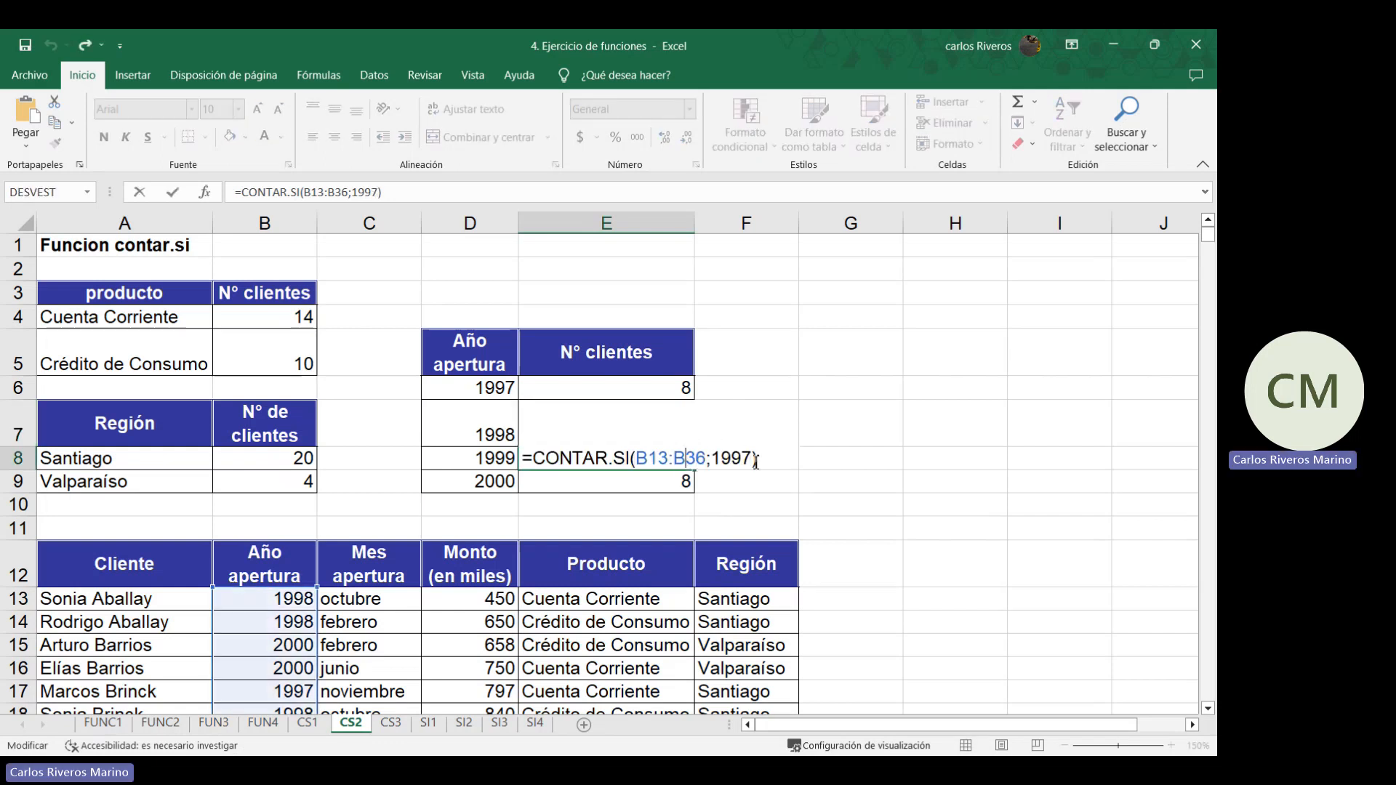
left_click(754, 460)
key("BackSpace")
type("9")
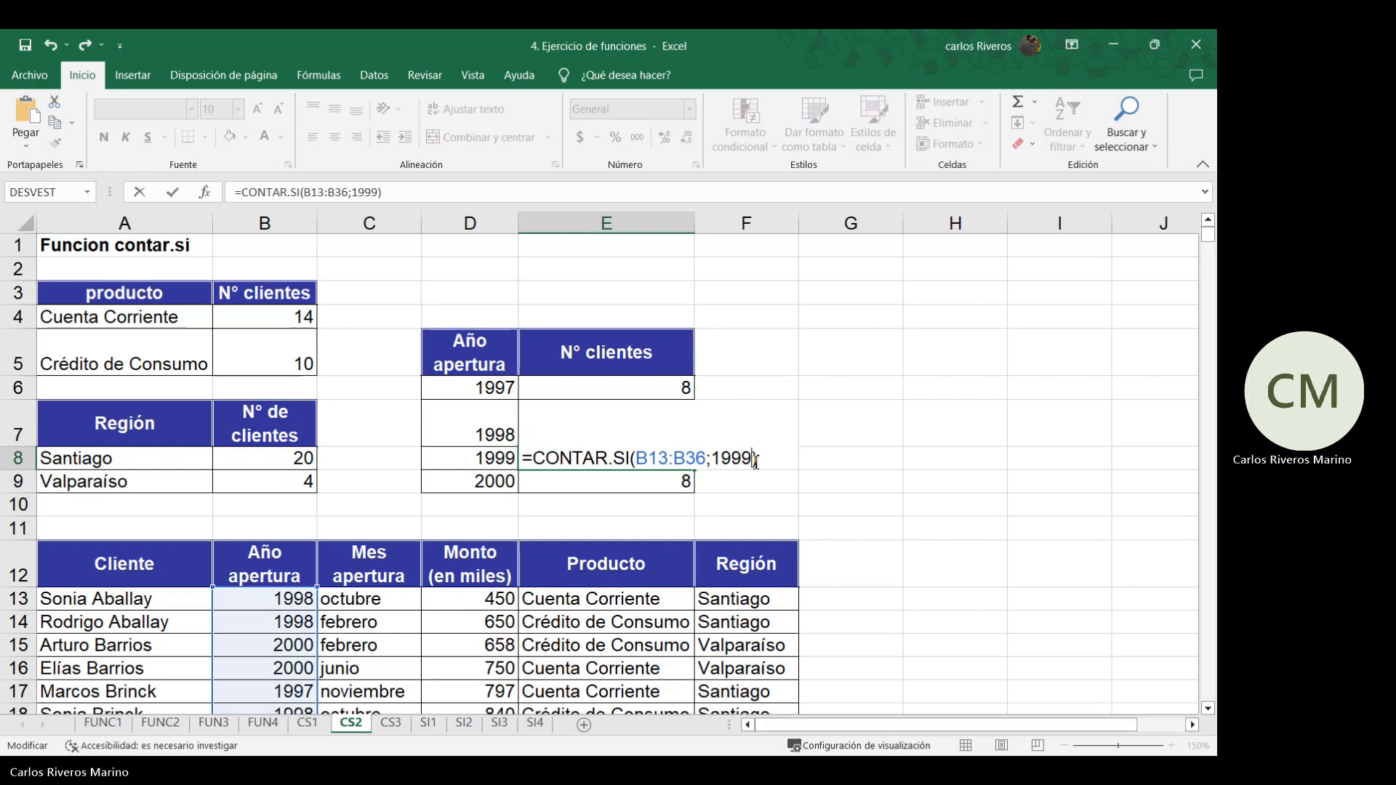
key("Return")
Change the criterion of the E9 formula to 2000 and reopen that formula to review it
double_click(670, 479)
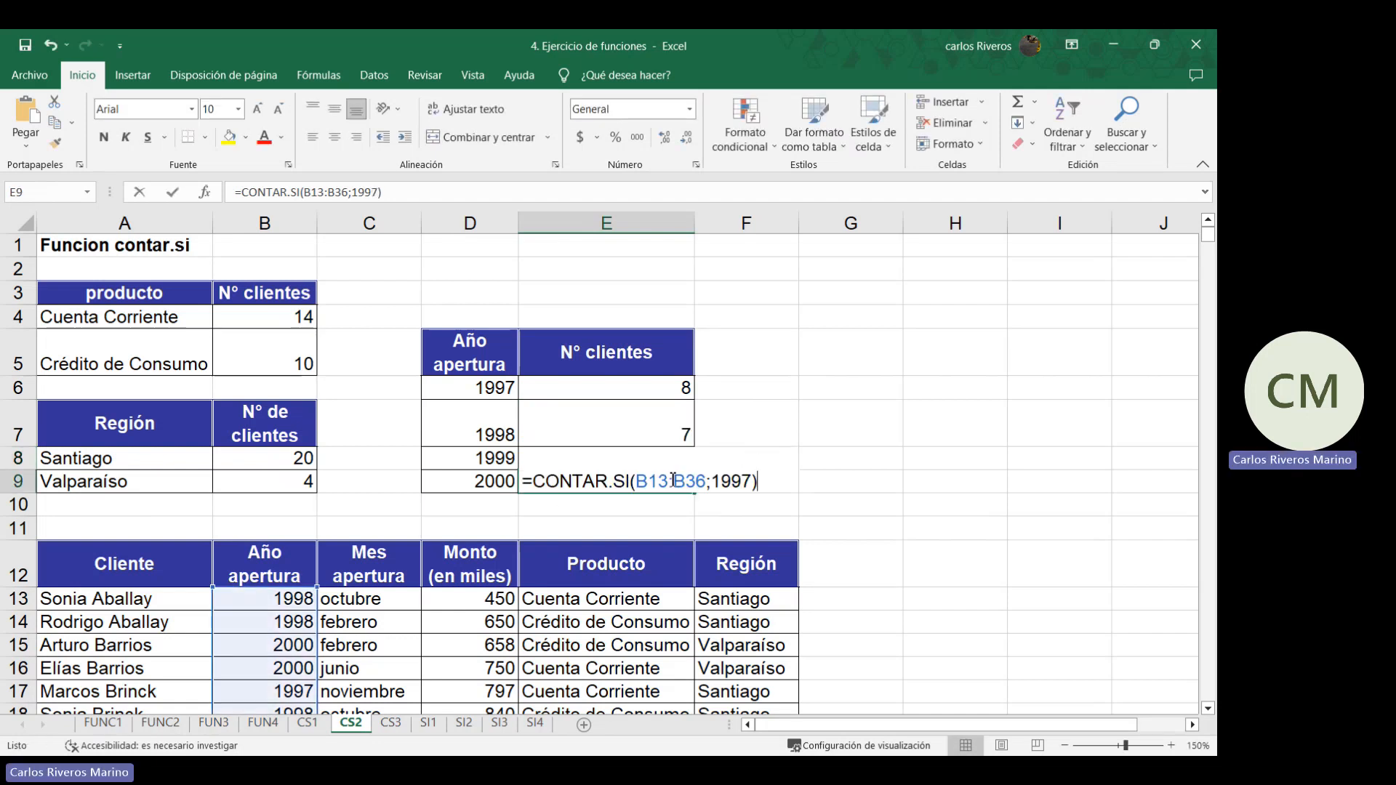
left_click(752, 480)
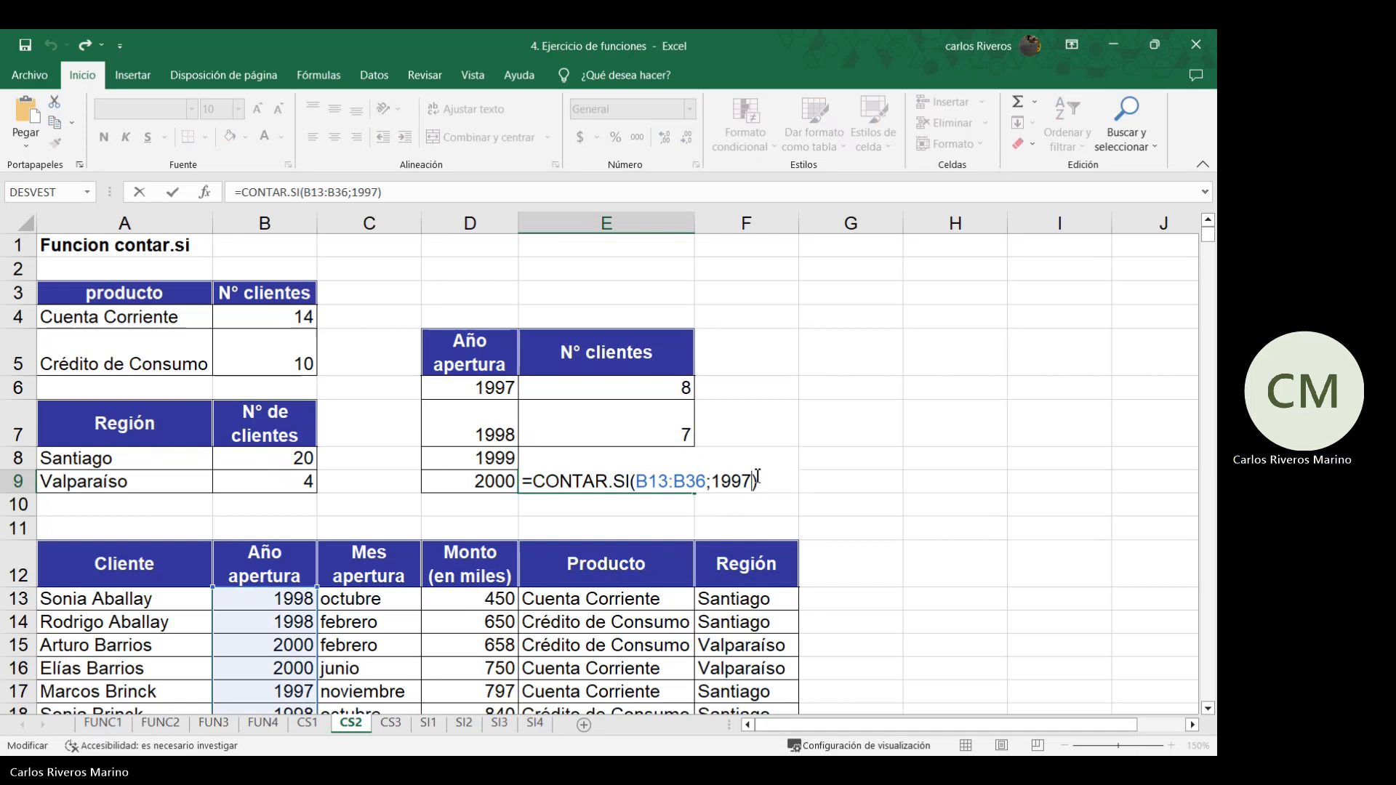
key("BackSpace")
key("BackSpace")
key("BackSpace")
key("BackSpace")
type("2000")
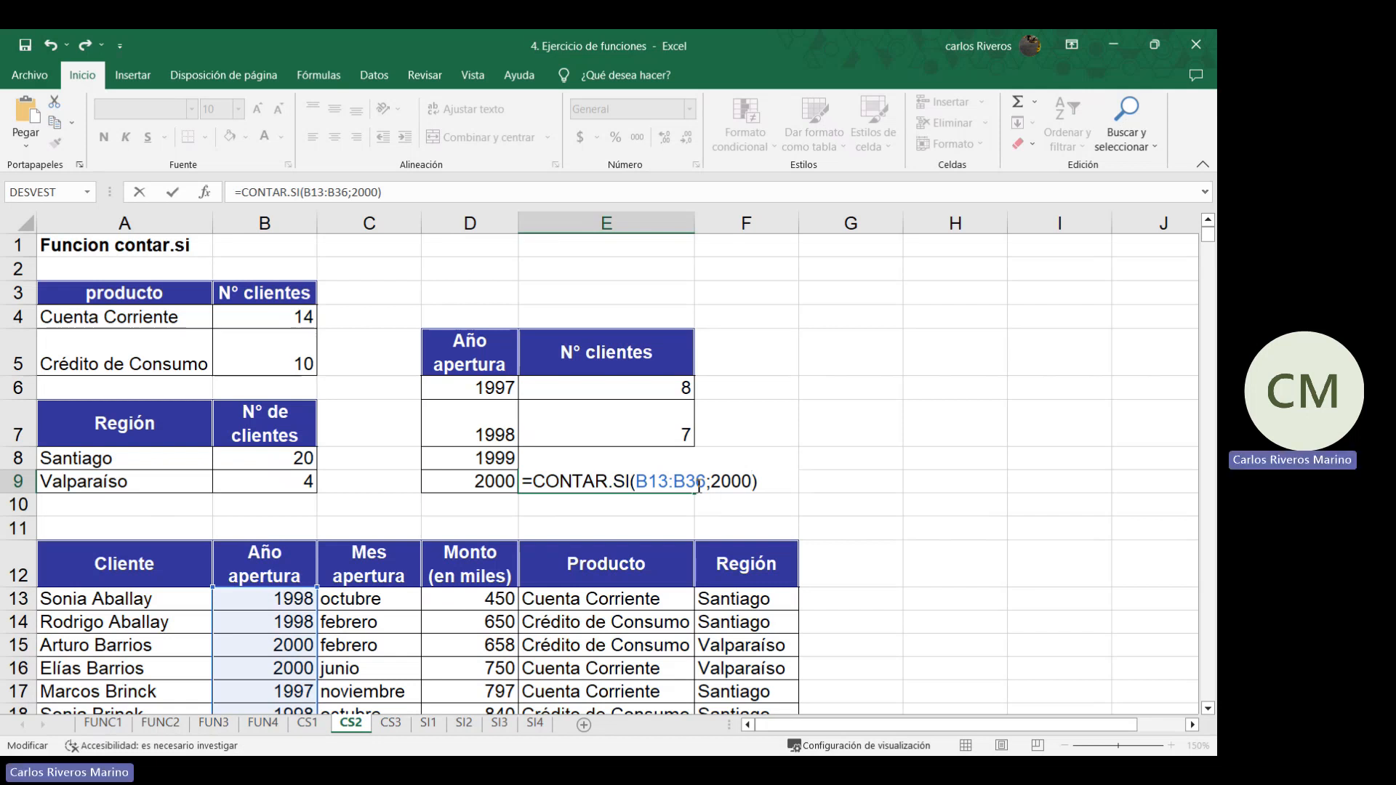
key("Return")
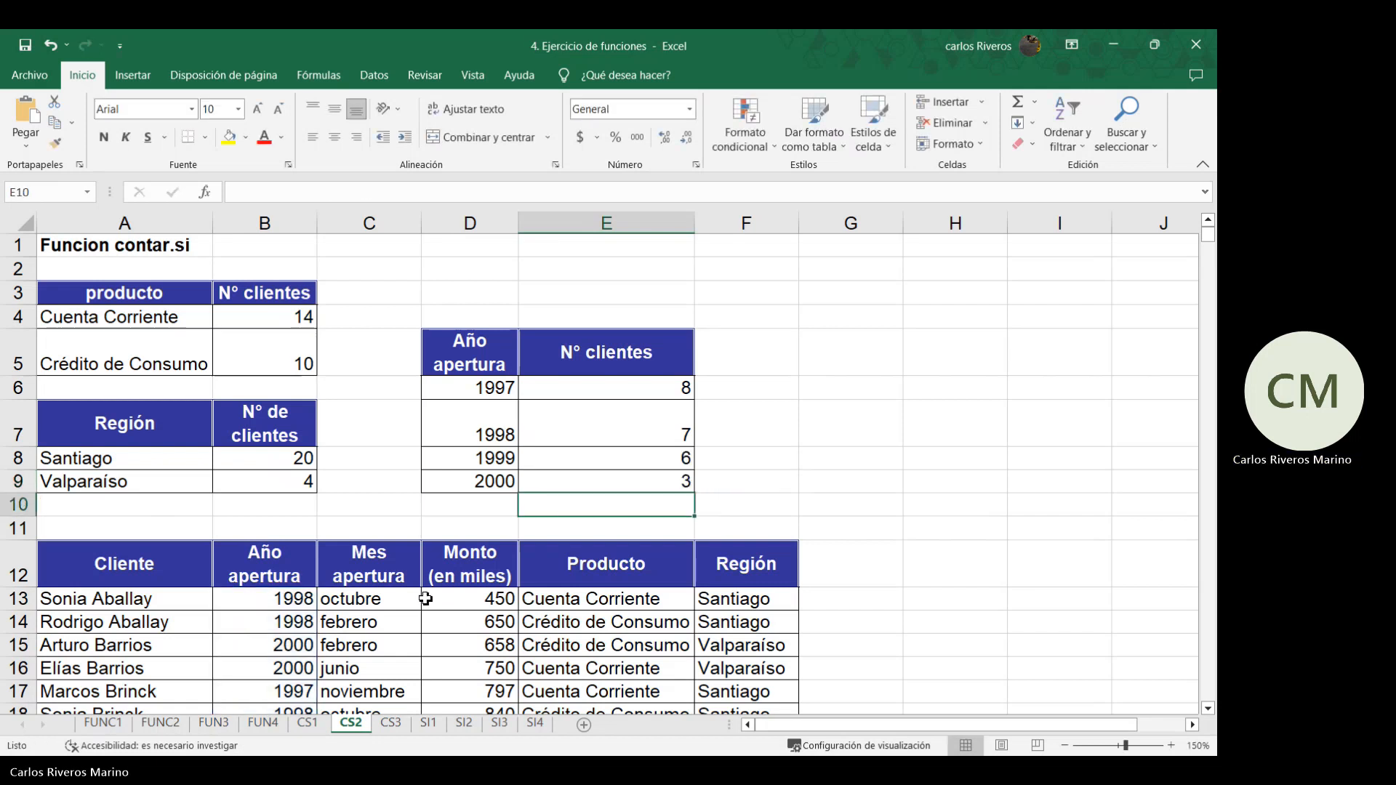
left_click(587, 479)
double_click(588, 478)
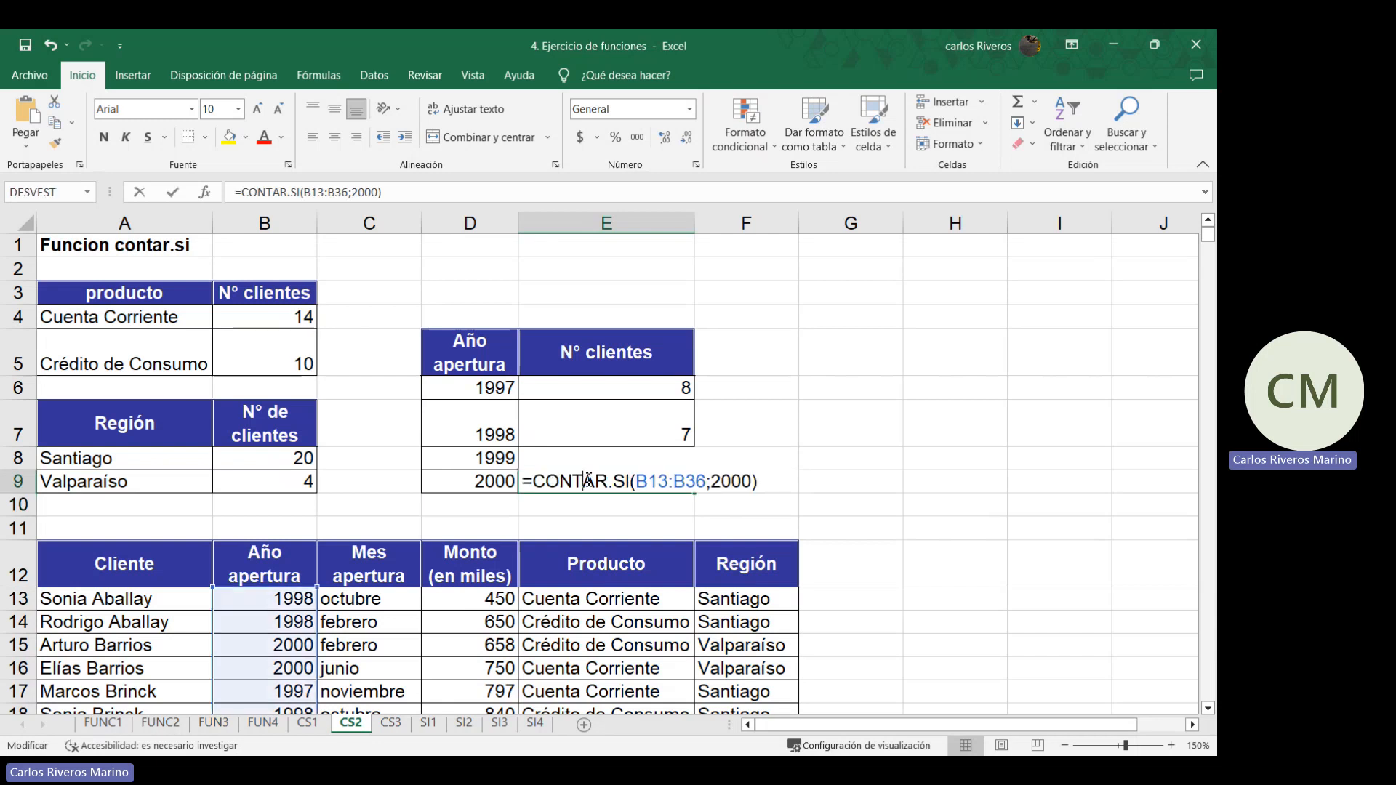
Open the CS3 sheet, enlarge the view to 150% and look over its client table
left_click(391, 727)
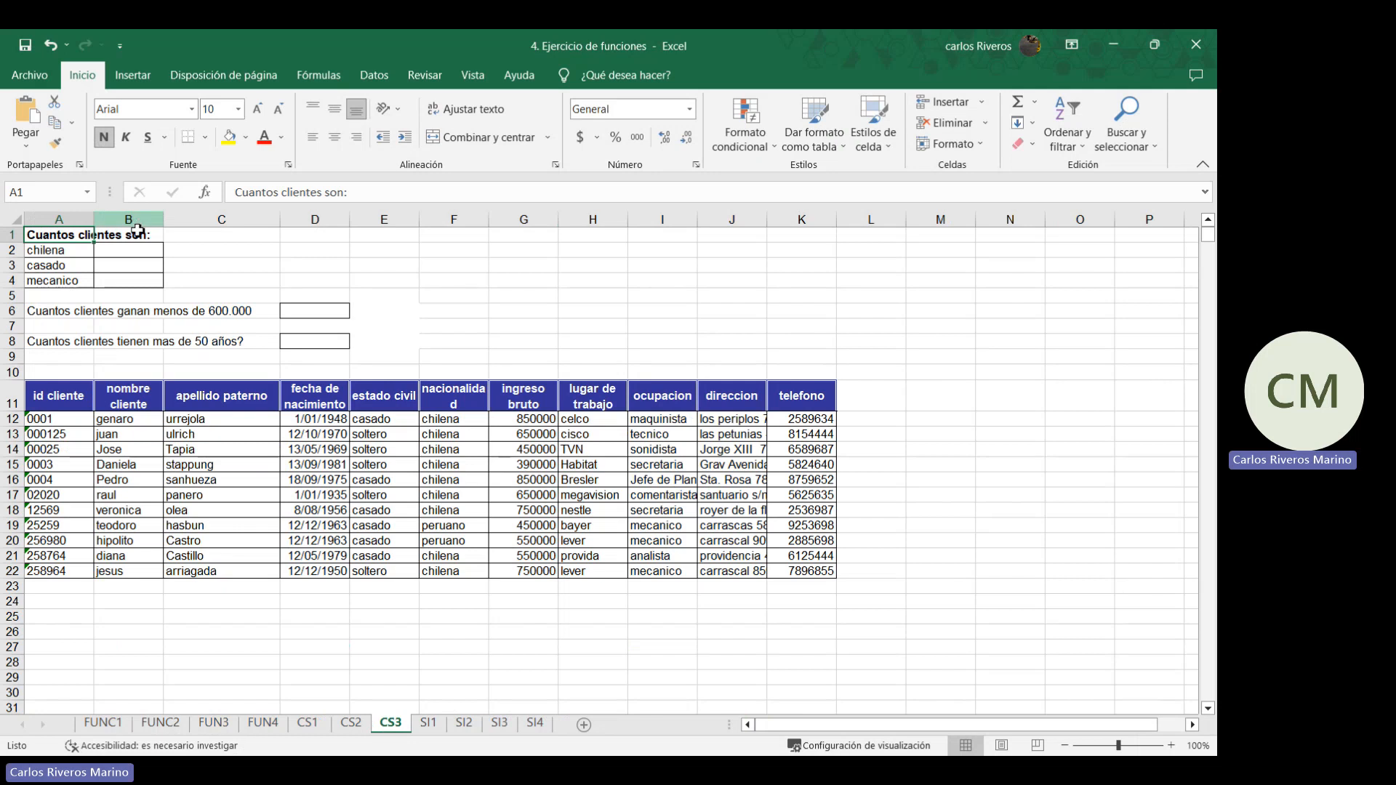
left_click(1126, 746)
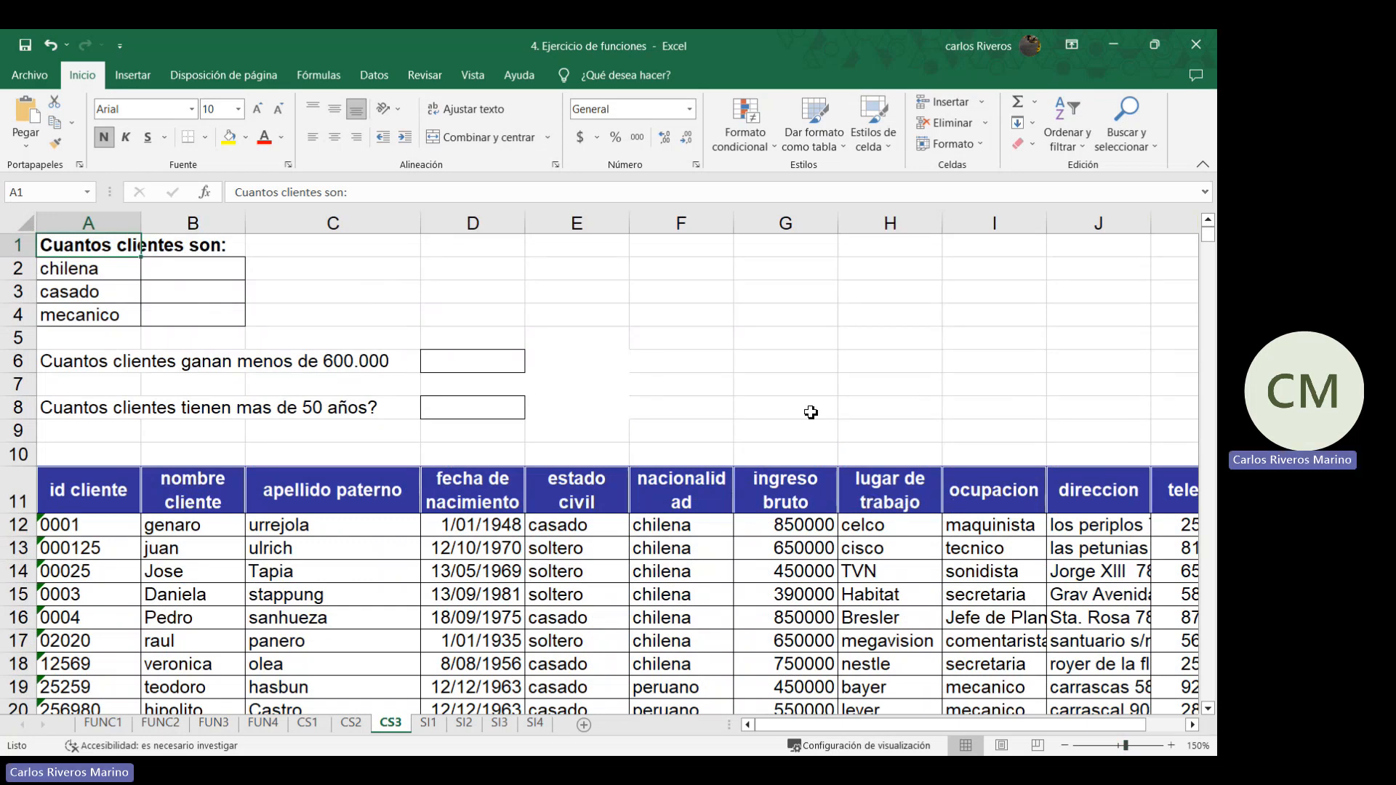
scroll(955, 483, "down", 2)
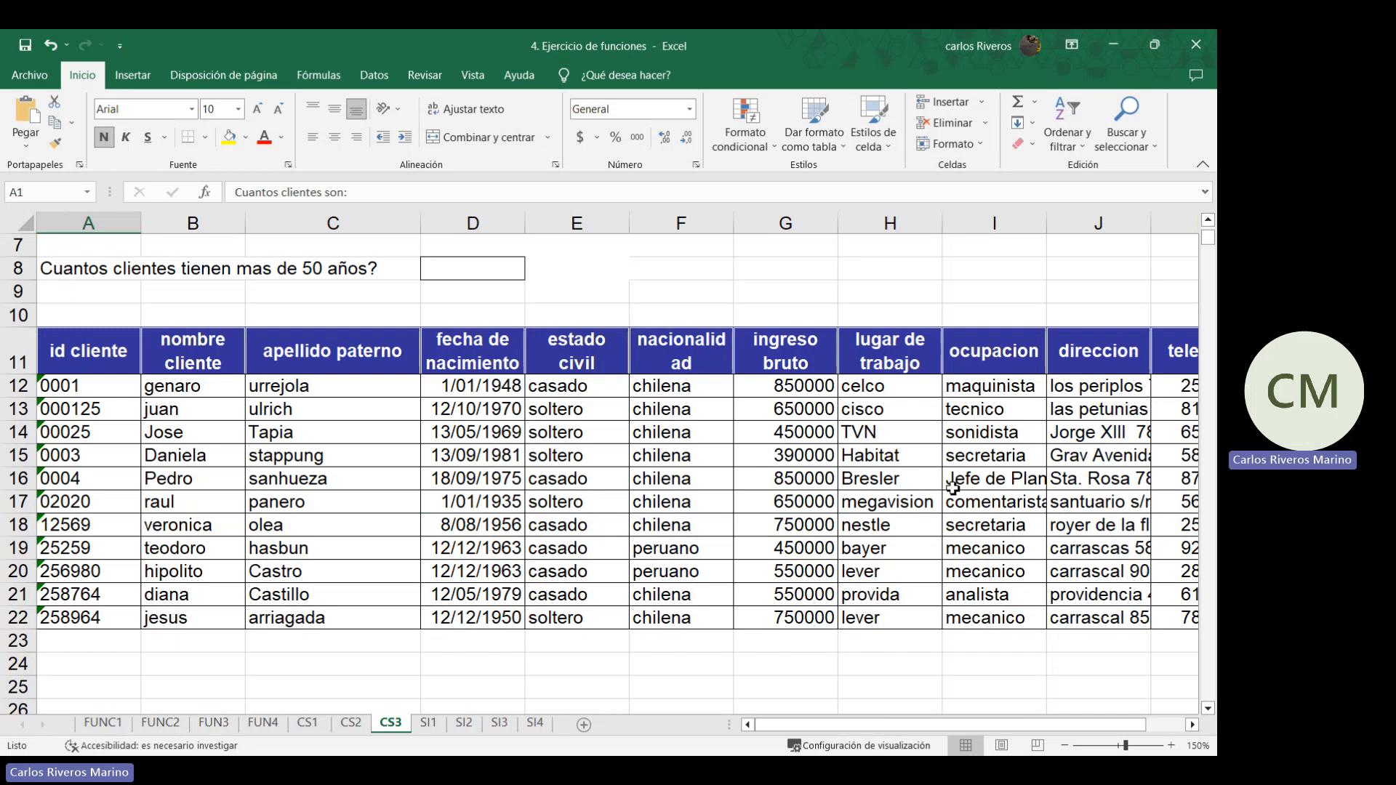
scroll(953, 489, "up", 2)
Count the Chilean clients in B2 with =contar.si(F12:F22;"chilena")
left_click(182, 272)
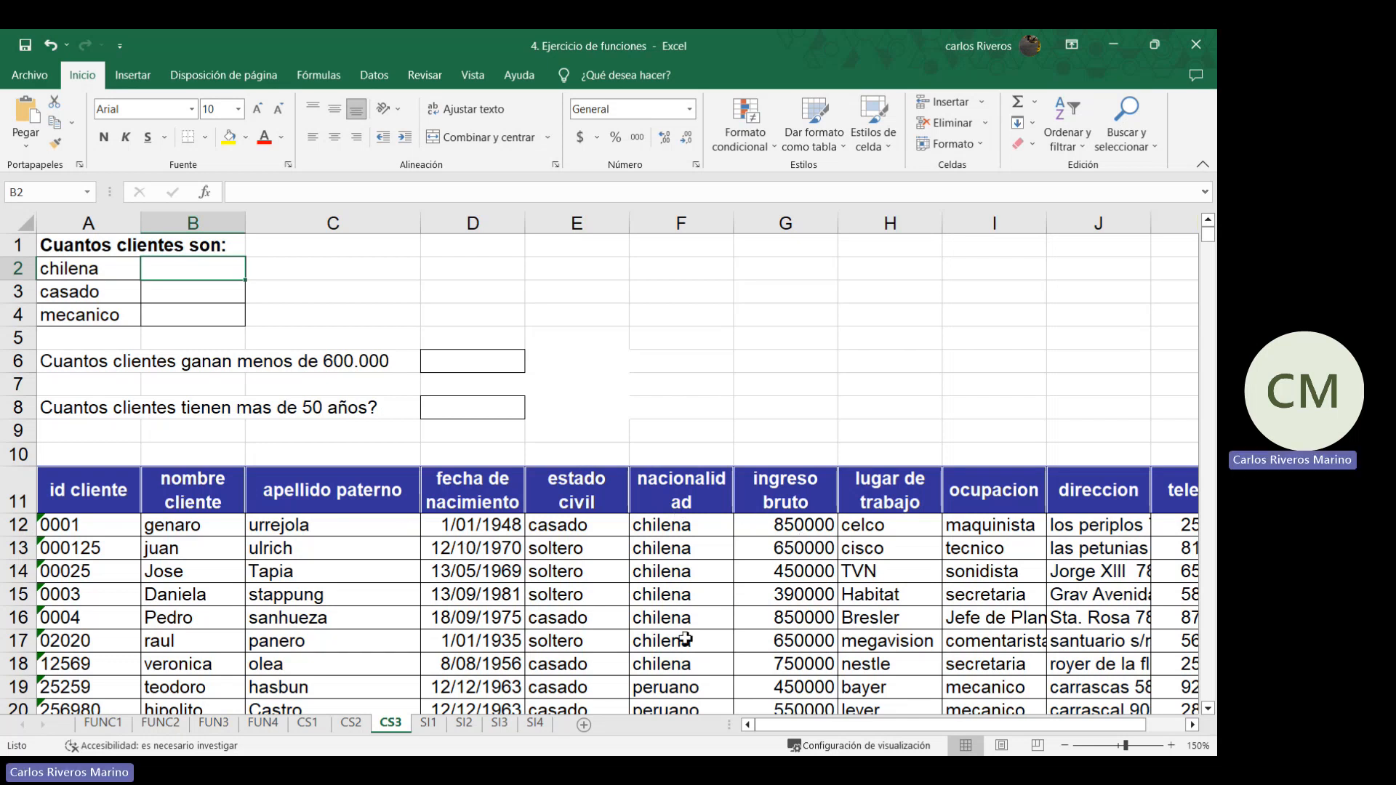
scroll(685, 639, "down", 2)
scroll(685, 639, "up", 2)
type(")")
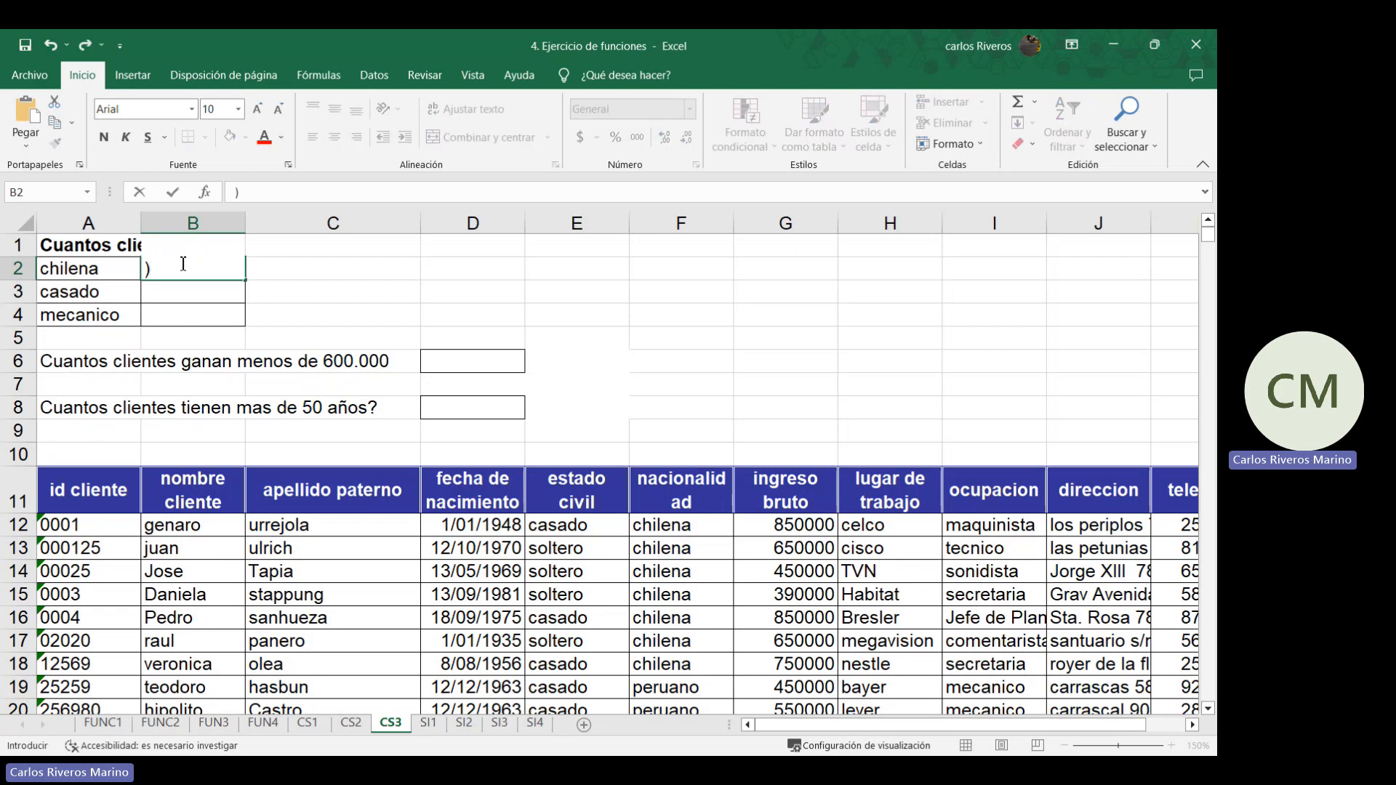
type("=cont")
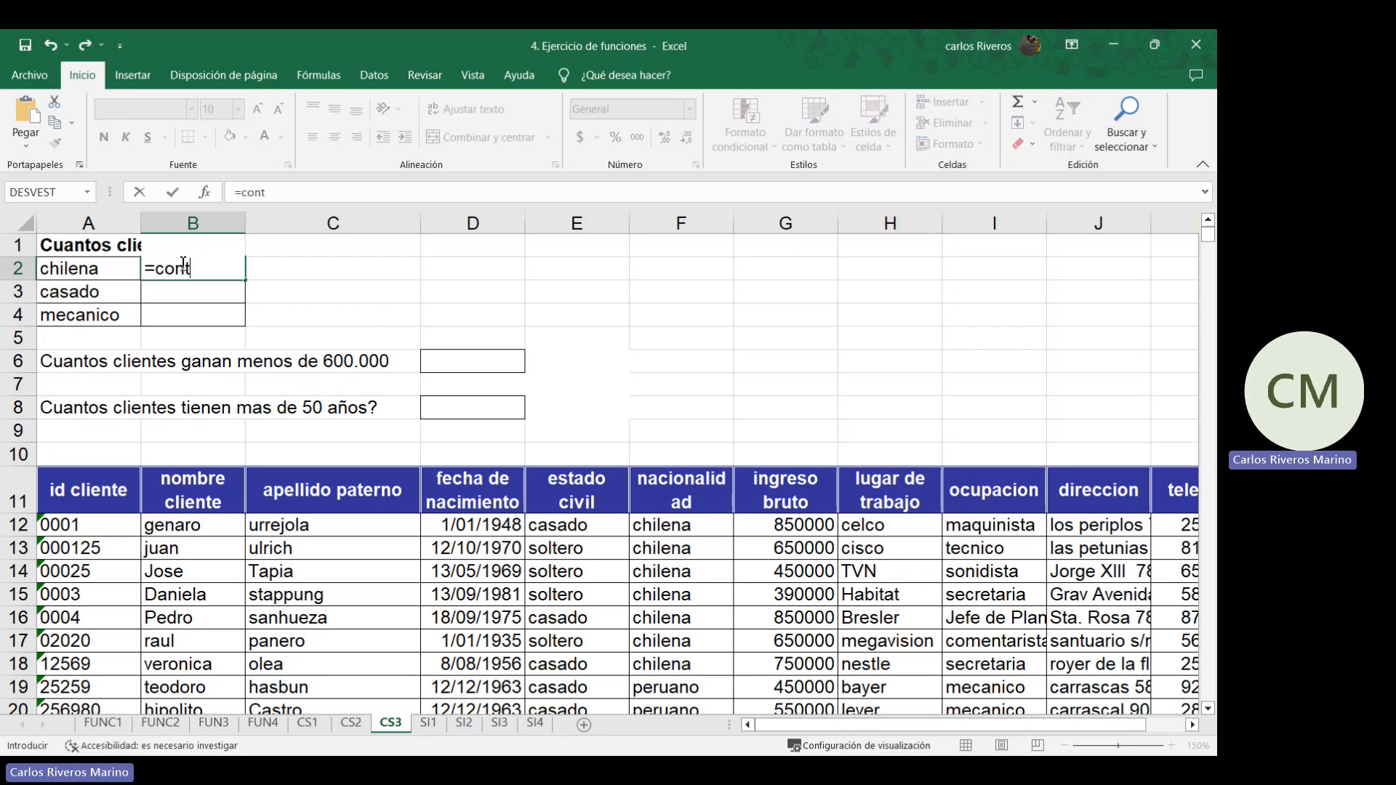
type("ar.si(")
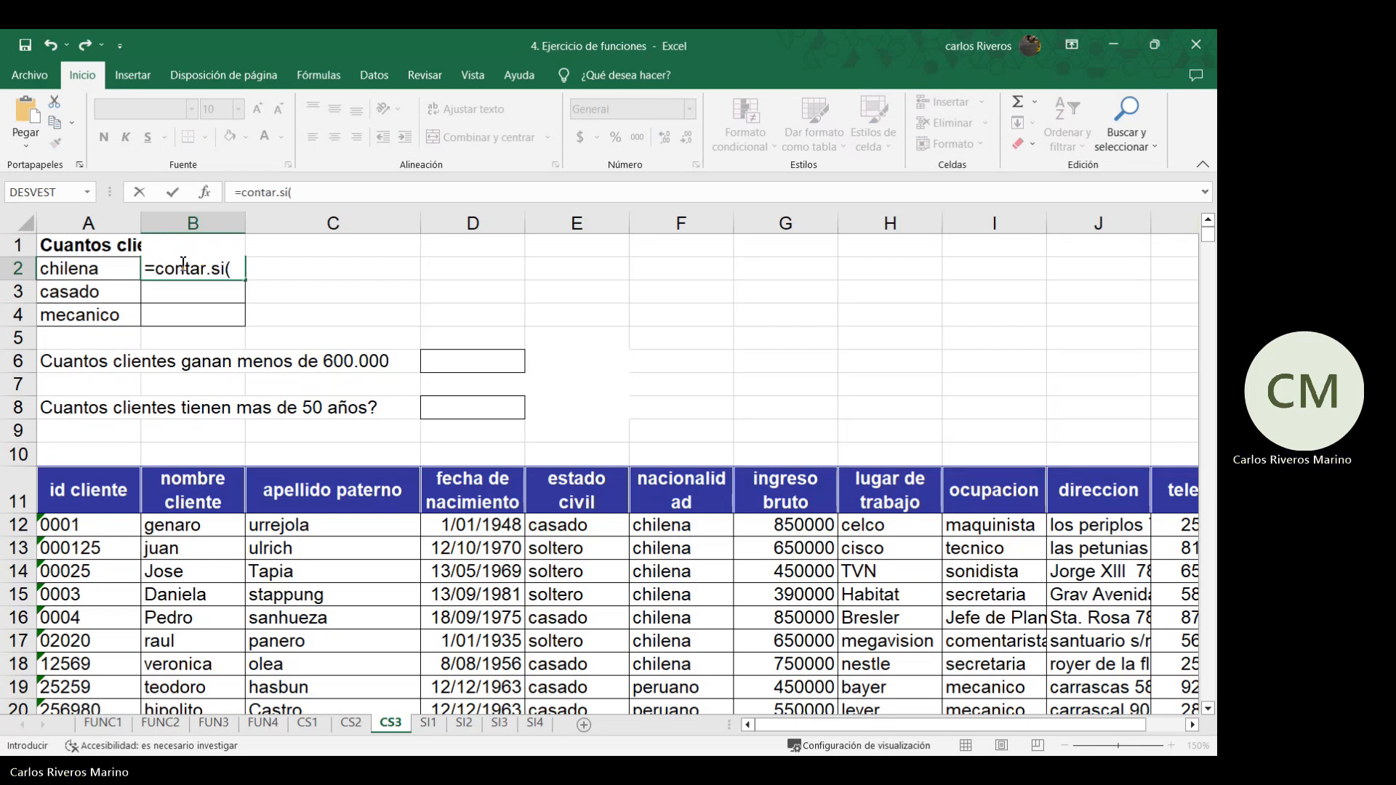
left_click_drag(695, 525, 696, 687)
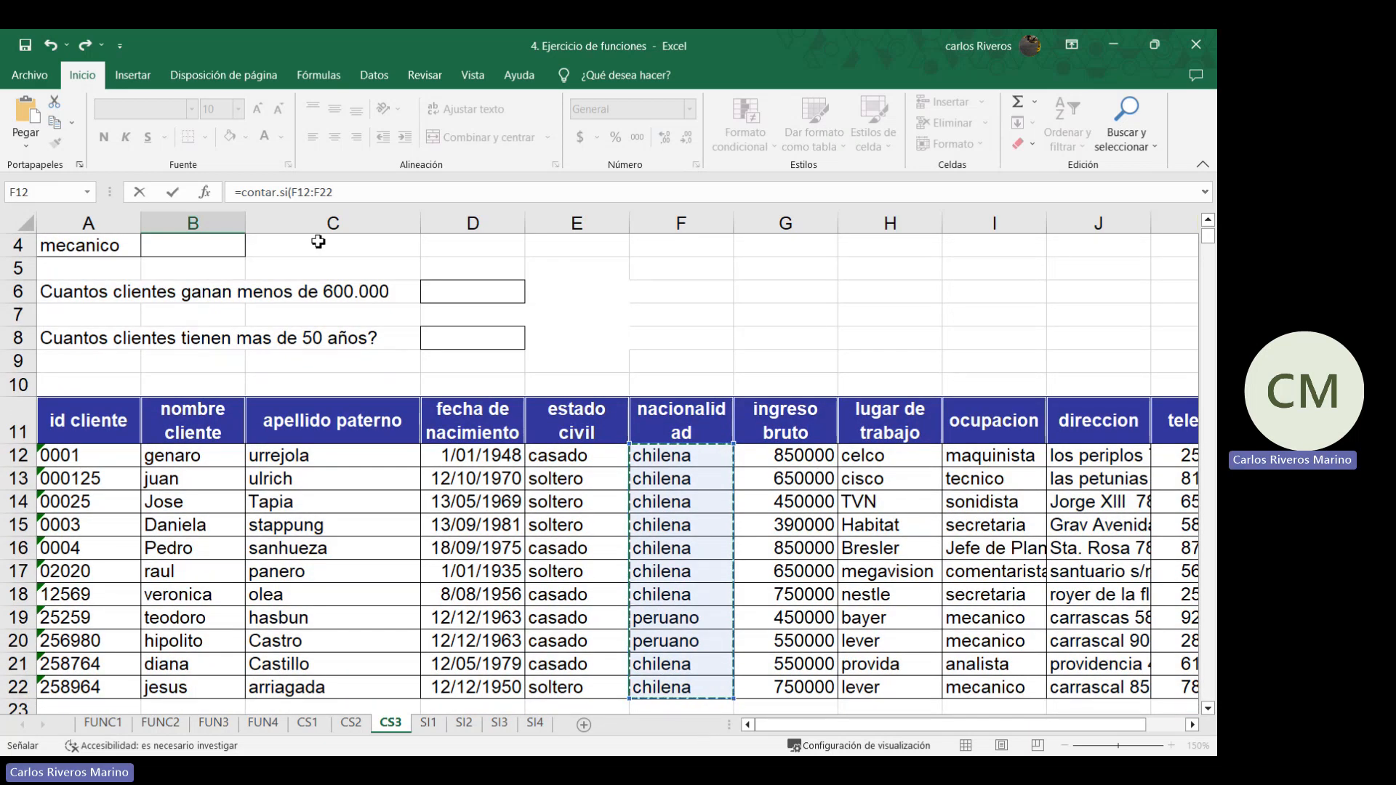
type(";\"c")
type("hile")
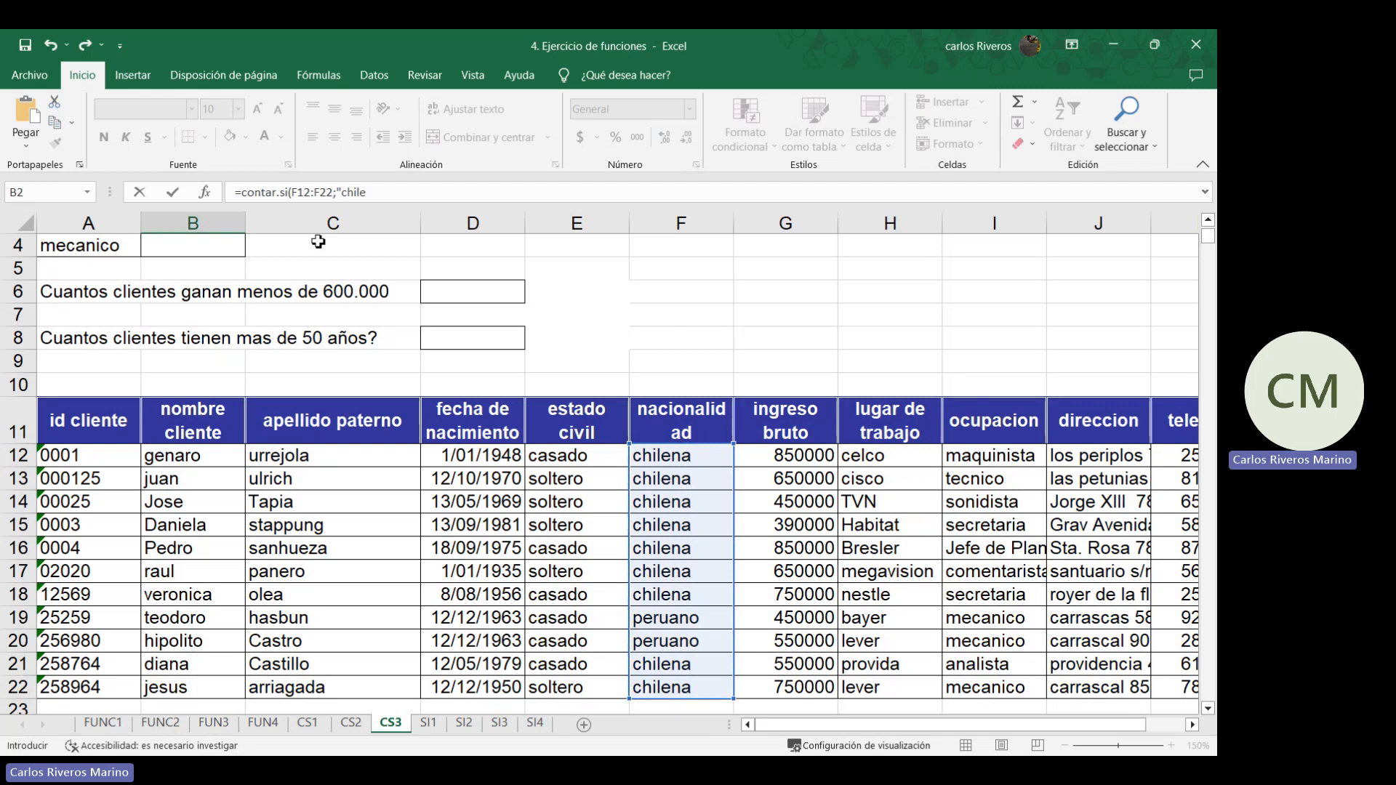
type("na")
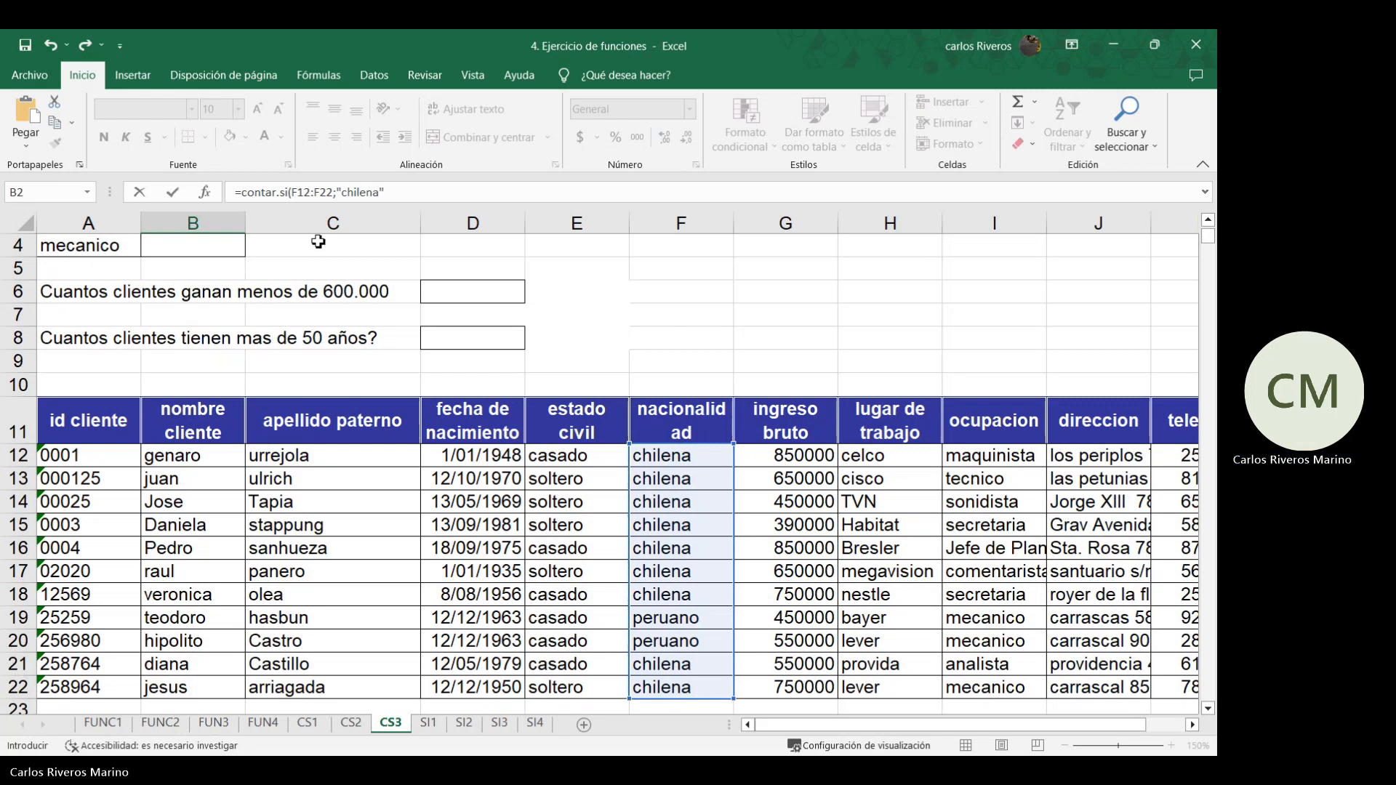
type("\"")
key("Return")
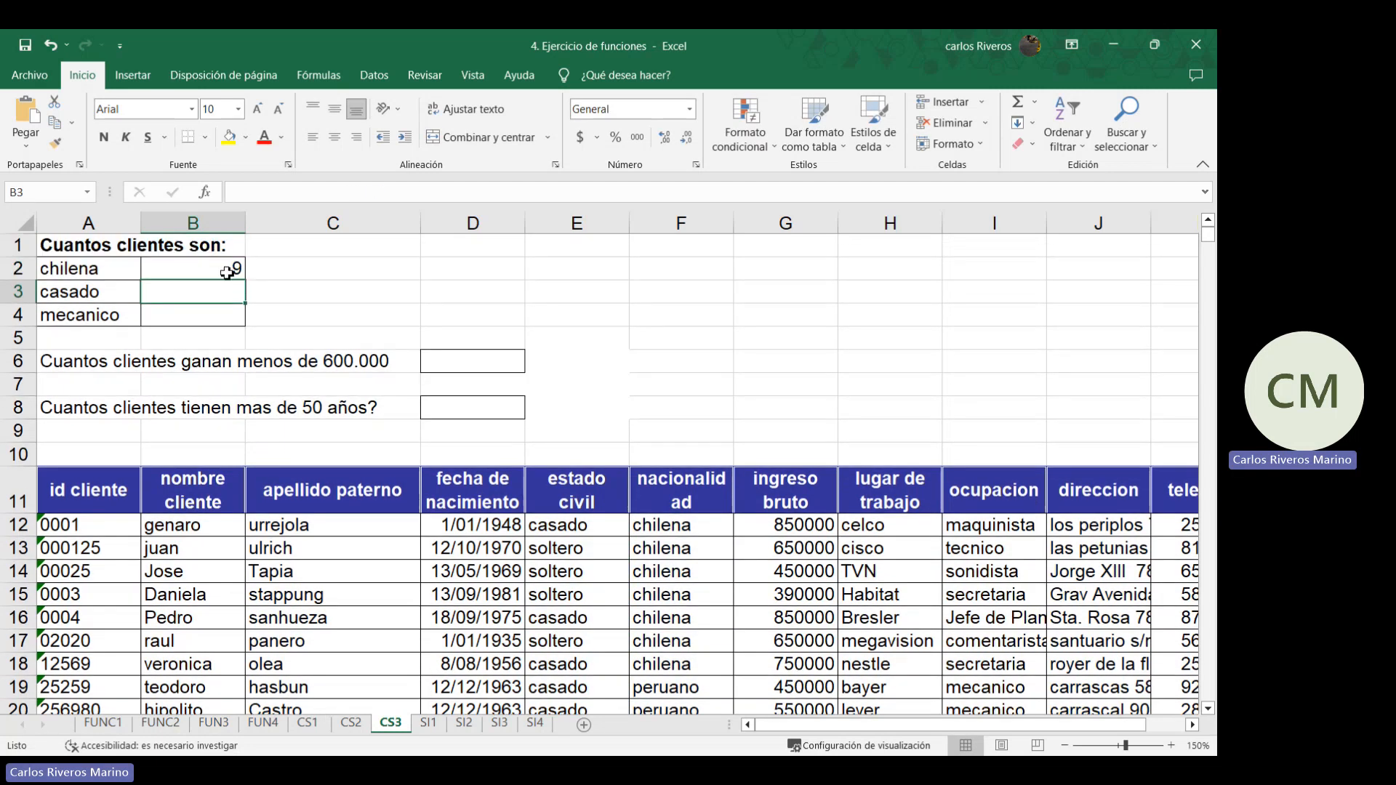
Review the B2 formula and copy its text unchanged into B3 and B4
left_click(226, 271)
double_click(218, 269)
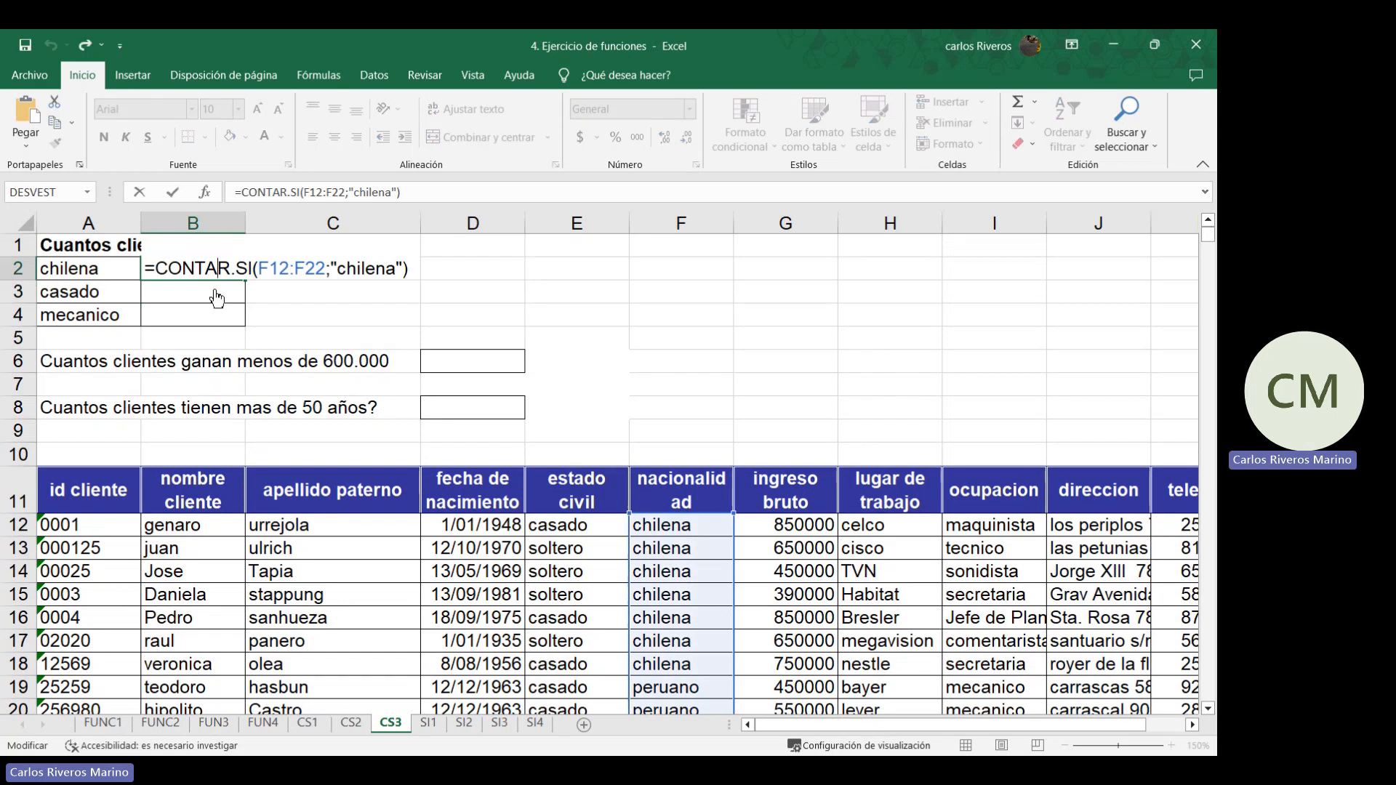
key("Return")
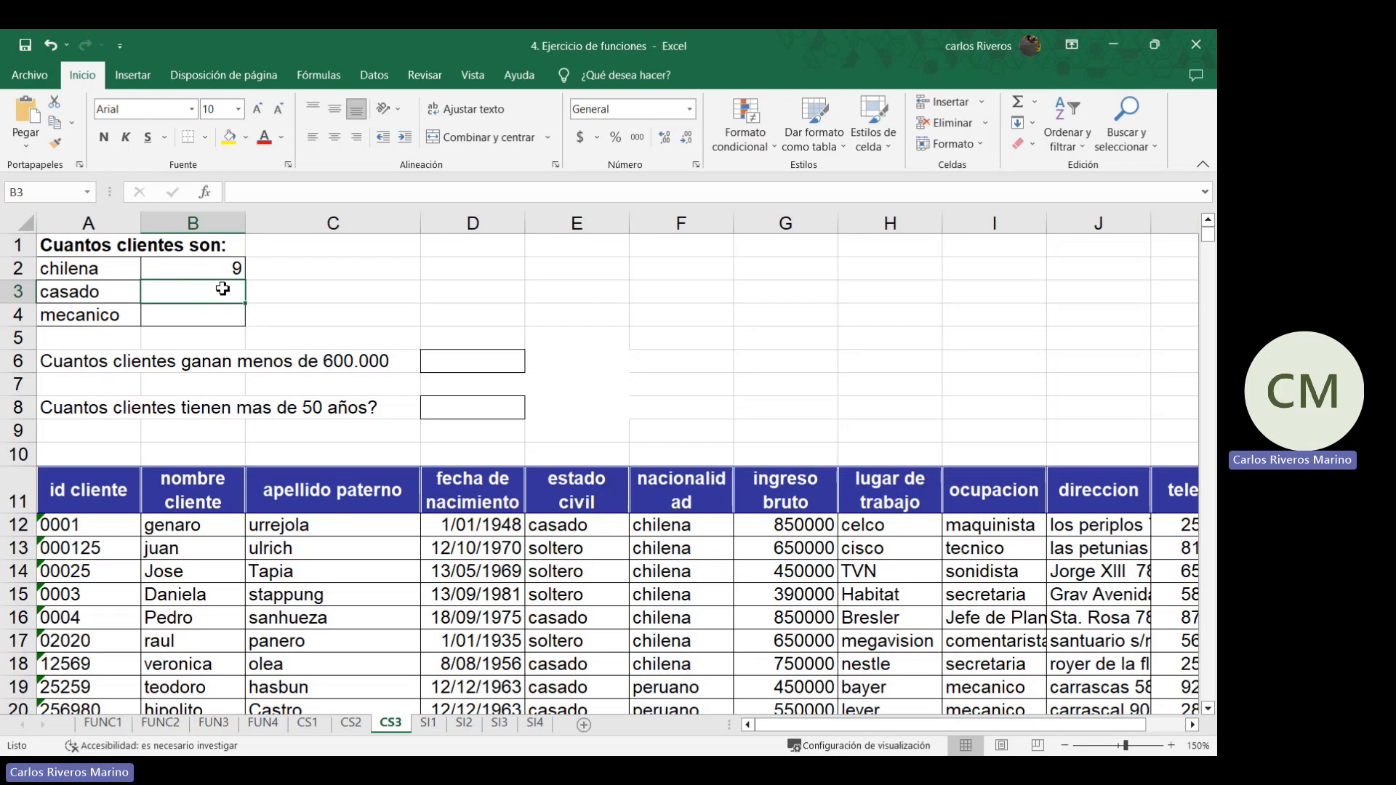
left_click(212, 269)
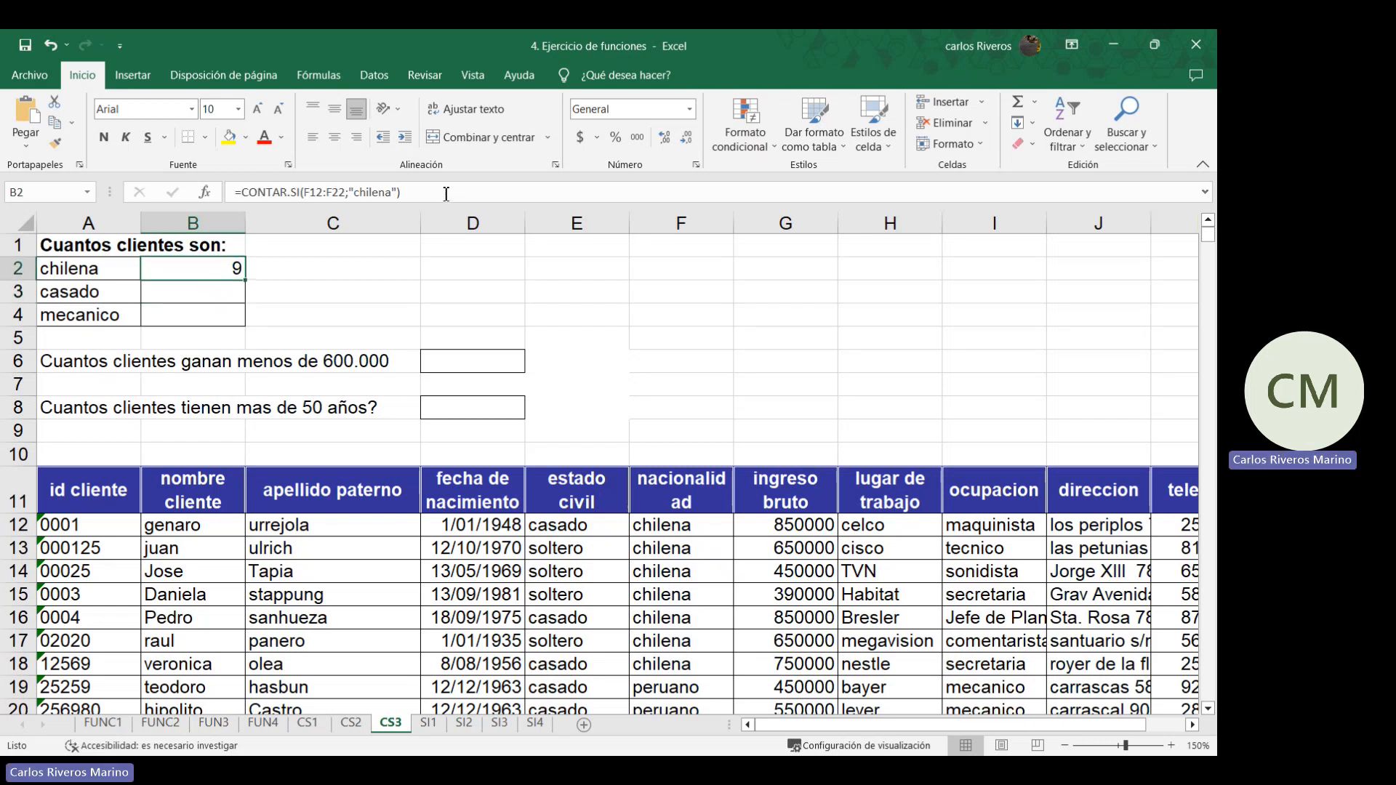
left_click_drag(446, 194, 203, 162)
key("ctrl+c")
key("Return")
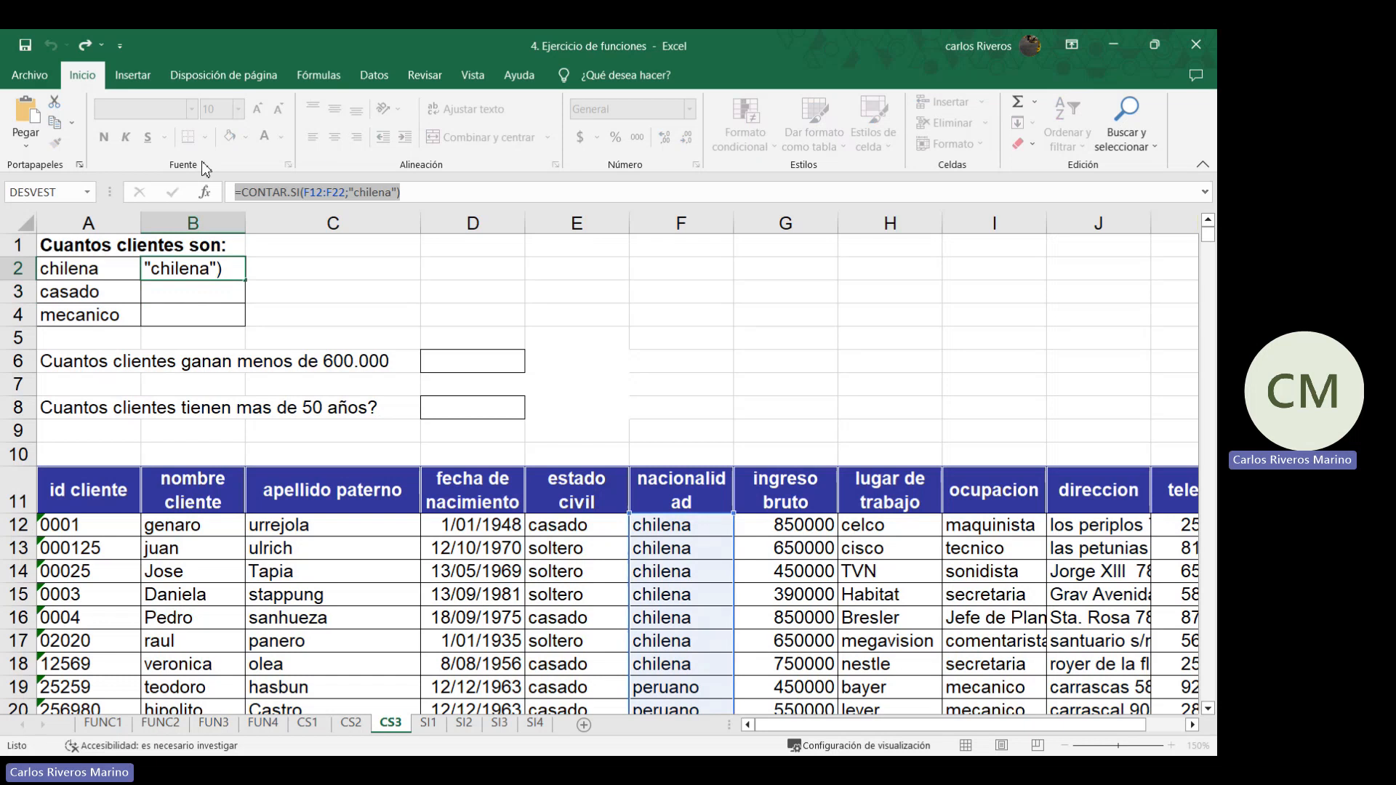
key("ctrl+v")
key("Down")
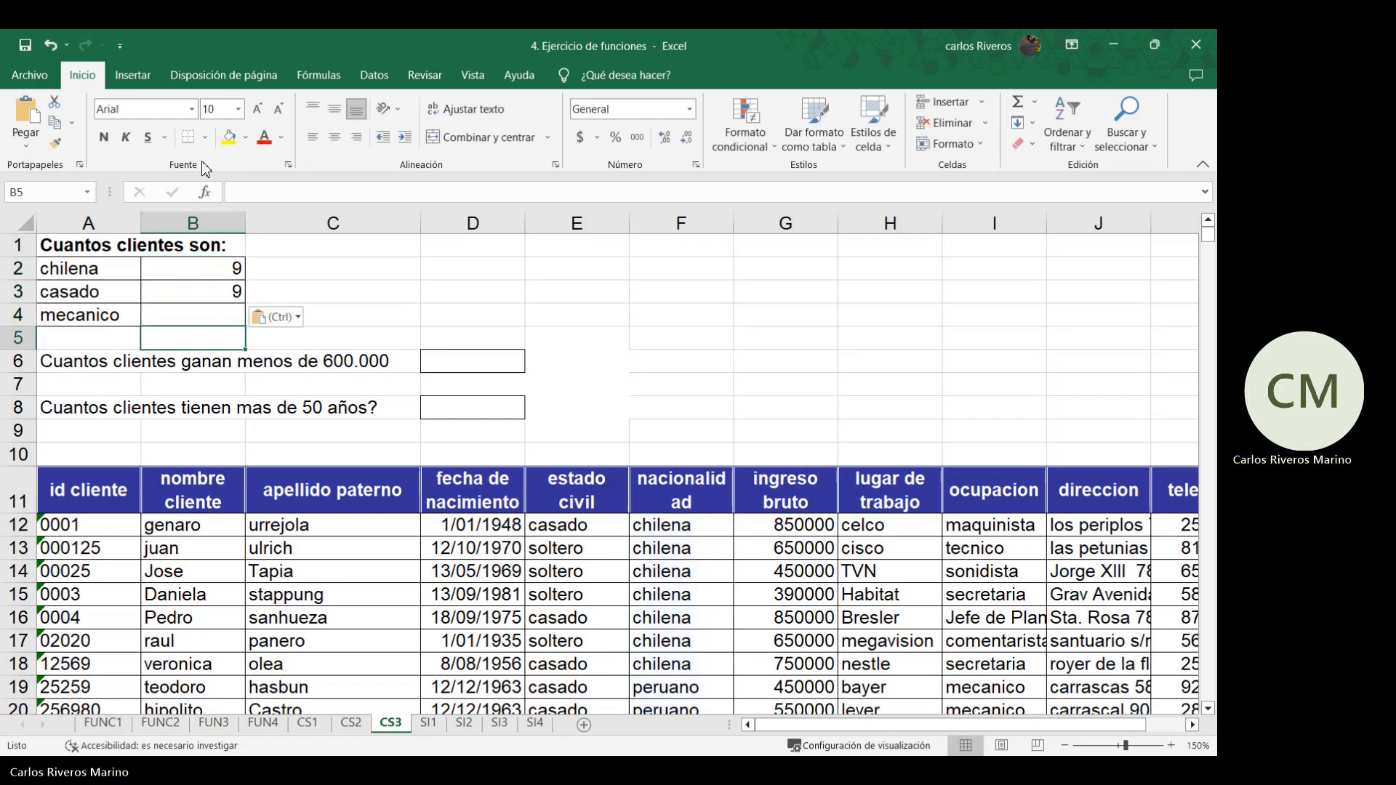
key("ctrl+v")
key("Up")
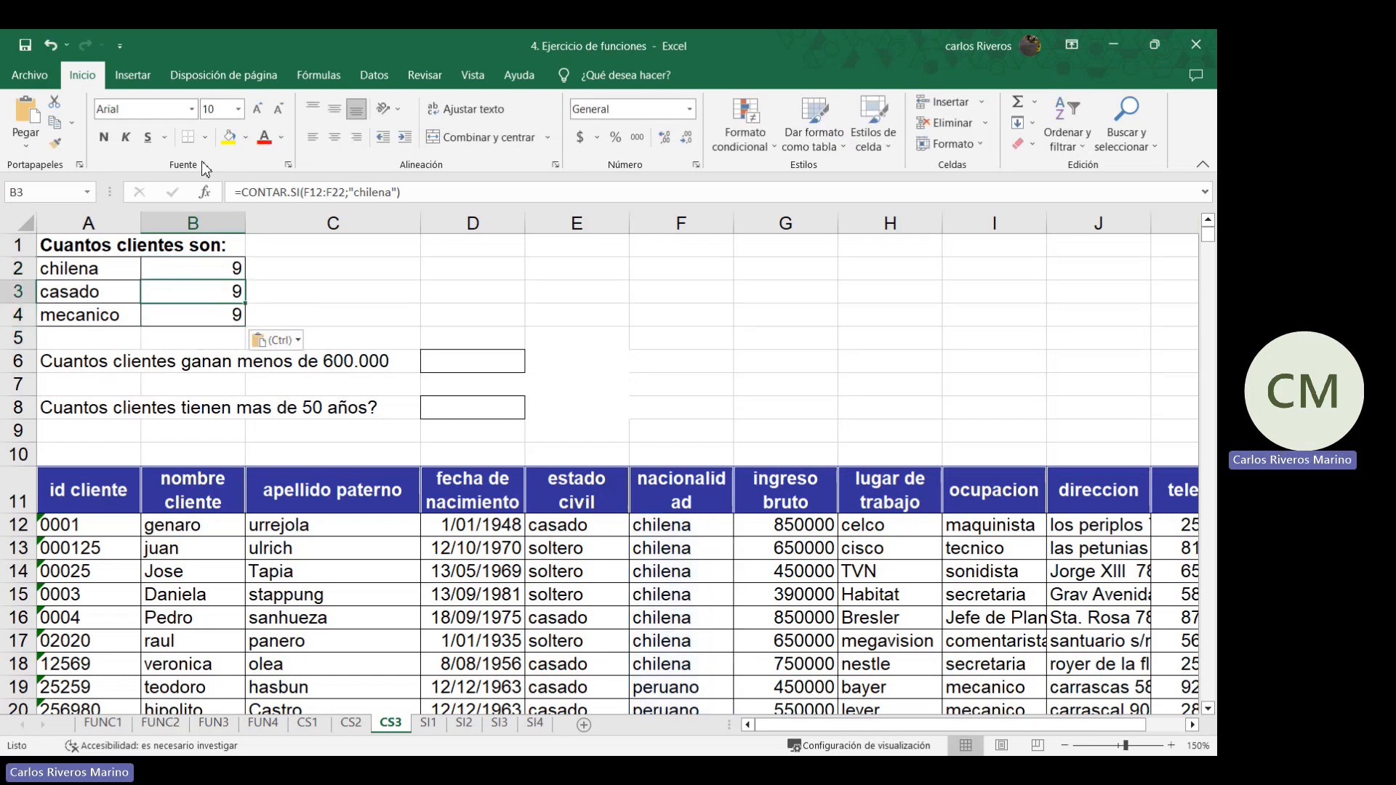
Change the range of the copied CONTAR.SI formula in B3 to e12:e22, the marital status column
double_click(196, 290)
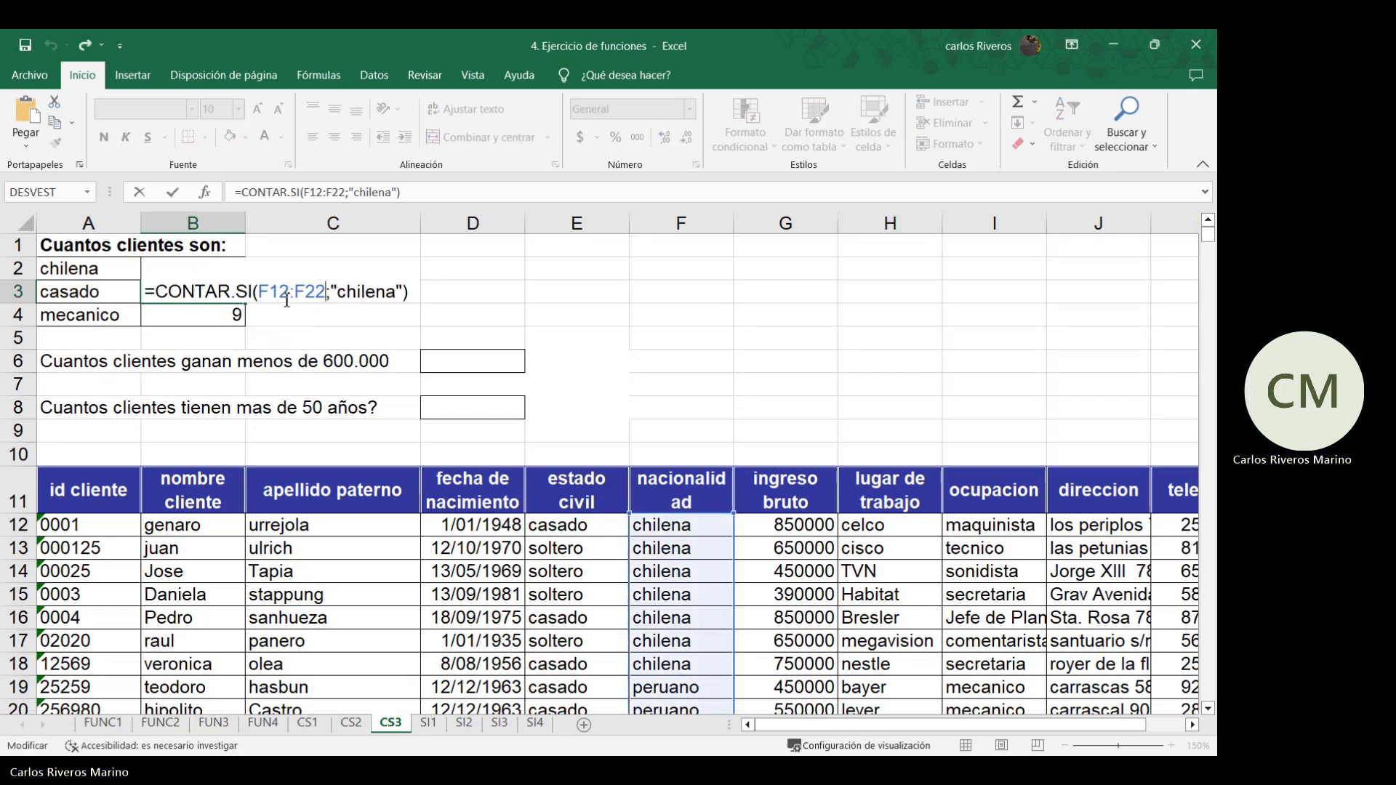
left_click(270, 291)
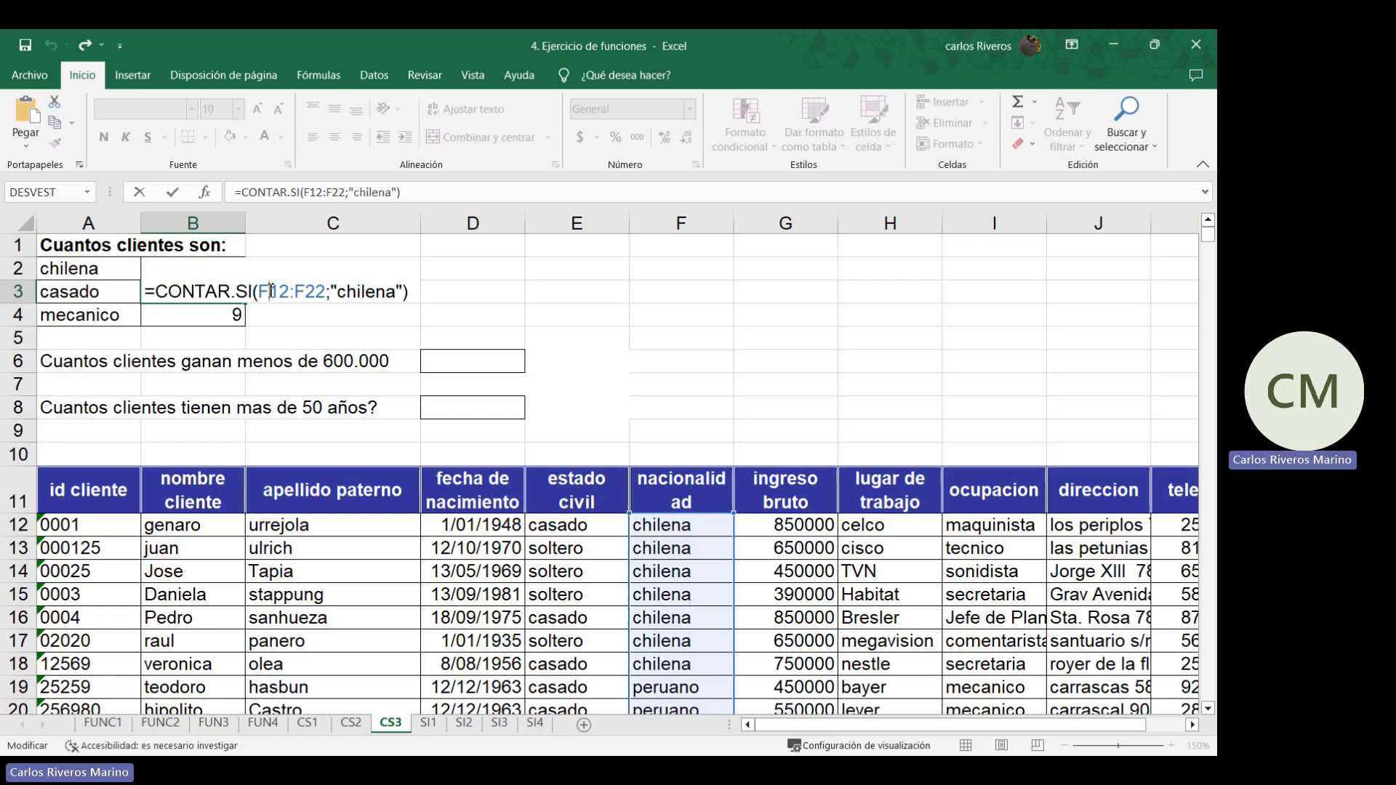
key("BackSpace")
type("e")
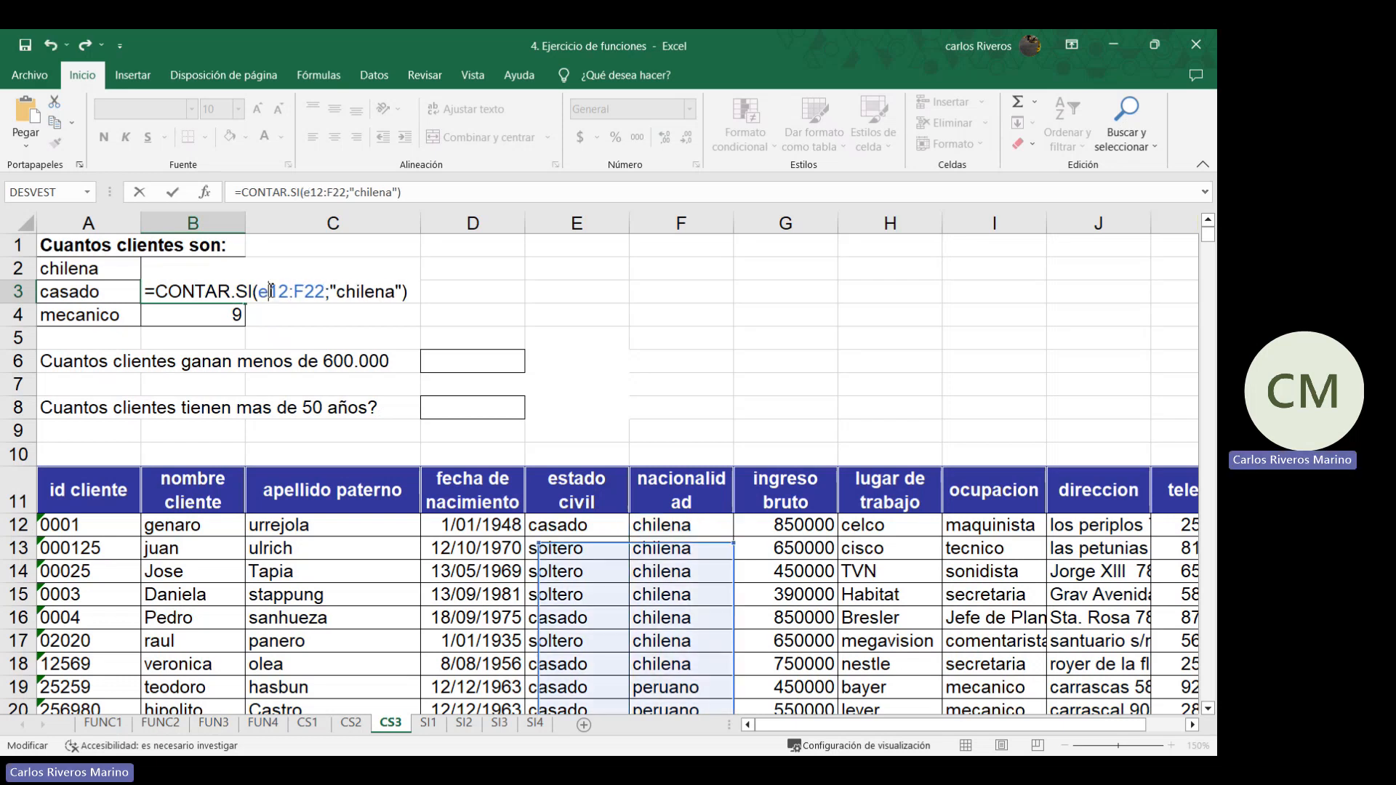
key("BackSpace")
type("e")
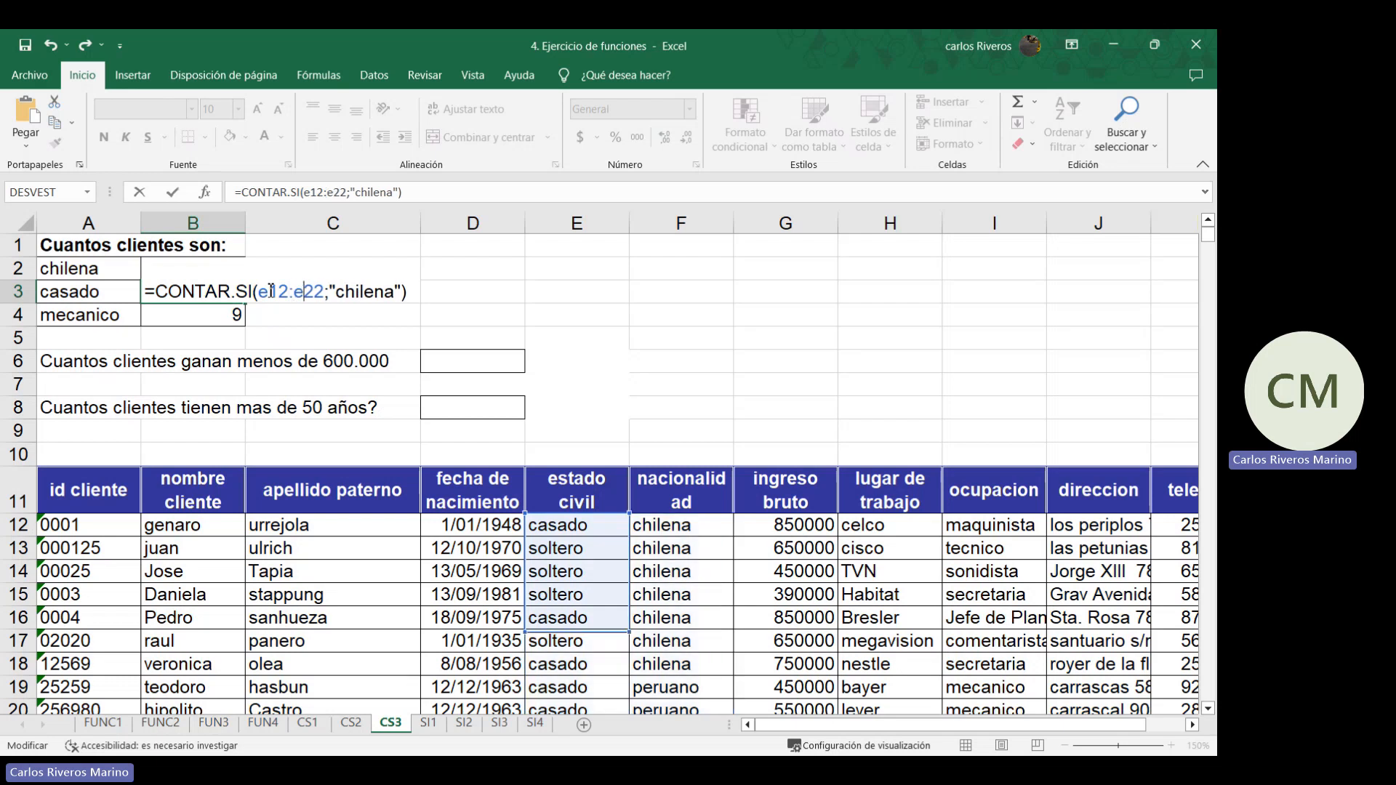
Replace the criterion of the B3 formula with "casado" to count the married clients
key("Right")
key("Right")
key("Right")
key("Right")
key("shift+Right")
key("shift+Right")
key("shift+Right")
key("shift+Right")
key("shift+Right")
key("shift+Right")
key("shift+Right")
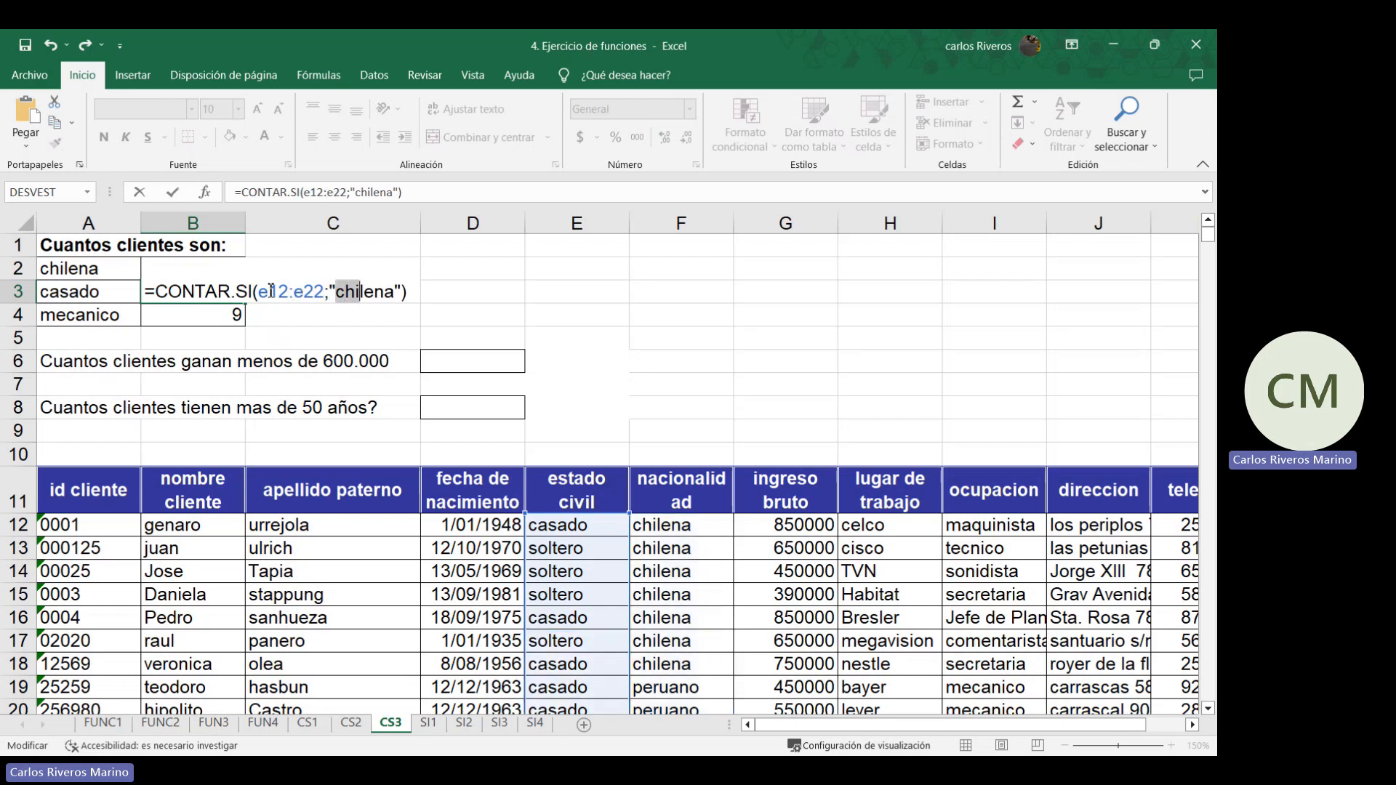
type("casado")
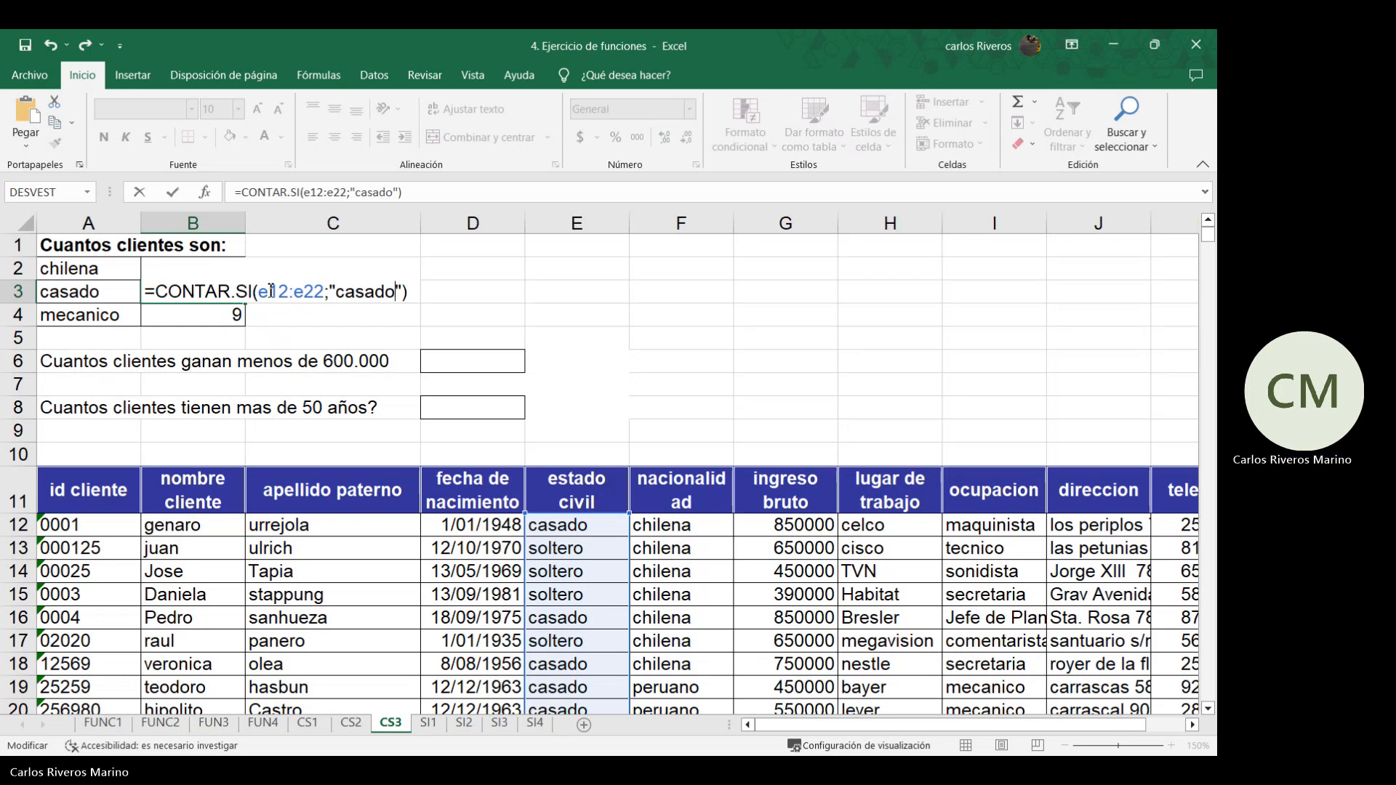
key("Return")
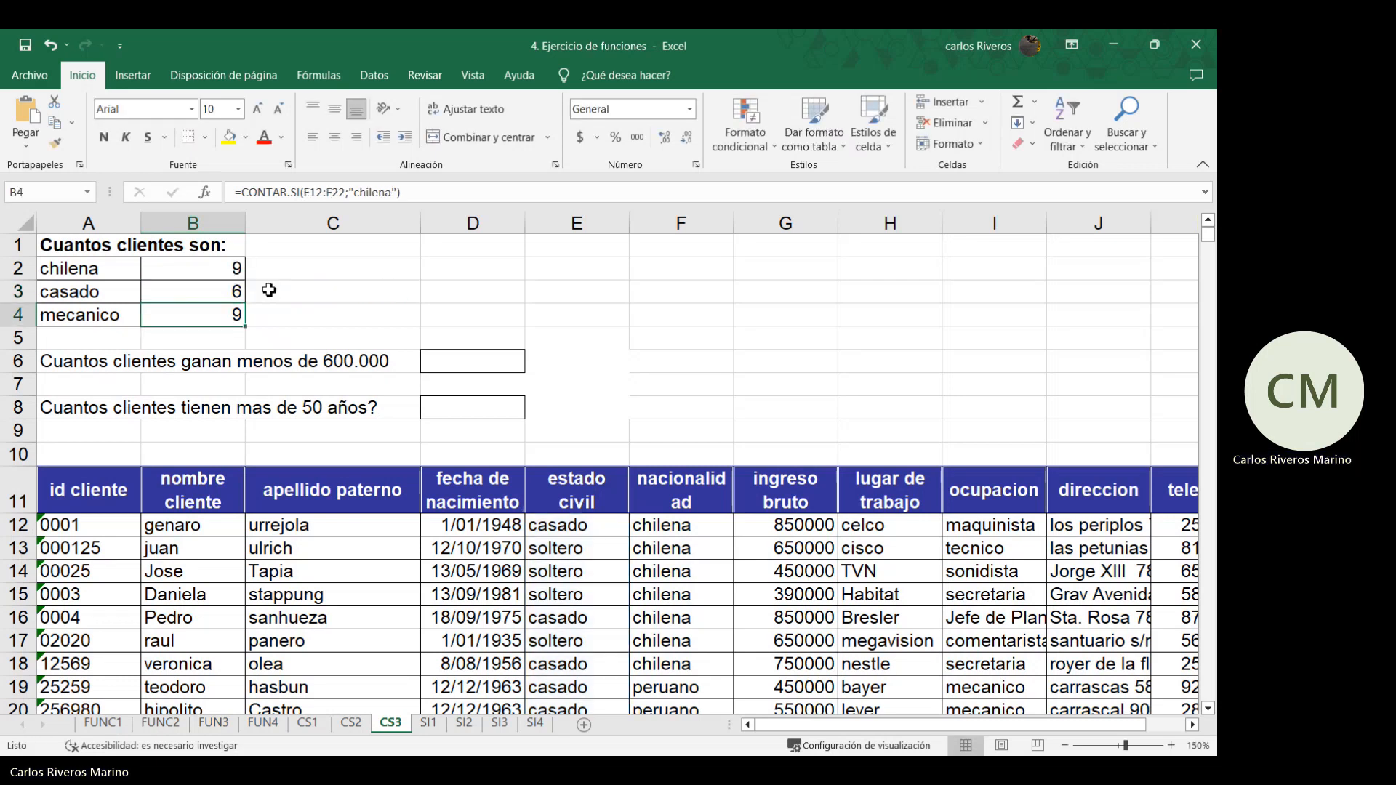
Change the range of the copied CONTAR.SI formula in B4 to i12:i22, the occupation column
double_click(224, 311)
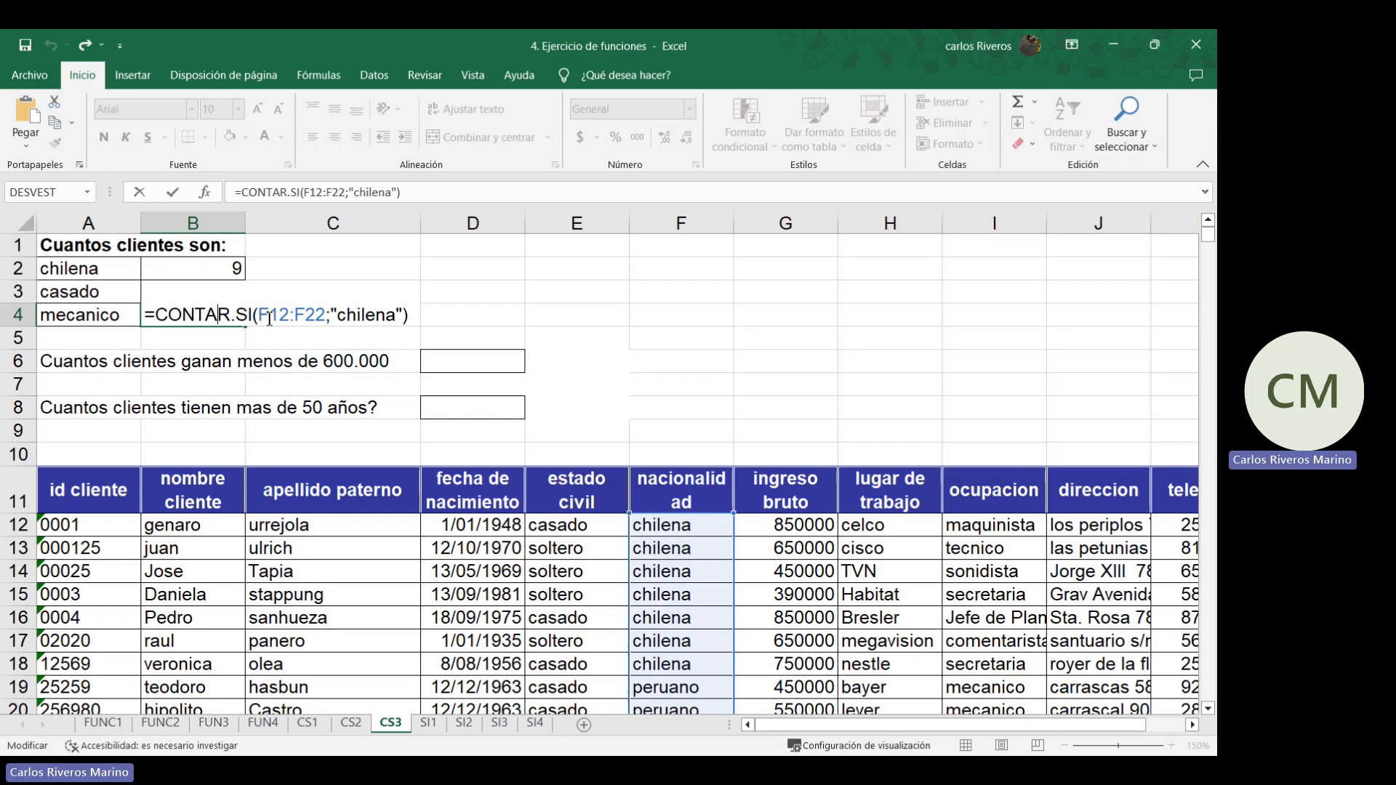
left_click(269, 320)
key("BackSpace")
type("i")
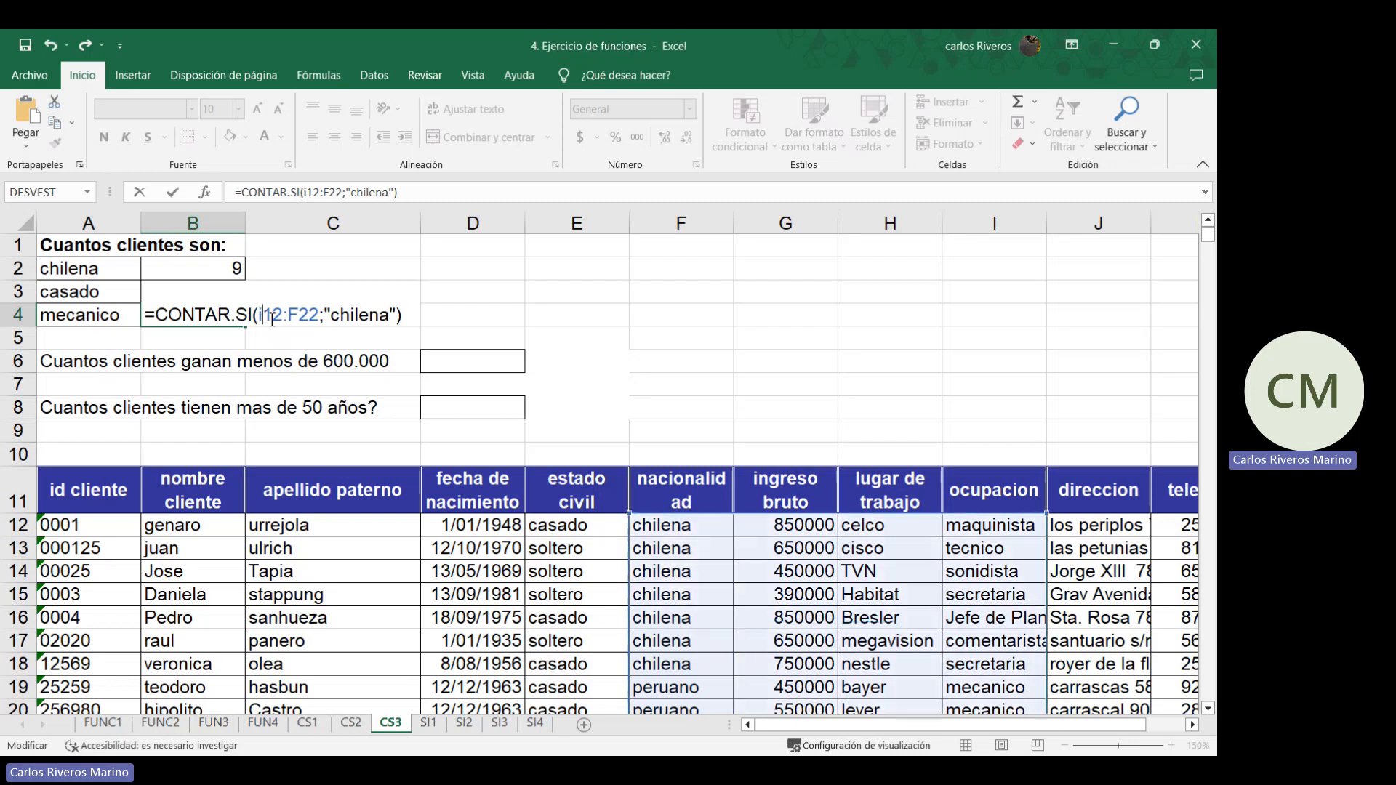
key("Right")
key("Right")
key("BackSpace")
type("i")
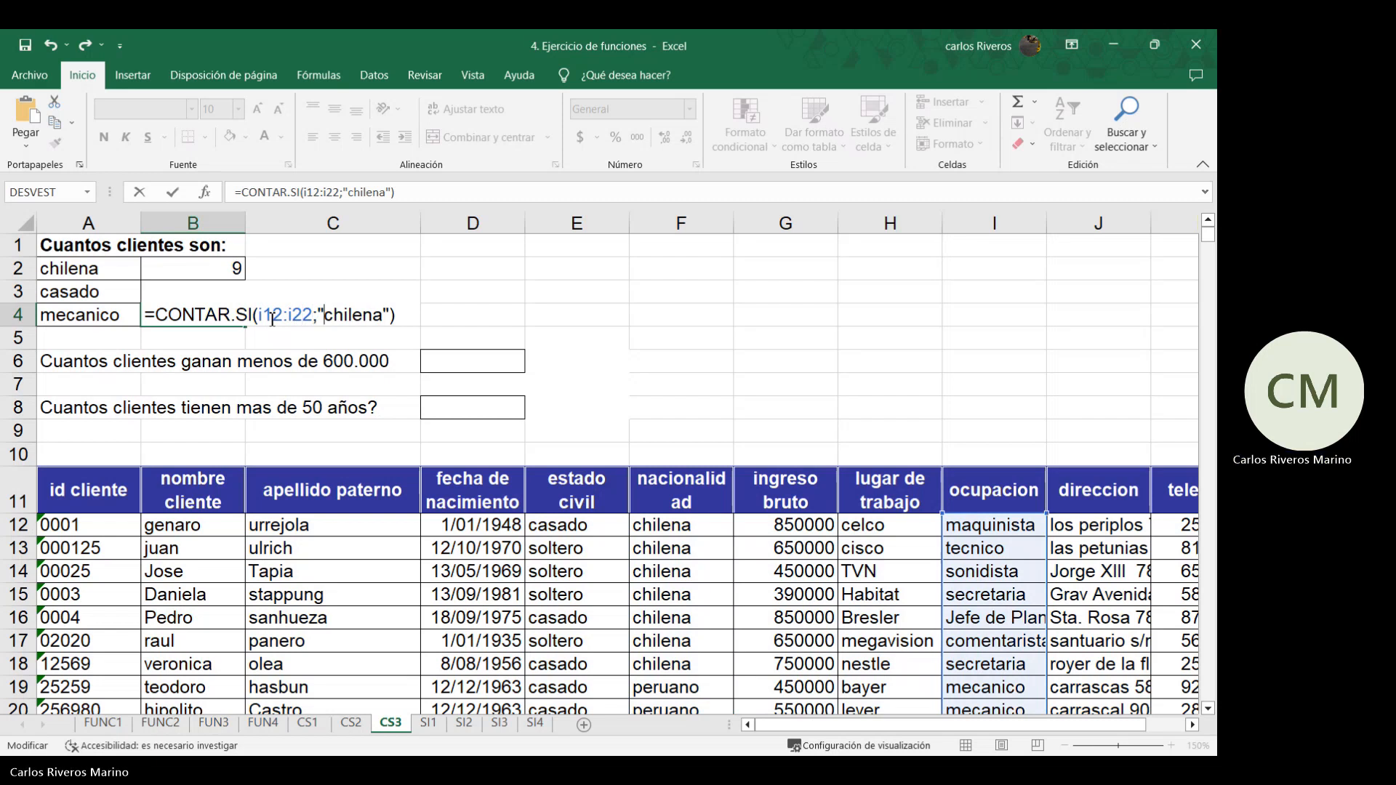
Replace the criterion of the B4 formula with "mecanico" to count the mechanics
key("BackSpace")
key("BackSpace")
key("BackSpace")
key("BackSpace")
key("BackSpace")
key("BackSpace")
key("BackSpace")
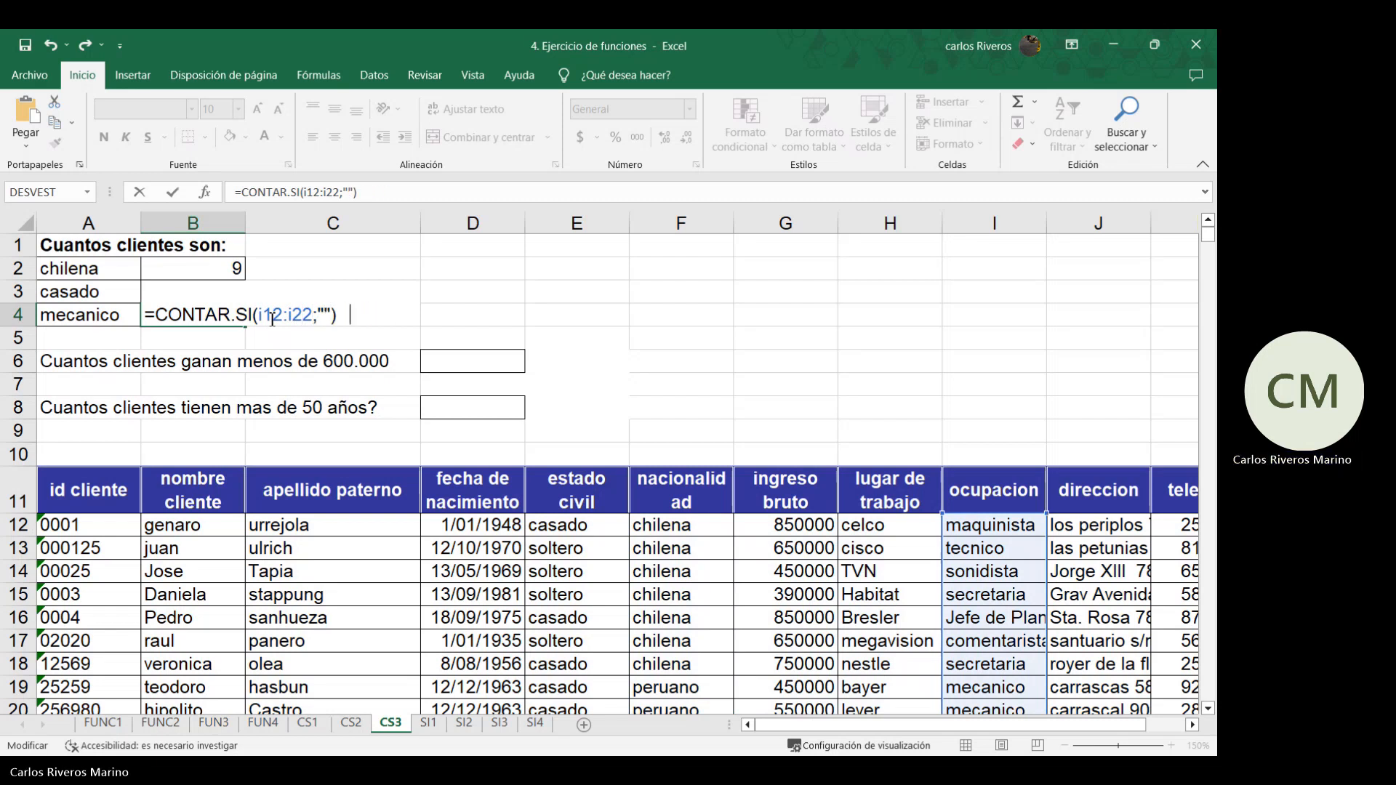
type("mecanico")
key("Return")
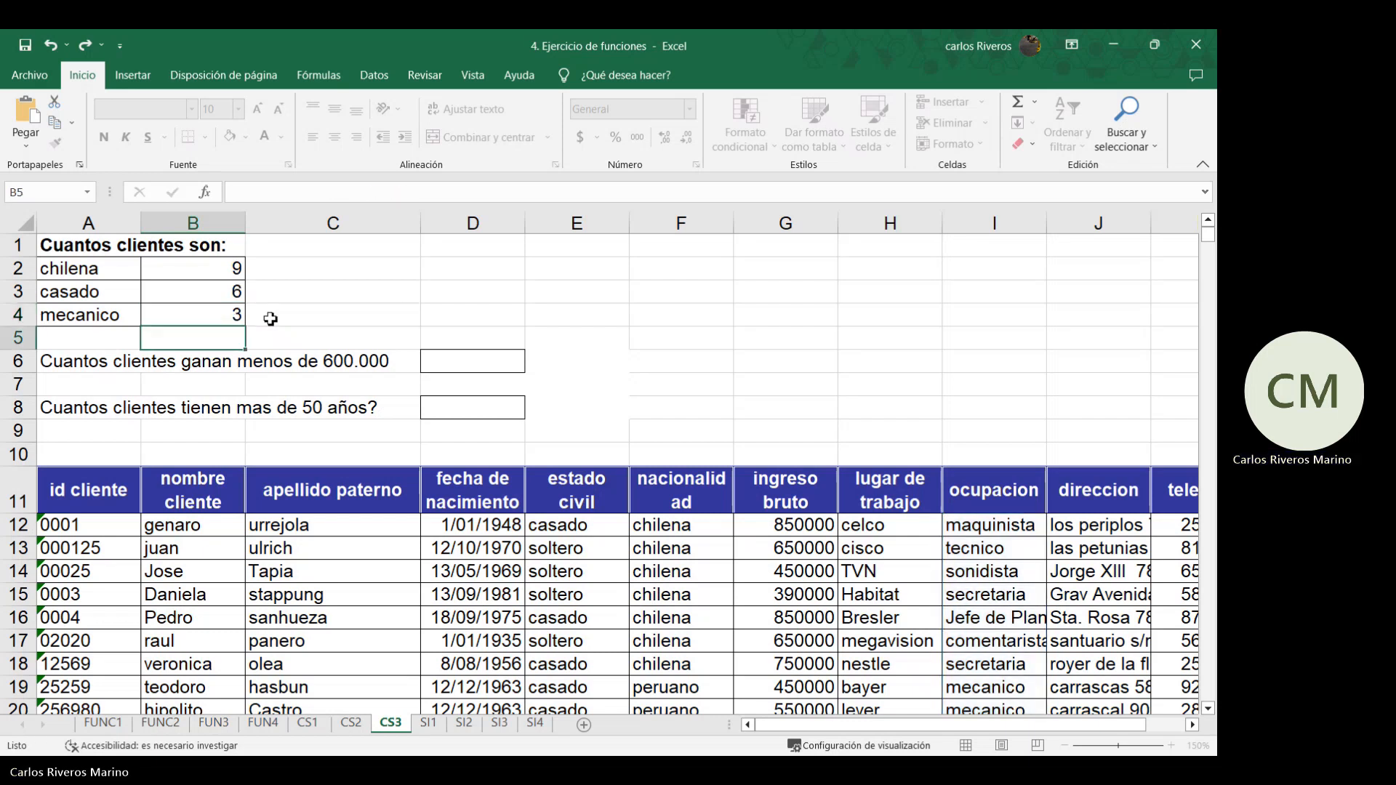
Count the clients earning less than 600.000 in D6 with =contar.si(G12:G22;"<600000")
double_click(458, 358)
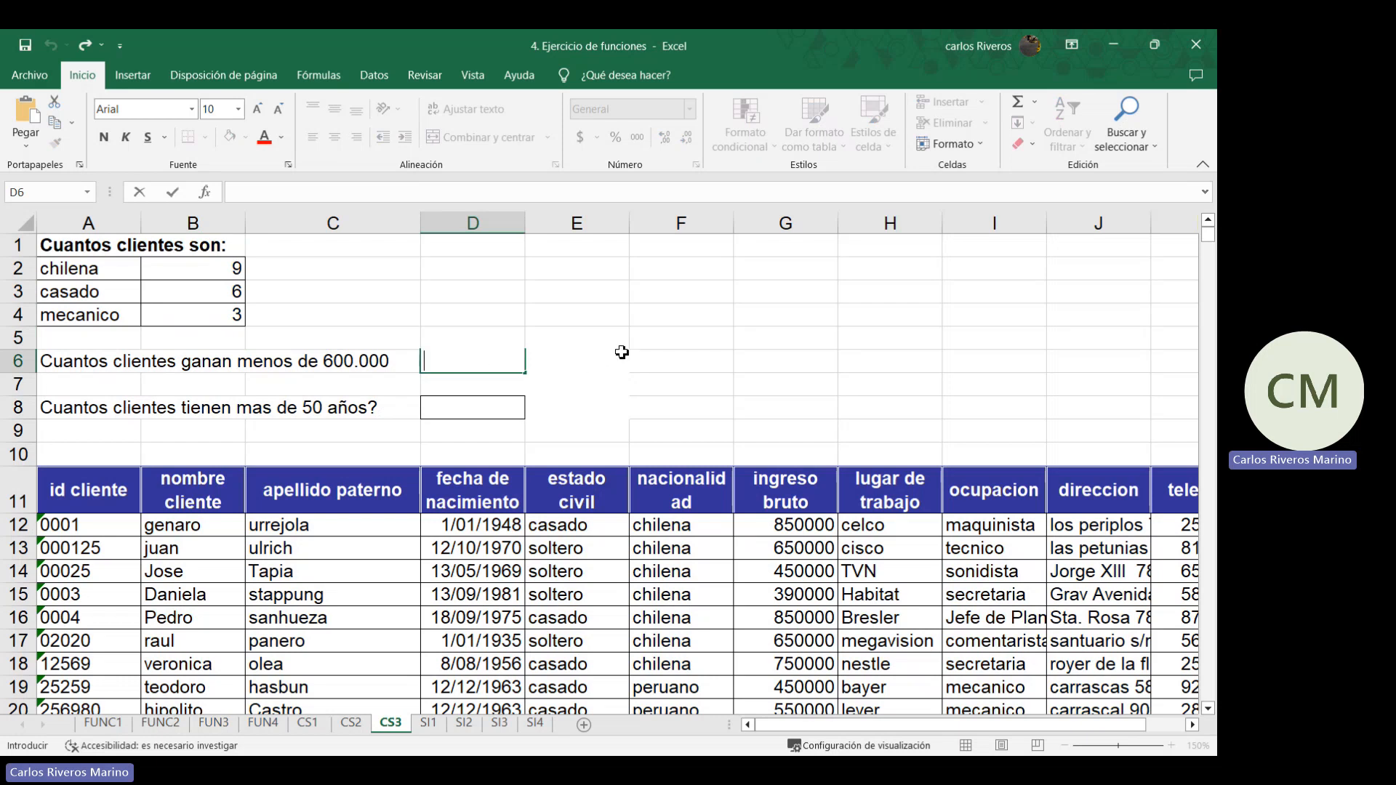
type("=")
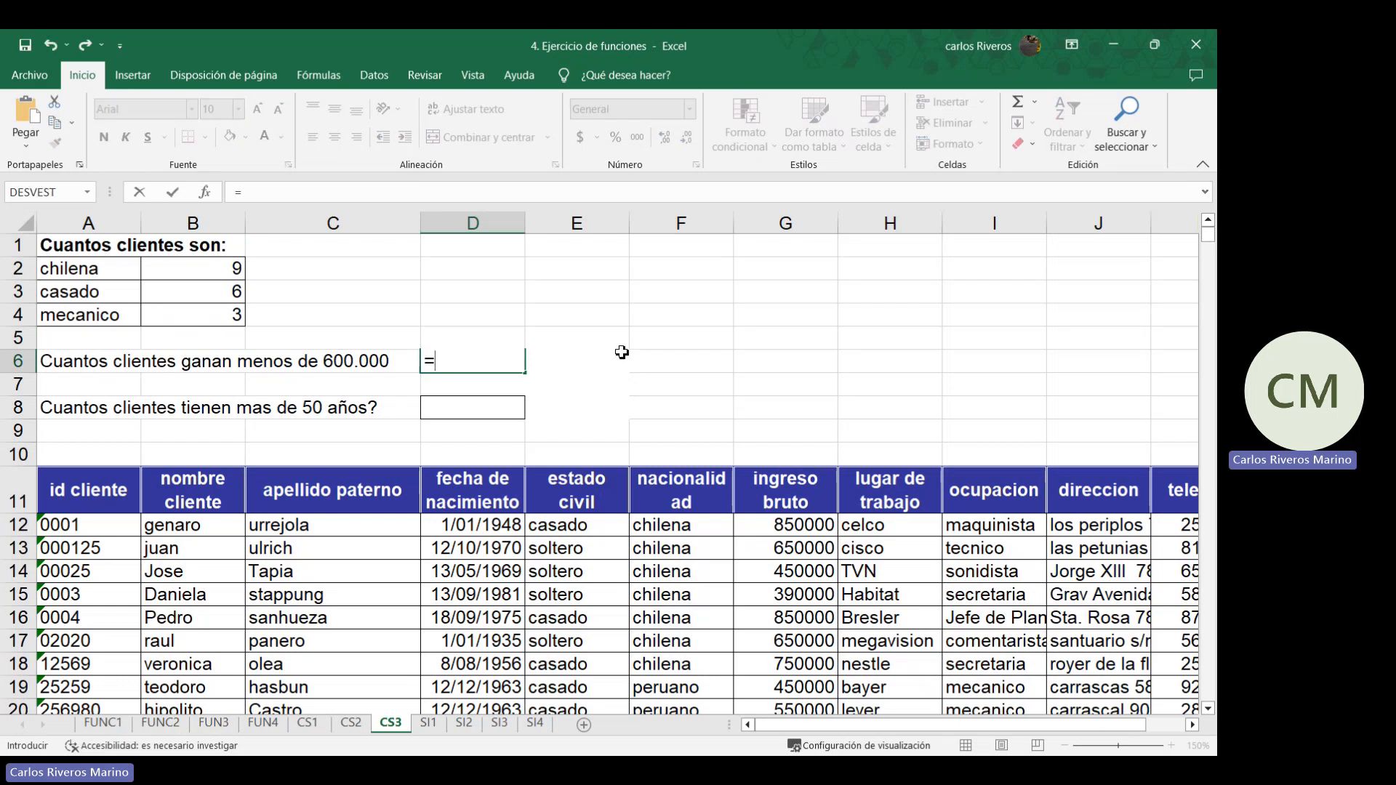
type("contar.si(")
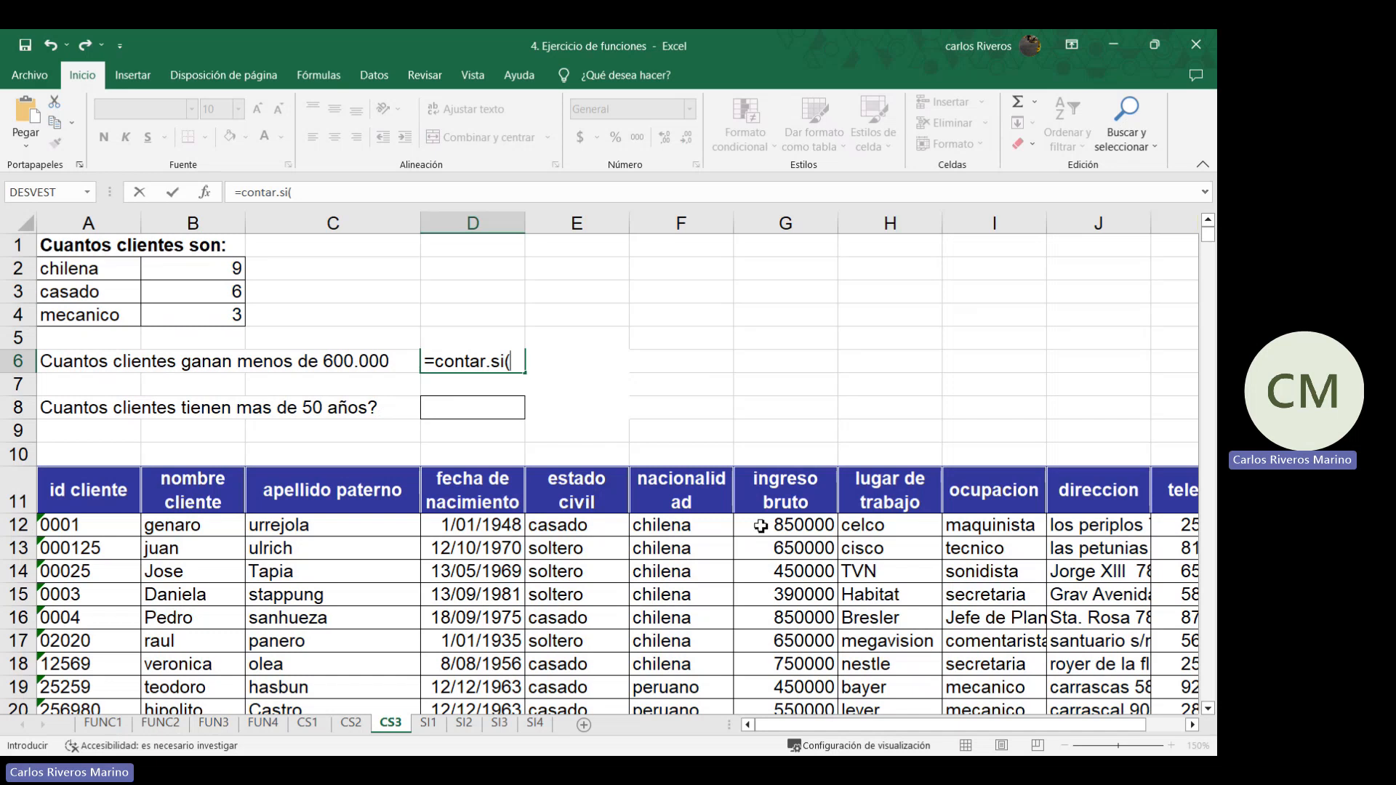
left_click_drag(761, 526, 772, 675)
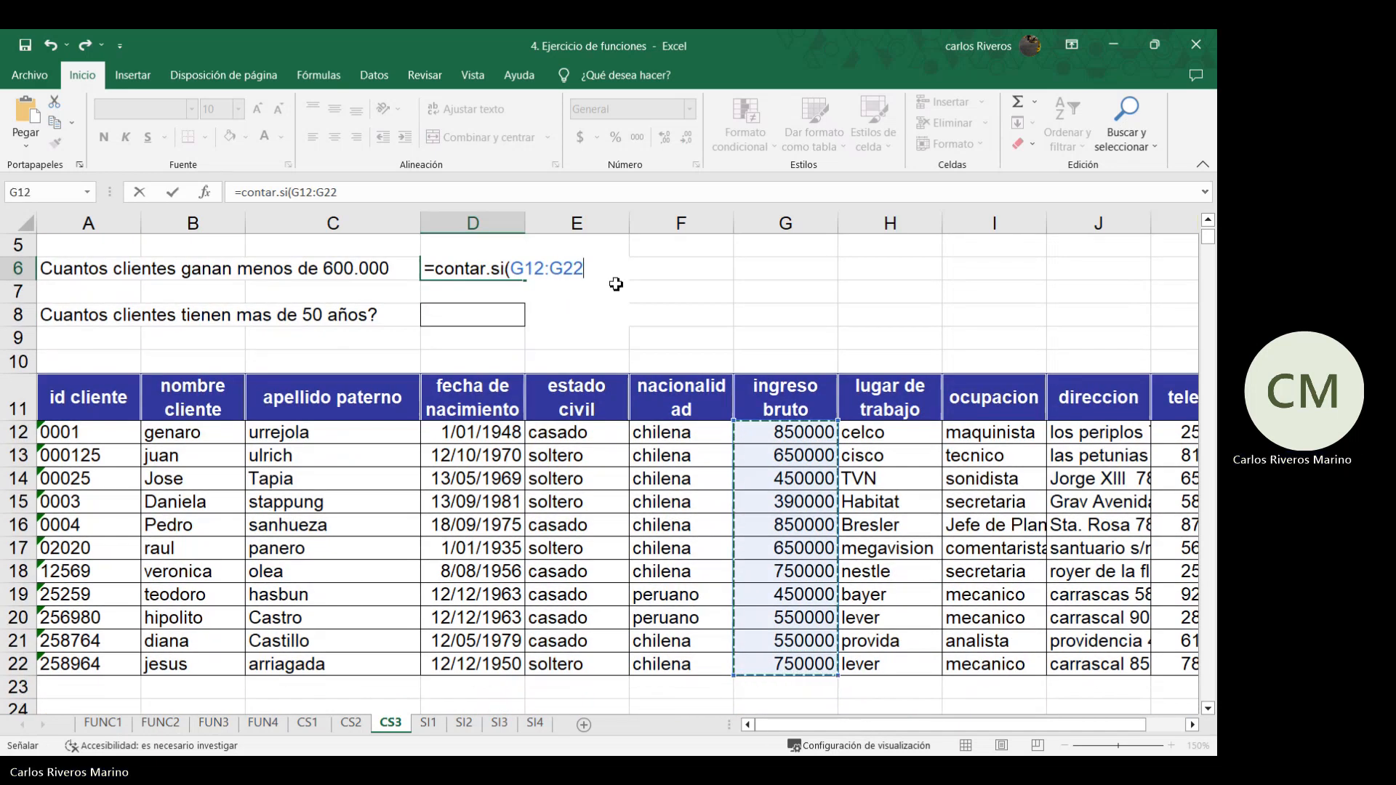
type(";\";")
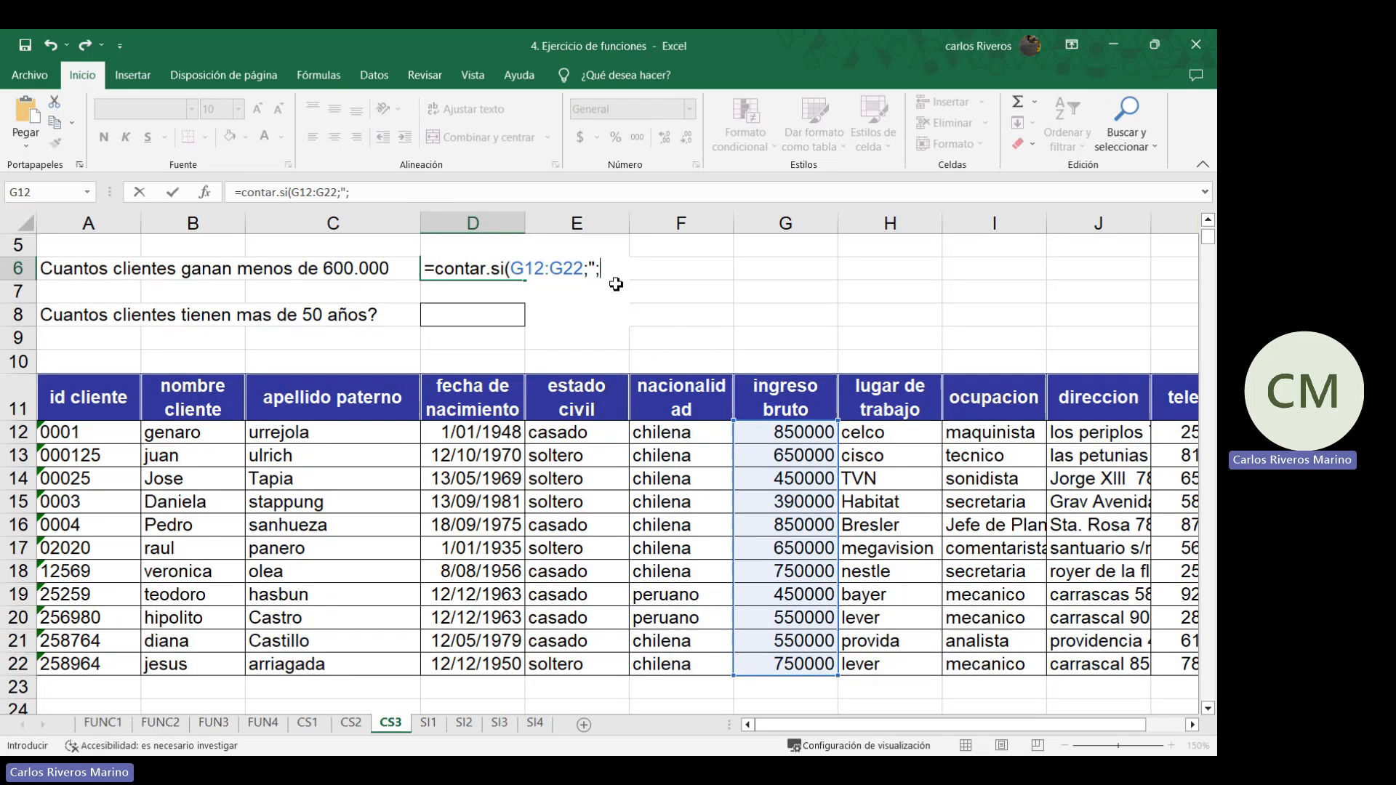
key("BackSpace")
left_click(483, 44)
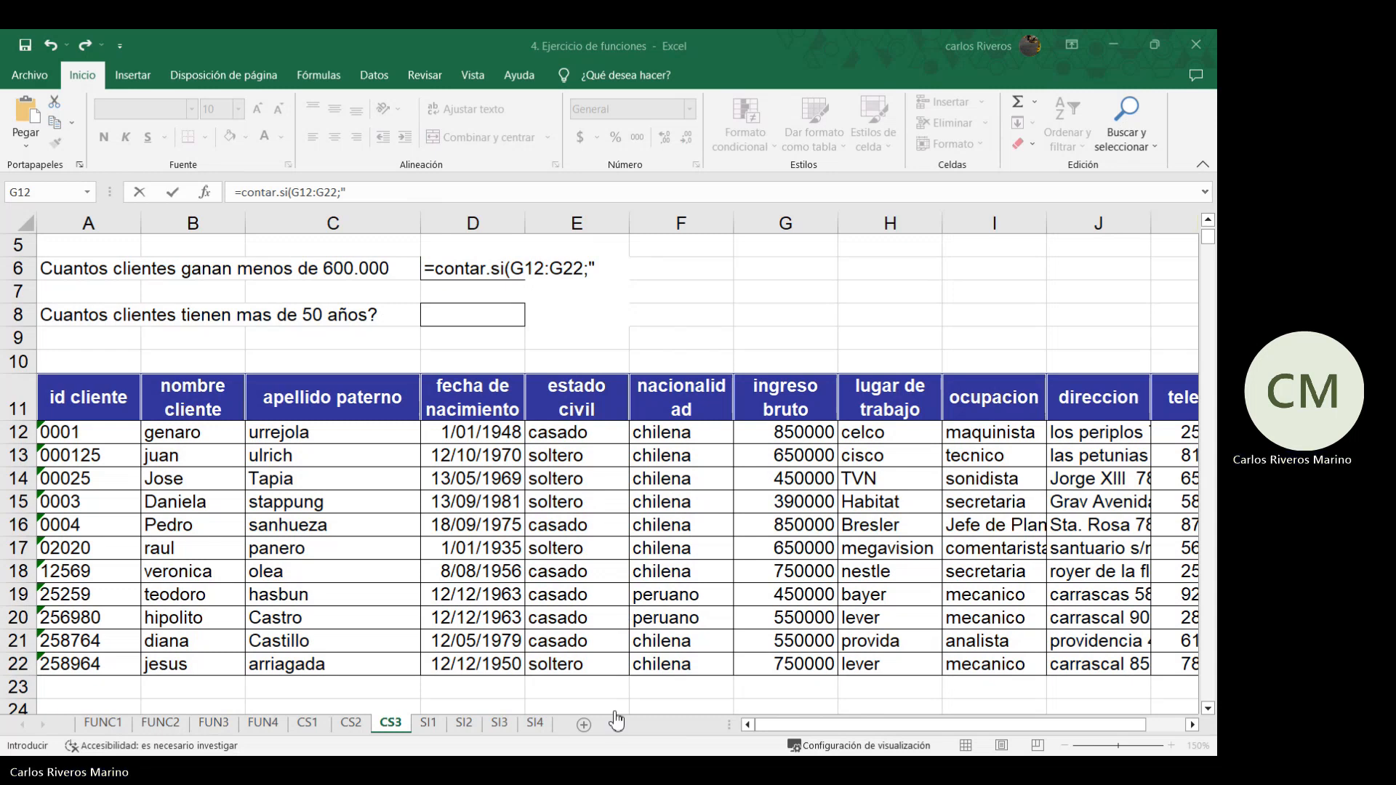
left_click(530, 269)
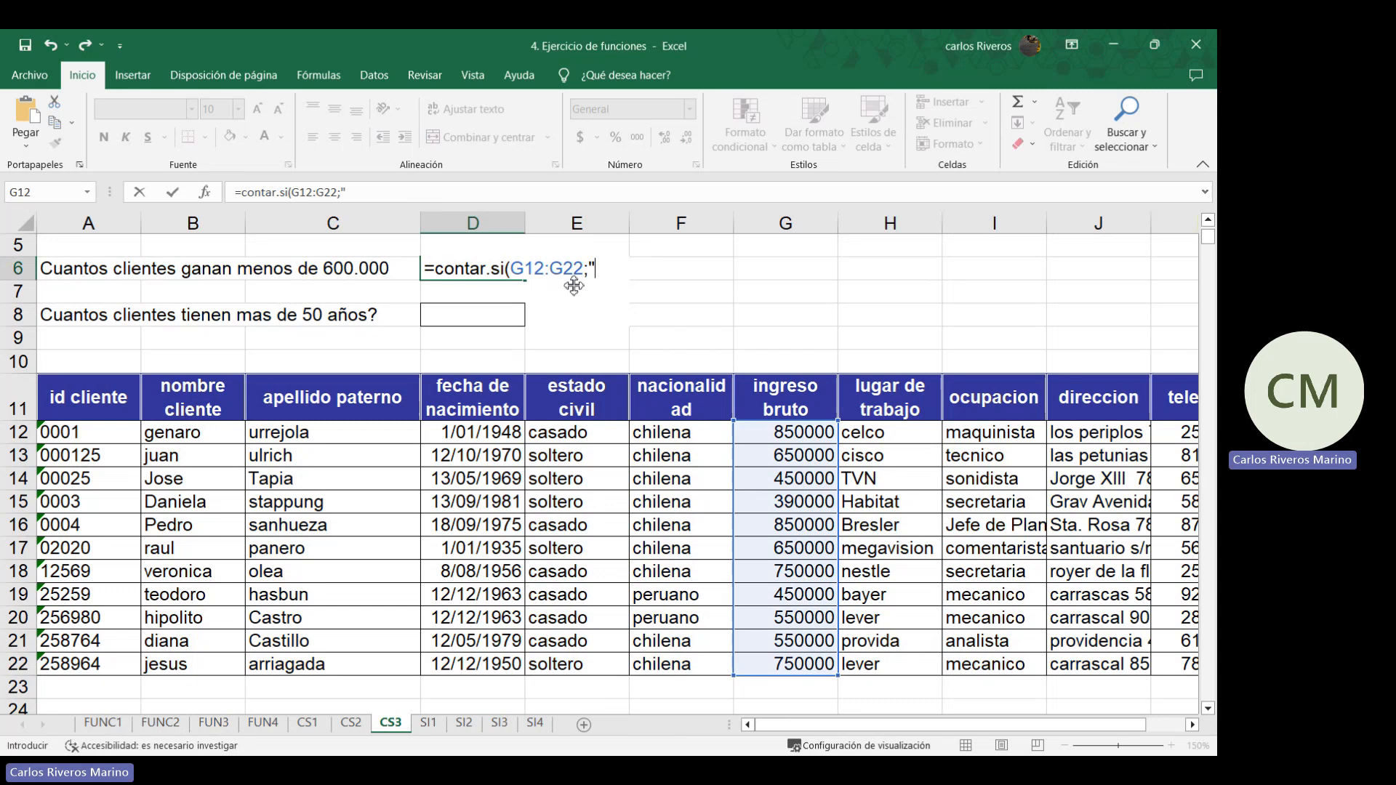
type("<60")
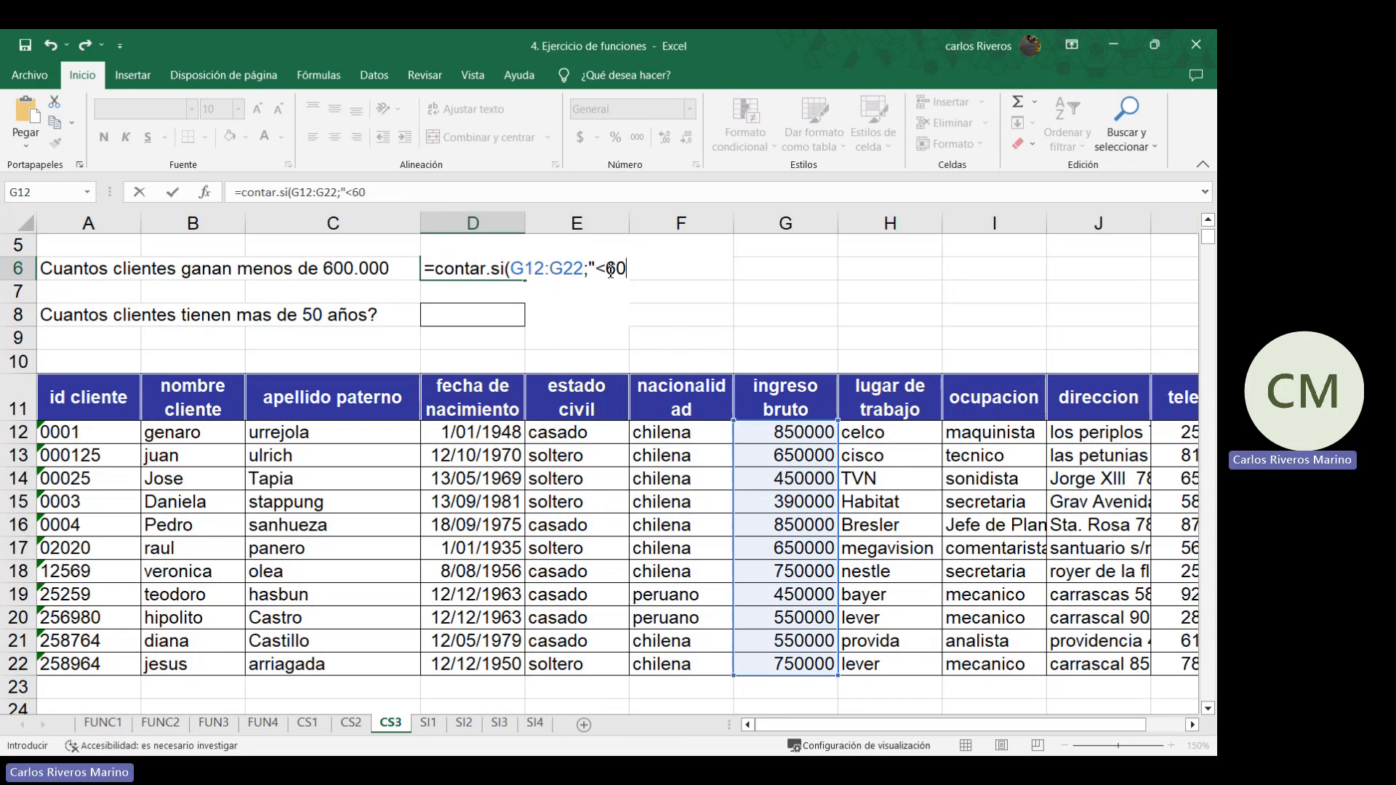
type("0000\")")
key("Return")
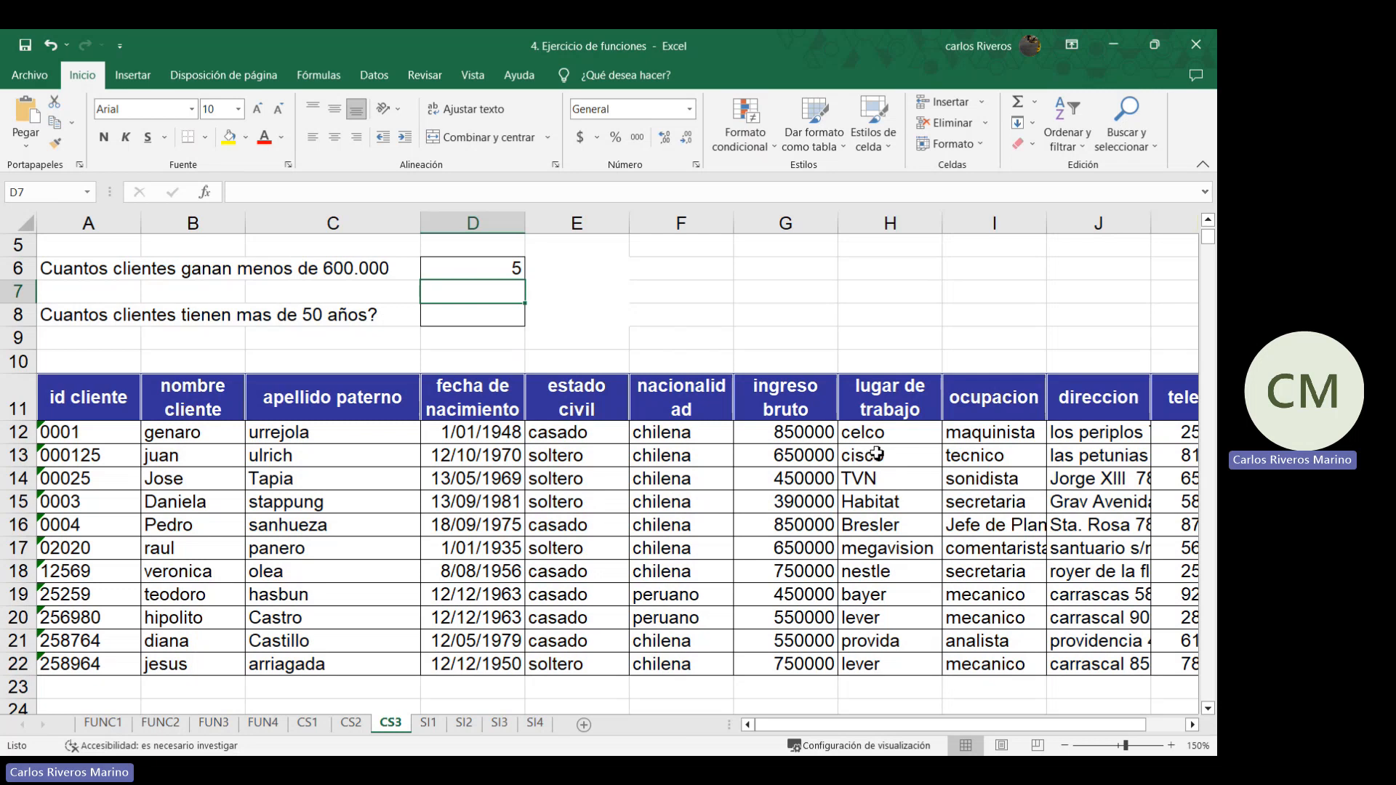
Open the SI1 sheet and enlarge its view to 184%
left_click(465, 313)
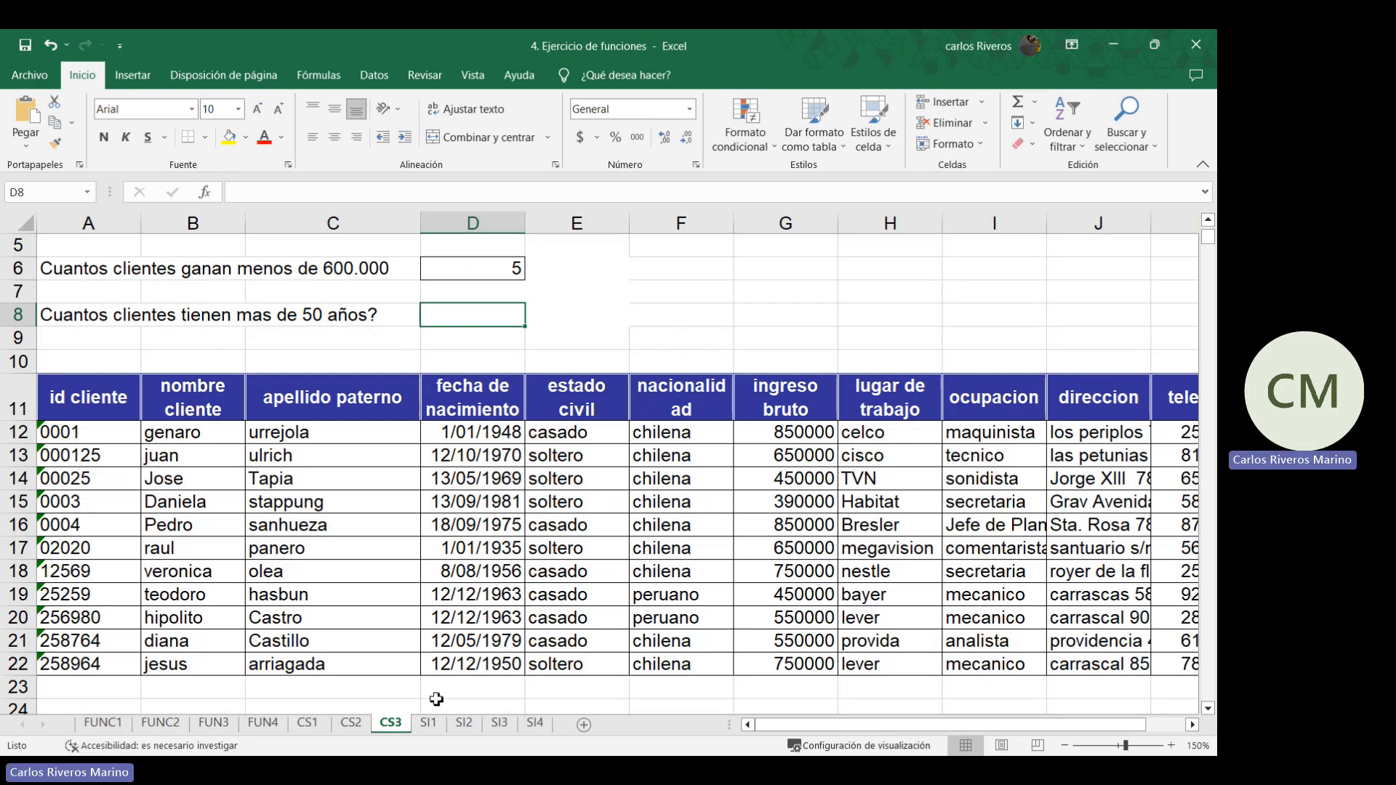
left_click(429, 723)
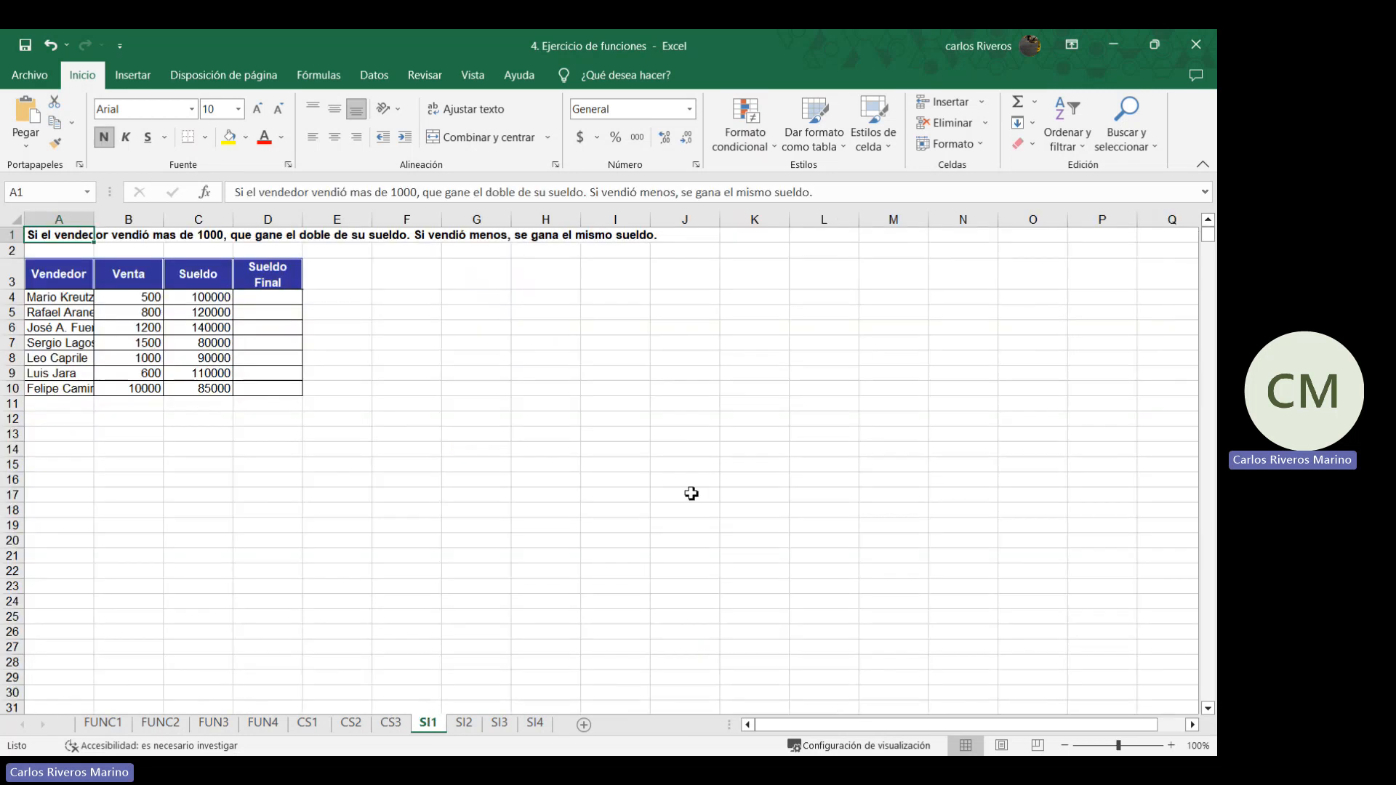
left_click(1132, 745)
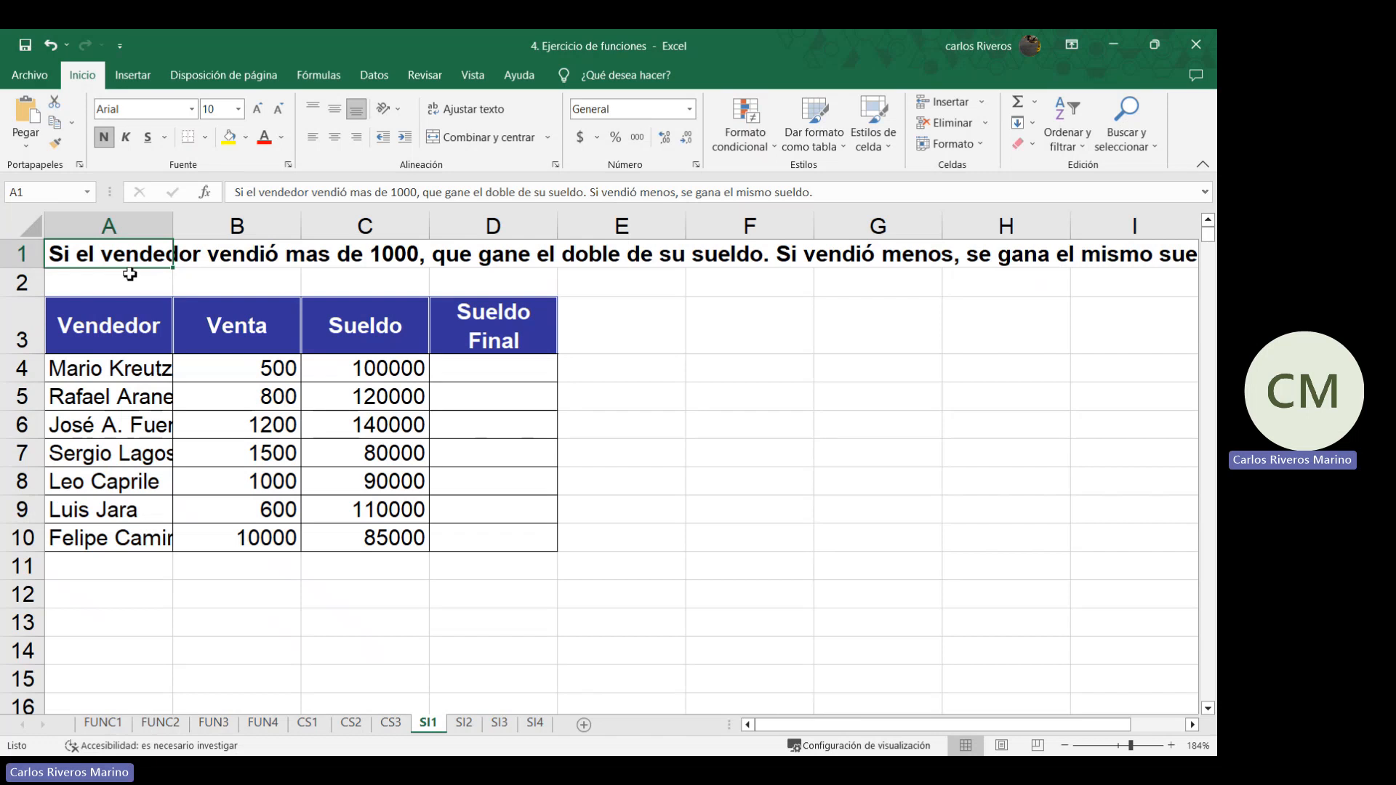
Start a SI syntax note in B13 reading "=si(condicion;Accion que se ejecuta cuando la condicion se cumple, with the leading quotation mark
left_click(217, 620)
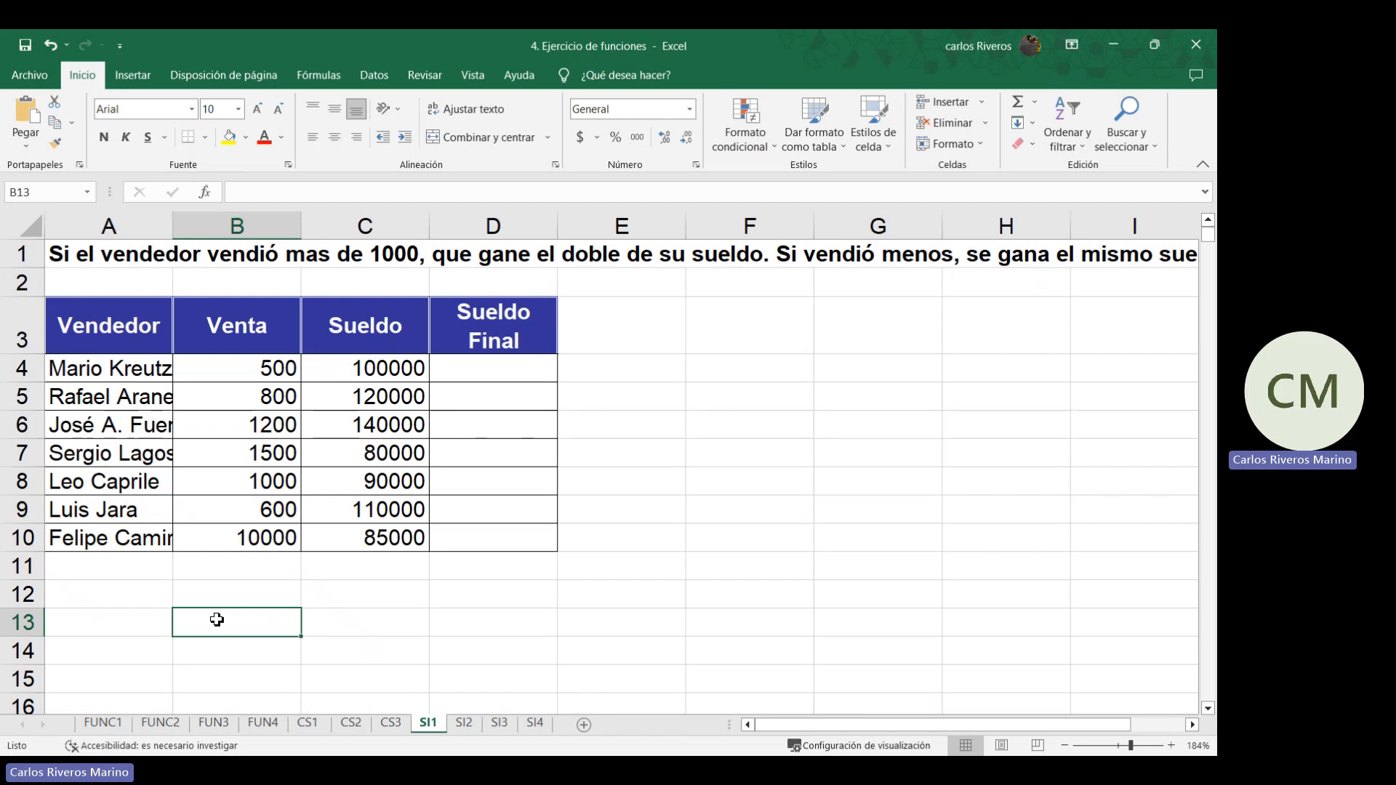
type("\"?")
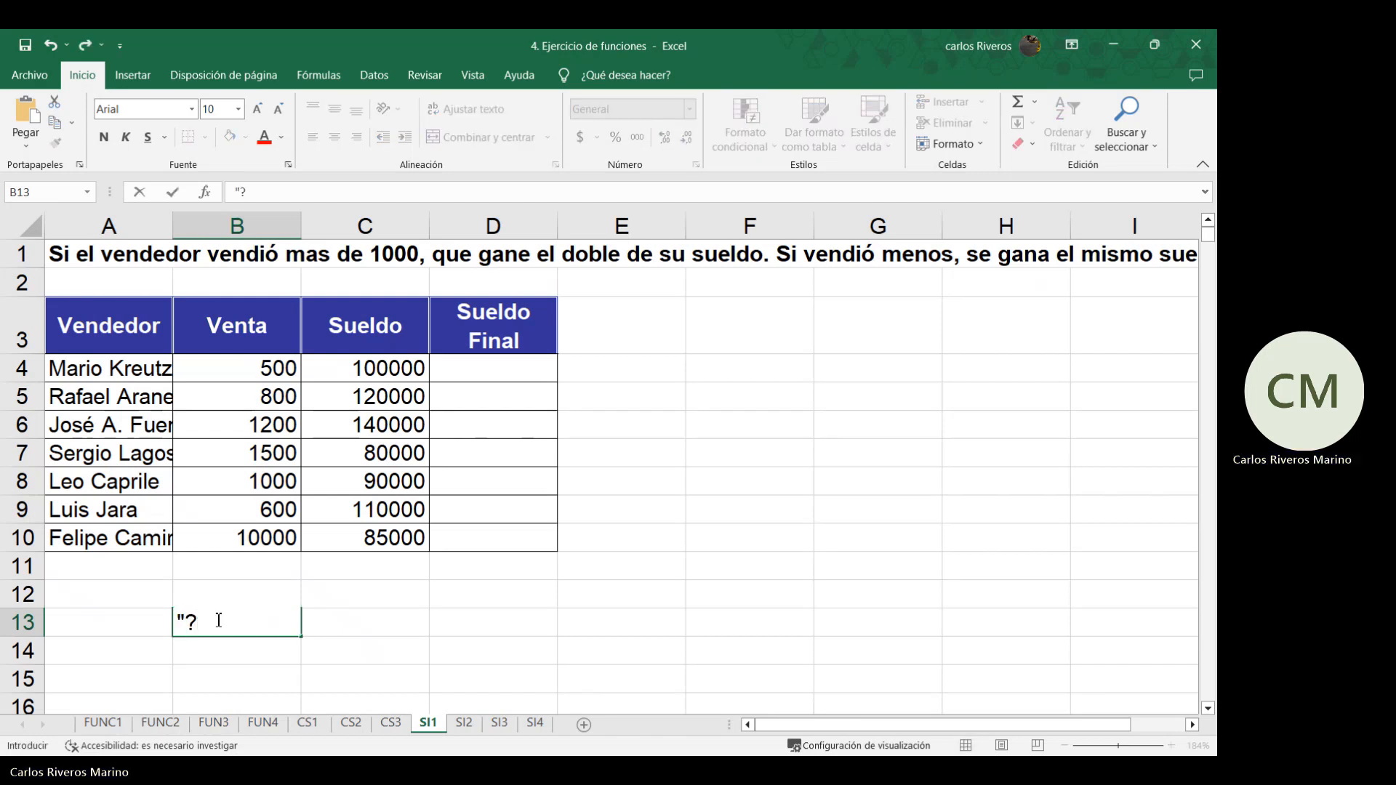
key("BackSpace")
type("=si(condi")
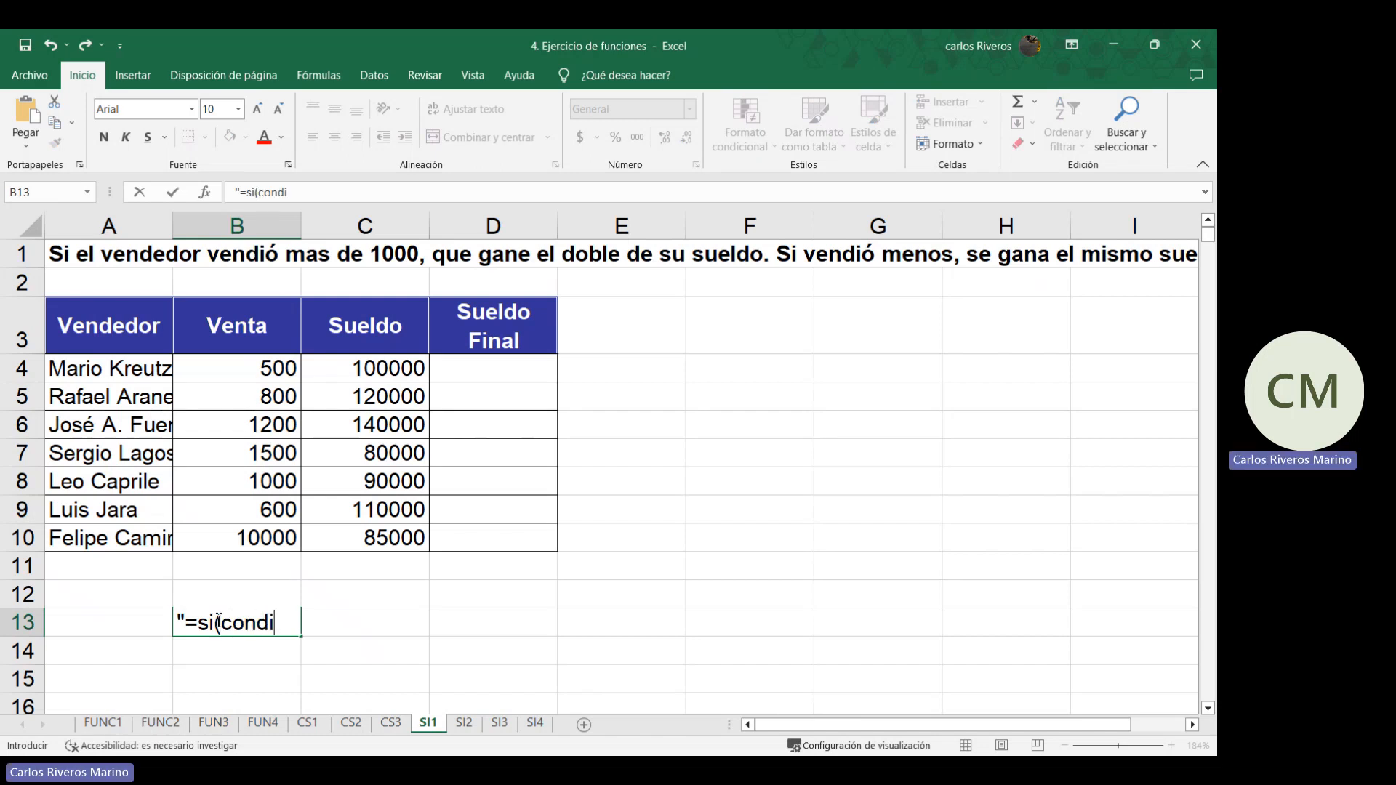
type("cion;A")
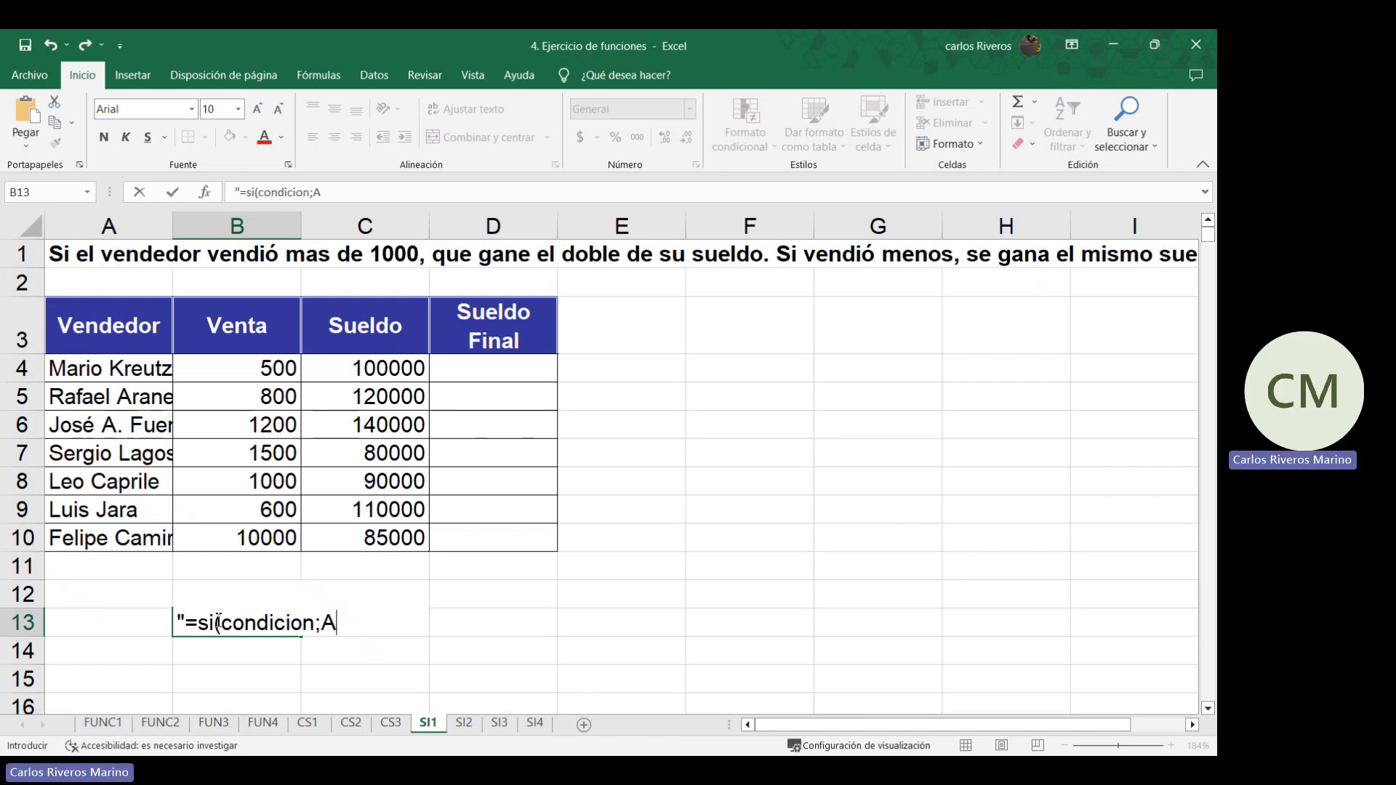
type("ccion c")
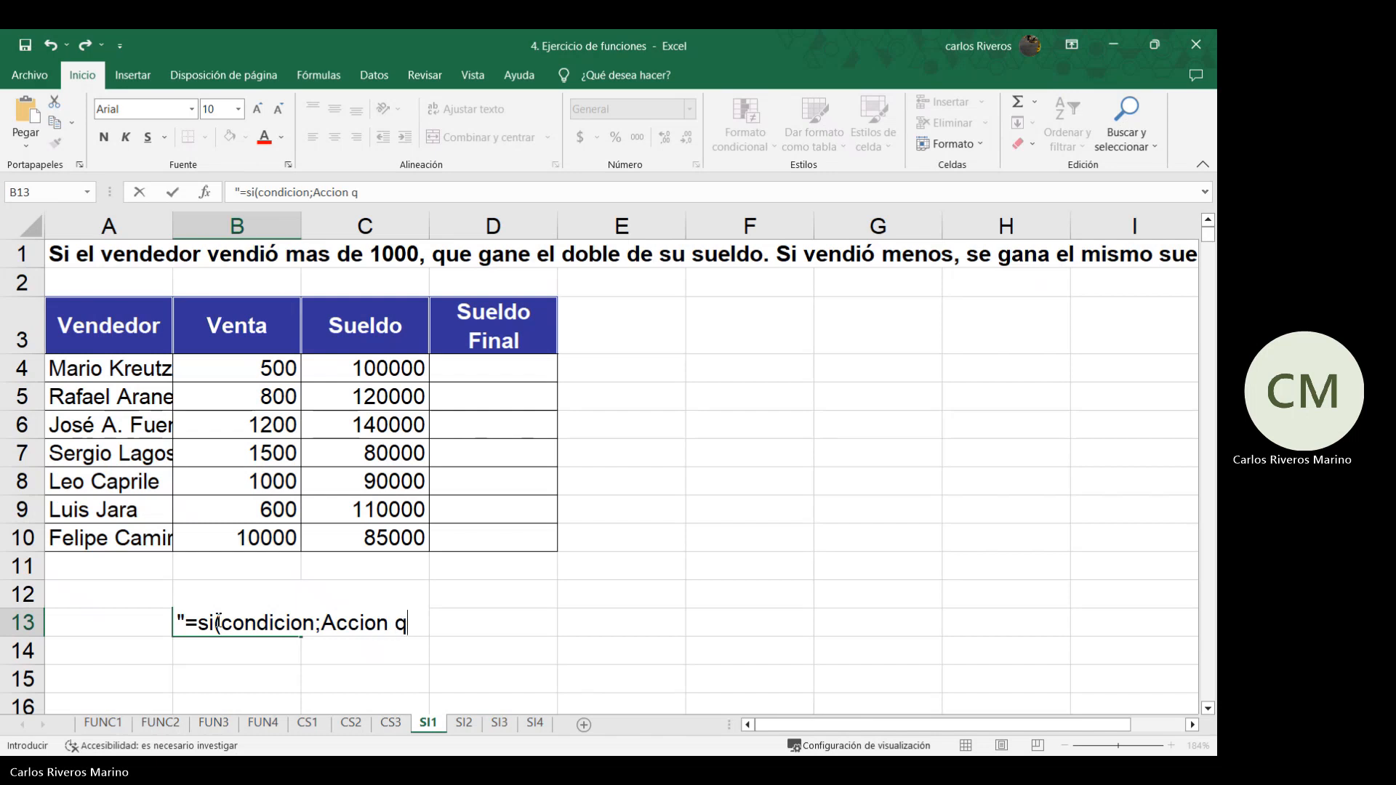
type("ue se ejecuta c ")
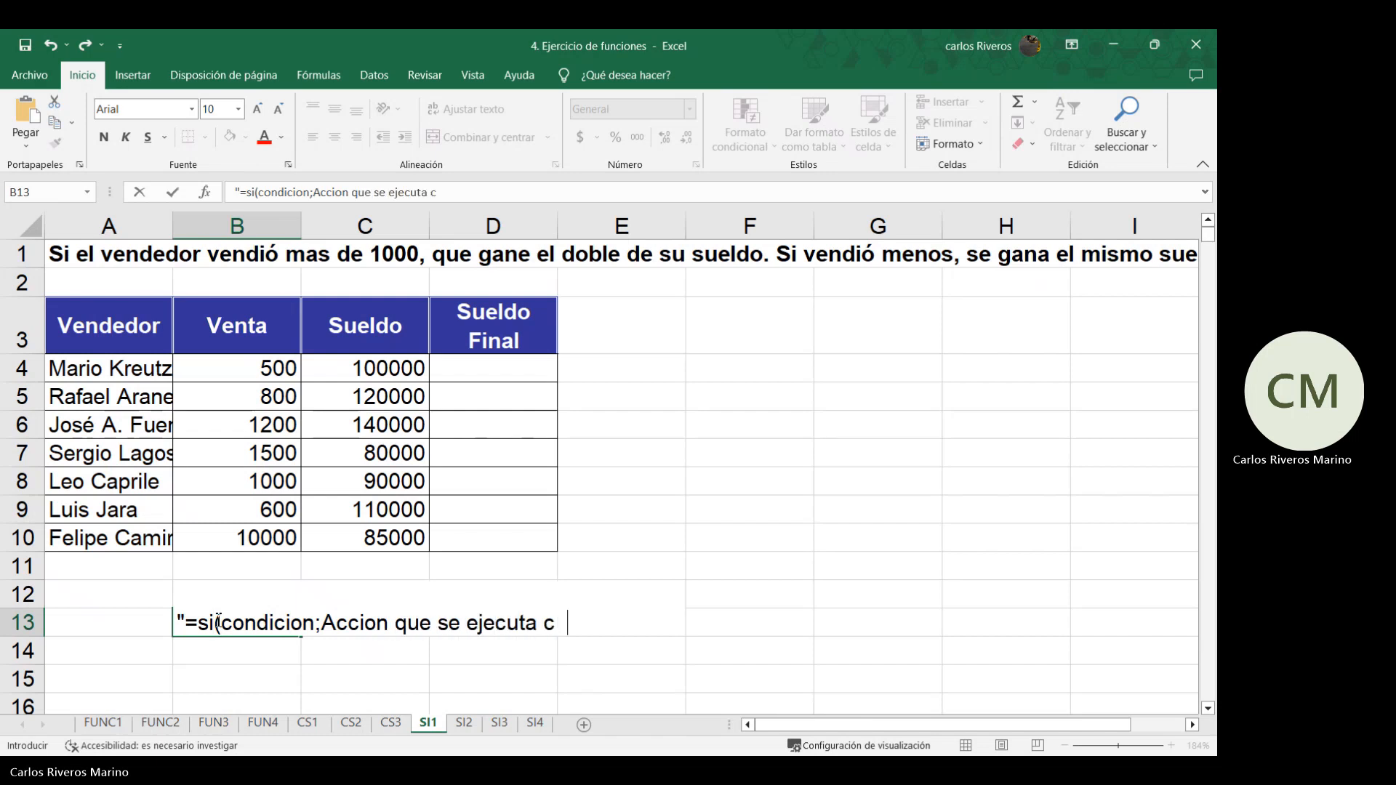
type("uando la condici")
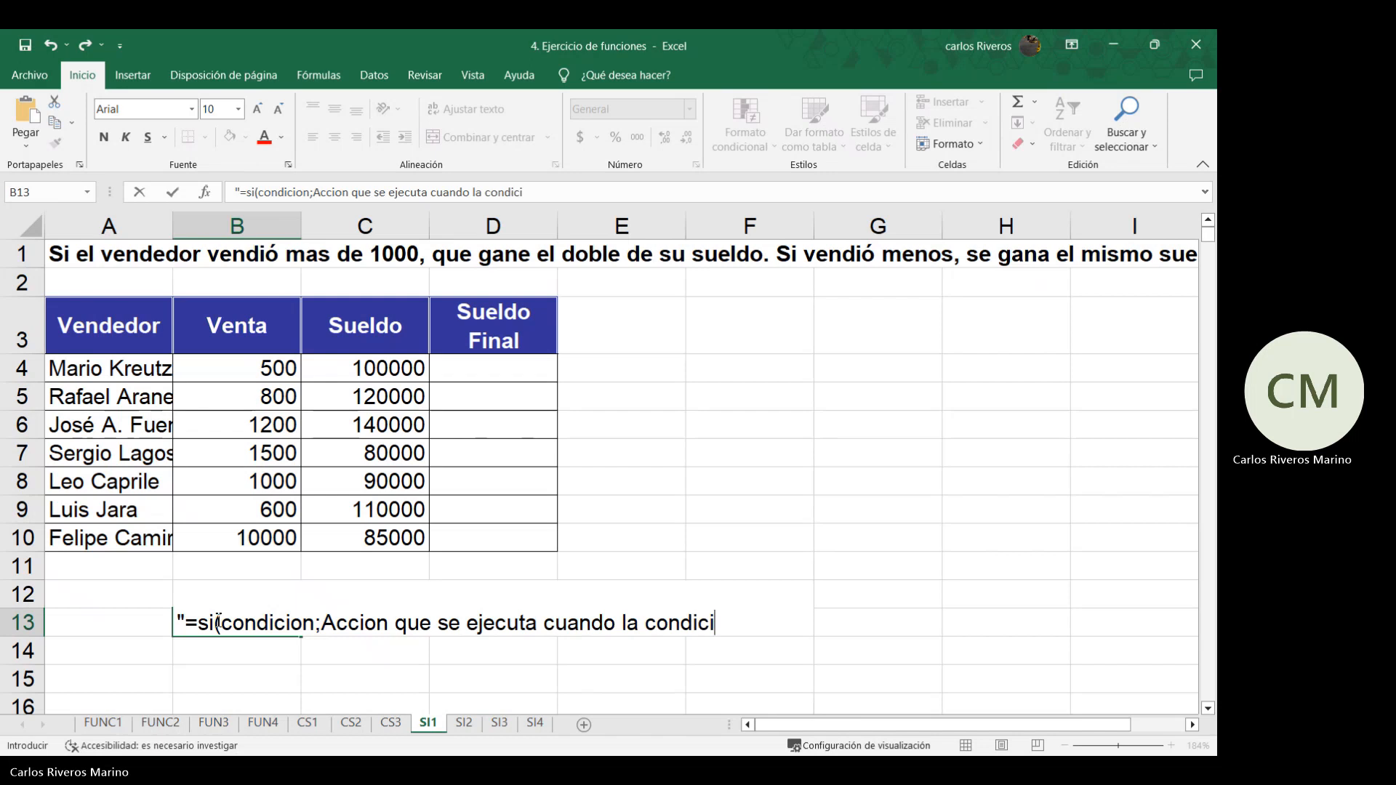
type("ones se")
key("BackSpace")
key("BackSpace")
key("BackSpace")
key("BackSpace")
key("BackSpace")
type("se cumple")
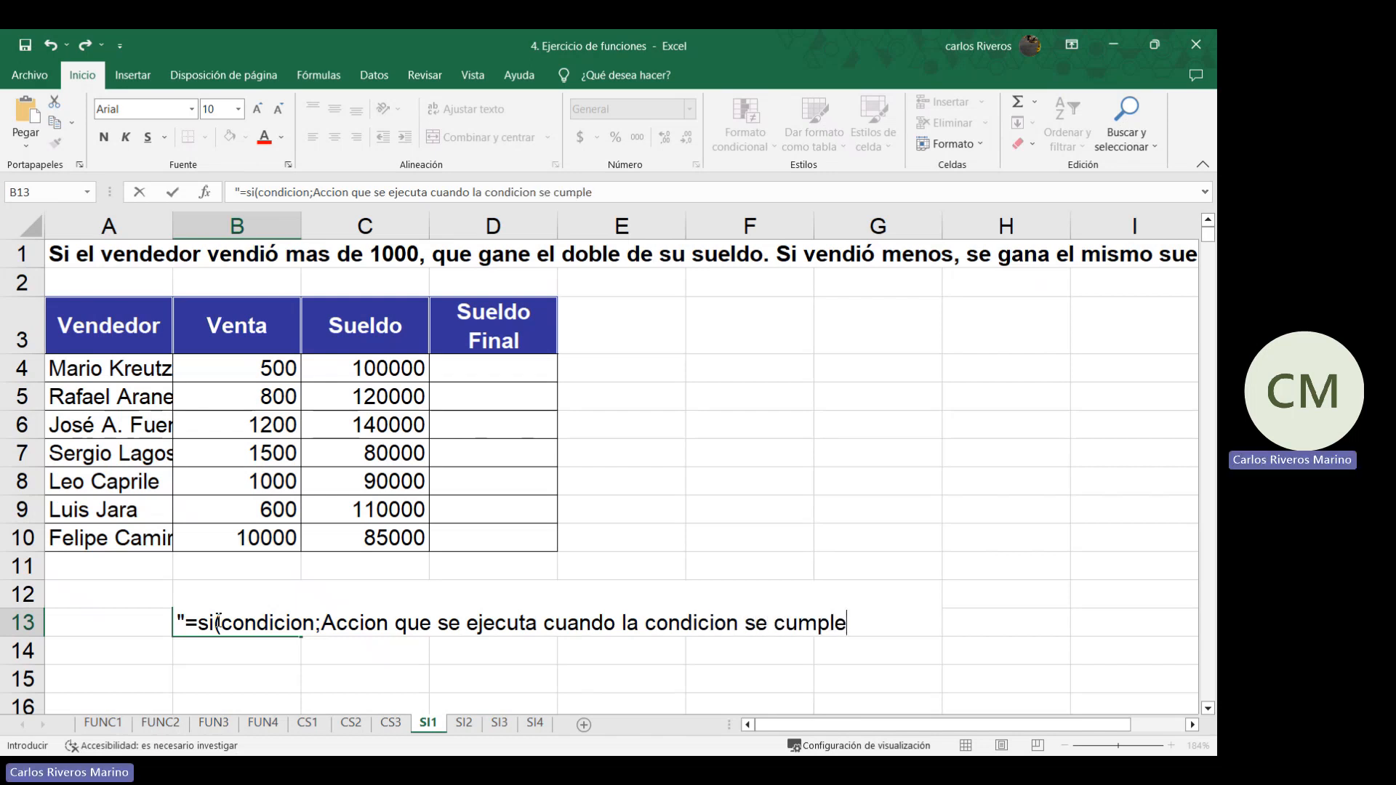
Complete the SI syntax note in B13 with ";accion que se ejecuta cuando la condicion no se cumple)"
type(";acci")
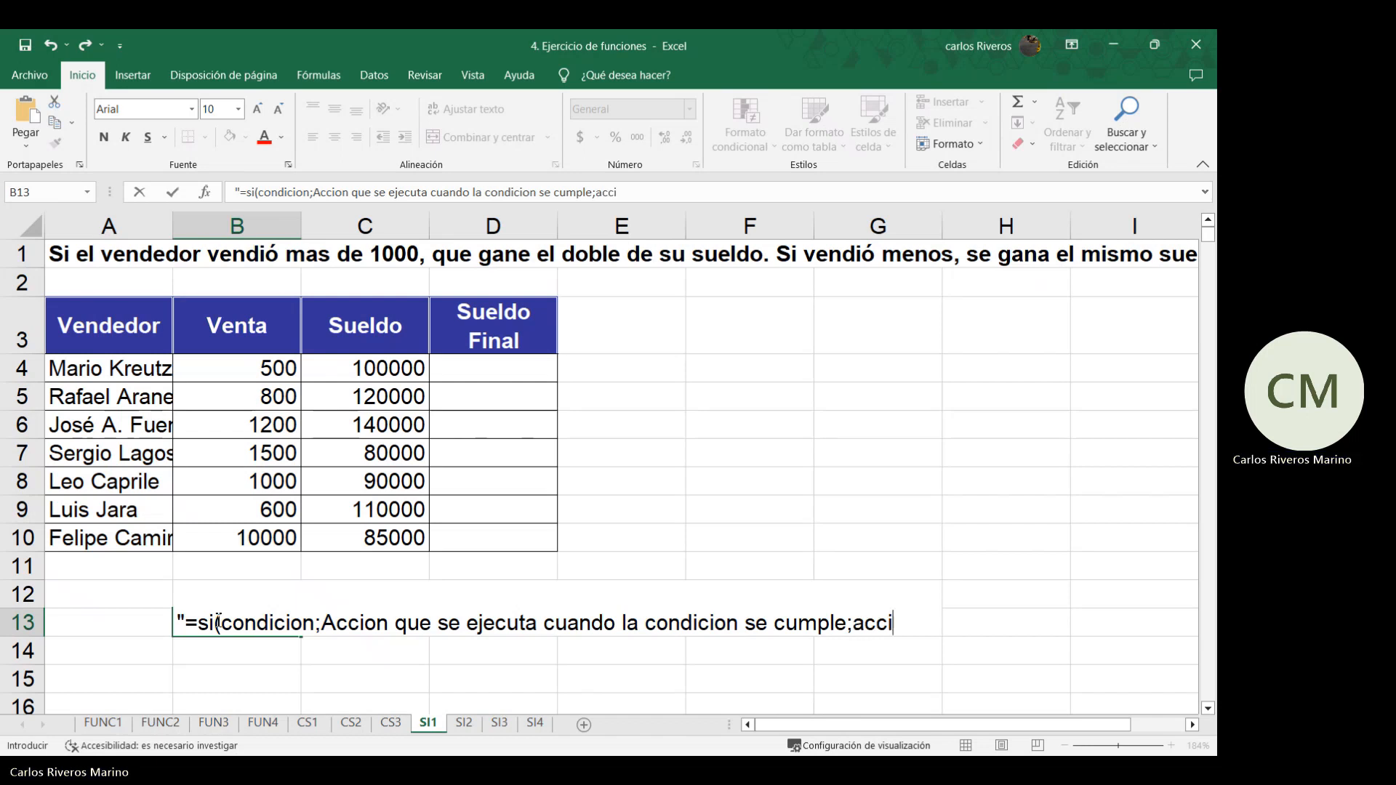
type("on que se eje")
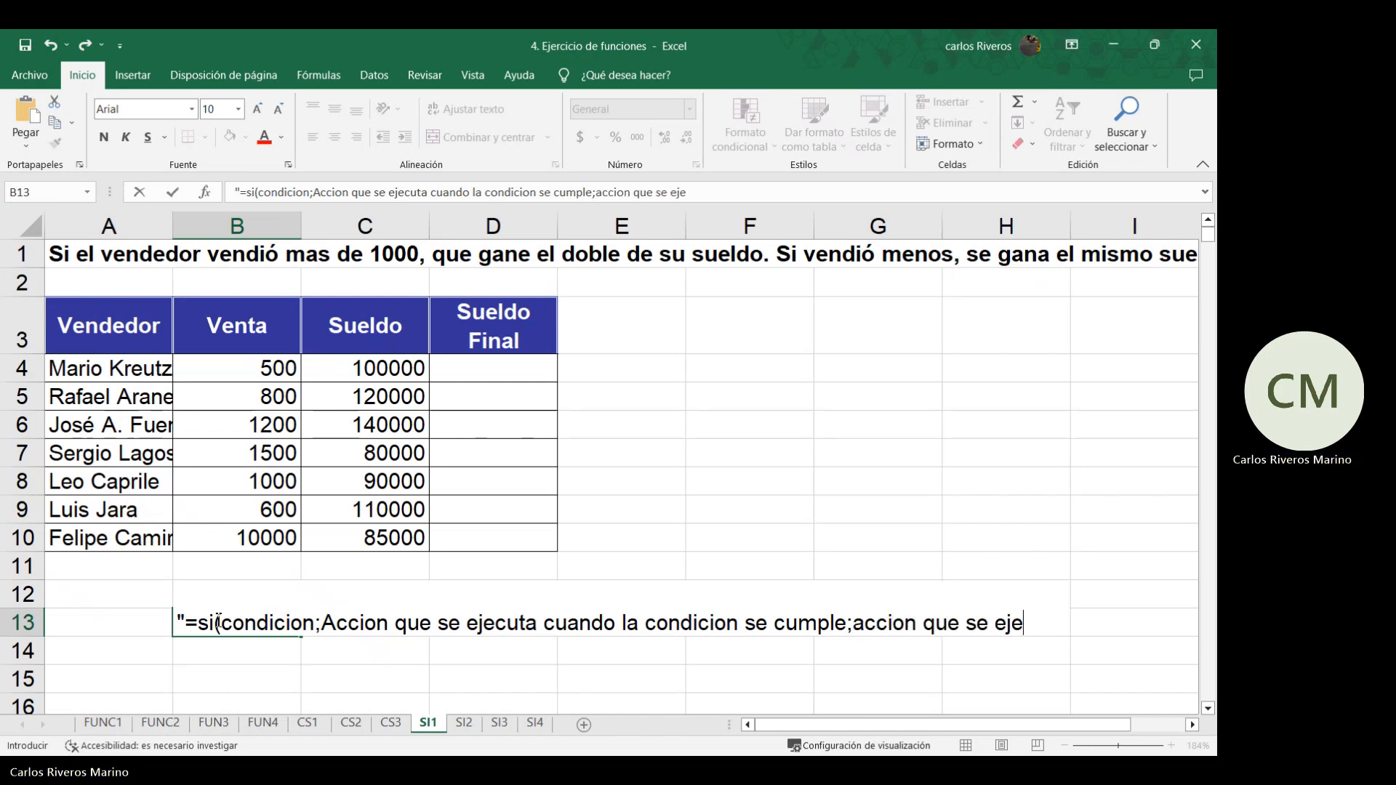
type("cuta cuando la ")
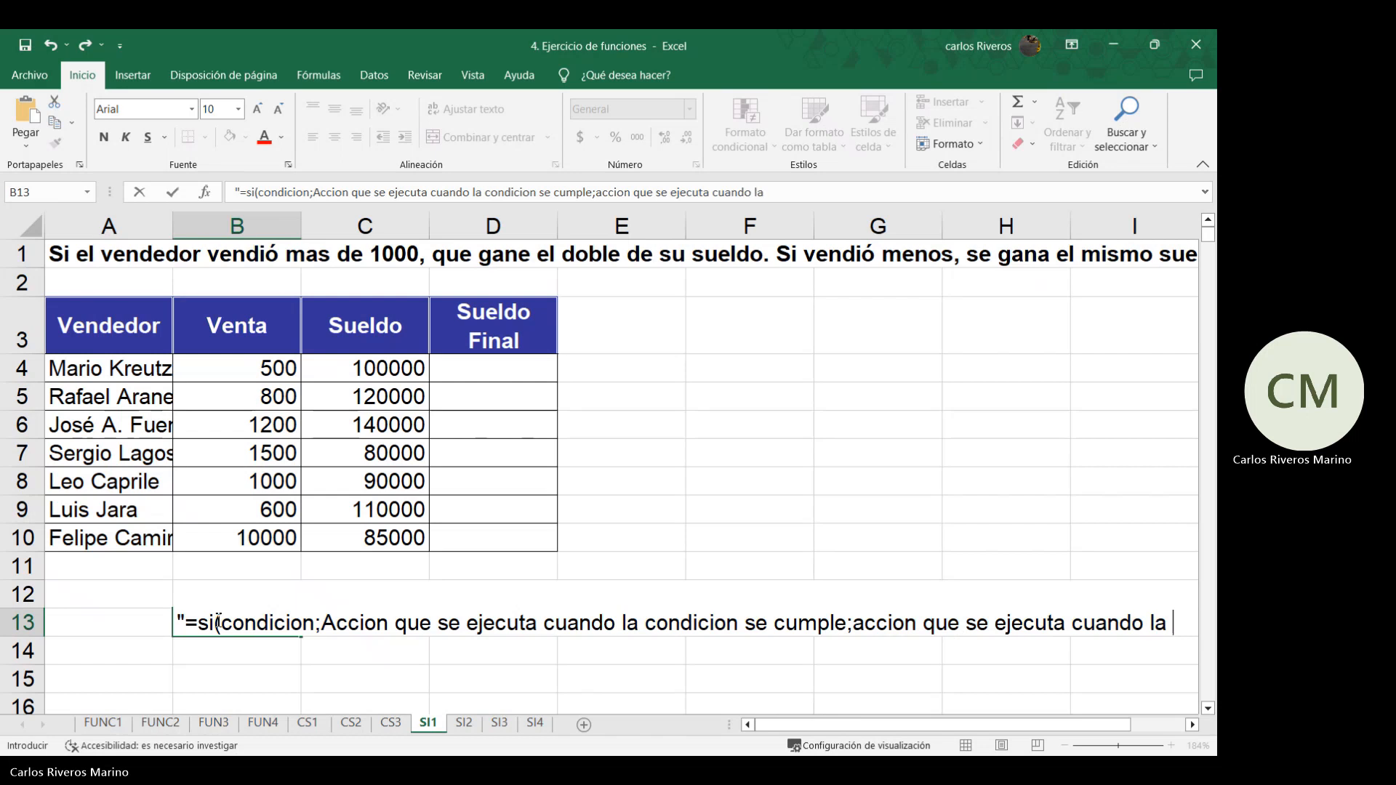
type("condicion ")
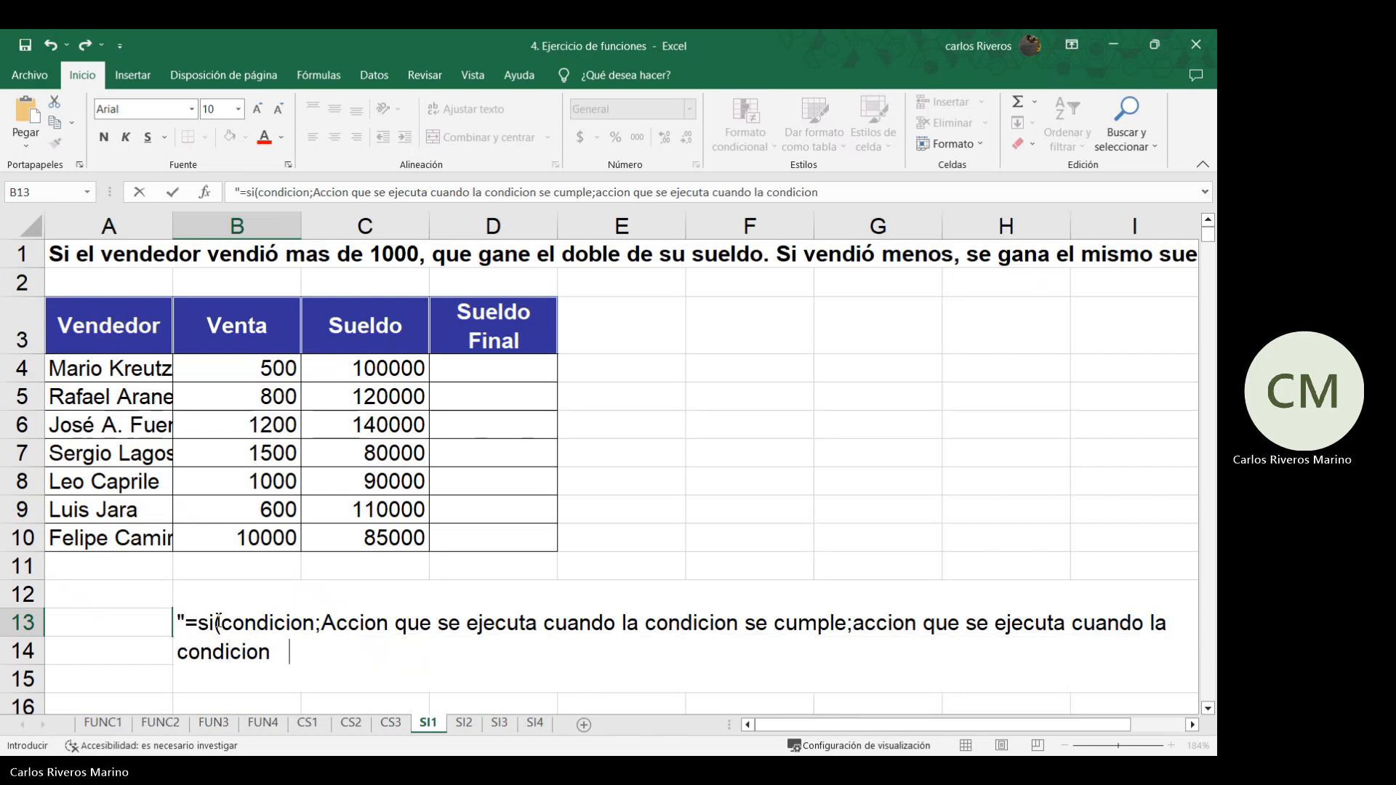
type("no se cumple)")
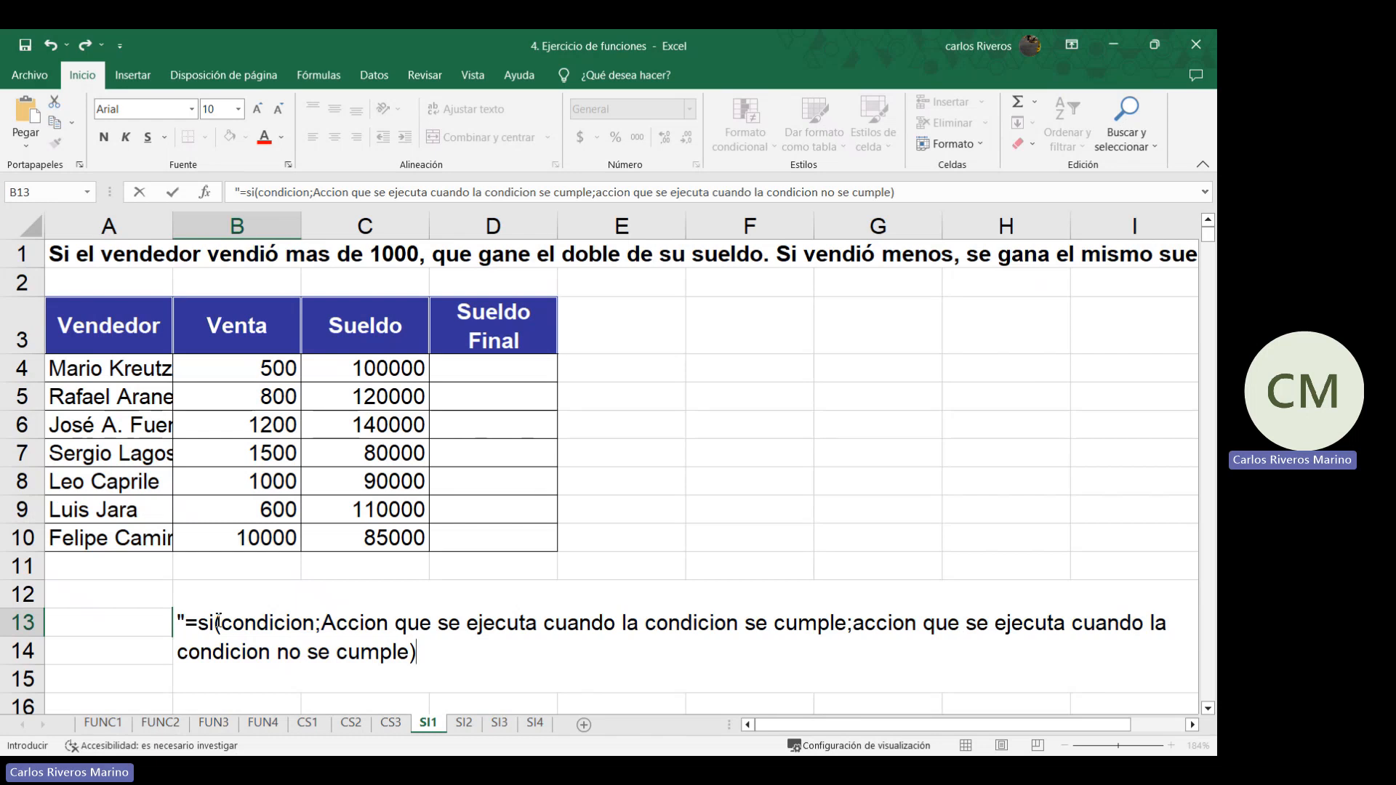
key("Return")
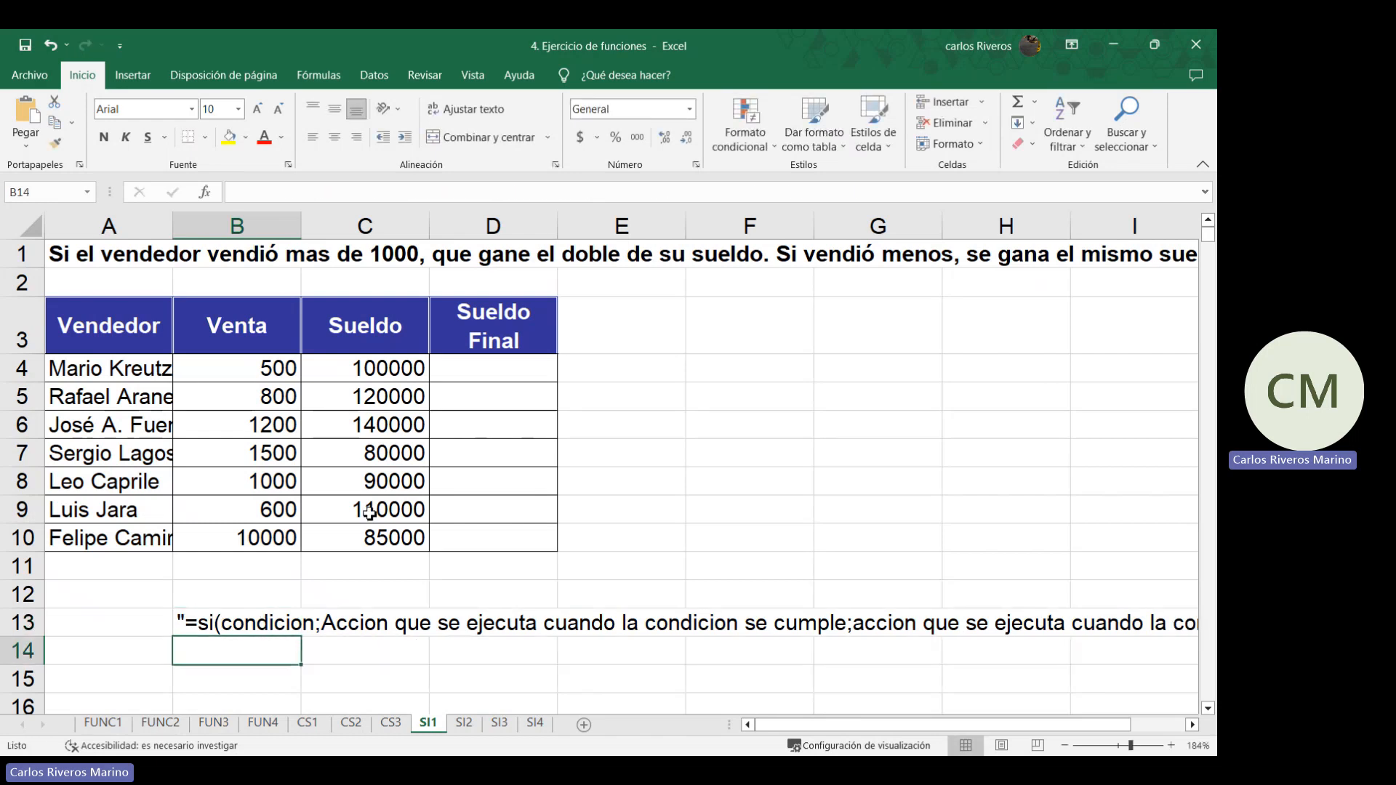
Calculate the first seller's final salary in D4 with =si(B4>1000;C4*2;C4)
left_click(494, 366)
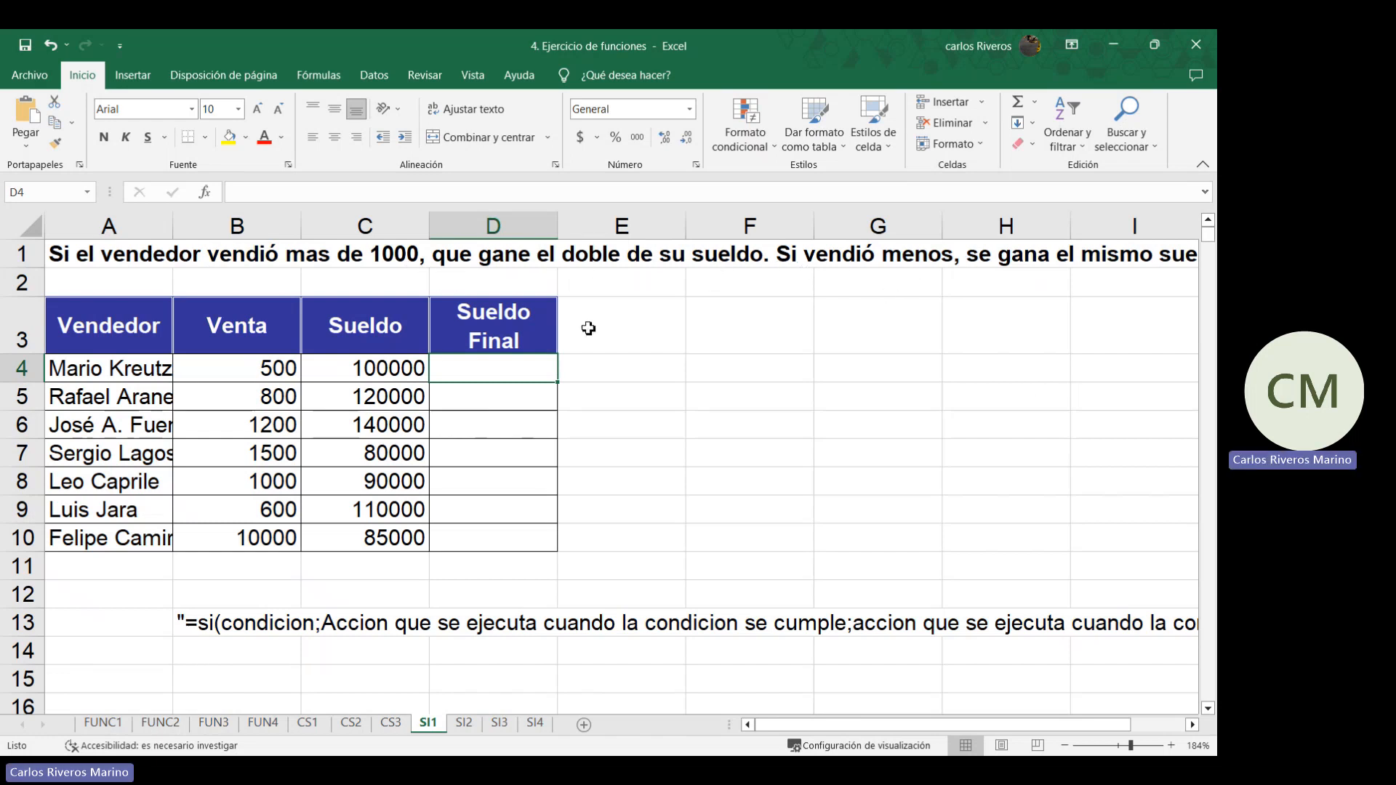
left_click_drag(845, 725, 798, 752)
type("=si(")
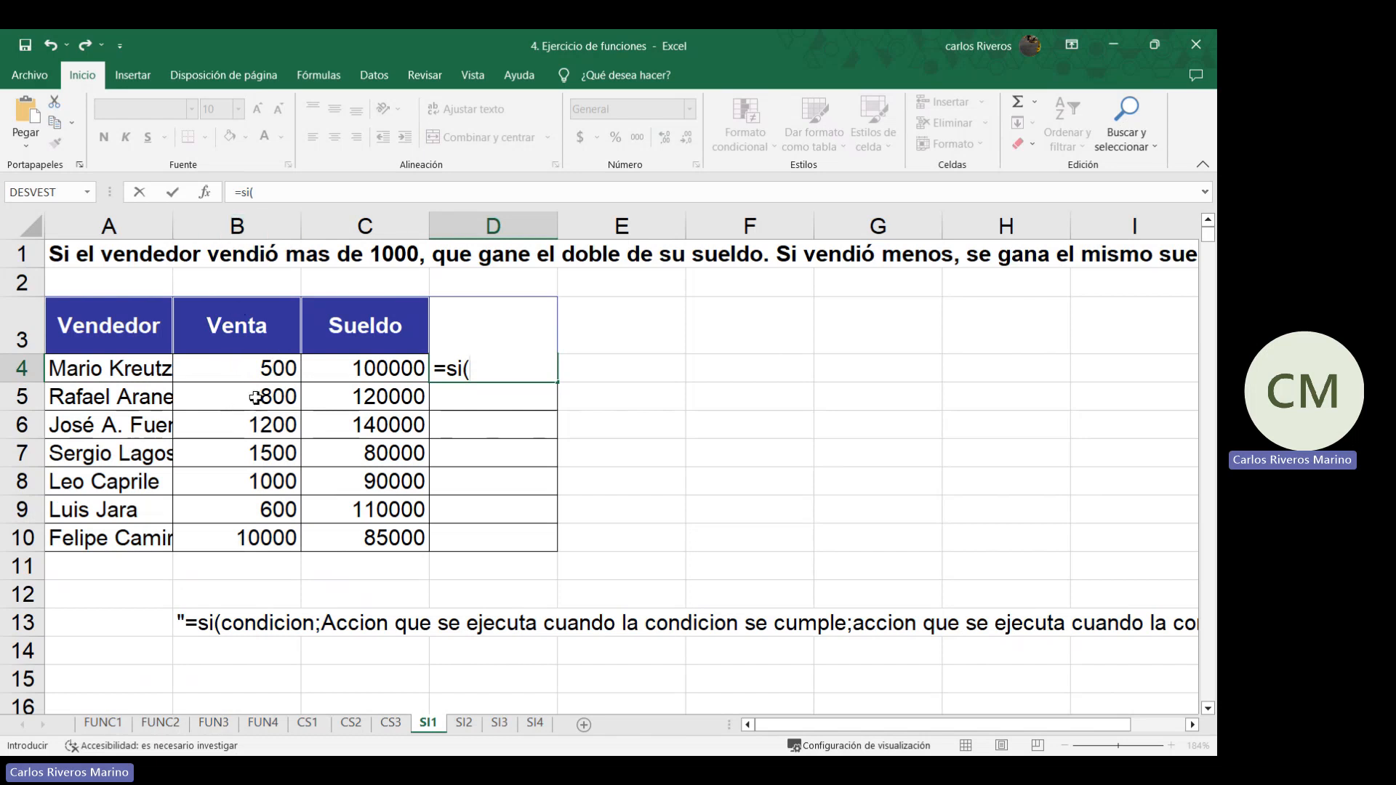
left_click(226, 368)
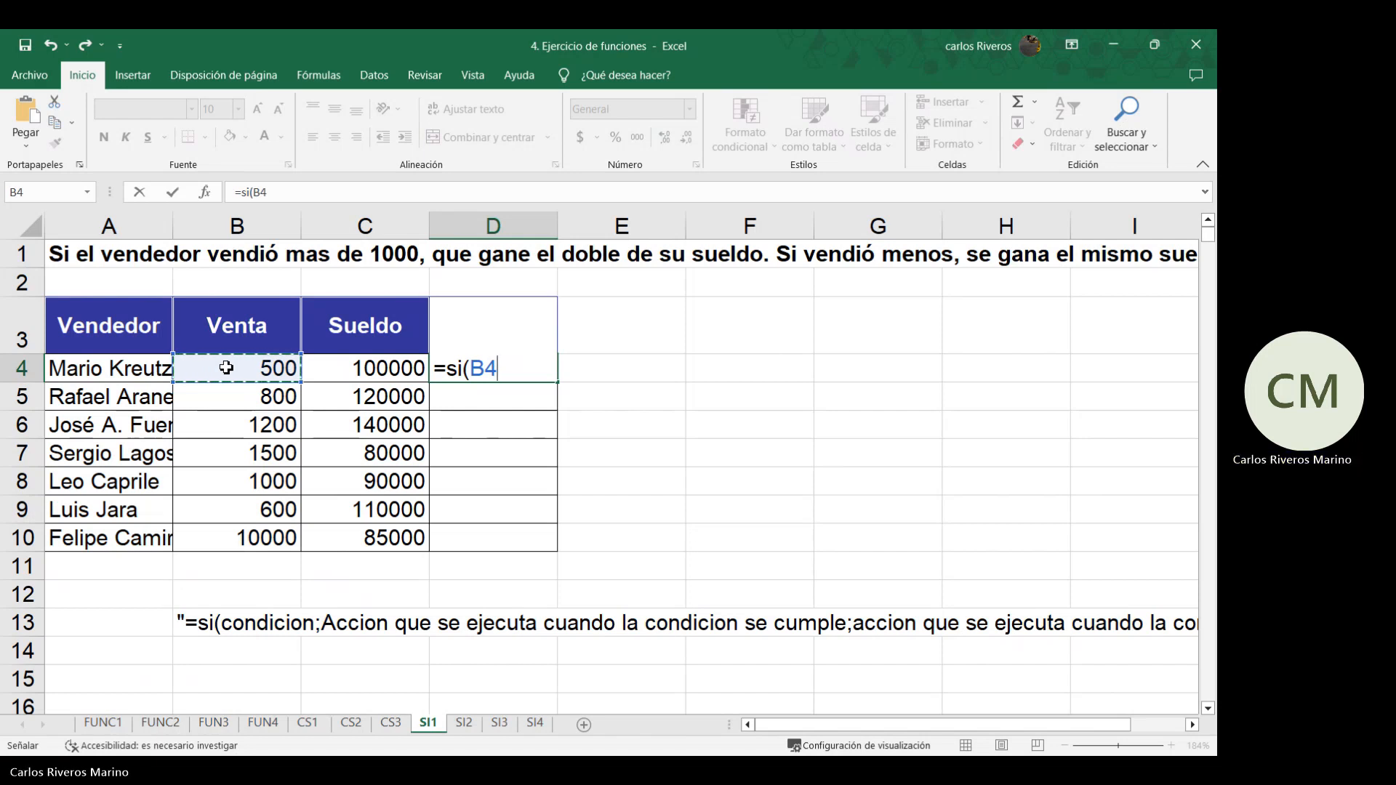
left_click(683, 743)
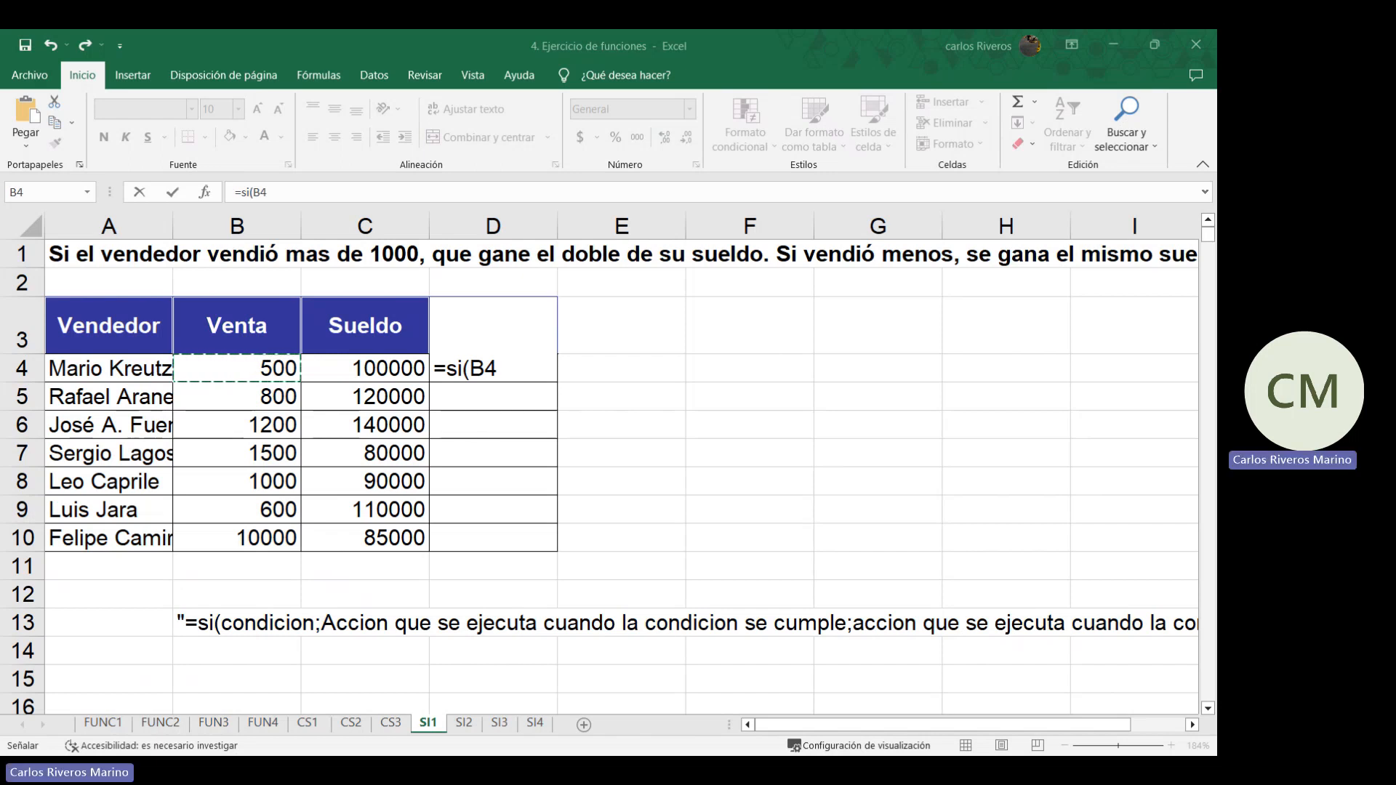
type(">")
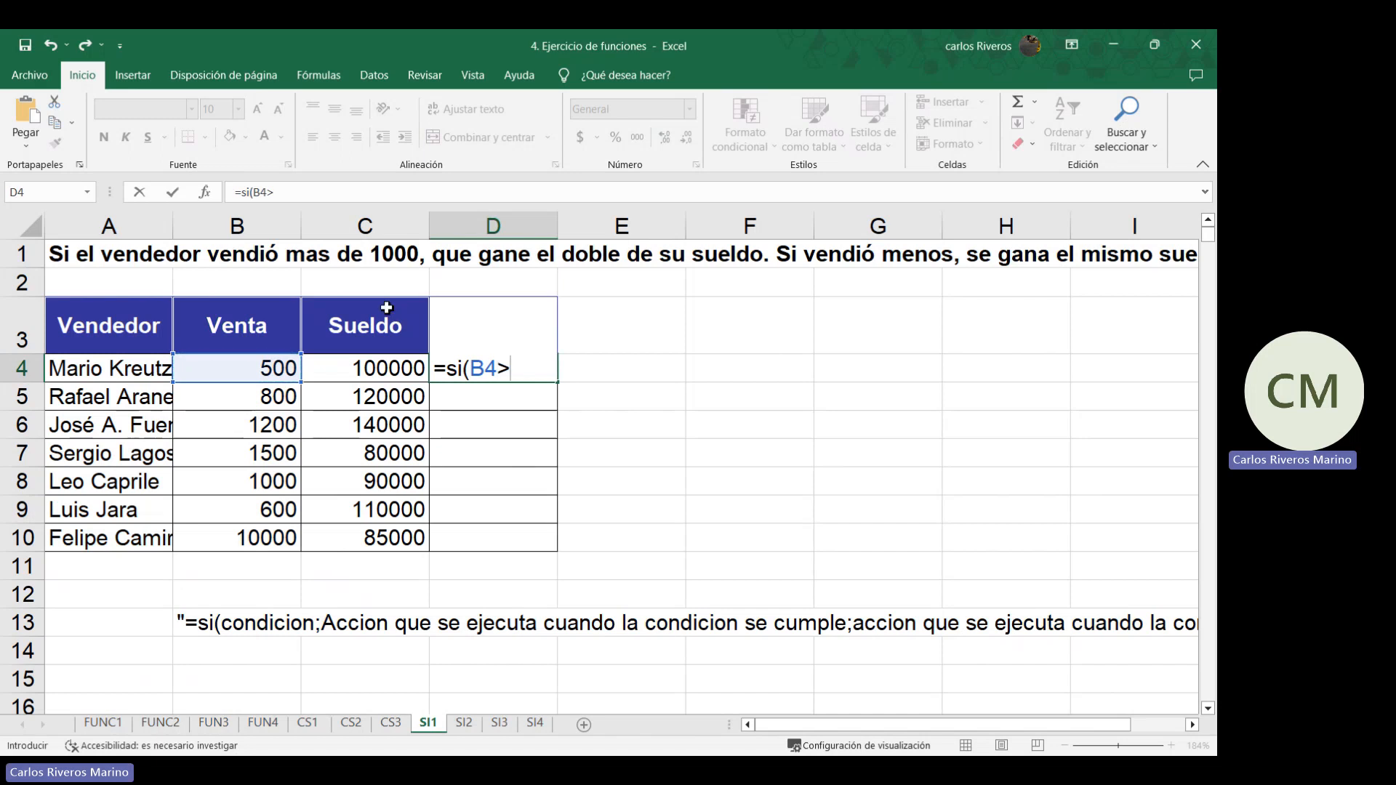
type("1000")
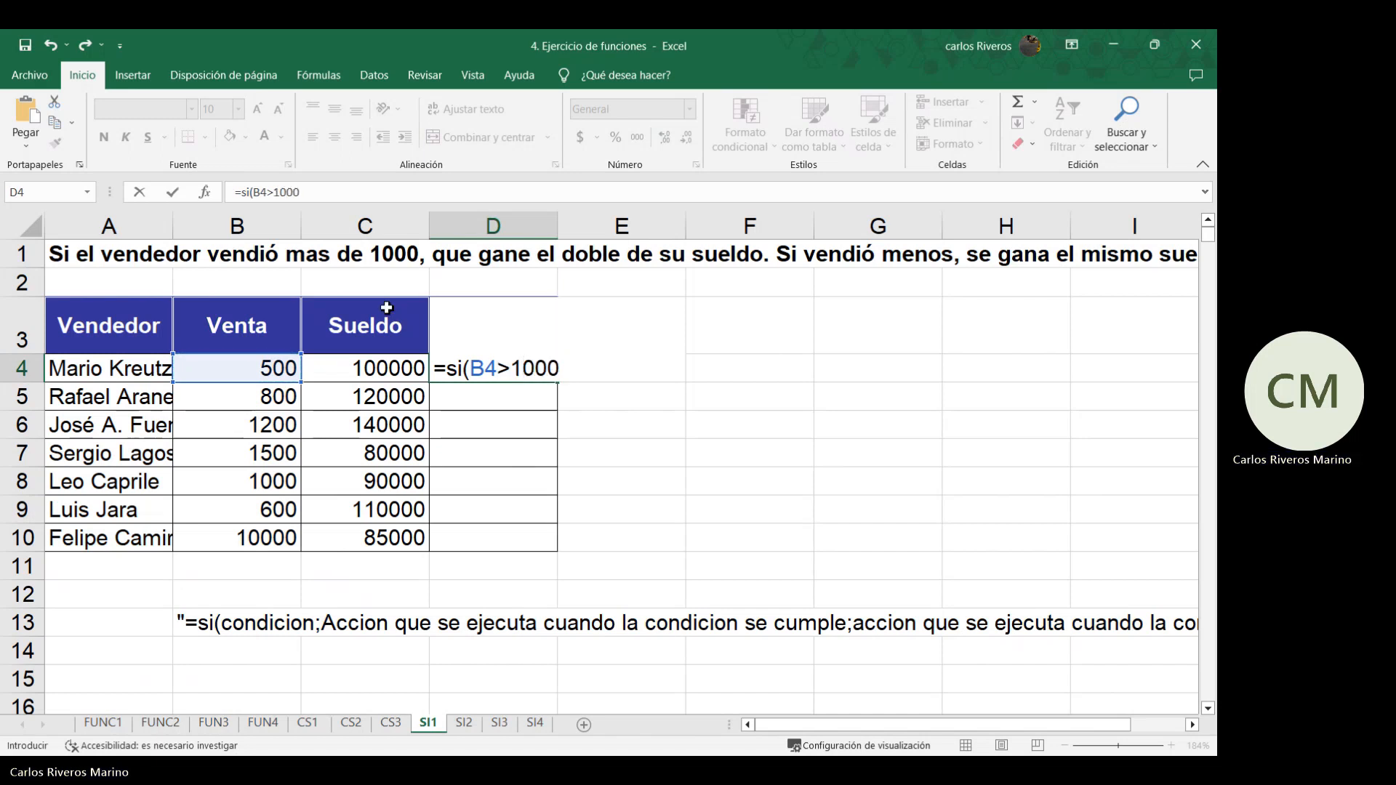
type(";")
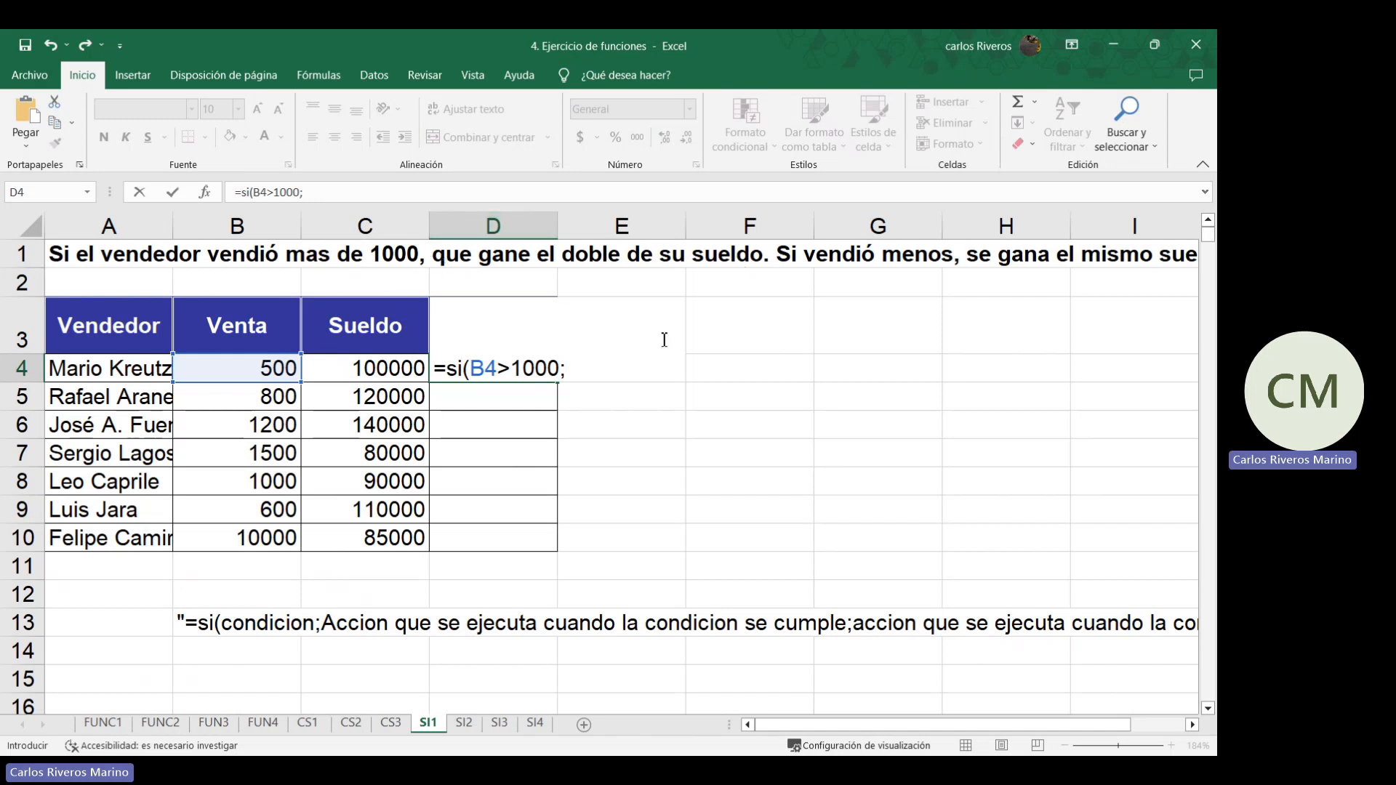
left_click(359, 368)
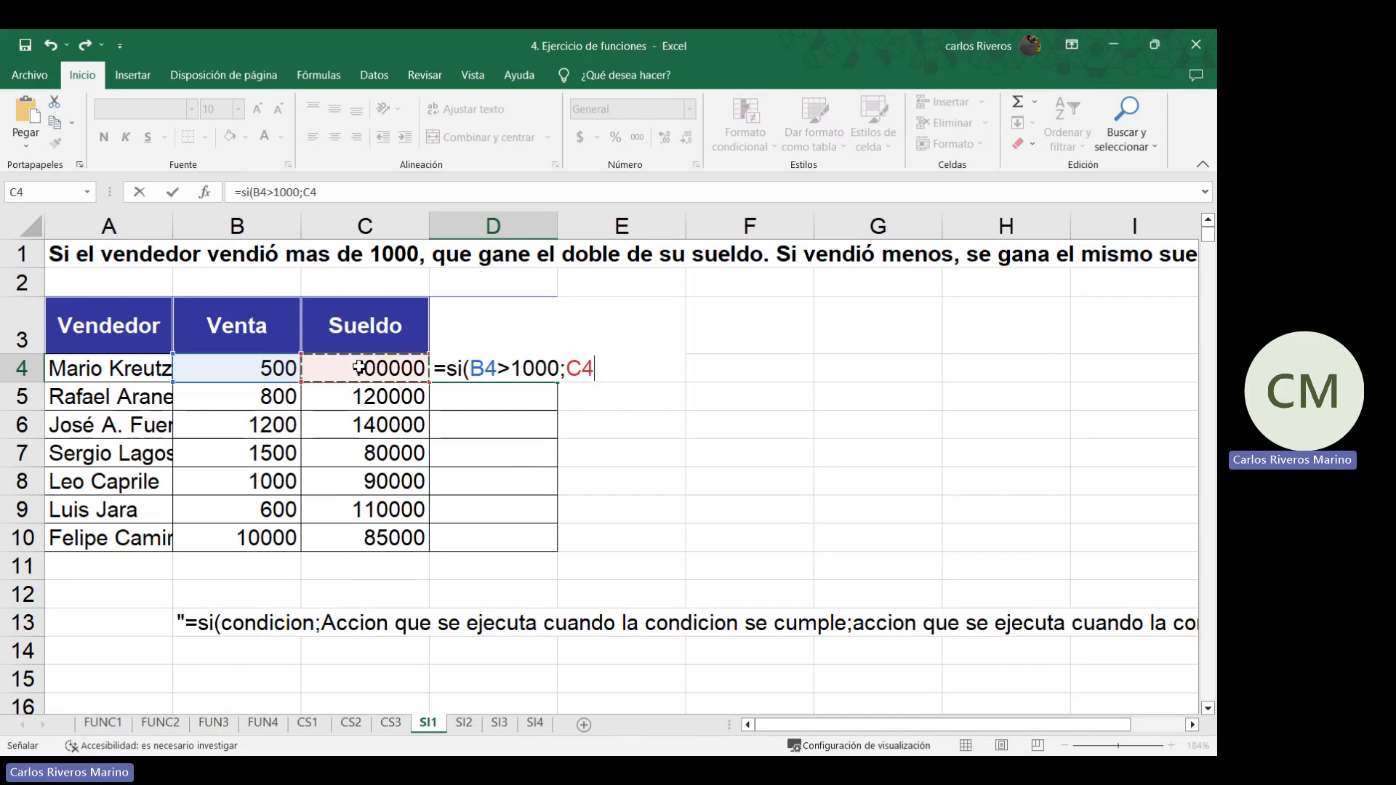
type("*2;")
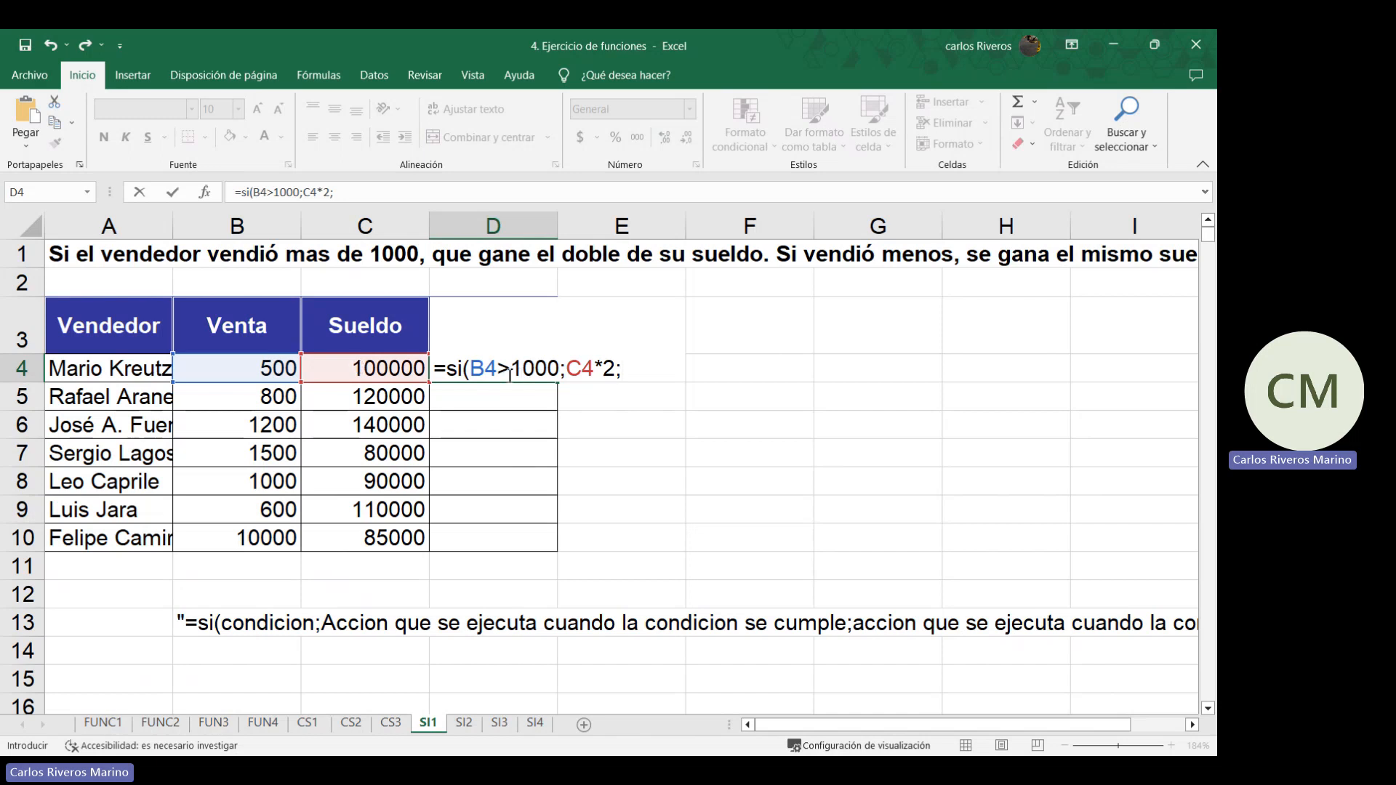
left_click(386, 369)
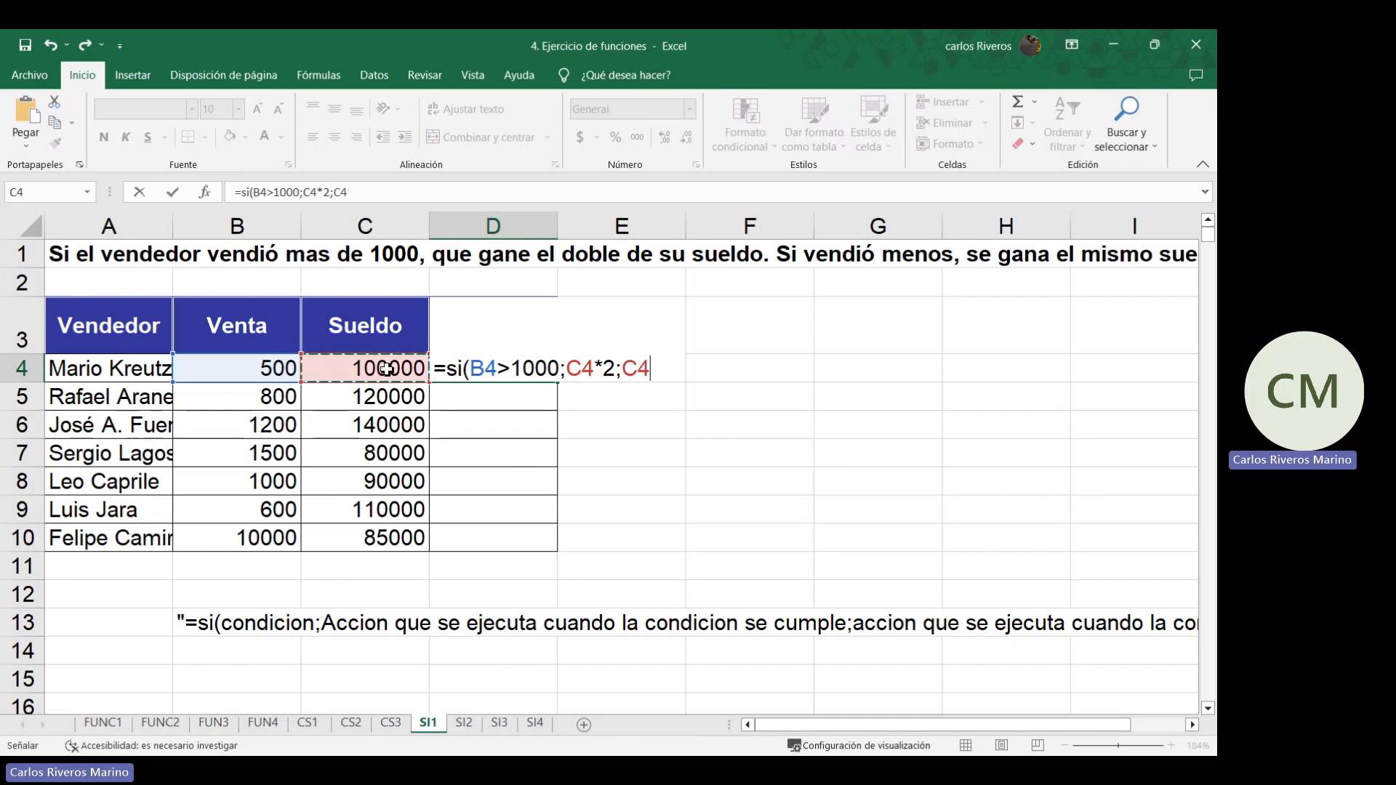
type(")")
key("Return")
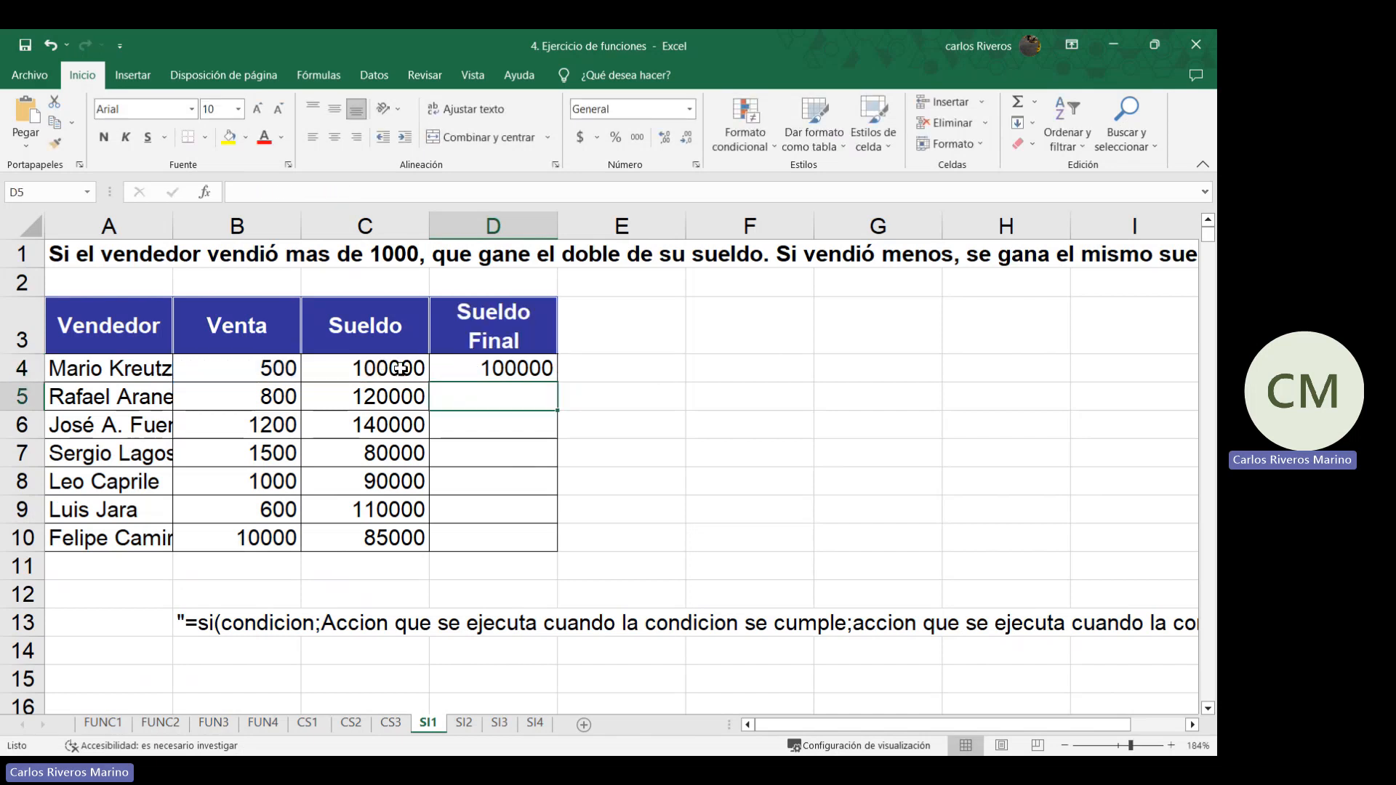
Copy the D4 formula down through D10 and review the formula in D4
left_click(549, 373)
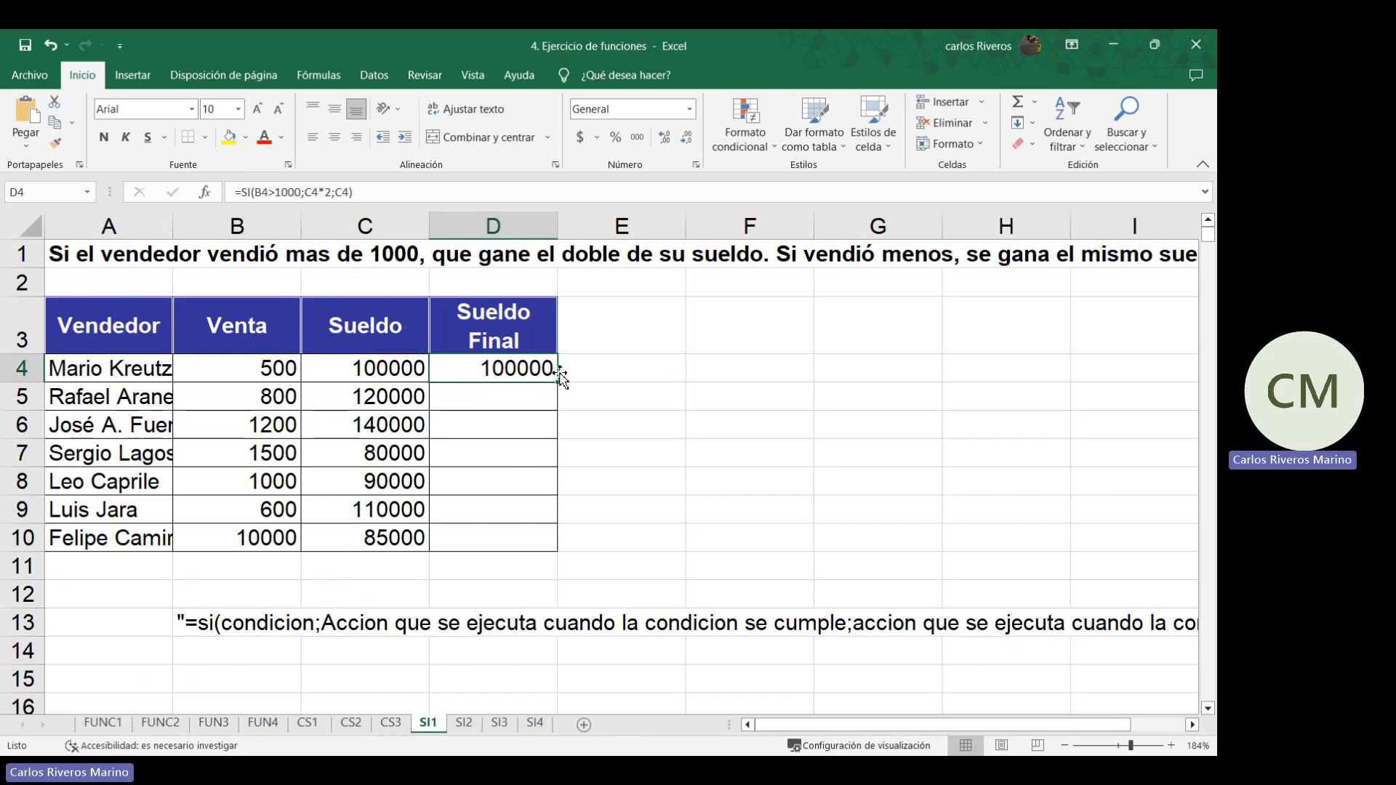
left_click_drag(557, 382, 545, 541)
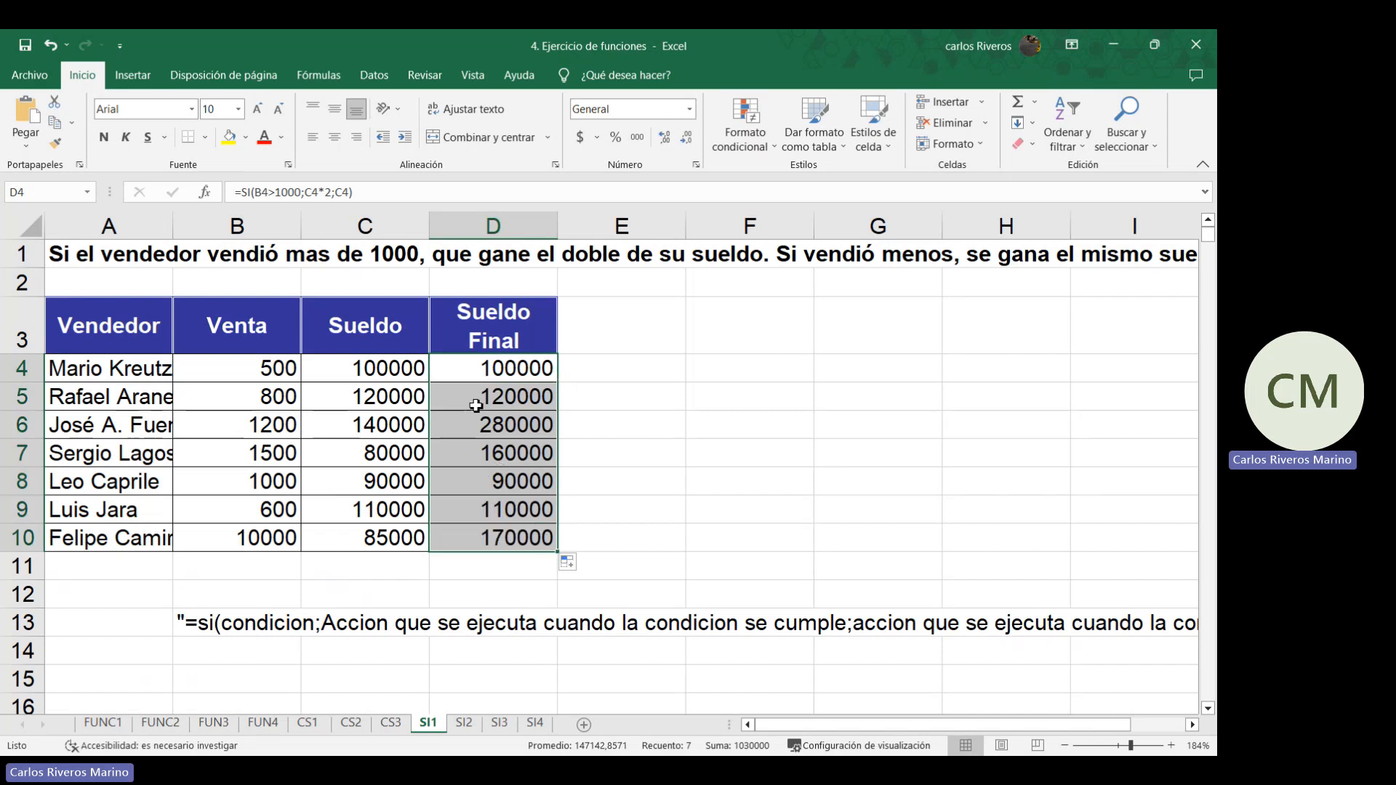
double_click(479, 377)
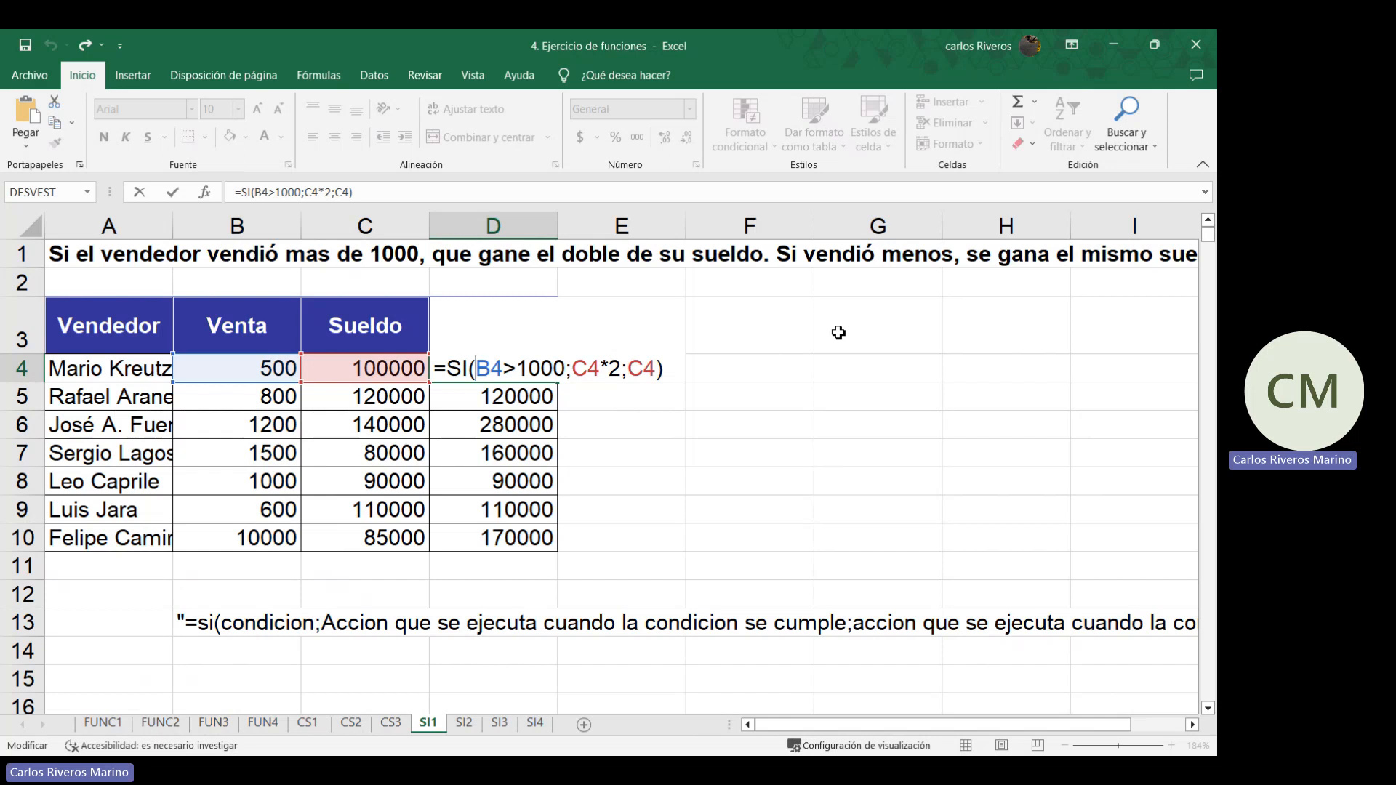
key("Return")
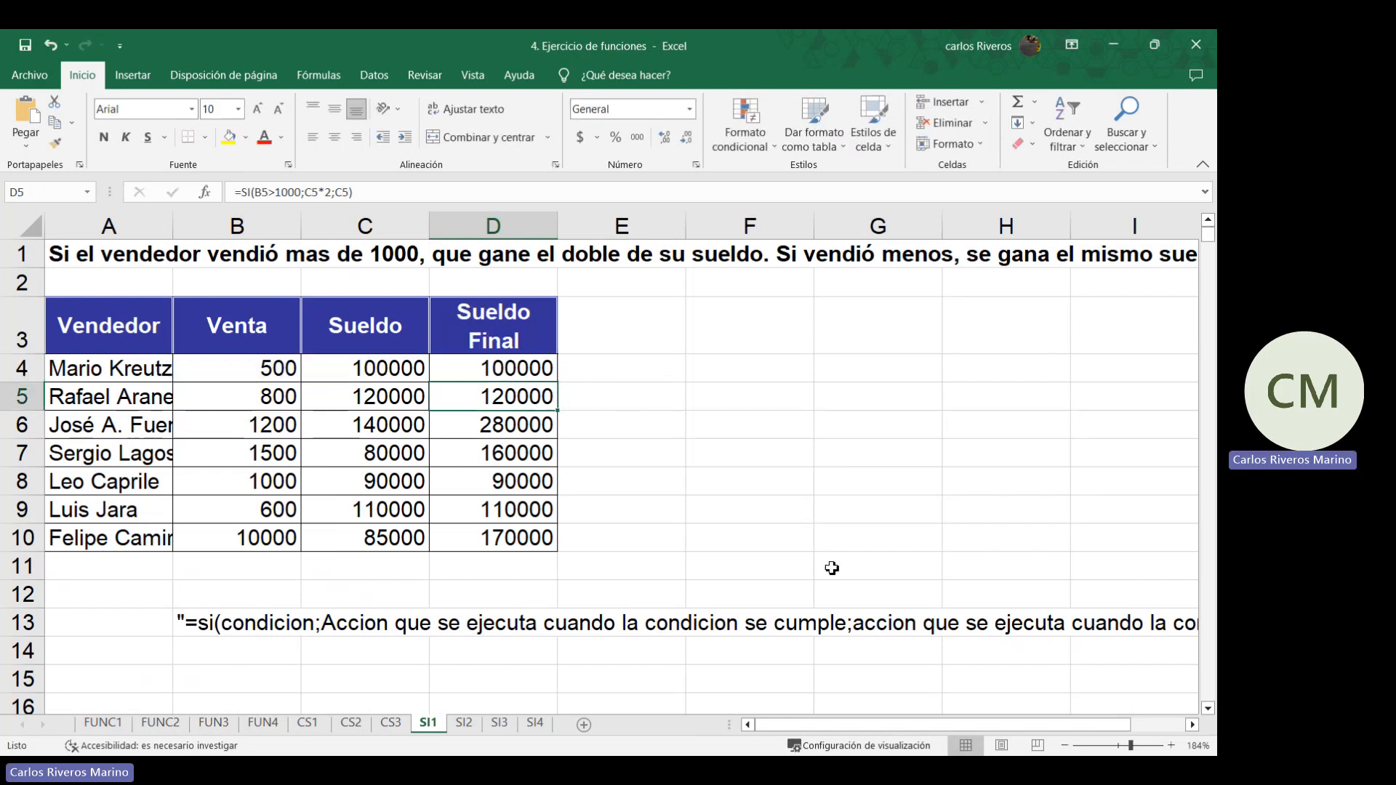
Open the SI2 sheet and enlarge its view to 170%, with the salary and commission tables in sight
left_click(464, 722)
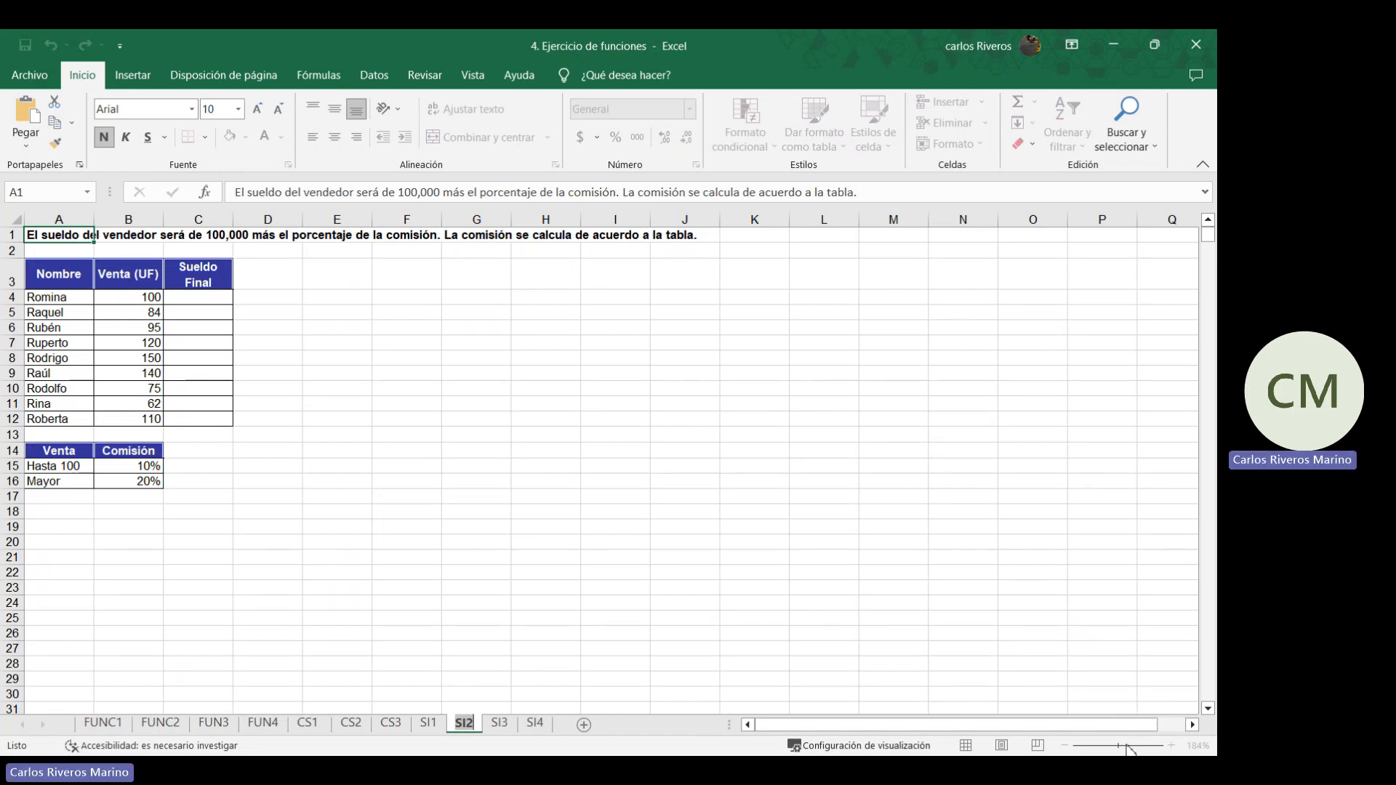
left_click(749, 483)
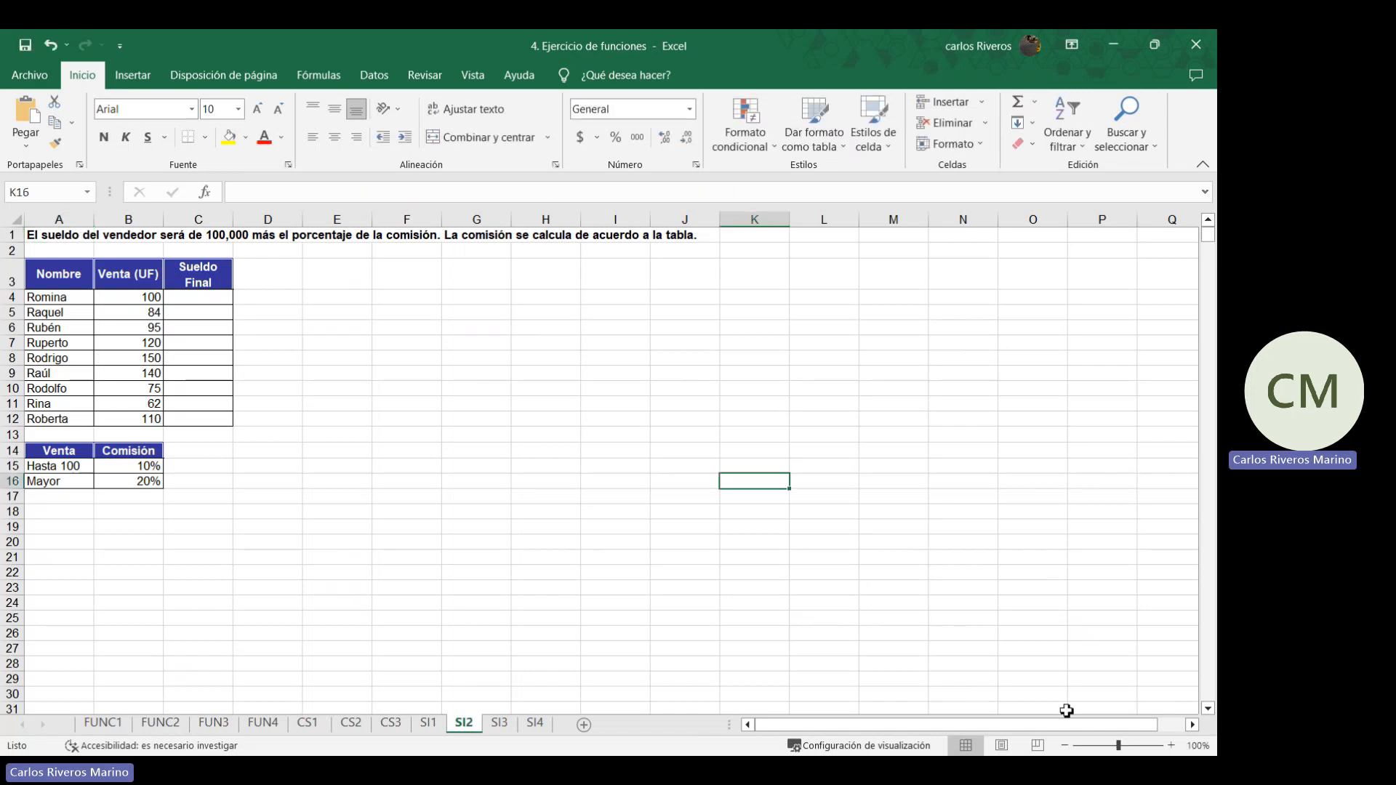
left_click(1131, 745)
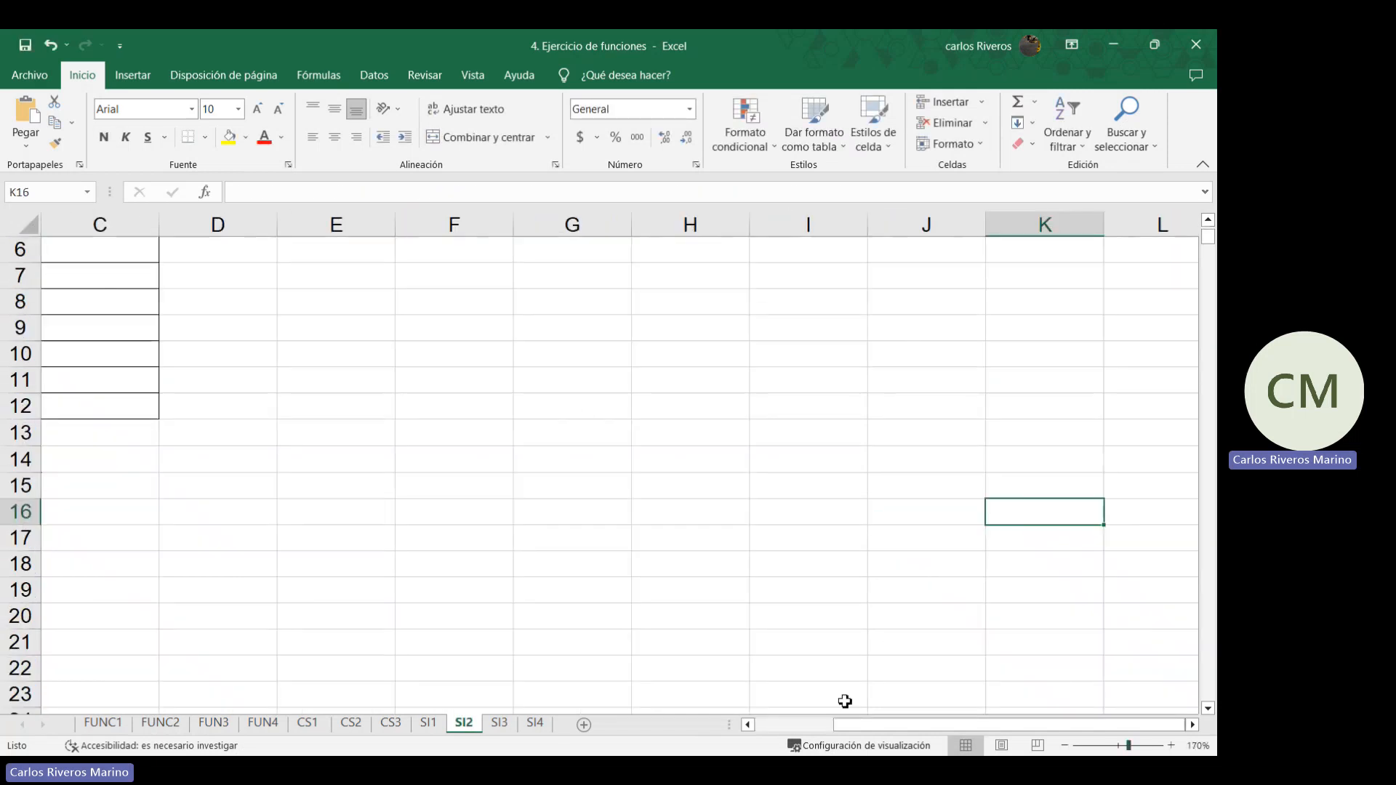
left_click(789, 725)
scroll(342, 523, "up", 2)
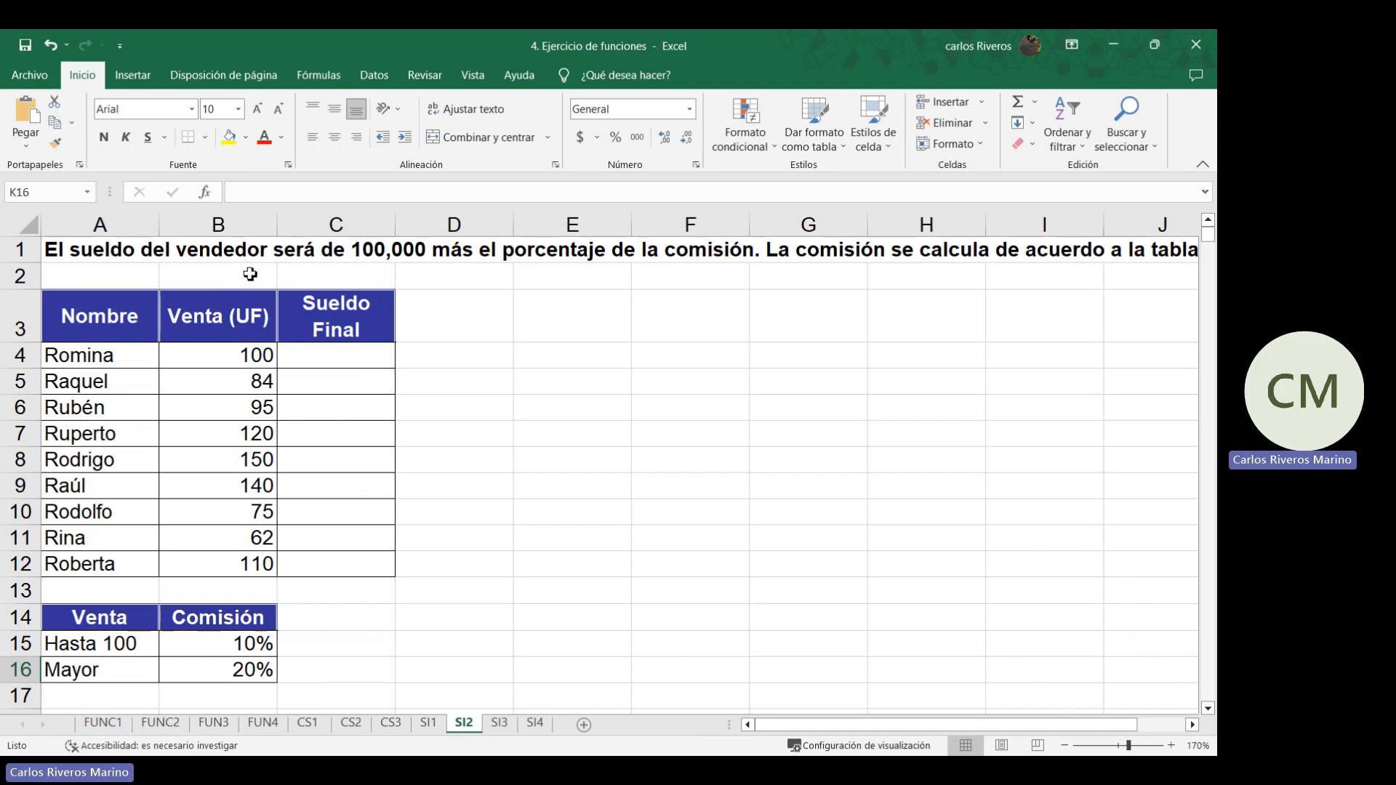
Start the first seller's final salary formula in C4 with =si(B4>100;100000+100000*20%;
double_click(336, 350)
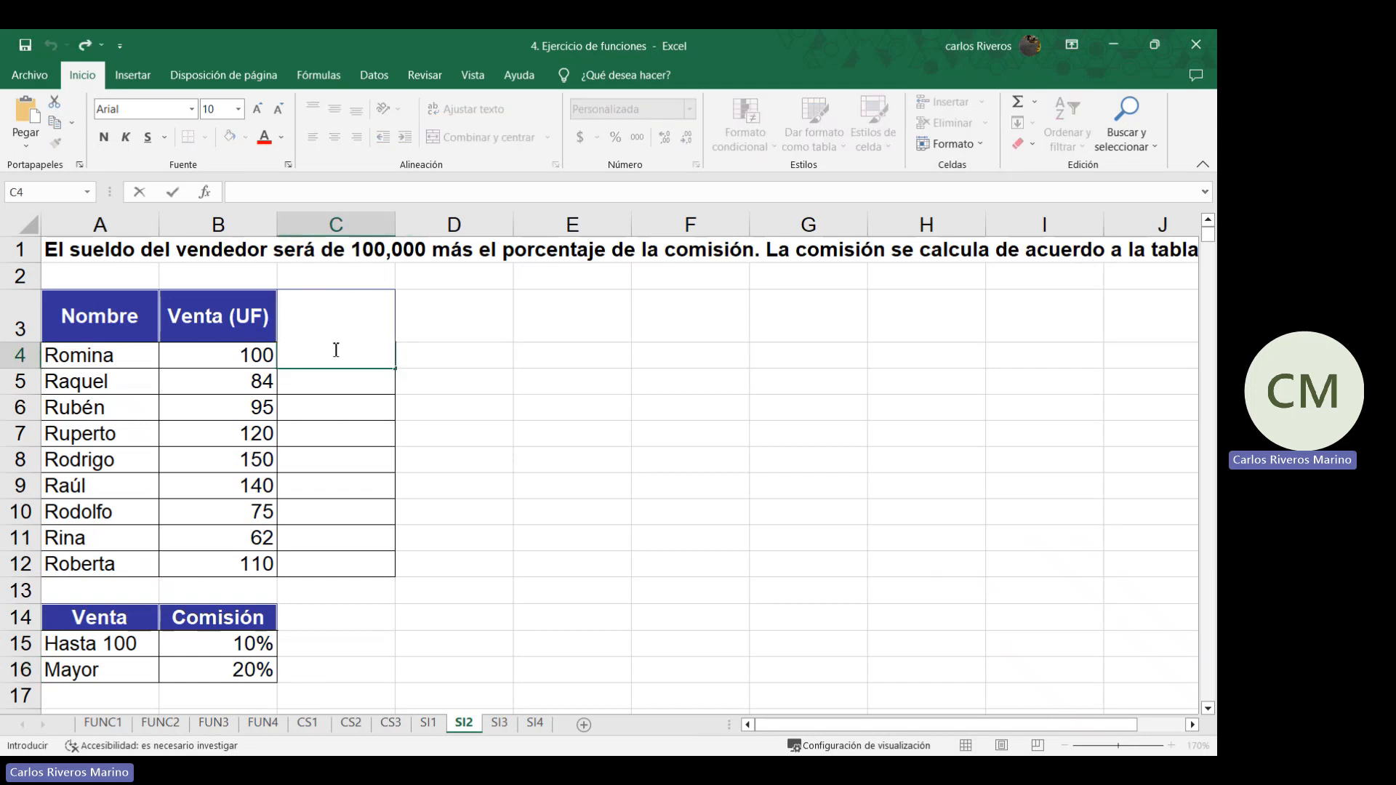
type("=")
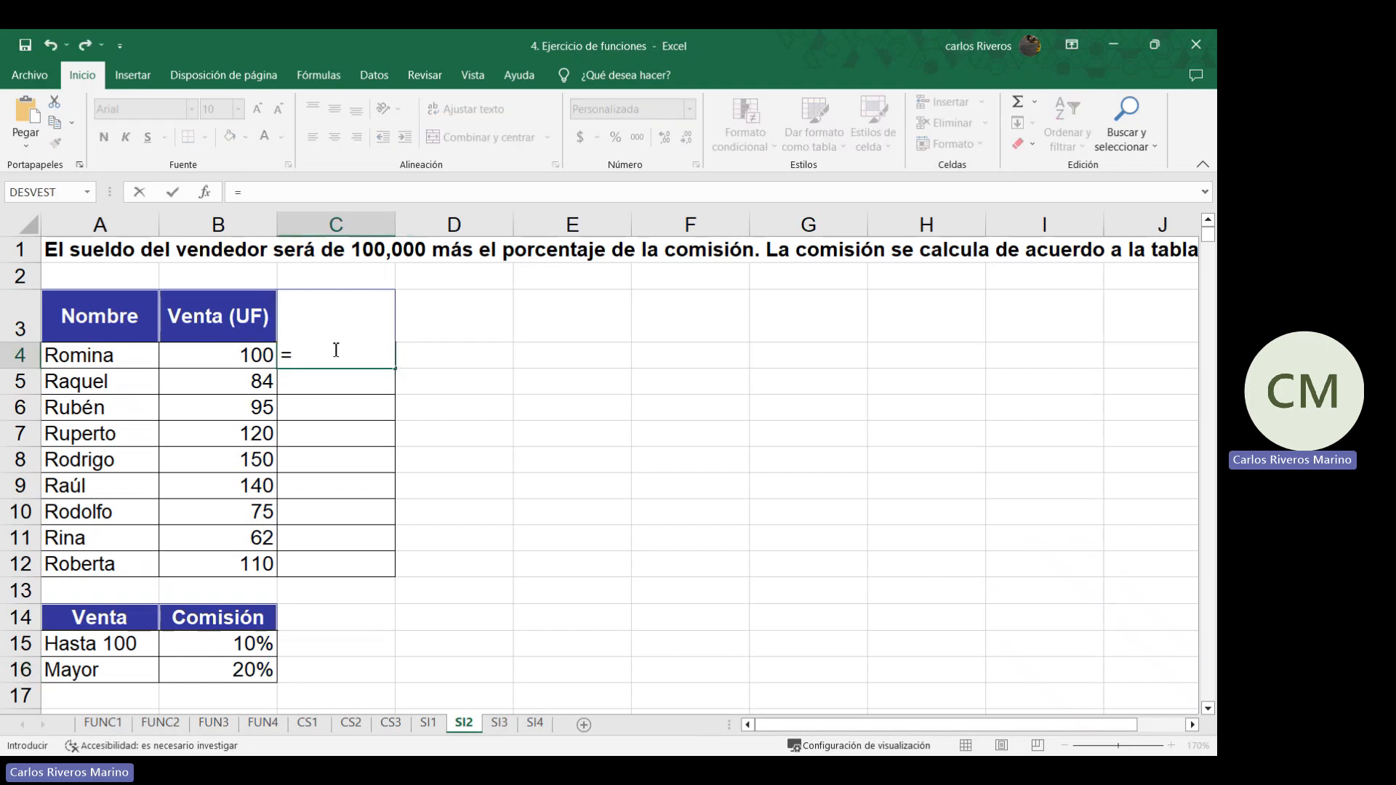
type("si(")
left_click(256, 357)
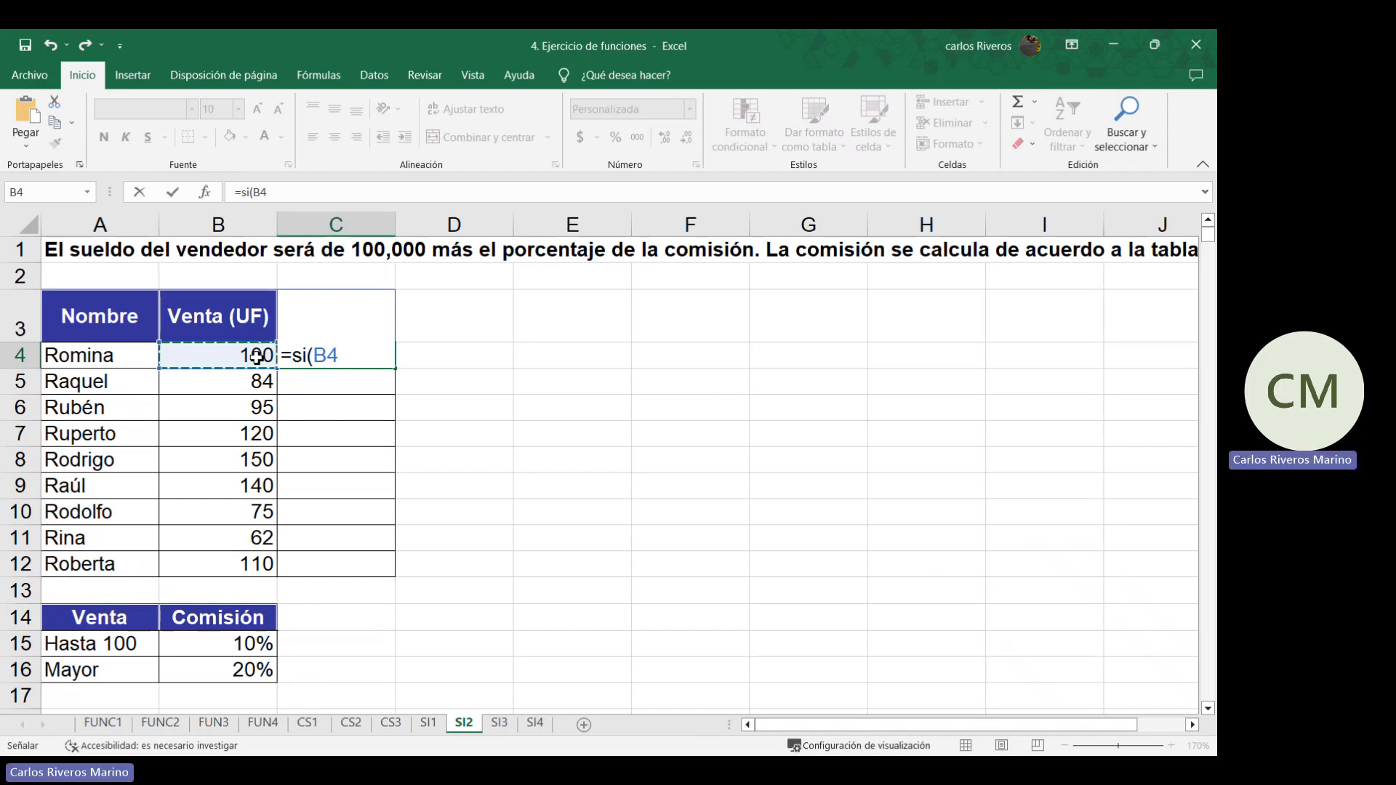
type(">100")
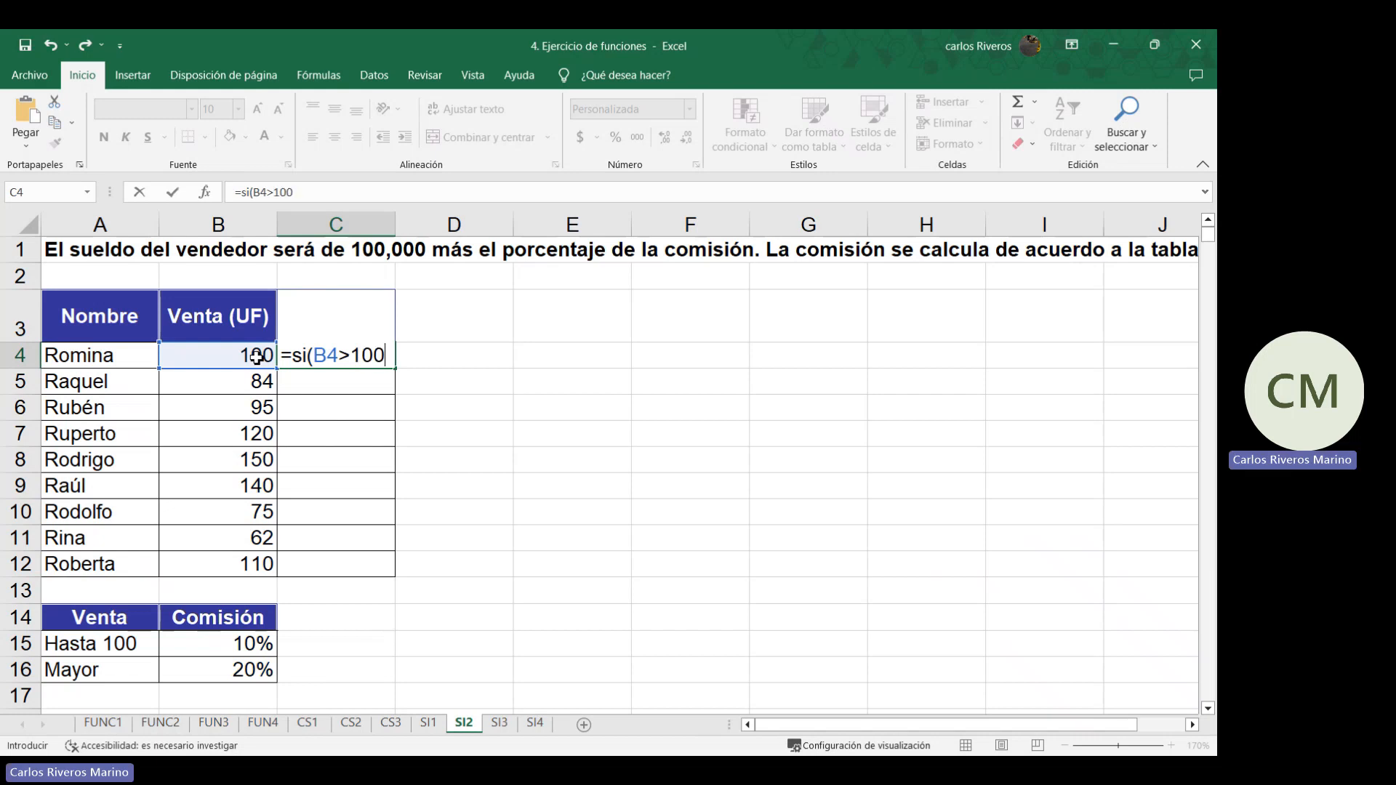
type(";")
type("100000")
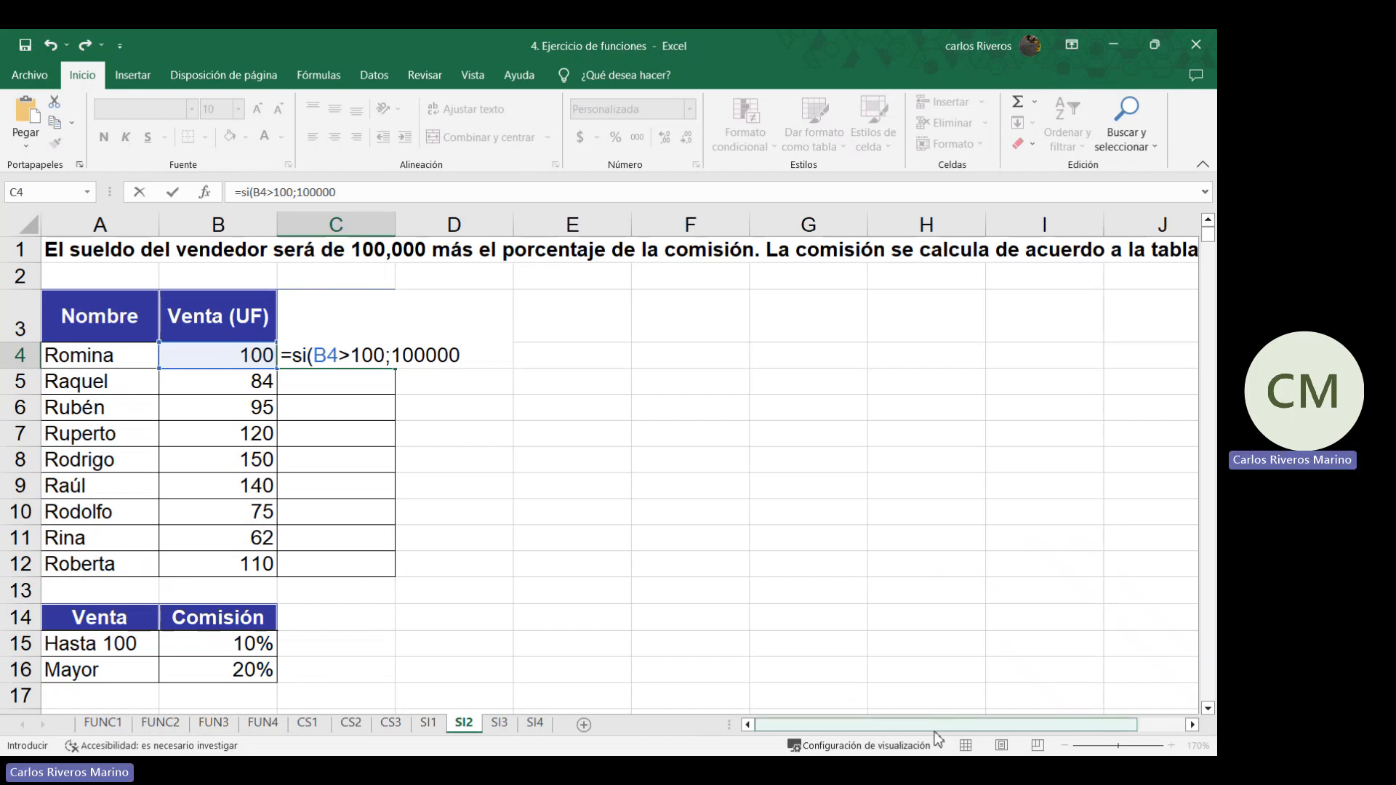
mouse_move(944, 731)
left_mouse_down()
mouse_move(1018, 722)
mouse_move(944, 726)
left_mouse_up()
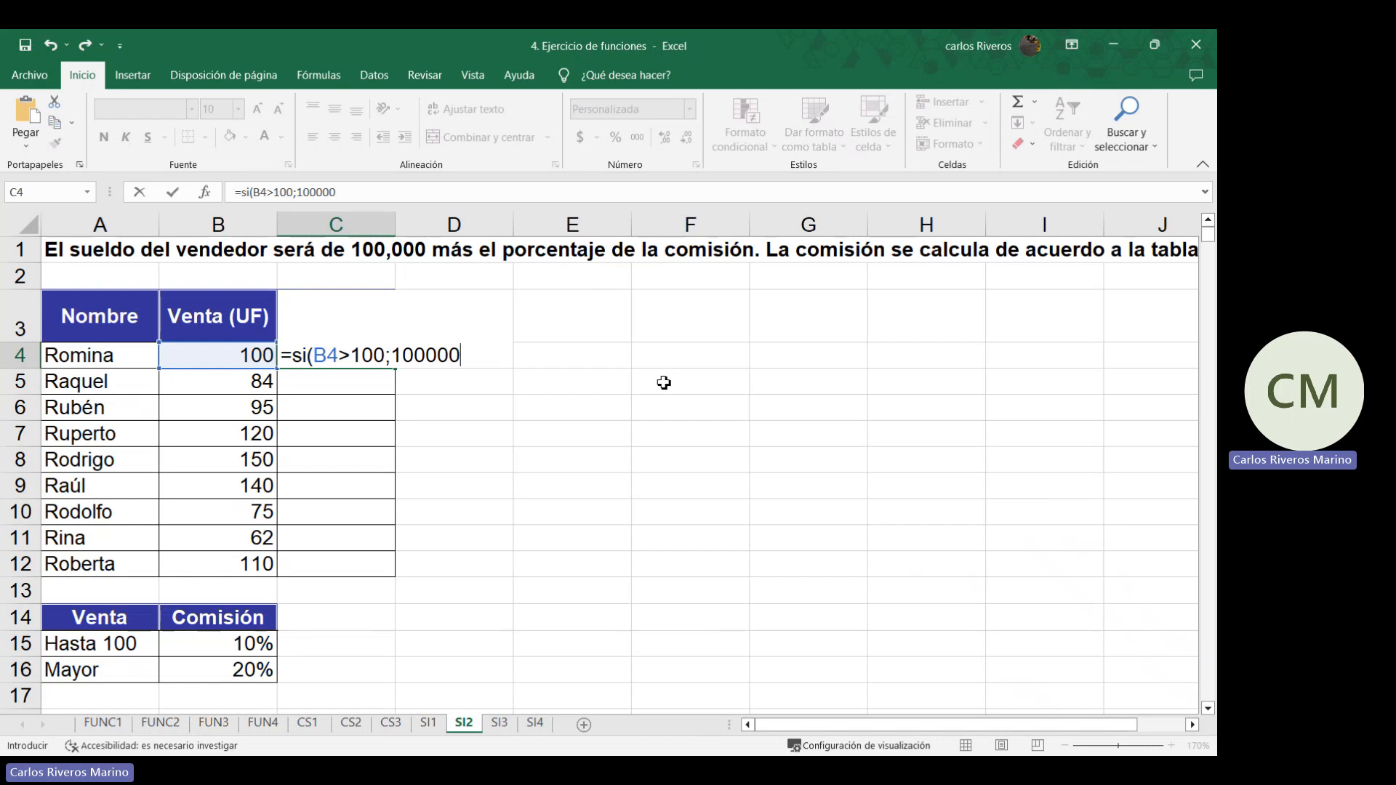
type("+")
type("100000*")
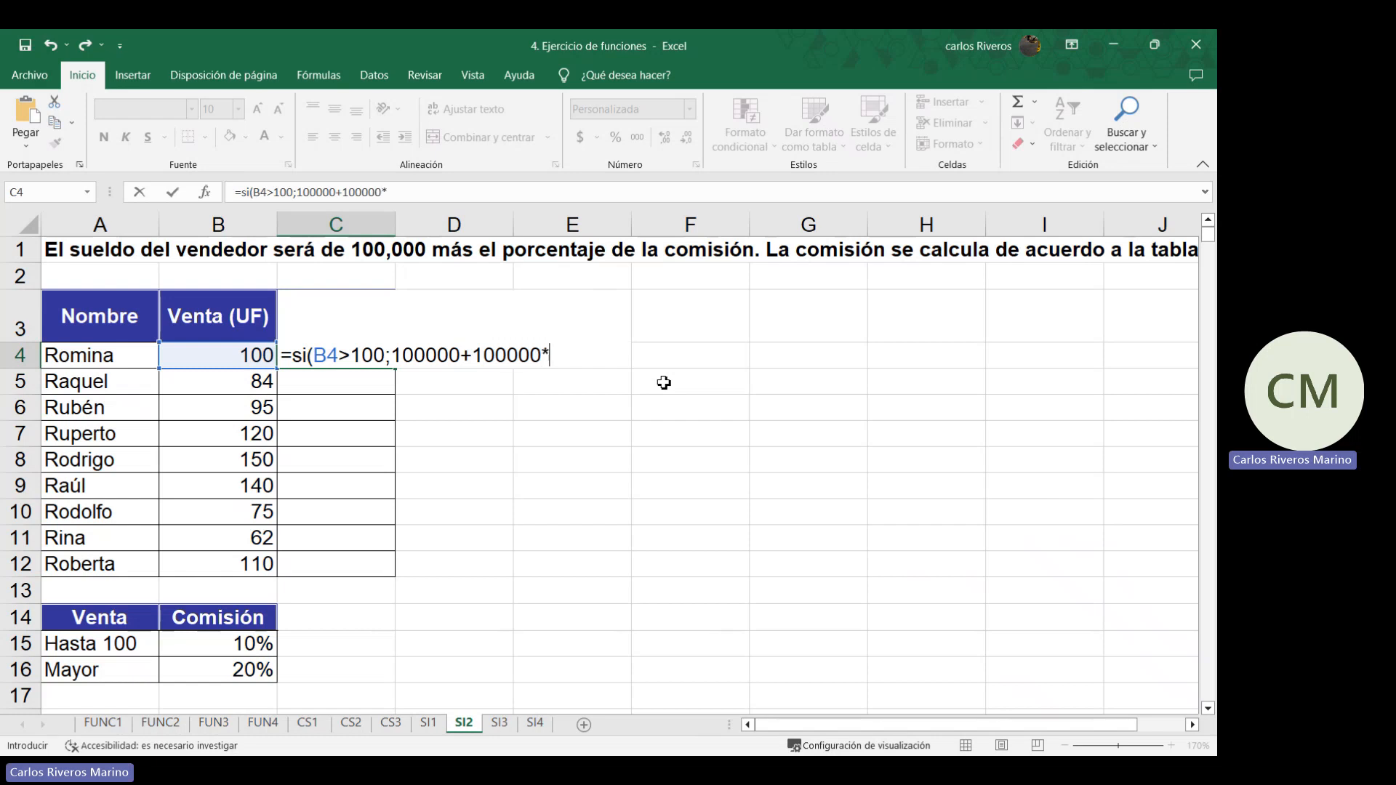
type("20%;")
Complete the C4 formula with the otherwise case 100000+100000*10%) and enter it
type("100000")
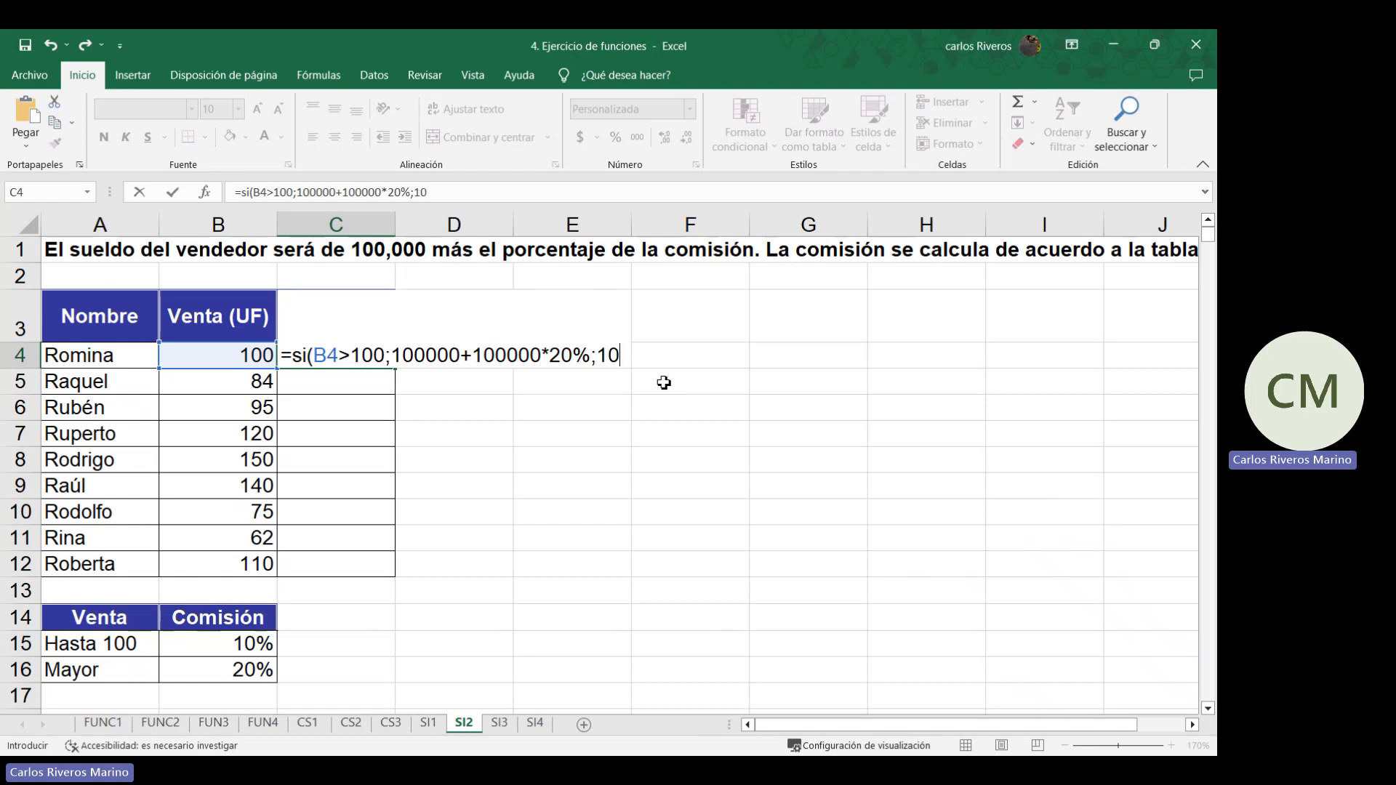
type("+10000")
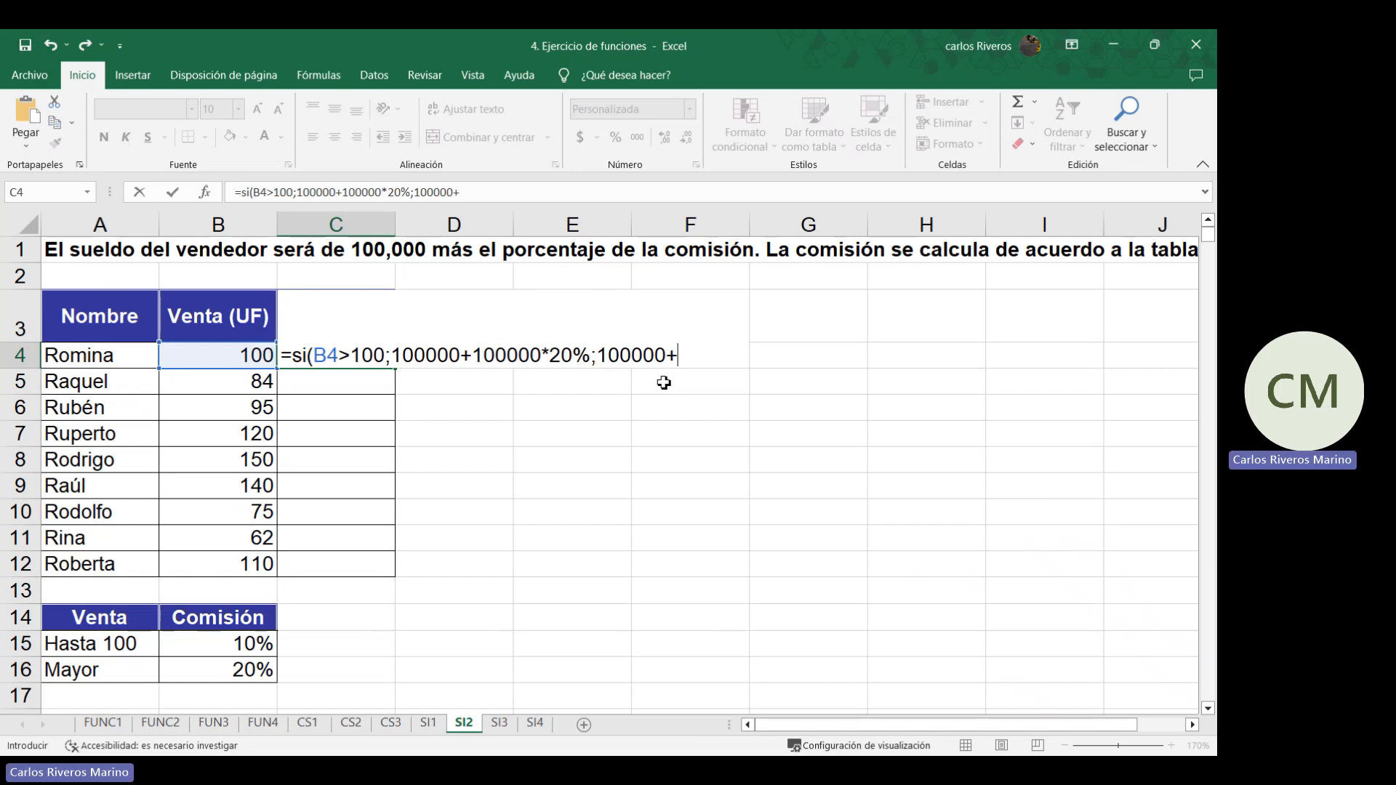
type("0*10")
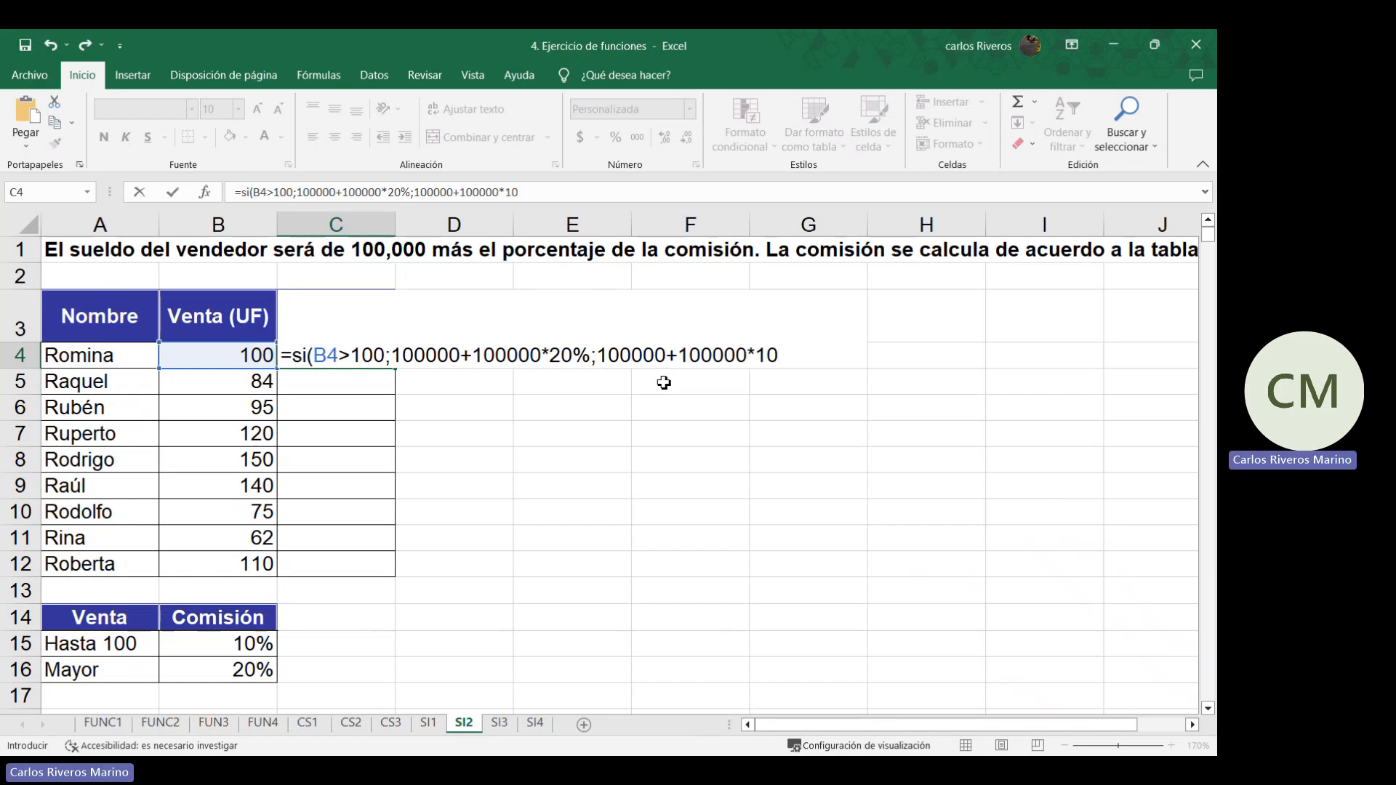
type("%)")
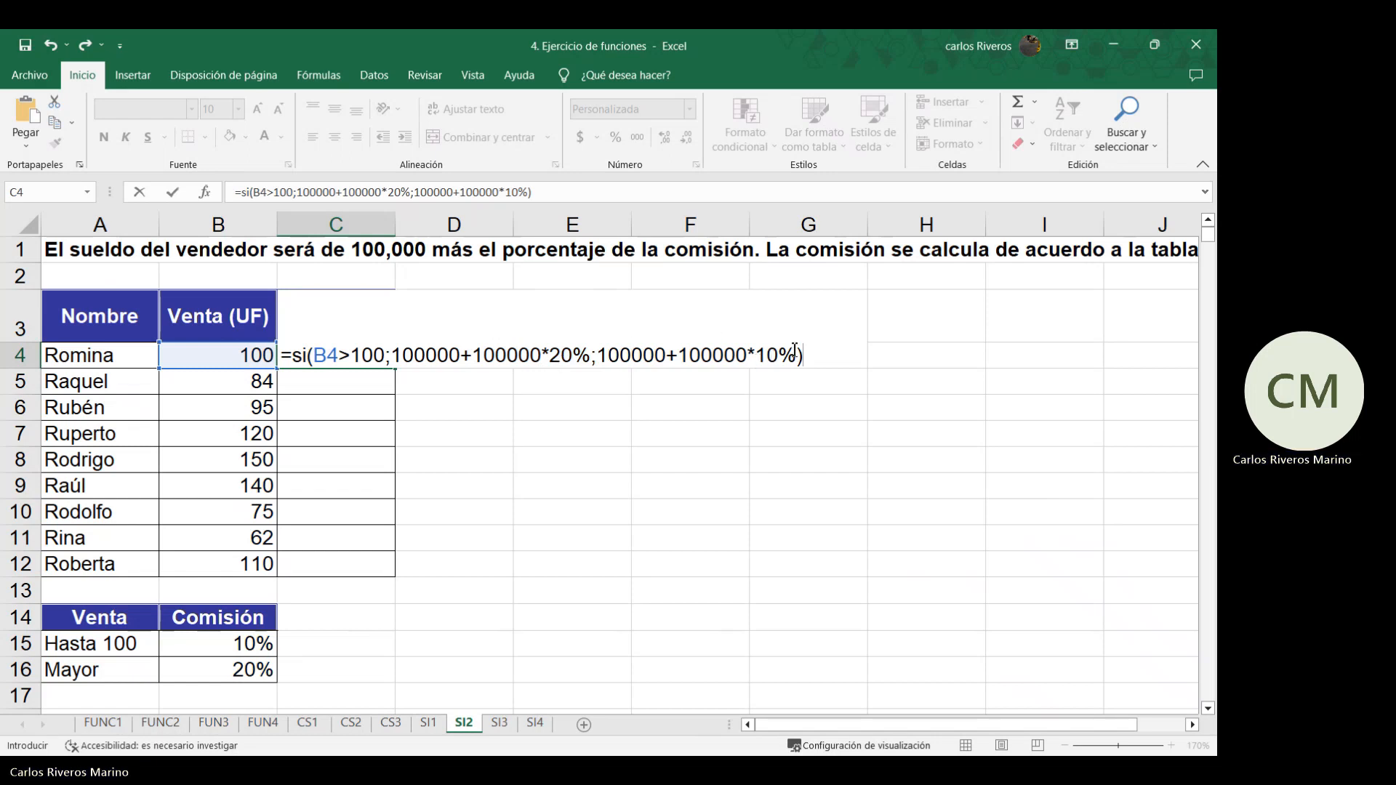
key("Return")
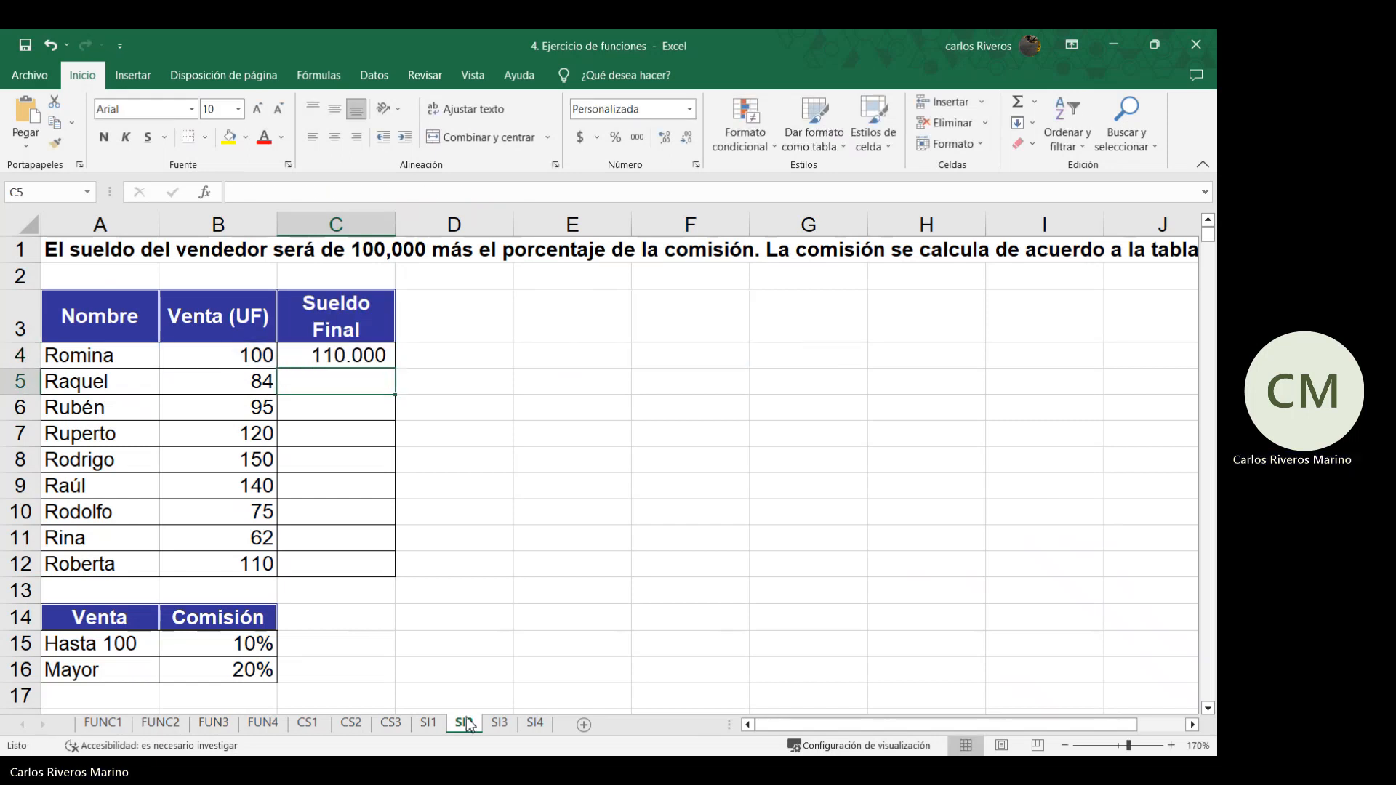
On the SI3 sheet, enter =si(B2>=70%;"Muy bien";"Dediquese a otra cosa") in C2 as the first person's result
left_click(500, 723)
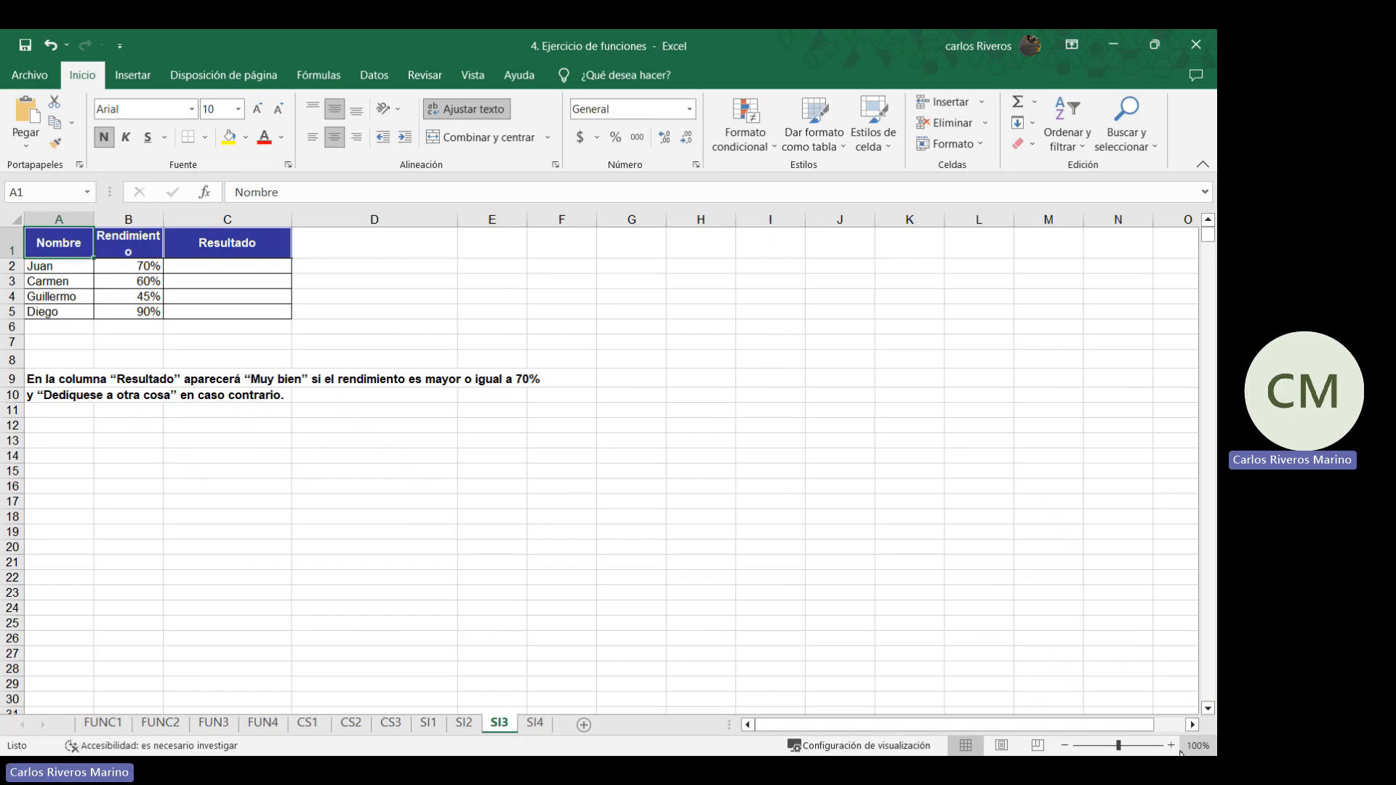
left_click(1126, 747)
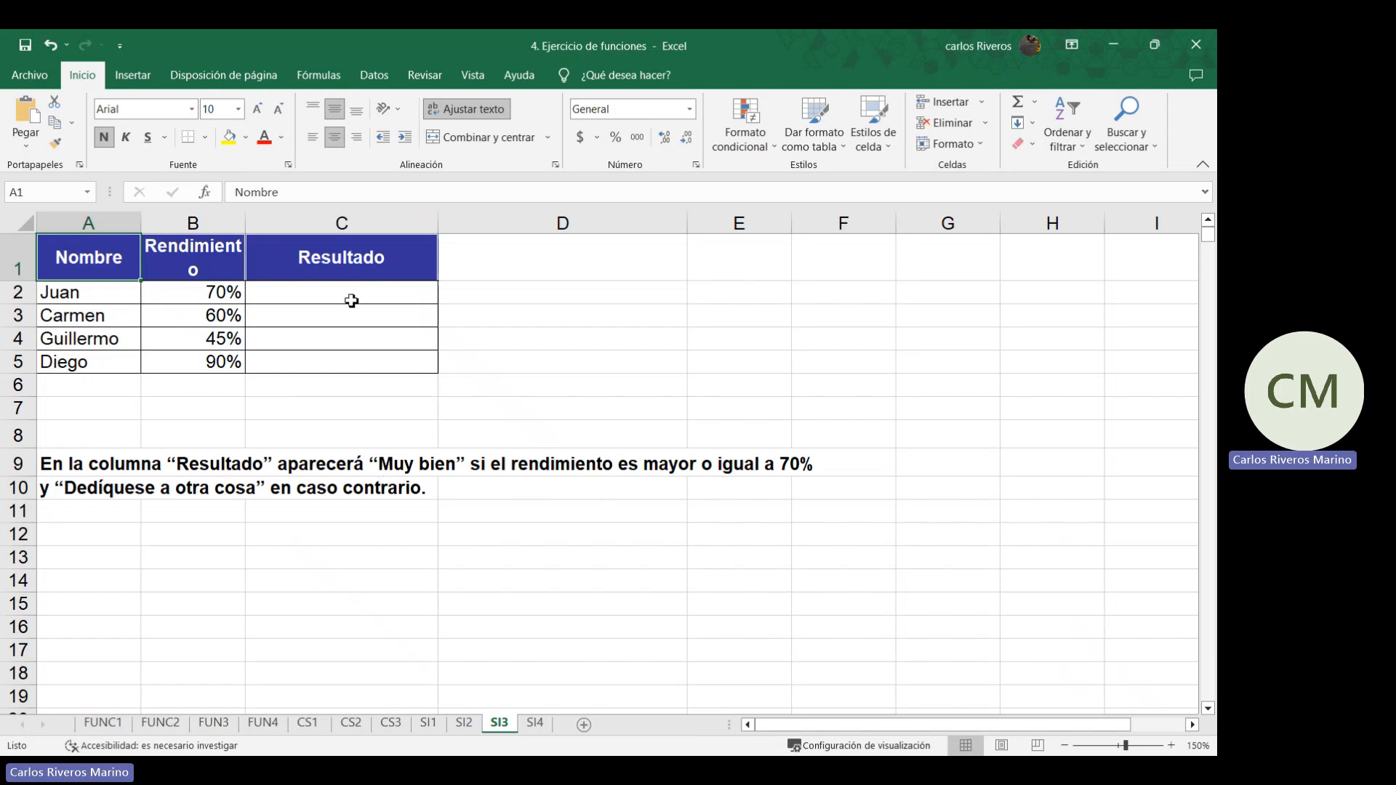
double_click(329, 293)
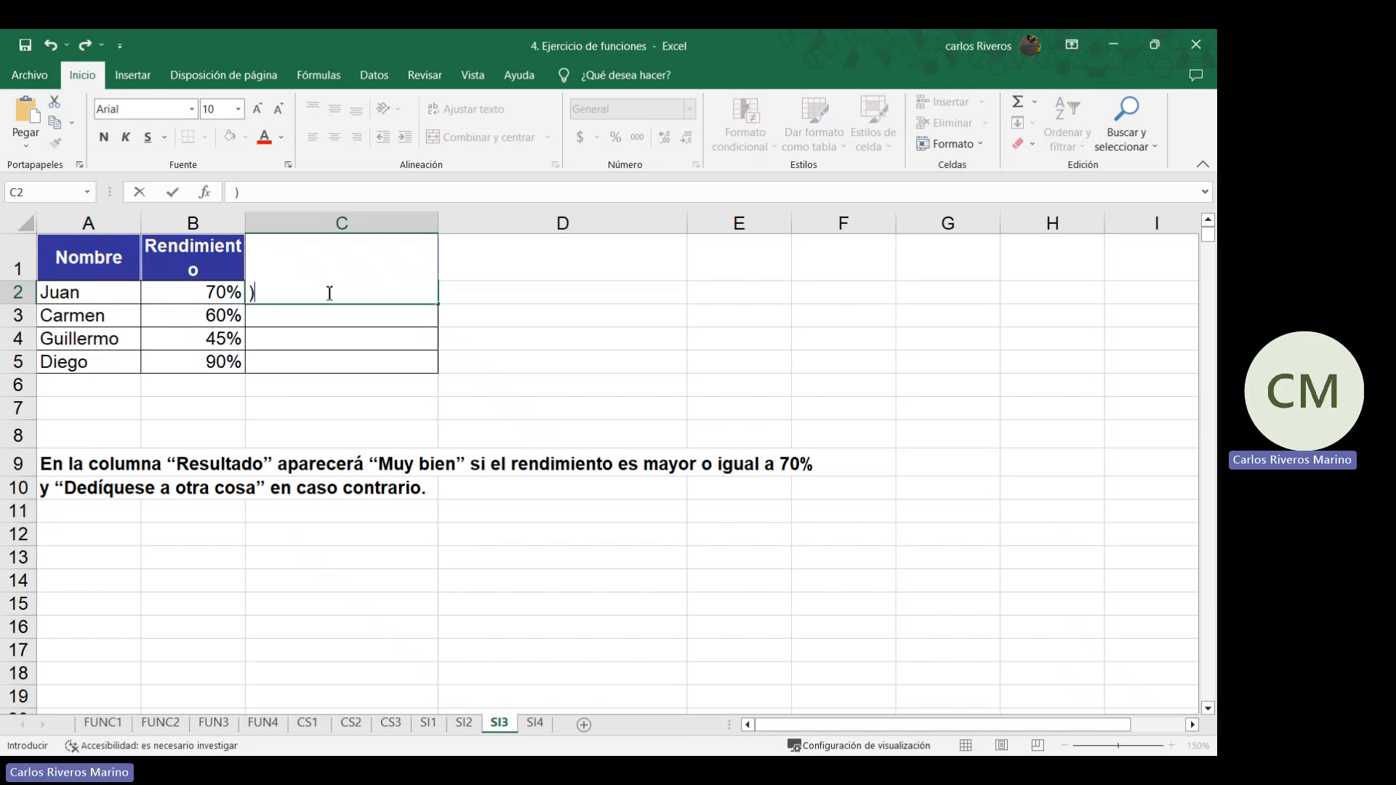
type("=si(")
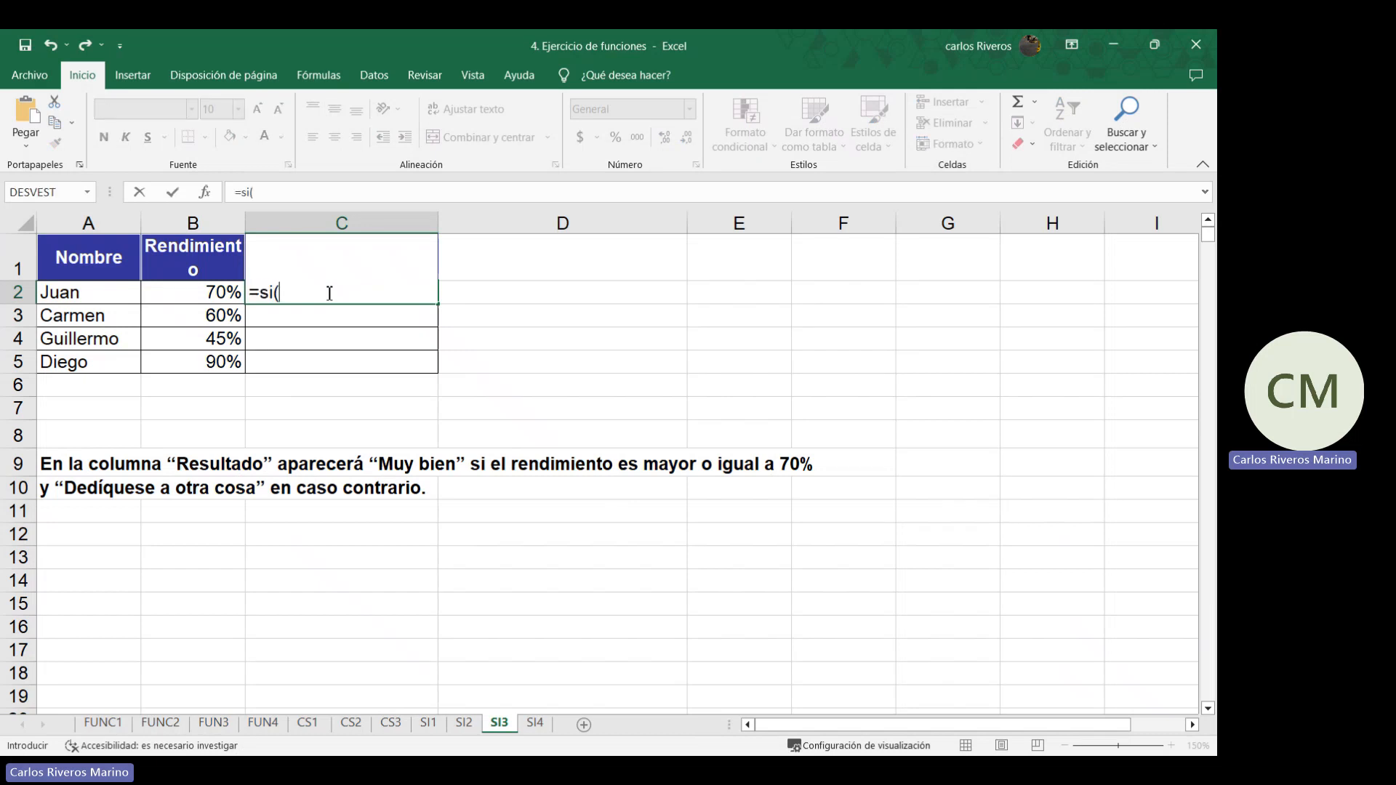
left_click(207, 298)
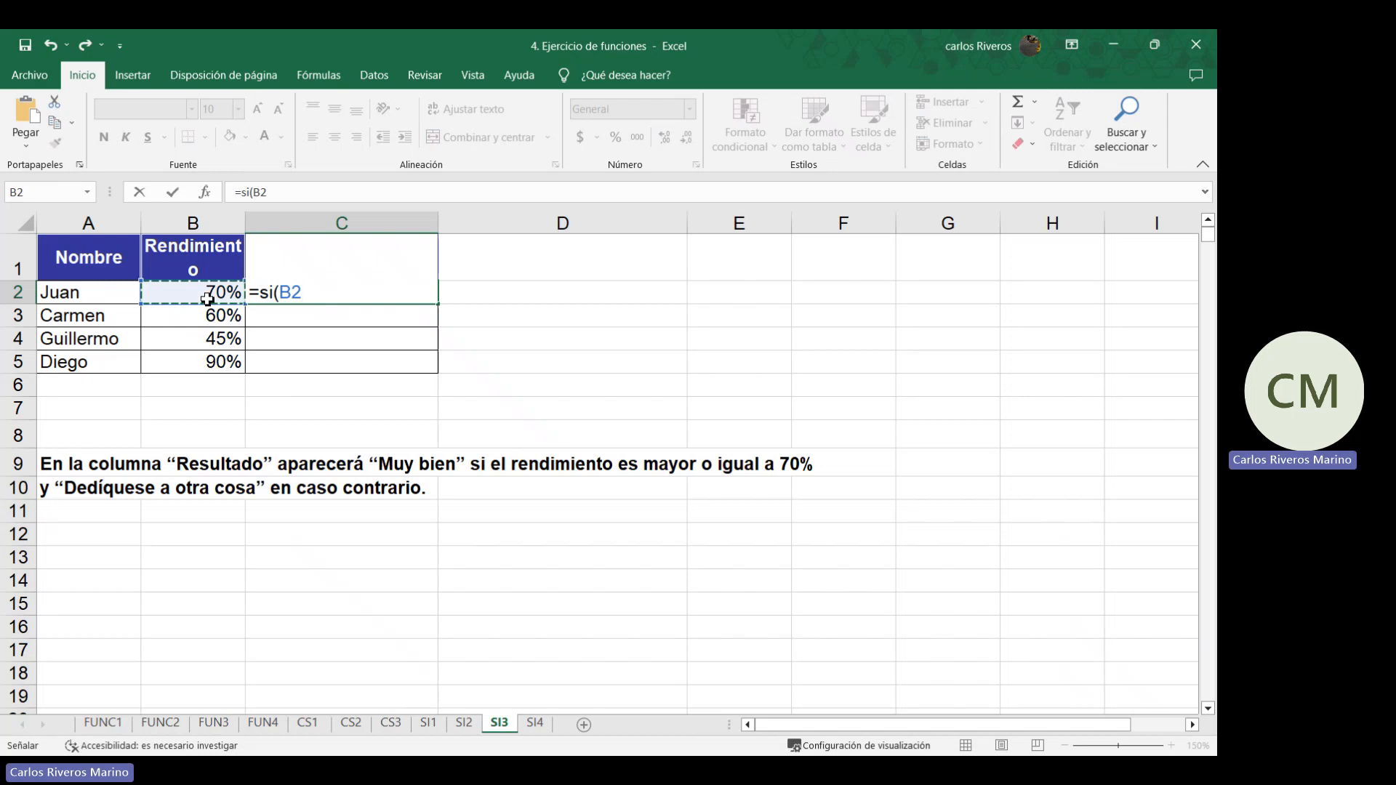
type(">")
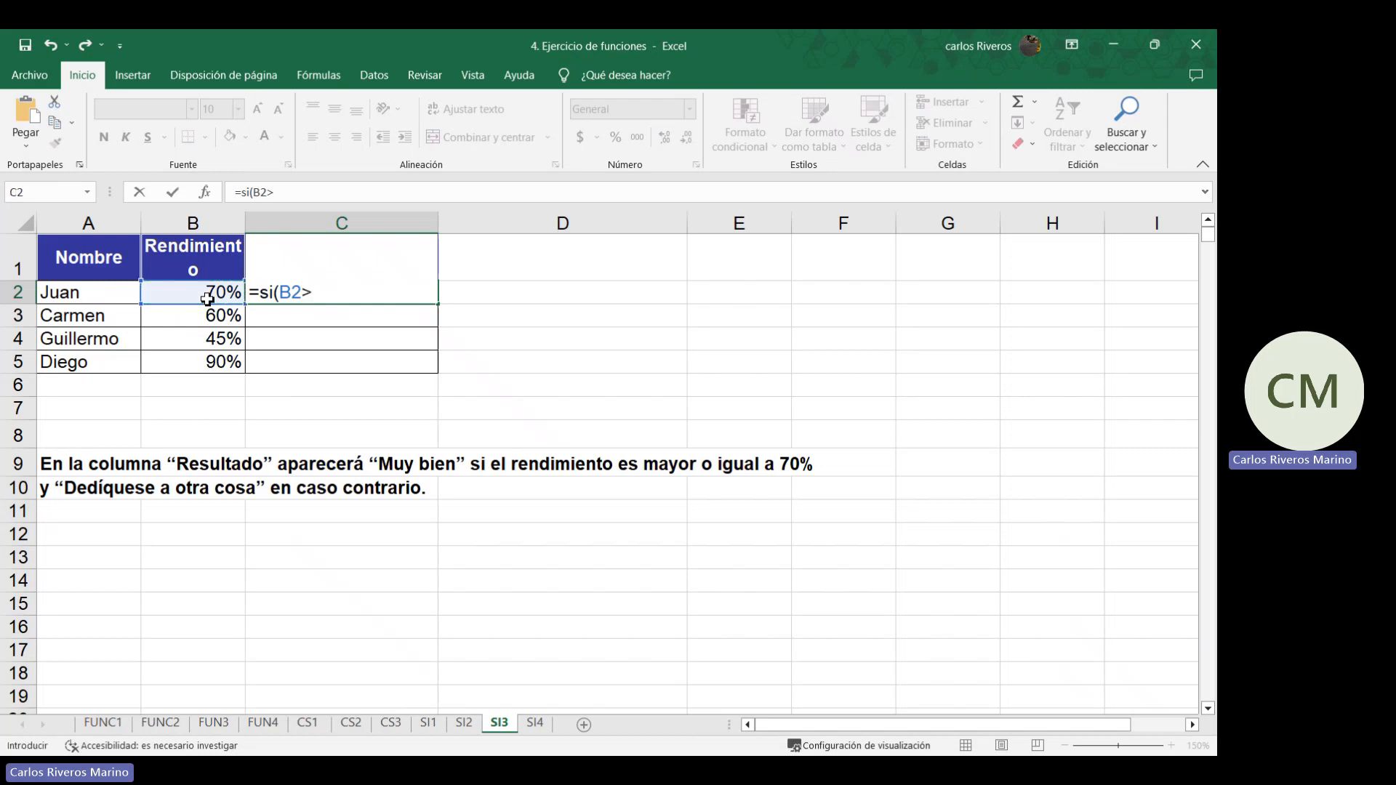
type("=7")
type("0%;\"M")
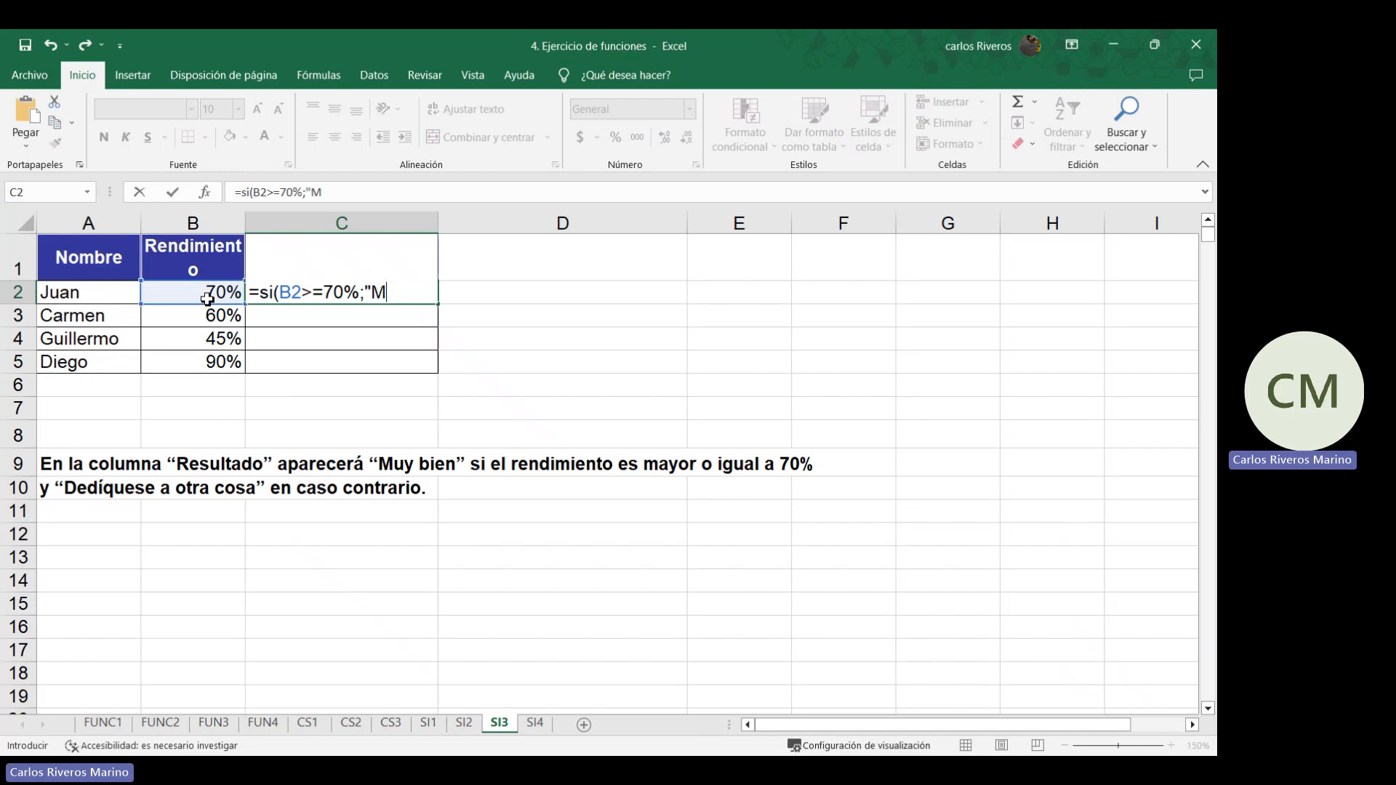
type("uy bien\";")
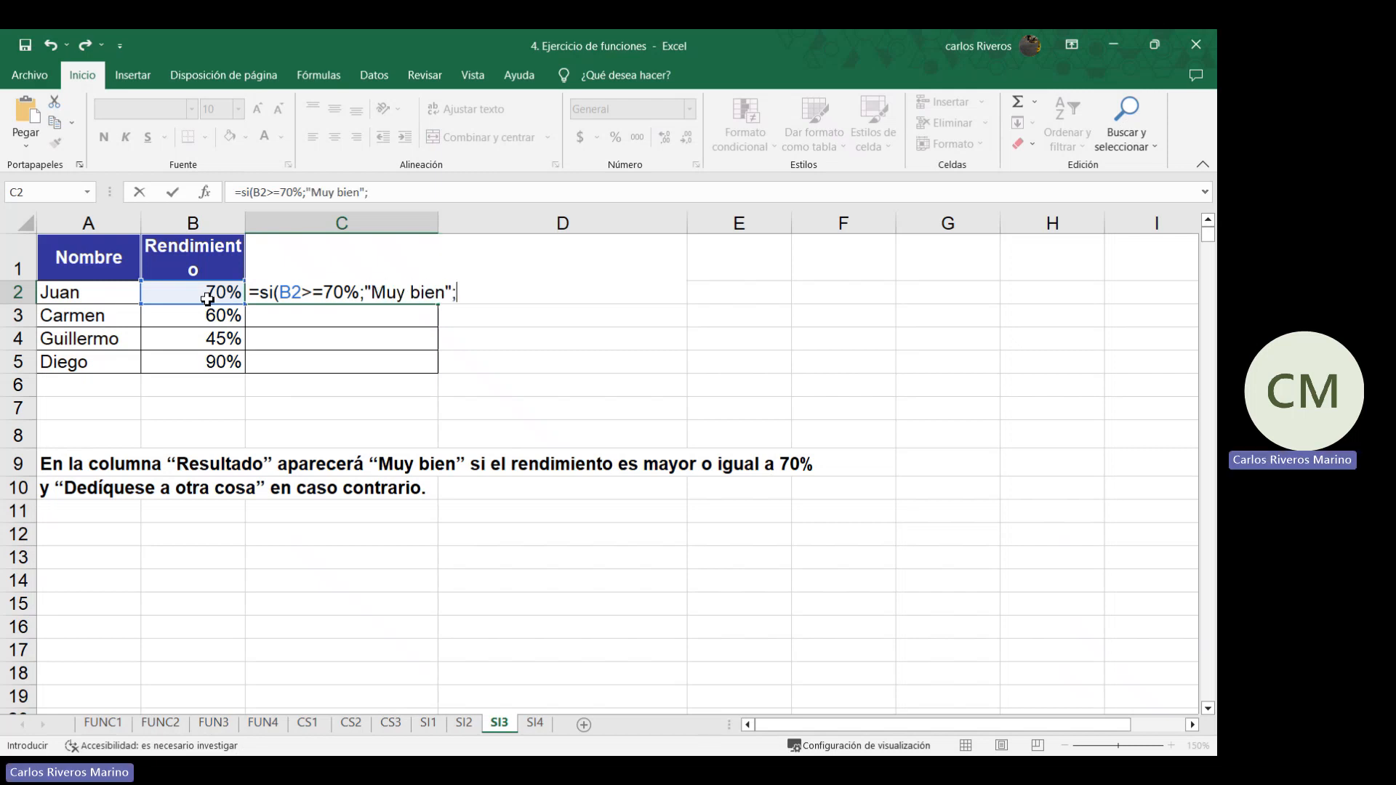
type("\"Dediquese a otra c")
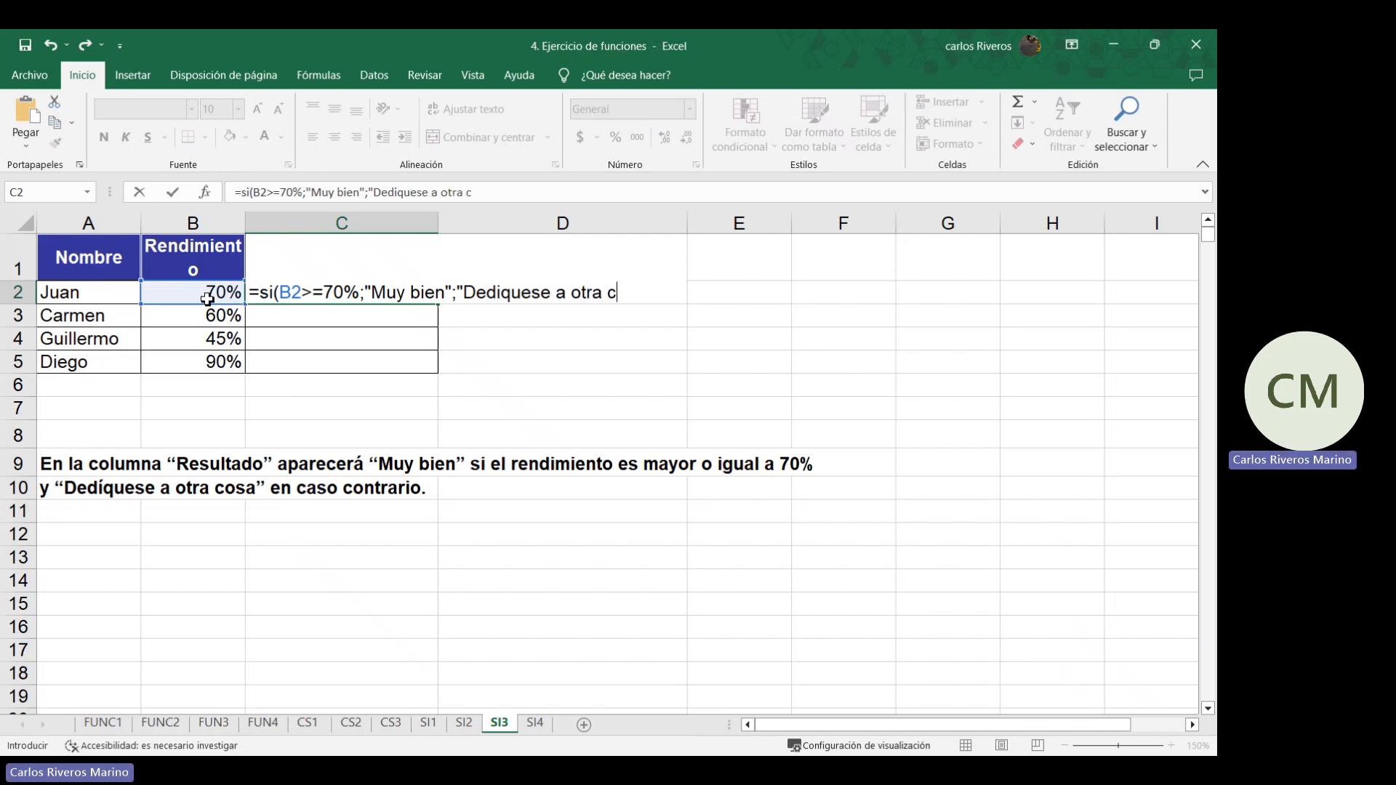
type("osa\")")
key("Return")
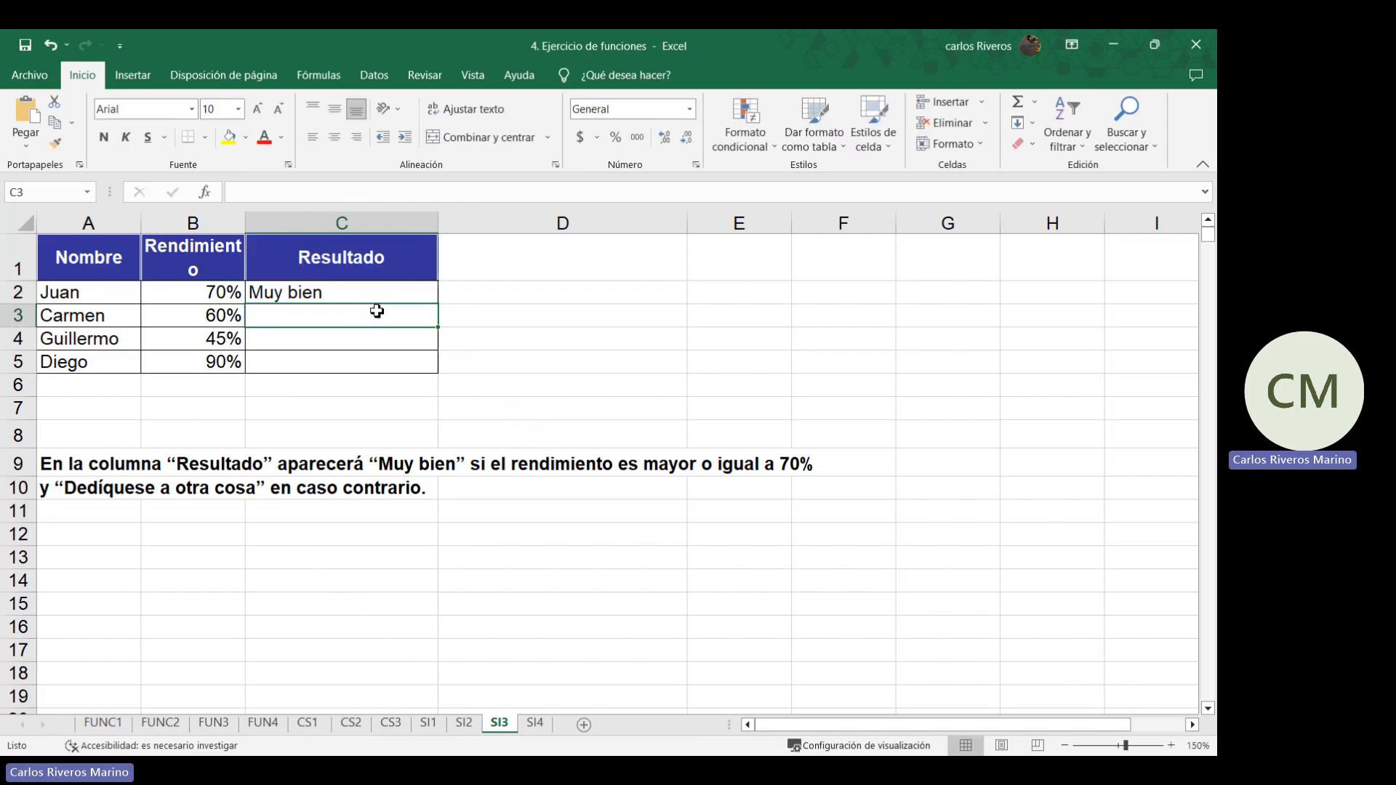
Copy the C2 formula down through C5 and review the formula in C2
left_click(411, 286)
left_click_drag(438, 304, 425, 375)
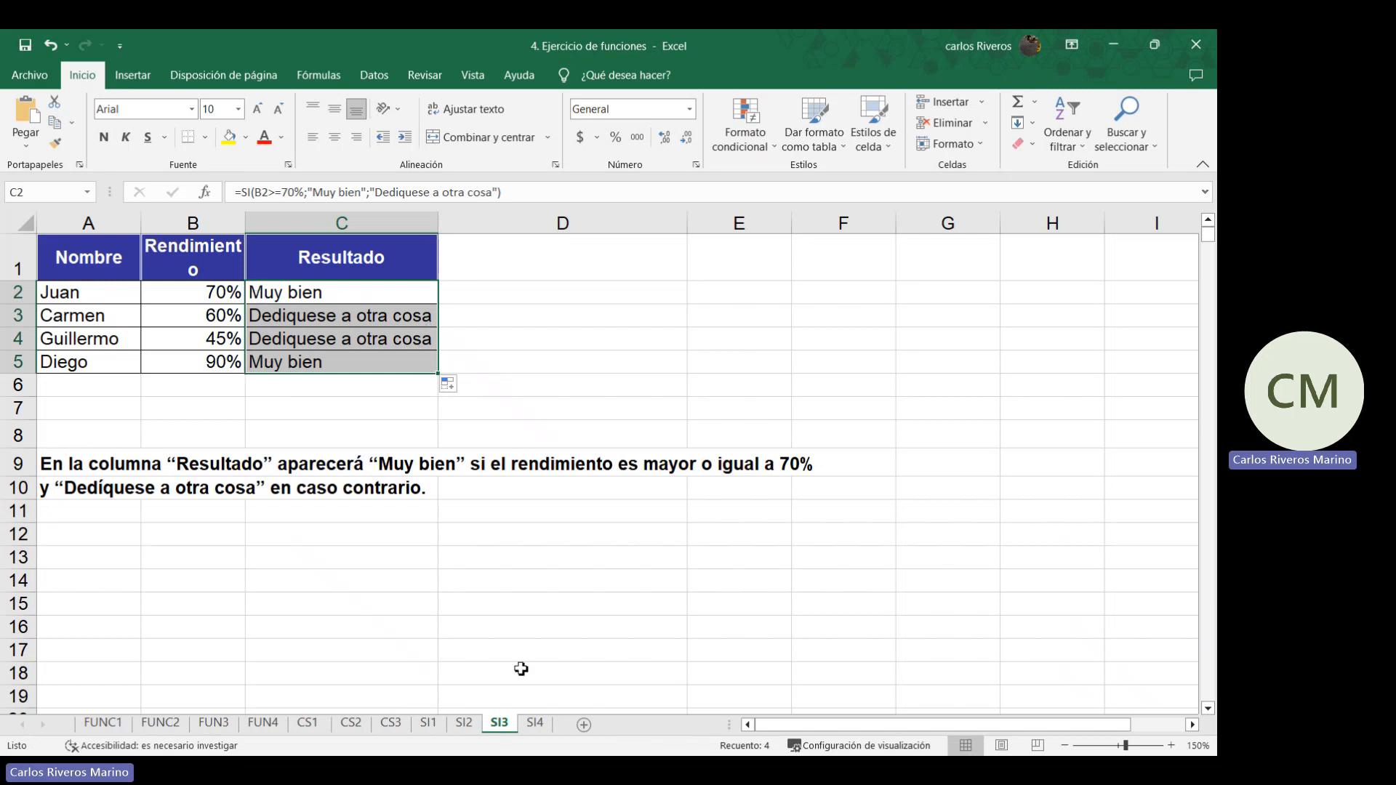
double_click(318, 290)
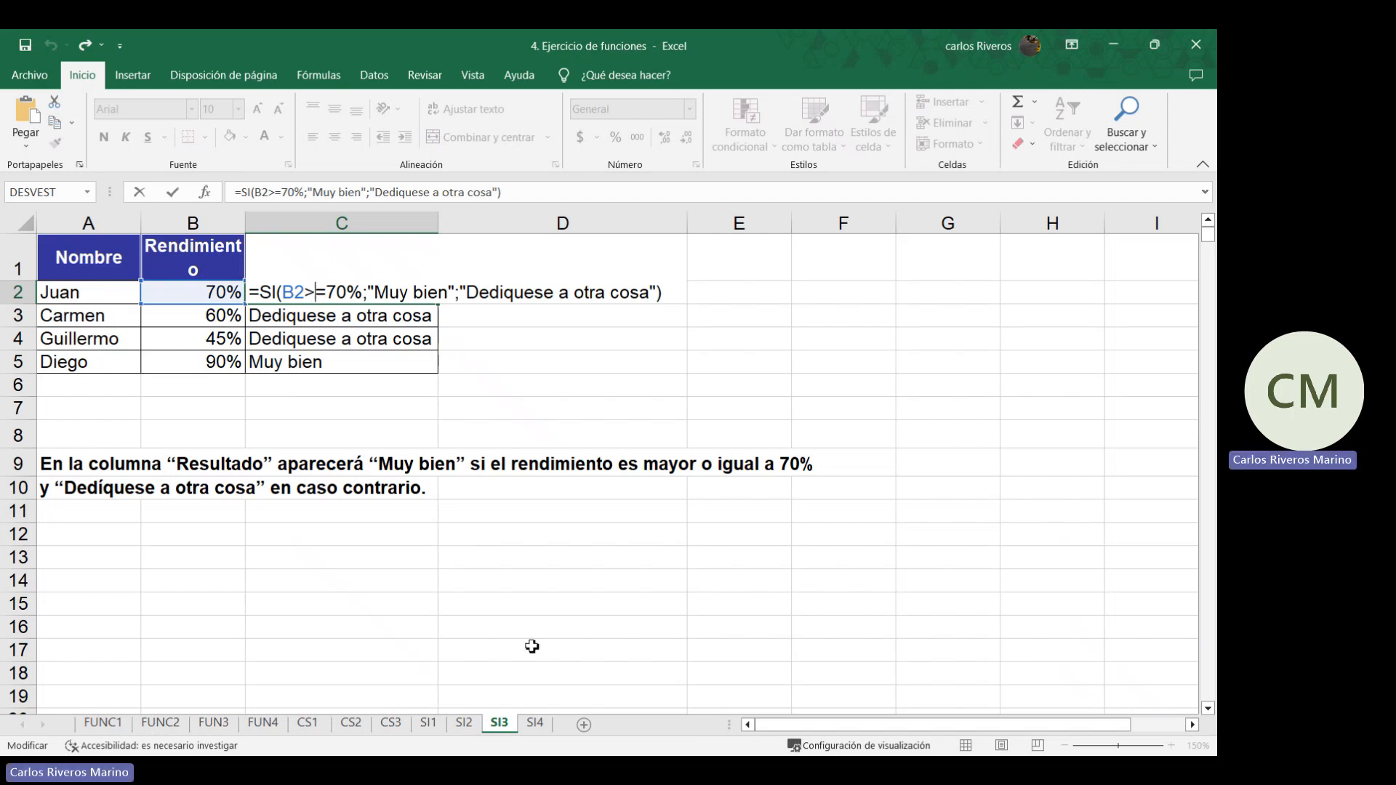
left_click(530, 726)
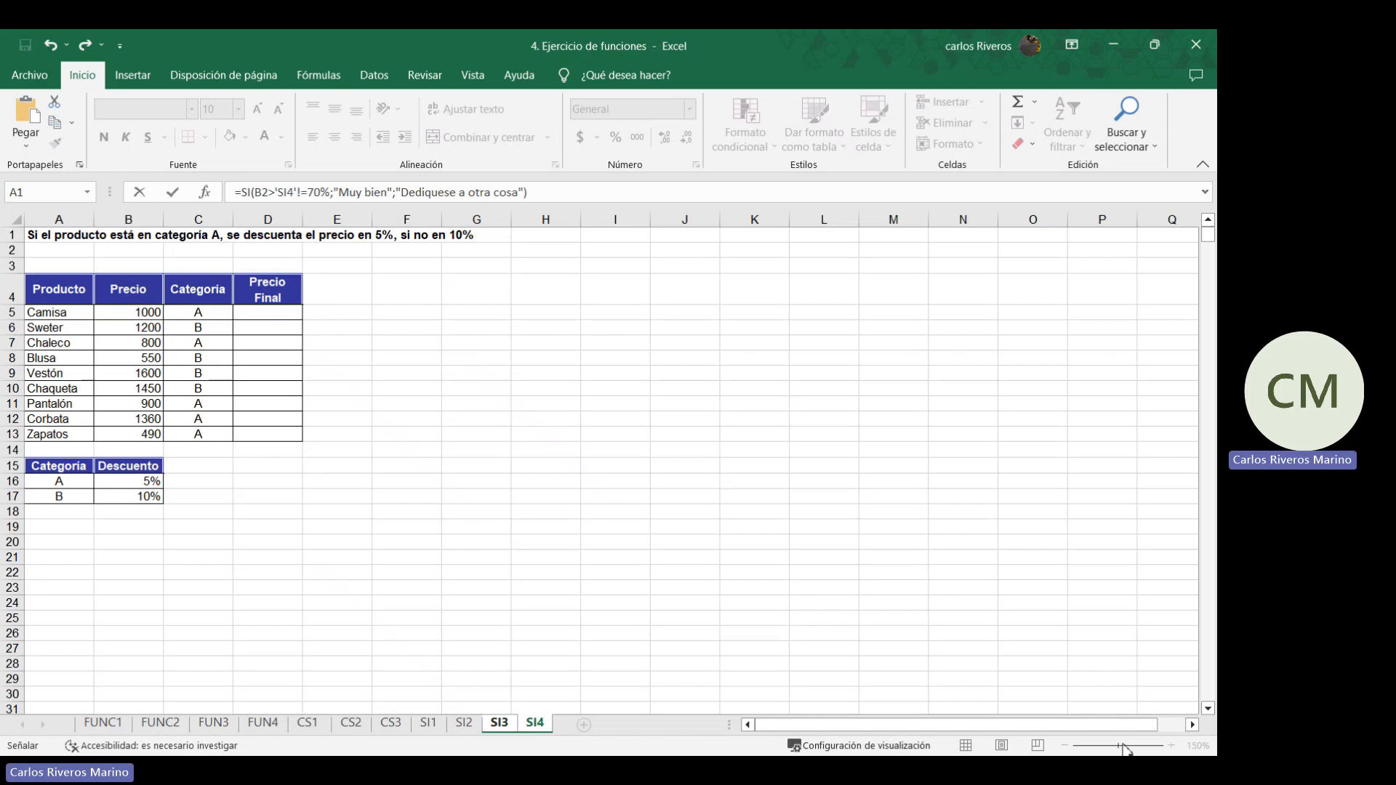
left_click(773, 441)
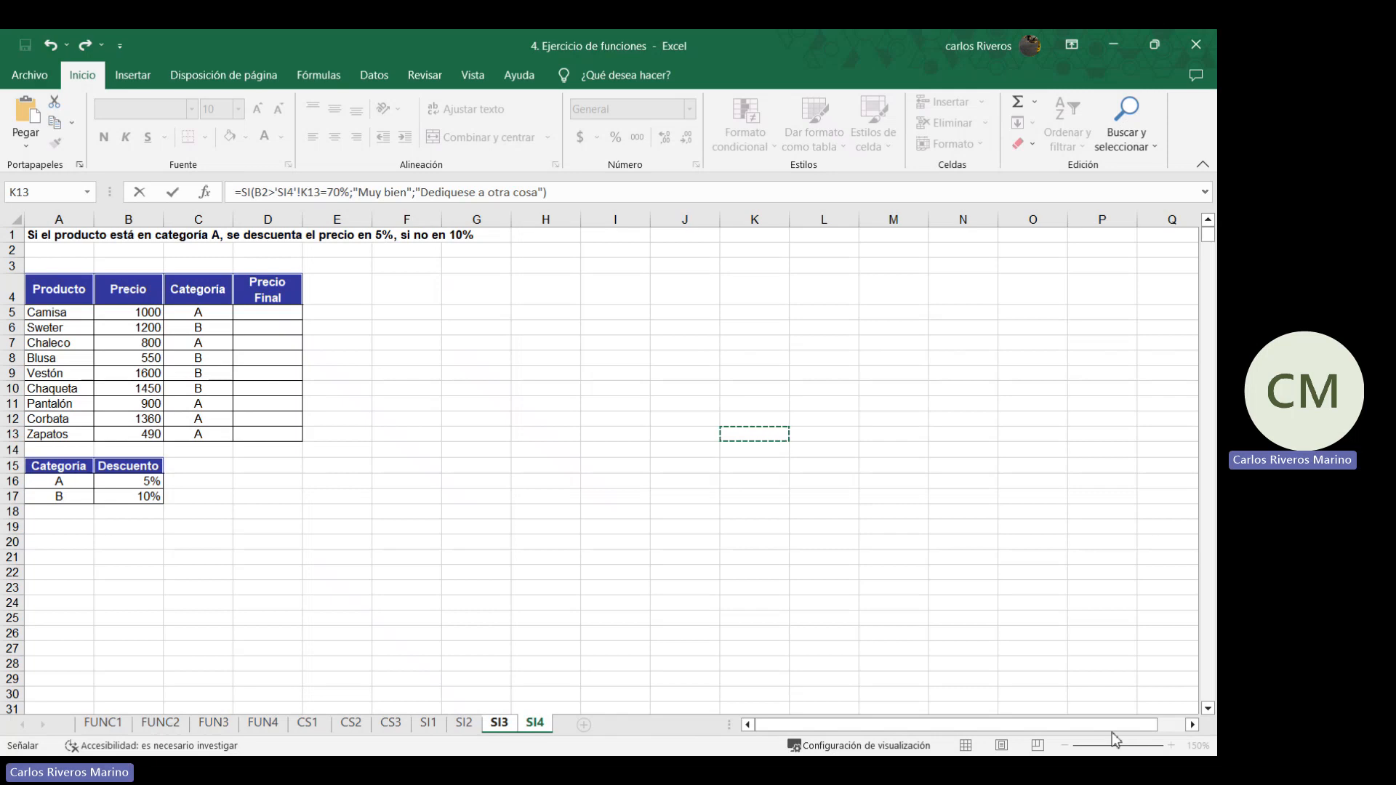
left_click(958, 556)
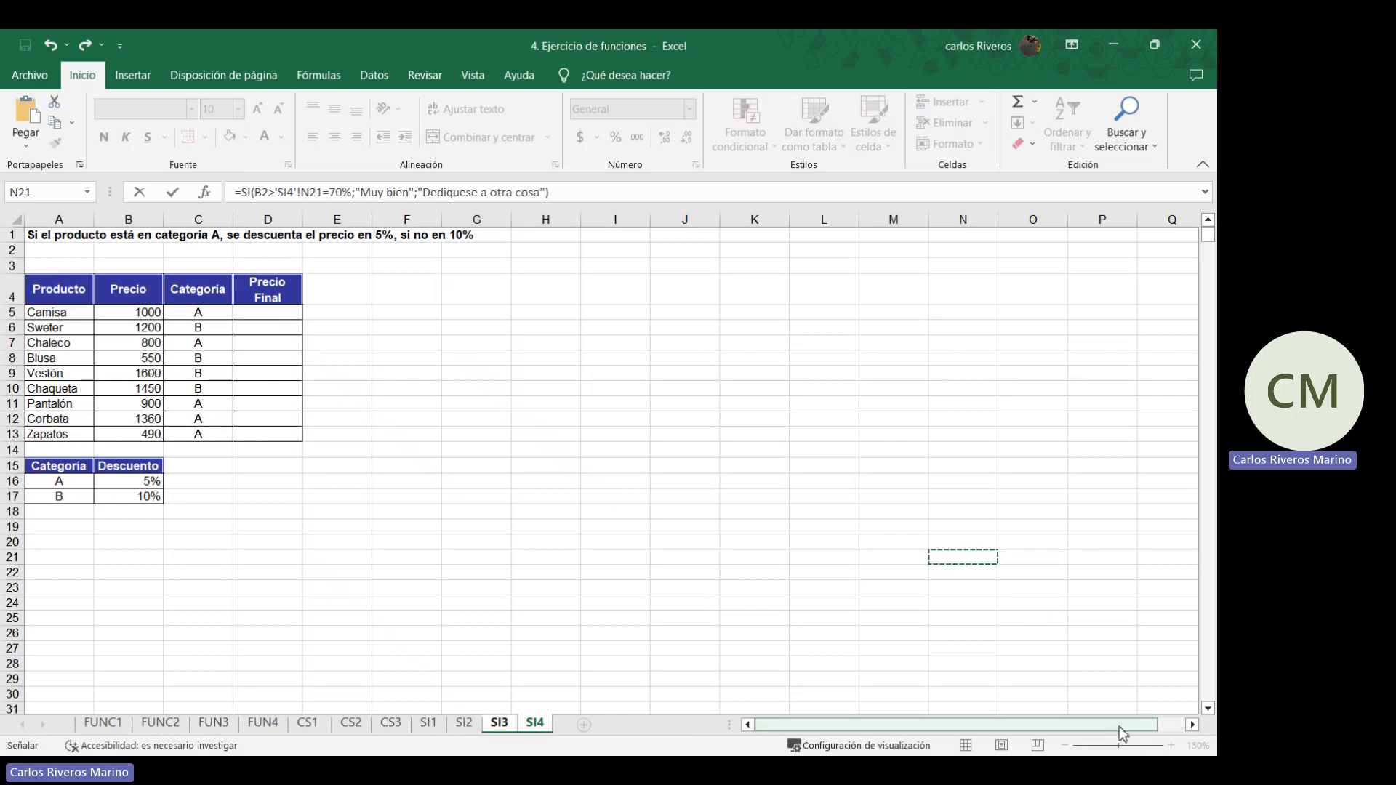
key("Escape")
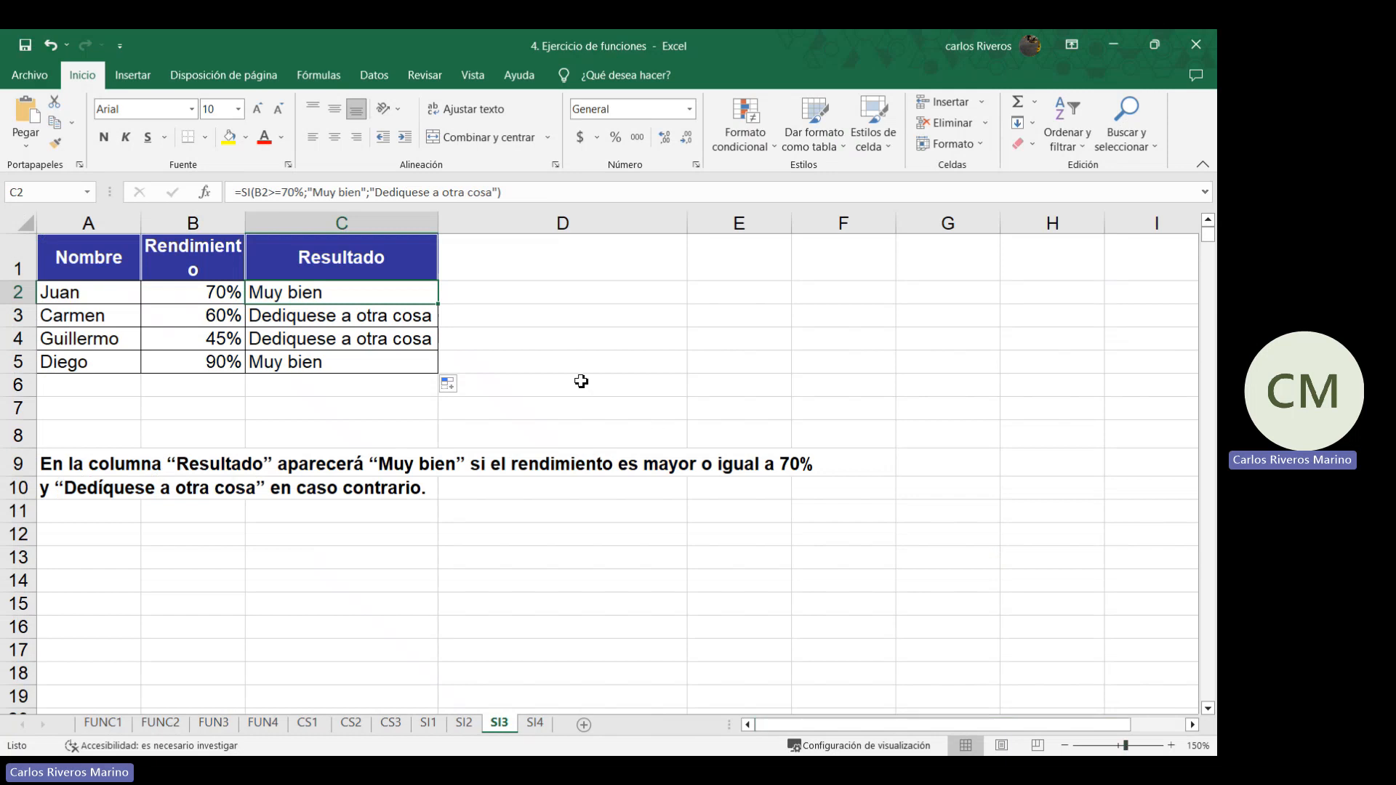
On the SI4 sheet, start the first product's final price formula in D5 with =si(C5="A";
left_click(536, 723)
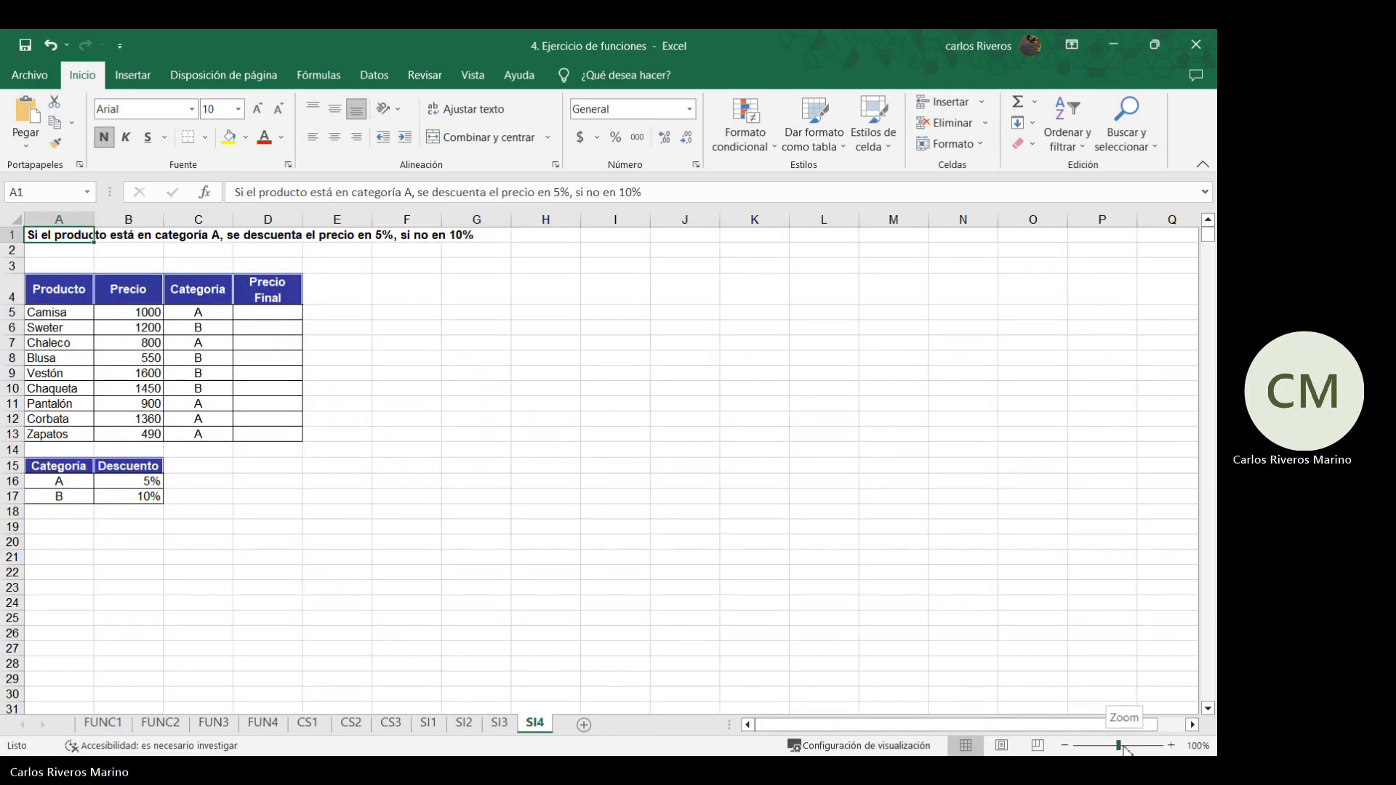
left_click_drag(1118, 746, 1124, 746)
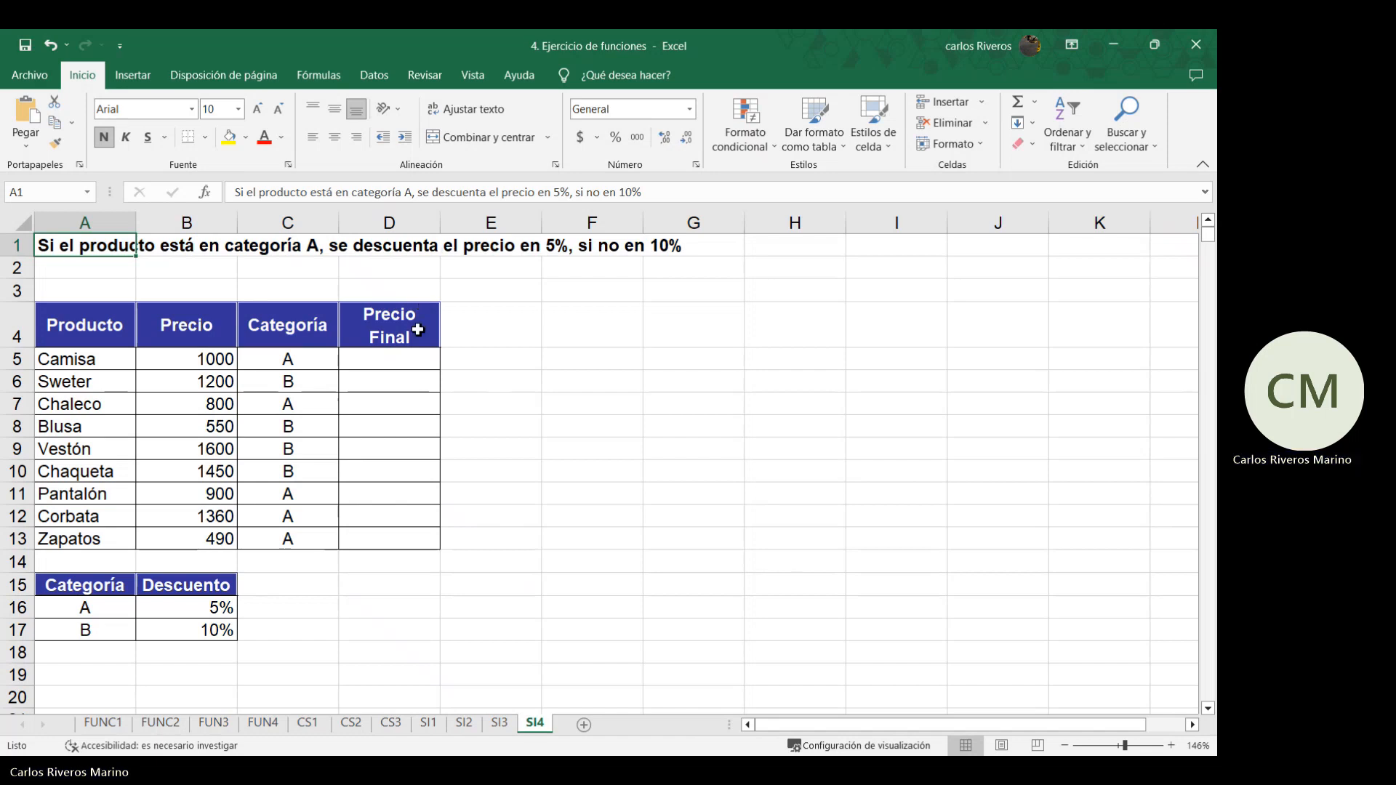
key("ctrl+z")
double_click(408, 362)
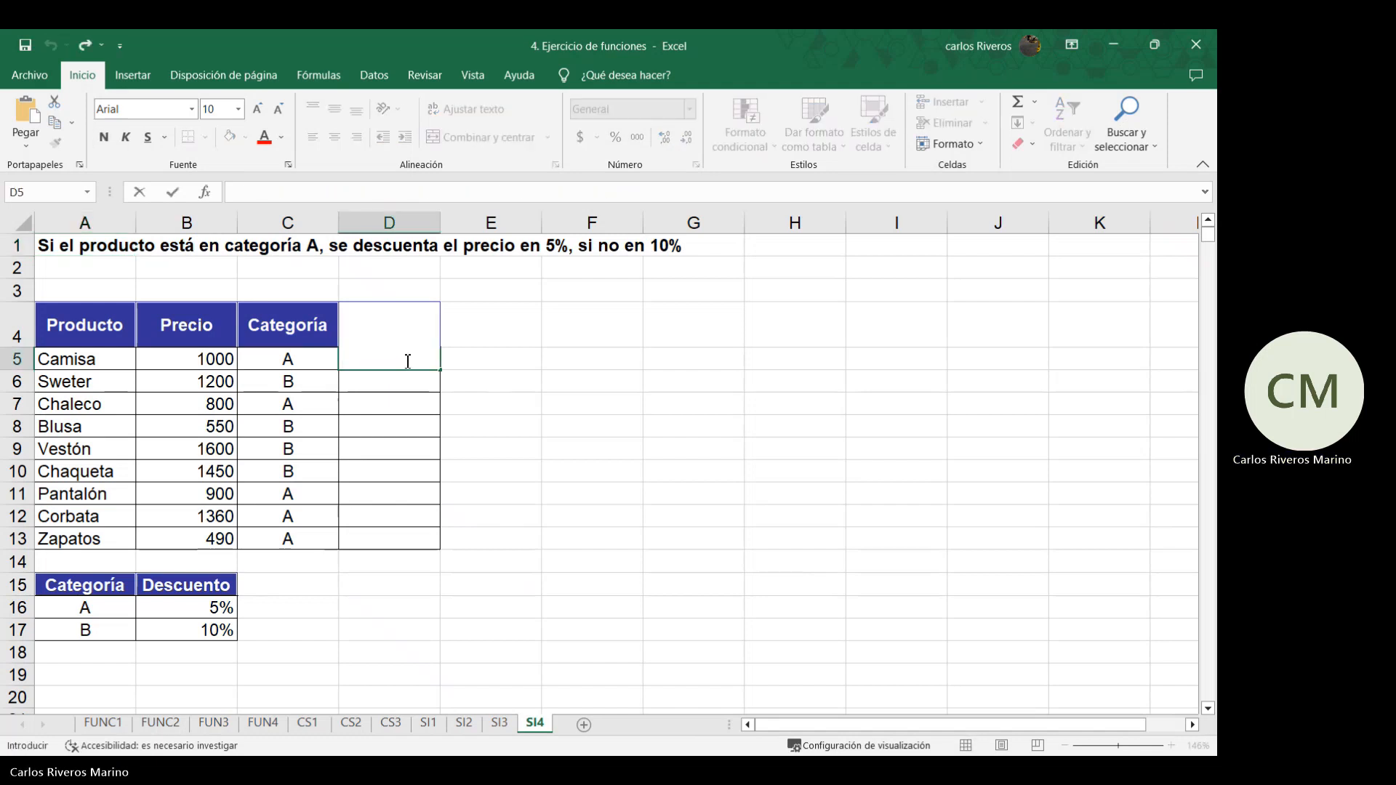
type(")")
key("BackSpace")
type("?")
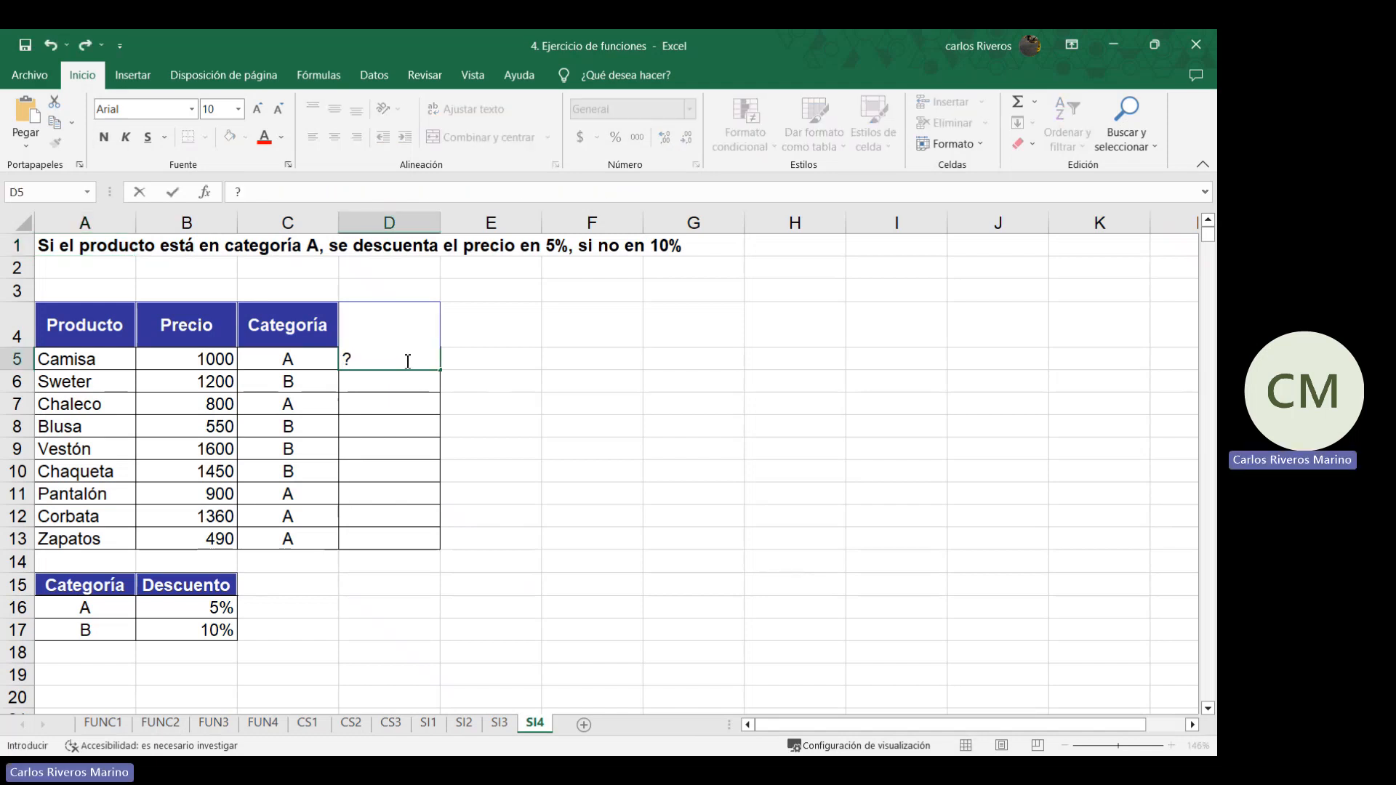
key("BackSpace")
type("=si(")
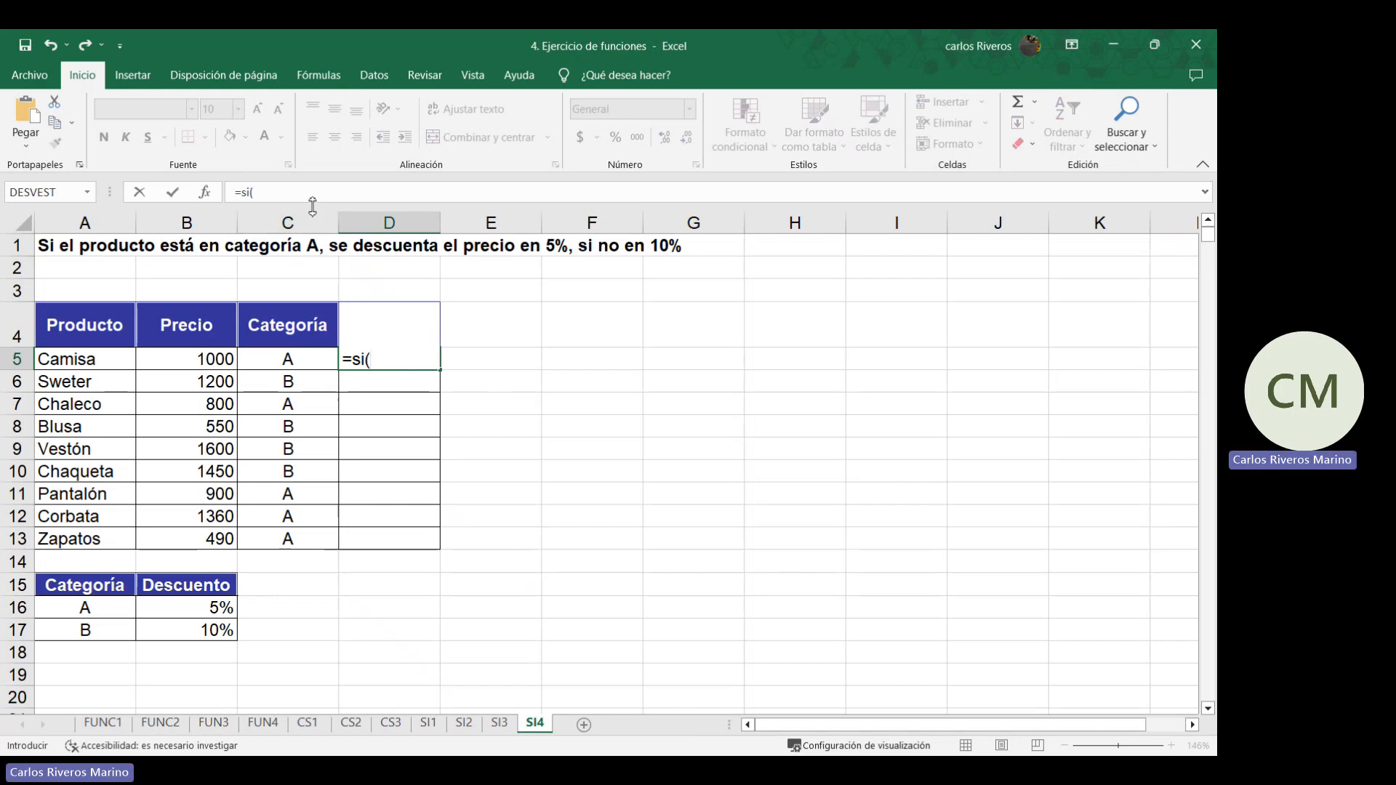
left_click(304, 362)
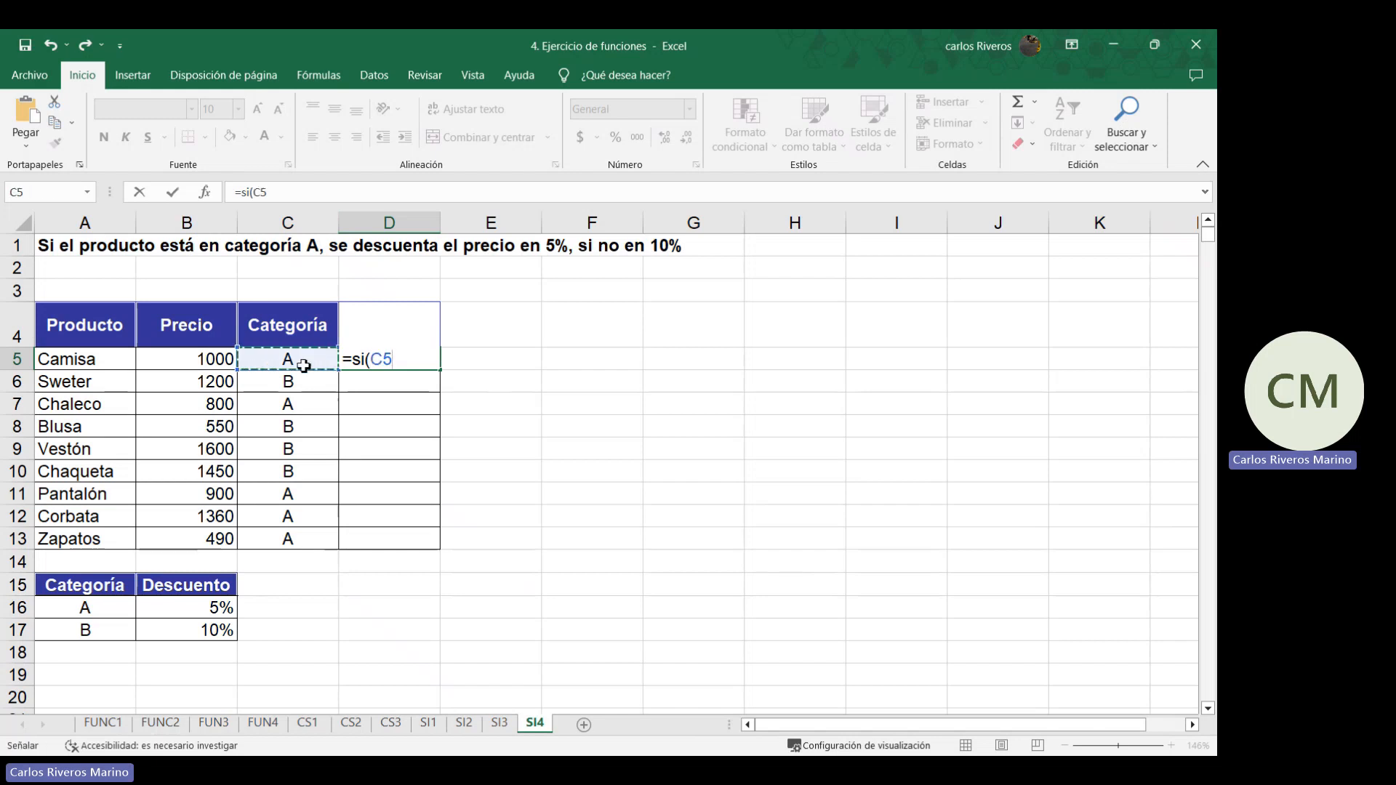
type("=\"A\";")
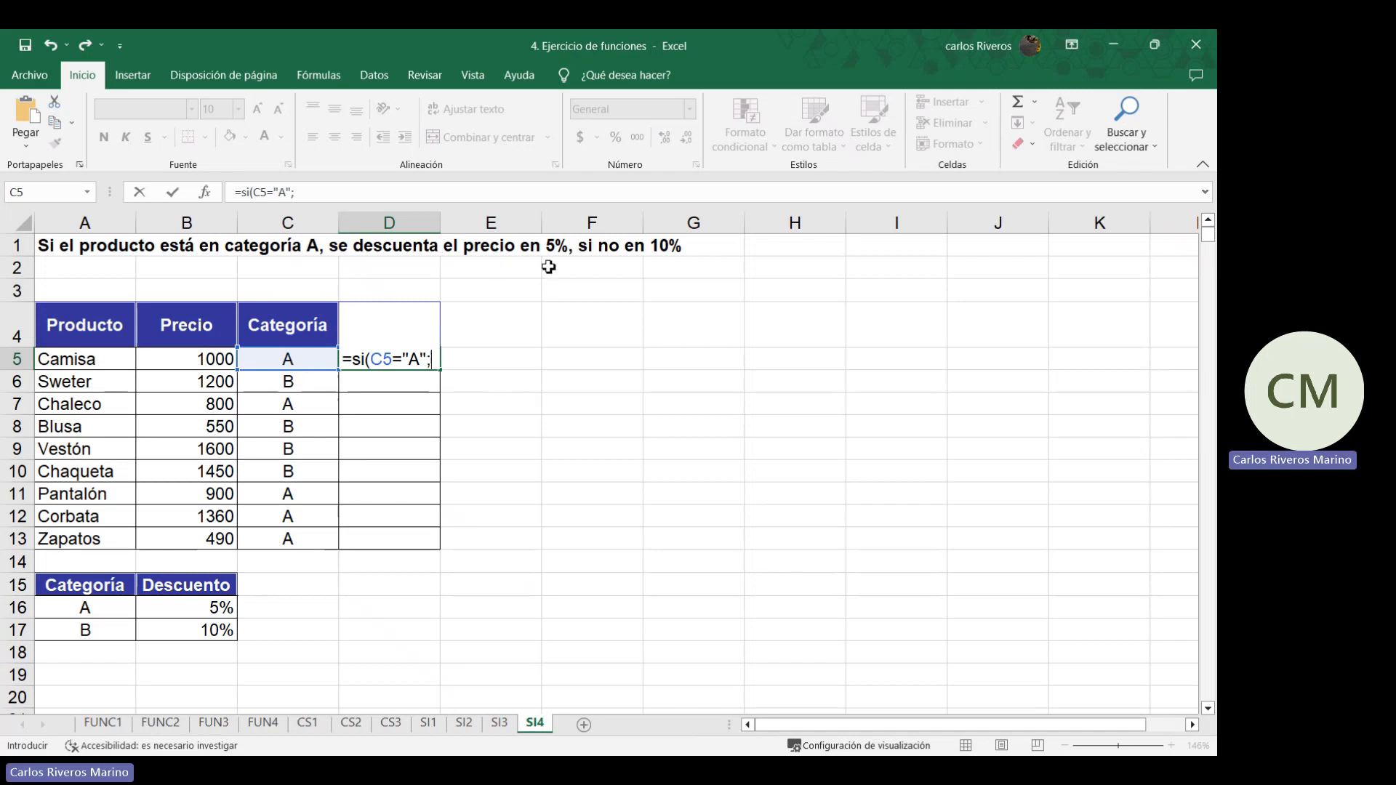
Add the category A case 1000-1000*$B$16; to the D5 formula, using an absolute reference to the 5% discount
type("1000")
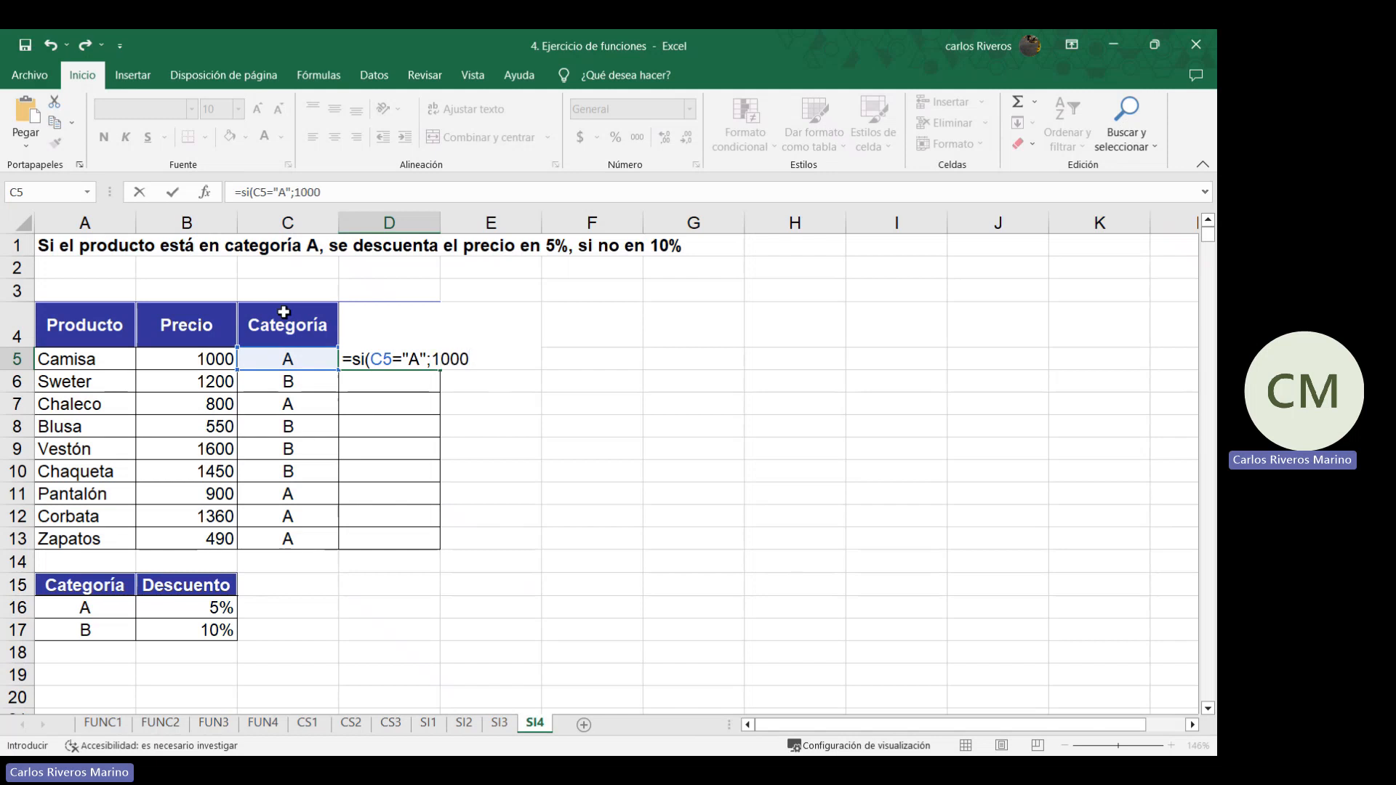
type("-1000*")
left_click(192, 600)
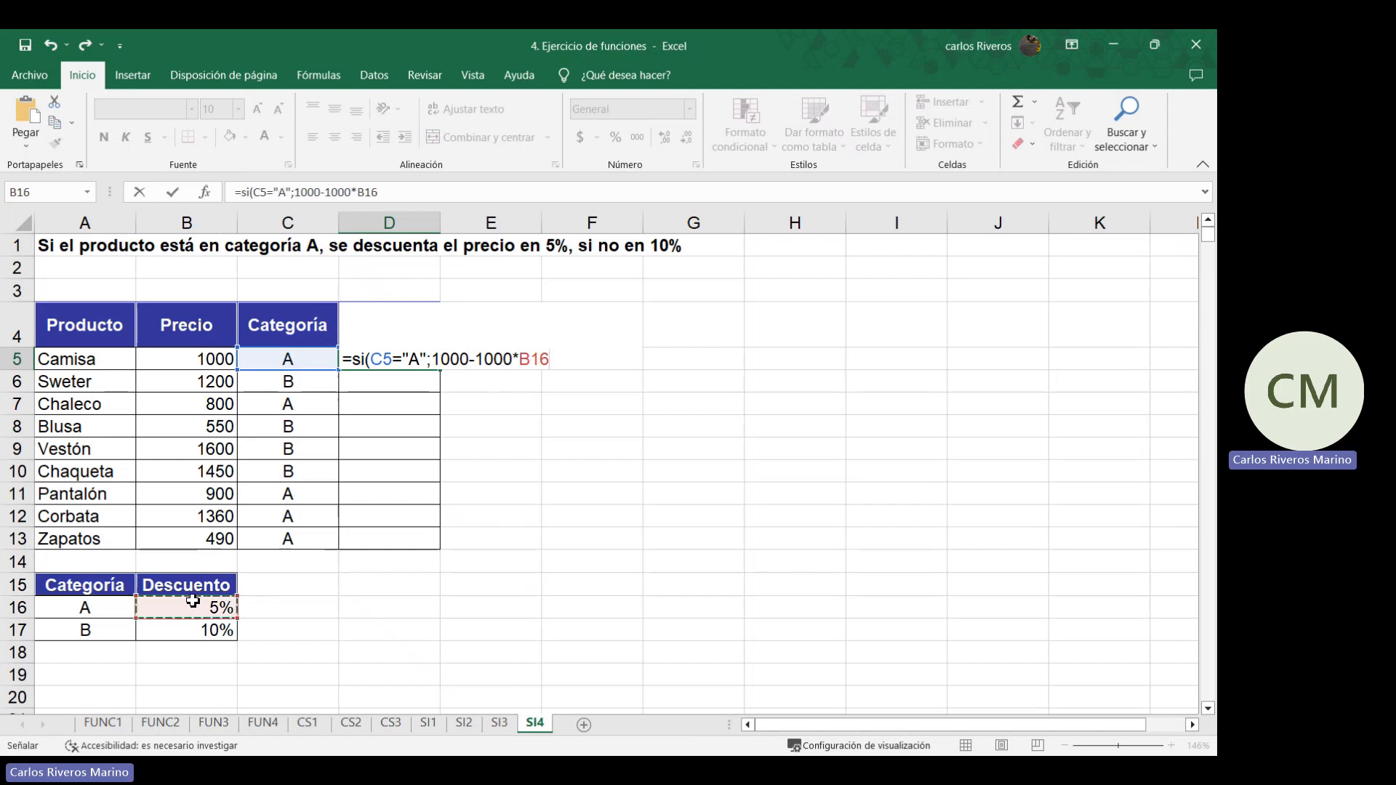
key("F4")
type(";")
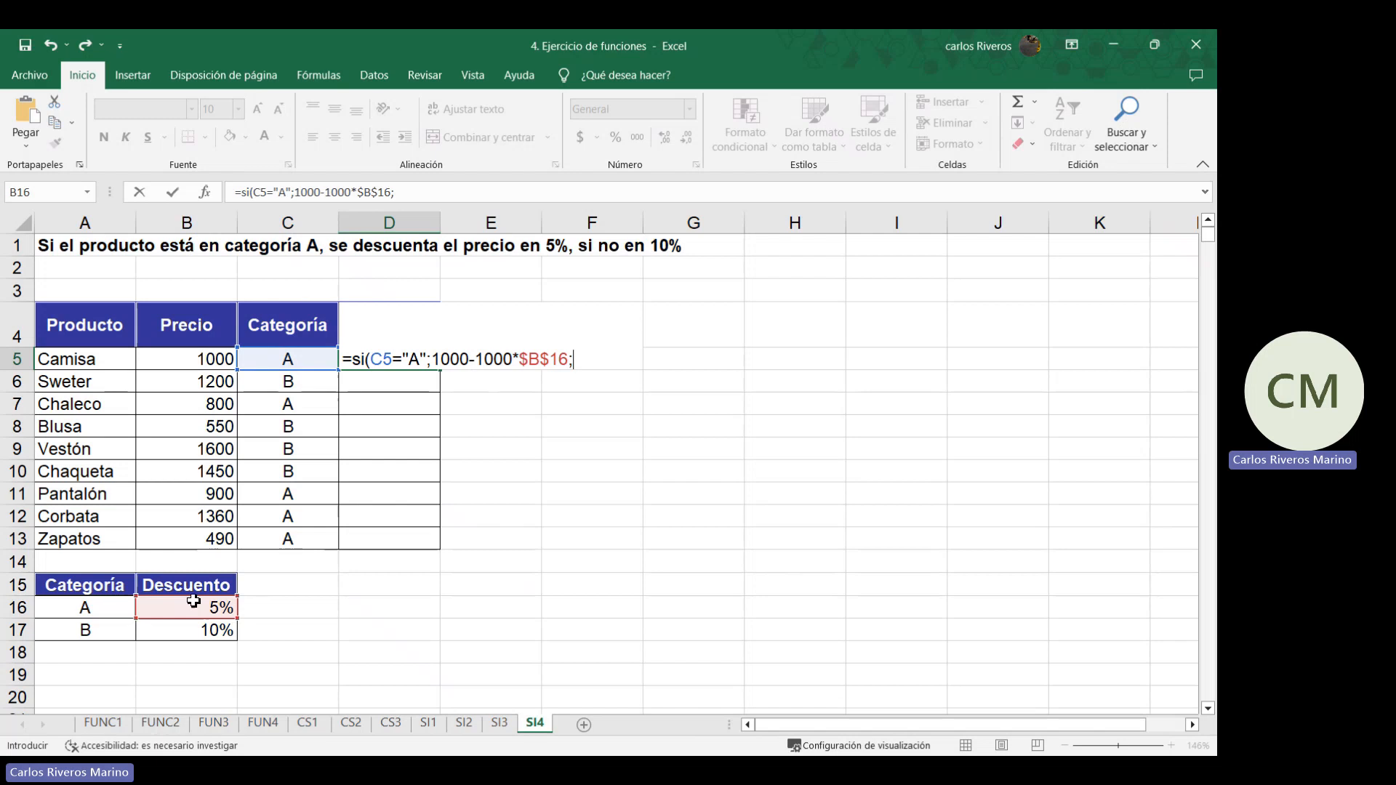
Complete the D5 formula with the otherwise case 1000-1000*$B$17) and enter it
type("1000-1000")
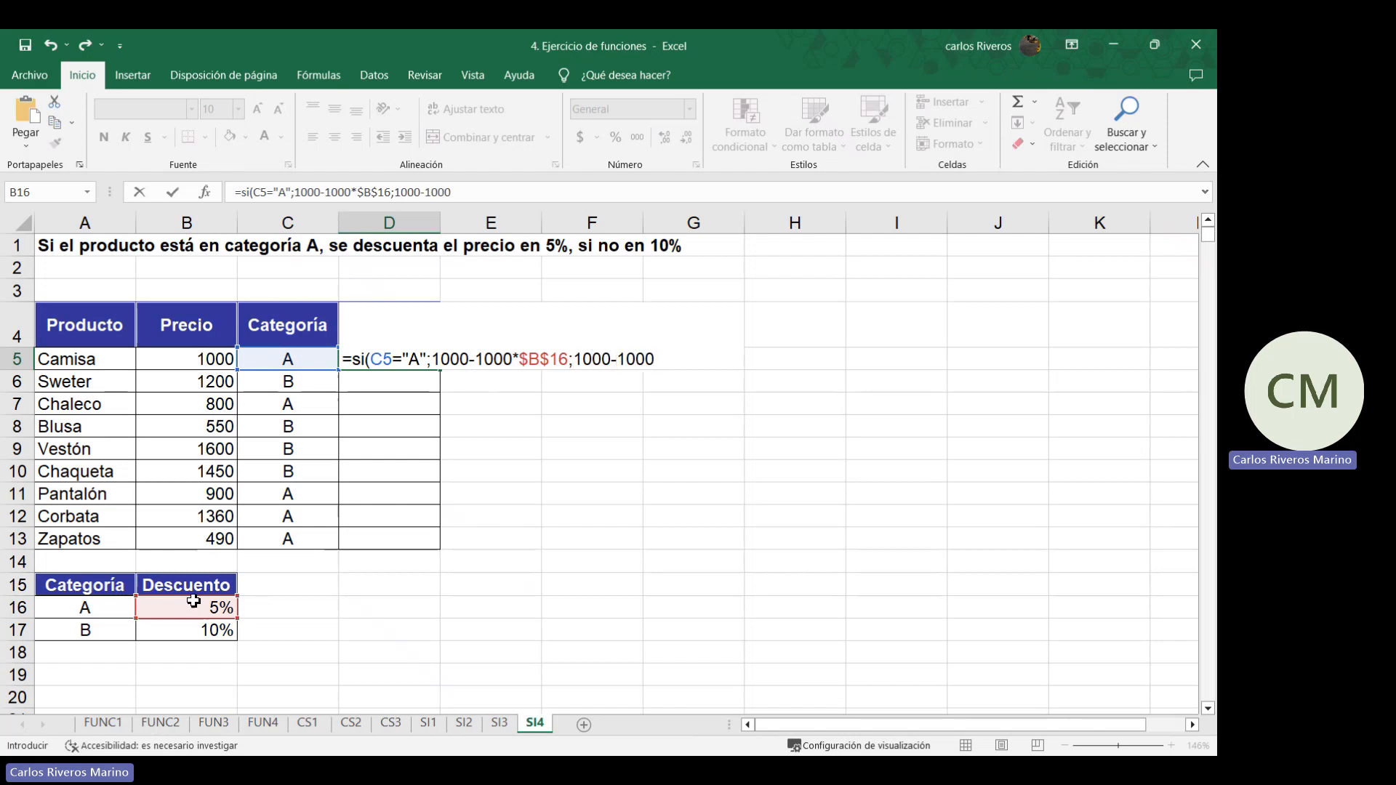
type("*")
left_click(205, 633)
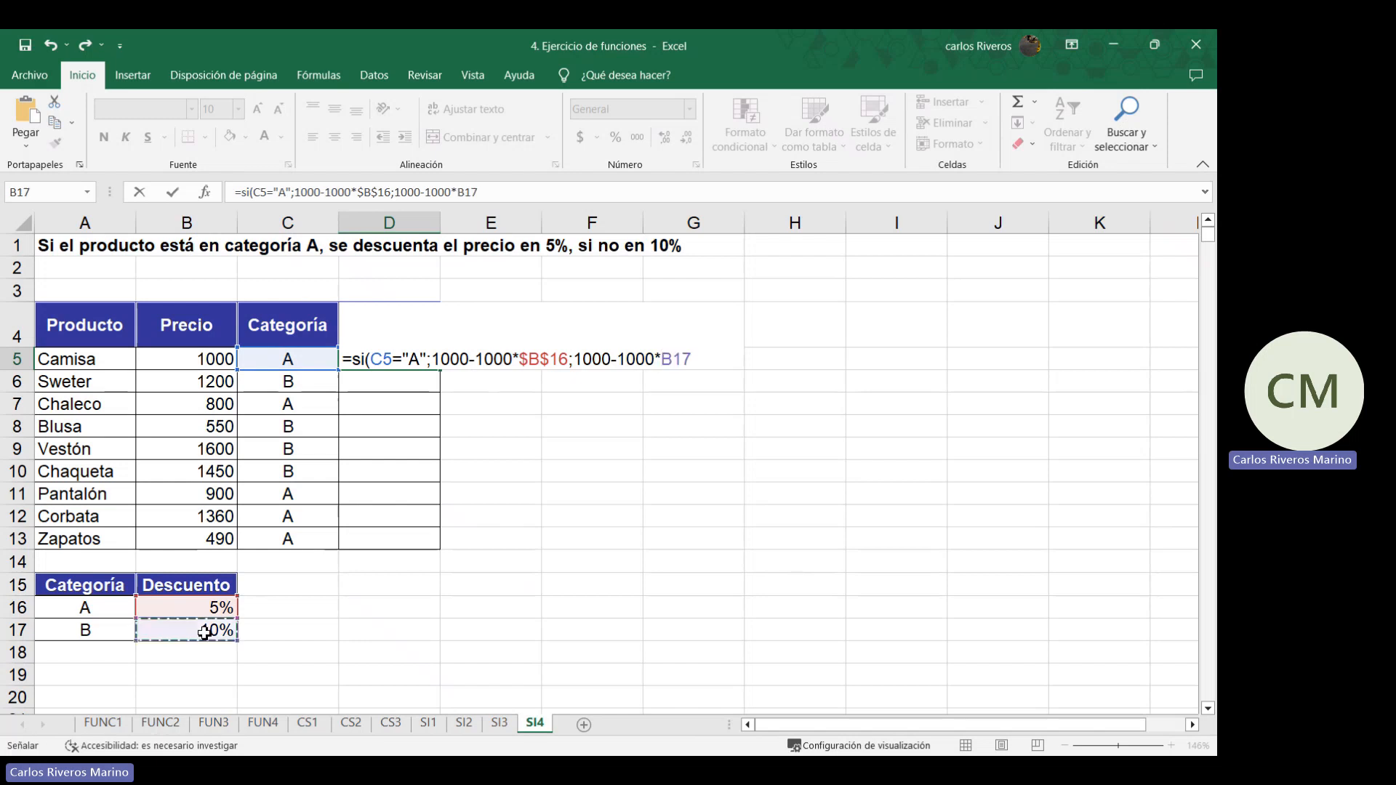
key("F4")
type(")")
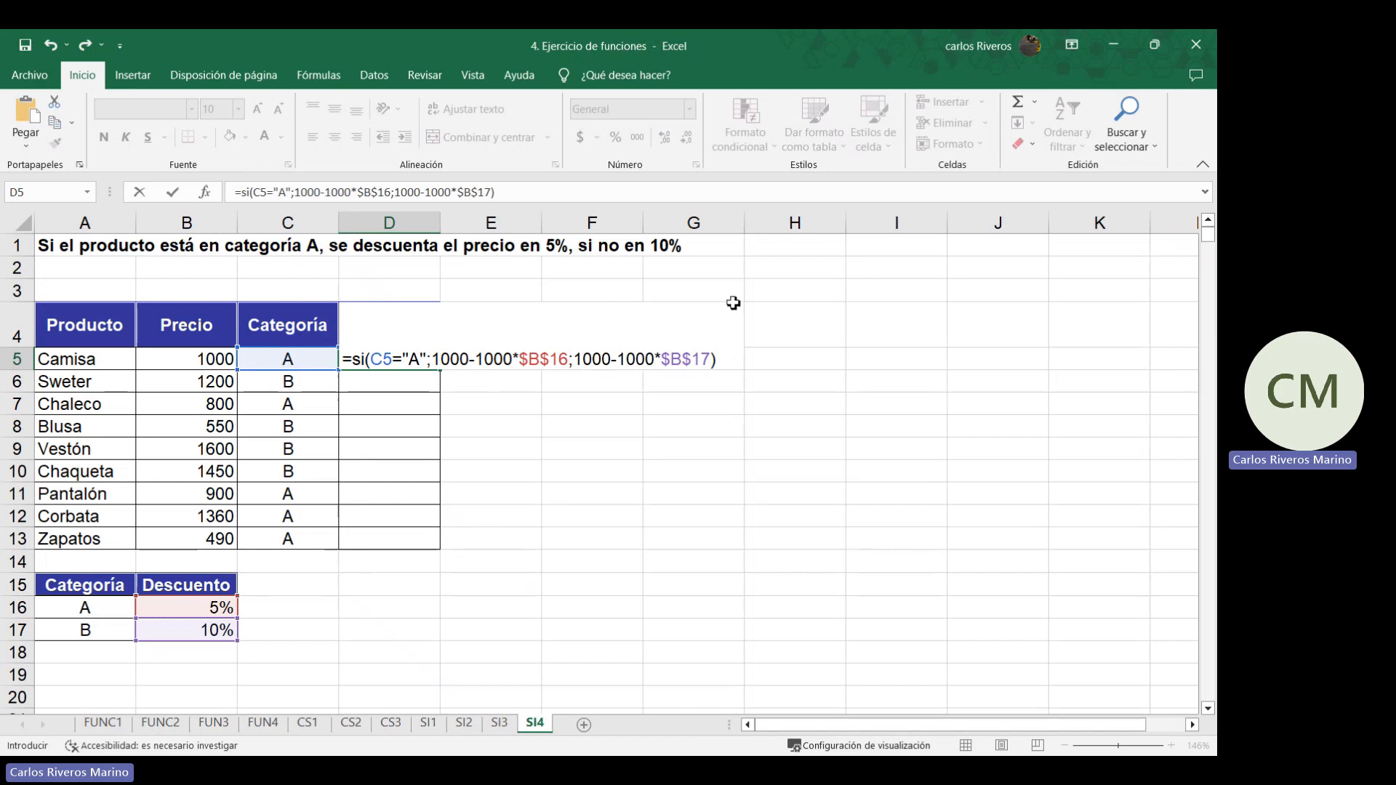
key("Return")
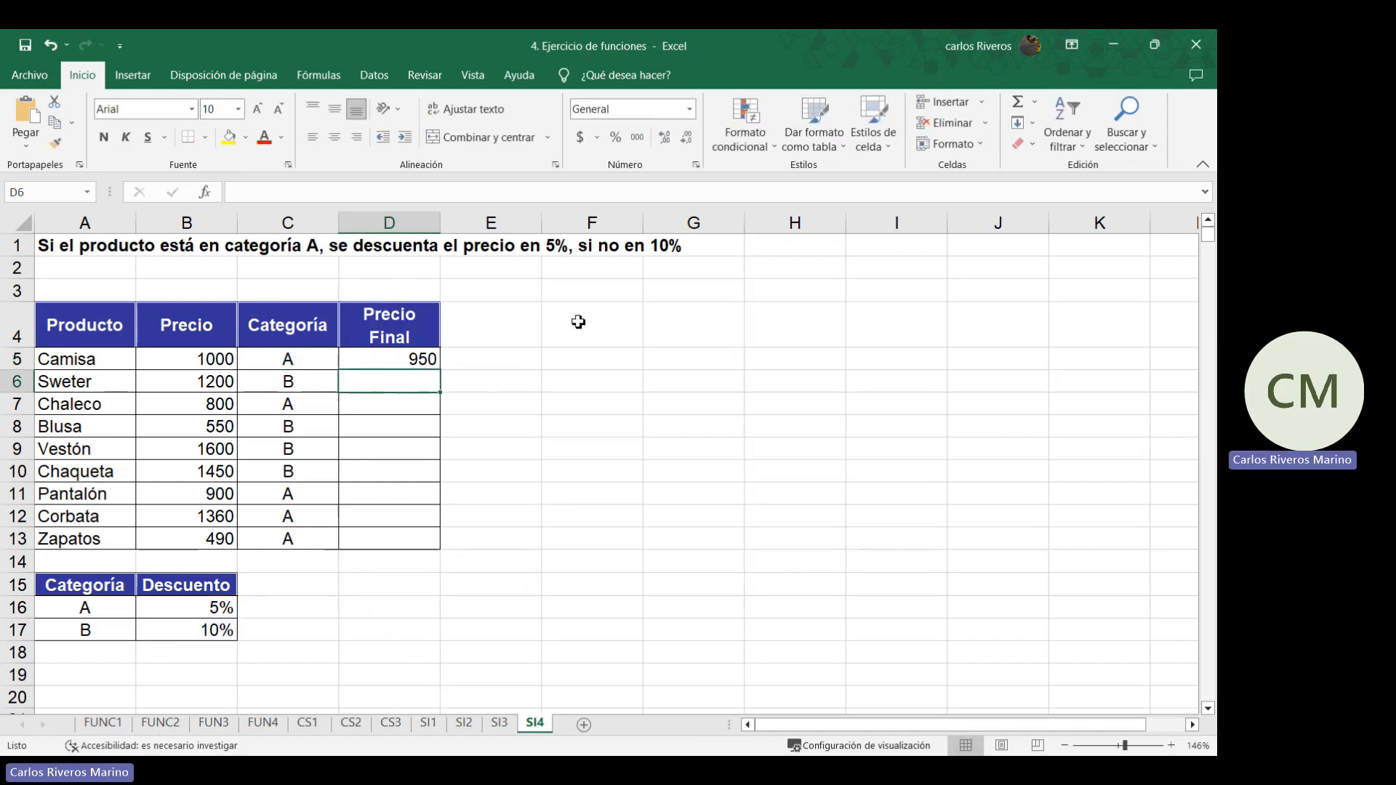
Copy the D5 formula down through D13 and review the formula in D5
left_click(415, 361)
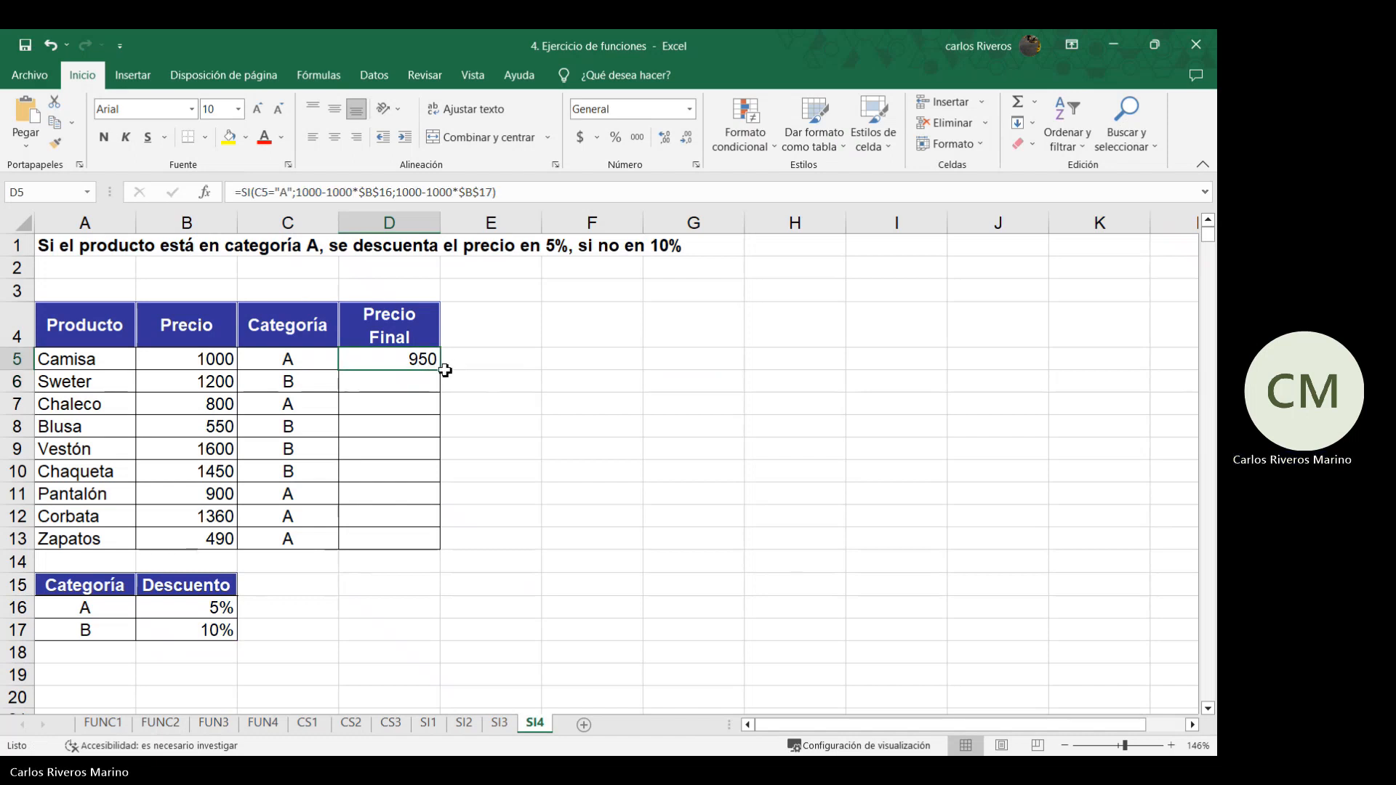
left_click_drag(443, 369, 428, 538)
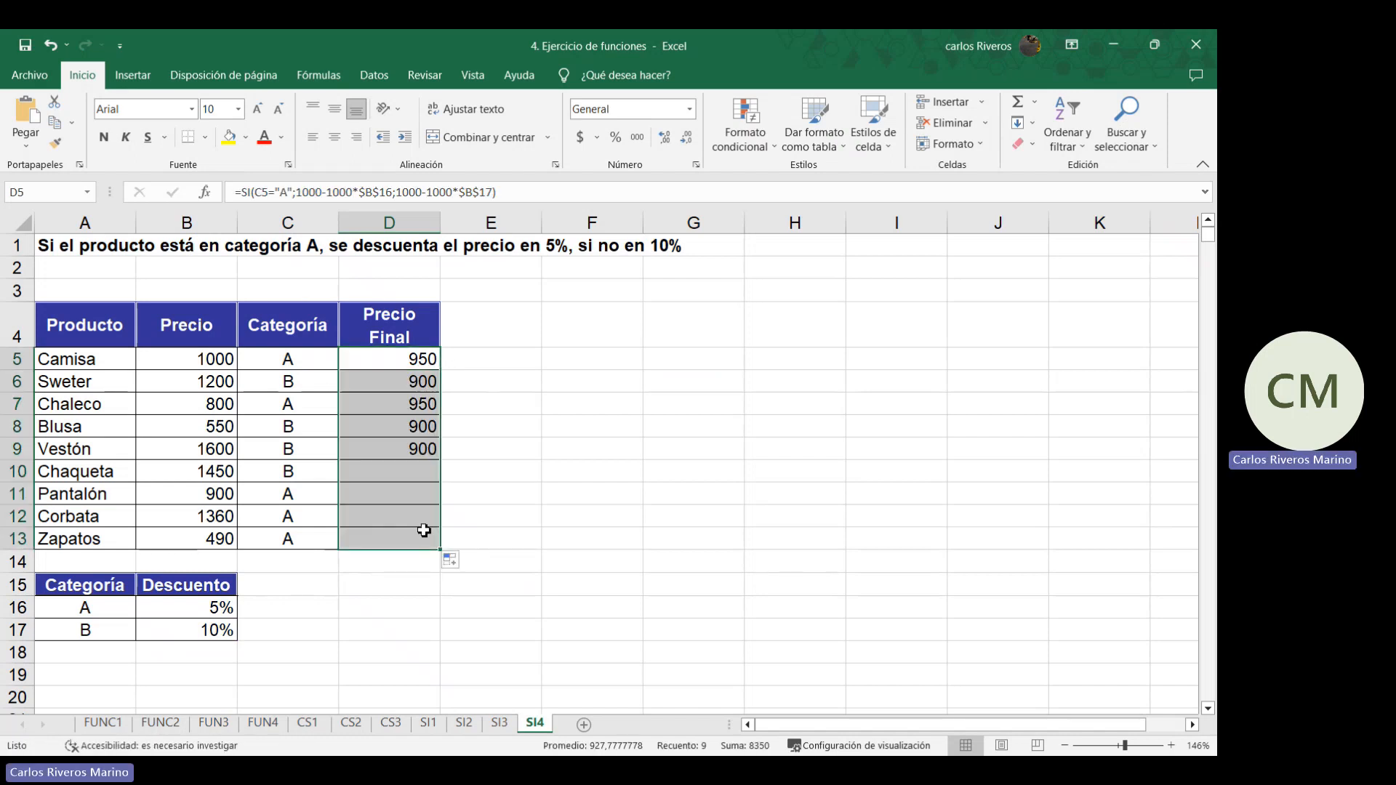
left_click(392, 367)
double_click(389, 359)
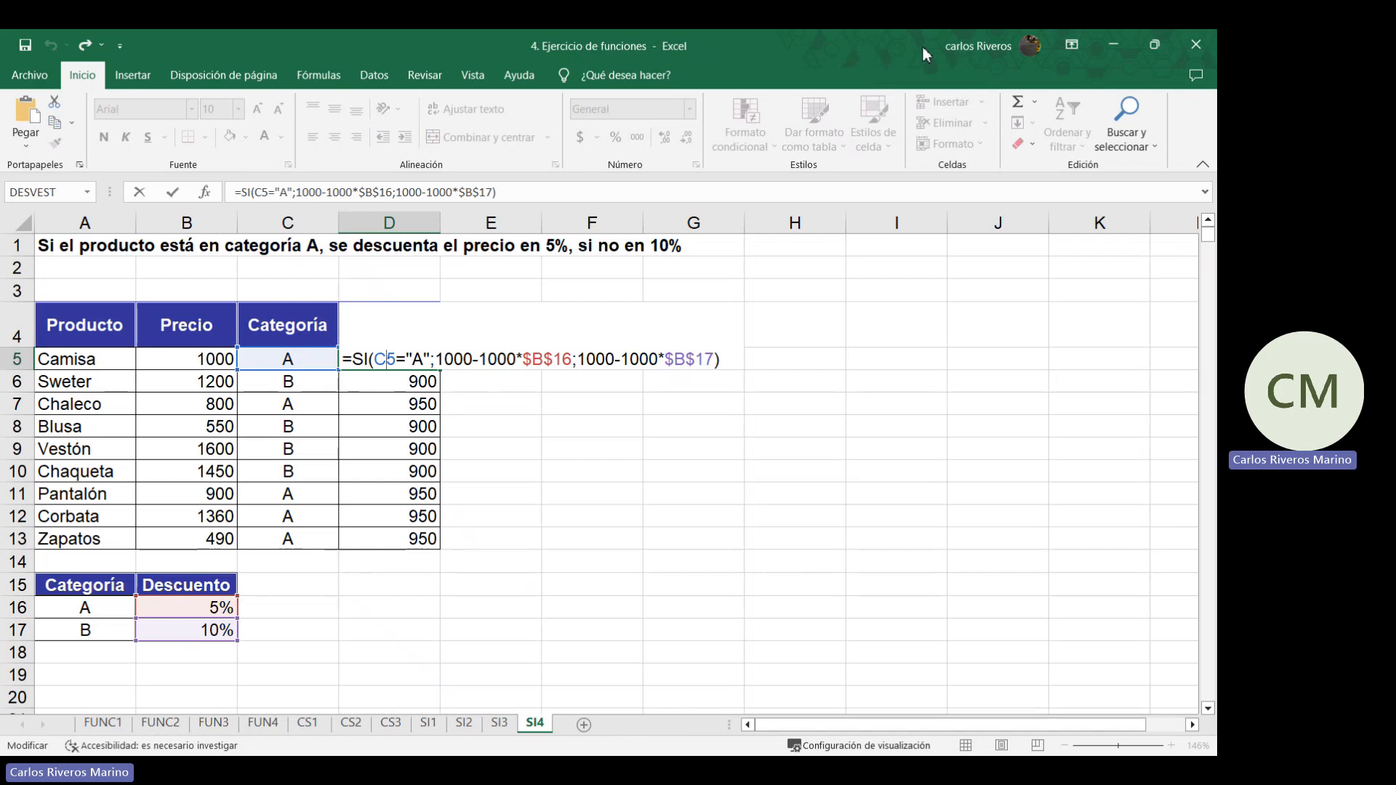
key("Return")
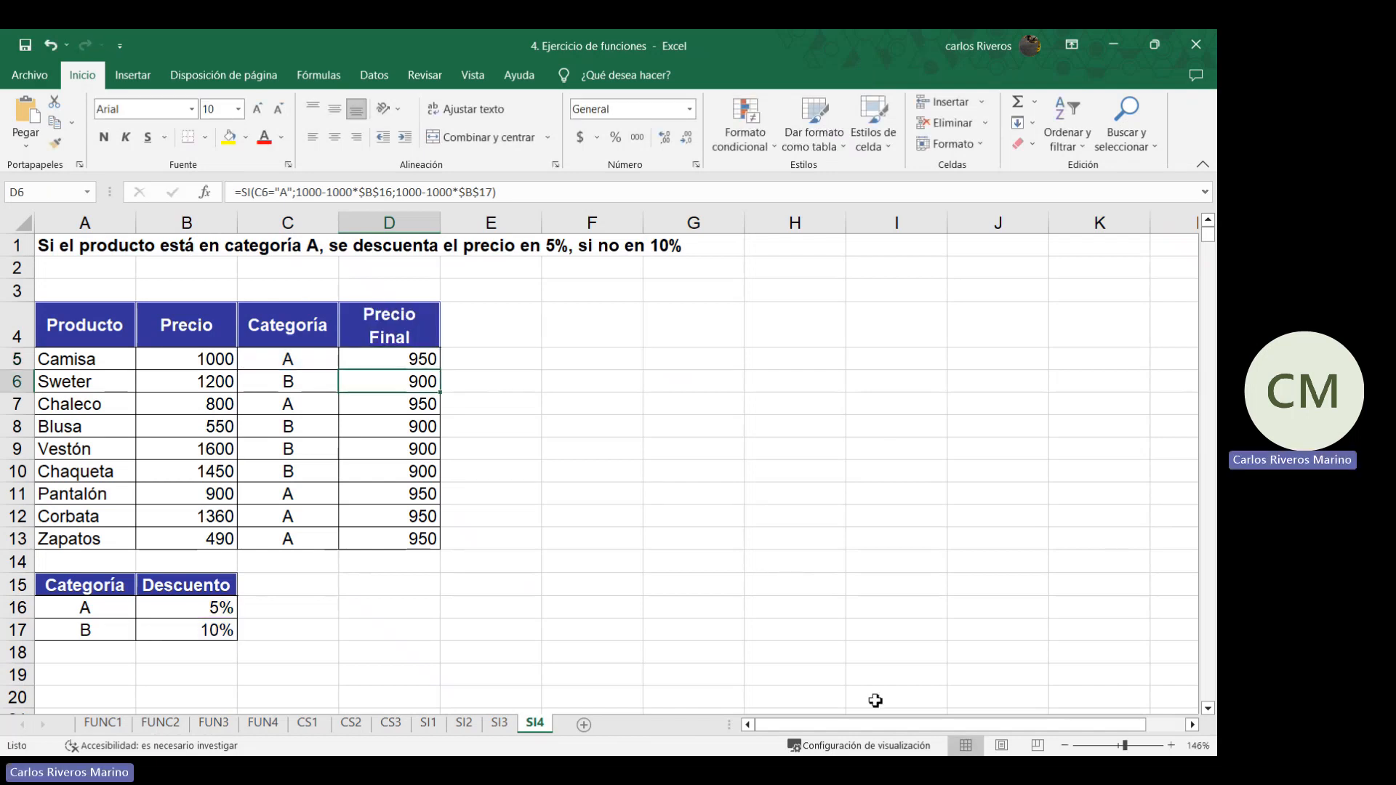
left_click(876, 770)
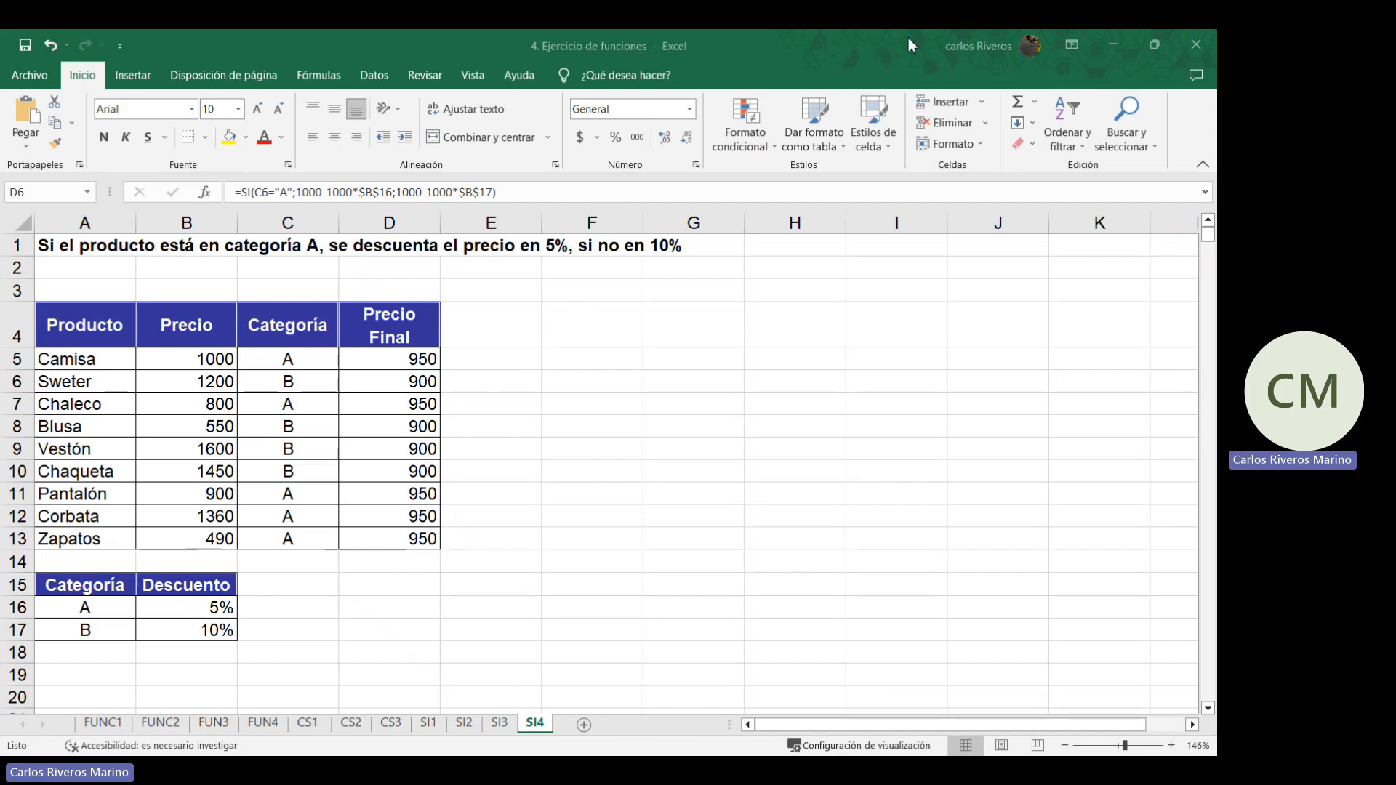